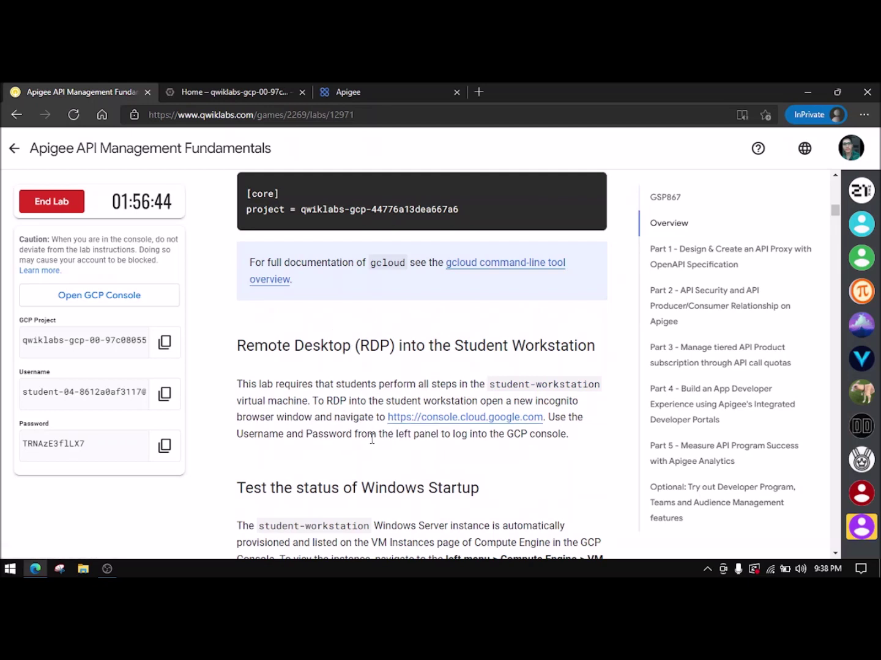
- Open the Google Cloud console from the lab link, dismiss its promo, and review the Compute Engine steps
click(431, 417)
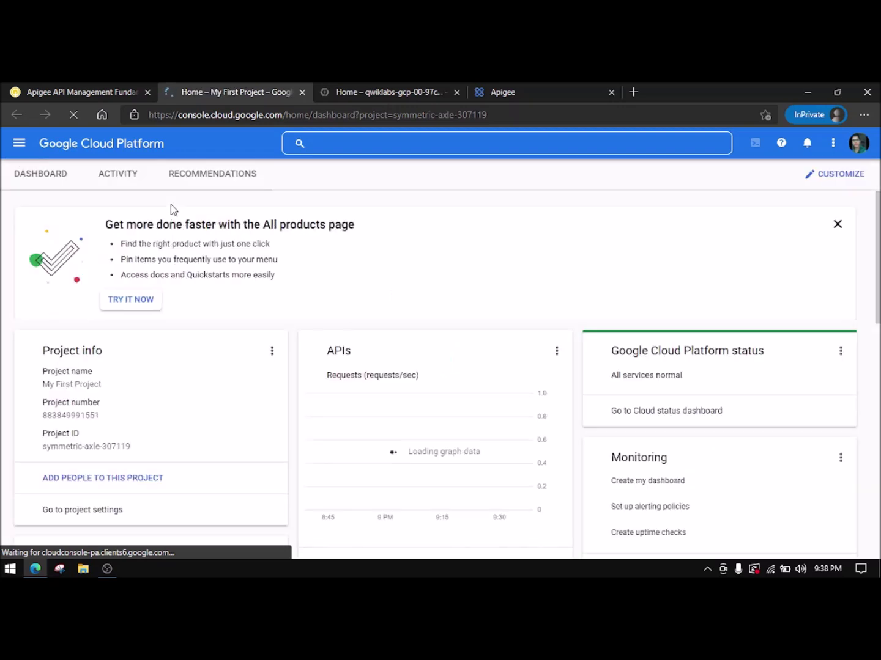
click(837, 224)
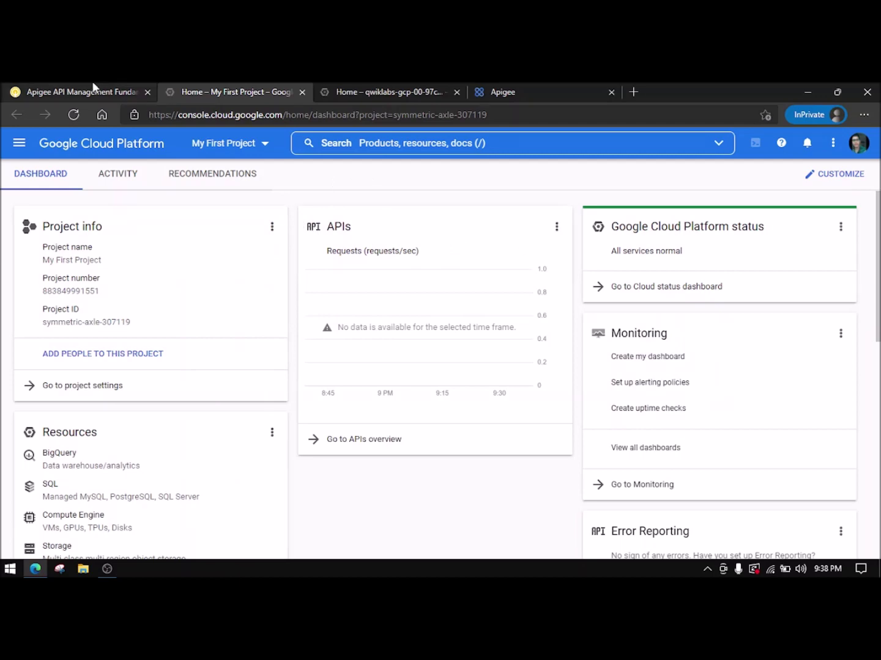
click(92, 91)
scroll(388, 380, down, 1)
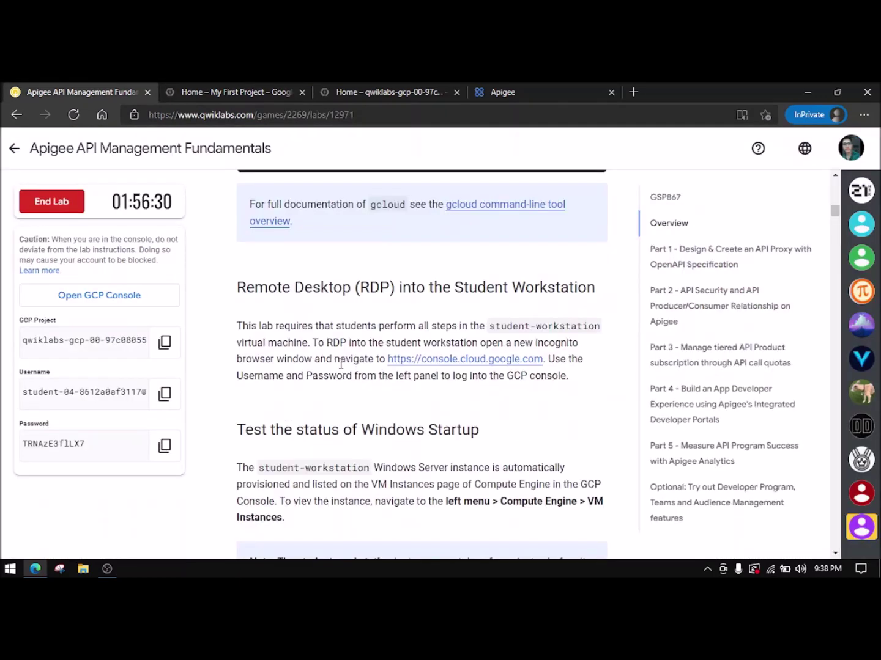
scroll(325, 354, down, 2)
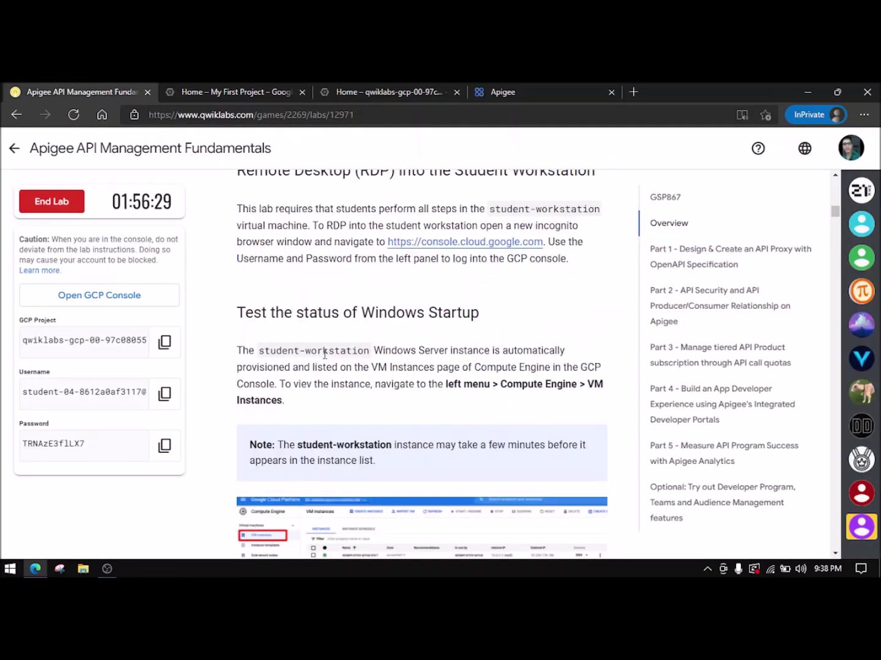
scroll(483, 340, down, 2)
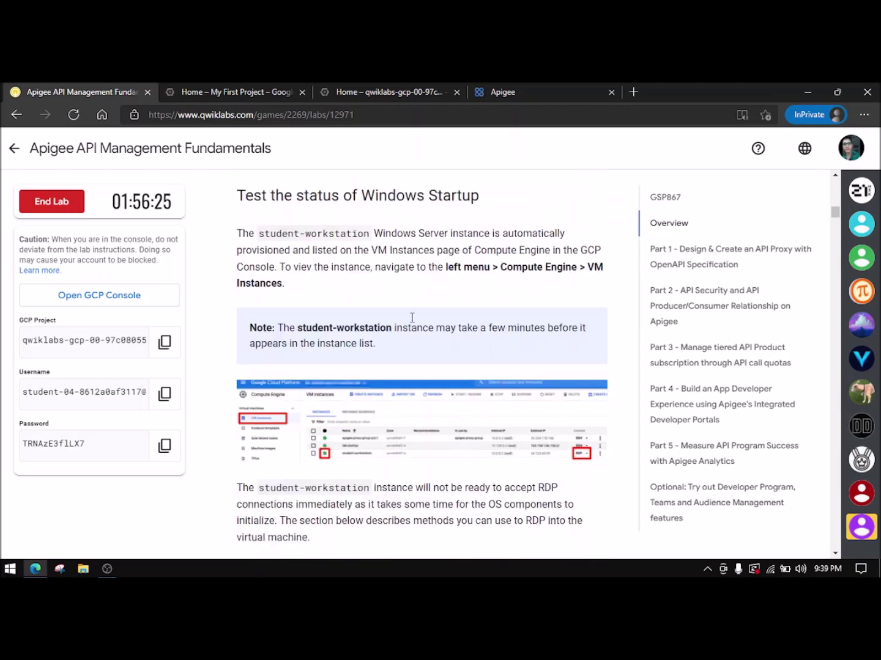
scroll(501, 275, down, 3)
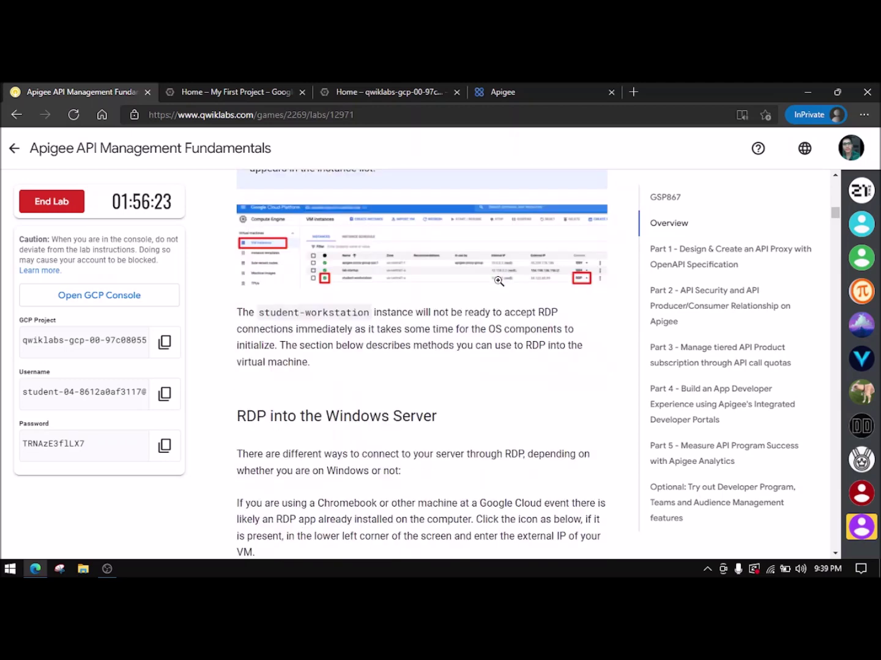
scroll(498, 281, up, 2)
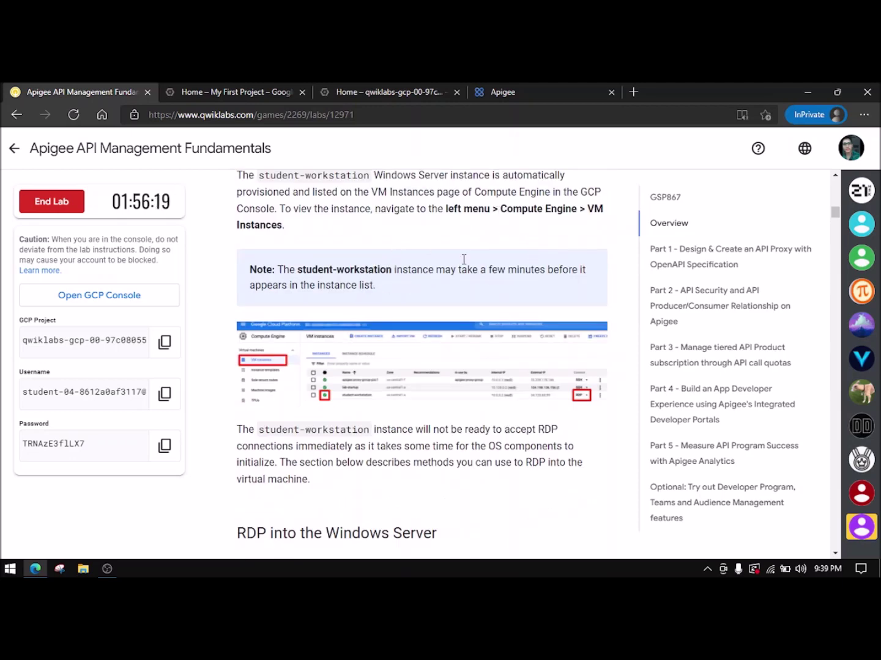
drag(500, 209, 578, 210)
key(ctrl+c)
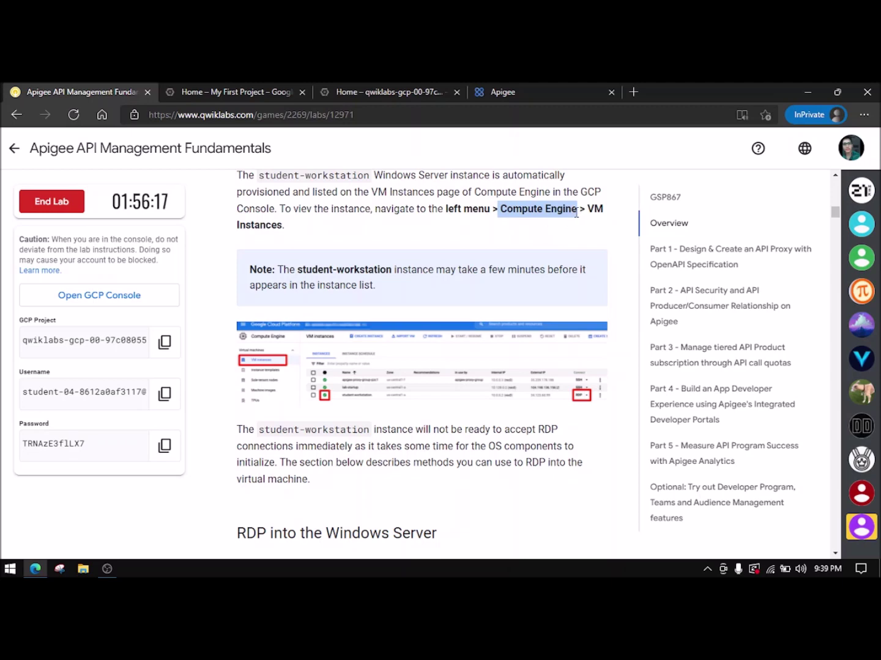
click(277, 86)
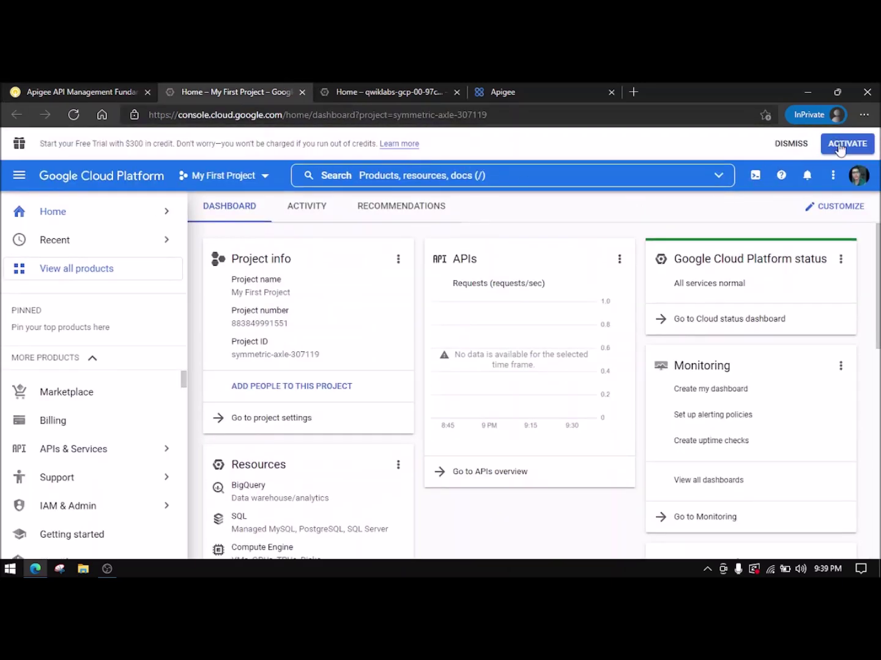
- Dismiss the free-trial banner and open Compute Engine through the product search
click(791, 146)
click(538, 148)
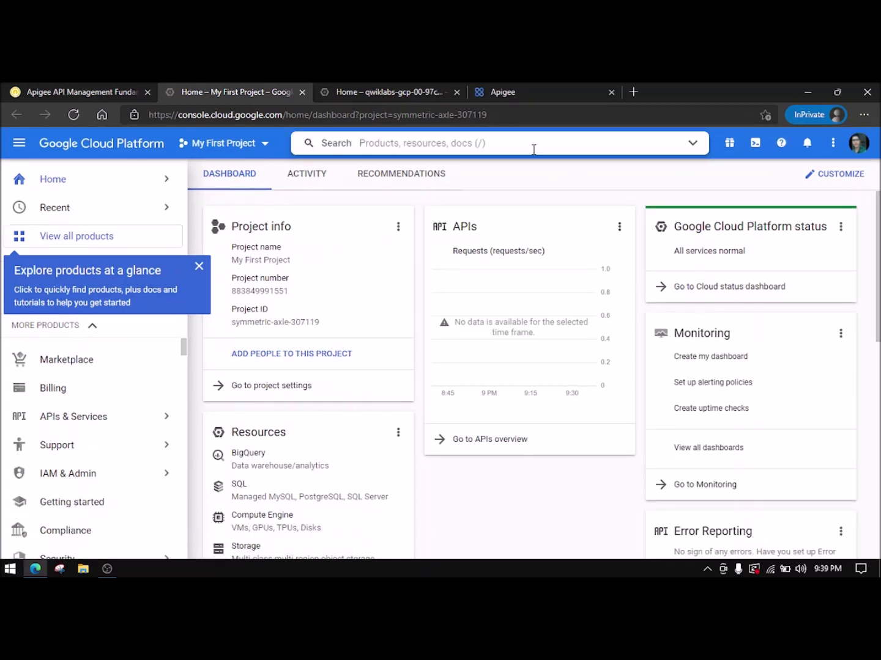
key(ctrl+v)
click(386, 227)
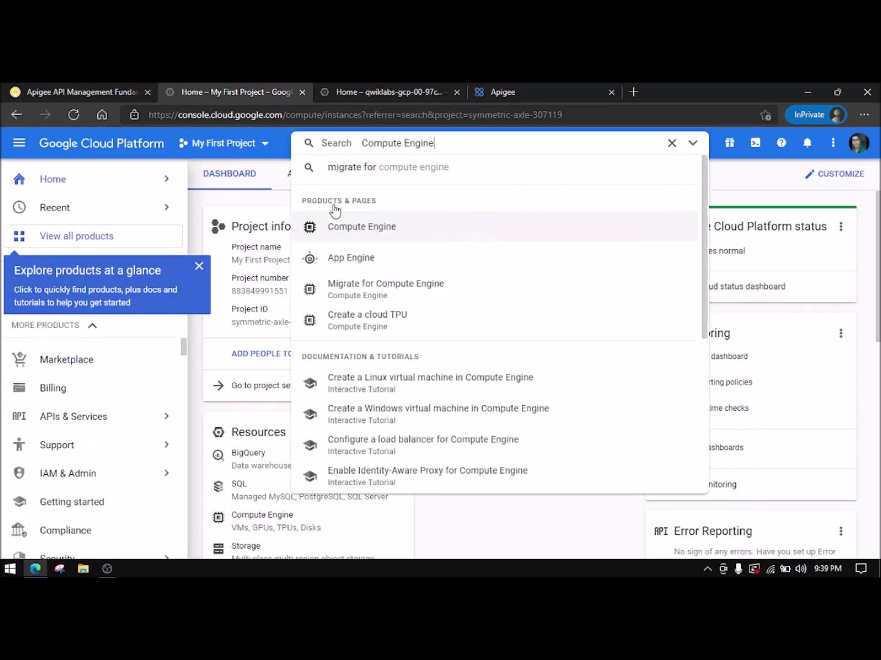
click(198, 266)
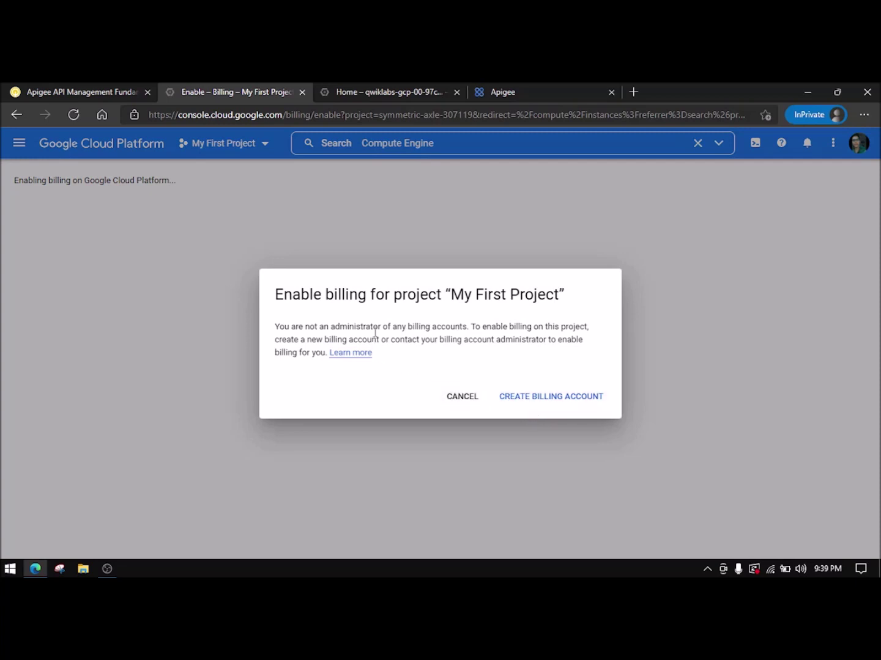
- Decline enabling billing for My First Project and close the Cloud Billing survey
click(462, 399)
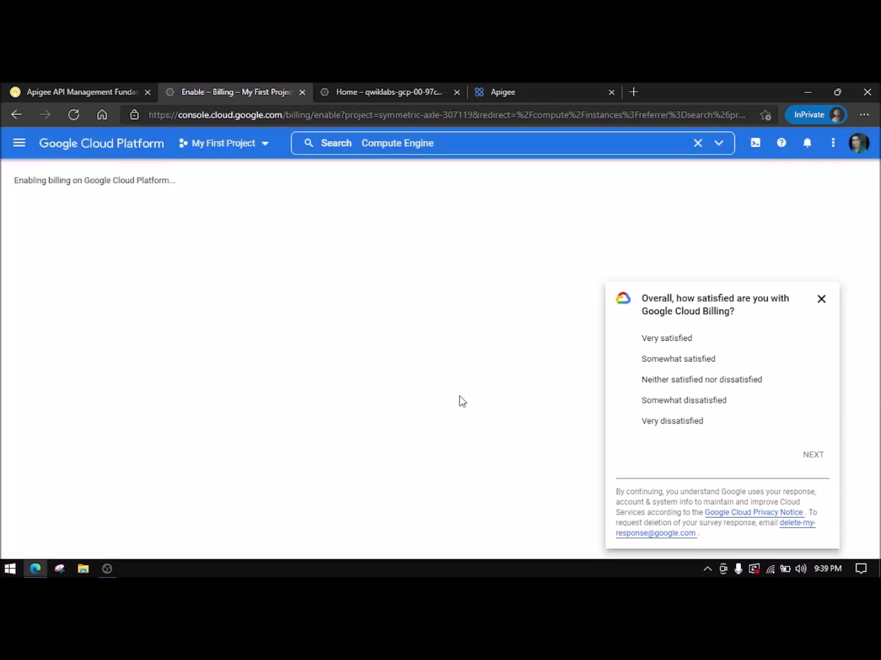
click(821, 298)
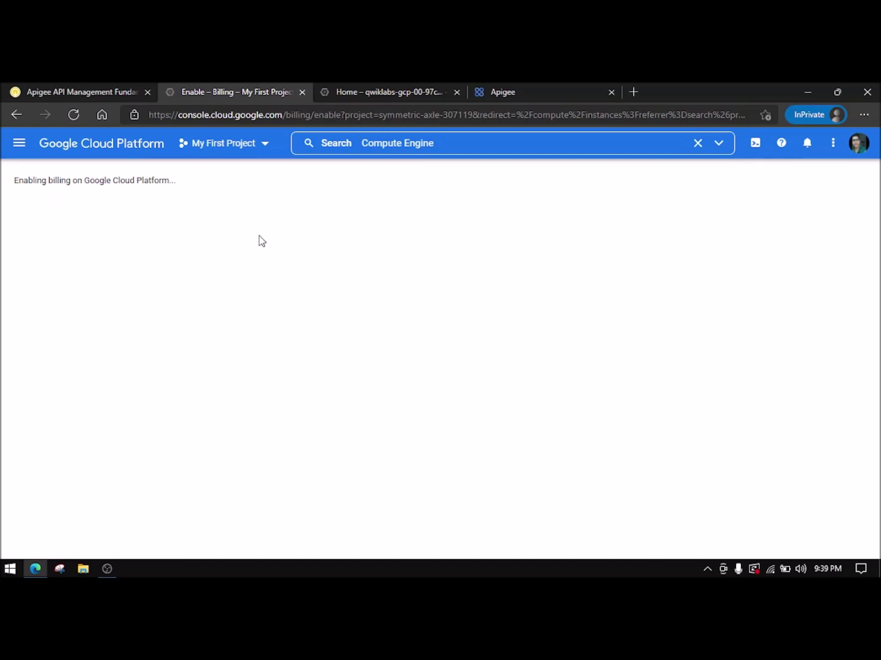
click(93, 89)
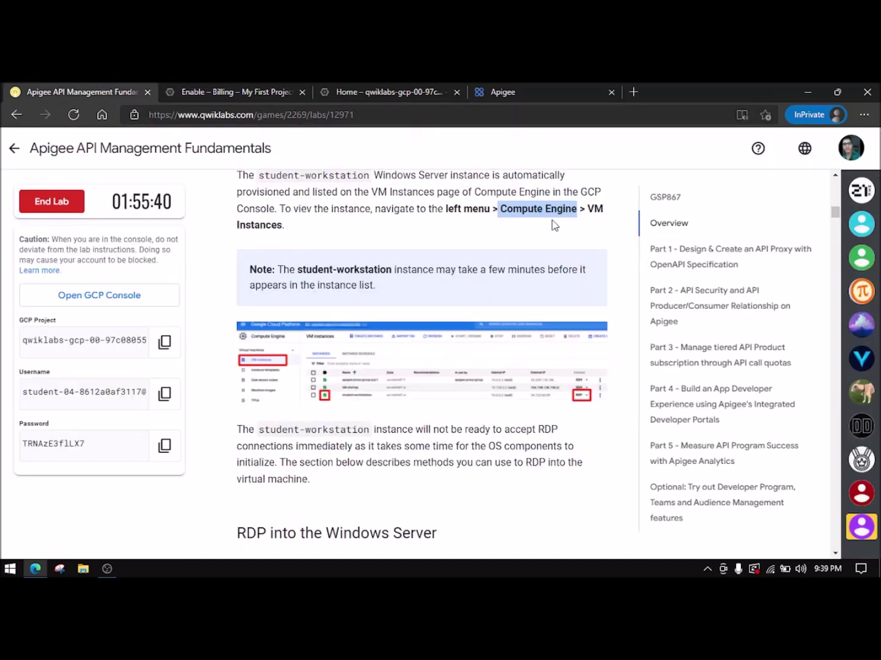
click(242, 91)
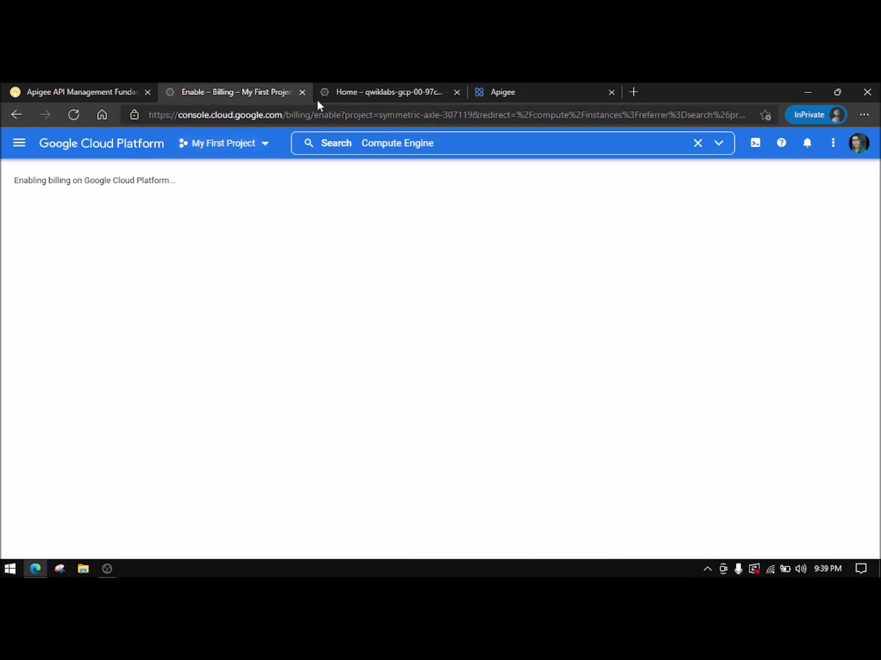
- Open Compute Engine in the lab project with the tutorial closed and info panel hidden
click(346, 90)
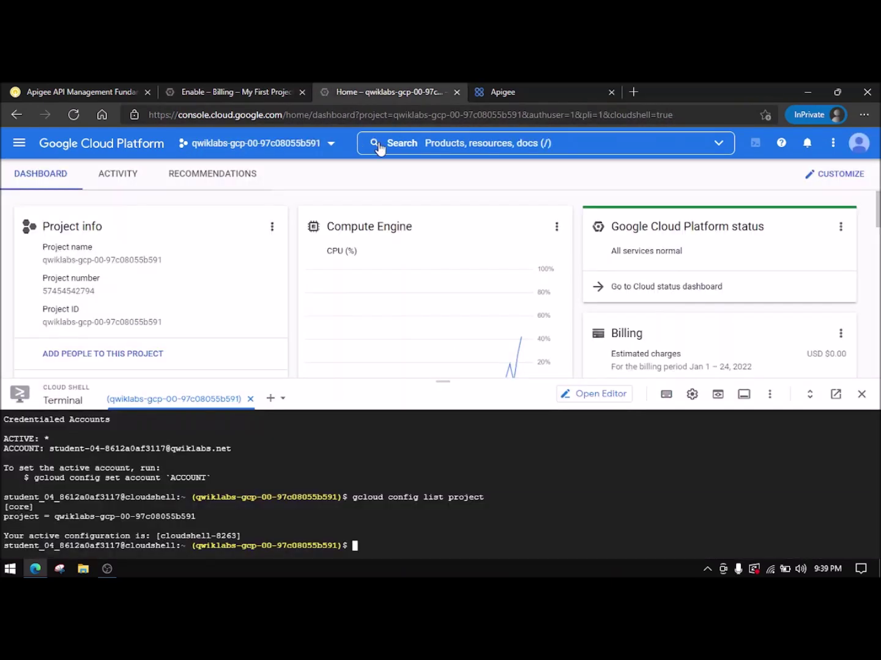
click(435, 147)
text(Compute Engine)
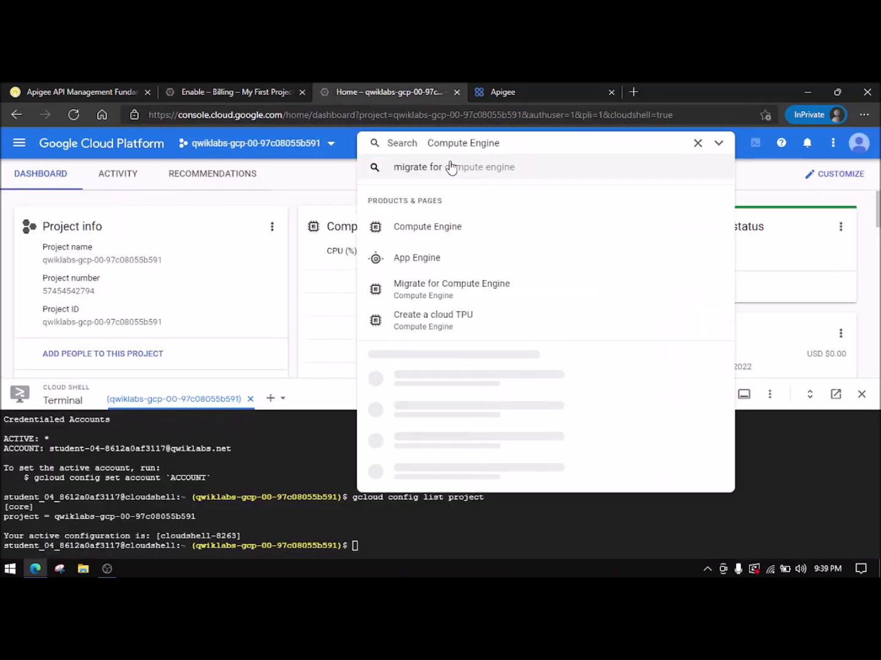
click(428, 226)
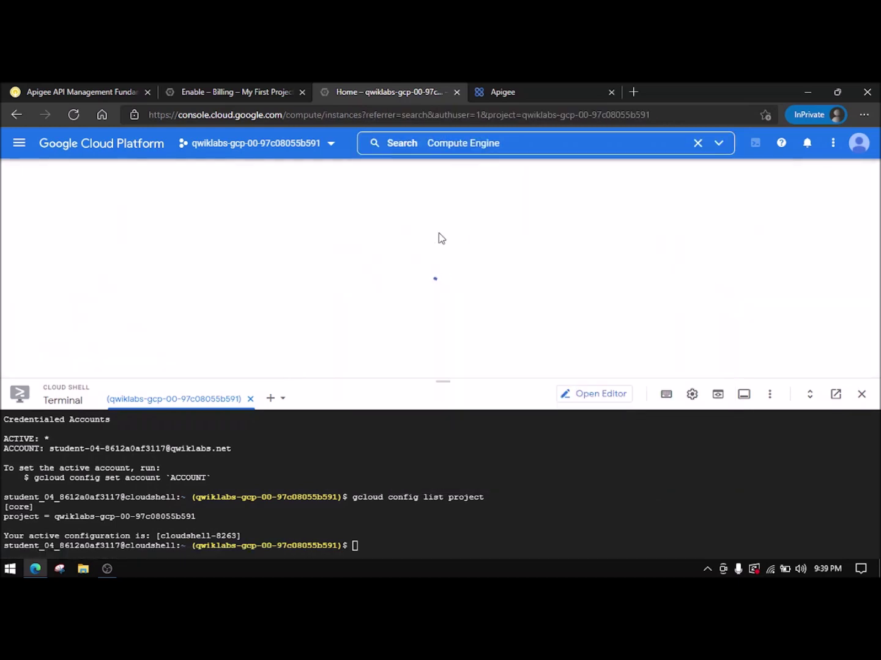
drag(444, 380, 444, 423)
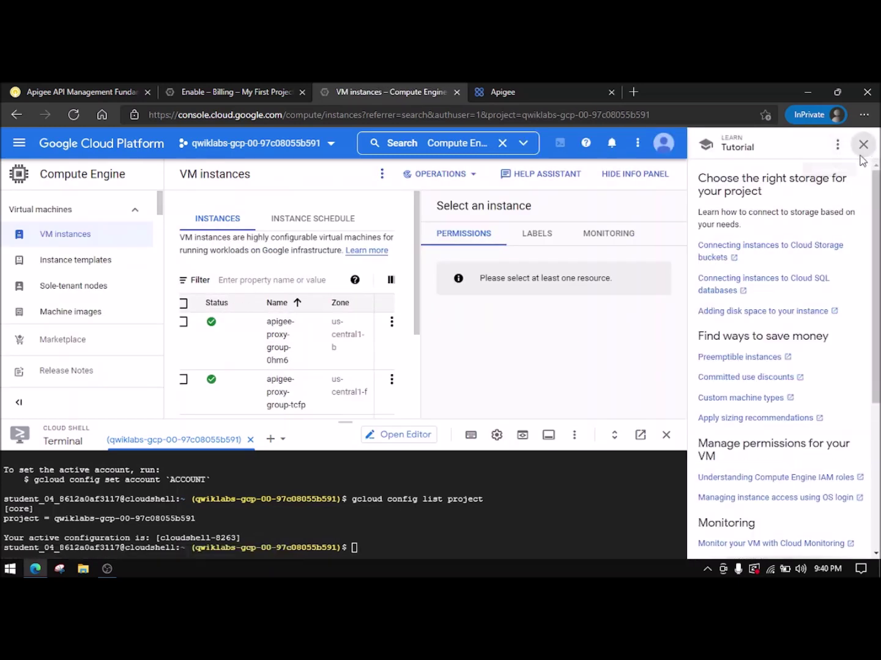
click(863, 144)
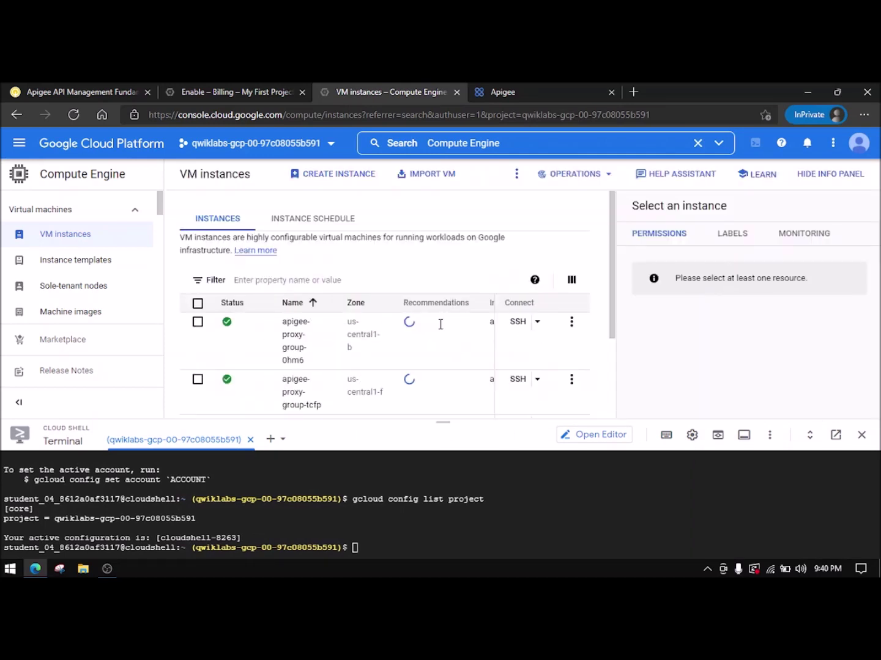
click(844, 175)
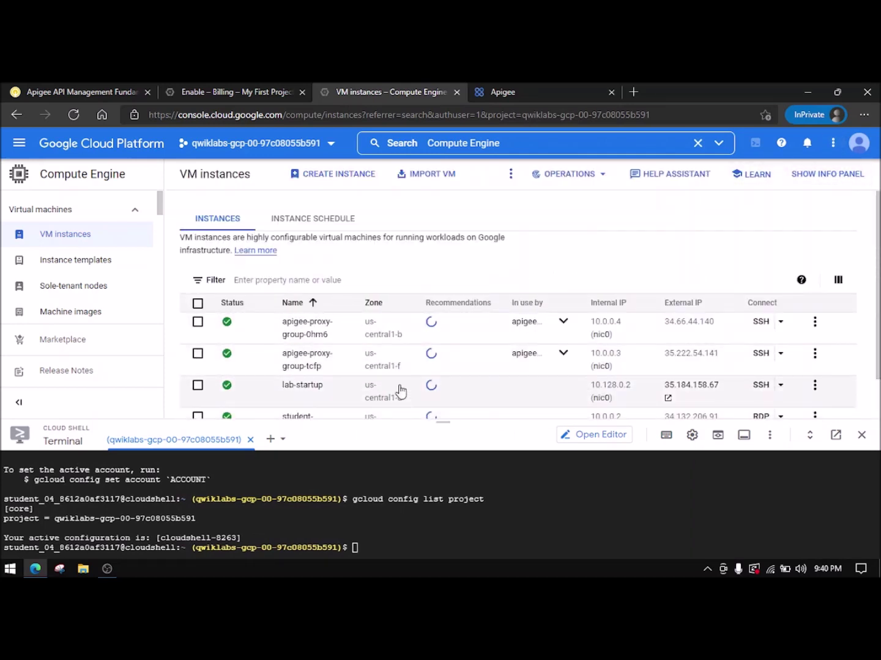
- Close the leftover Enable billing tab and return to the lab instructions
click(244, 89)
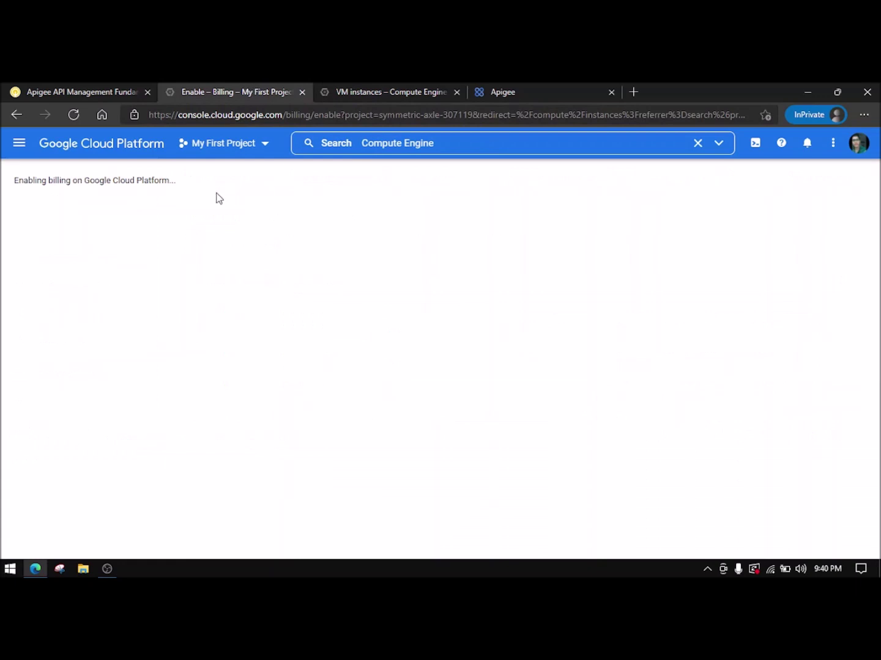
click(302, 91)
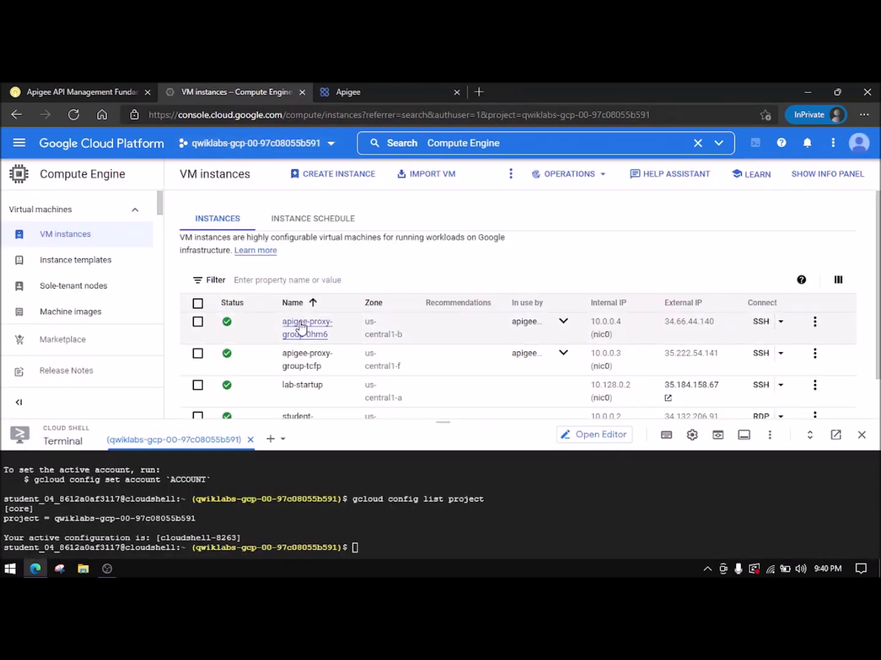
scroll(300, 329, down, 2)
click(85, 88)
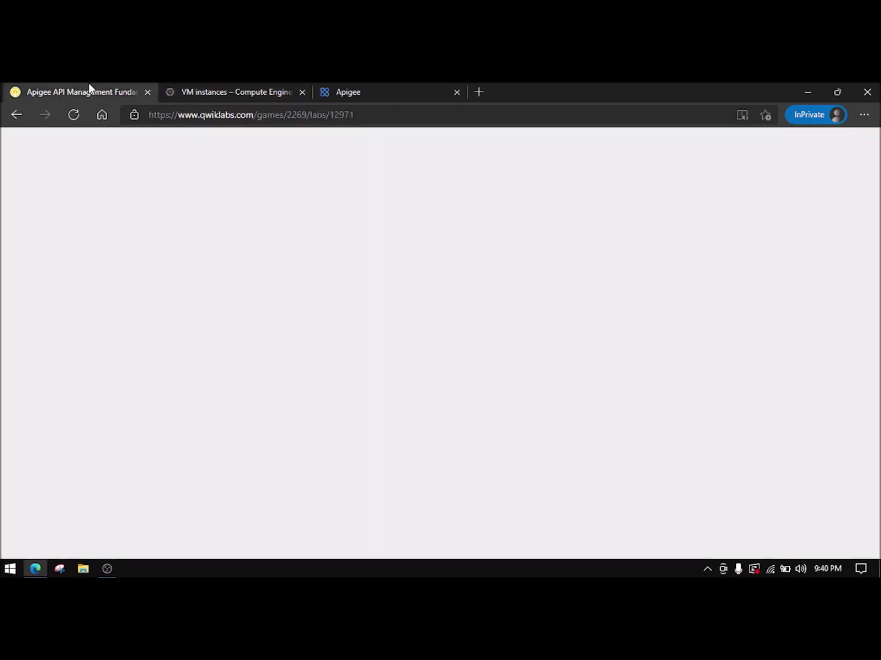
- Compare the VM instances list against the lab instructions
click(269, 89)
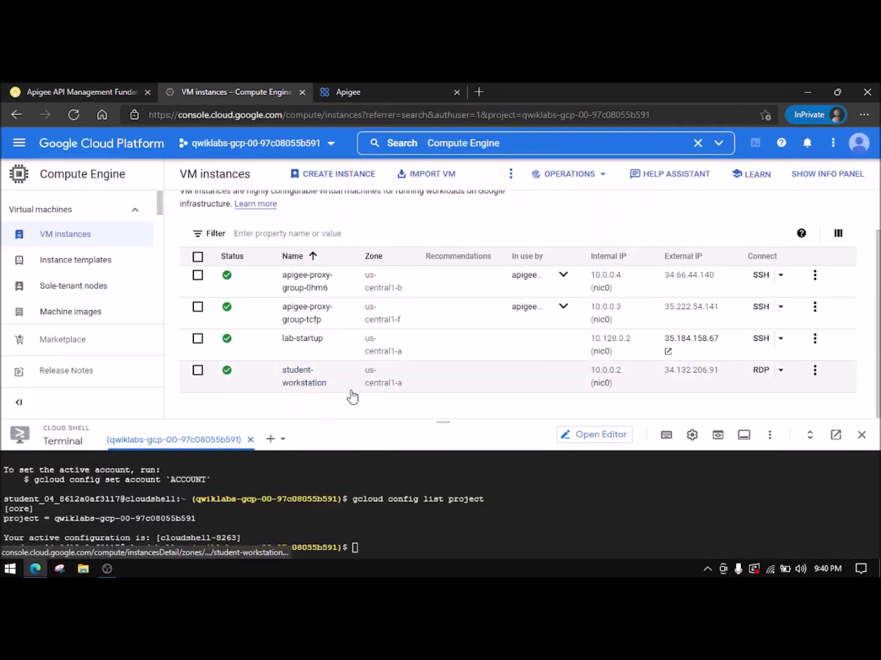
click(129, 85)
scroll(365, 340, down, 1)
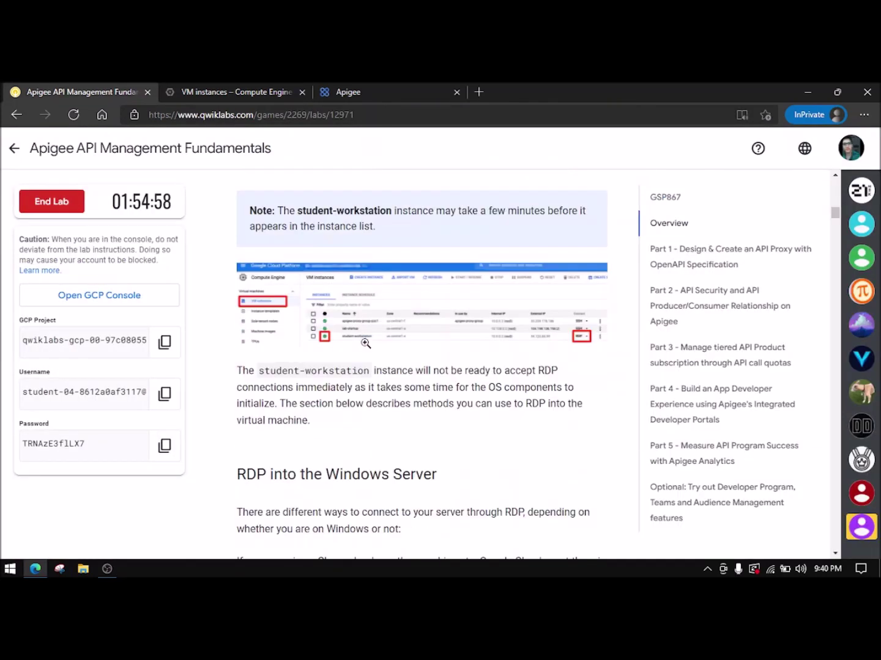
scroll(364, 344, up, 1)
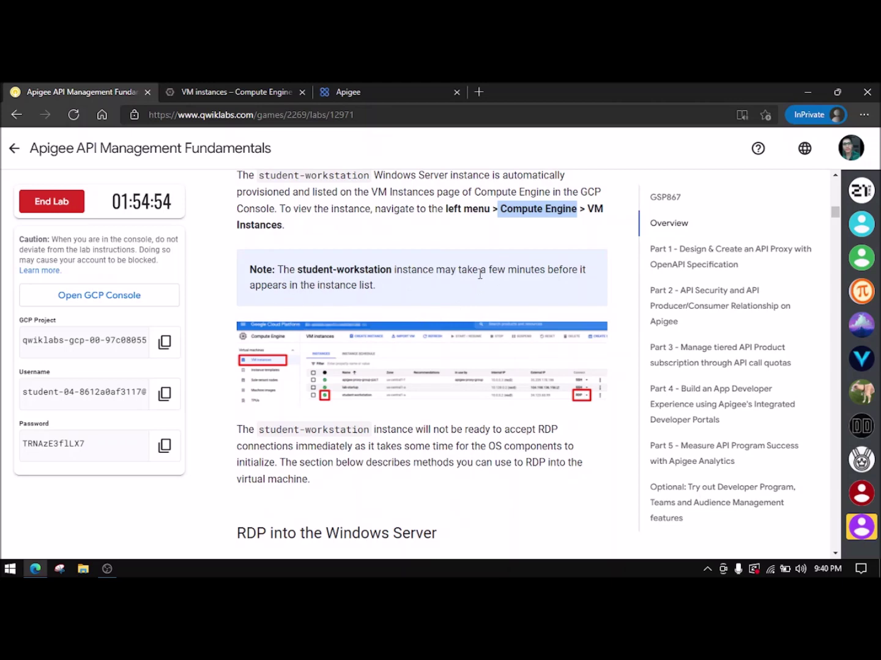
click(231, 91)
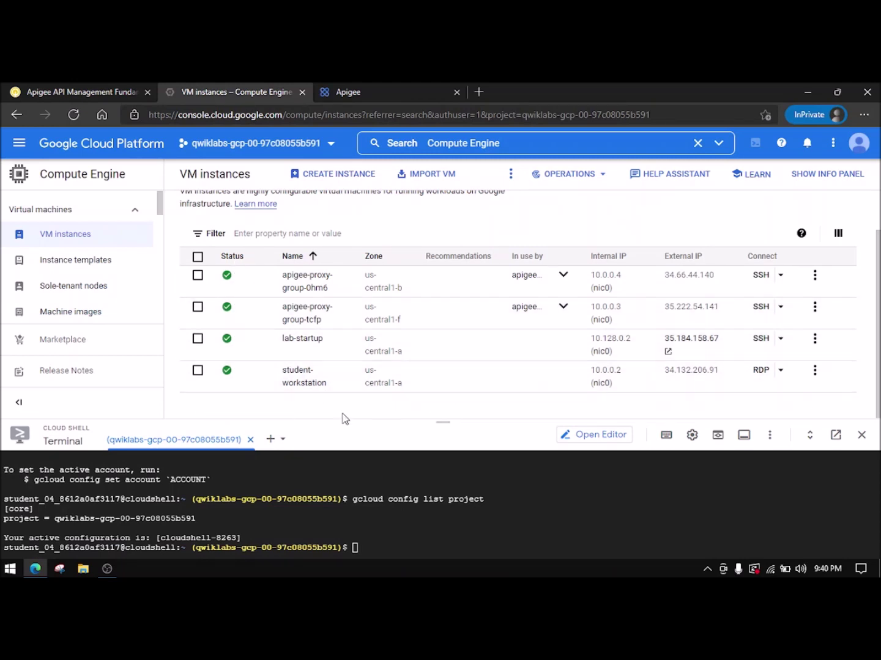
scroll(377, 373, up, 1)
key(ctrl+shift+Tab)
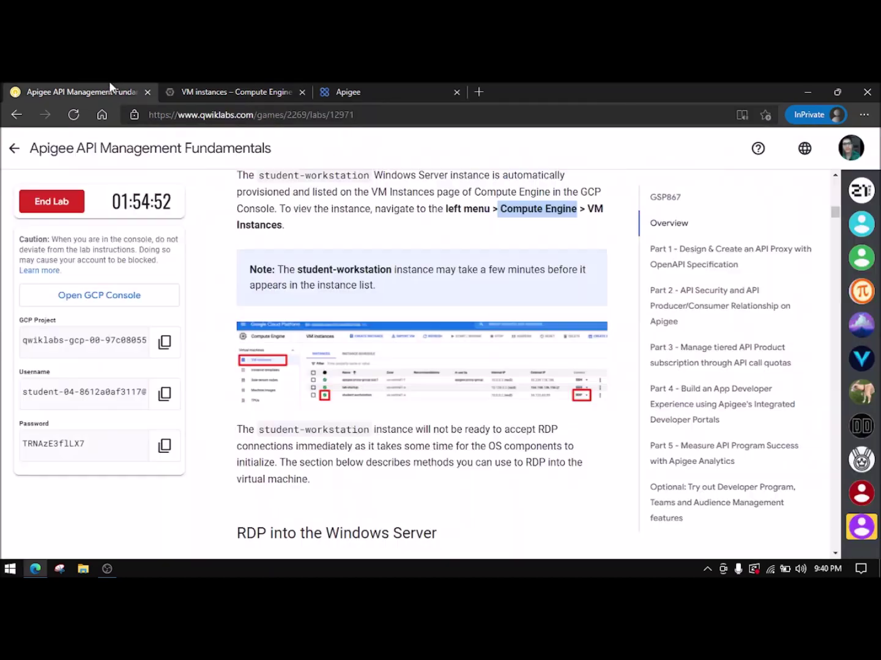
- Scroll to 'Accessing the Apigee Org' and open the apigee.google.com link in a new tab
scroll(431, 288, down, 1)
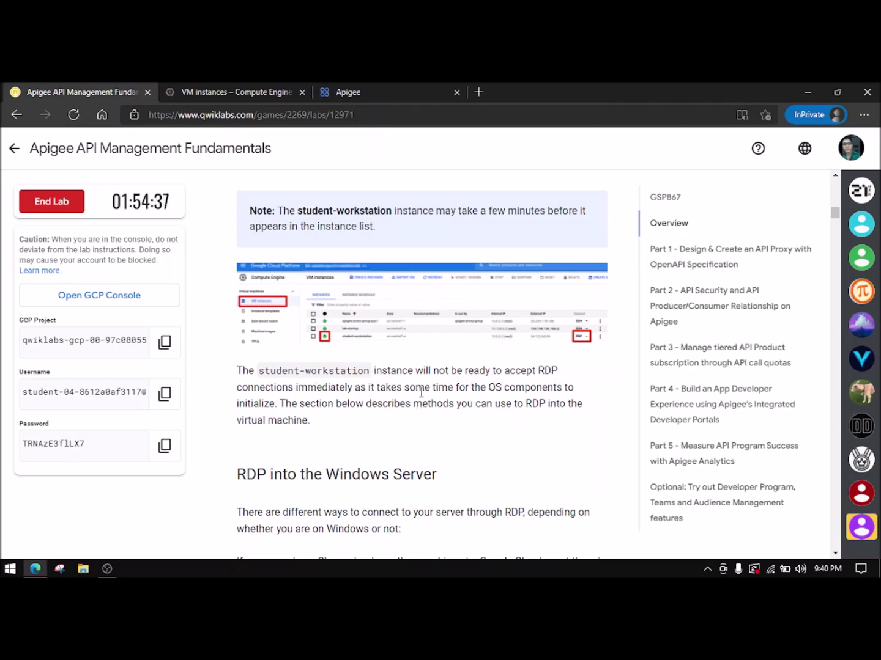
scroll(398, 400, down, 4)
scroll(421, 397, down, 1)
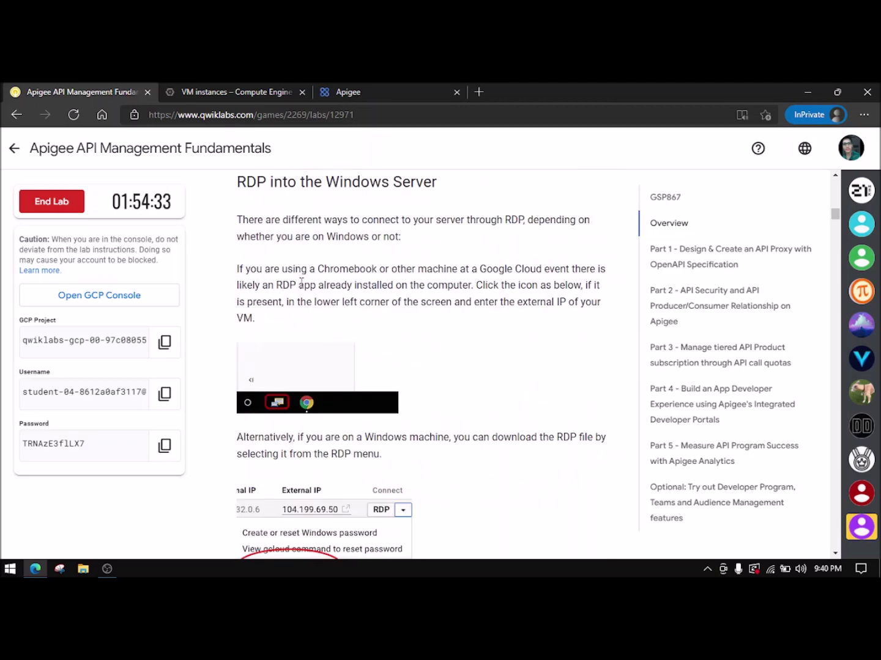
scroll(358, 349, down, 2)
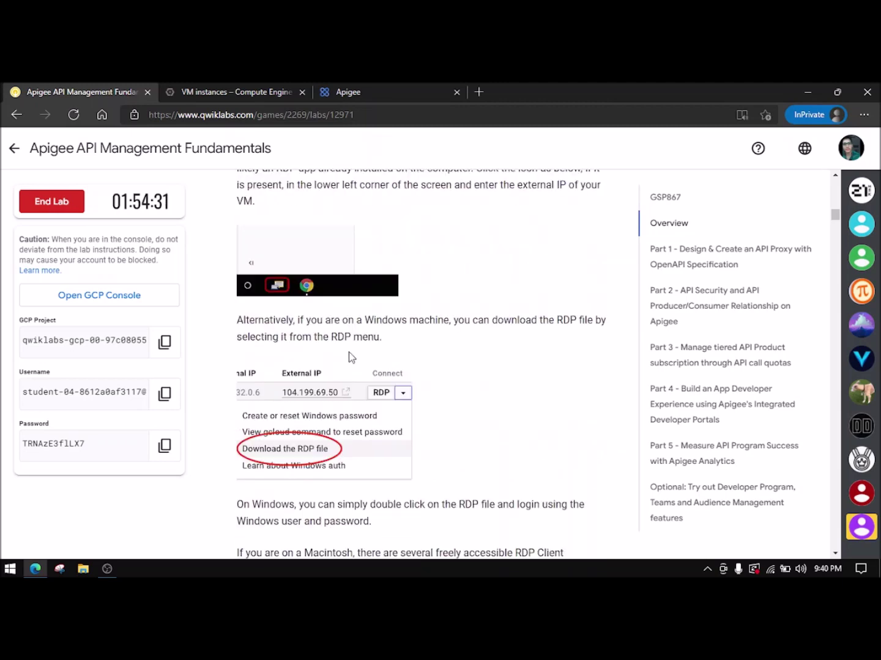
scroll(342, 366, down, 2)
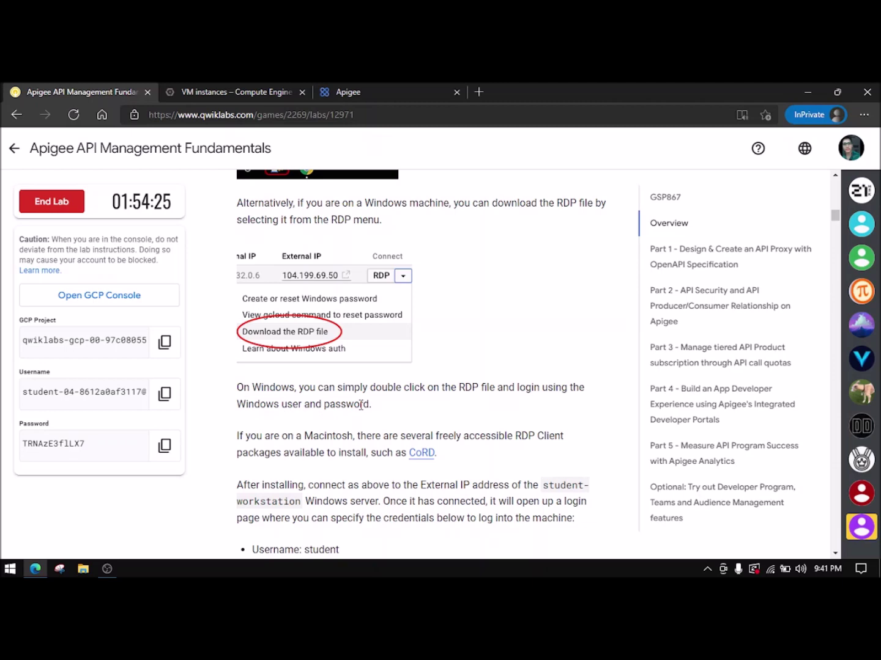
scroll(361, 404, down, 1)
scroll(275, 394, down, 10)
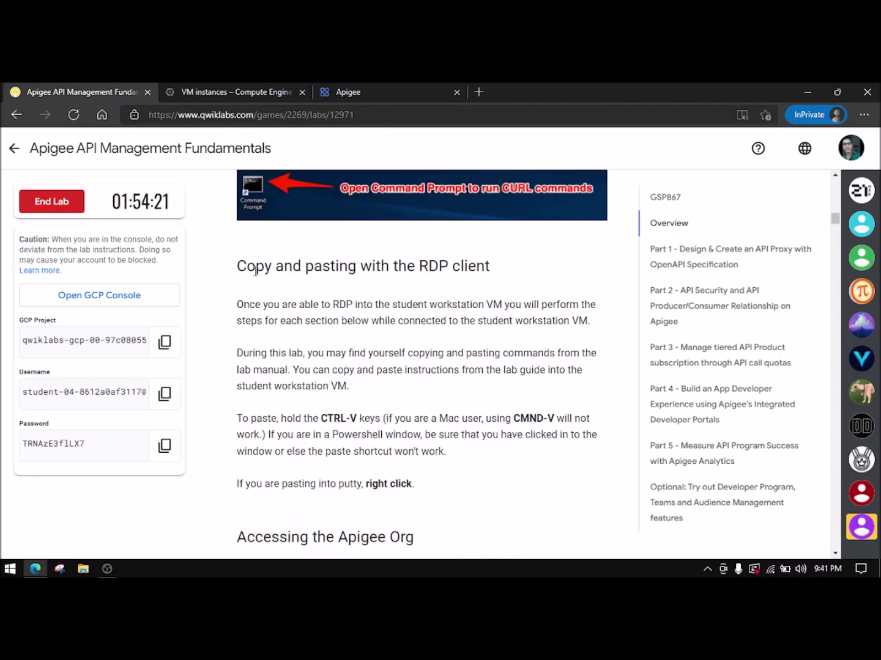
scroll(431, 315, down, 2)
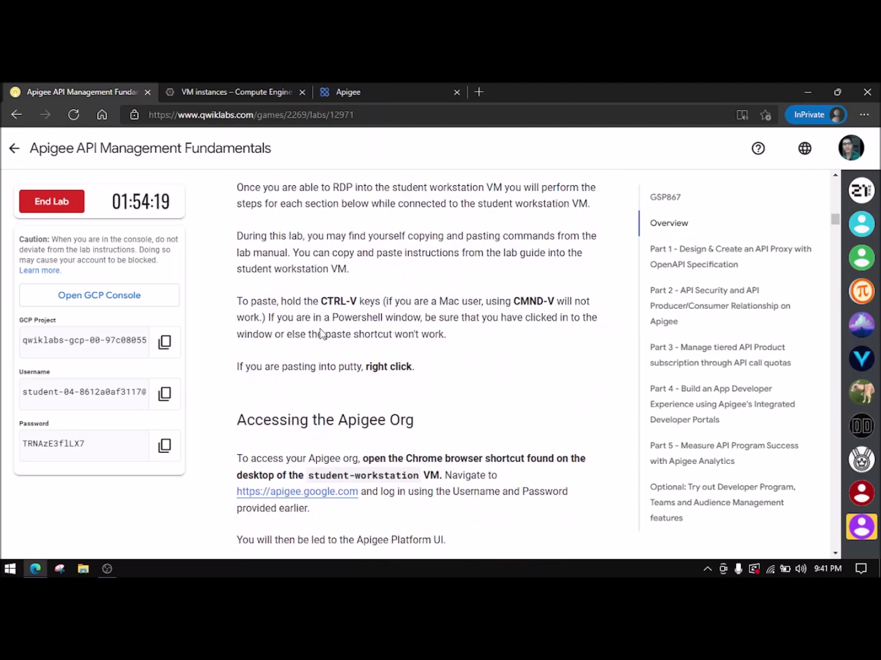
scroll(320, 328, down, 2)
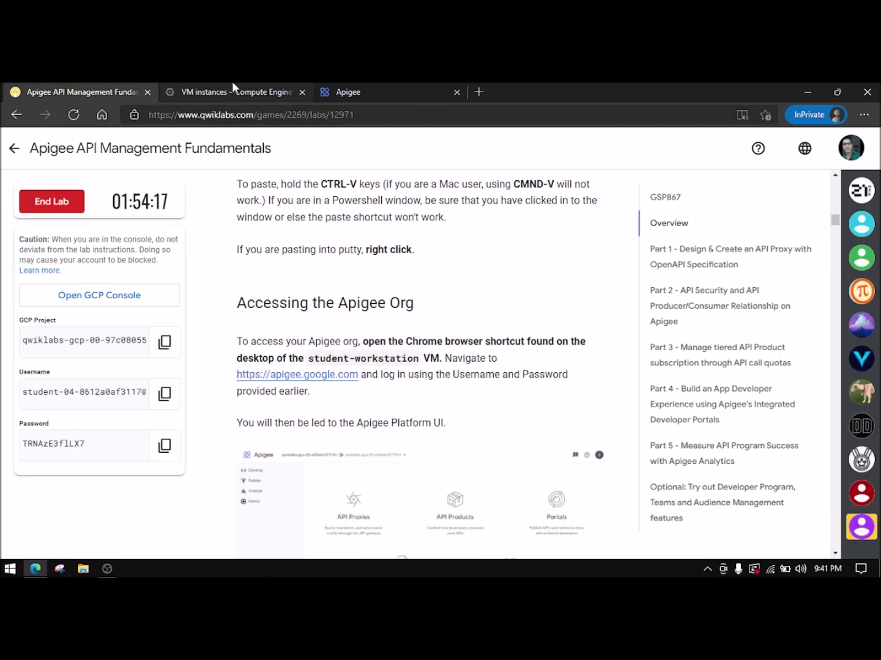
scroll(330, 283, up, 3)
drag(419, 442, 323, 246)
click(334, 333)
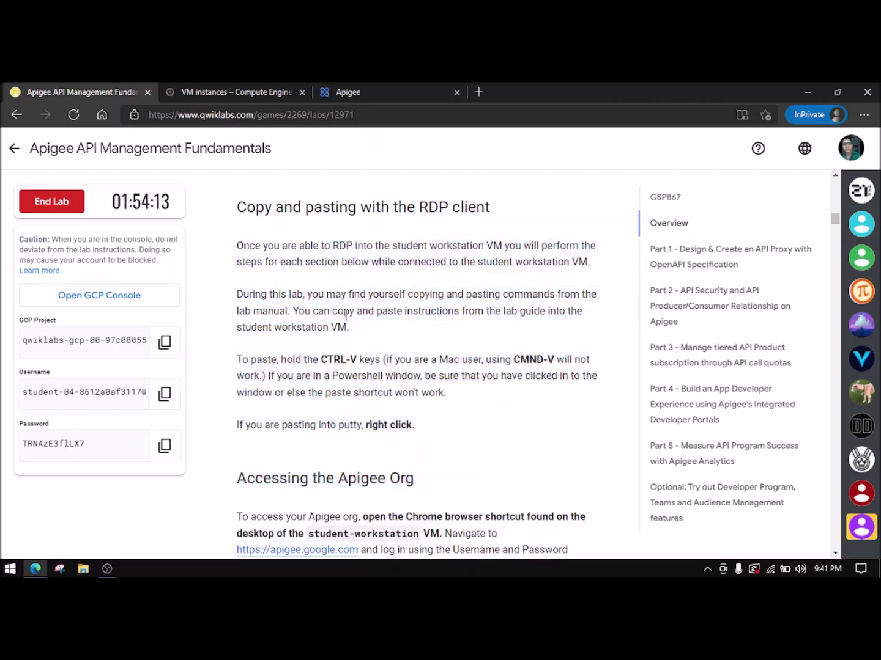
scroll(337, 328, down, 2)
scroll(300, 358, down, 2)
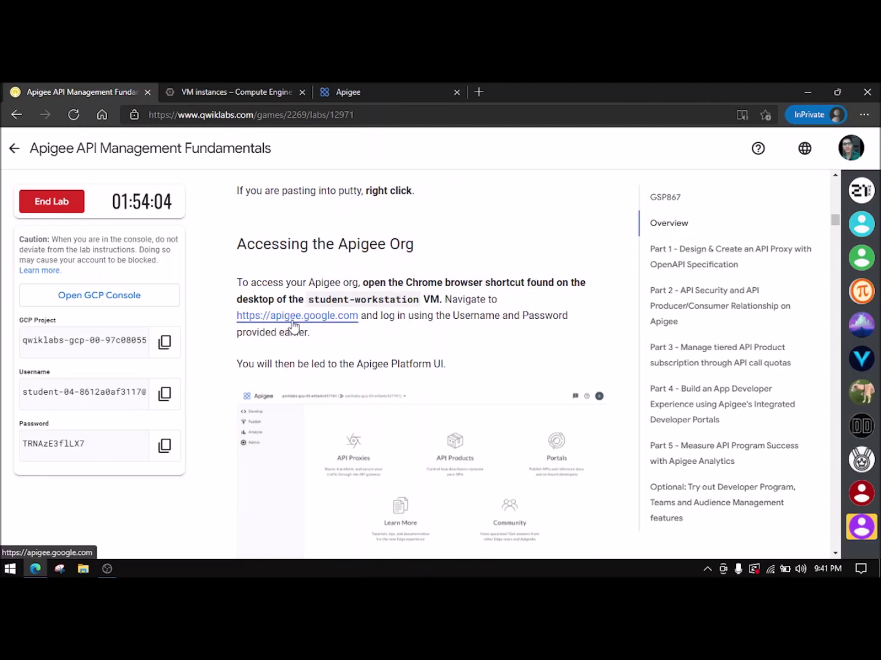
scroll(293, 327, down, 1)
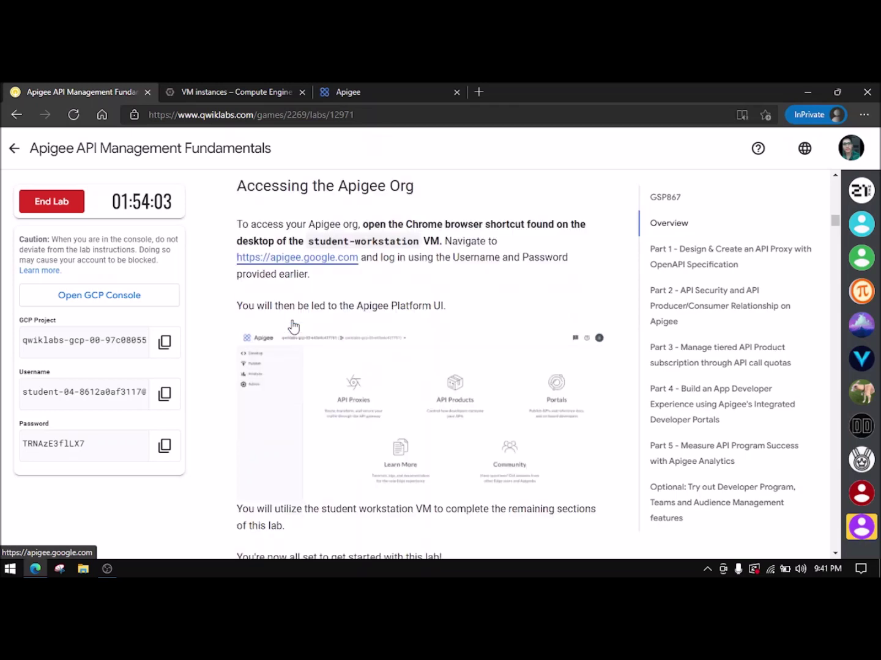
click(288, 261)
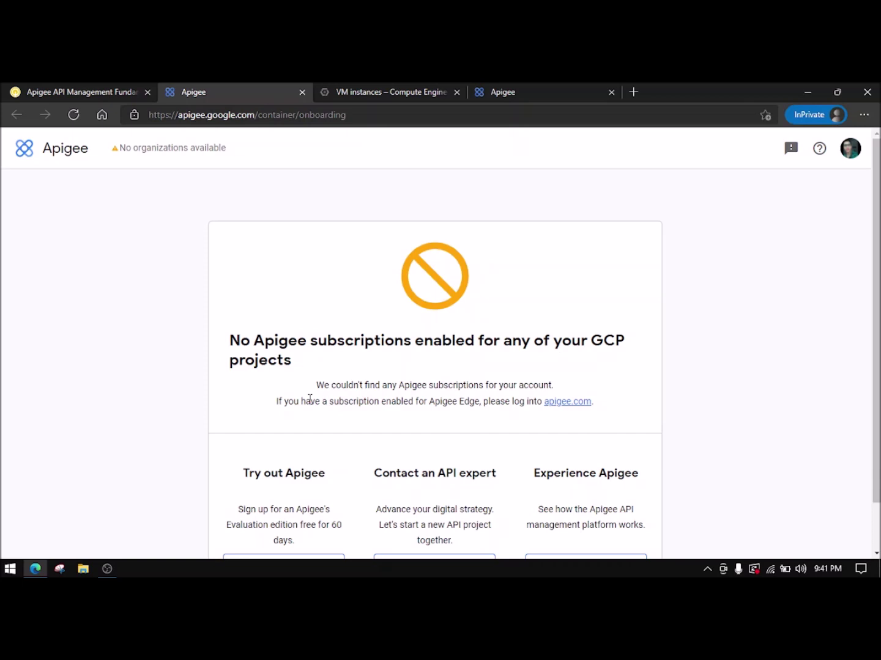
scroll(310, 399, down, 1)
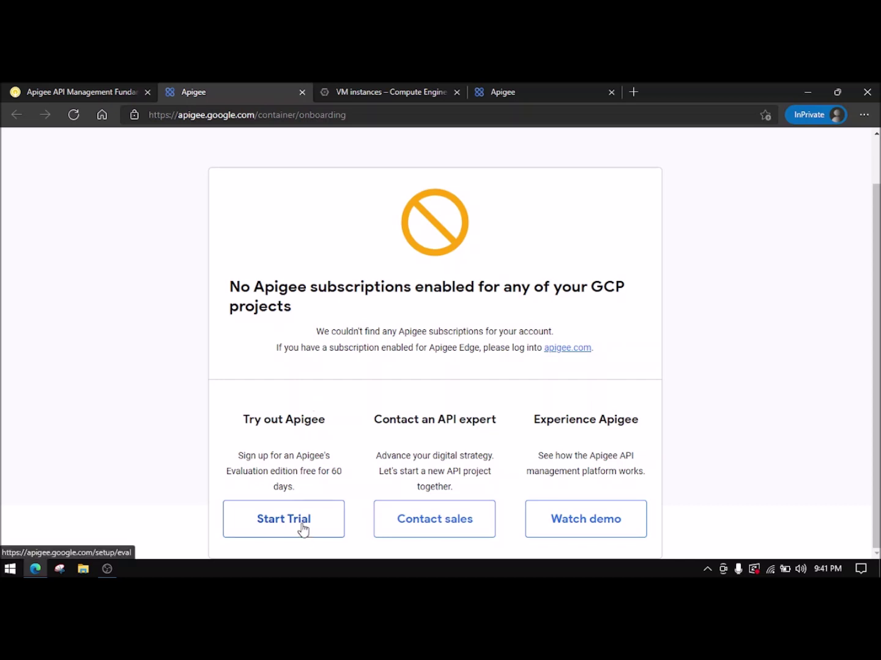
scroll(312, 482, up, 1)
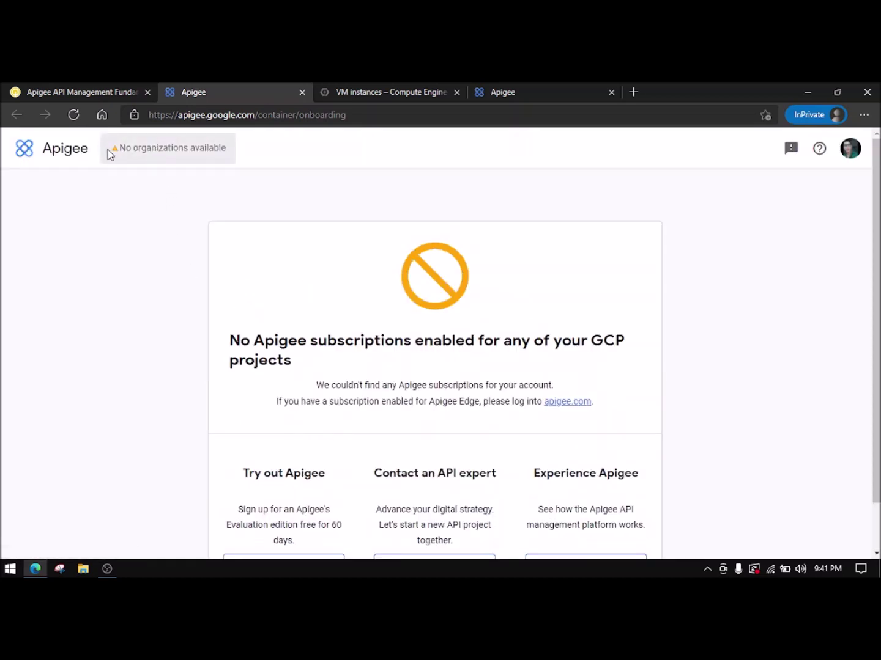
- Enter the copied lab username on the Google sign-in page and continue
click(126, 92)
click(164, 393)
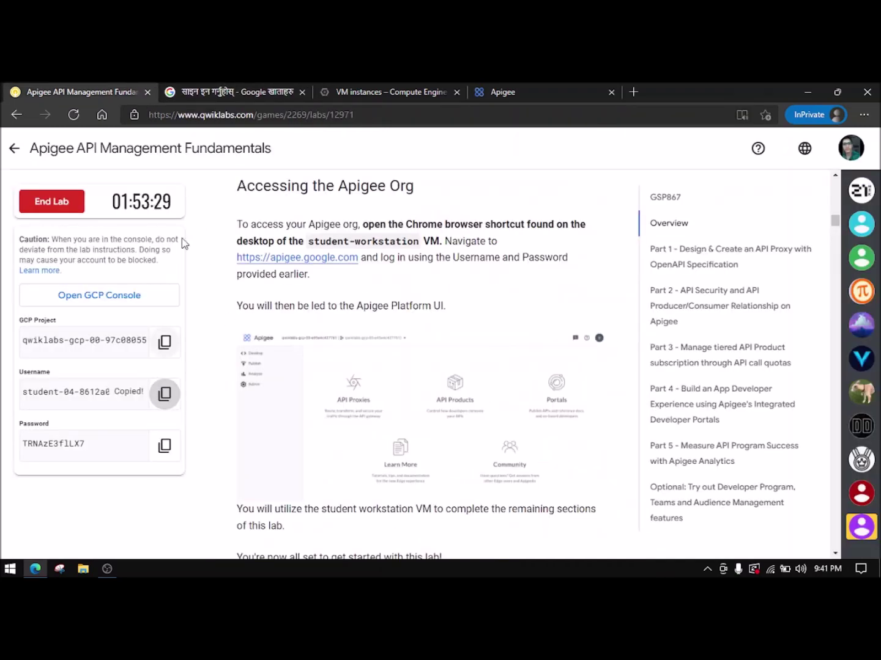
click(238, 91)
key(ctrl+v)
key(ctrl+a)
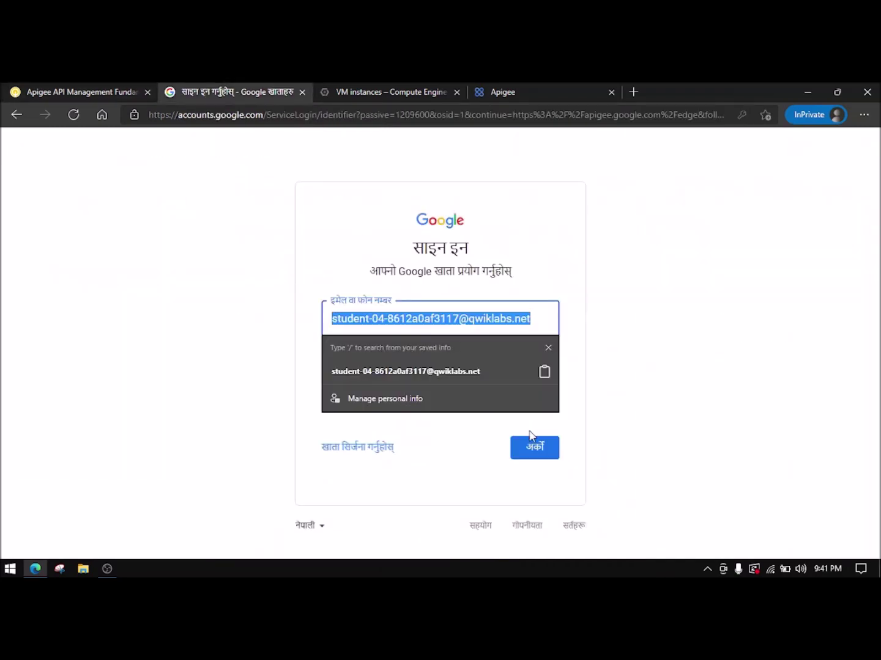
click(532, 435)
- Enter the copied lab password, accept the account protection prompt, and close the extra Apigee tab
click(99, 92)
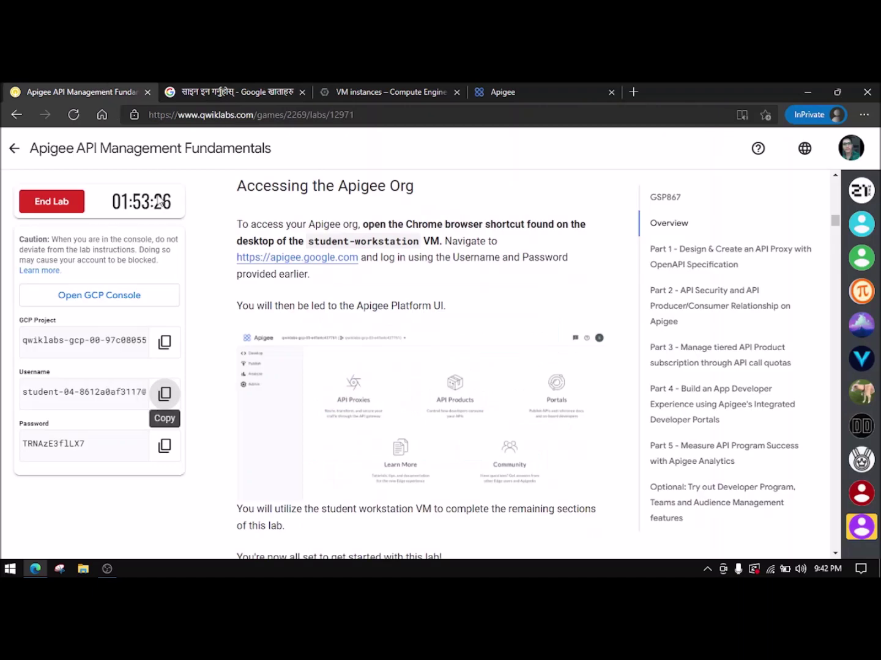
click(164, 446)
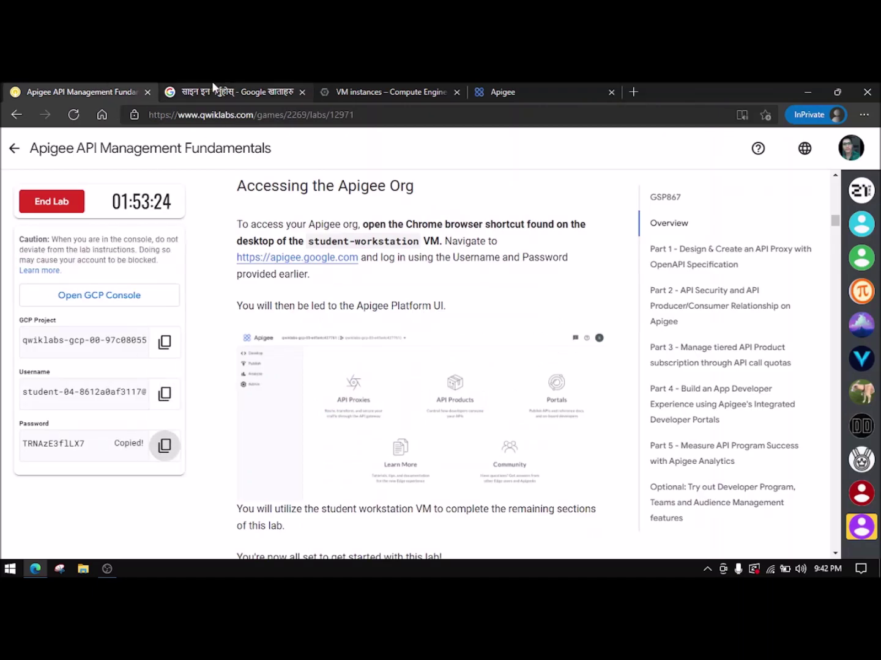
click(214, 90)
key(ctrl+v)
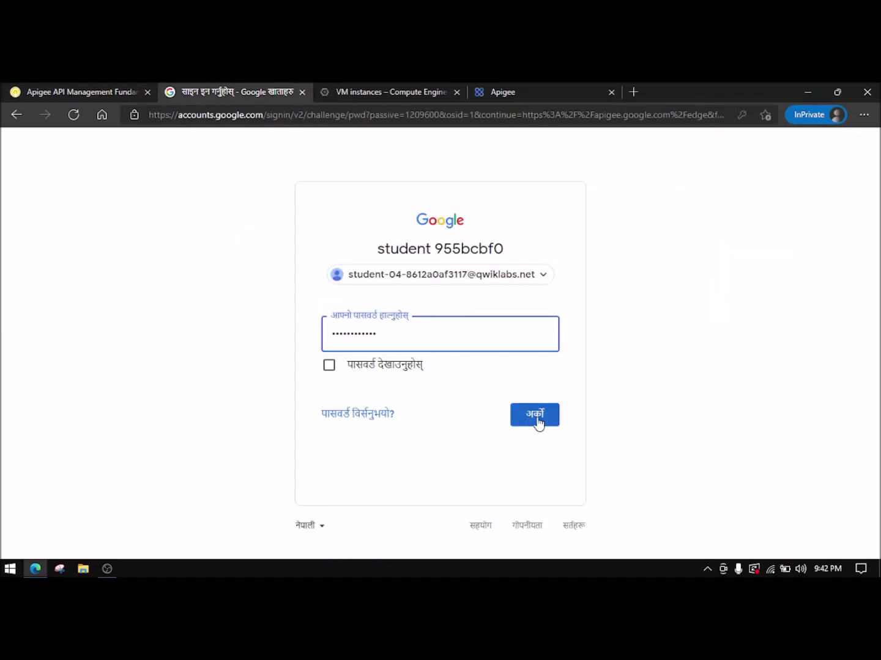
click(536, 419)
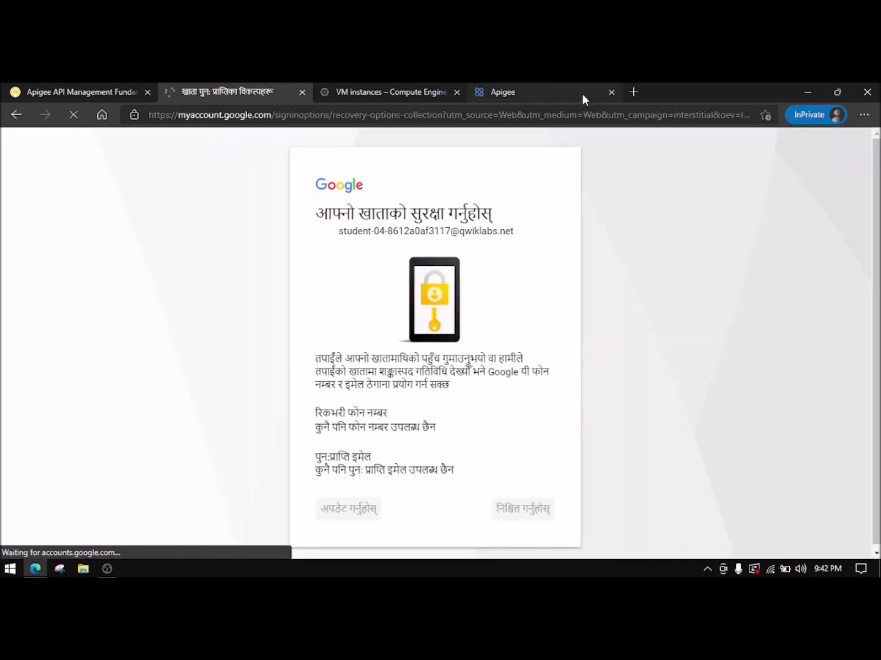
click(509, 516)
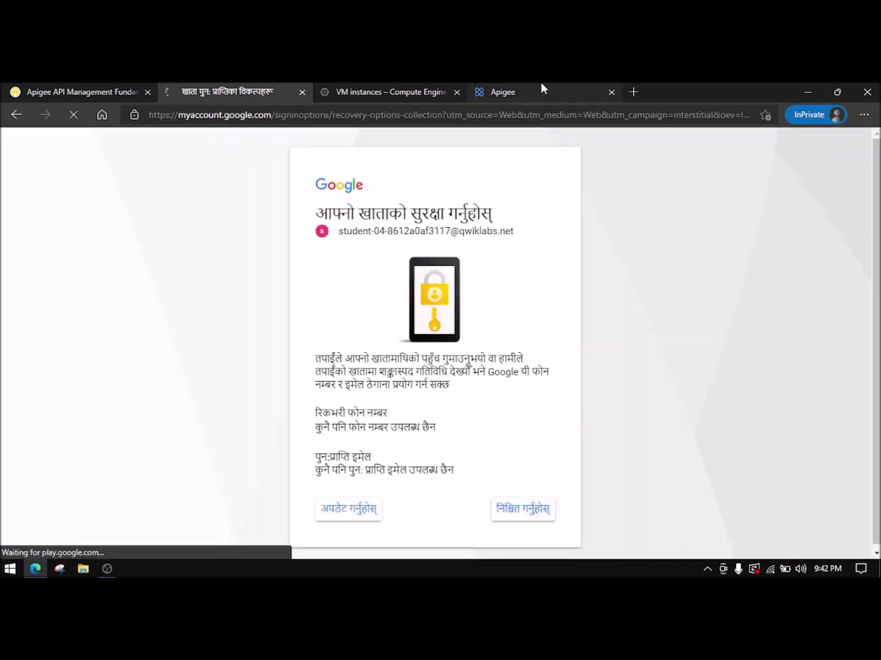
click(612, 92)
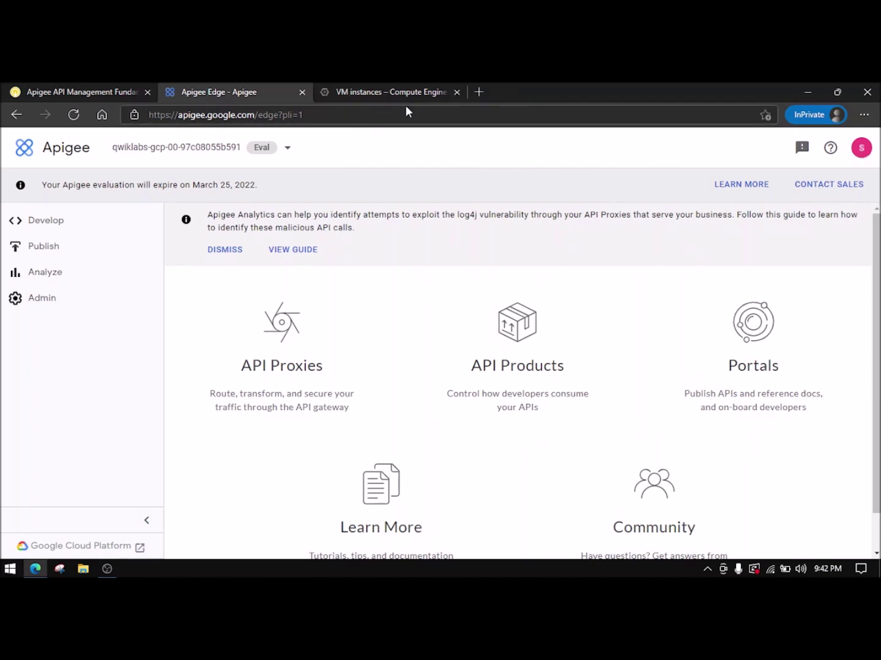
- Check the signed-in account, dismiss the log4j banner, and return to the Qwiklabs instructions
click(860, 149)
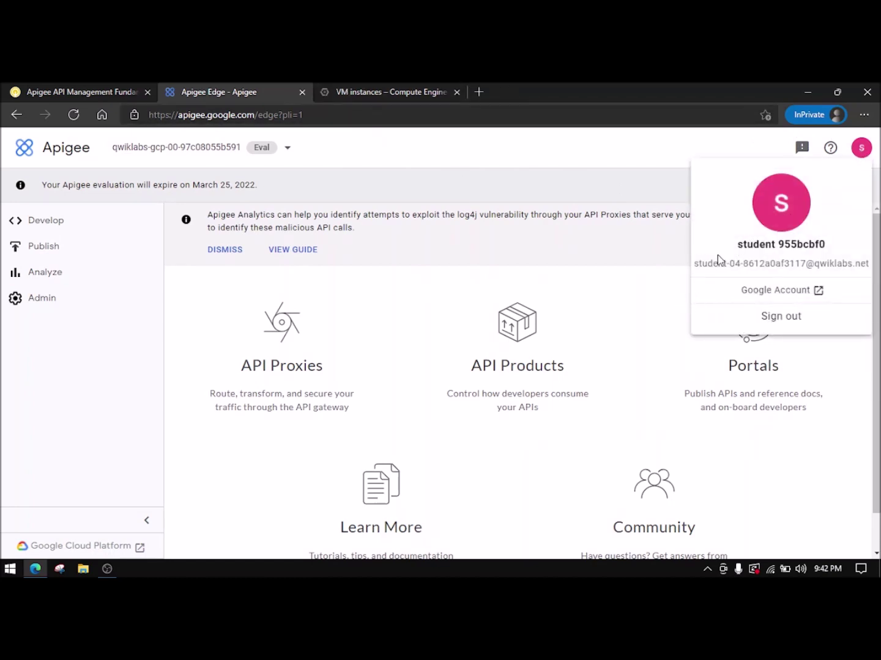
click(864, 156)
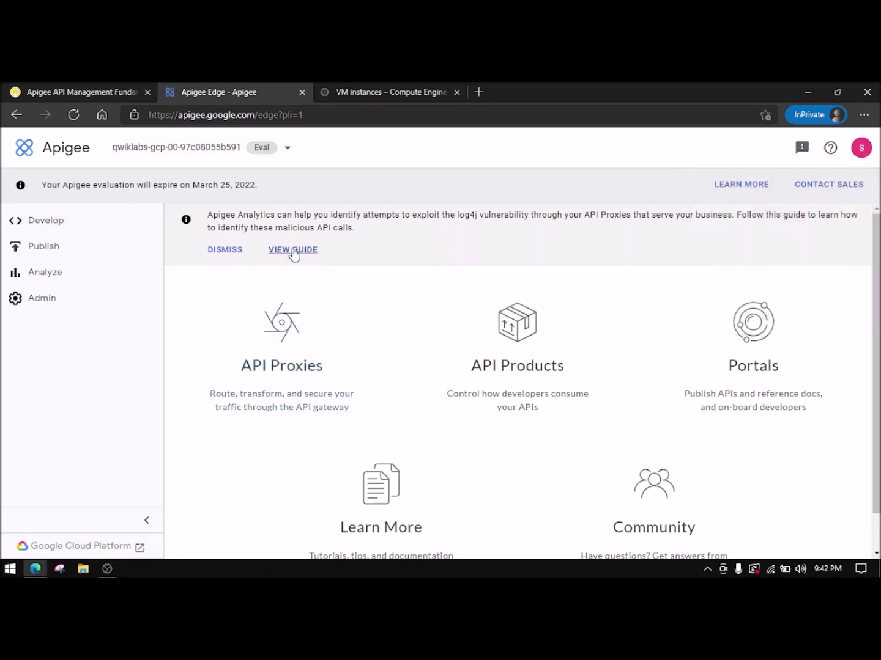
click(222, 250)
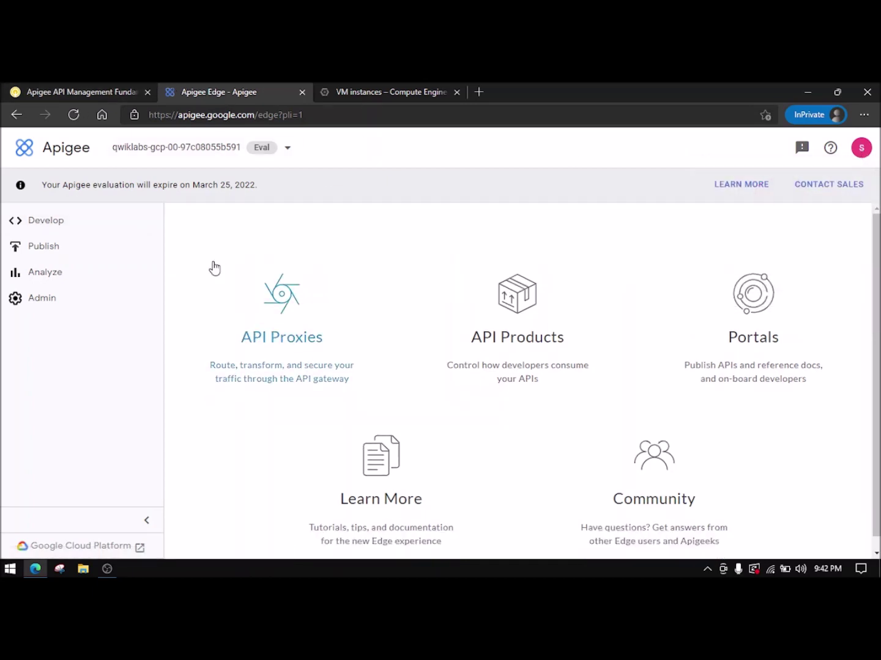
click(54, 89)
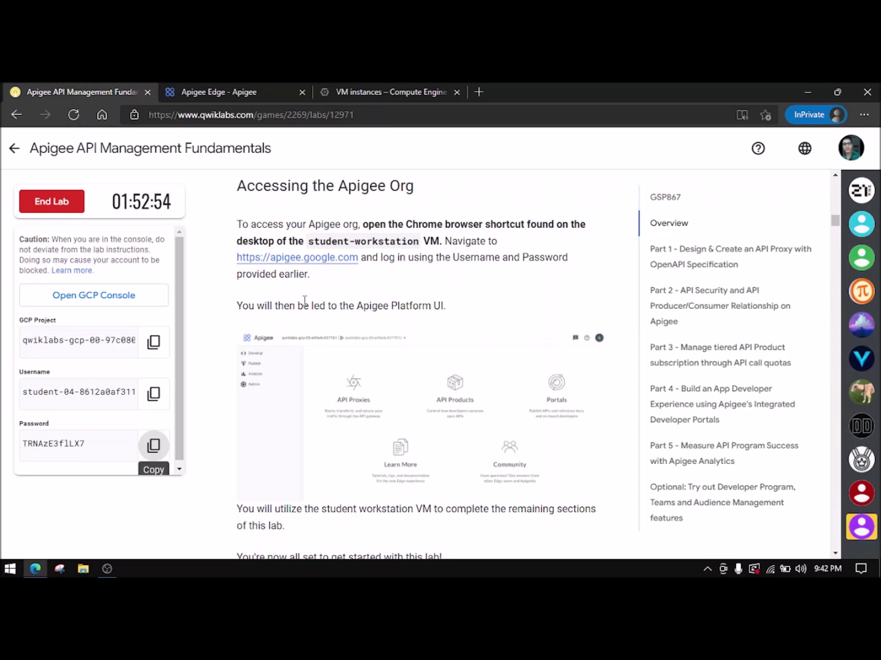
- Find Part 1's Create an API Proxy step and download the Open API Specification YAML file
scroll(304, 300, down, 9)
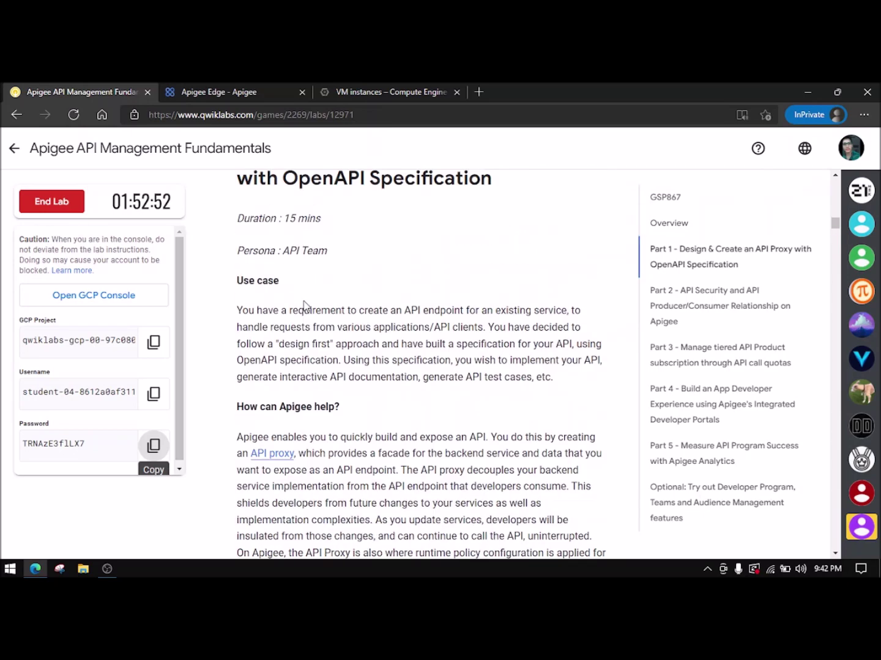
scroll(305, 305, up, 2)
drag(242, 281, 507, 300)
click(365, 263)
scroll(305, 263, up, 2)
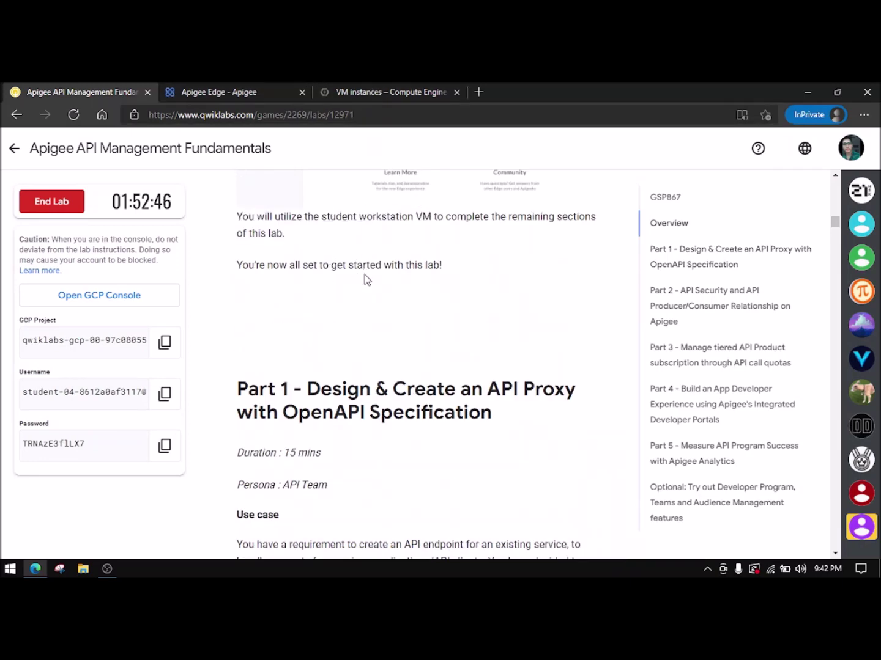
scroll(366, 279, down, 2)
drag(239, 269, 366, 286)
click(219, 250)
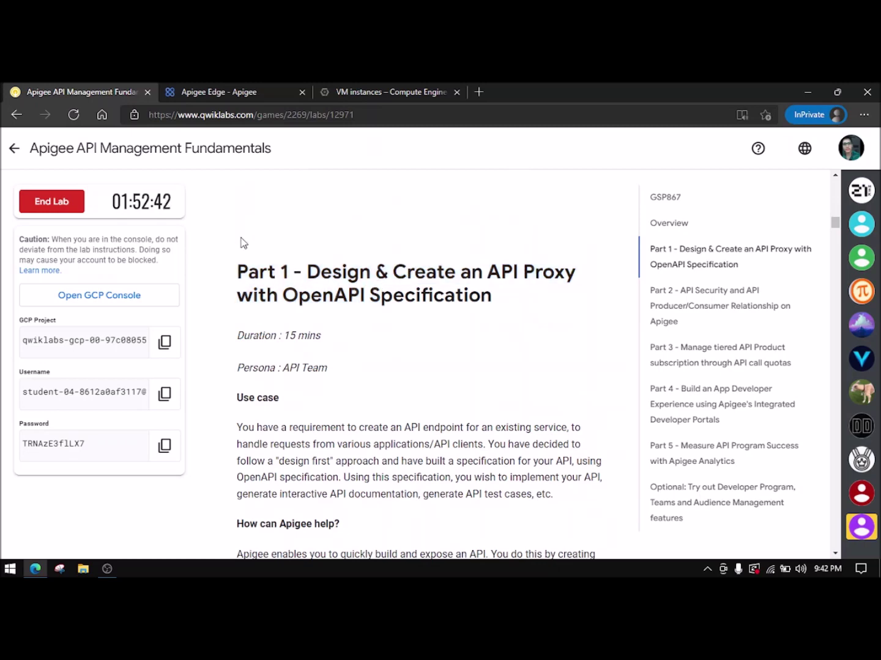
scroll(285, 247, down, 2)
scroll(285, 247, down, 8)
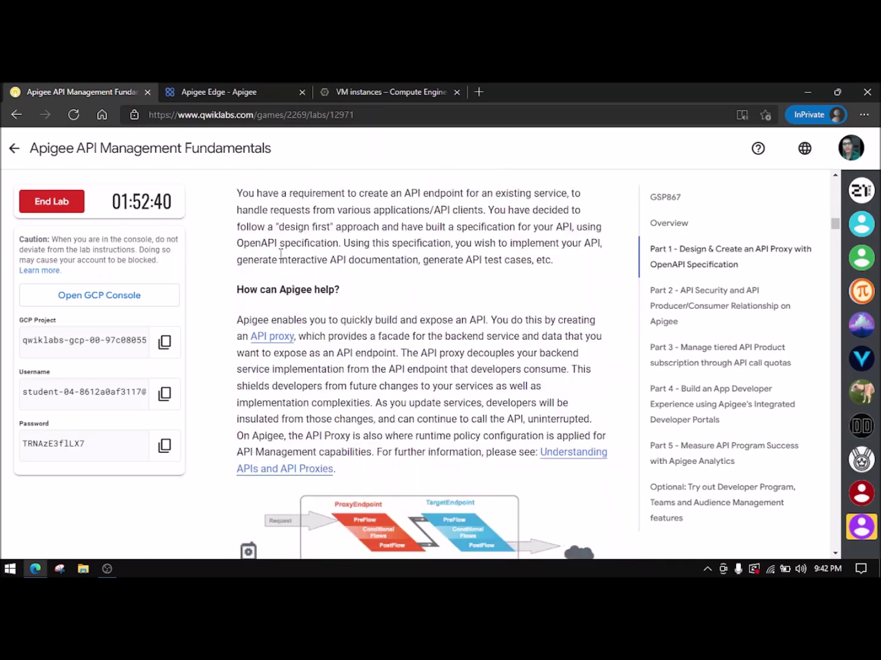
scroll(271, 268, down, 3)
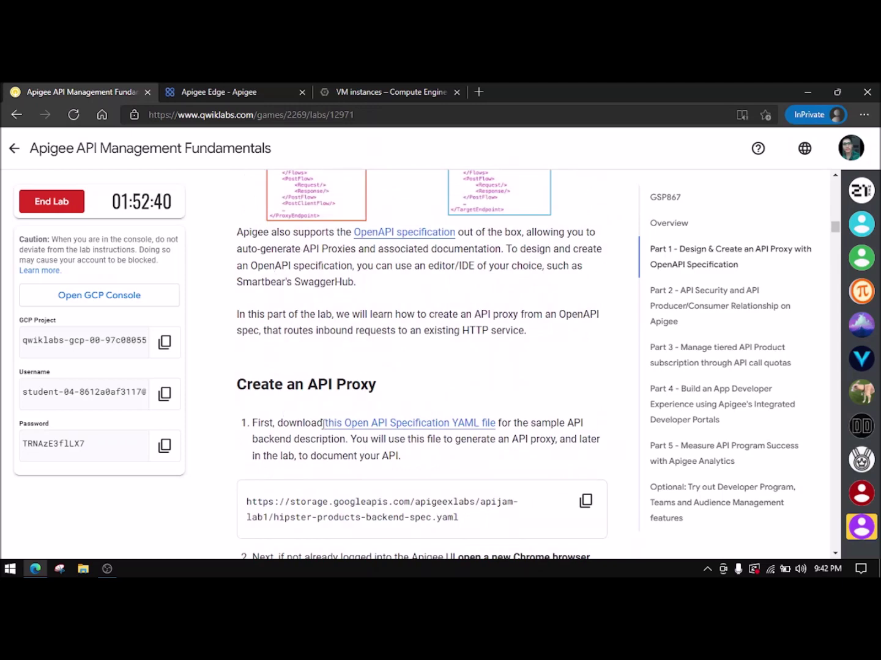
click(371, 428)
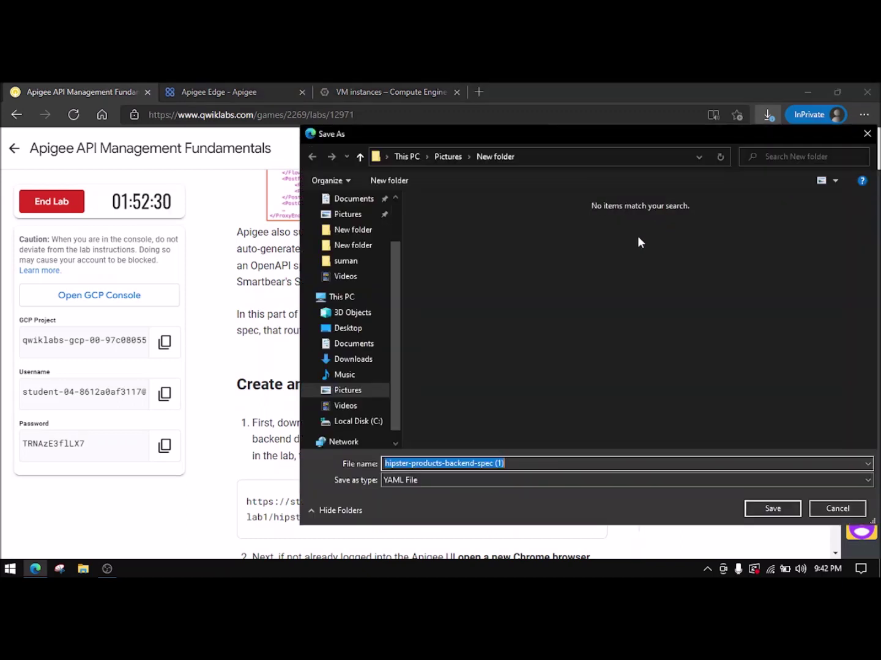
- Save the spec to Videos as hipster-products-backend-spec.yaml, removing the ' (1)' suffix
click(352, 278)
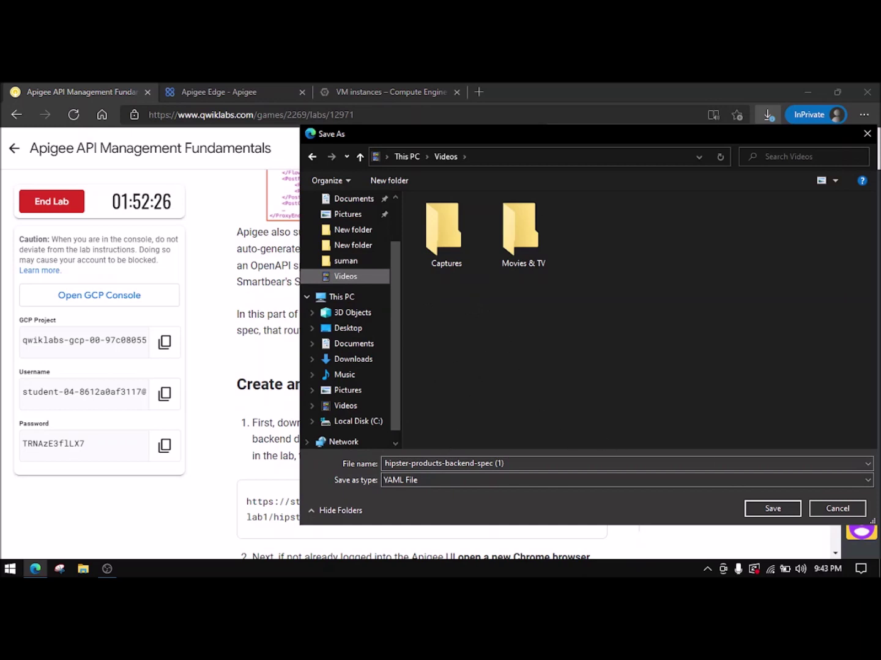
click(545, 463)
double_click(549, 462)
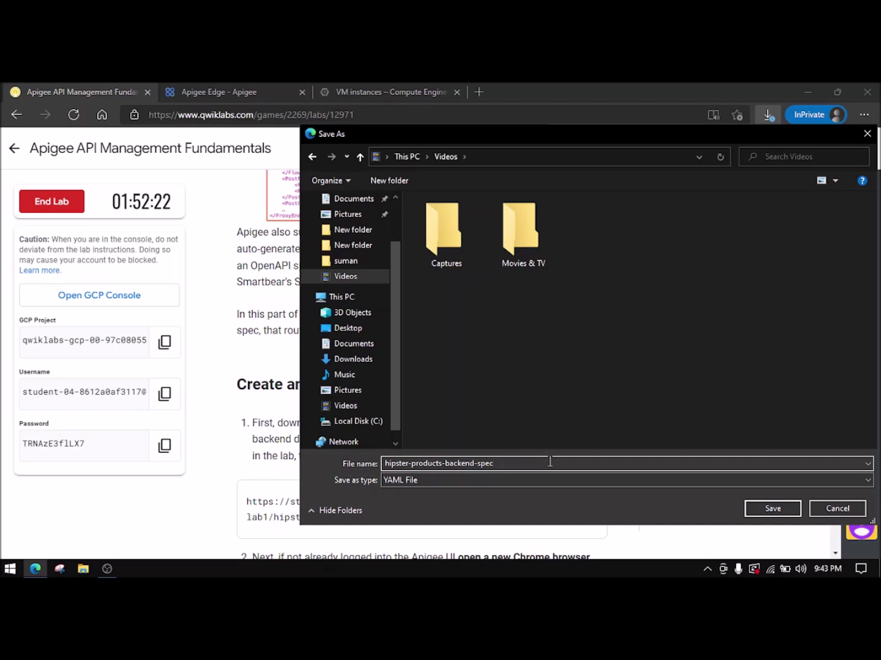
click(773, 509)
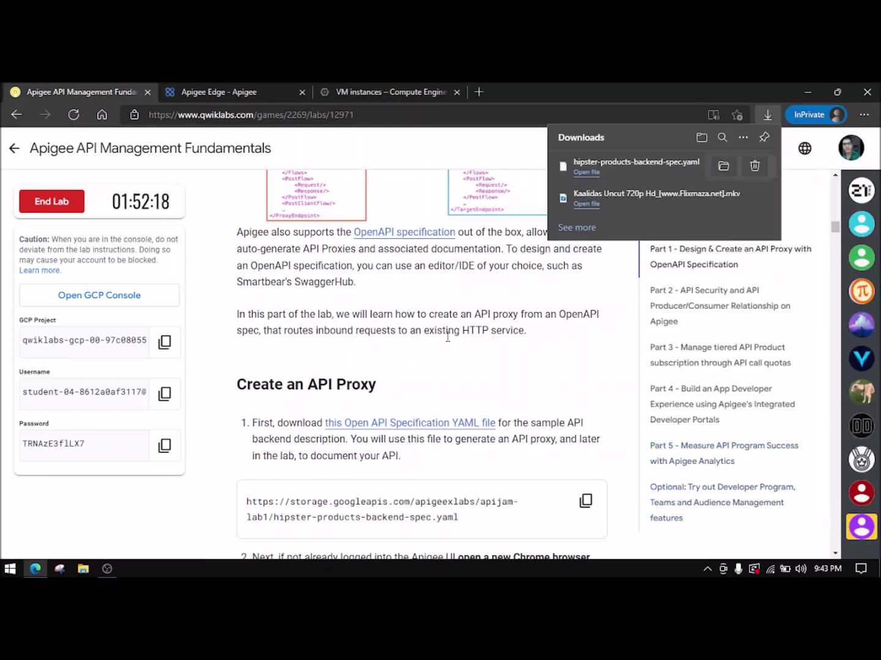
- Read the Create an API Proxy instructions, then open Develop > API Proxies in Apigee
scroll(448, 336, down, 2)
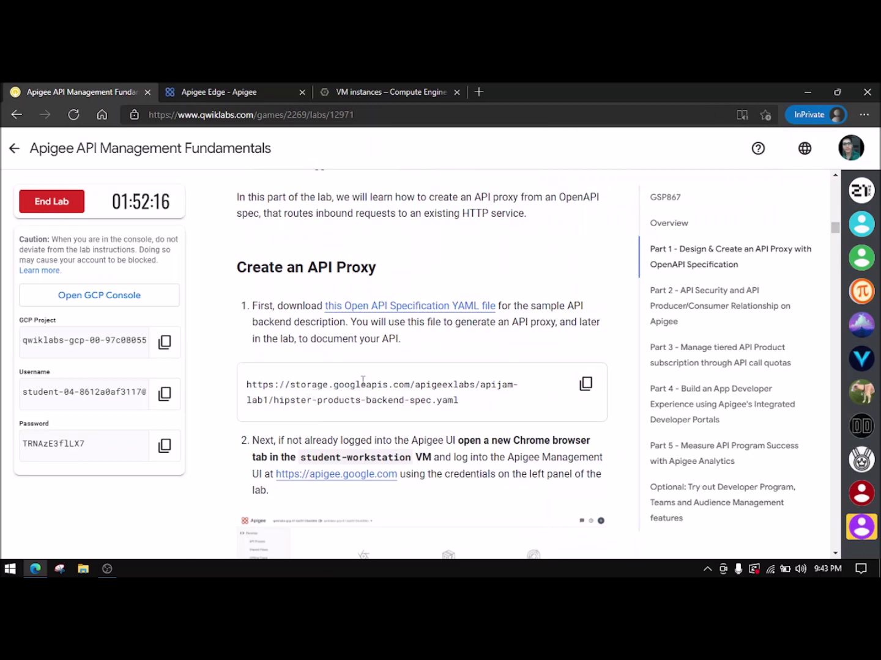
scroll(452, 287, down, 1)
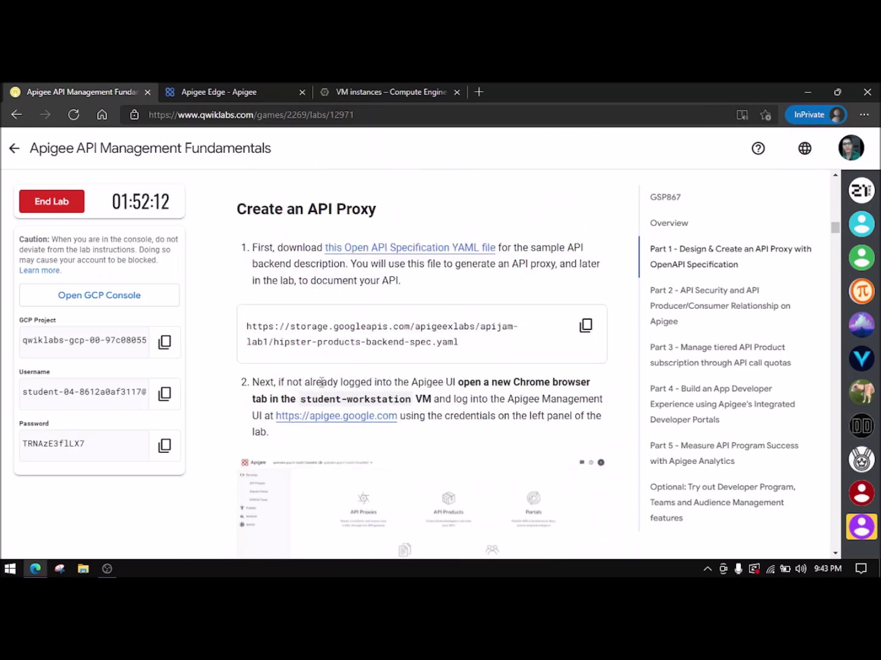
scroll(499, 382, down, 1)
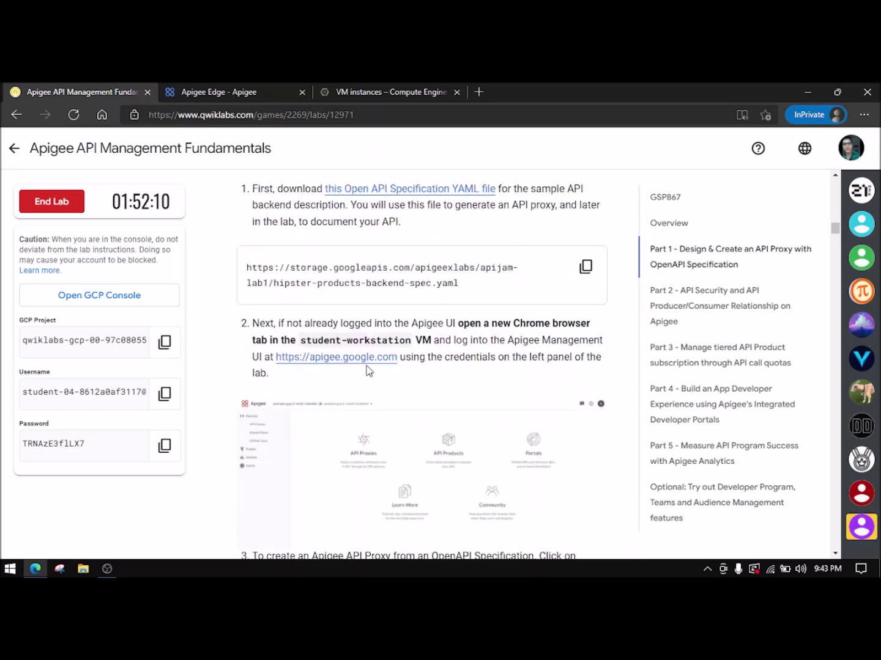
scroll(376, 369, down, 1)
drag(243, 267, 464, 288)
click(515, 298)
scroll(513, 309, down, 2)
scroll(515, 312, down, 1)
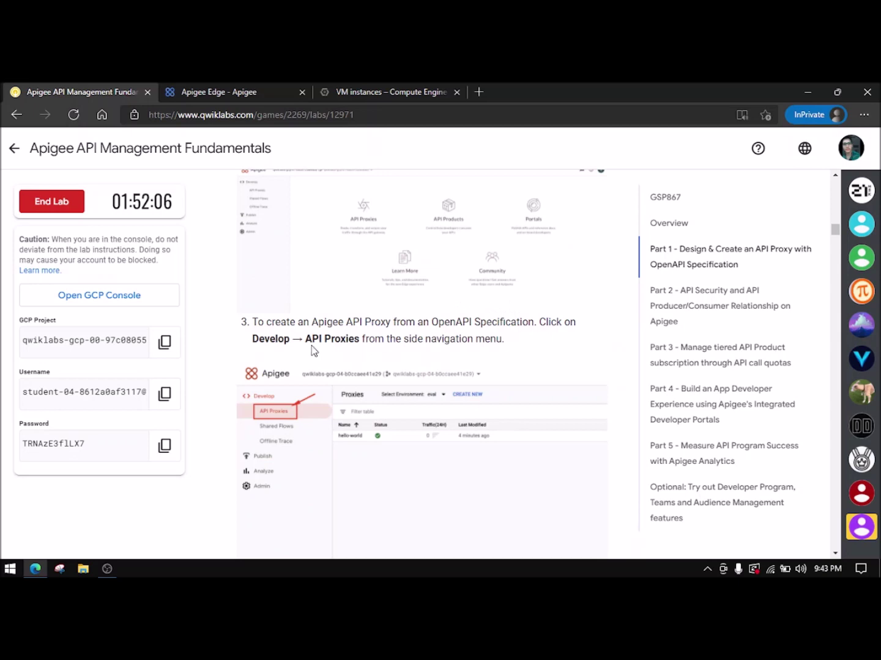
click(231, 91)
click(53, 224)
click(87, 250)
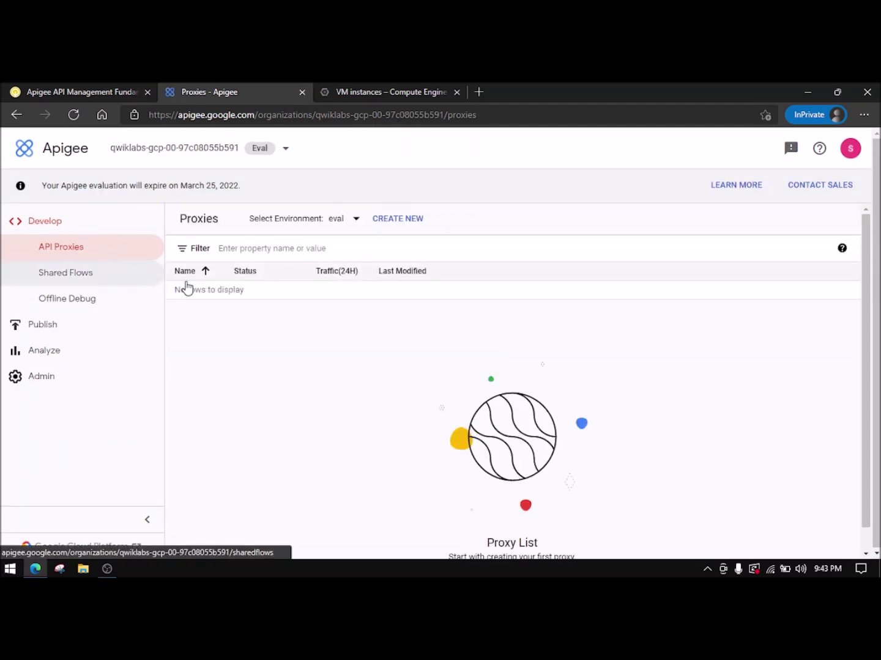
- Create a new API proxy and choose Use OpenAPI Spec on the Reverse proxy card
click(65, 89)
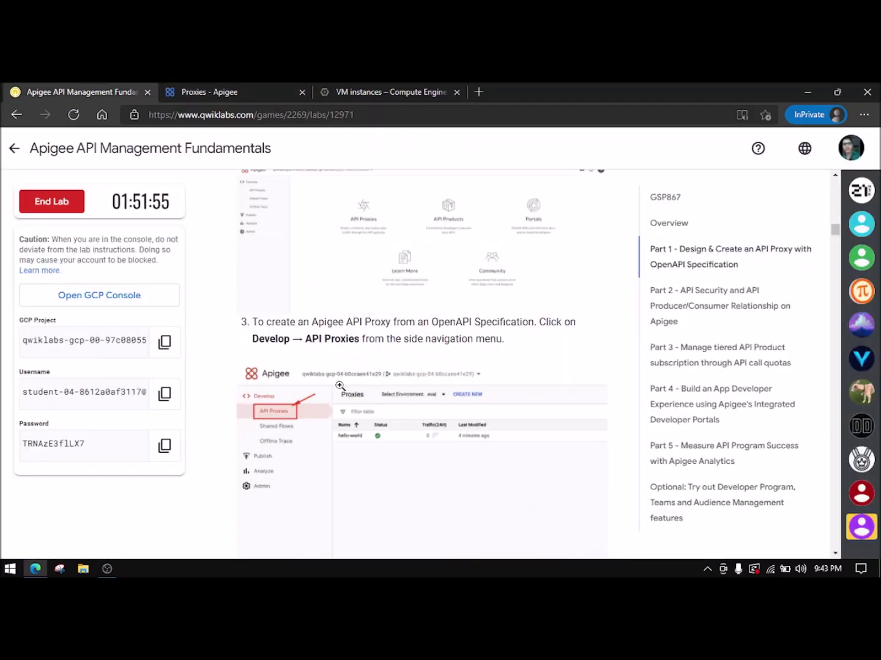
scroll(343, 365, down, 3)
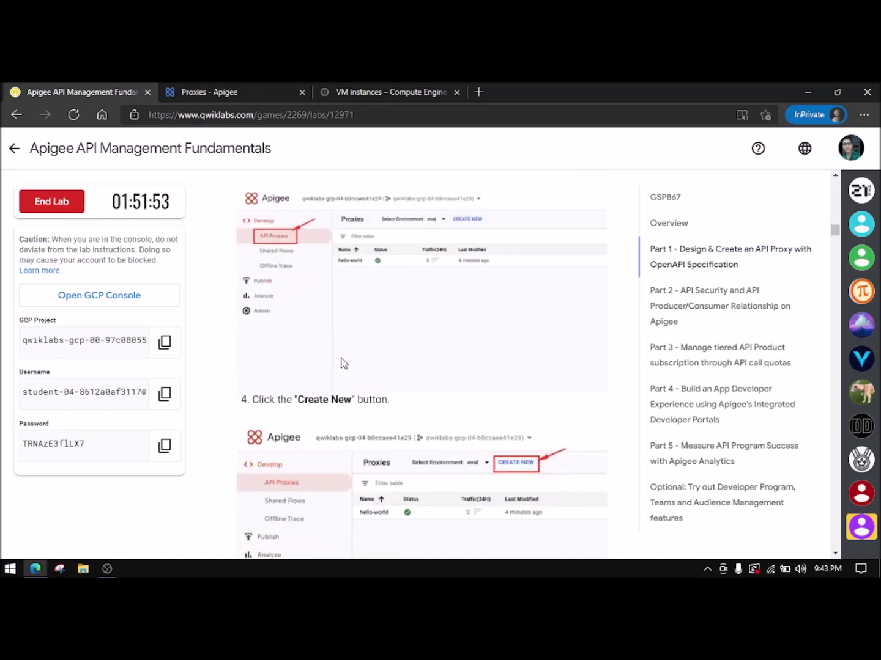
click(239, 87)
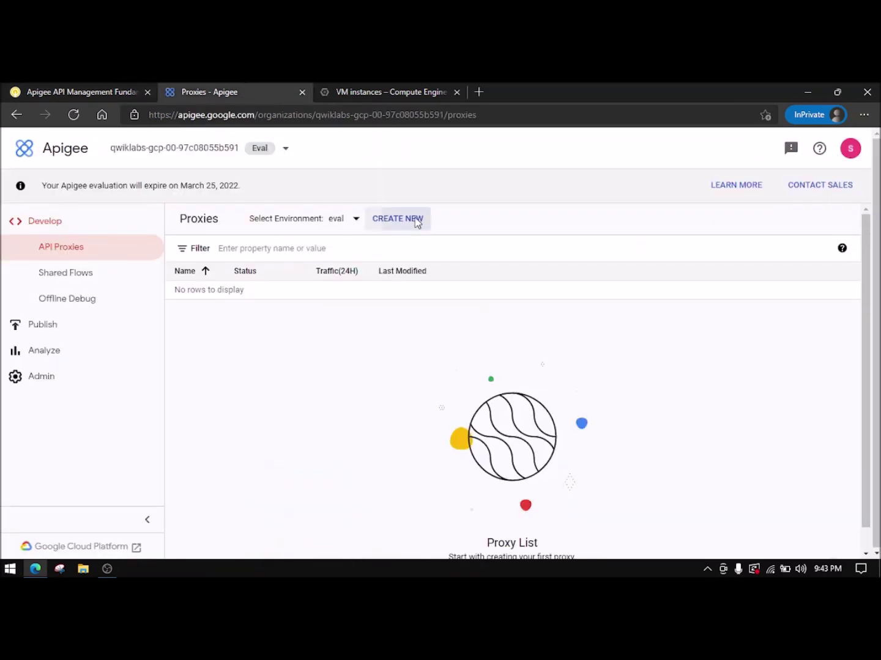
click(417, 218)
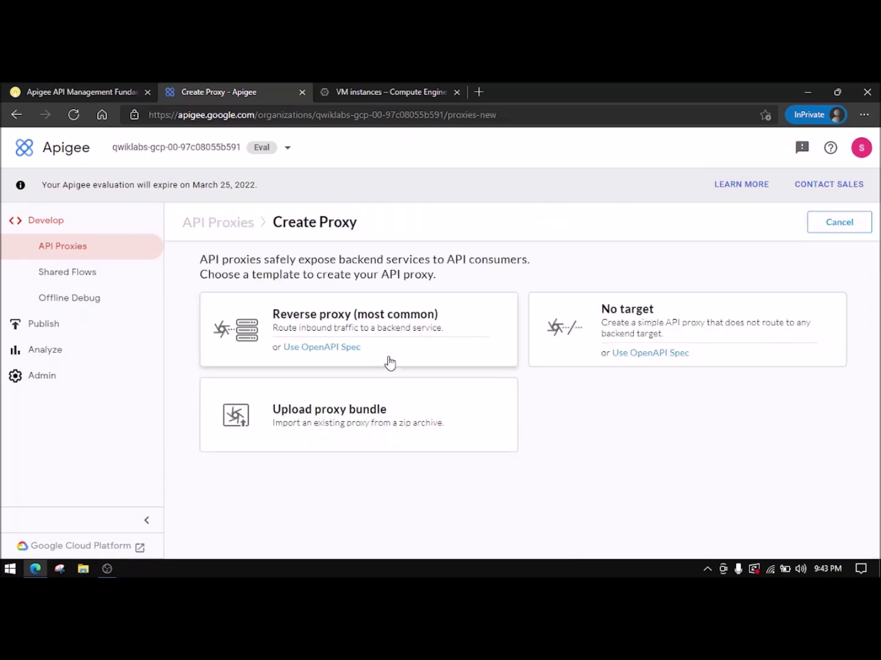
click(145, 97)
scroll(347, 365, down, 3)
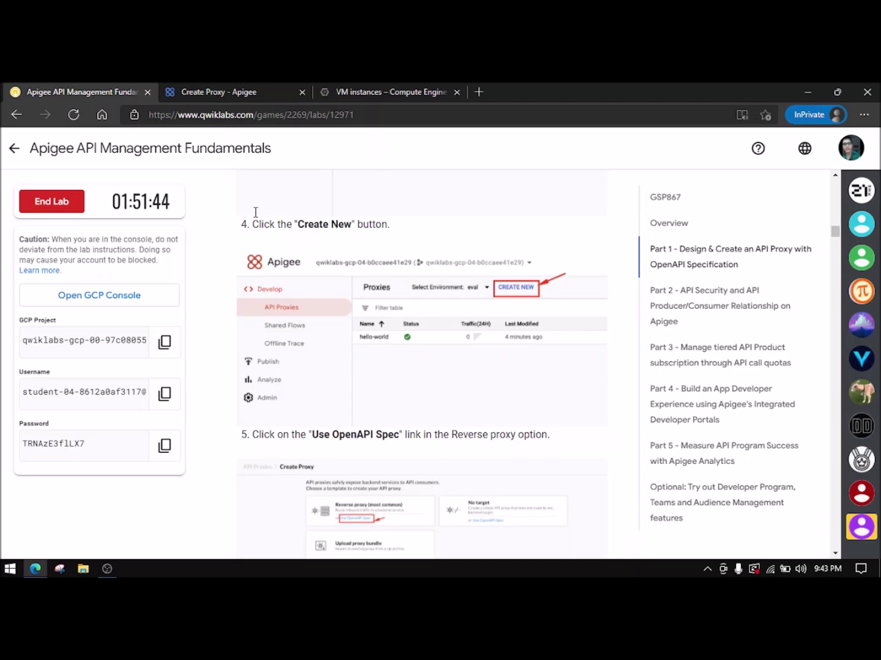
click(272, 92)
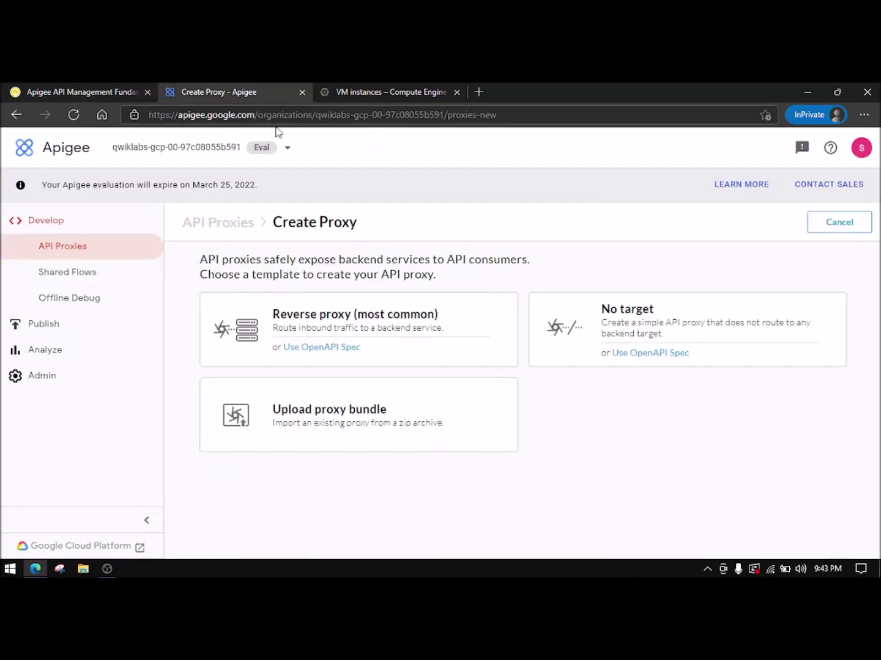
click(333, 347)
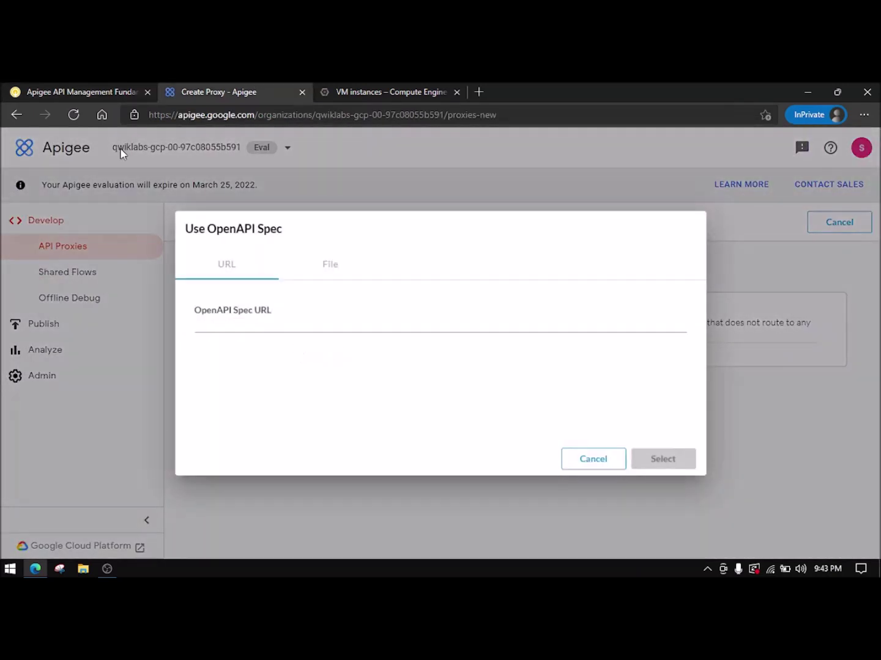
- Load hipster-products-backend-spec.yaml from the Videos folder as the proxy's OpenAPI spec file
click(82, 91)
scroll(448, 409, down, 5)
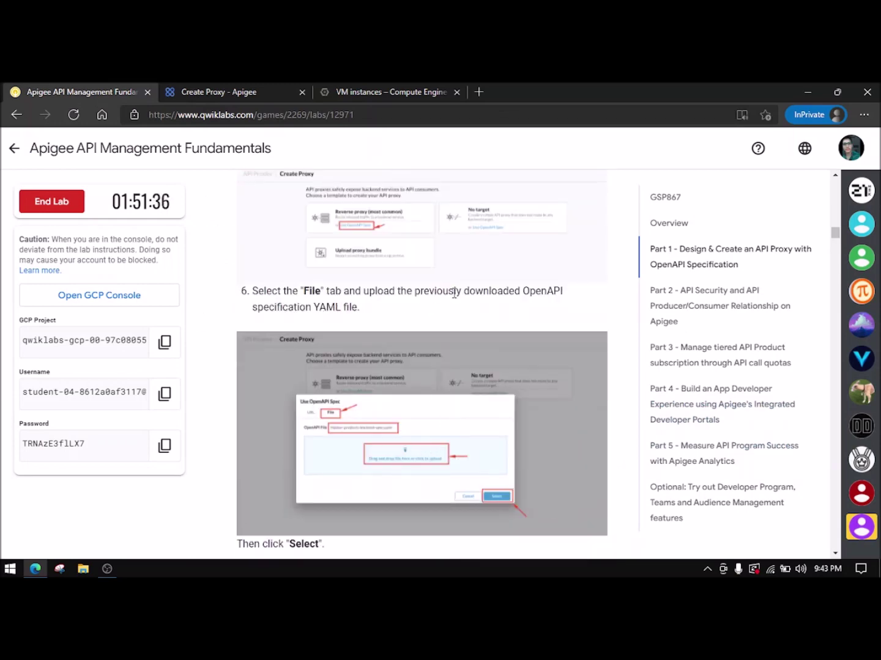
click(250, 92)
click(334, 267)
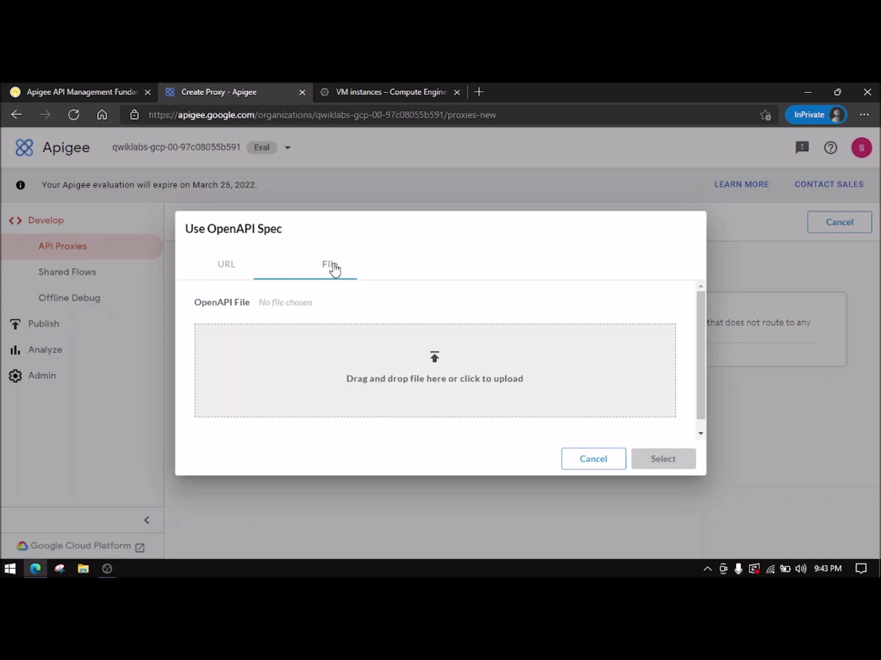
click(401, 382)
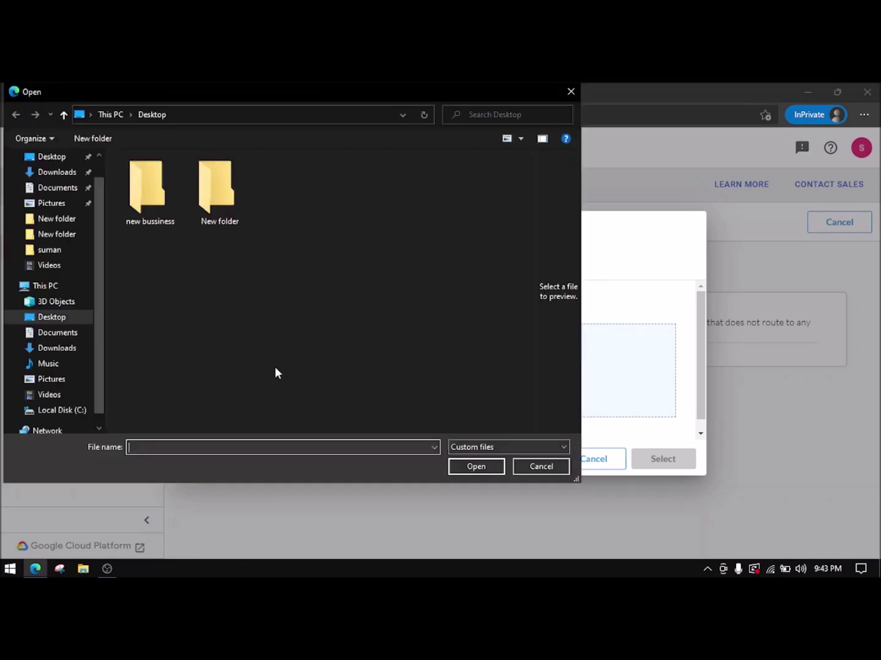
click(64, 271)
double_click(305, 239)
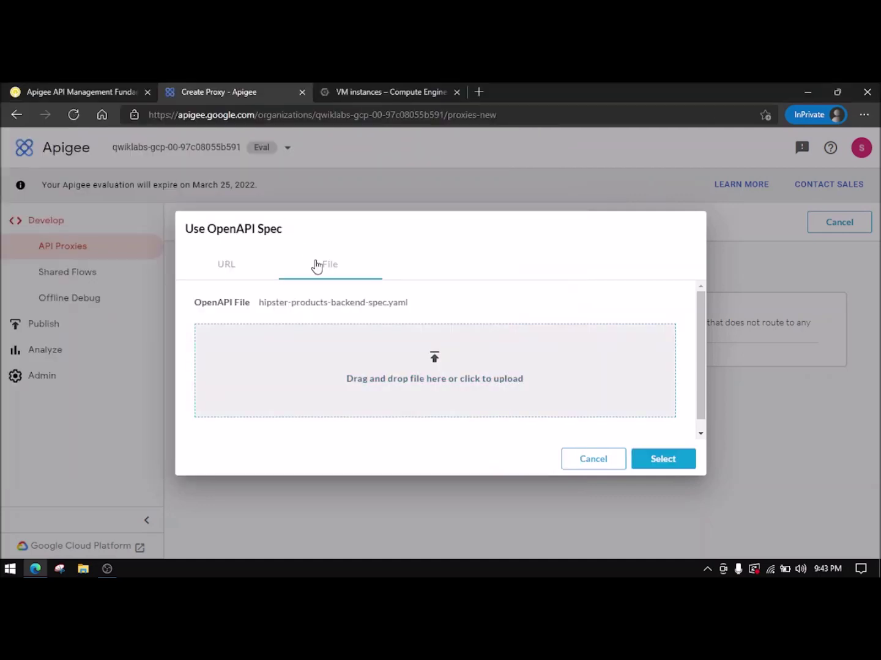
click(663, 460)
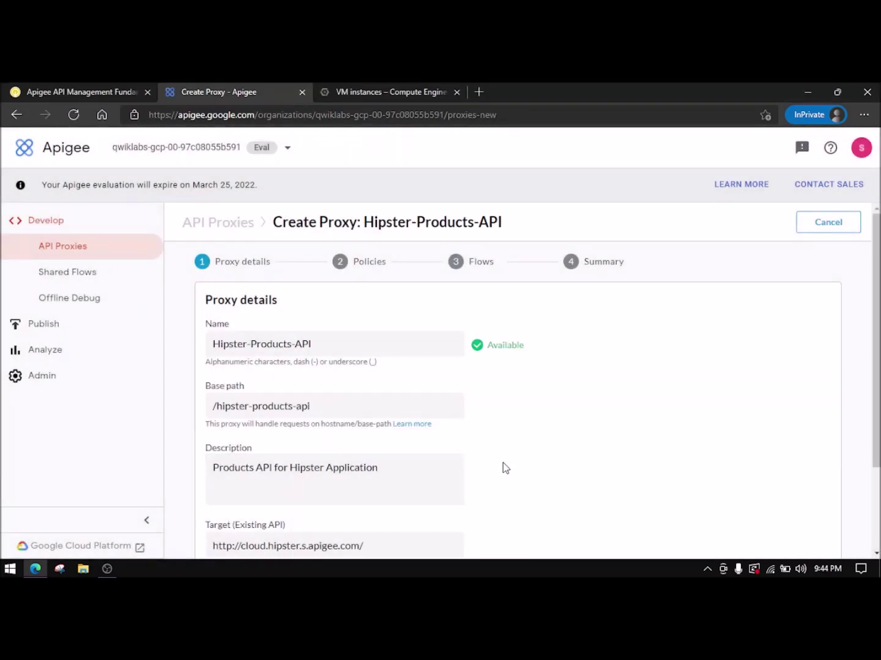
- Paste Hipster-Products-API from the lab instructions as the proxy name
click(122, 91)
scroll(386, 341, down, 4)
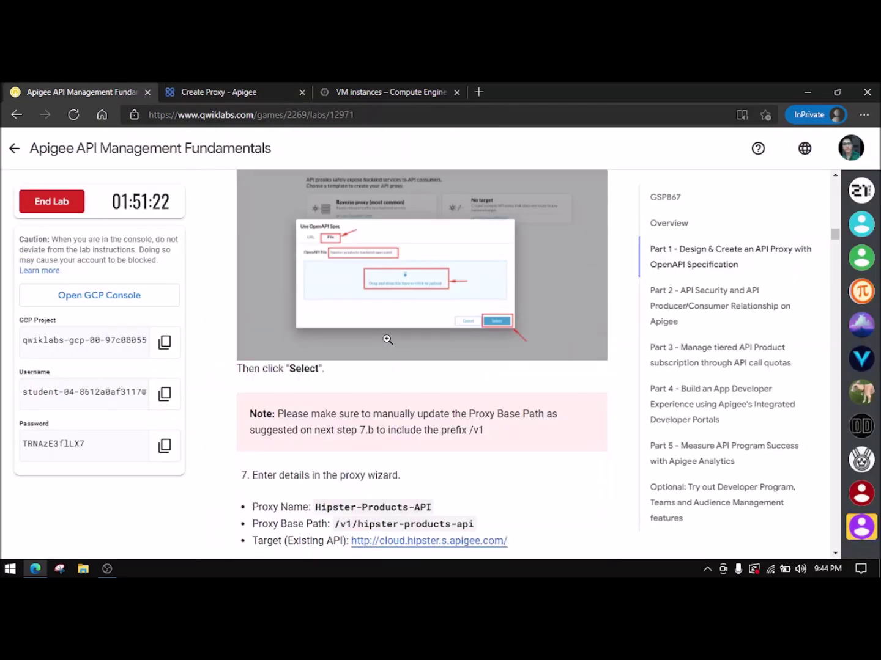
scroll(385, 350, down, 1)
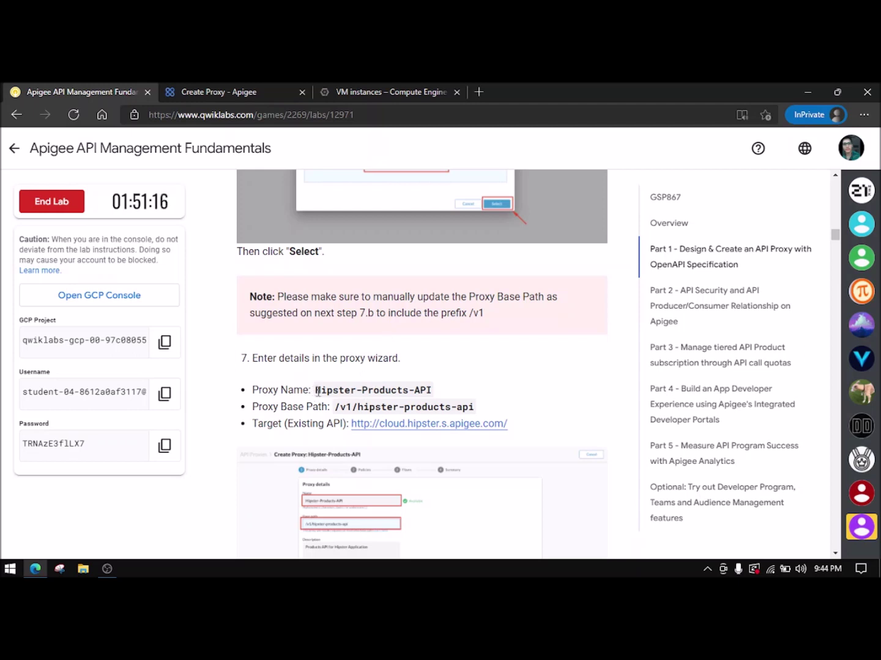
drag(316, 392, 430, 392)
key(ctrl+c)
click(244, 91)
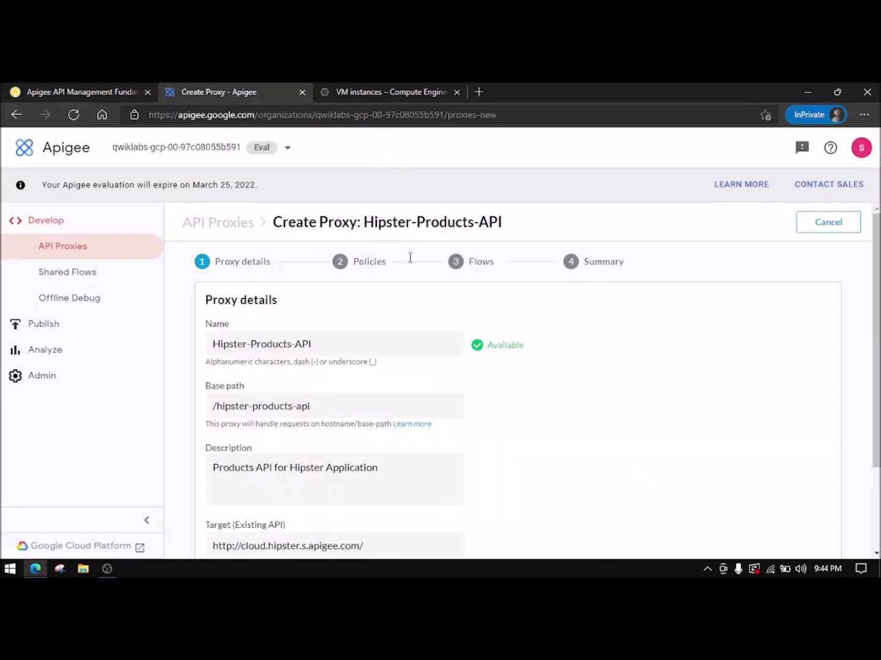
drag(340, 346, 193, 340)
key(ctrl+v)
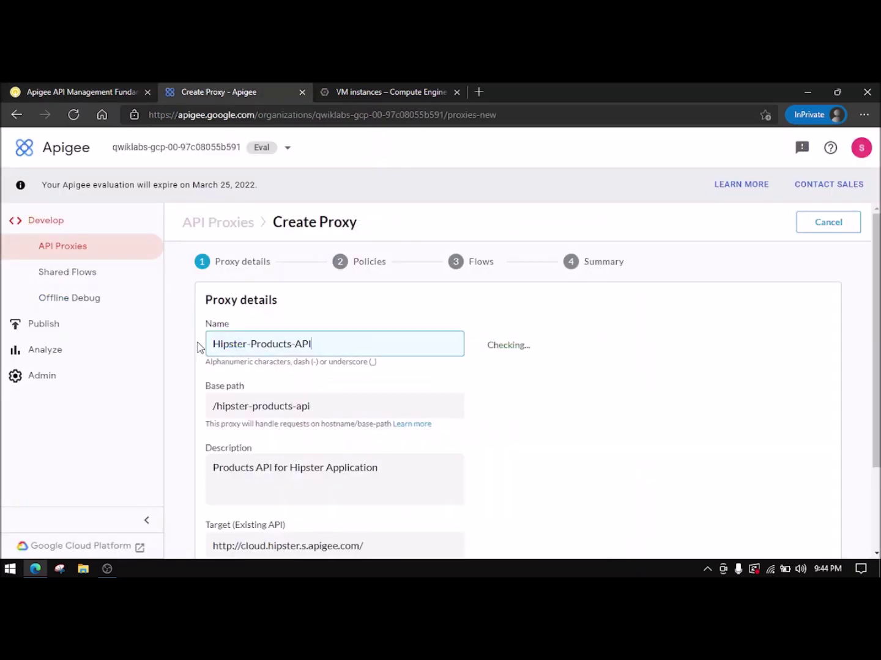
- Replace the base path with /v1/hipster-products-api copied from the lab
click(89, 86)
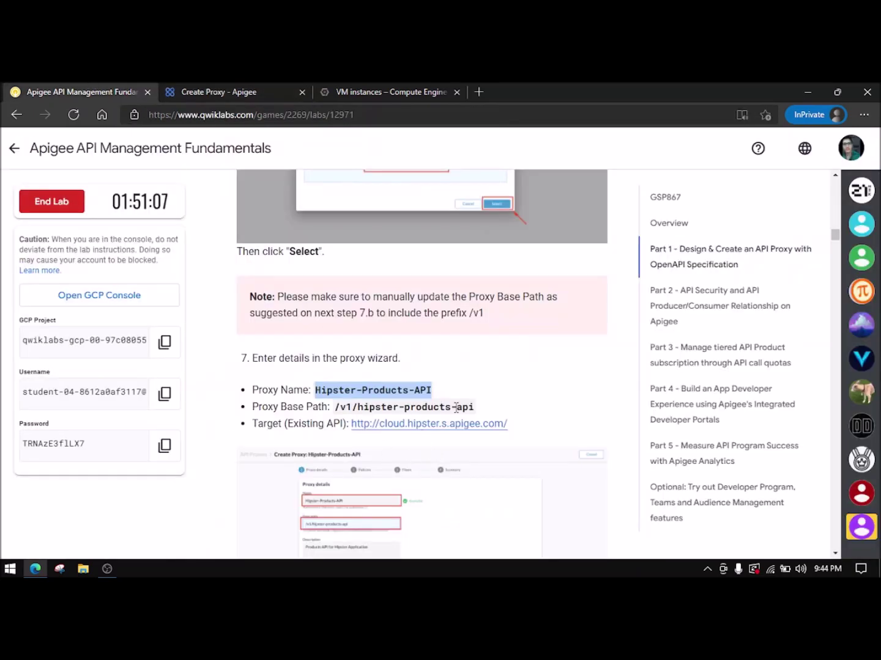
drag(484, 416, 343, 413)
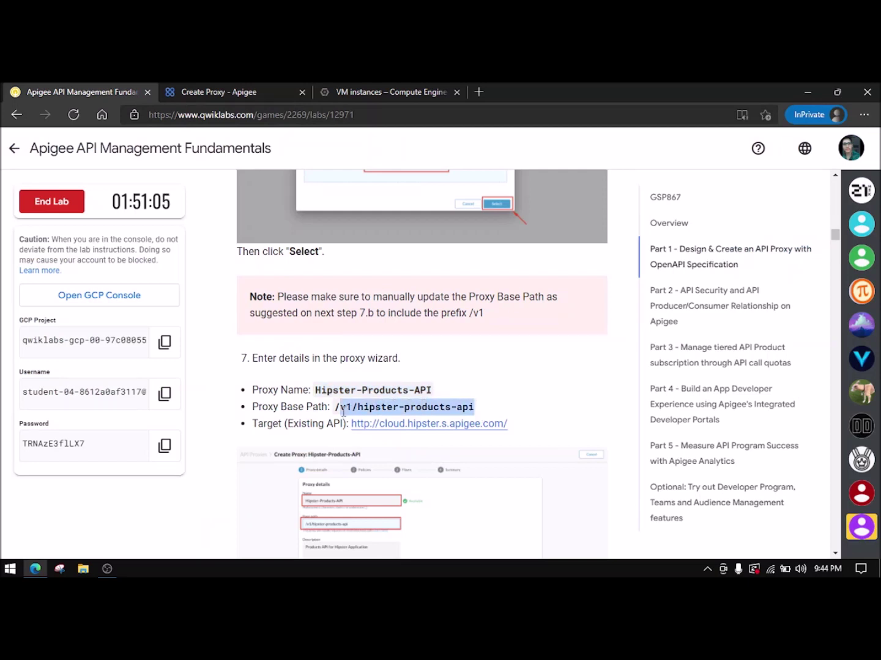
click(260, 93)
drag(335, 411, 178, 436)
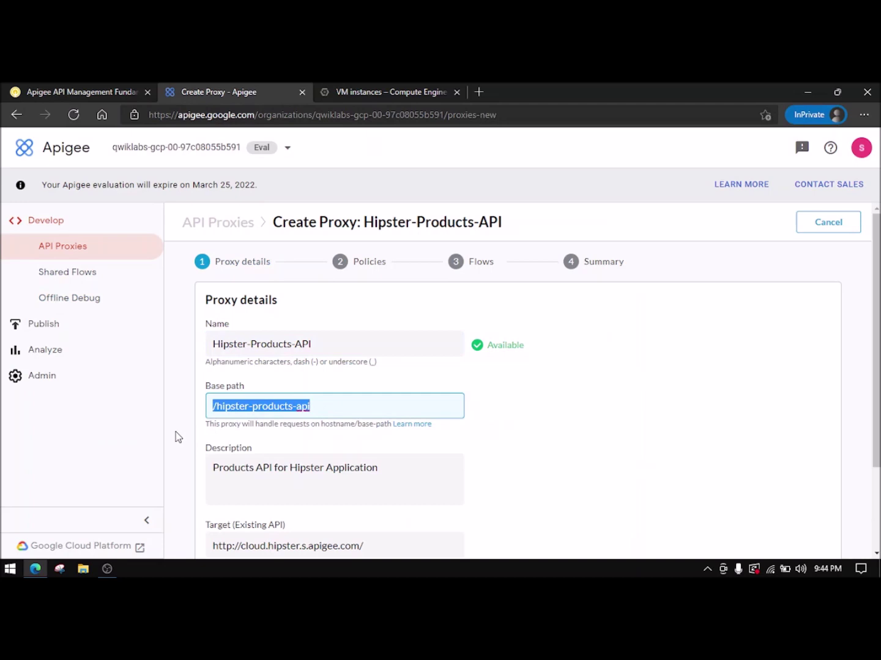
text(/v1/hipster-products-api)
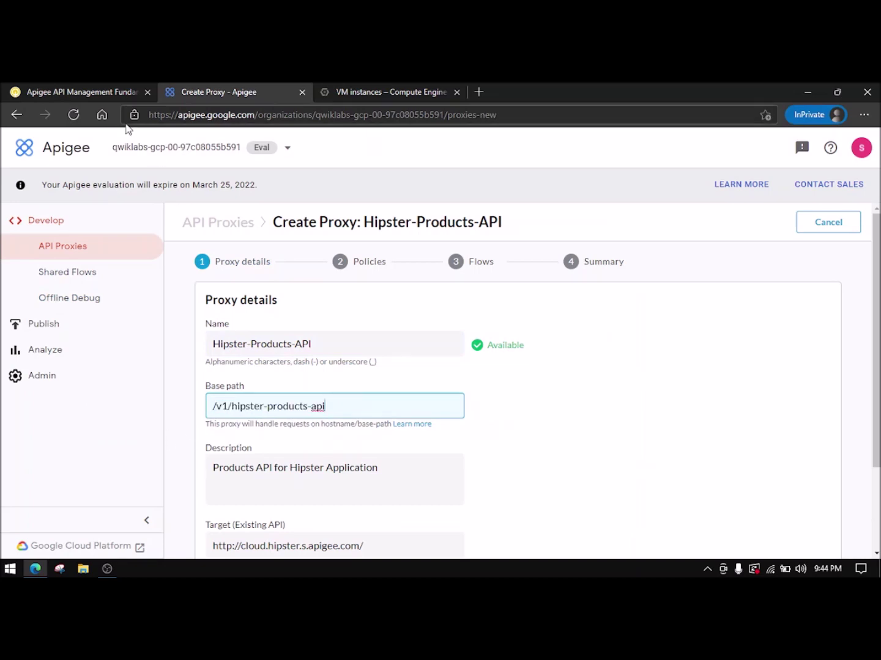
click(79, 91)
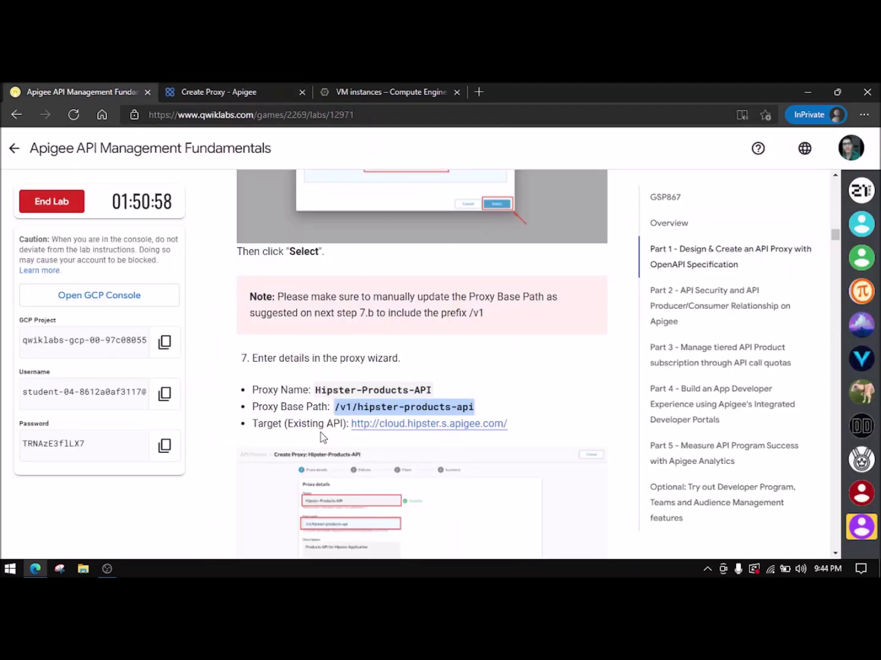
scroll(321, 431, down, 1)
click(519, 370)
drag(357, 379, 350, 370)
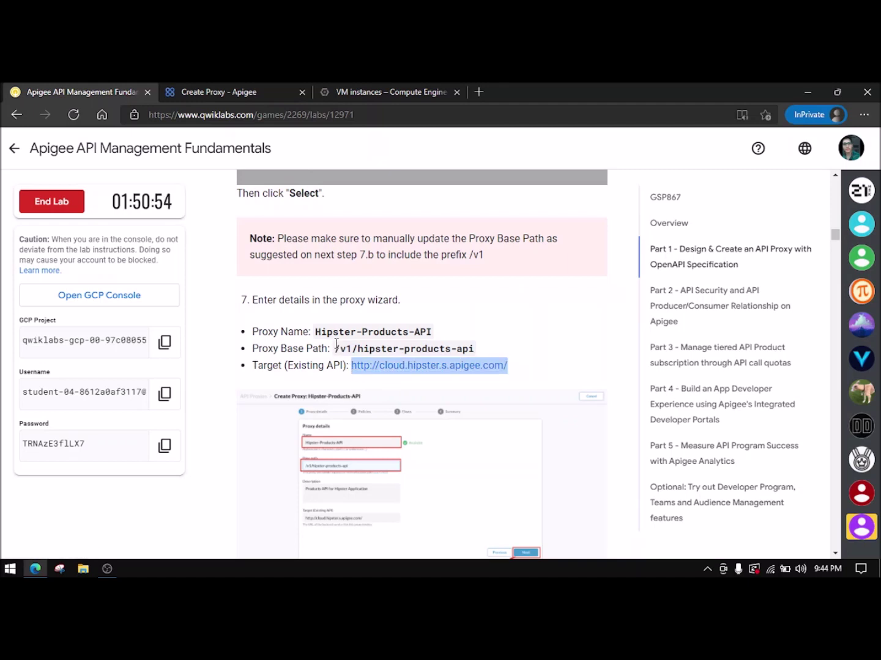
click(209, 87)
scroll(342, 366, down, 3)
drag(371, 442, 189, 432)
key(Right)
click(34, 90)
scroll(482, 422, down, 4)
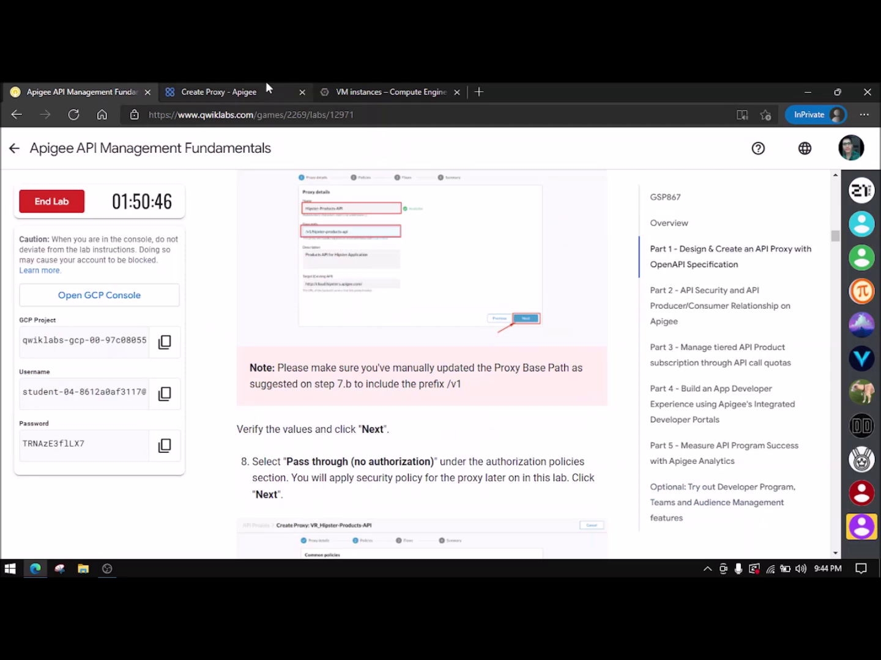
click(266, 89)
- Advance through the policies step, keeping Pass through authorization
click(797, 528)
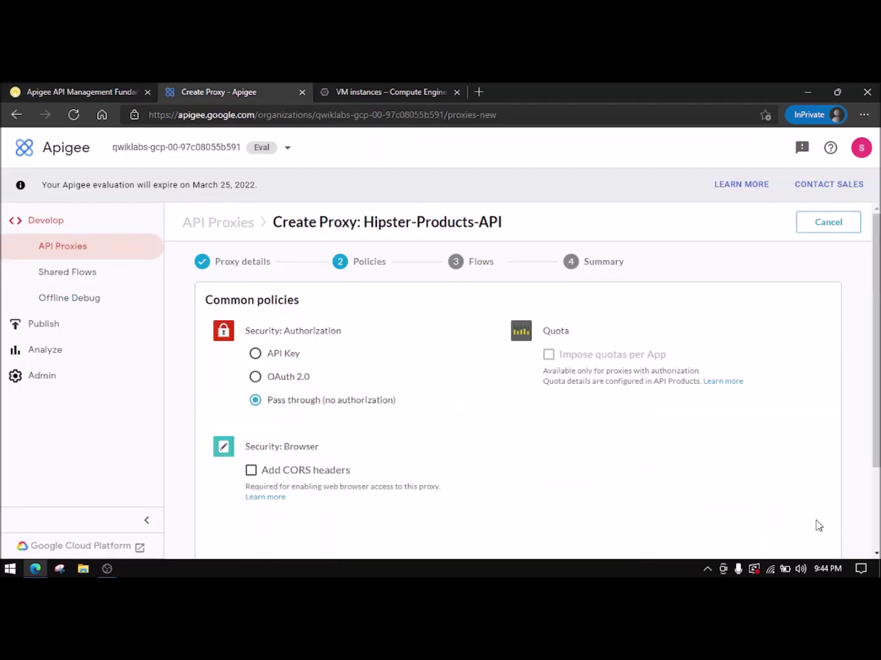
click(86, 90)
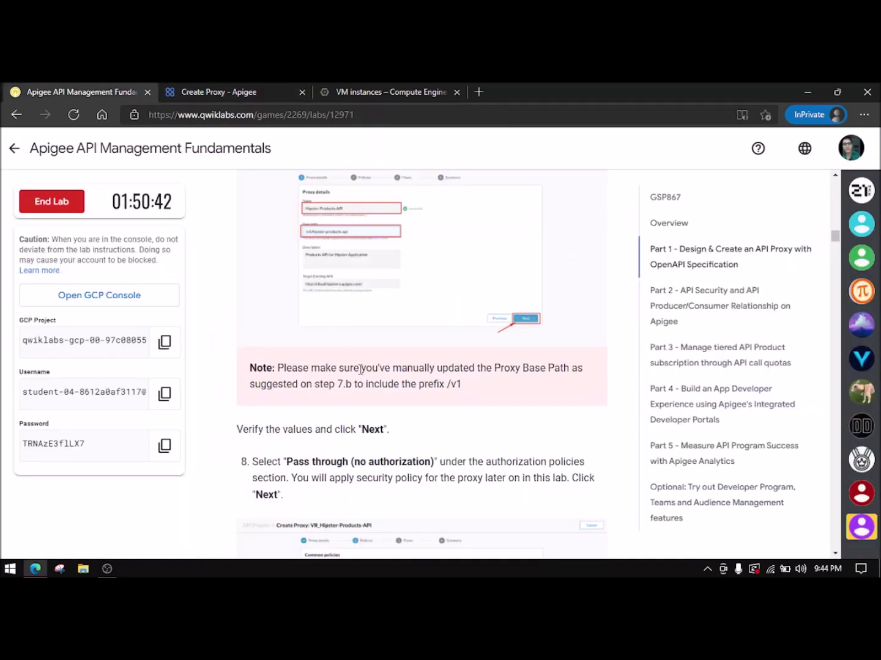
scroll(360, 370, down, 1)
click(220, 89)
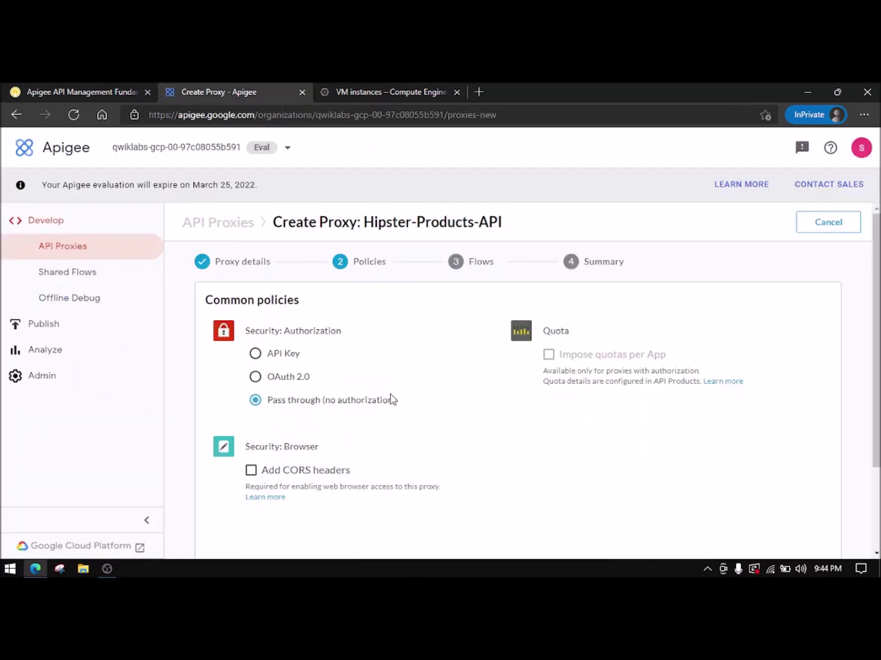
click(144, 96)
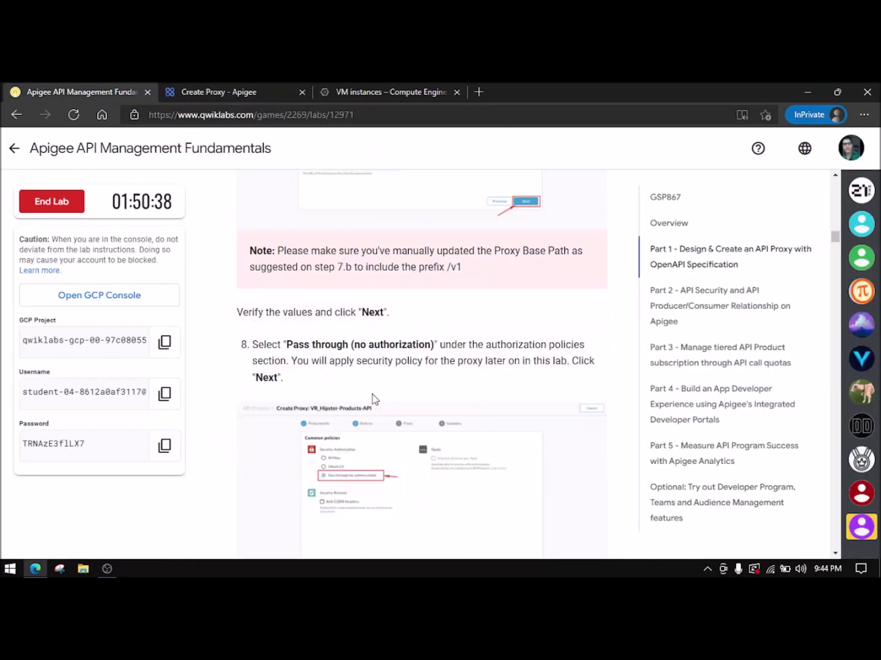
scroll(348, 381, down, 2)
click(277, 96)
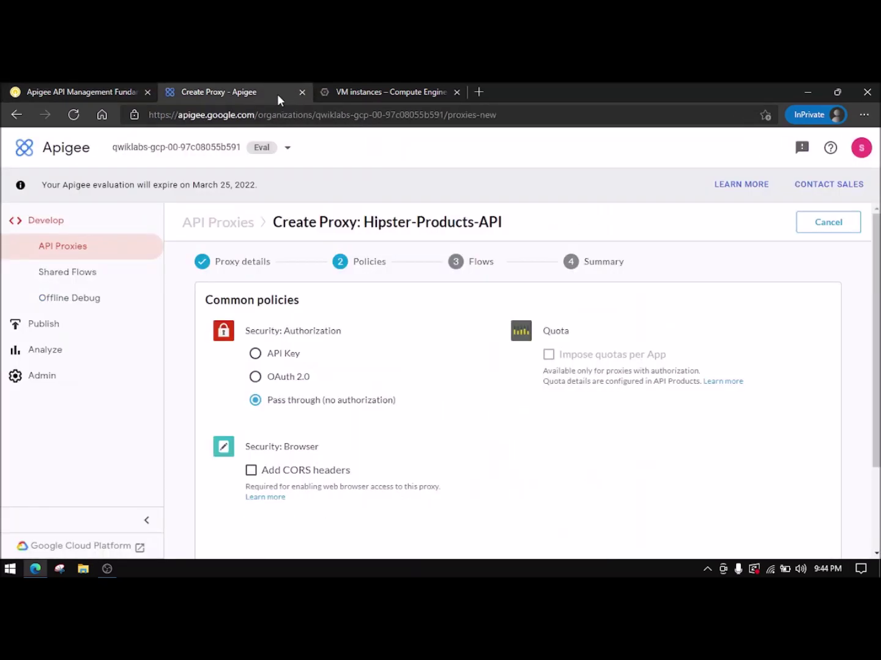
scroll(671, 518, down, 2)
click(818, 534)
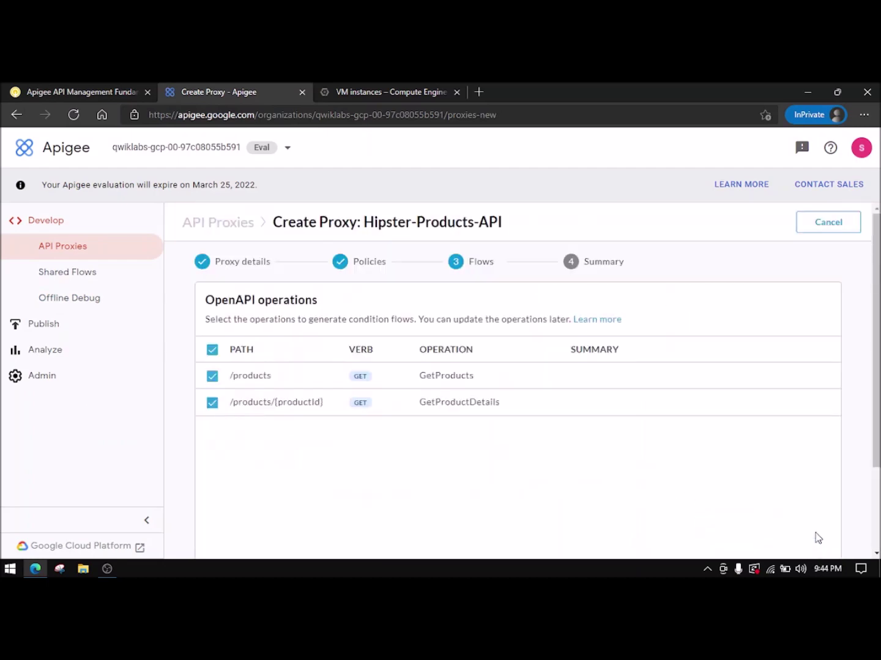
- Keep both GET operations selected and advance to the Summary step
scroll(322, 429, down, 1)
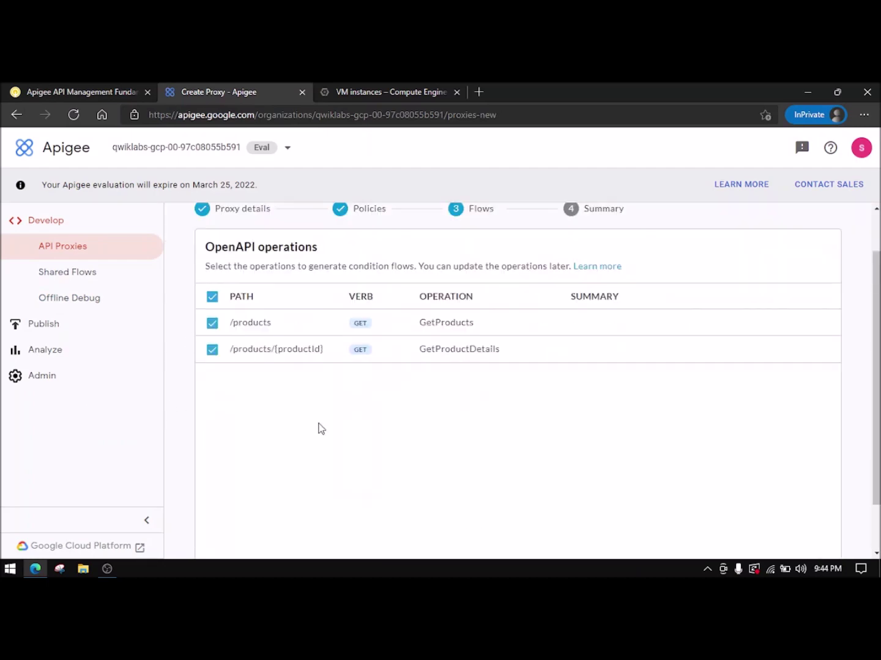
click(60, 92)
scroll(219, 266, down, 2)
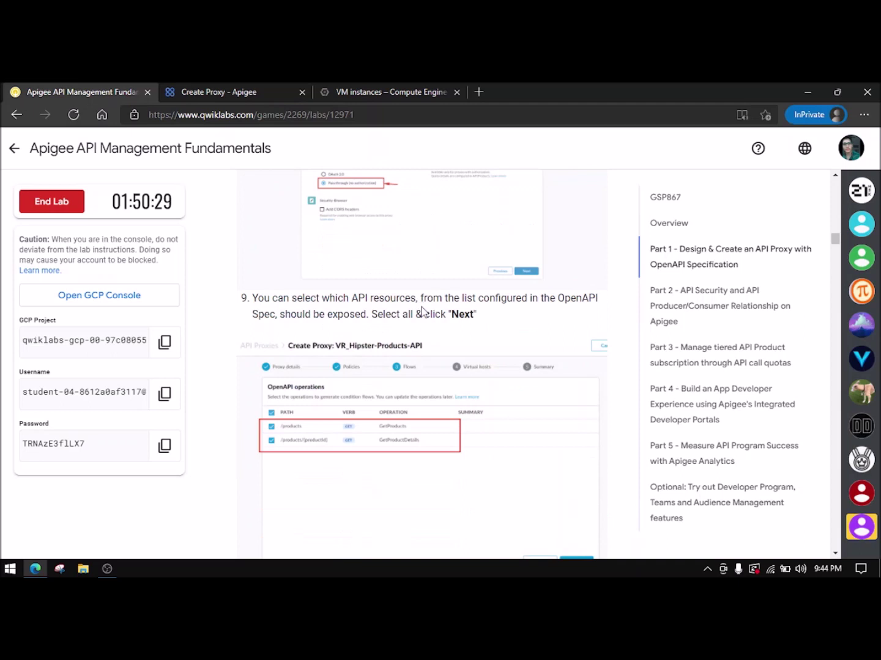
click(238, 91)
scroll(813, 546, down, 1)
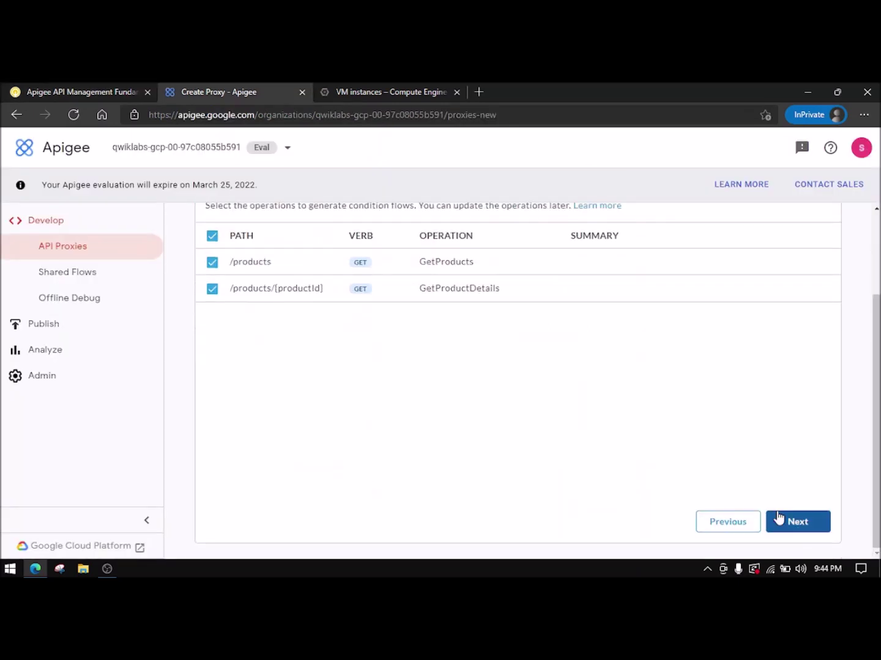
click(798, 523)
- Tick the eval environment for deployment and check the lab's step 10
click(211, 456)
click(104, 92)
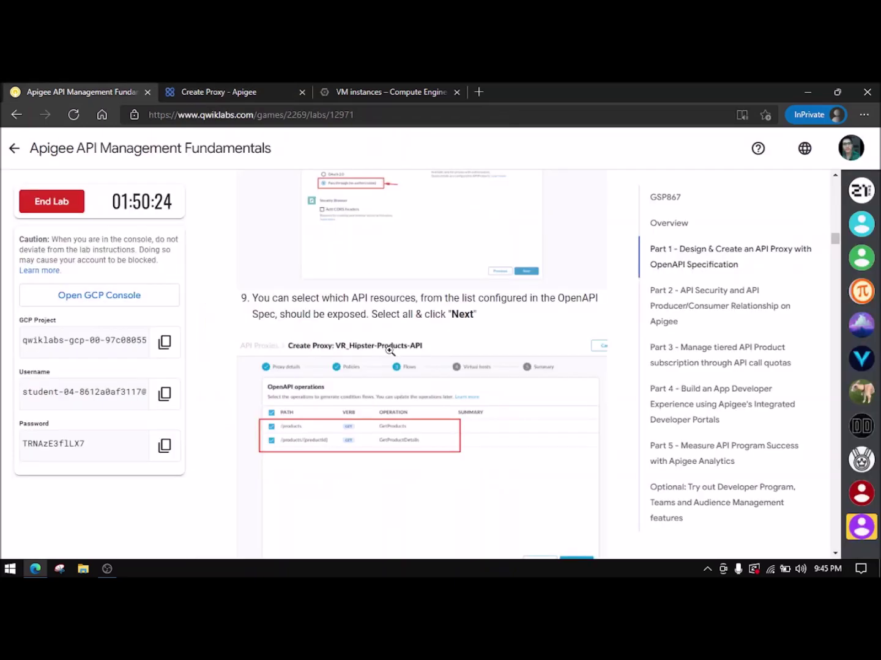
scroll(388, 350, down, 3)
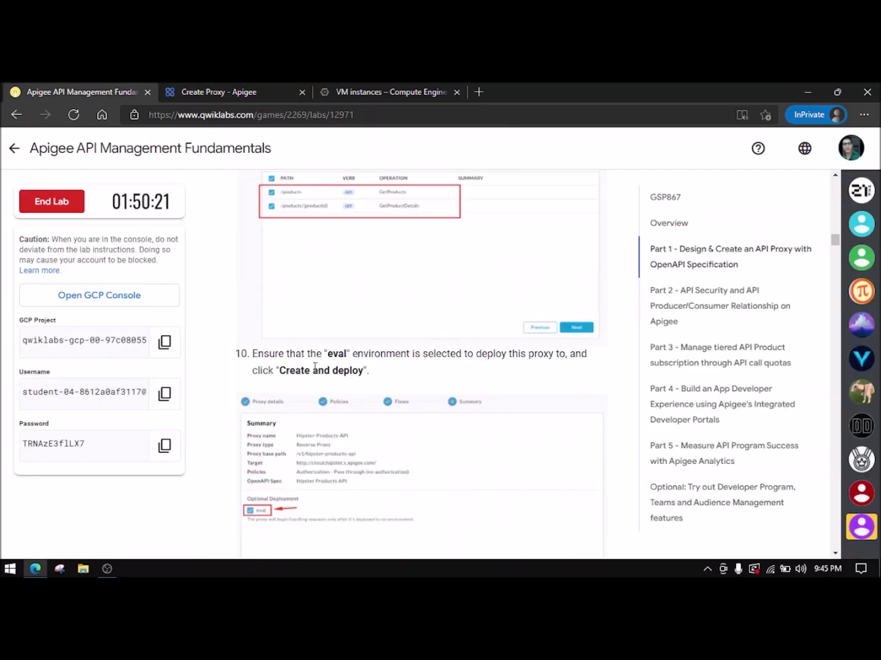
scroll(318, 370, down, 5)
- Create the Hipster-Products-API proxy and deploy it to eval
click(186, 92)
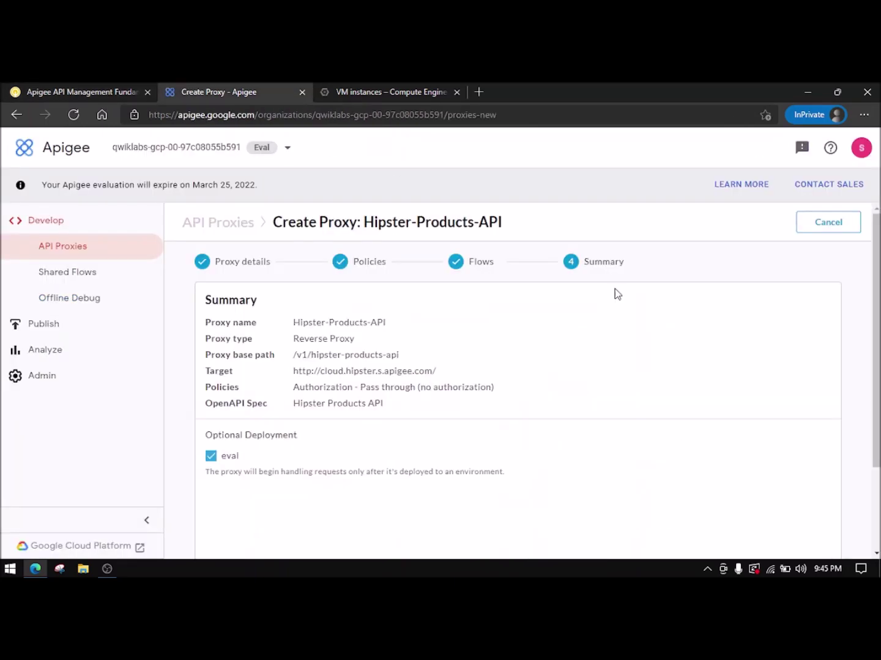
scroll(612, 367, down, 3)
click(795, 531)
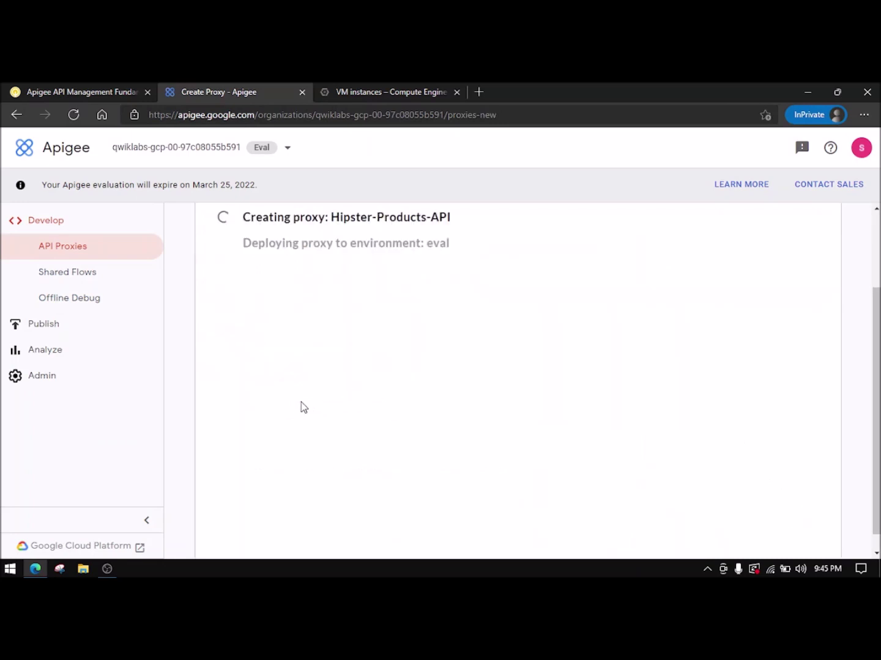
- Once creation and deployment finish, open the proxy in the proxy editor
click(115, 87)
scroll(360, 365, down, 3)
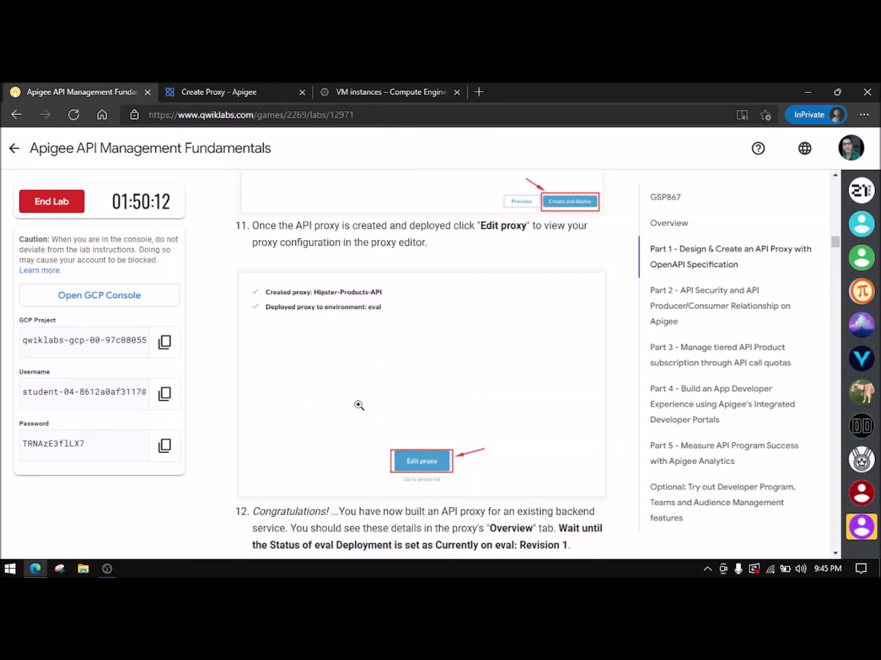
scroll(428, 459, down, 1)
click(218, 92)
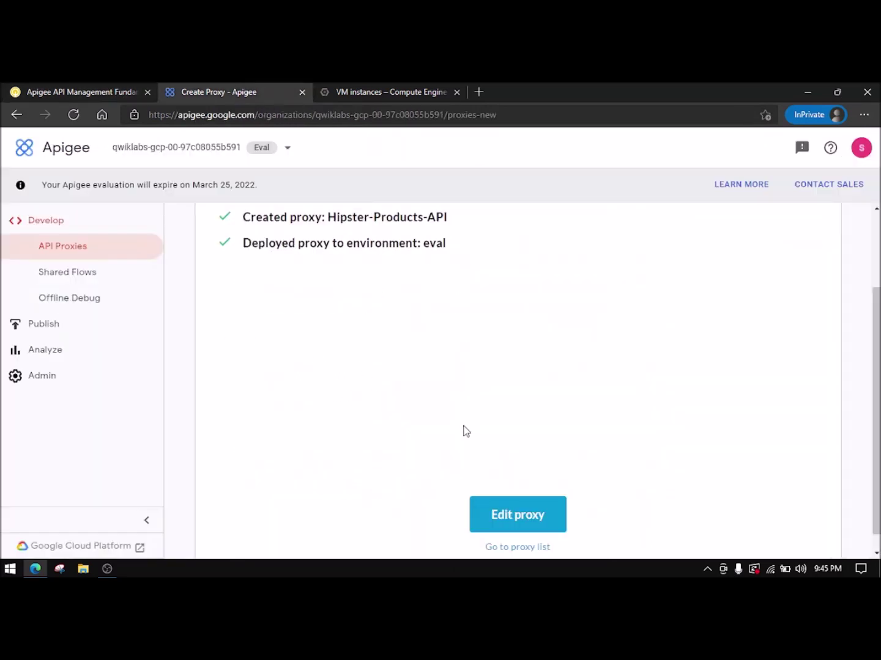
scroll(473, 377, down, 1)
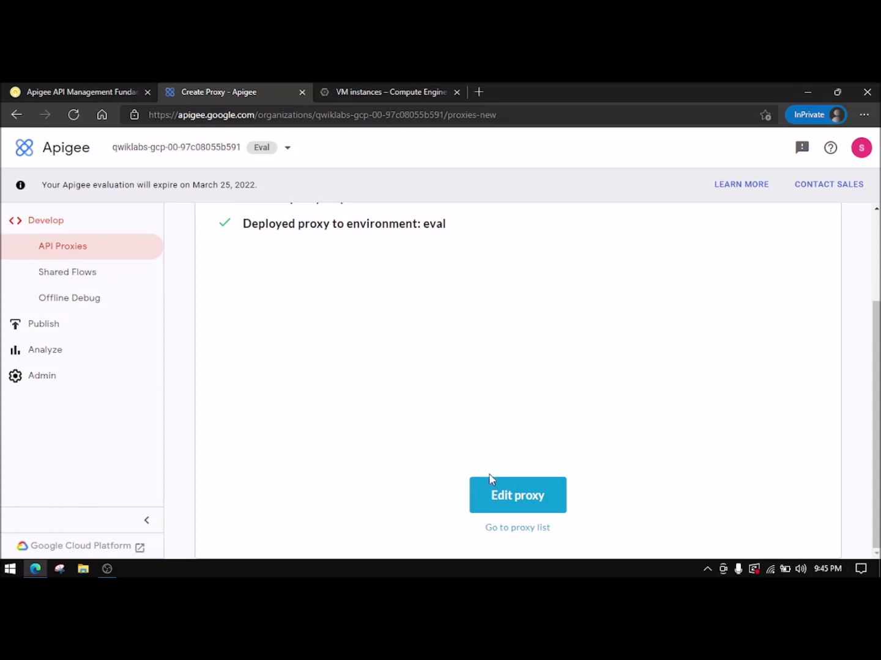
click(515, 497)
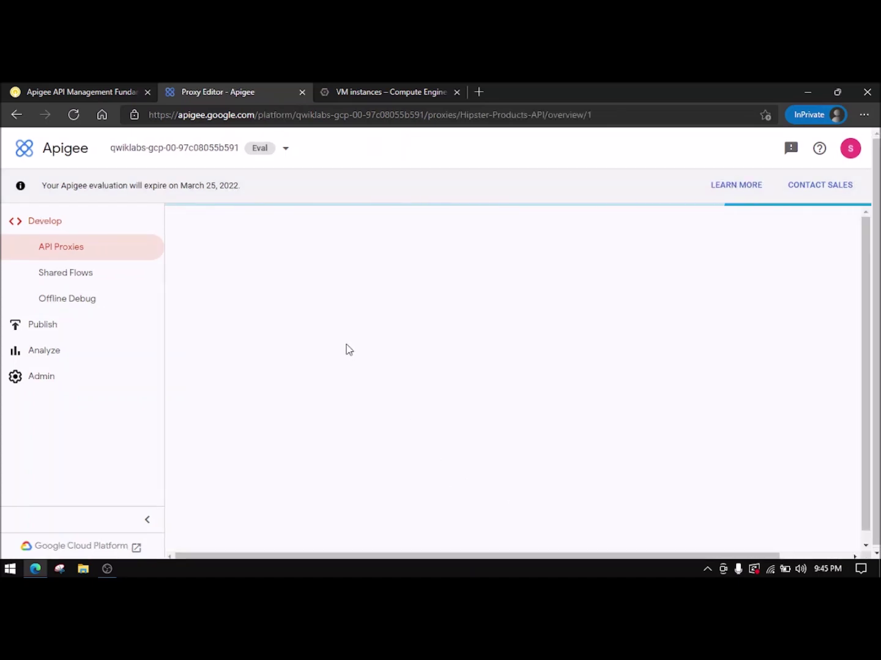
- Check the eval Revision dropdown and wait for status Currently on eval: Revision 1
click(56, 93)
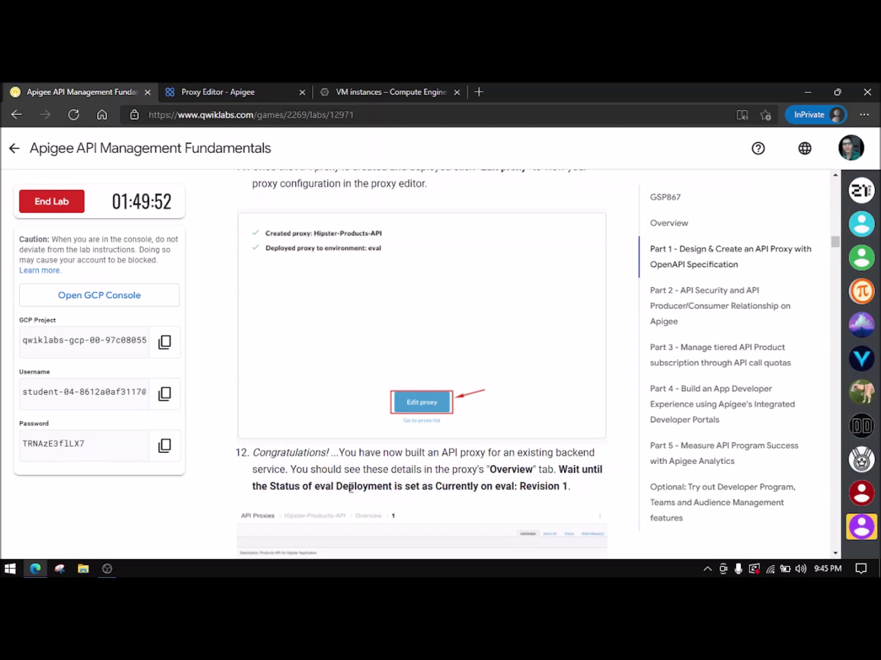
click(248, 89)
mouse_move(502, 392)
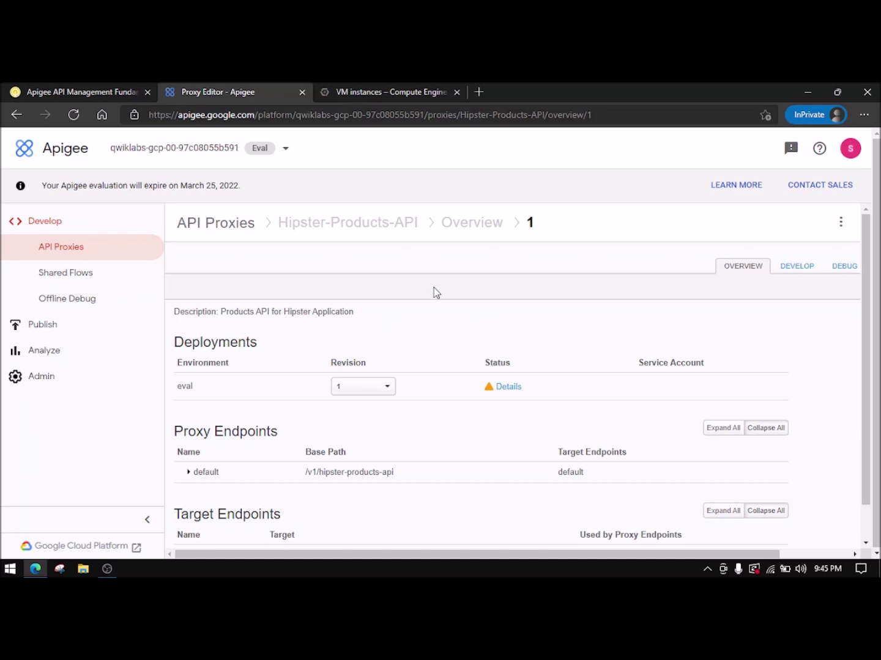
click(384, 387)
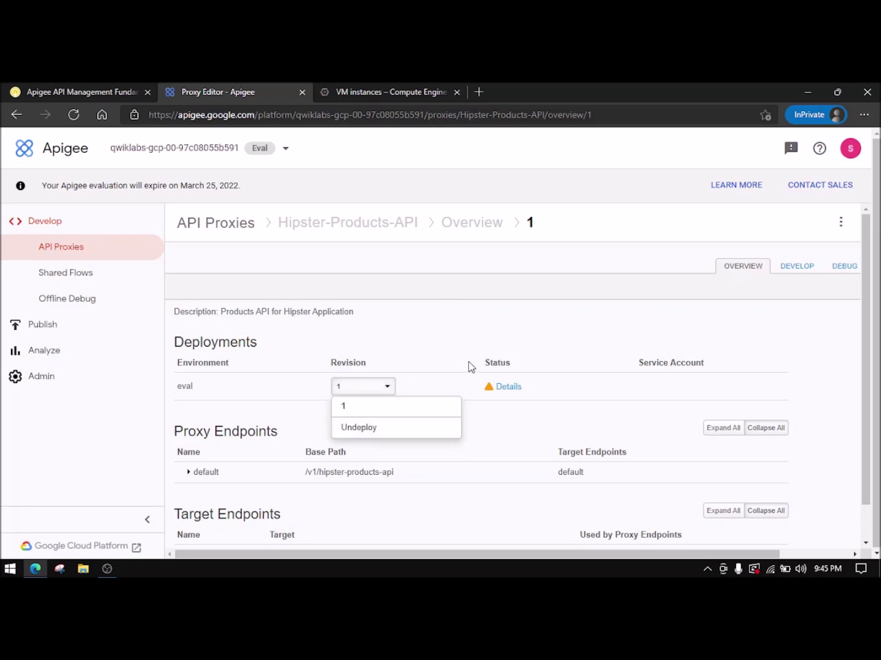
click(546, 366)
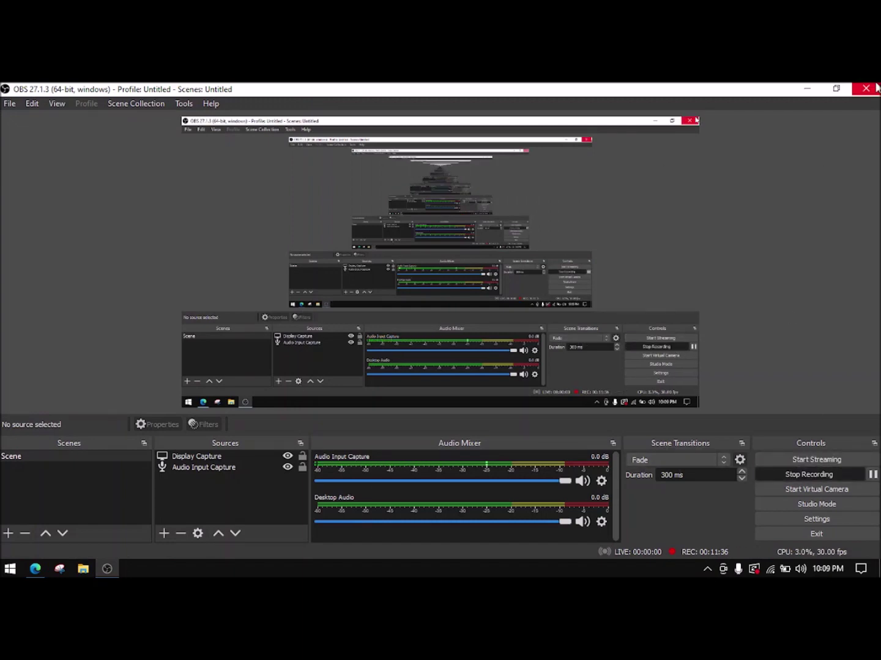
click(807, 88)
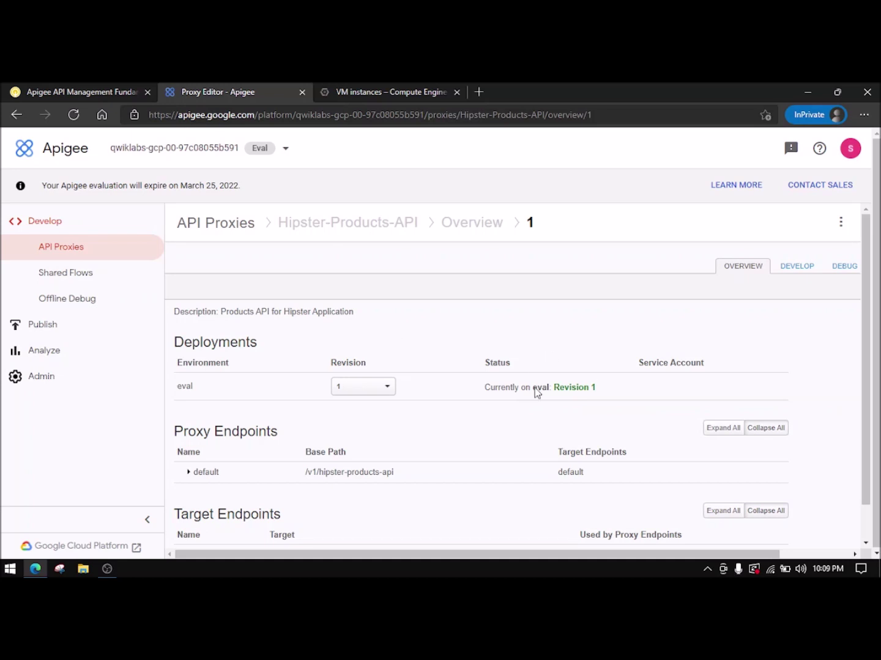
- Scroll the lab to Test the API Proxy and Test Using cURL, noting hostname eval.cloudlearning.com
drag(606, 388, 558, 388)
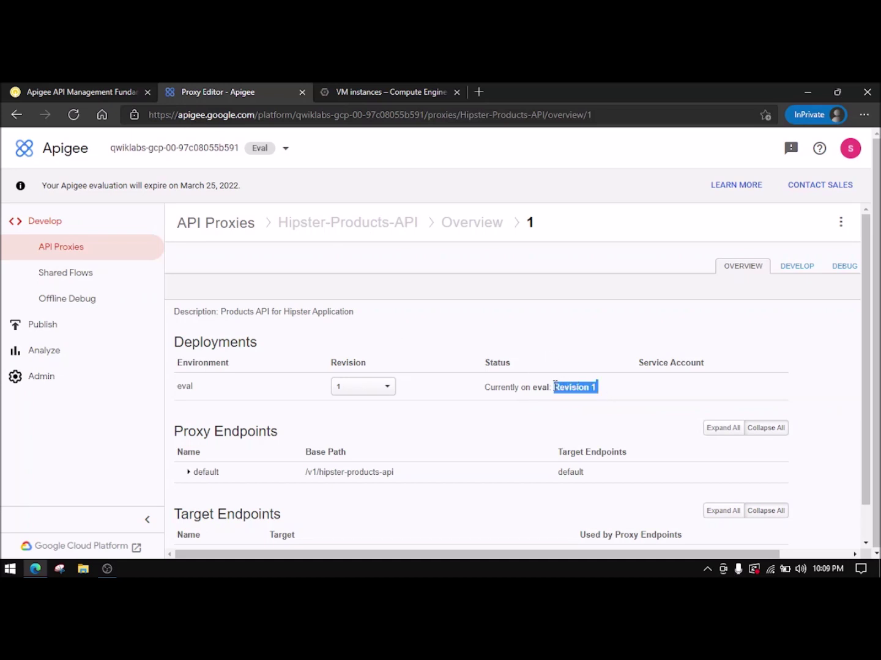
click(552, 374)
click(140, 91)
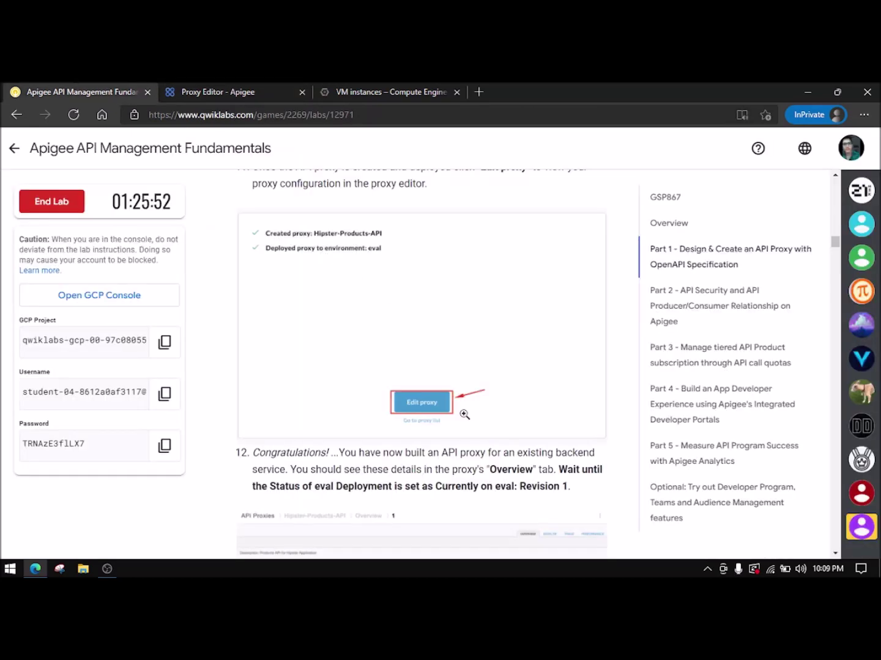
scroll(463, 411, down, 6)
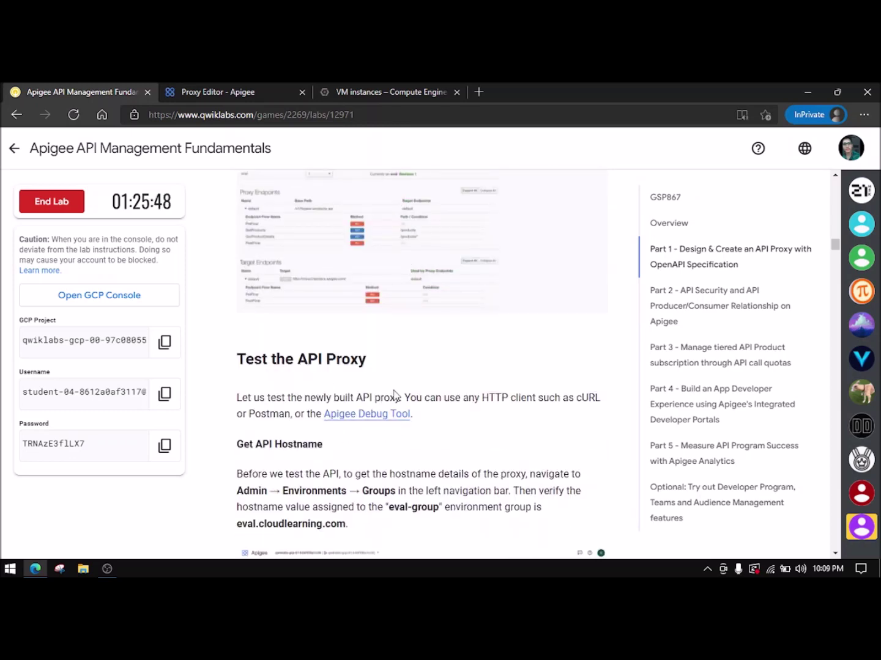
scroll(569, 421, down, 2)
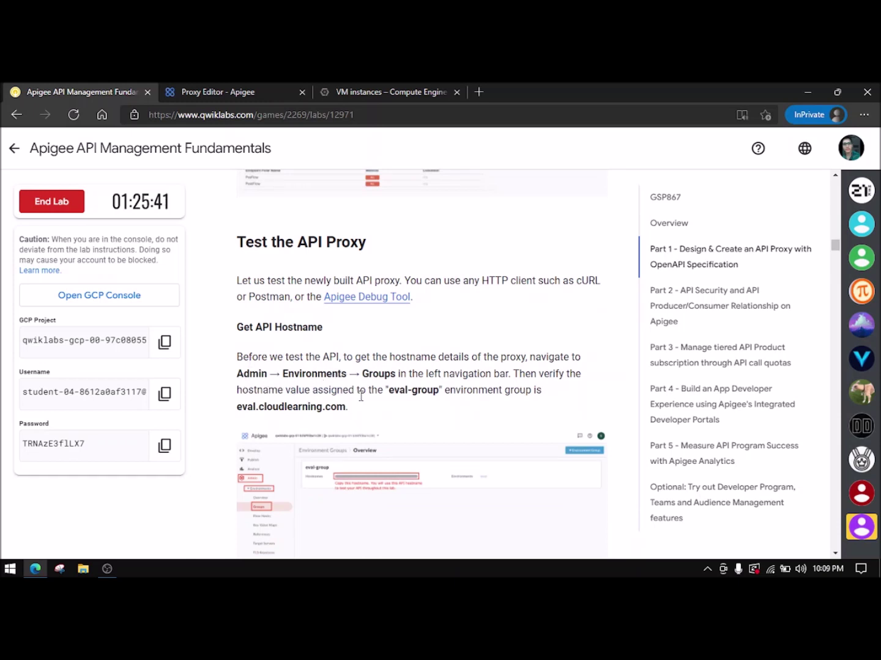
scroll(377, 390, down, 2)
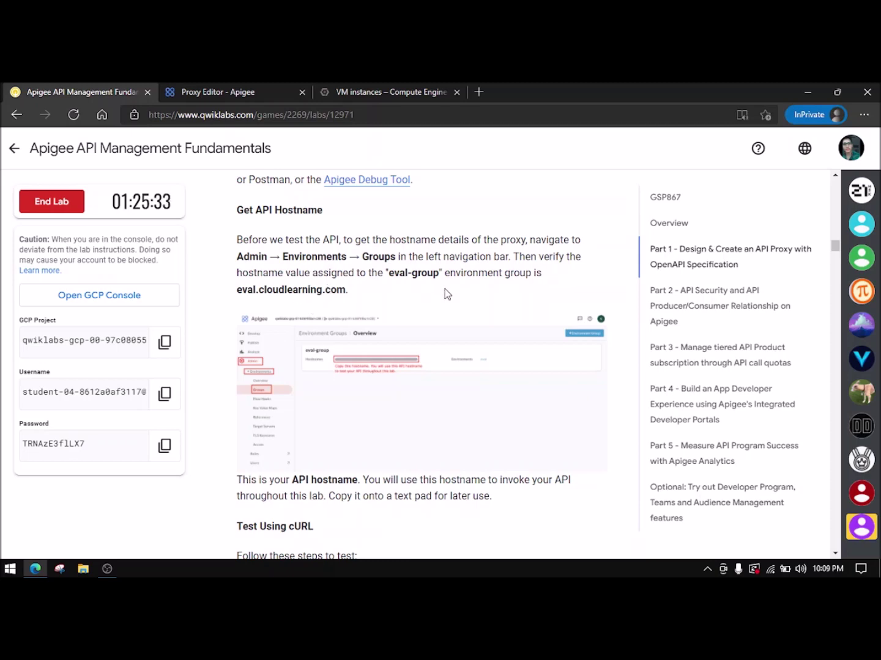
scroll(317, 301, down, 2)
scroll(316, 301, down, 2)
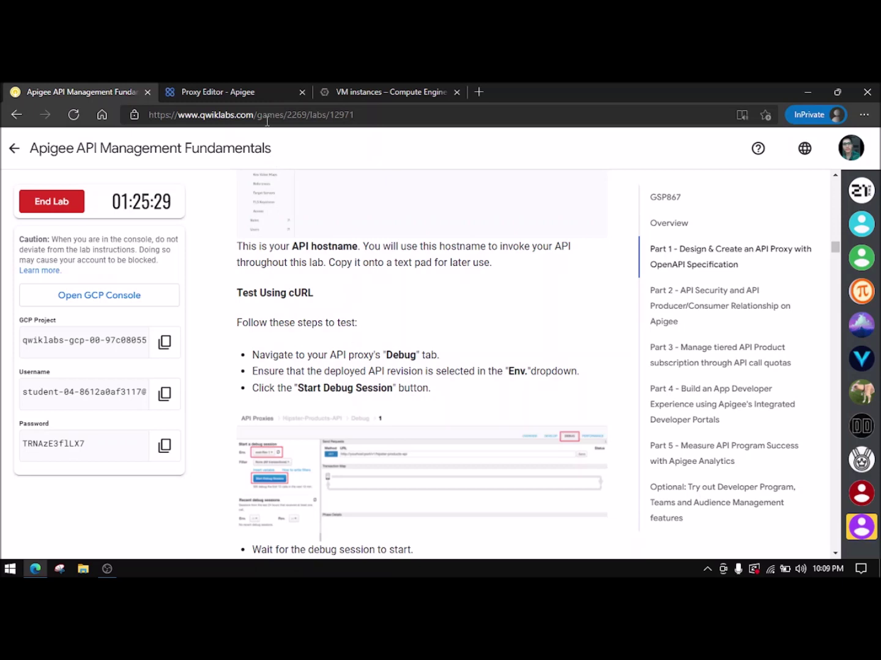
click(272, 98)
- Start a debug session on eval revision 1 from the DEBUG tab
click(842, 274)
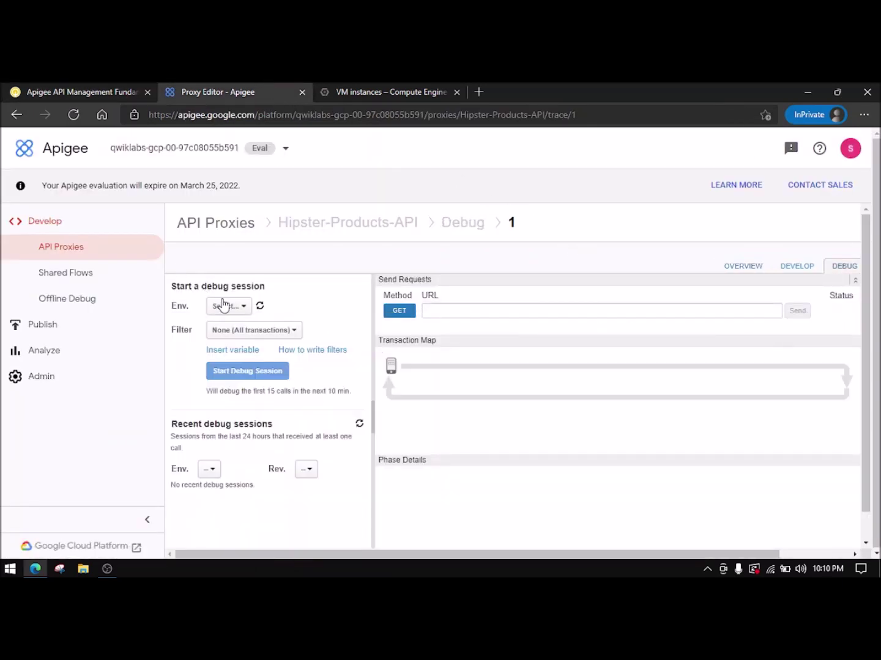
click(239, 306)
click(256, 328)
click(254, 374)
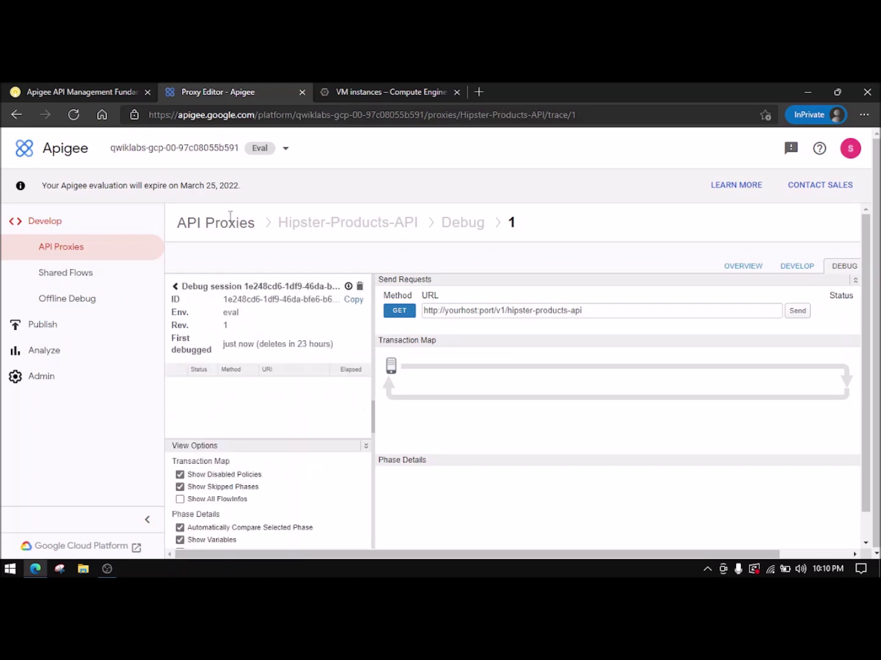
- Copy the lab's curl GET command for eval.cloudlearning.com/v1/hipster-products-api/products
click(72, 91)
click(247, 92)
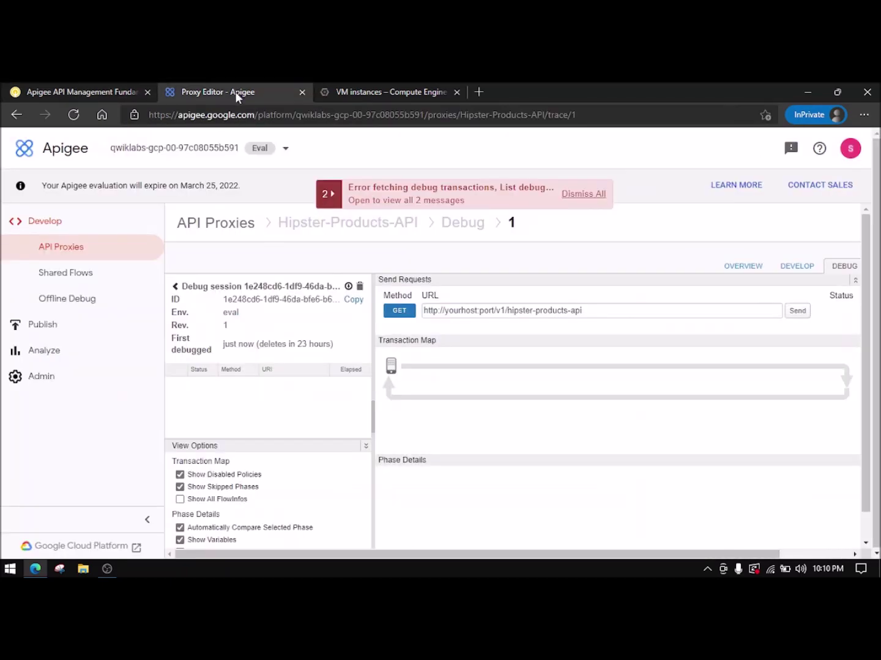
click(96, 89)
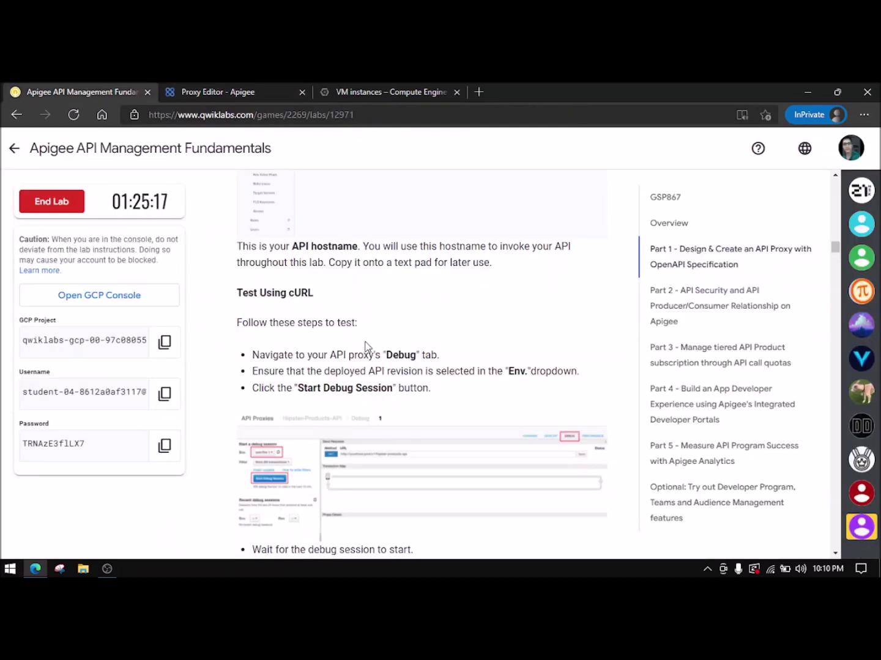
scroll(367, 346, down, 4)
scroll(369, 346, down, 1)
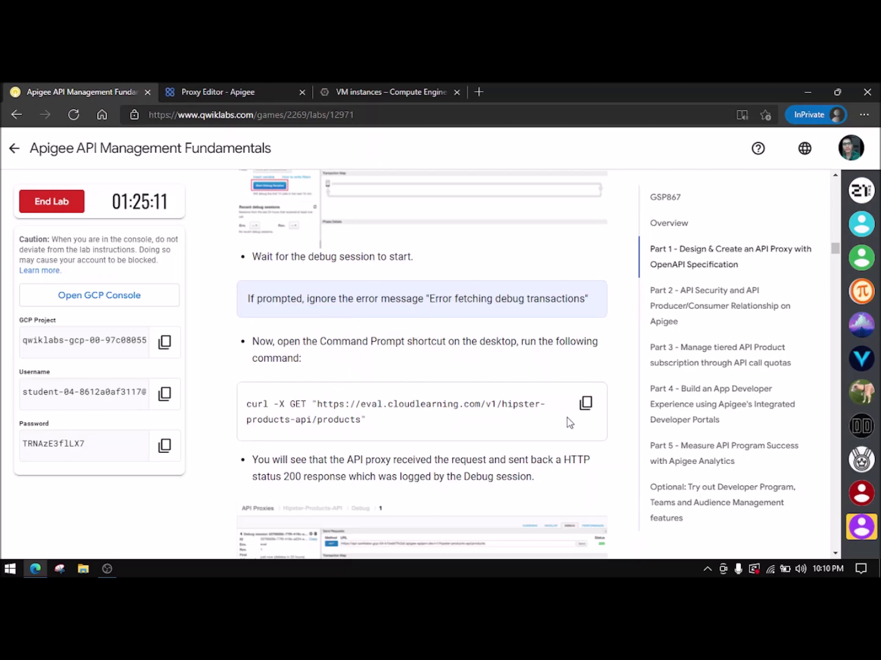
click(584, 403)
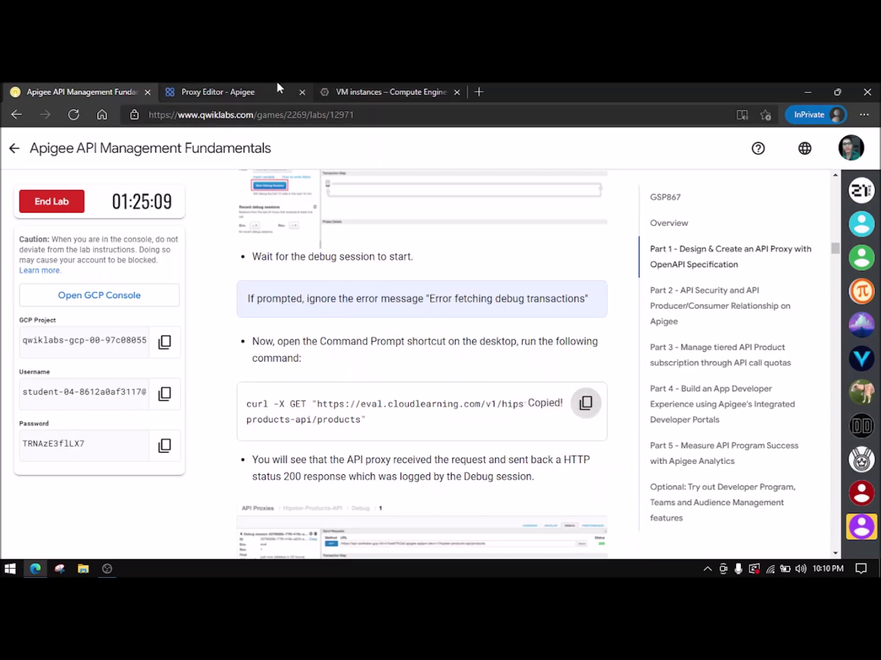
click(373, 90)
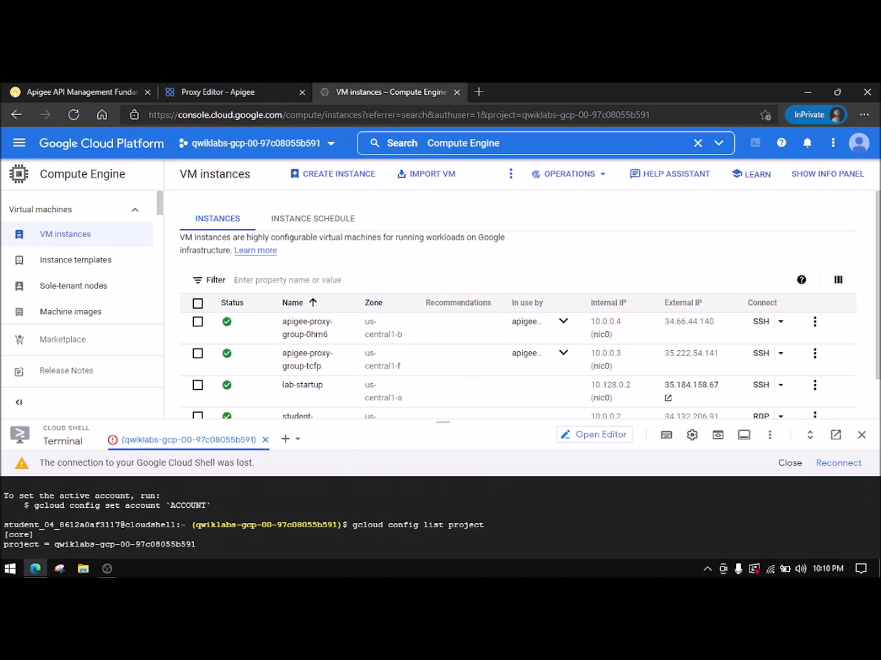
- Reconnect and enlarge the Cloud Shell terminal, then dismiss the Apigee debug error messages
click(839, 466)
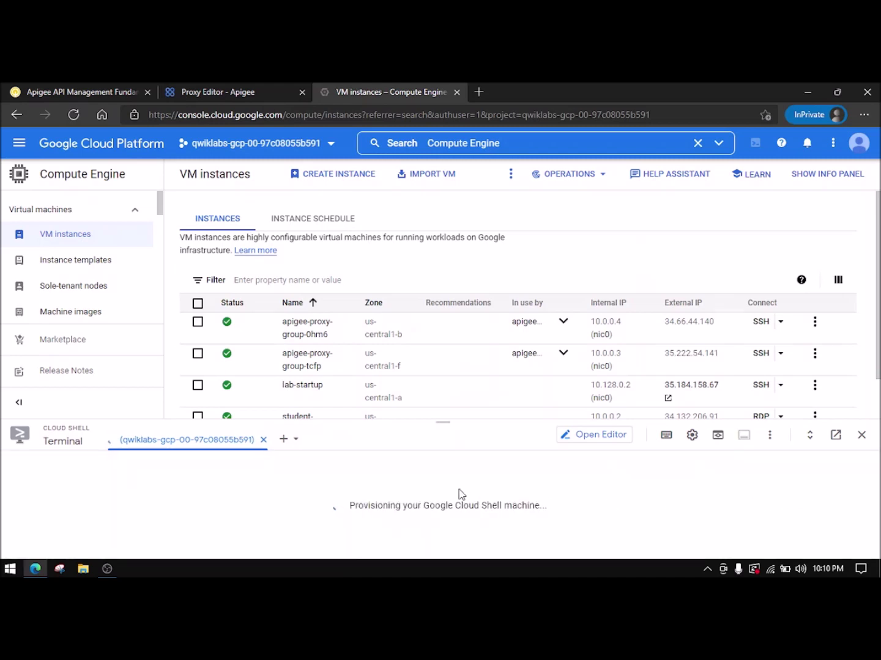
drag(449, 422, 442, 360)
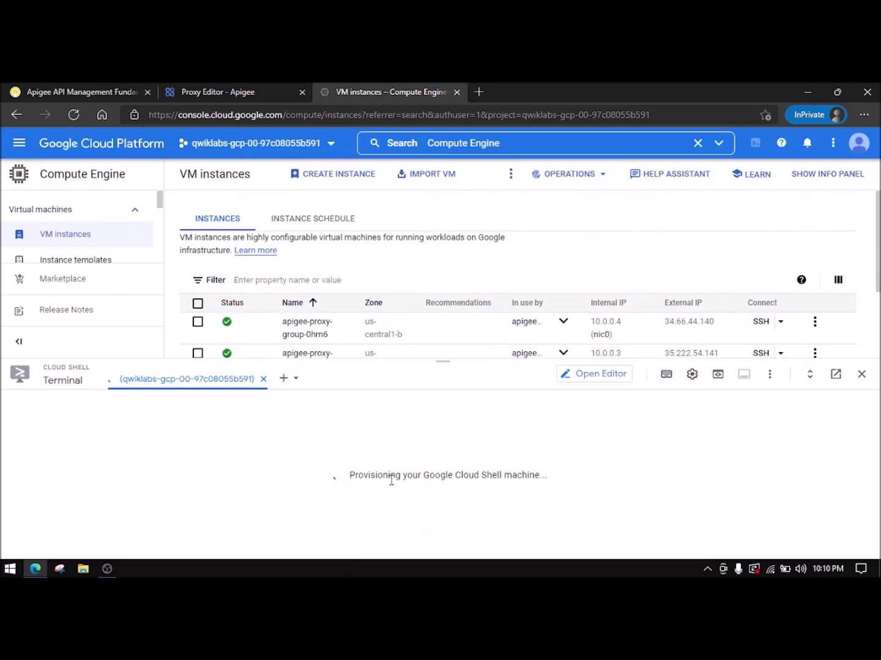
click(225, 90)
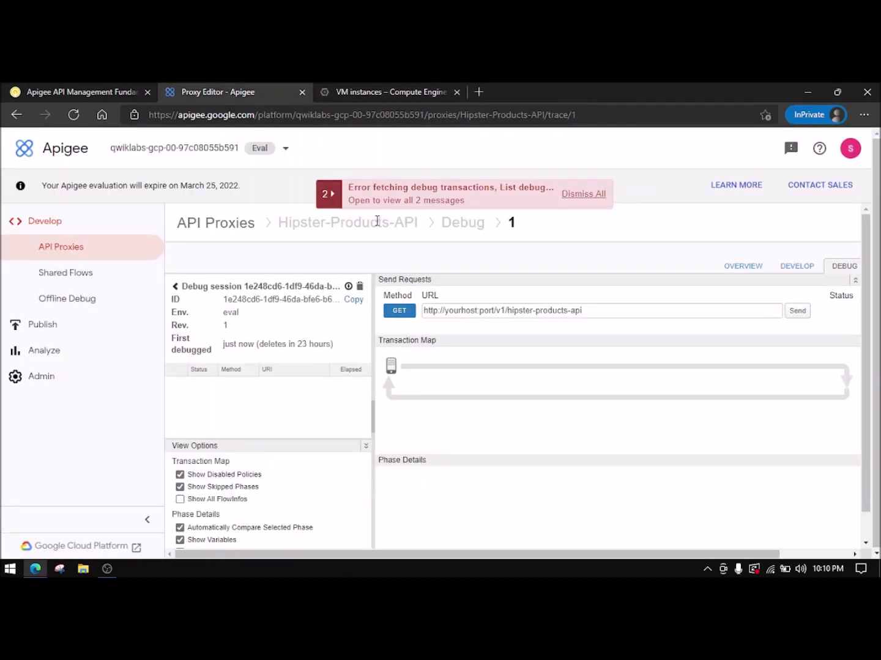
click(603, 199)
click(575, 195)
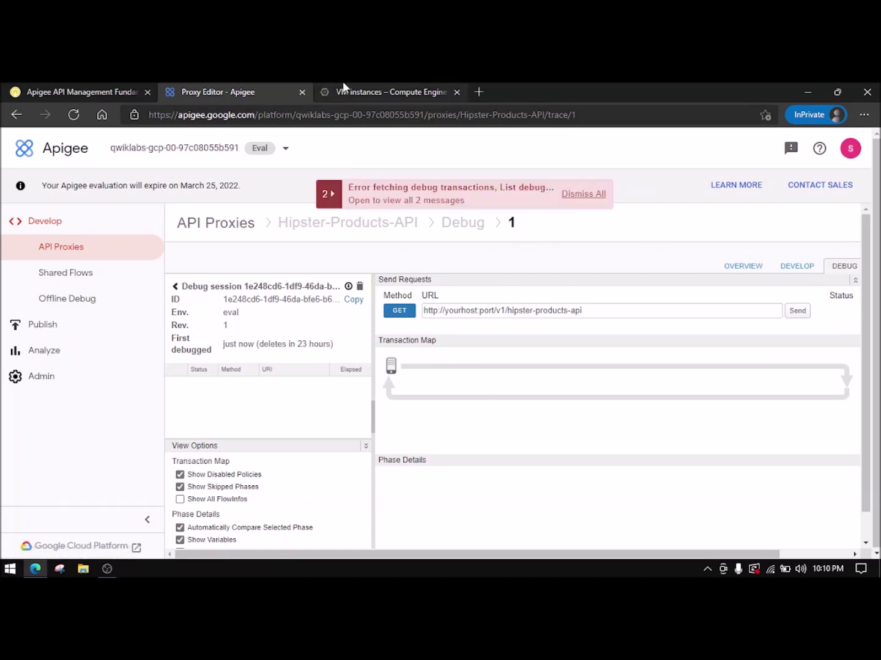
- Check Cloud Shell provisioning and the lab instructions, then return to the Apigee debug page
click(345, 92)
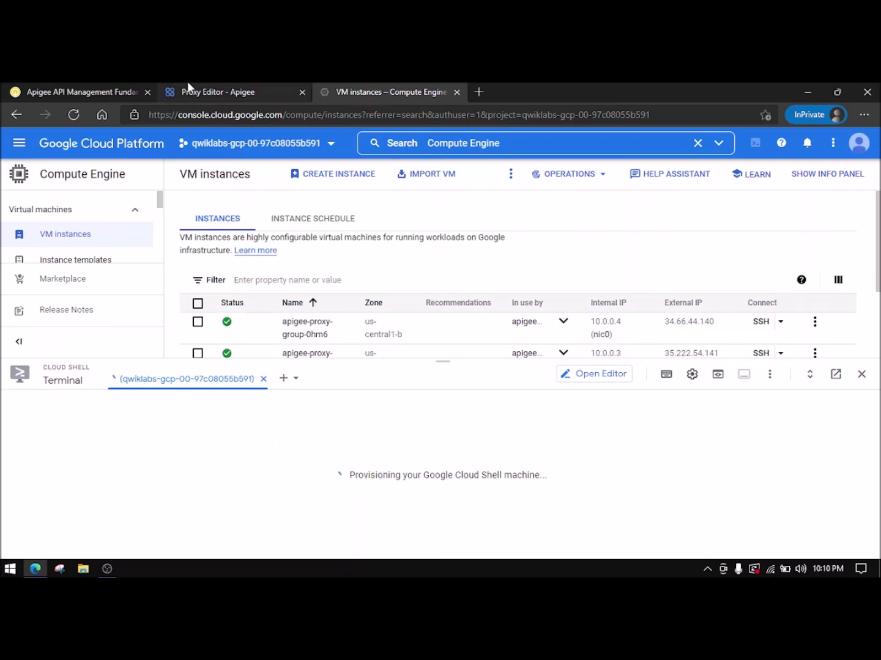
click(102, 91)
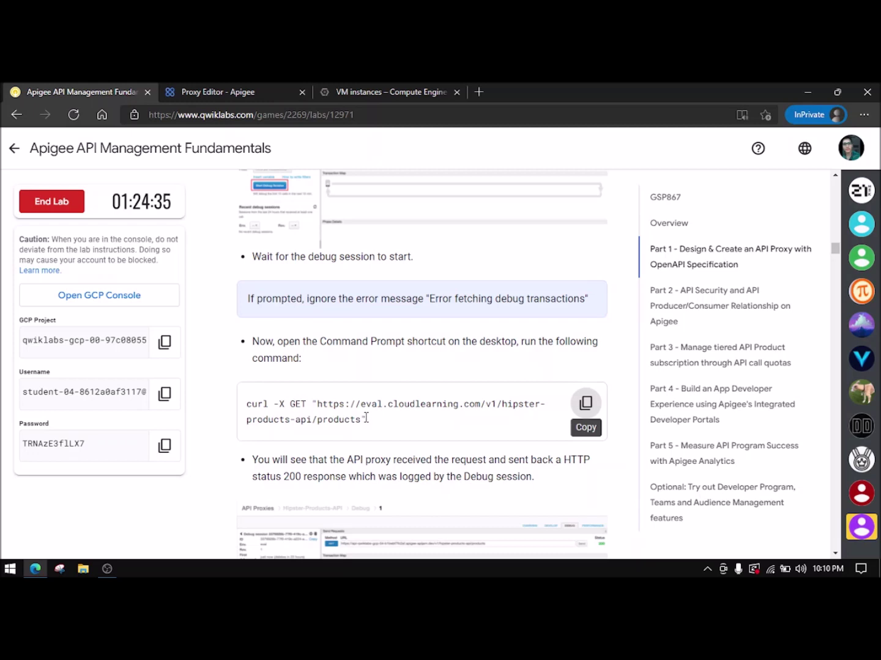
click(433, 91)
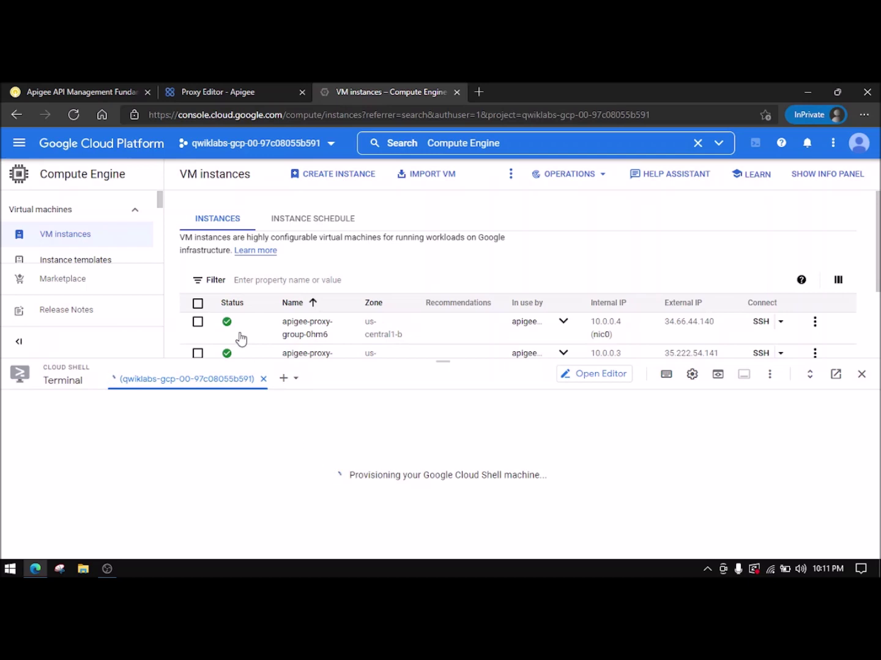
click(188, 89)
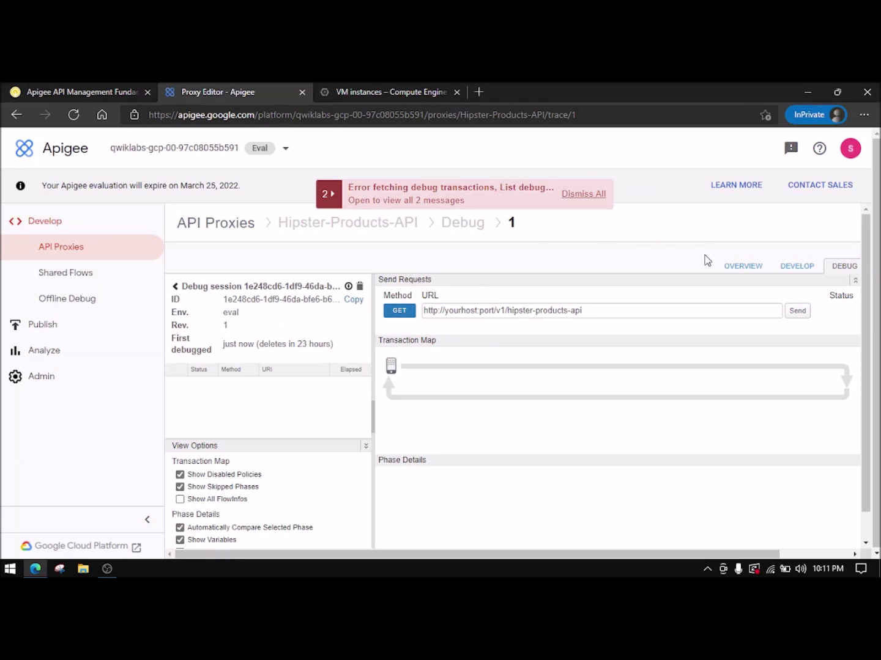
- Review the proxy's Overview and Develop views, then start a second Cloud Shell terminal tab
click(742, 269)
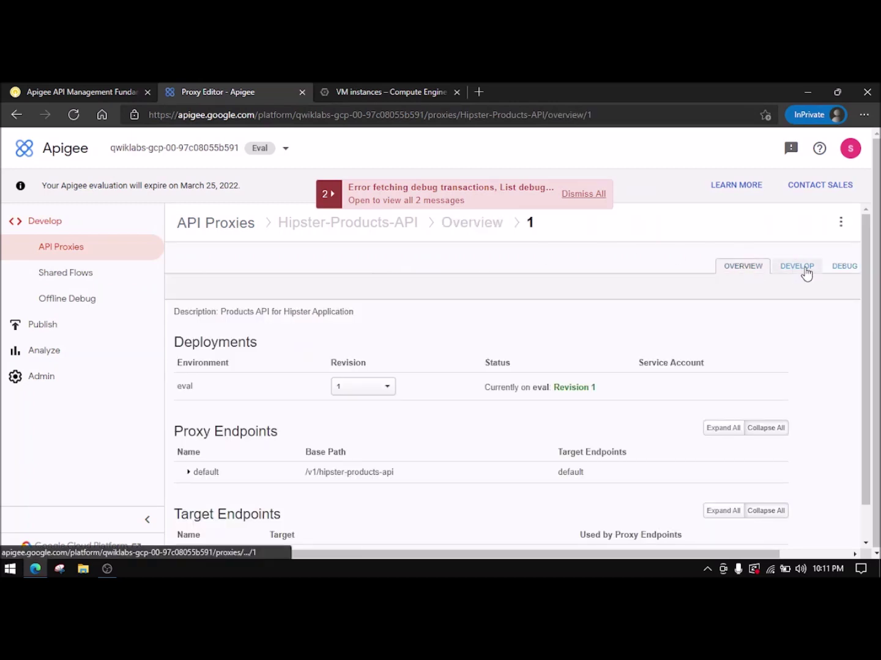
click(804, 269)
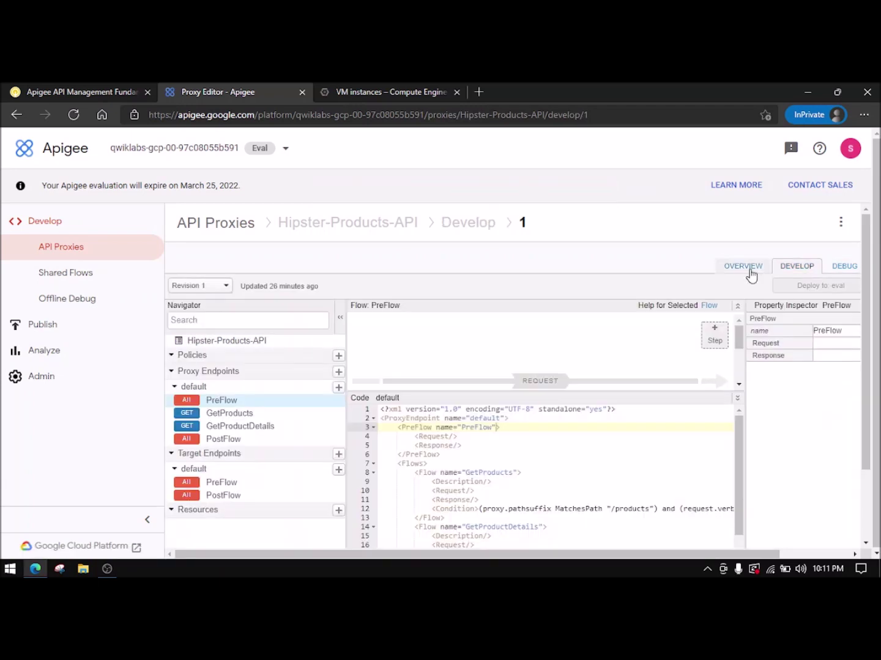
click(756, 273)
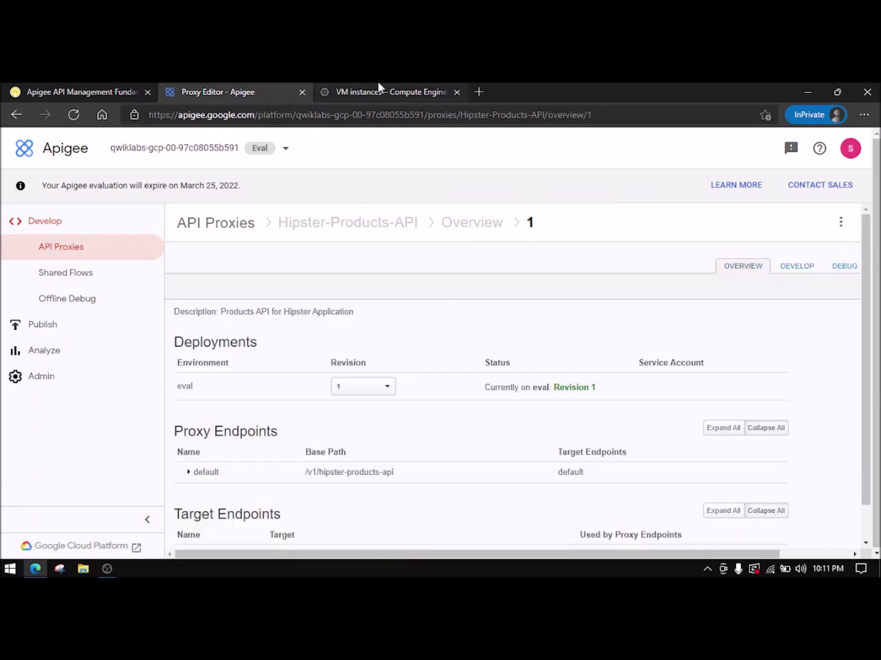
click(379, 91)
click(283, 378)
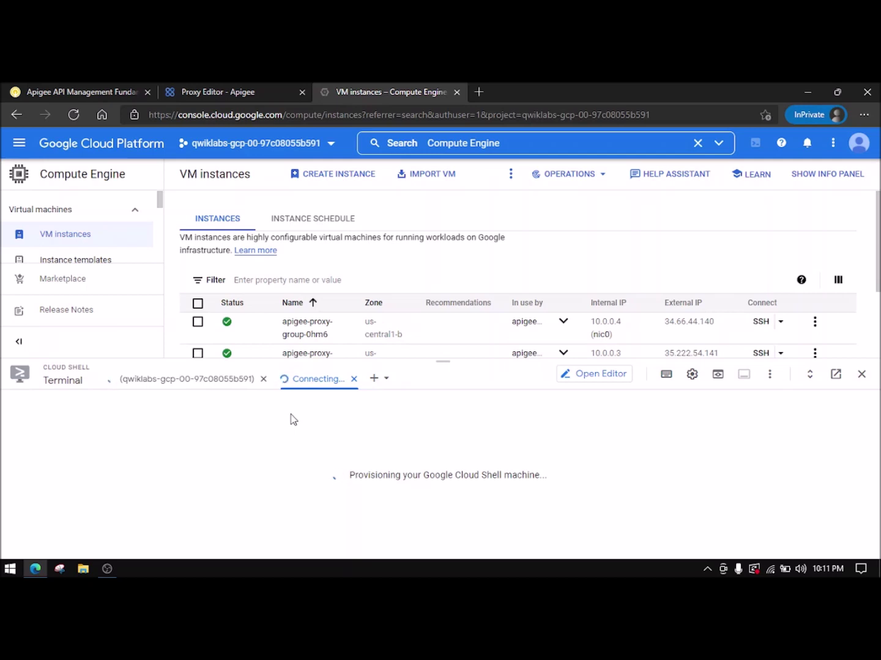
- Switch between the terminal sessions, then close and reopen Cloud Shell
click(212, 382)
click(300, 378)
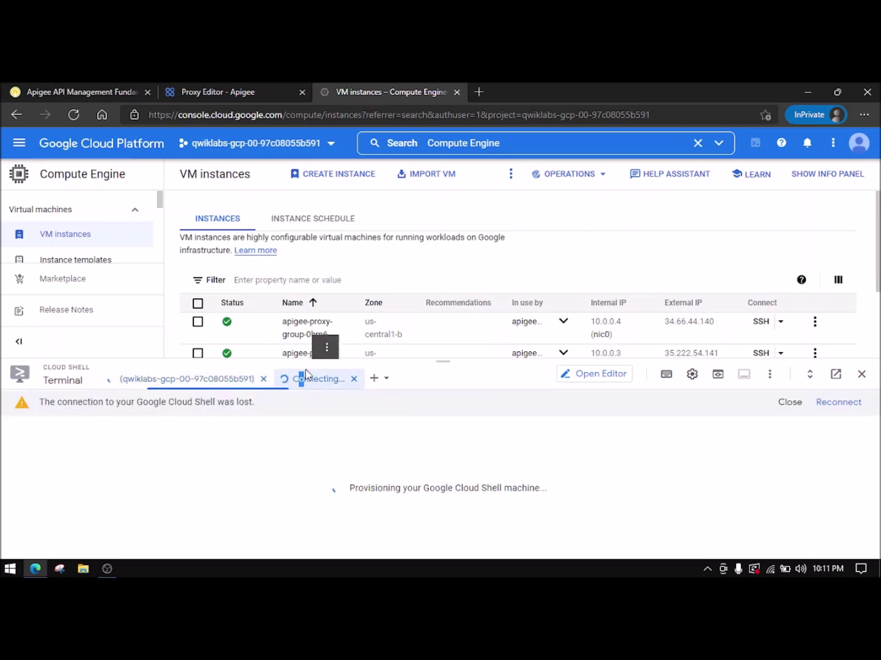
click(826, 404)
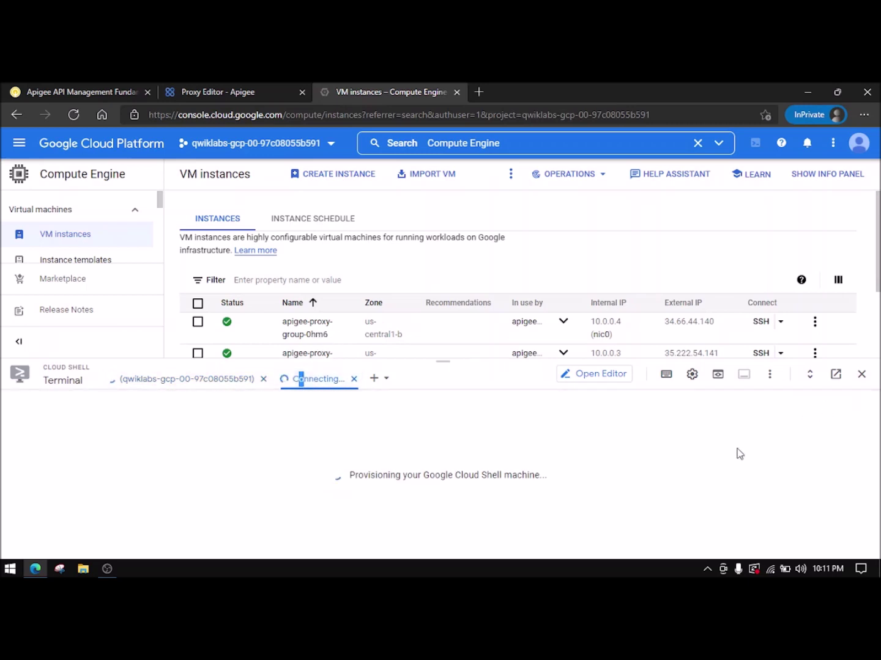
click(861, 375)
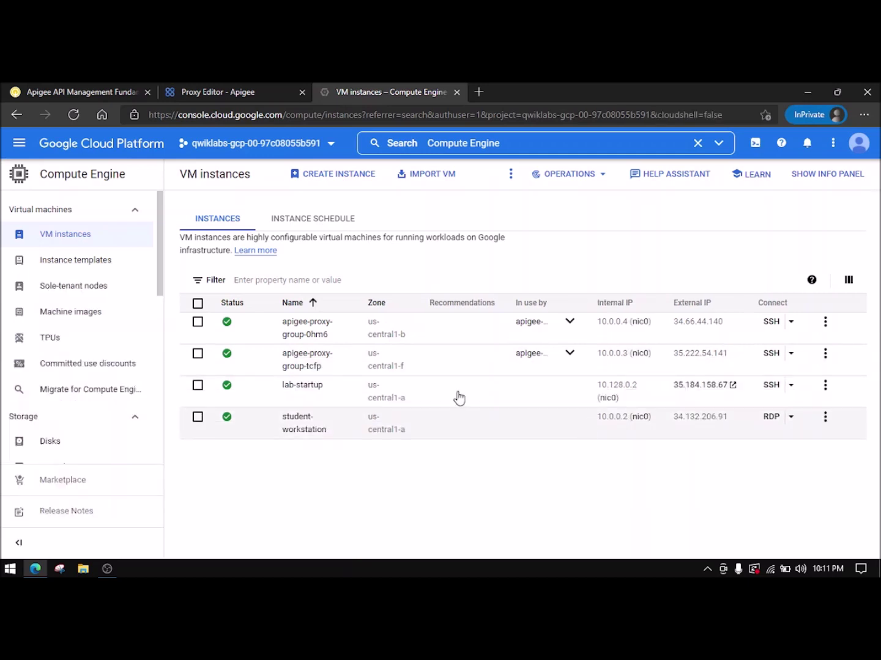
click(756, 142)
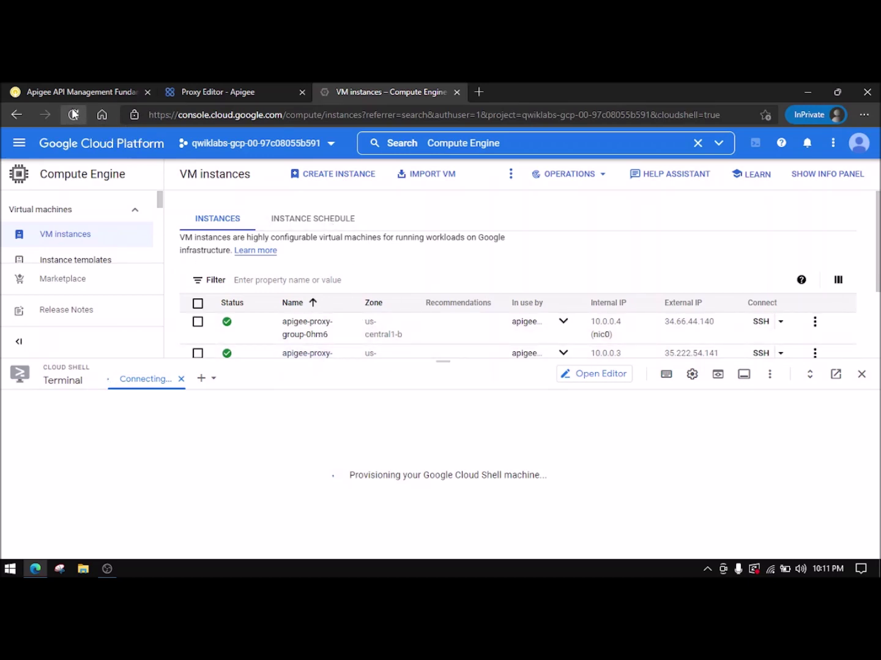
- Paste and run the lab's curl GET request, which fails to resolve eval.cloudlearning.com
click(140, 88)
click(586, 402)
click(377, 92)
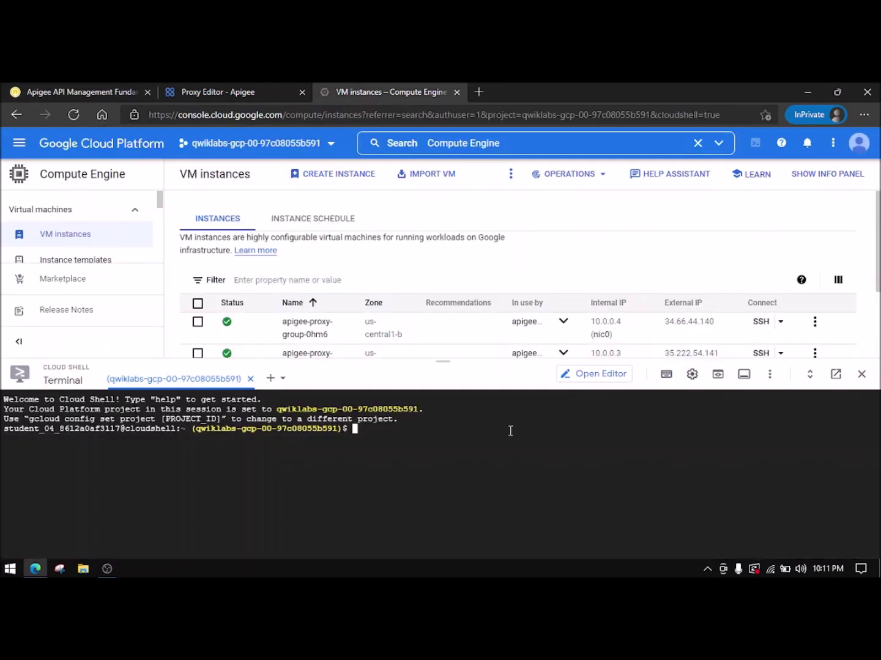
key(ctrl+v)
key(Return)
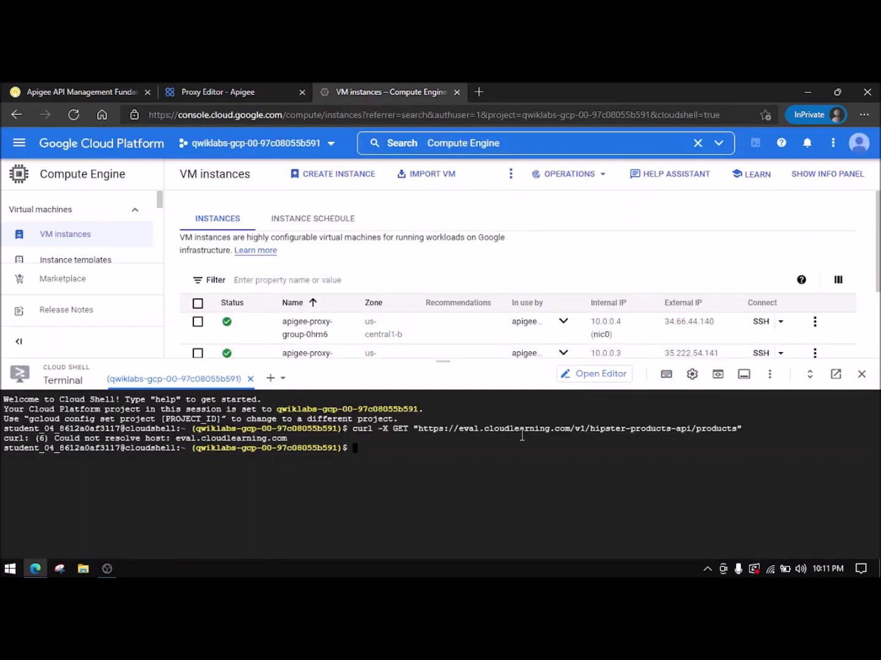
- Review the lab's Save the API Proxy Locally instructions alongside the Apigee proxy overview
click(127, 91)
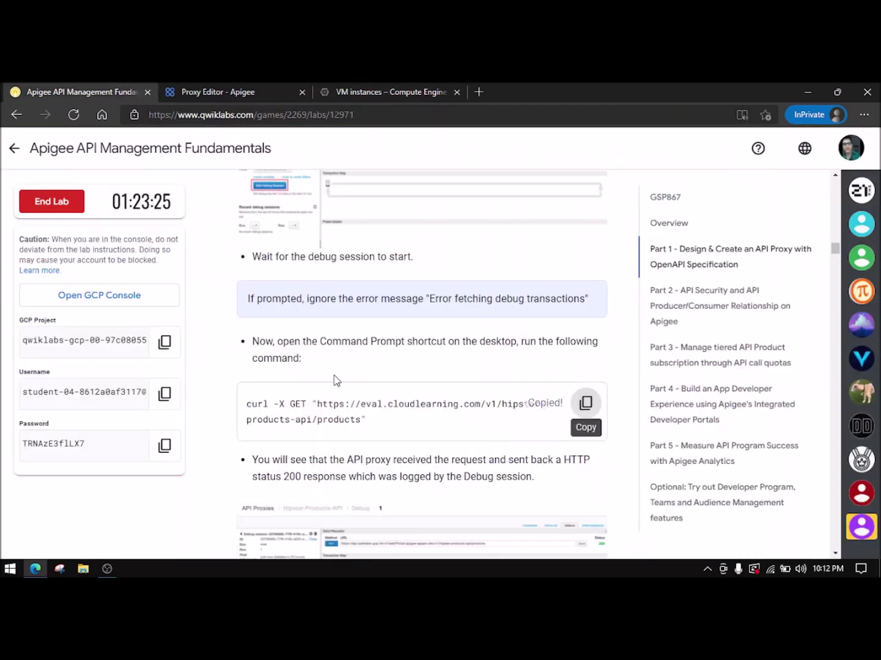
scroll(335, 381, down, 3)
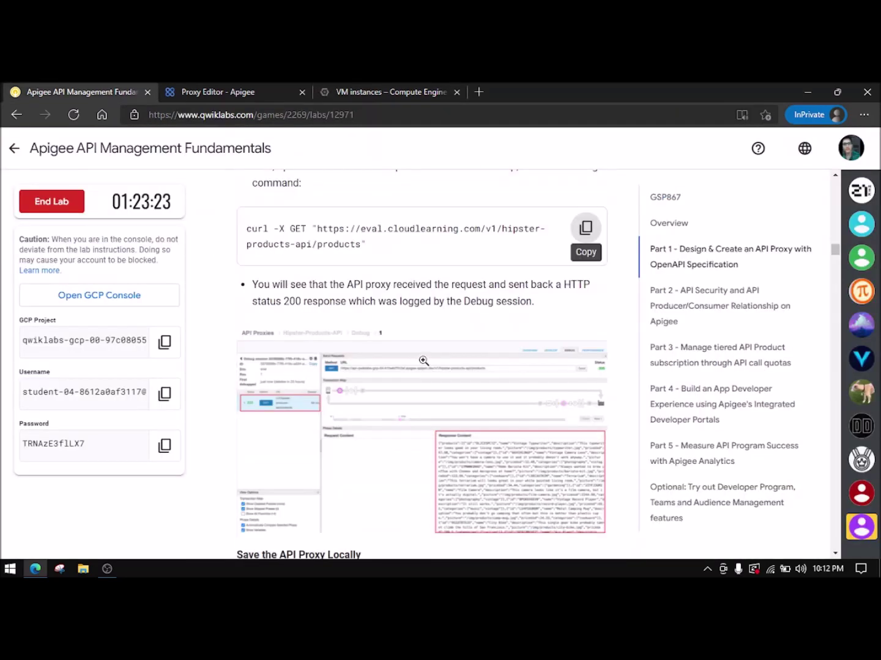
scroll(423, 360, down, 3)
scroll(438, 370, up, 2)
scroll(428, 372, down, 3)
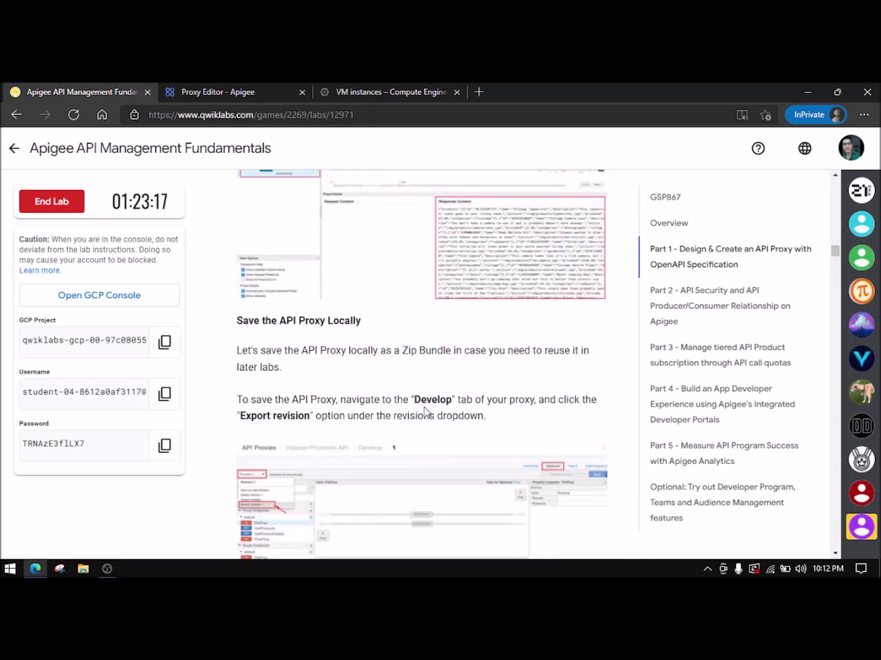
click(257, 86)
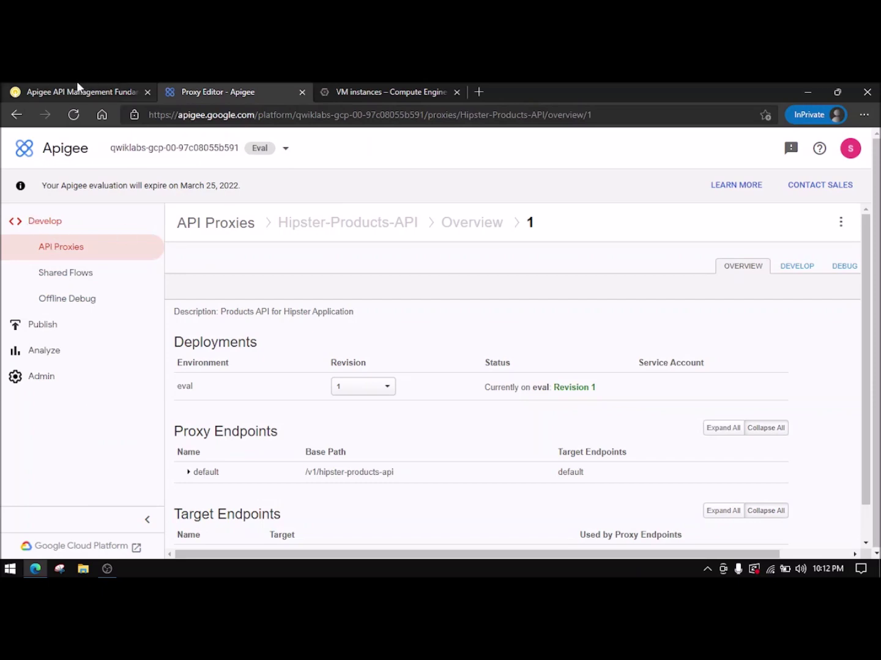
click(78, 88)
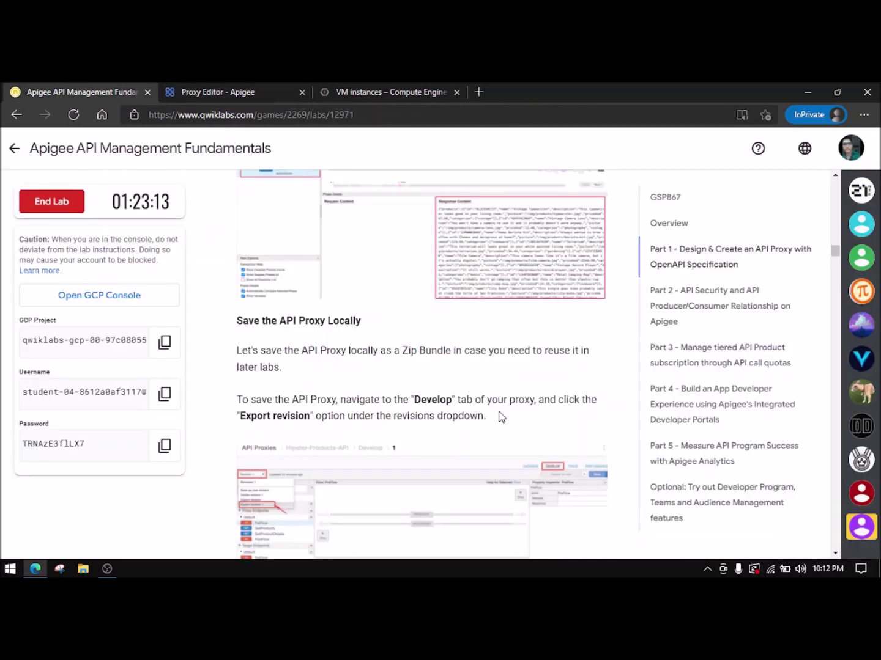
- Enlarge and inspect the export revision screenshot in the lab instructions
scroll(278, 398, down, 1)
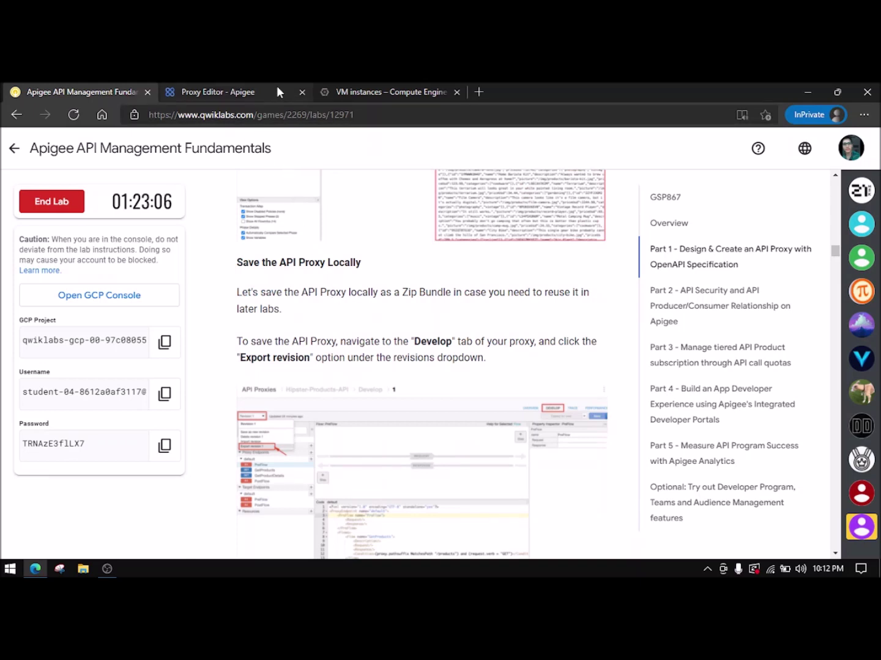
click(349, 467)
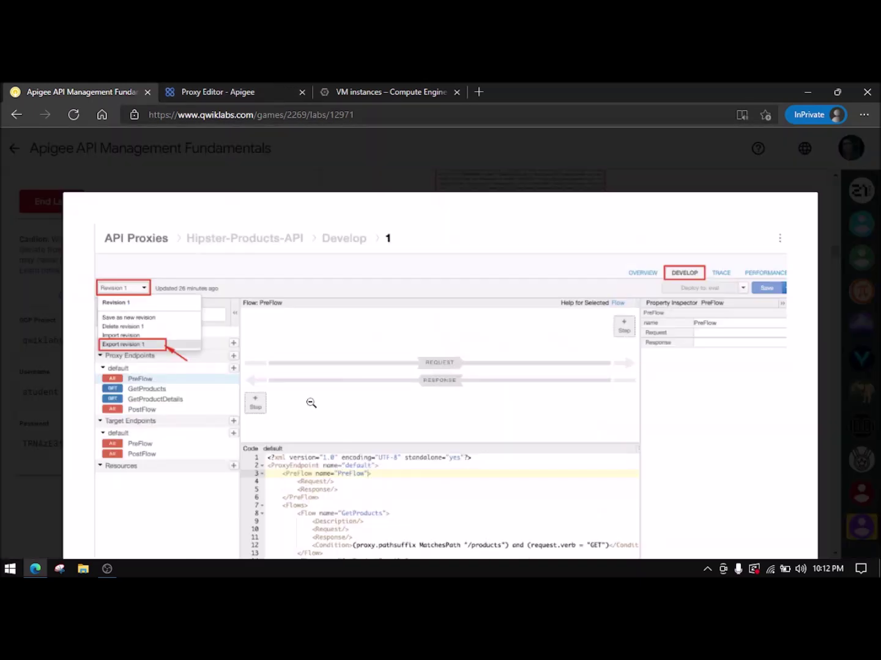
click(443, 425)
click(434, 426)
click(390, 434)
scroll(390, 434, down, 5)
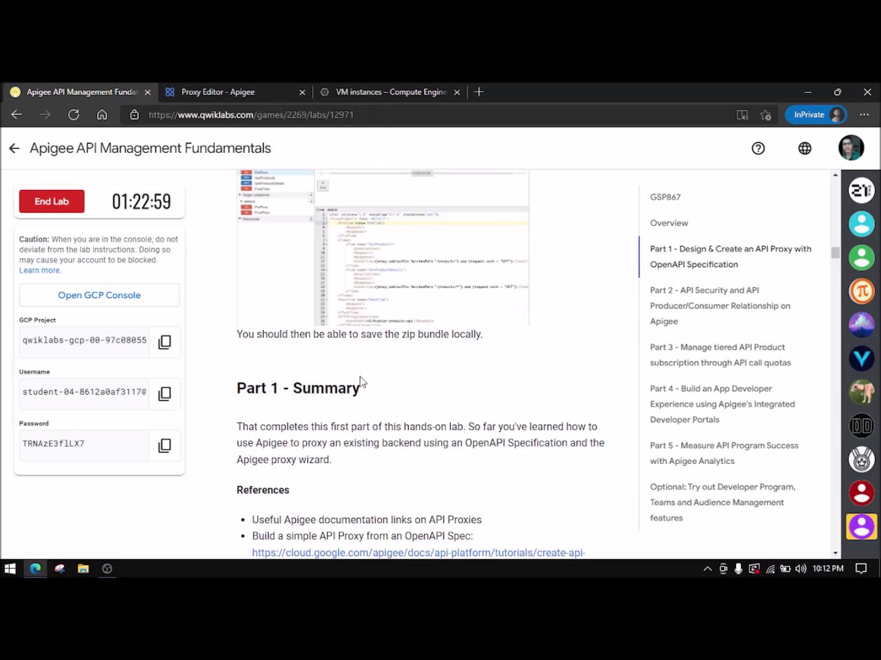
scroll(361, 382, up, 1)
scroll(338, 349, up, 3)
drag(248, 305, 366, 357)
click(355, 353)
scroll(406, 343, down, 3)
scroll(406, 345, up, 2)
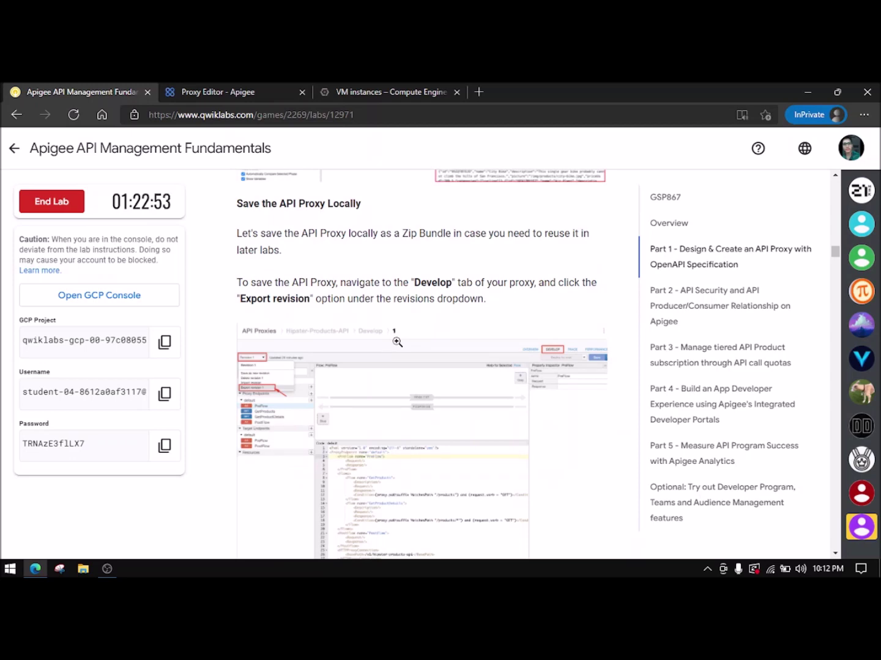
scroll(397, 342, down, 4)
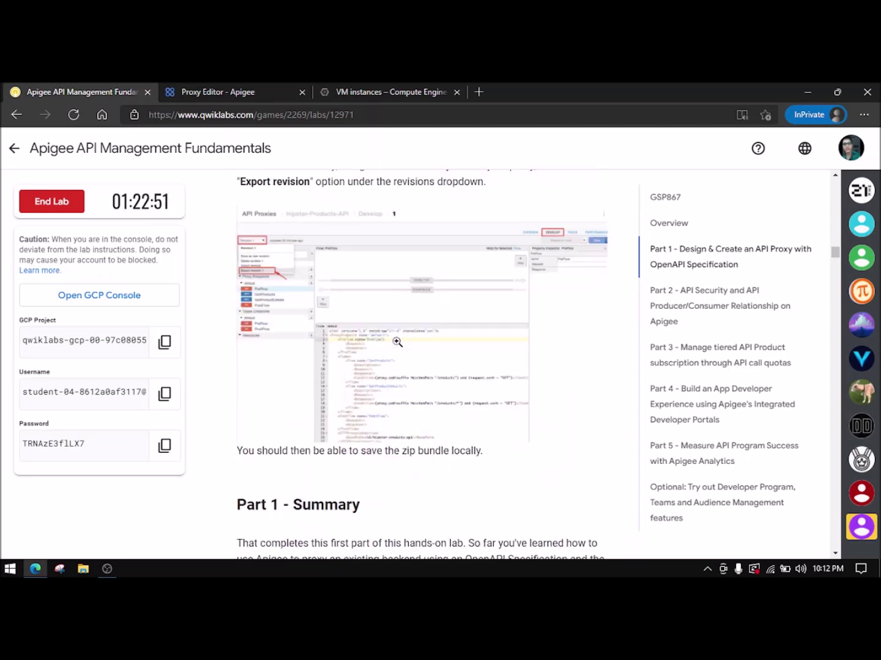
scroll(355, 377, down, 3)
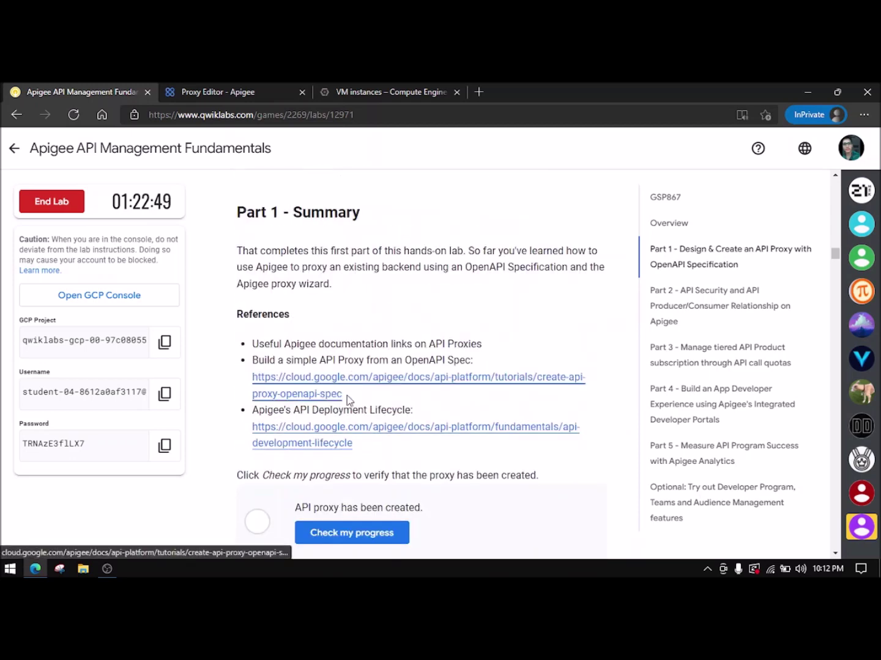
- Mark 'API proxy has been created' complete via Check my progress and scroll to Part 2 – API Security
click(360, 533)
scroll(349, 477, down, 2)
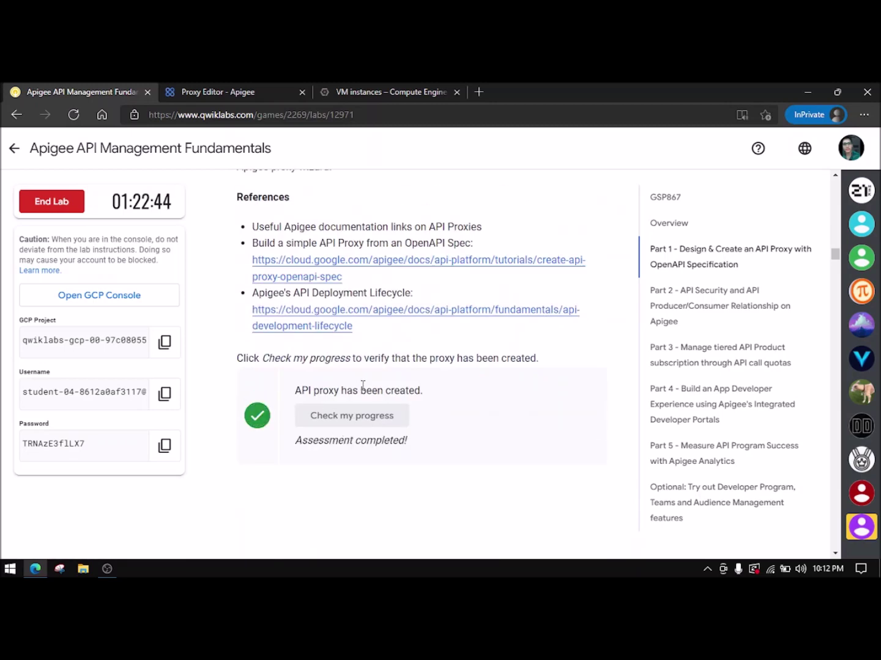
scroll(293, 356, up, 4)
scroll(288, 330, down, 3)
scroll(288, 331, down, 8)
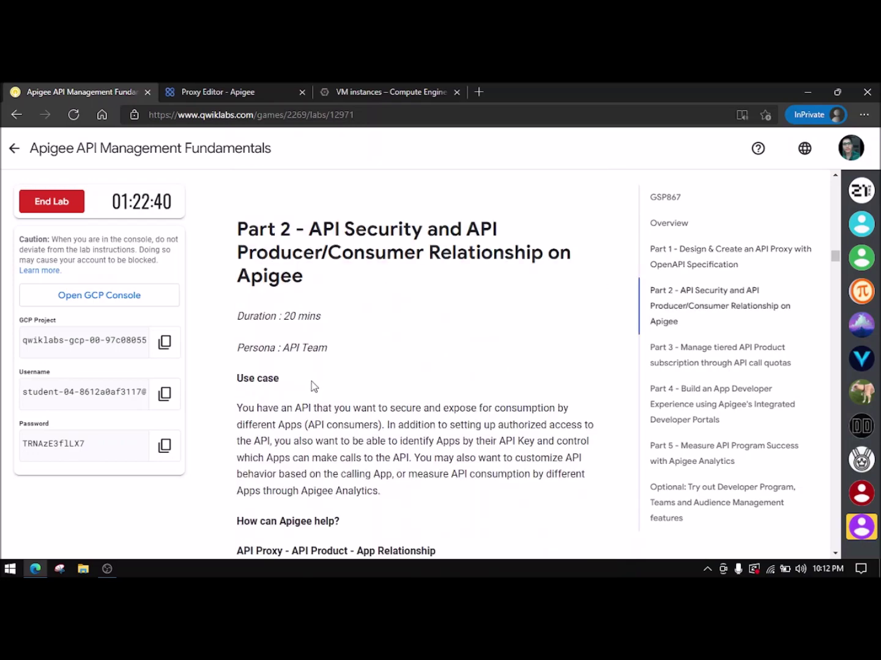
- Read the lab's step 2 instructions and enlarge their example screenshot
scroll(310, 381, down, 10)
scroll(311, 379, down, 11)
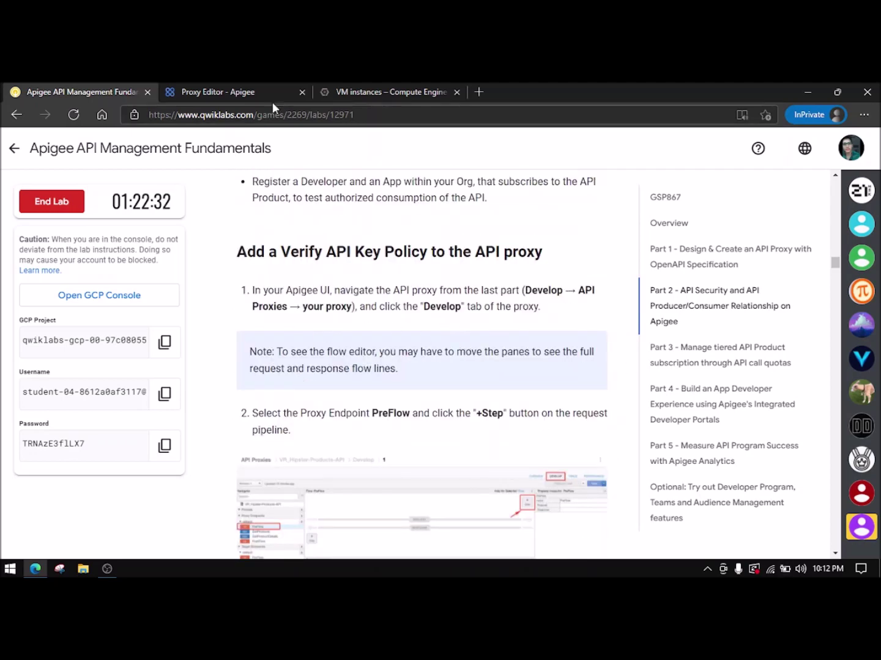
click(236, 90)
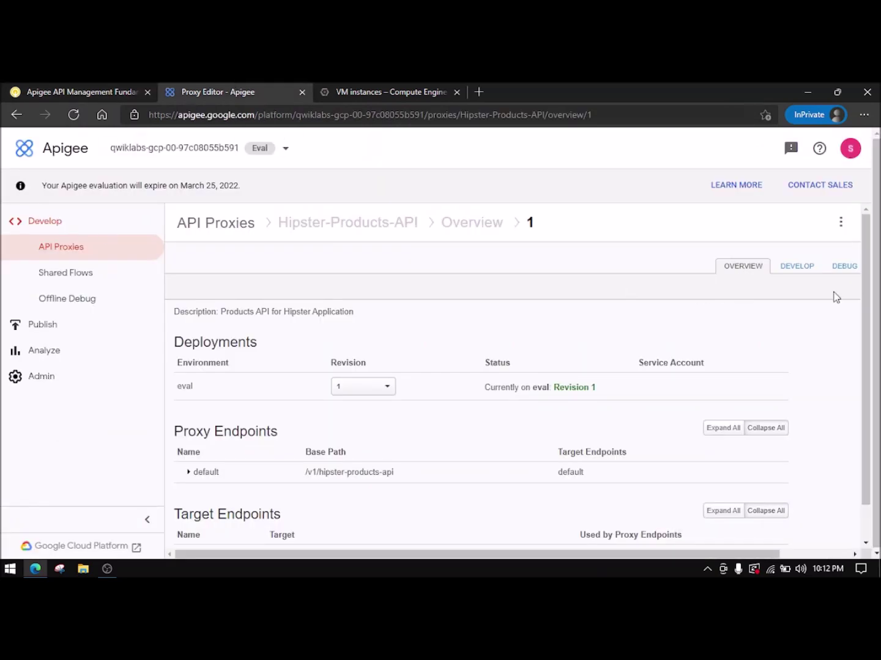
click(85, 90)
scroll(497, 325, down, 2)
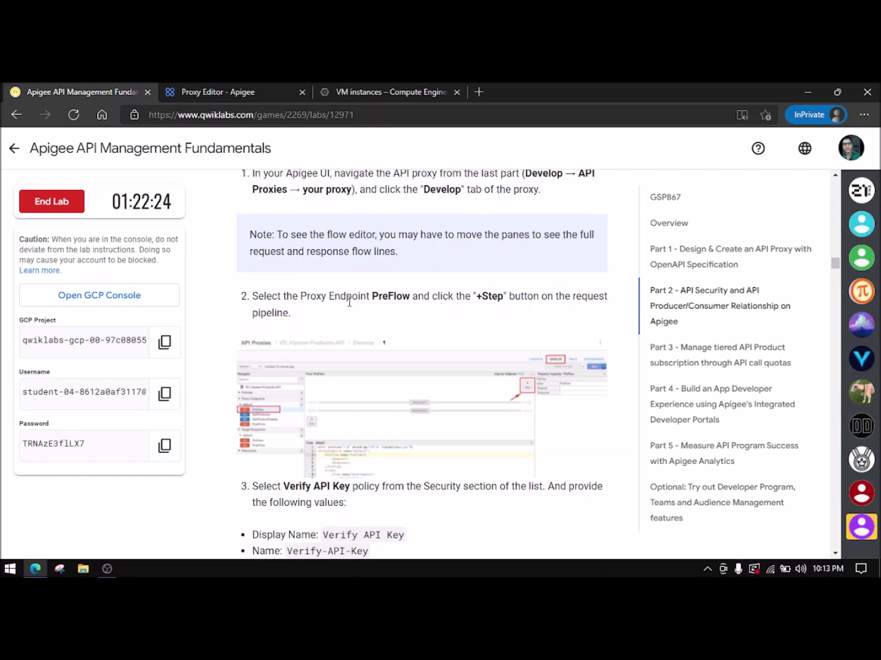
click(276, 433)
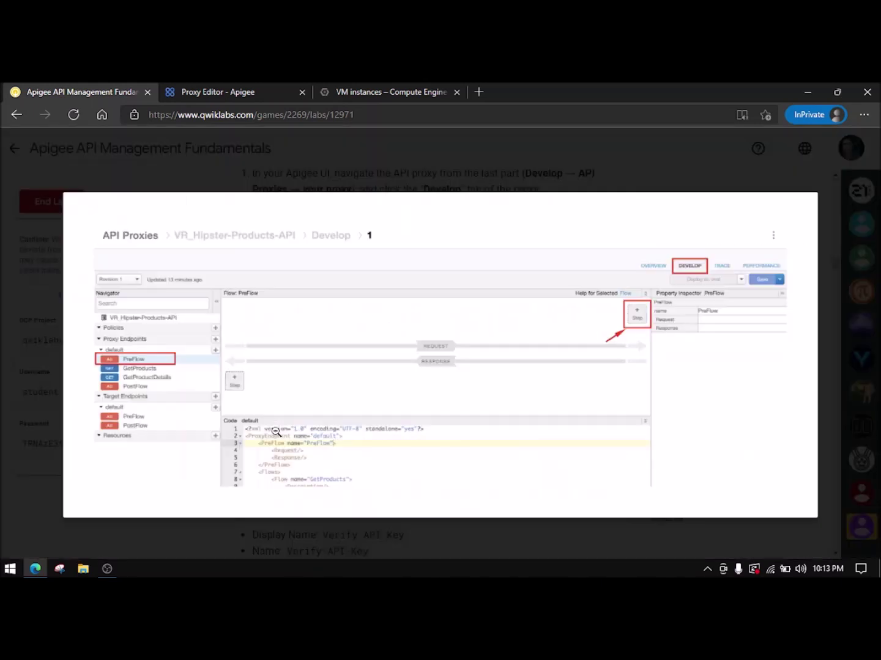
click(158, 380)
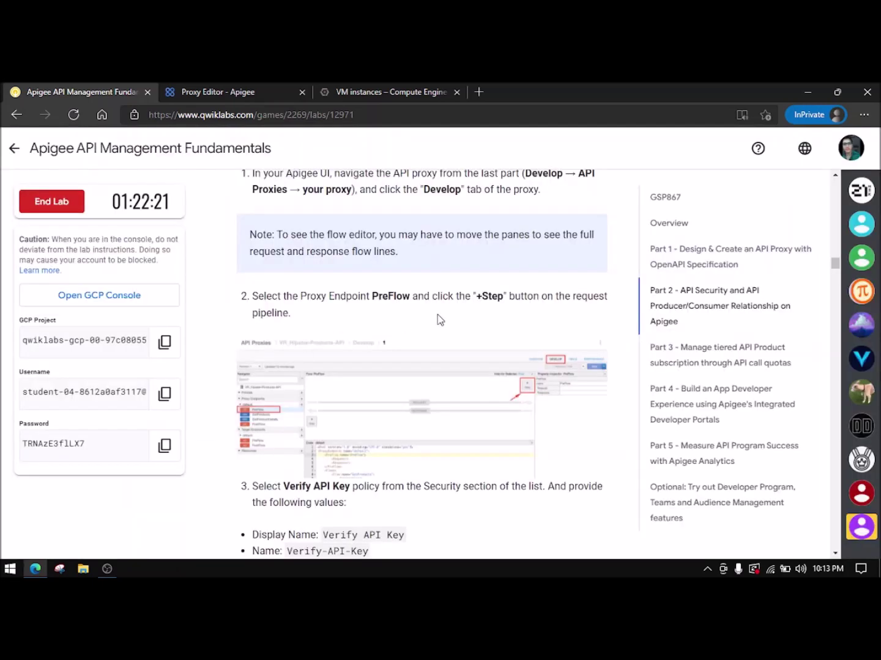
- Start adding a step to the proxy's PreFlow request, then read lab step 3
click(277, 91)
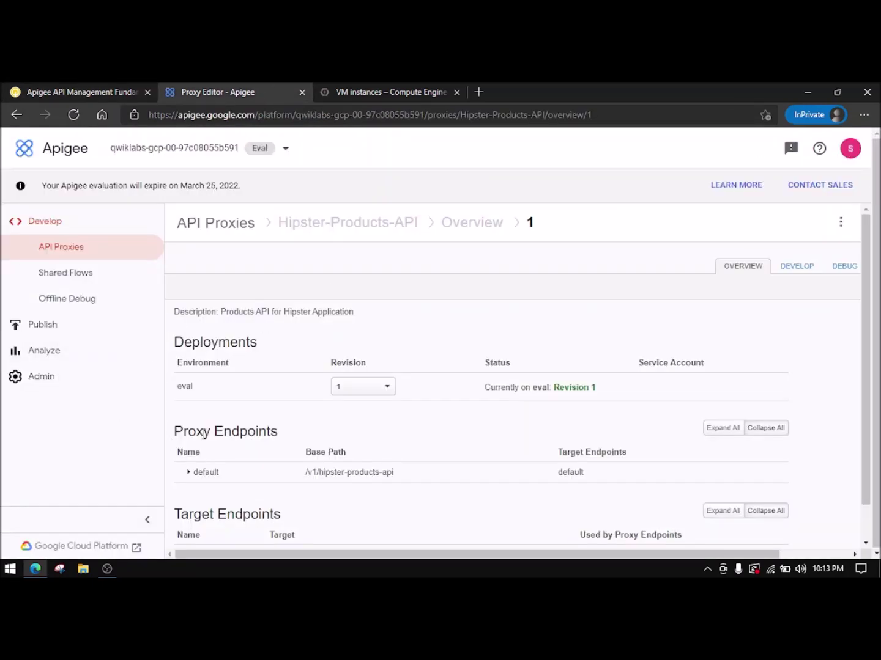
click(797, 266)
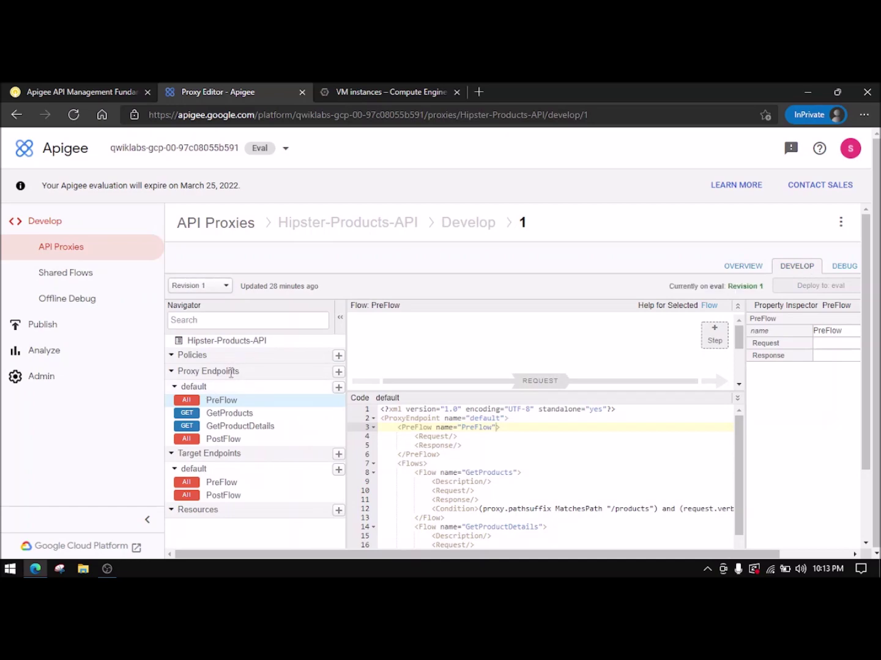
click(712, 335)
click(14, 90)
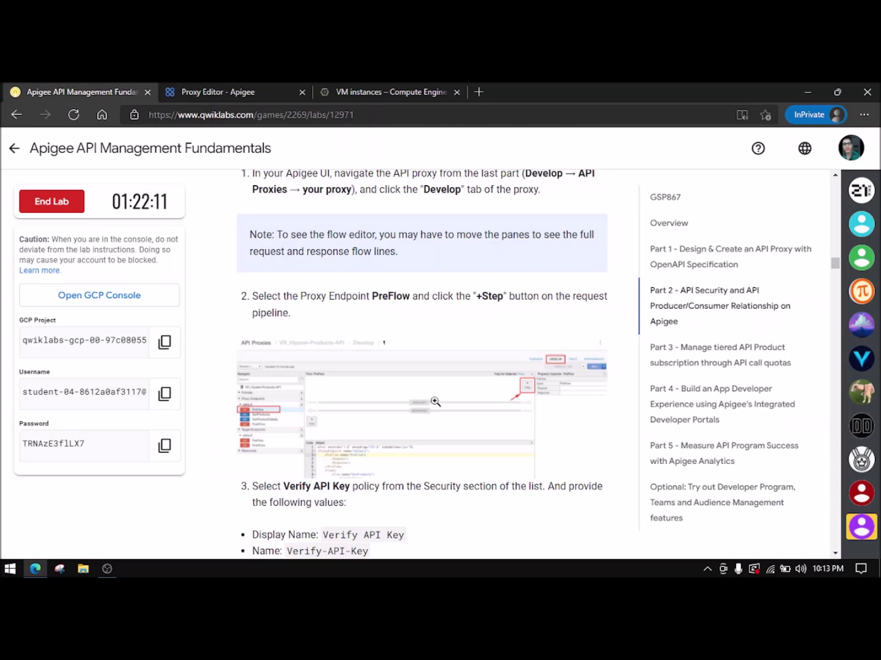
scroll(364, 335, down, 3)
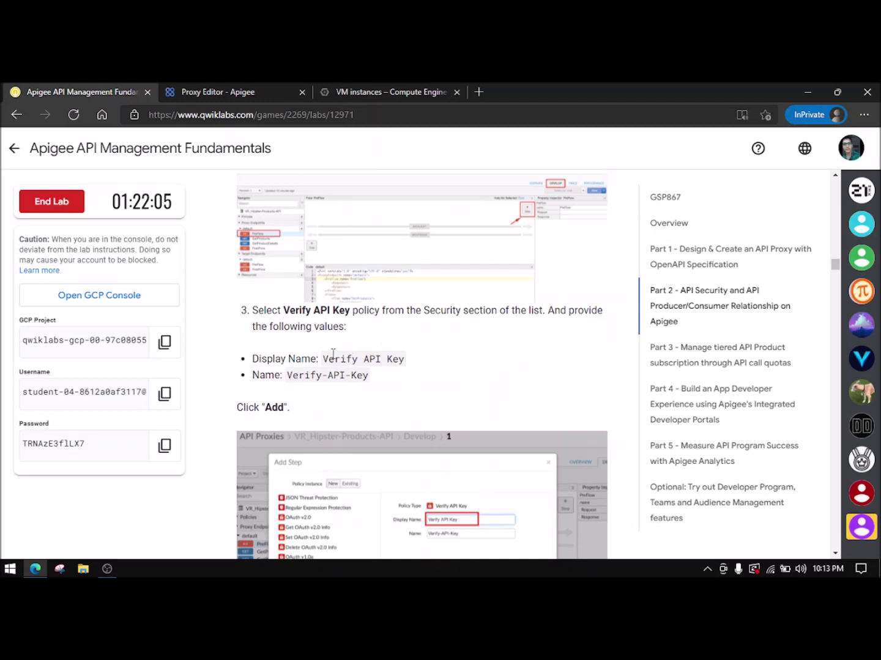
- Choose the Verify API Key policy in the Add Step dialog
click(281, 90)
scroll(280, 427, down, 1)
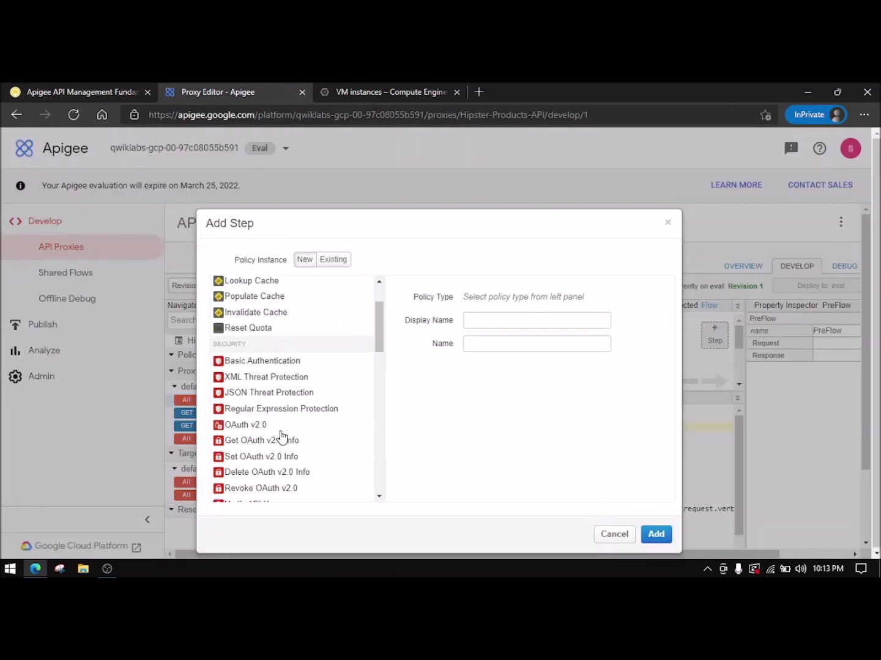
scroll(282, 436, down, 1)
click(251, 439)
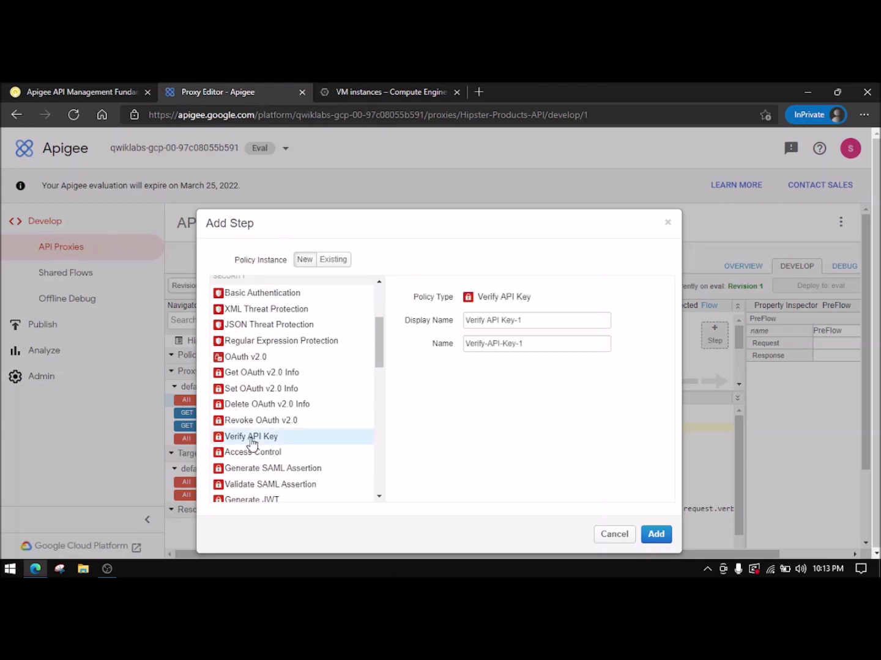
- Set the policy's Display Name to 'Verify API Key', copied from the lab
click(122, 91)
drag(405, 300, 331, 298)
right_click(325, 300)
click(366, 276)
click(233, 91)
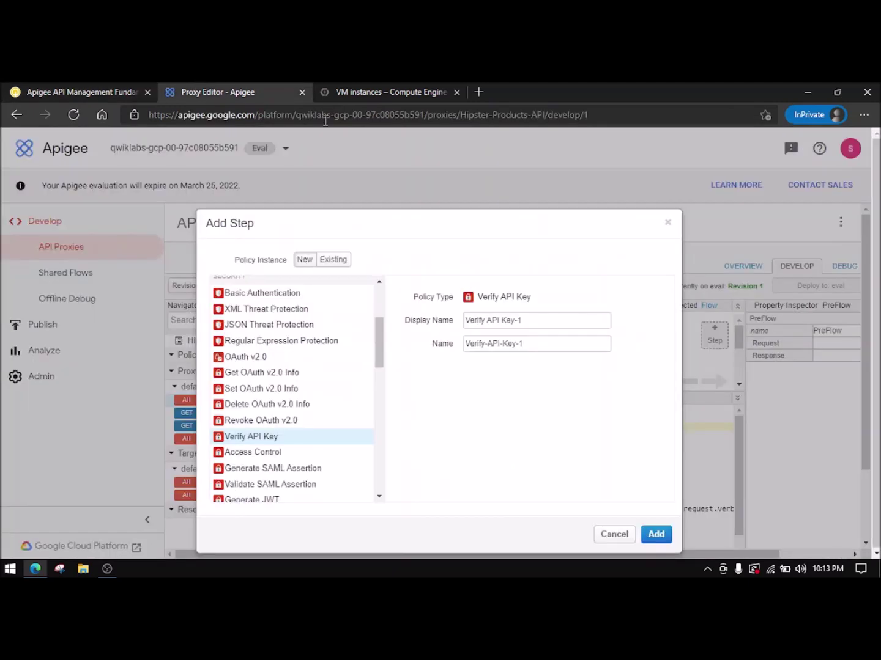
triple_click(494, 314)
key(ctrl+v)
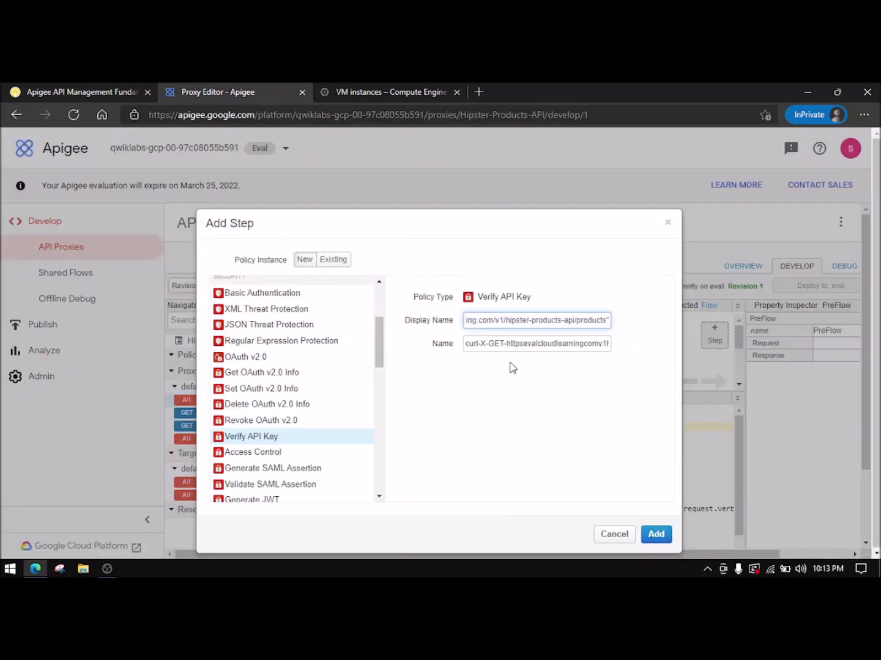
click(123, 91)
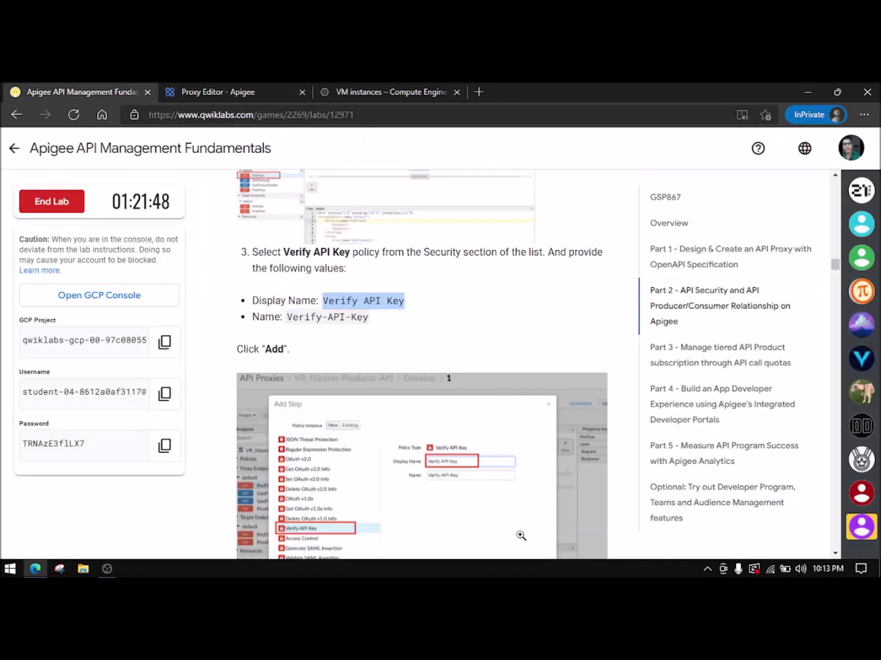
click(248, 93)
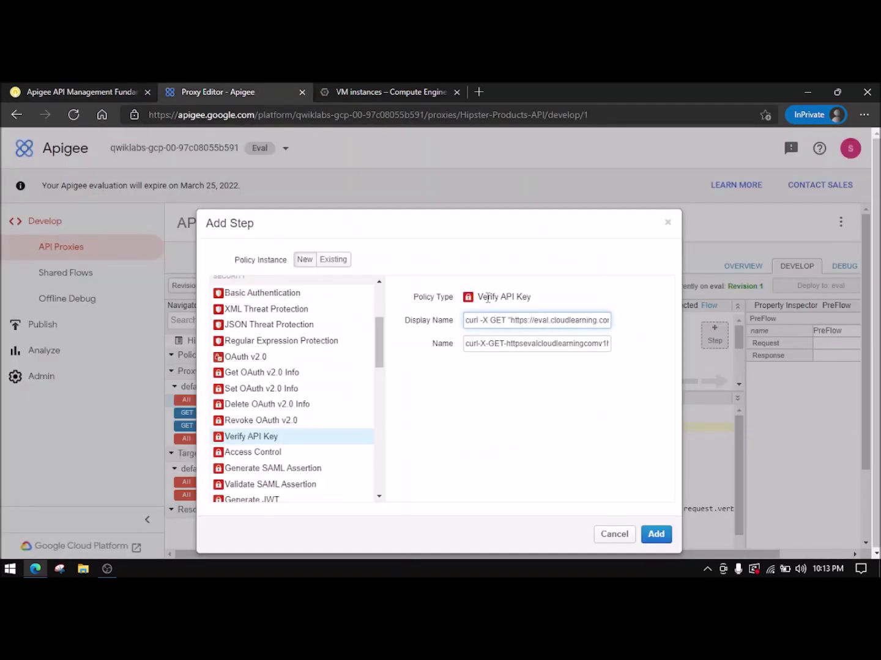
triple_click(501, 322)
key(ctrl+v)
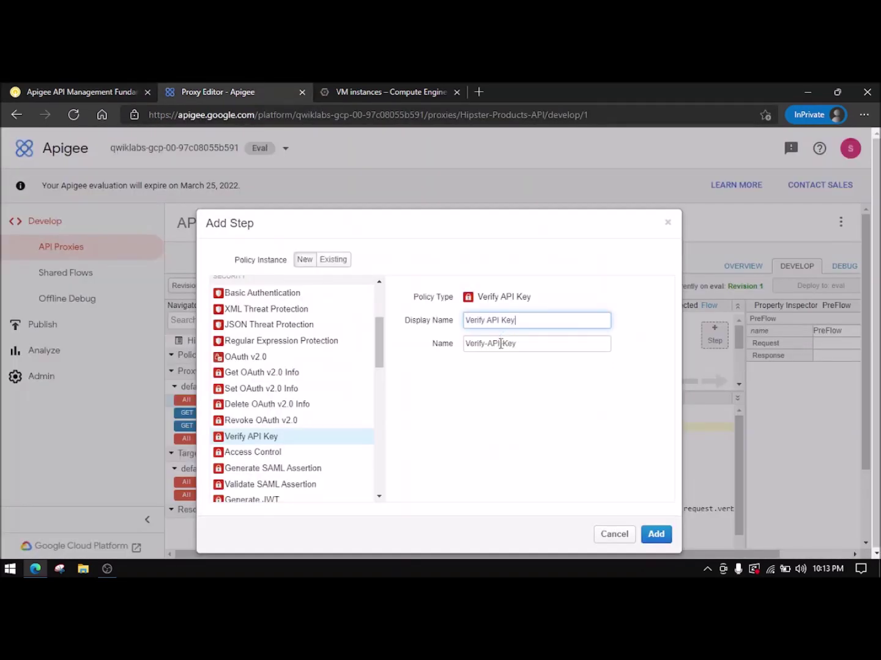
- Confirm the Name is 'Verify-API-Key' and add the step to PreFlow
click(122, 92)
drag(369, 318, 292, 318)
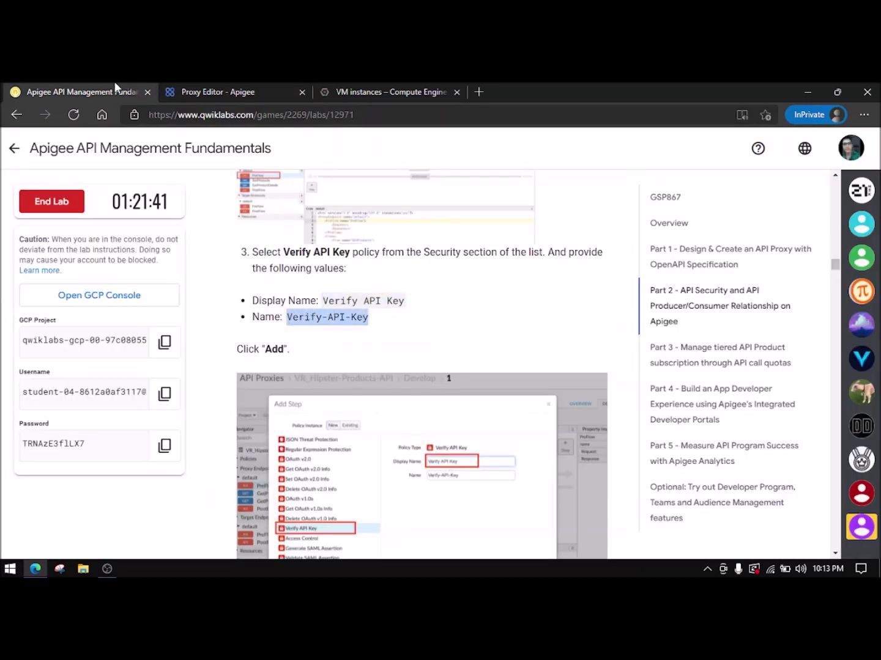
click(208, 92)
drag(539, 345, 441, 350)
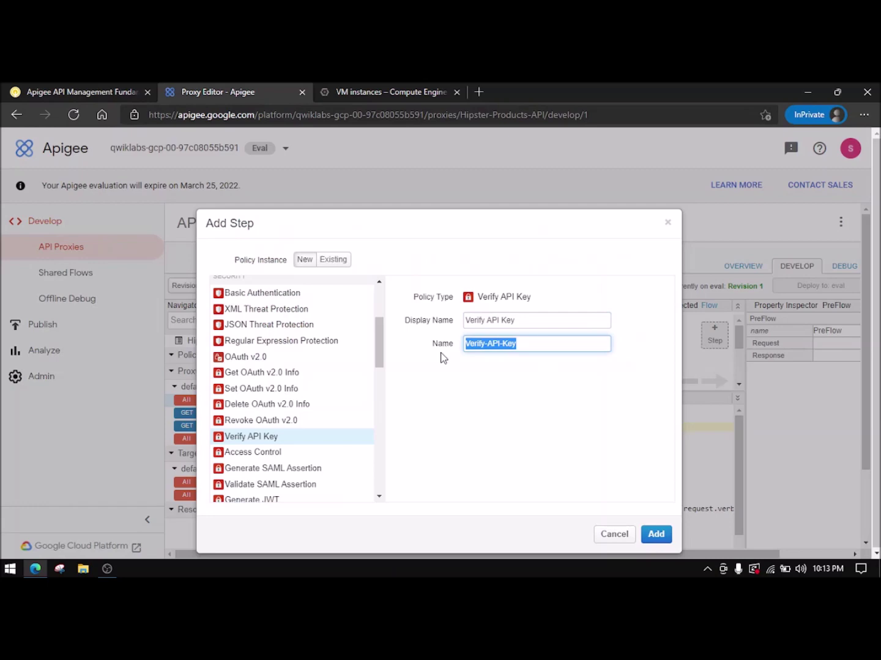
click(657, 535)
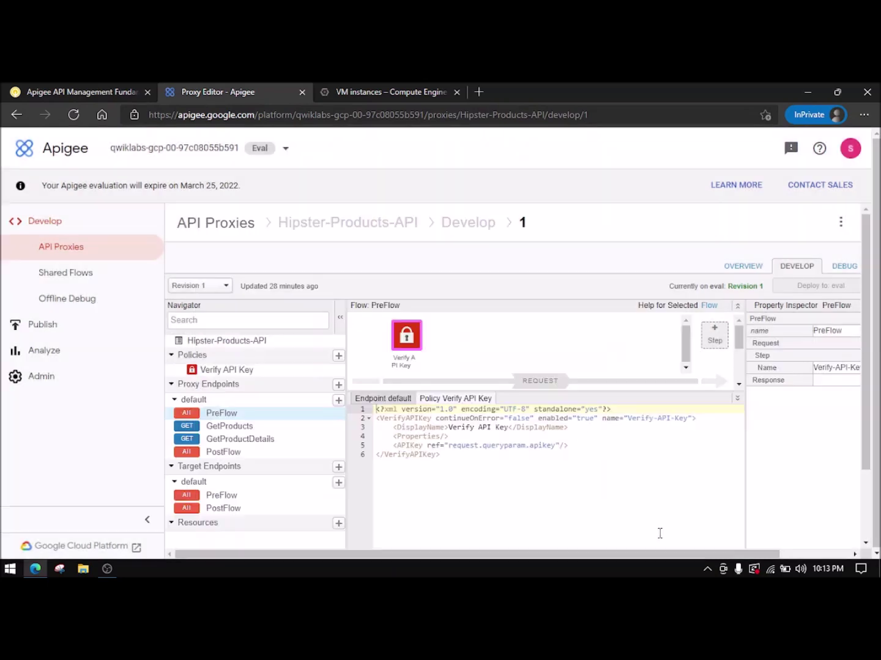
- Check the lab's next instructions and review the Verify-API-Key policy's request.queryparam.apikey setting
click(5, 90)
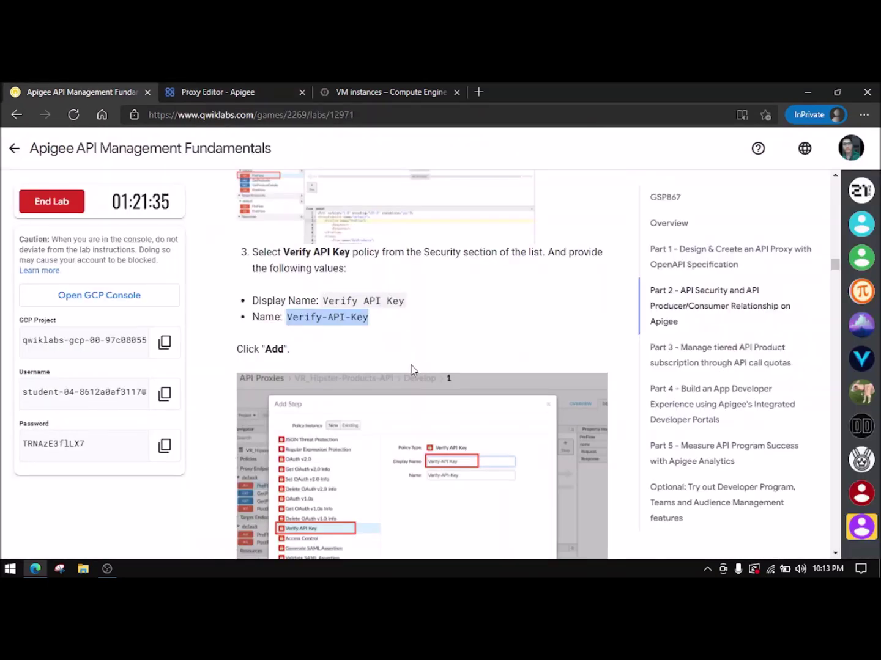
scroll(411, 366, down, 5)
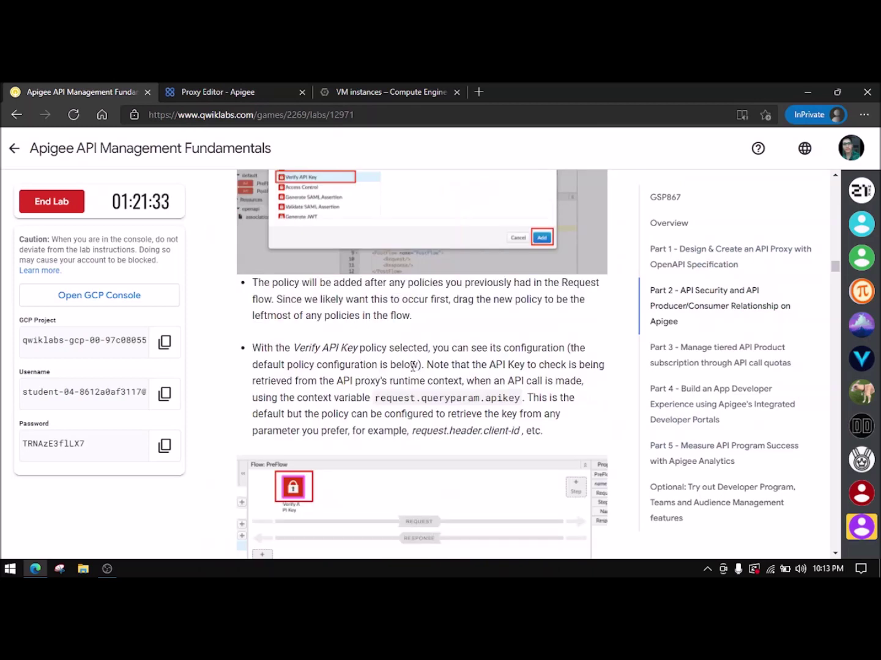
scroll(413, 366, down, 8)
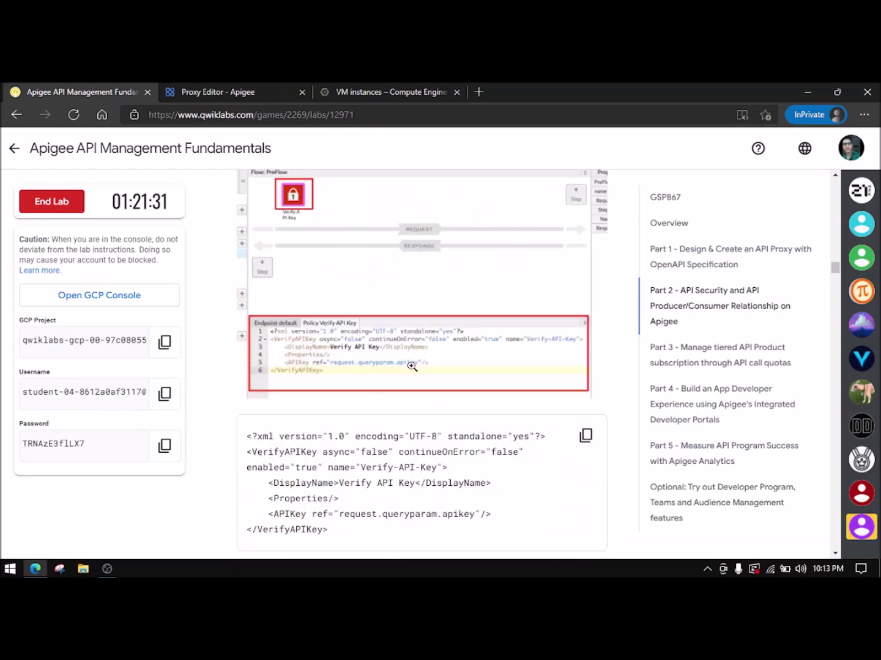
click(230, 90)
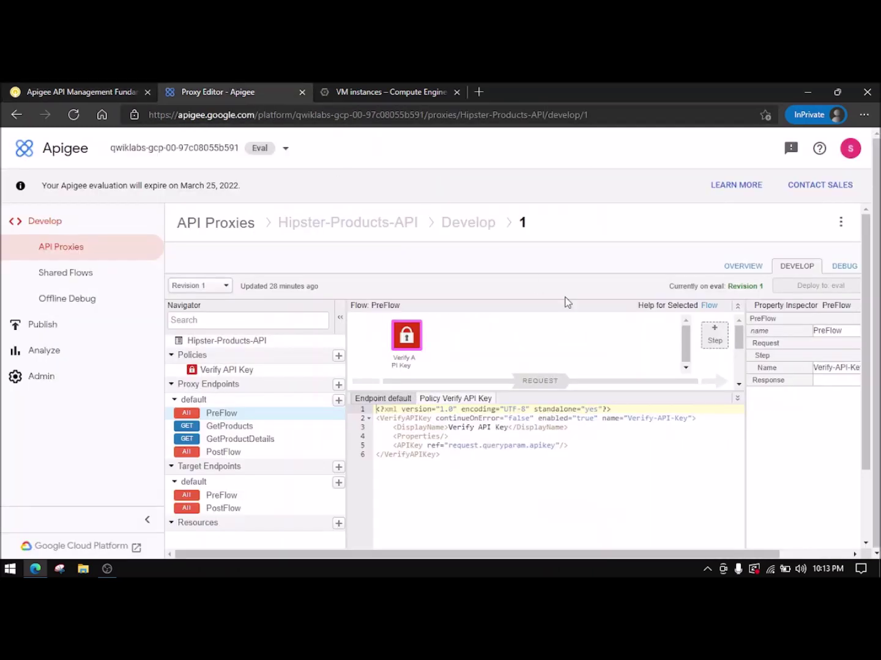
scroll(679, 495, down, 2)
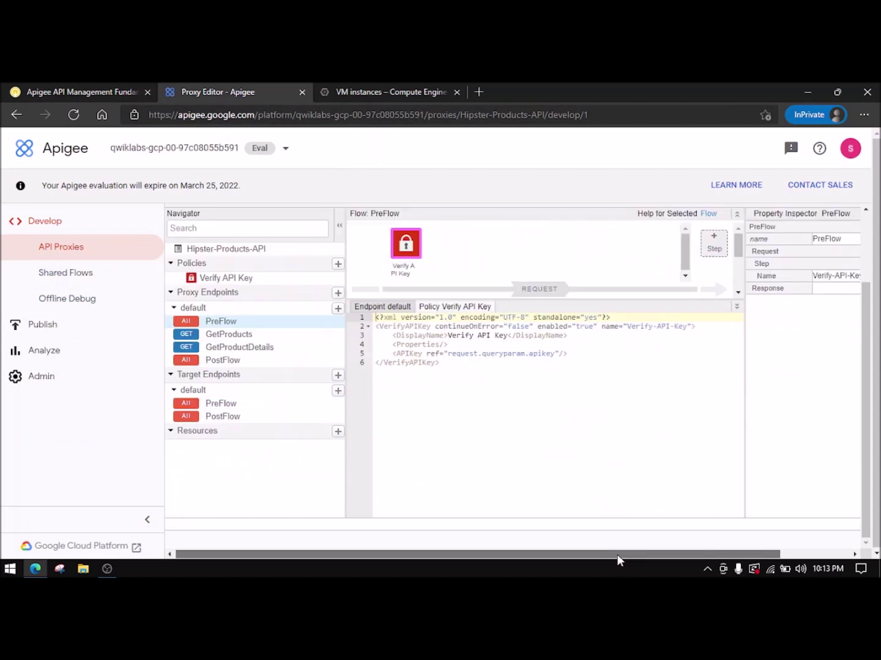
drag(617, 555, 760, 536)
scroll(756, 400, up, 2)
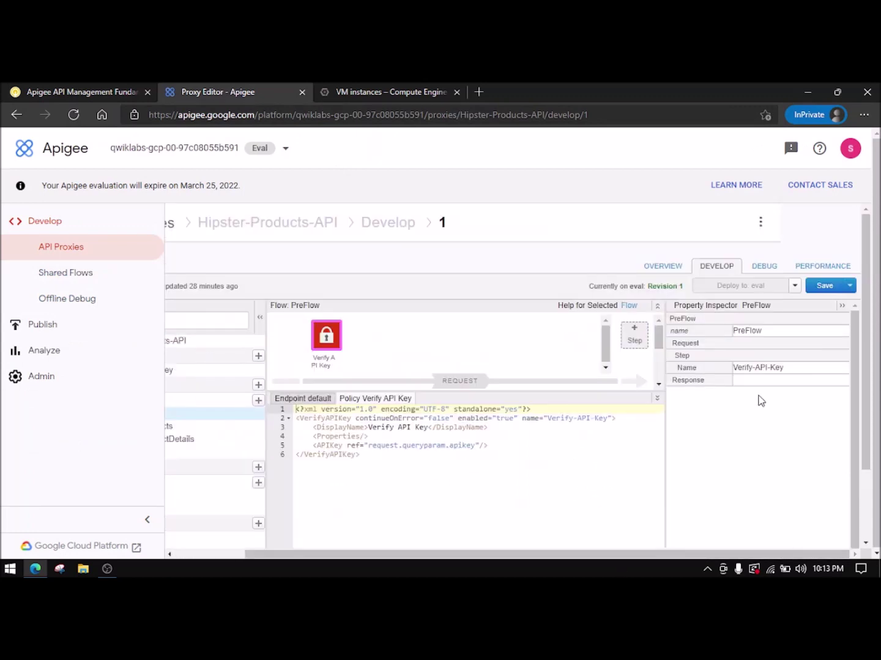
- Save the proxy changes as revision 2
click(834, 288)
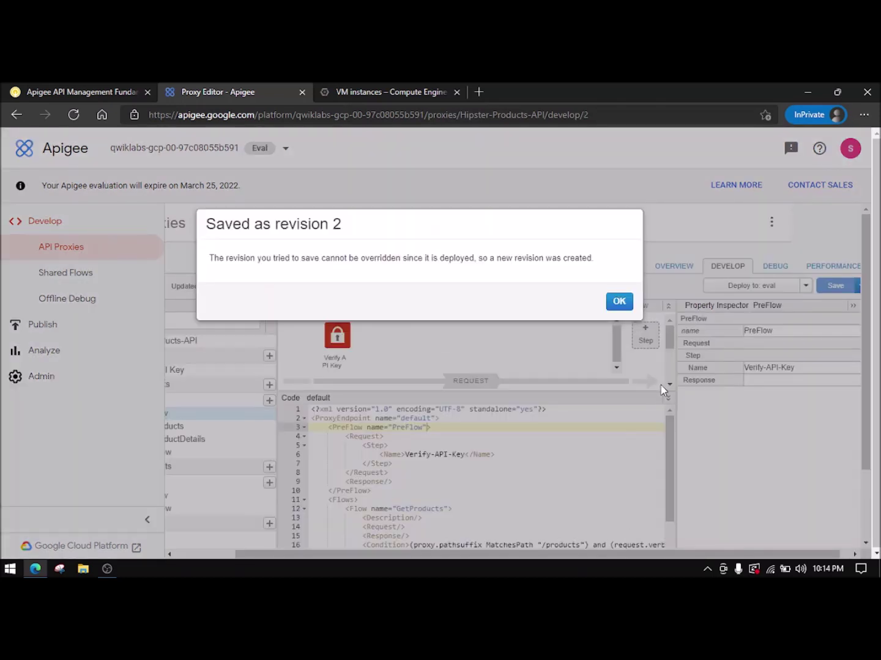
drag(348, 229, 283, 228)
click(287, 229)
click(619, 302)
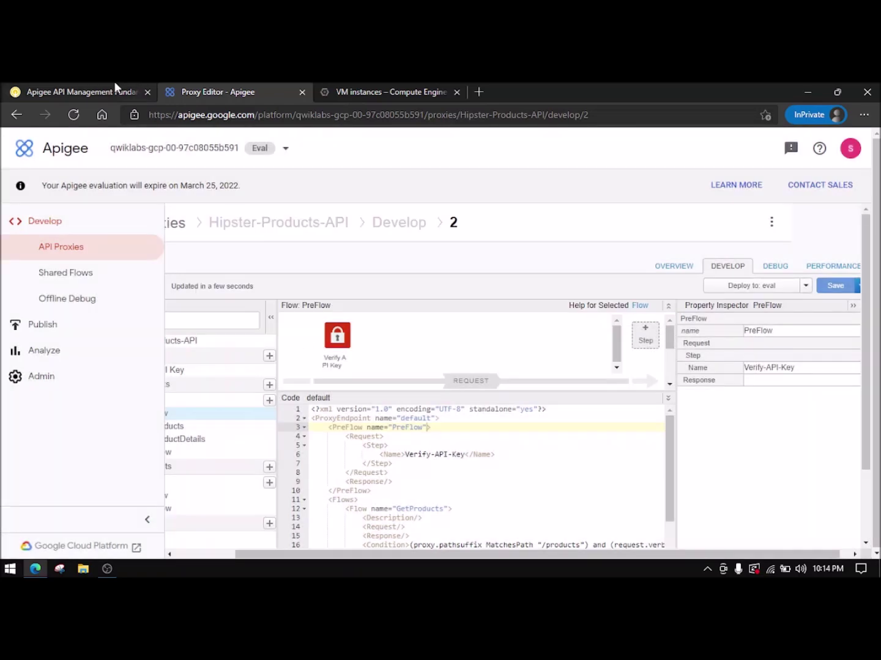
- Deploy revision 2 of Hipster-Products-API to the eval environment
click(115, 85)
scroll(381, 316, down, 5)
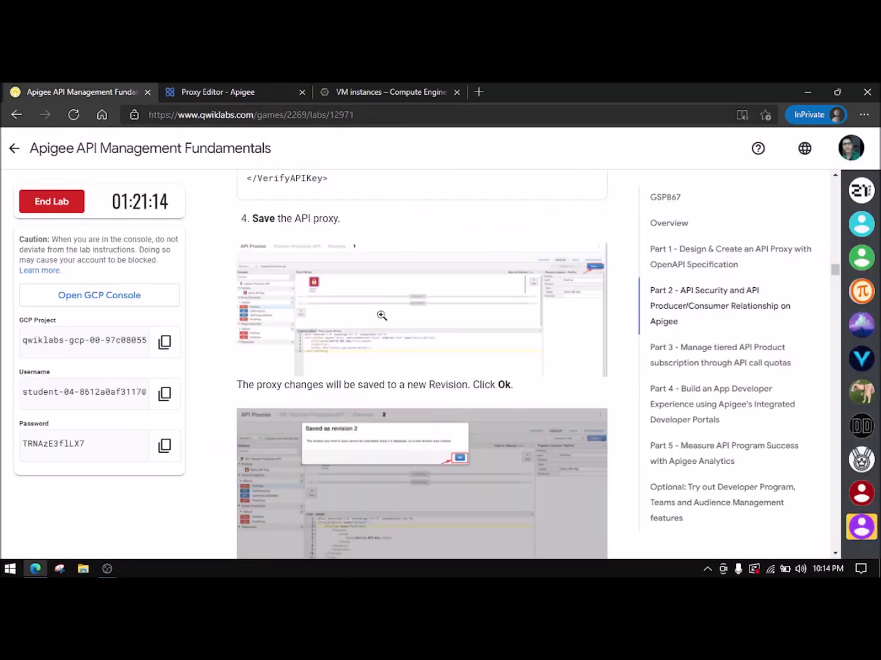
scroll(383, 316, down, 1)
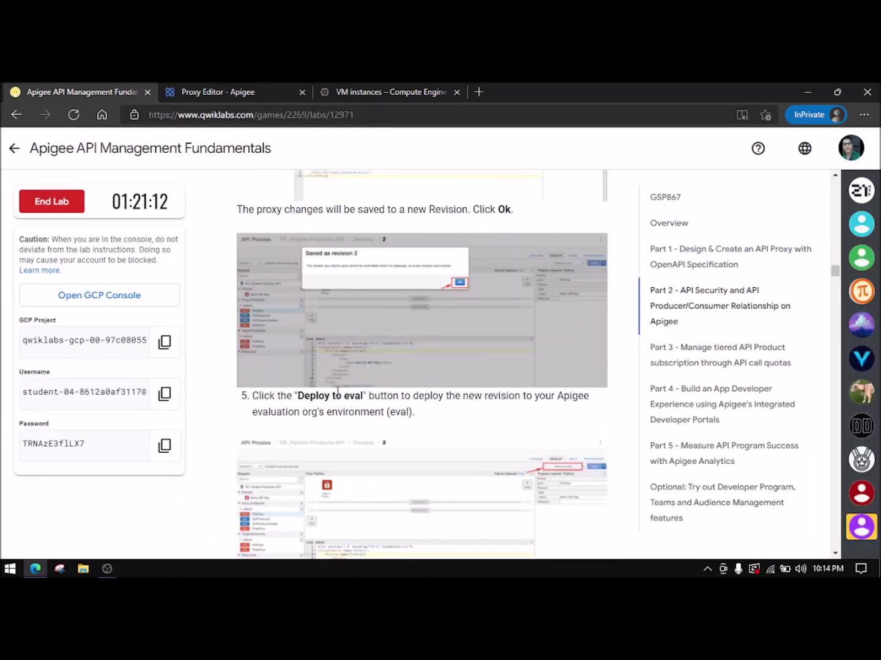
key(ctrl+Tab)
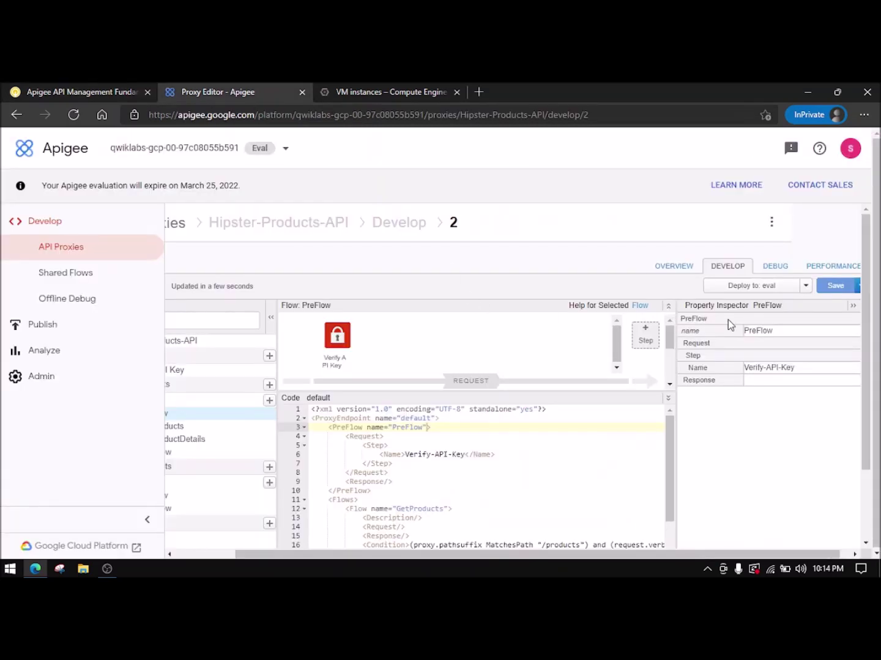
click(750, 286)
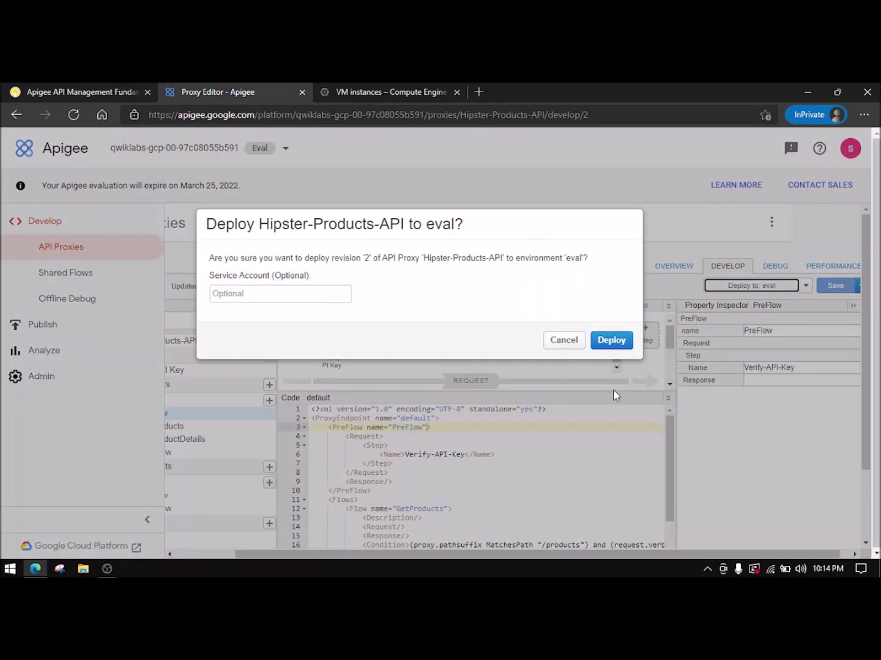
click(612, 340)
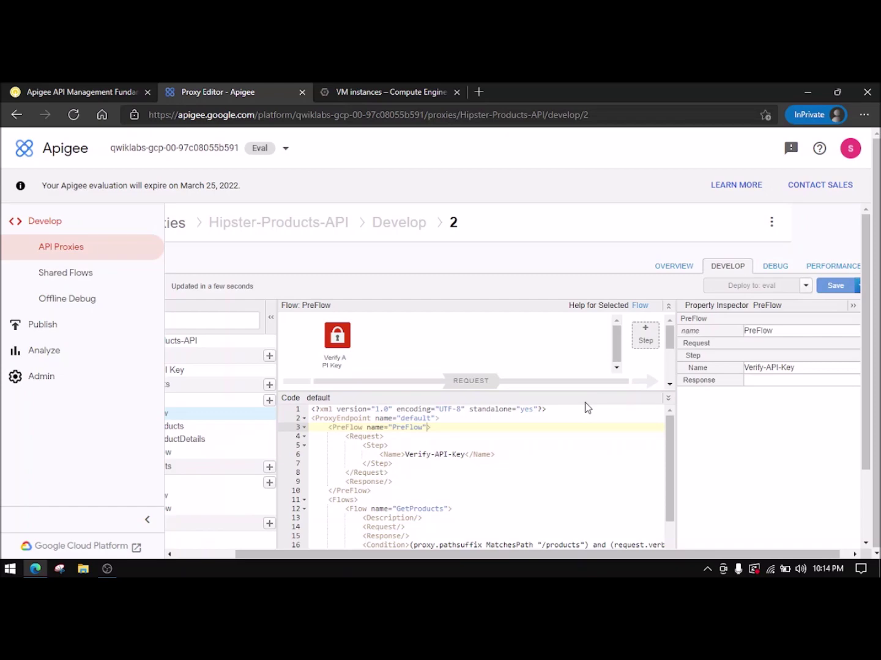
- Confirm revision 2 is deploying to eval and bring up the proxy's Debug view
click(128, 87)
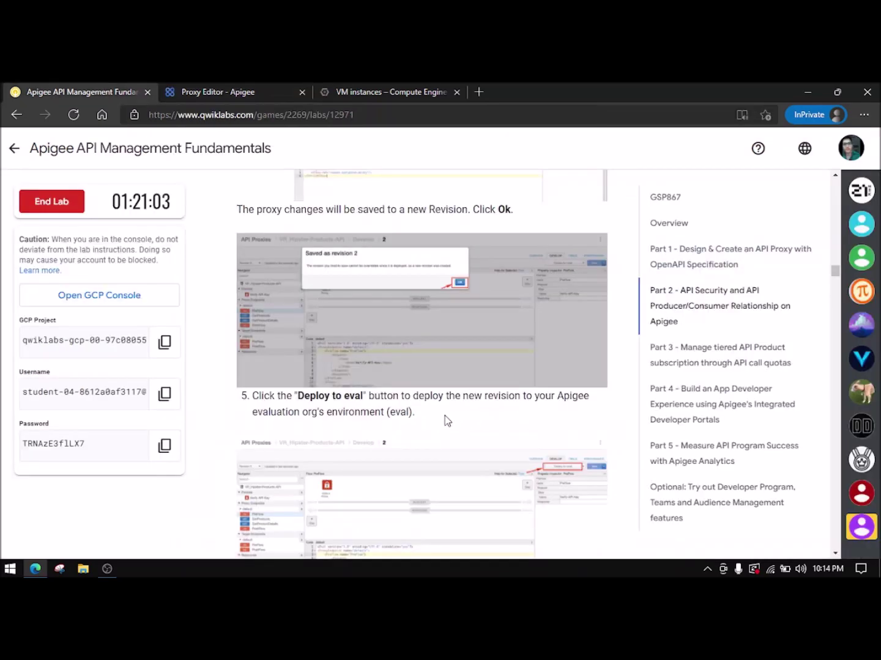
scroll(305, 426, down, 3)
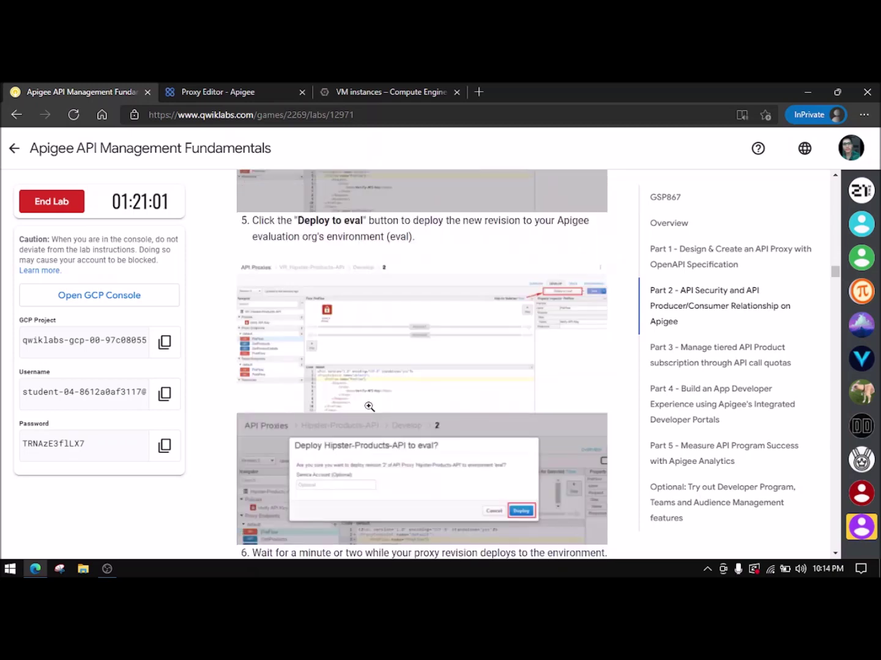
scroll(373, 422, down, 2)
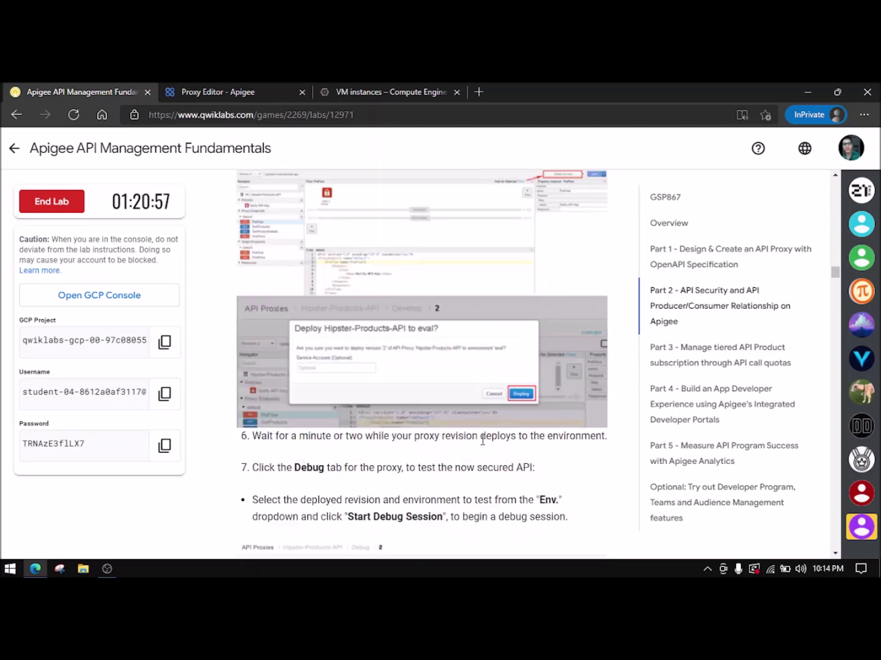
scroll(428, 428, down, 1)
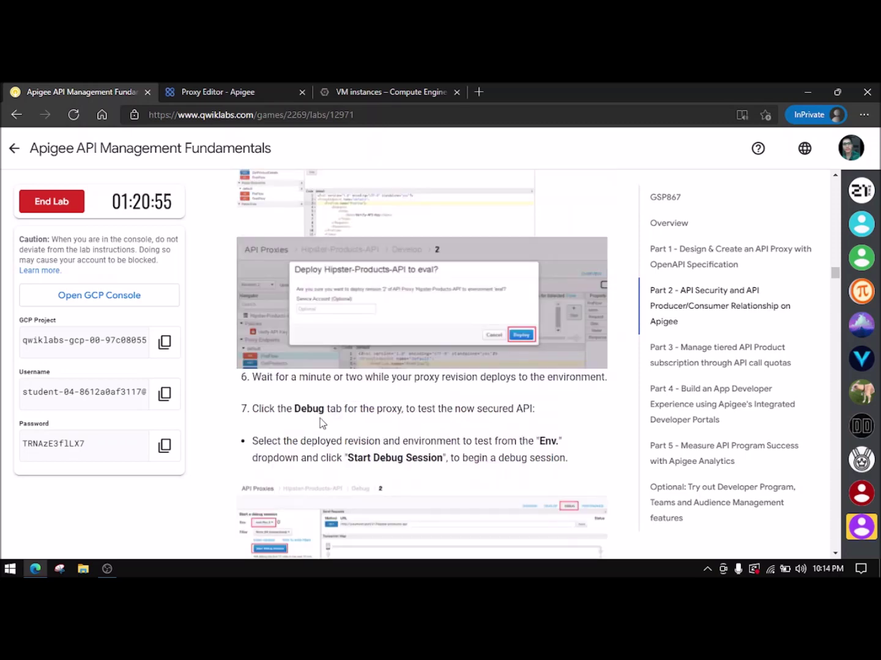
click(201, 92)
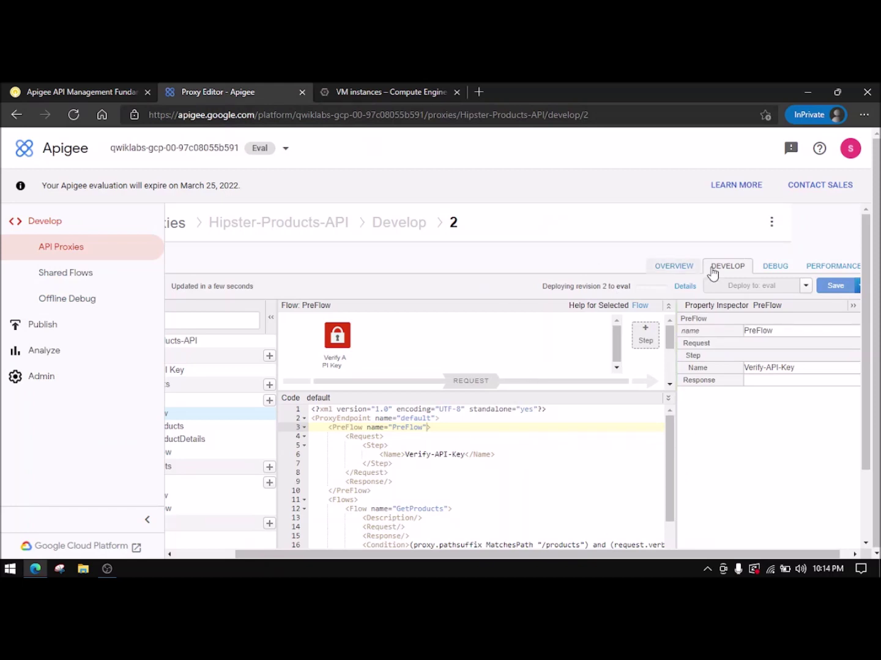
click(83, 91)
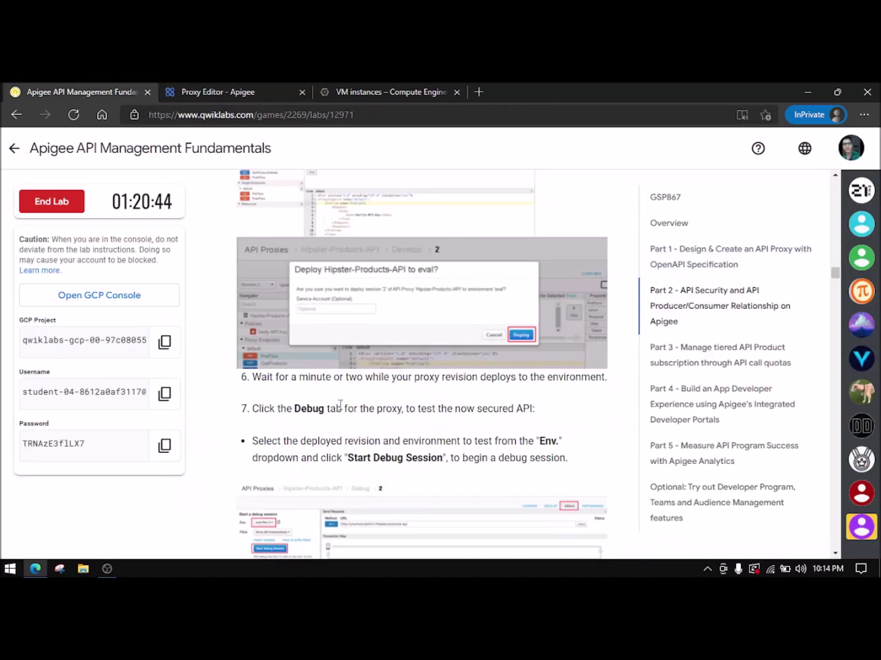
click(219, 92)
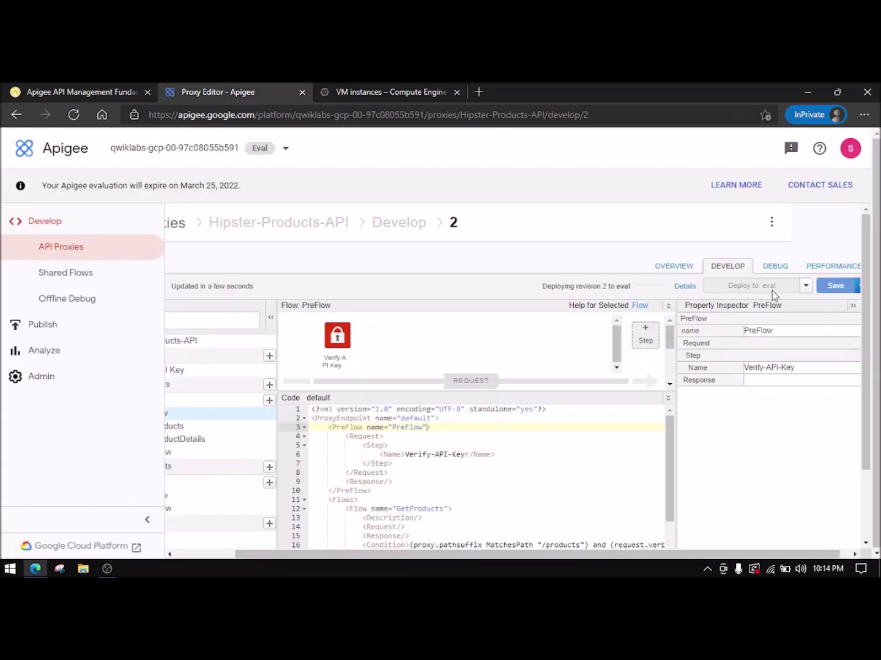
click(774, 266)
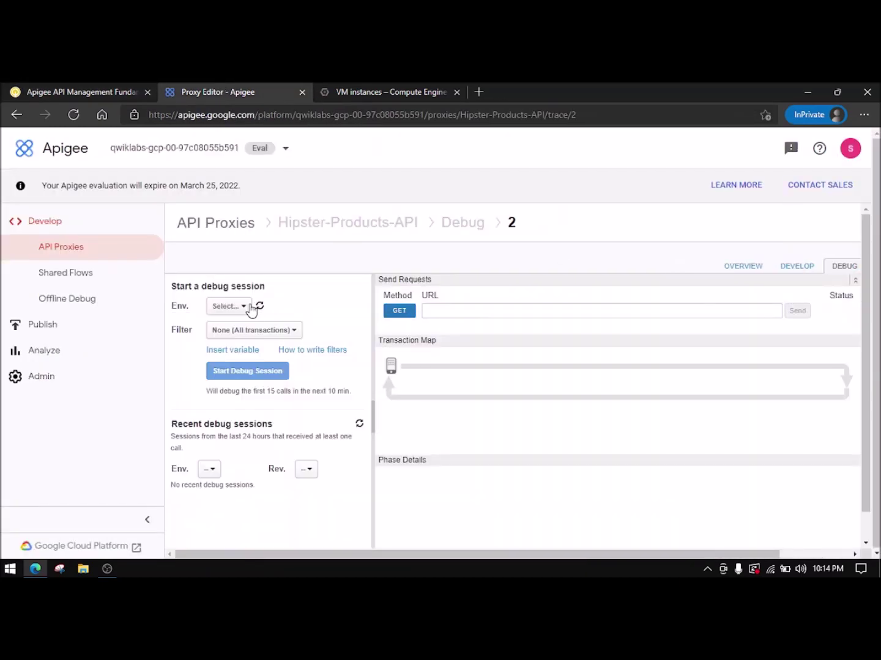
- Start a debug session against eval revision 2
click(250, 309)
click(248, 330)
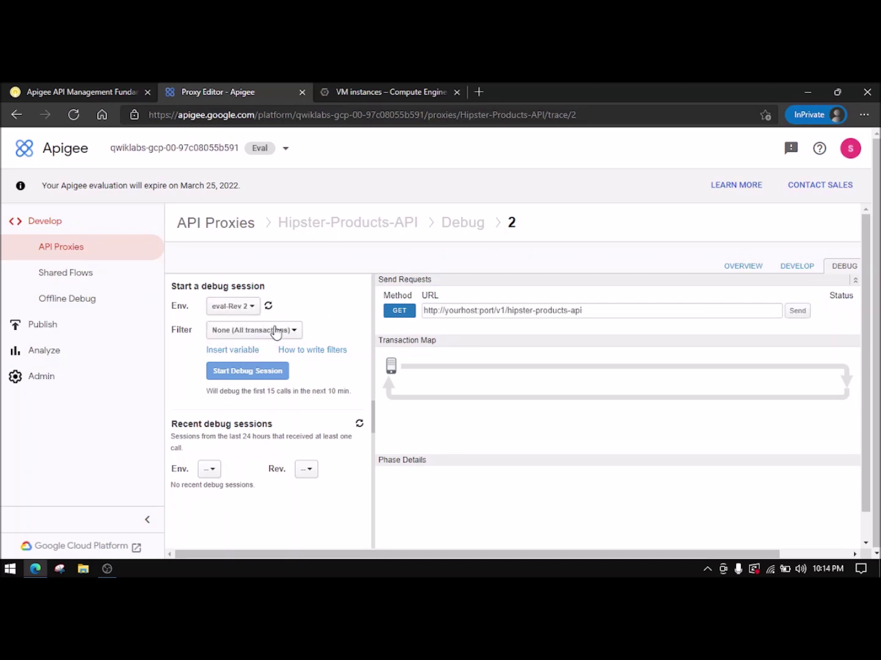
click(266, 371)
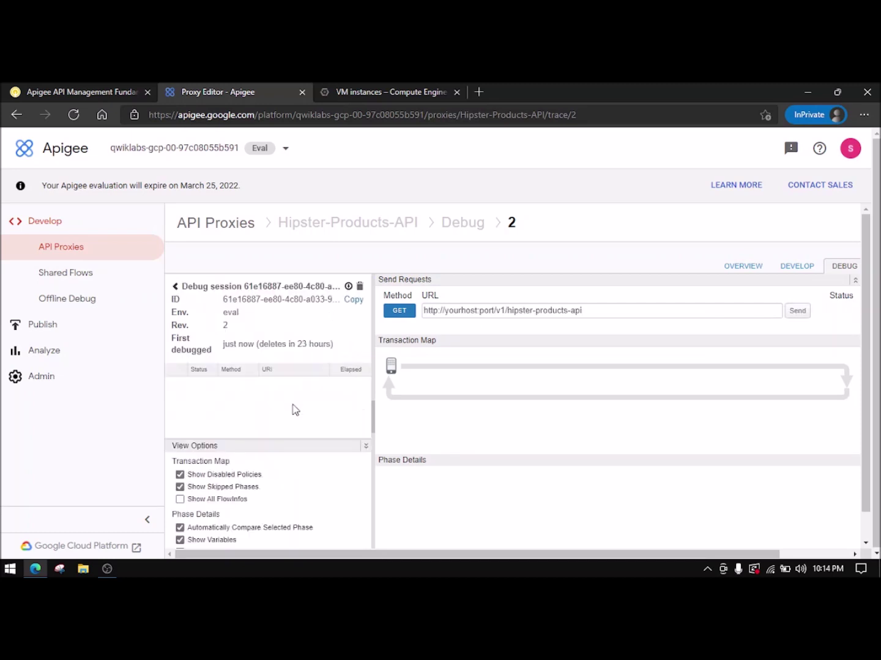
- Copy the curl test command from the lab instructions
click(93, 88)
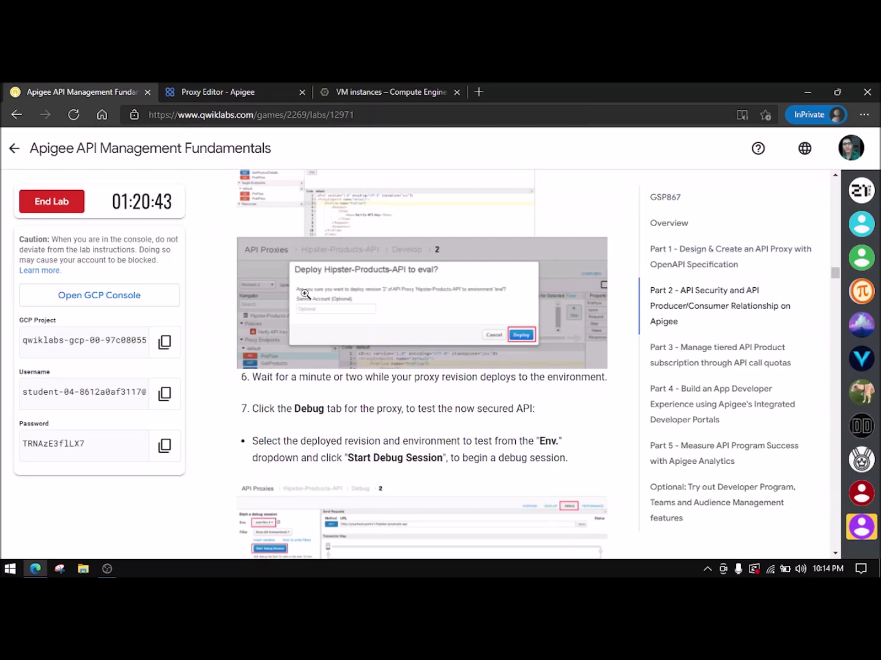
scroll(372, 337, down, 2)
scroll(390, 370, down, 3)
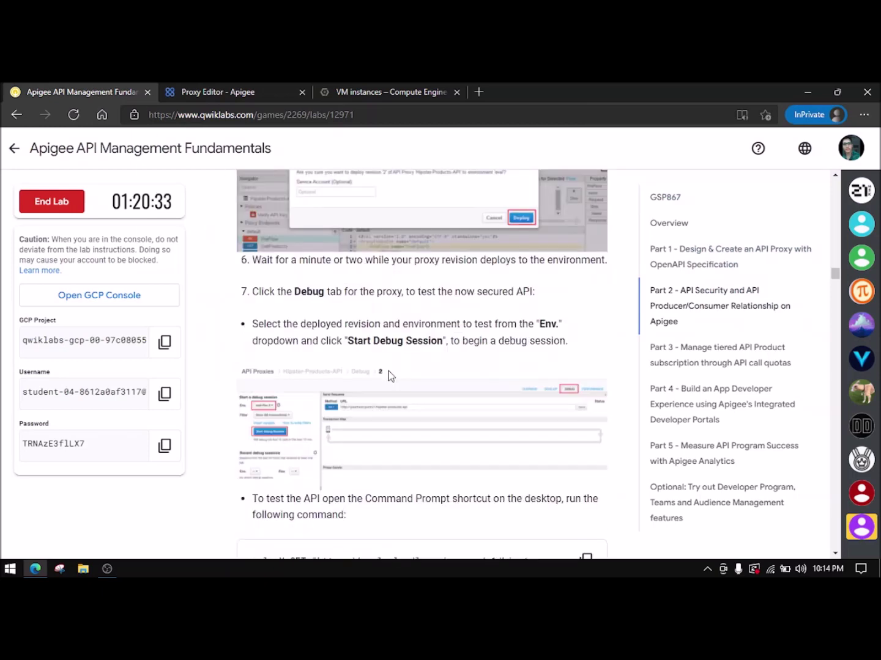
scroll(388, 372, down, 1)
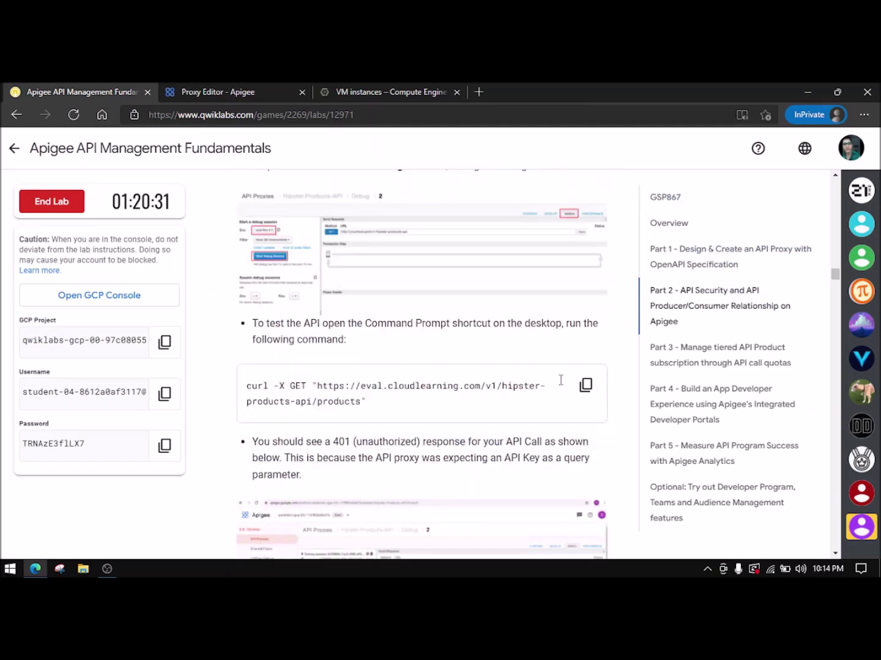
click(586, 385)
- Run the copied curl -X GET request in Cloud Shell; it fails to resolve eval.cloudlearning.com
click(385, 91)
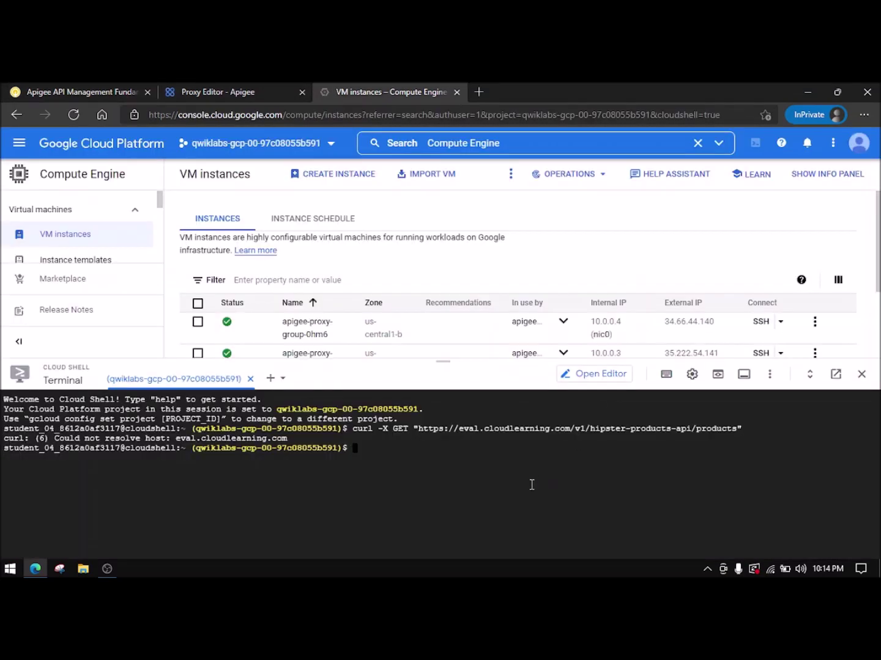
key(ctrl+v)
key(ctrl+c)
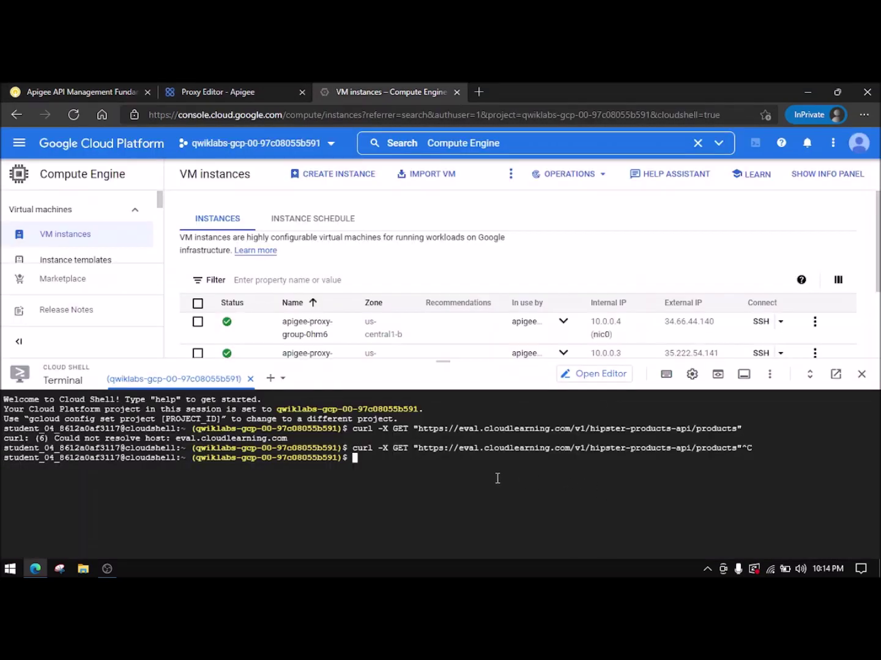
key(ctrl+v)
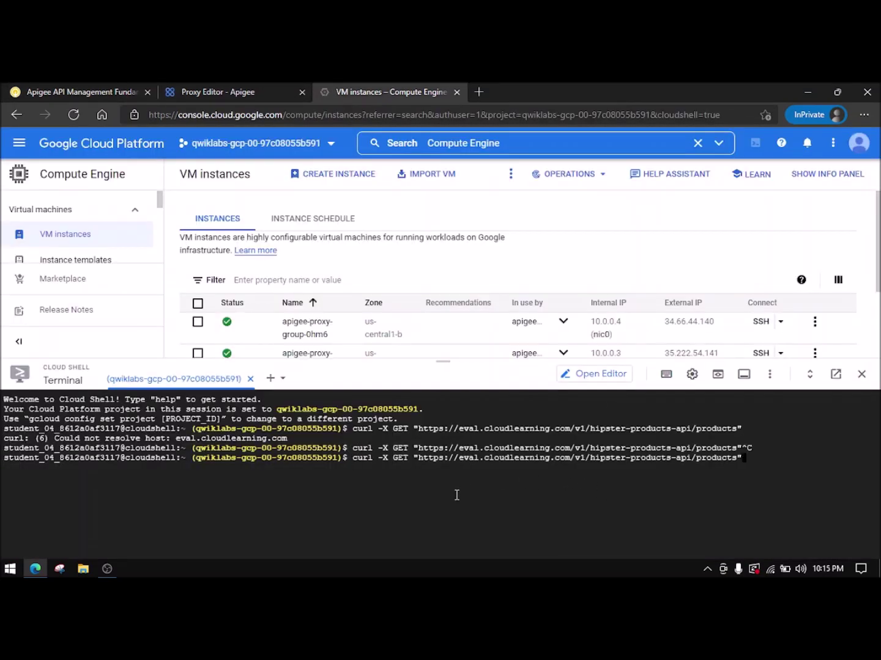
key(Return)
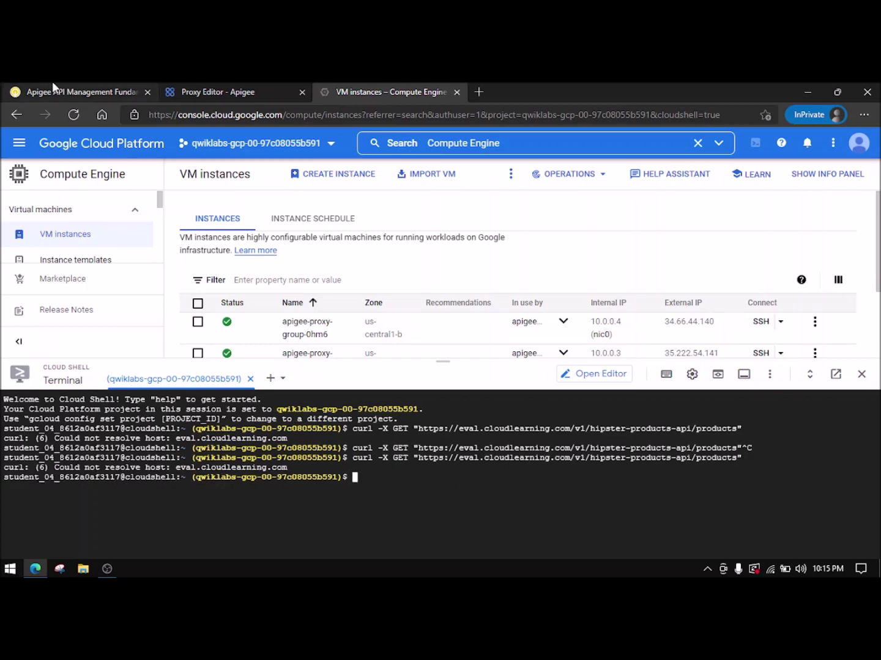
- Scroll the lab instructions to the Create API Product section
click(46, 90)
scroll(440, 422, down, 3)
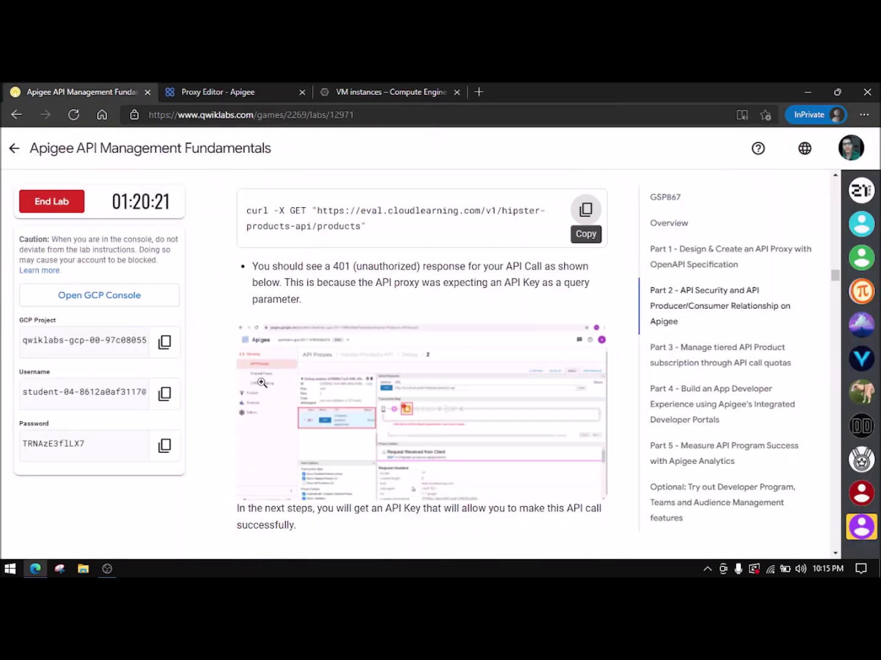
scroll(318, 350, down, 1)
scroll(318, 350, down, 4)
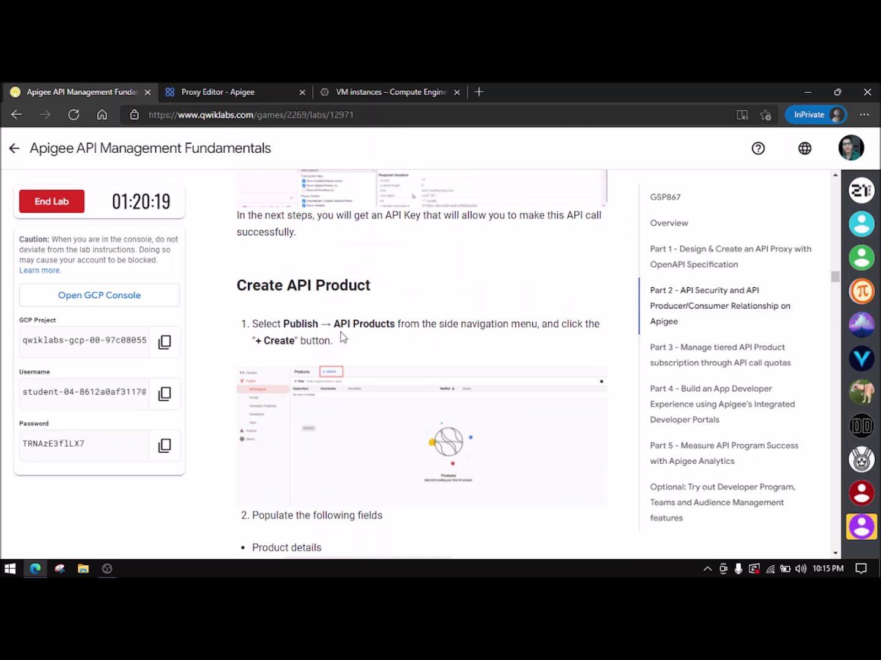
- Go to Publish > API Products and start a new API product
click(187, 85)
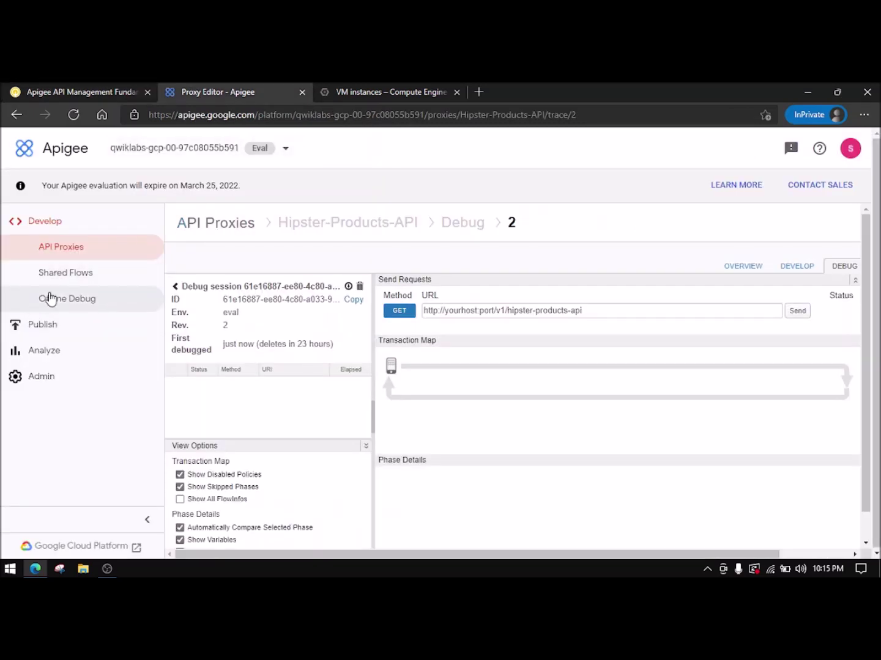
click(79, 329)
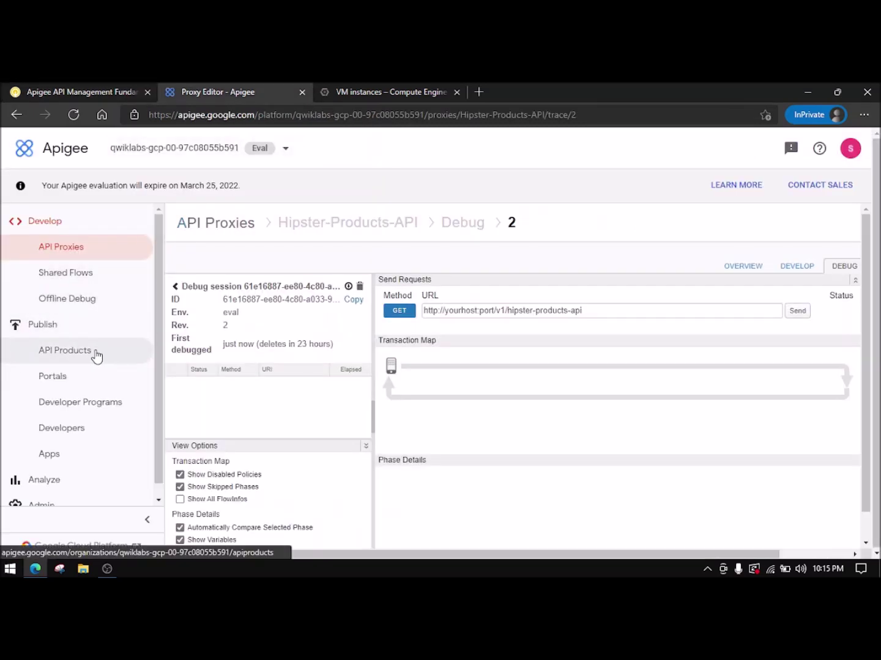
click(96, 354)
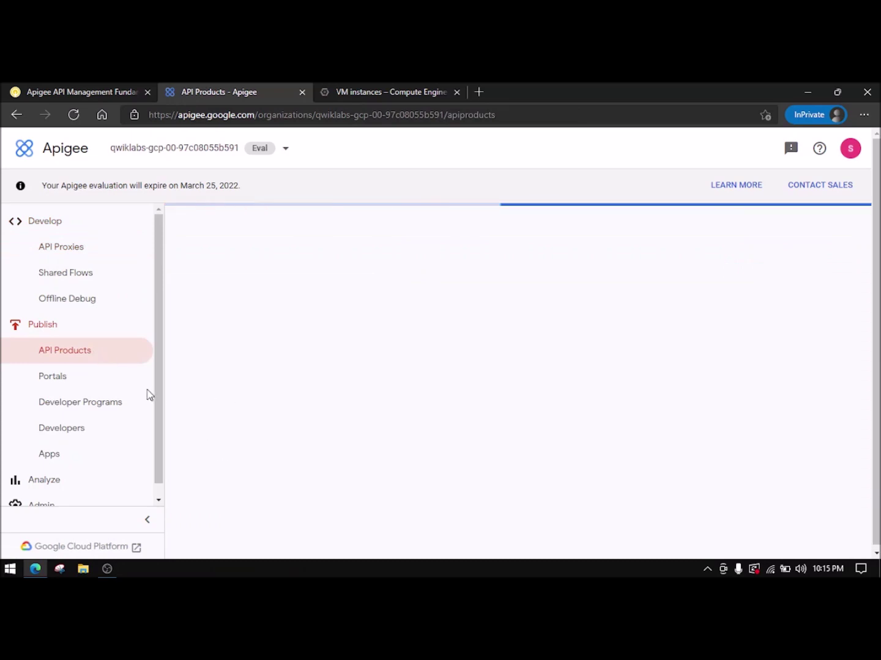
click(50, 88)
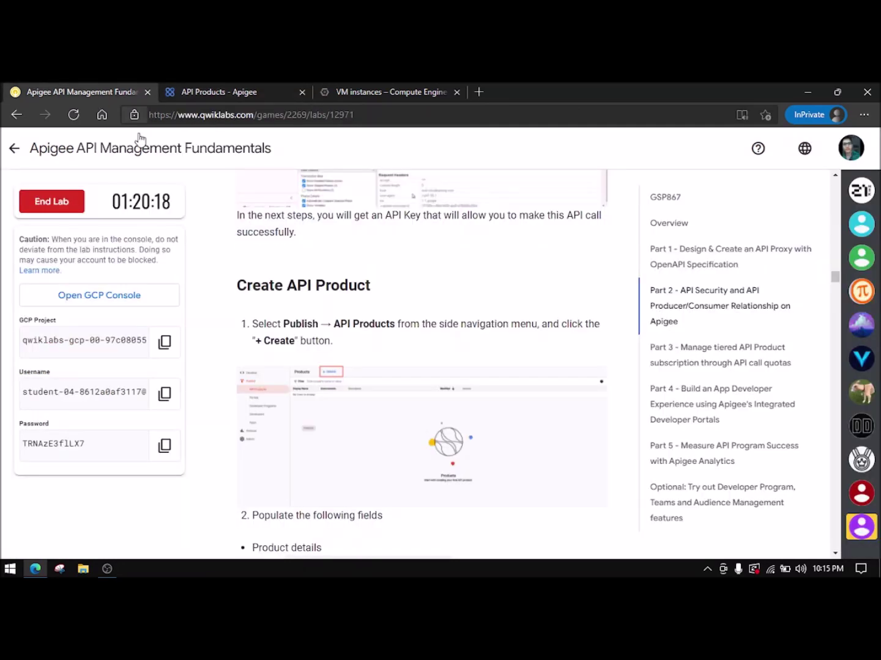
click(234, 87)
click(290, 225)
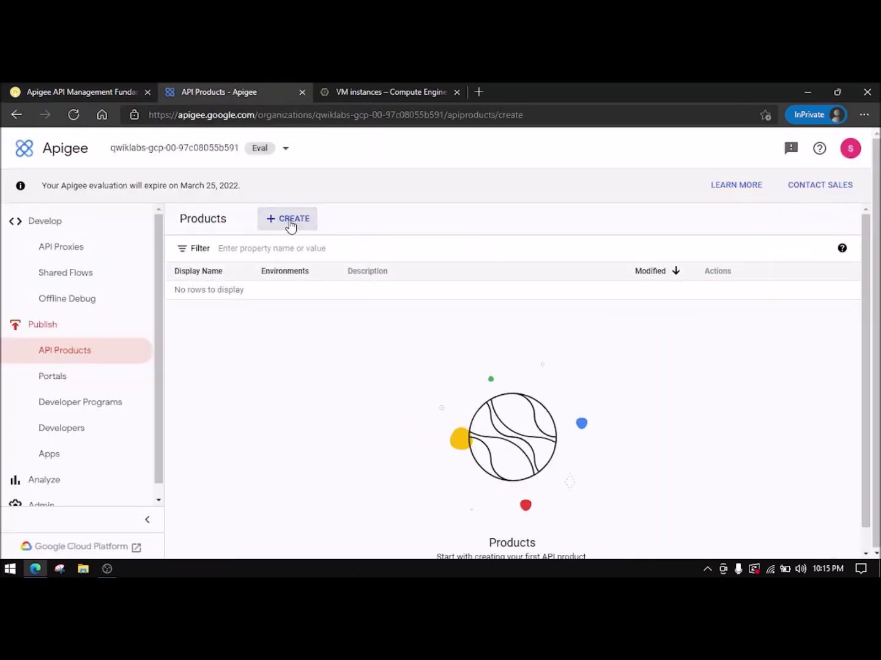
- Set the product Name to Hipster-Products-API-Product and fill Display Name from the lab
click(62, 91)
scroll(339, 409, down, 4)
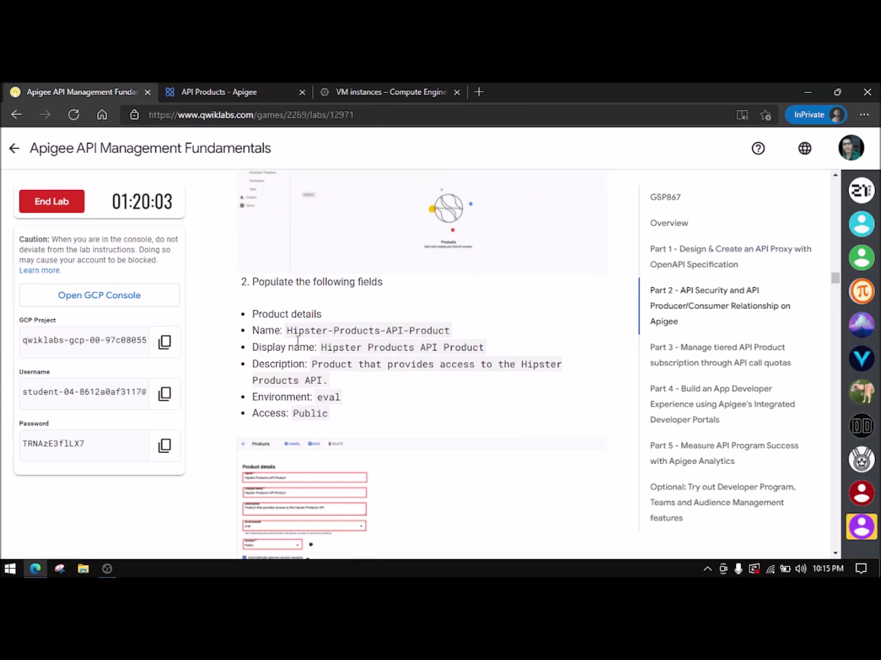
drag(289, 331, 450, 330)
key(ctrl+c)
click(190, 92)
click(283, 311)
key(ctrl+v)
click(107, 91)
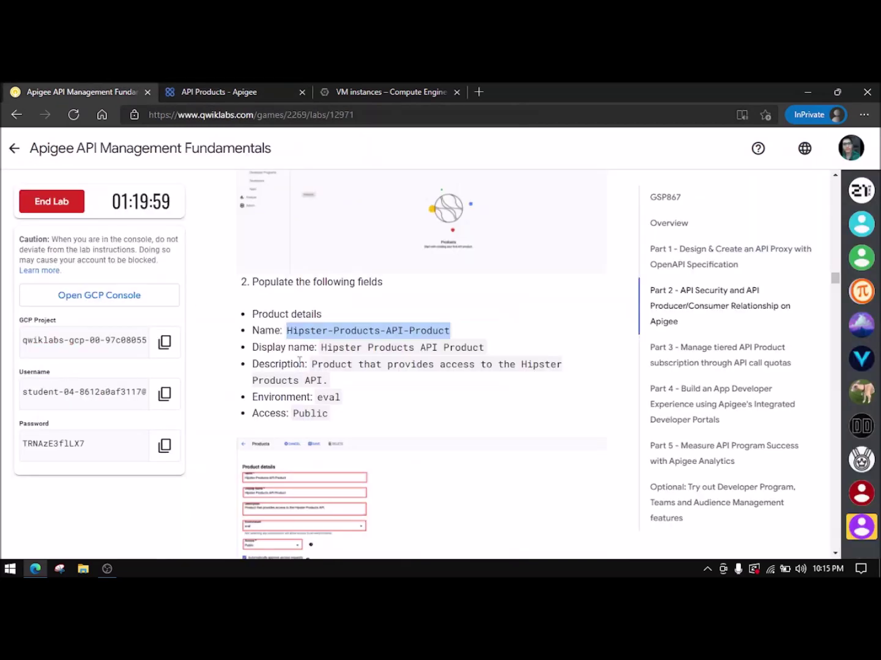
drag(321, 347, 481, 349)
click(218, 86)
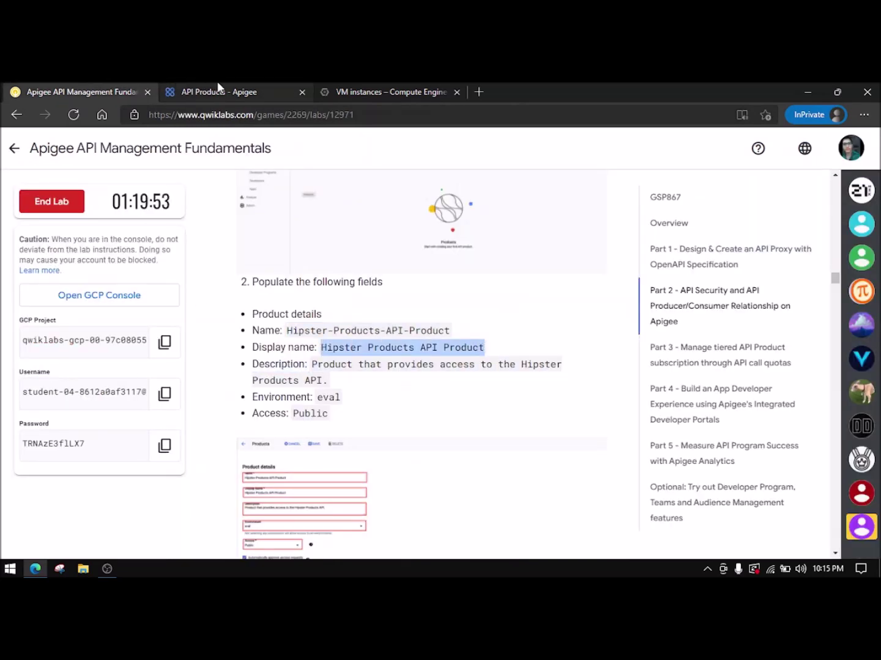
click(217, 86)
click(278, 345)
key(ctrl+v)
- Paste the Hipster Products API description into the Description field
click(85, 90)
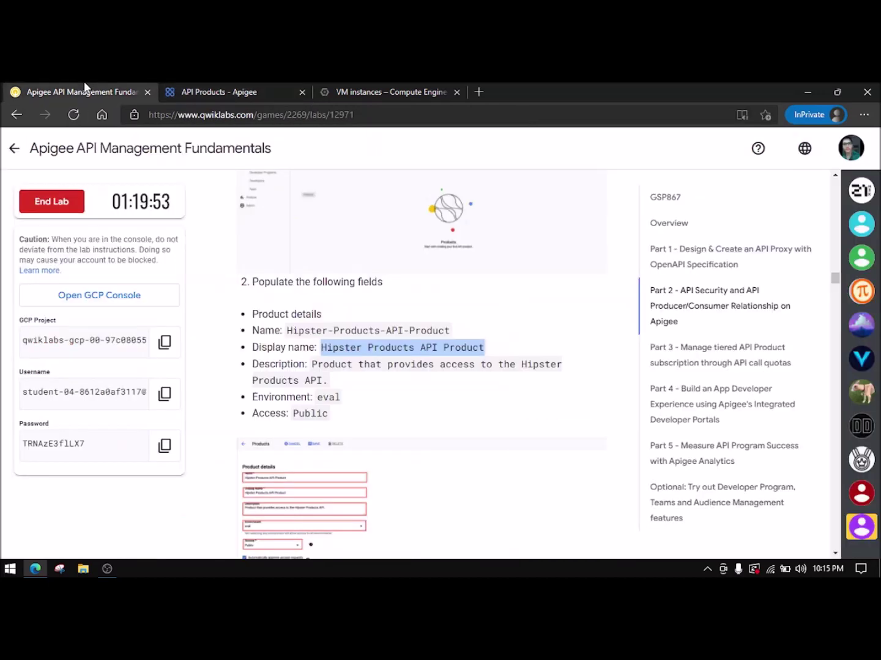
drag(312, 364, 324, 378)
key(ctrl+c)
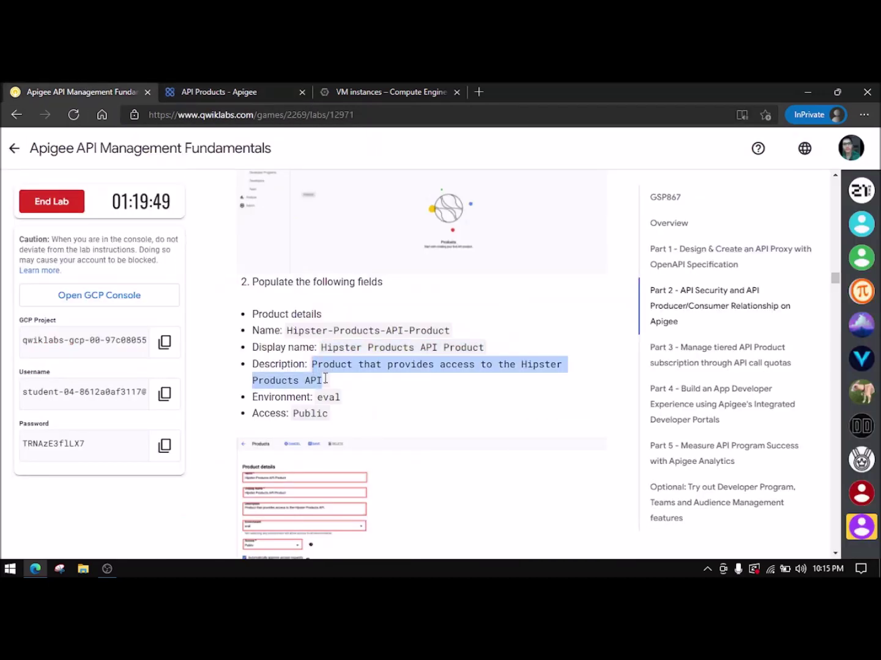
click(165, 91)
click(260, 392)
key(ctrl+v)
- Select the eval environment and set product access to Public
click(25, 85)
click(208, 91)
click(263, 388)
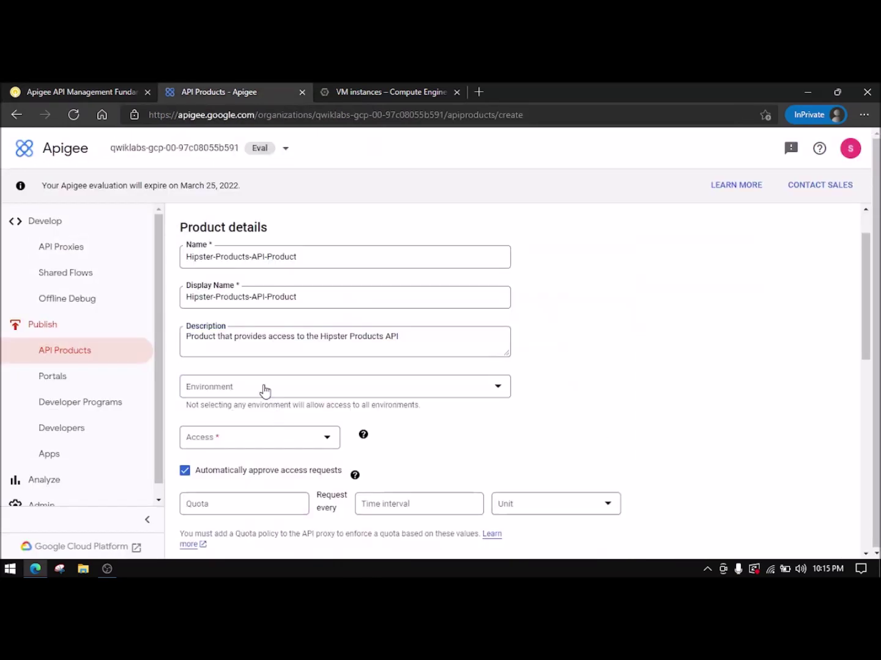
click(228, 404)
click(256, 449)
click(242, 444)
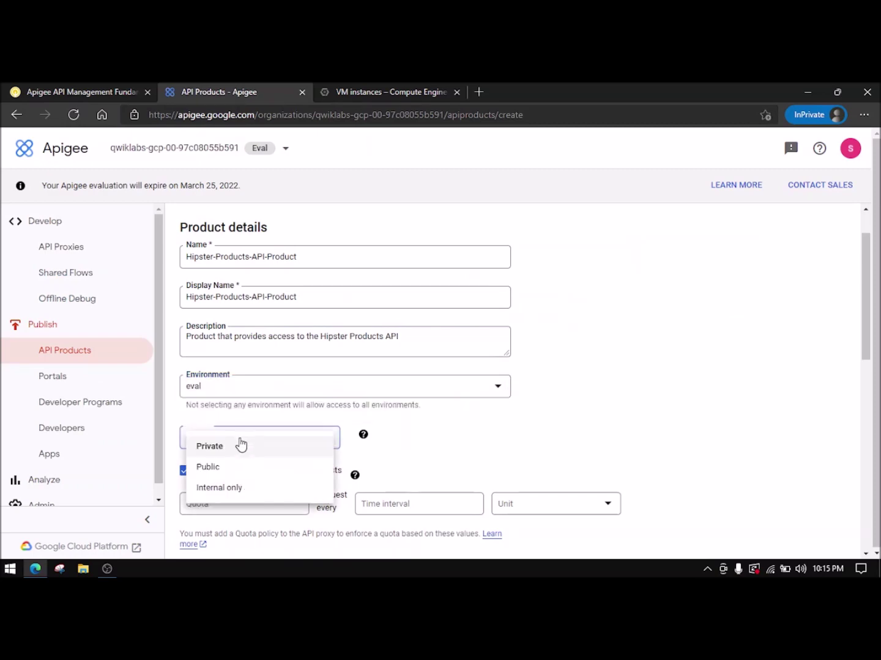
click(215, 467)
scroll(265, 410, down, 3)
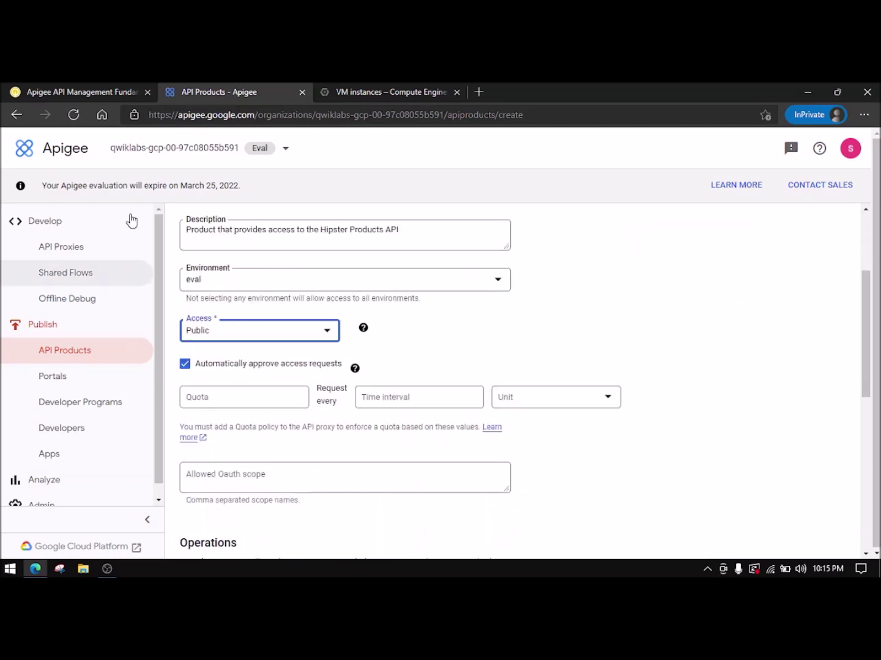
- Recheck the lab's product settings and scroll the form down toward Operations
click(91, 91)
scroll(356, 442, down, 10)
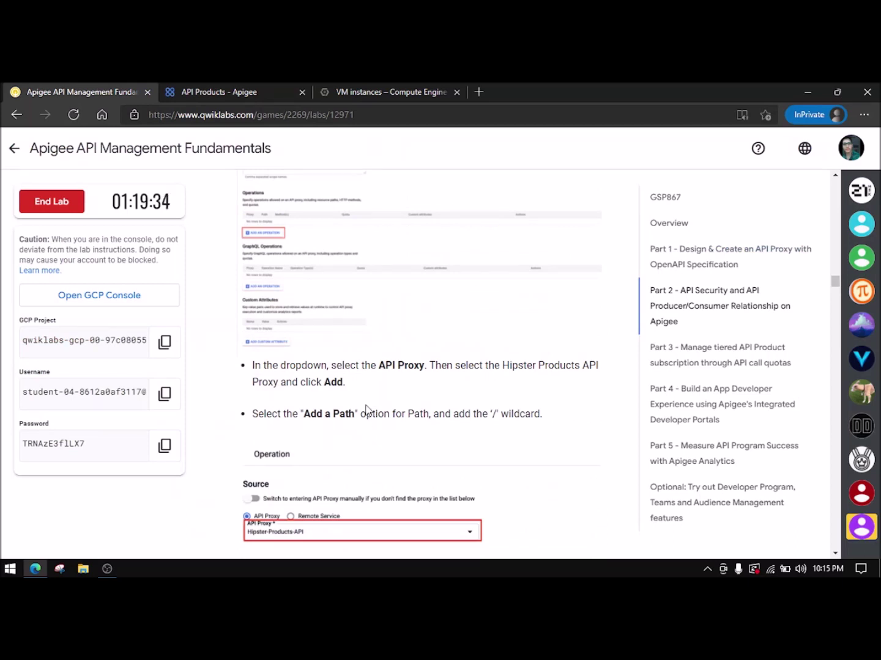
scroll(381, 382, up, 1)
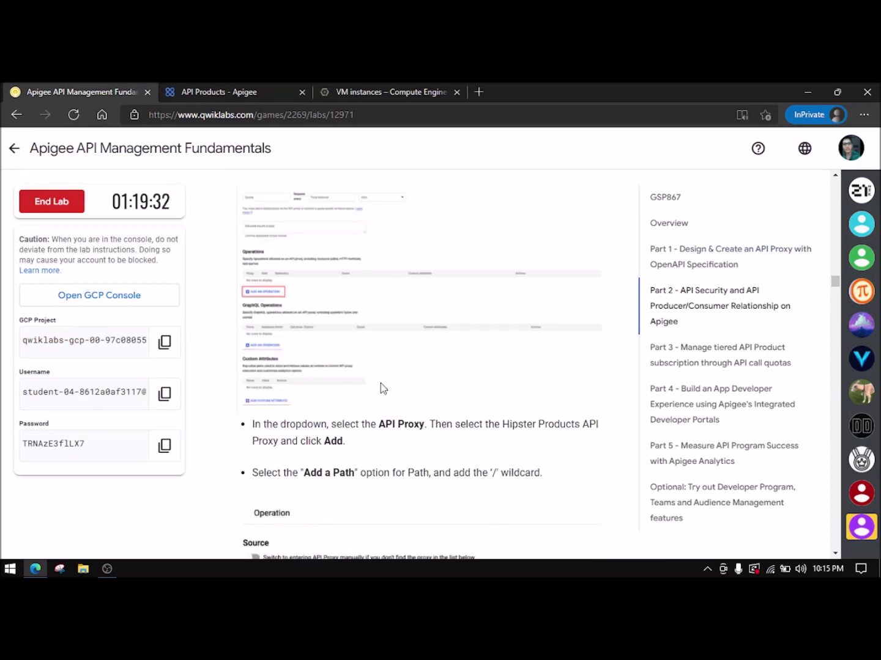
scroll(304, 408, up, 2)
scroll(305, 410, down, 1)
scroll(305, 411, up, 3)
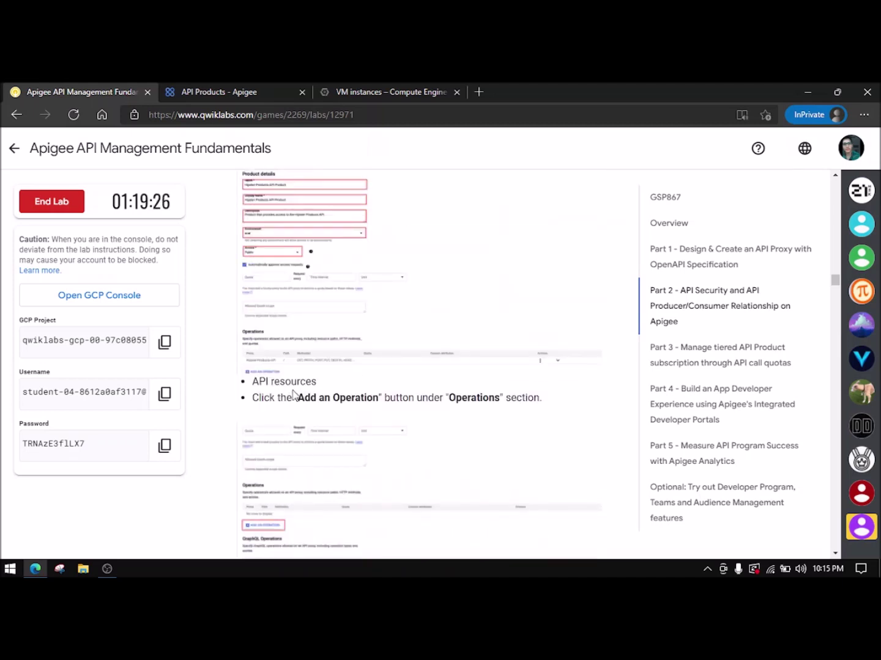
click(238, 91)
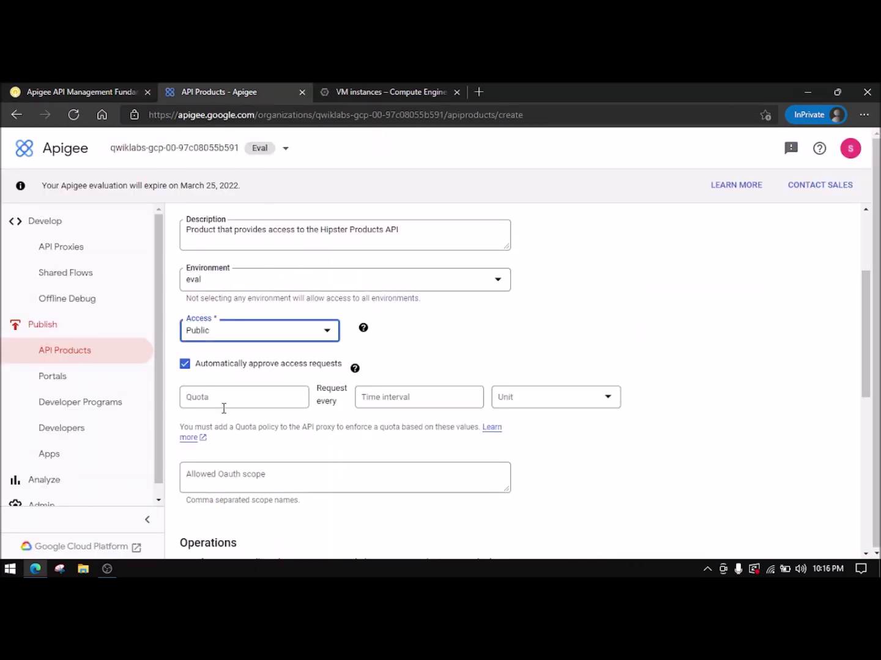
scroll(224, 408, down, 3)
scroll(225, 444, down, 1)
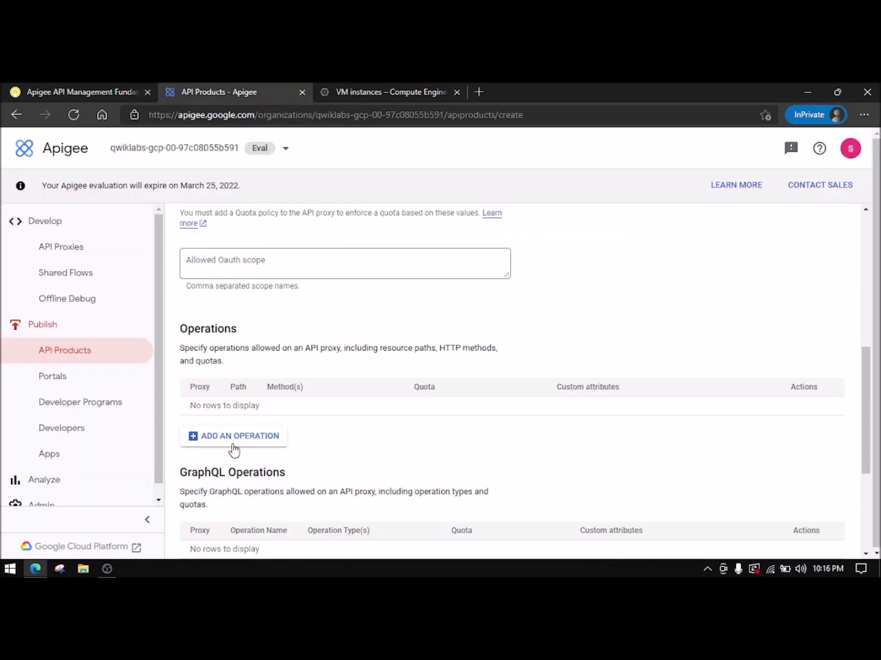
- Add a new operation to the API product using the Hipster-Products-API proxy
click(246, 439)
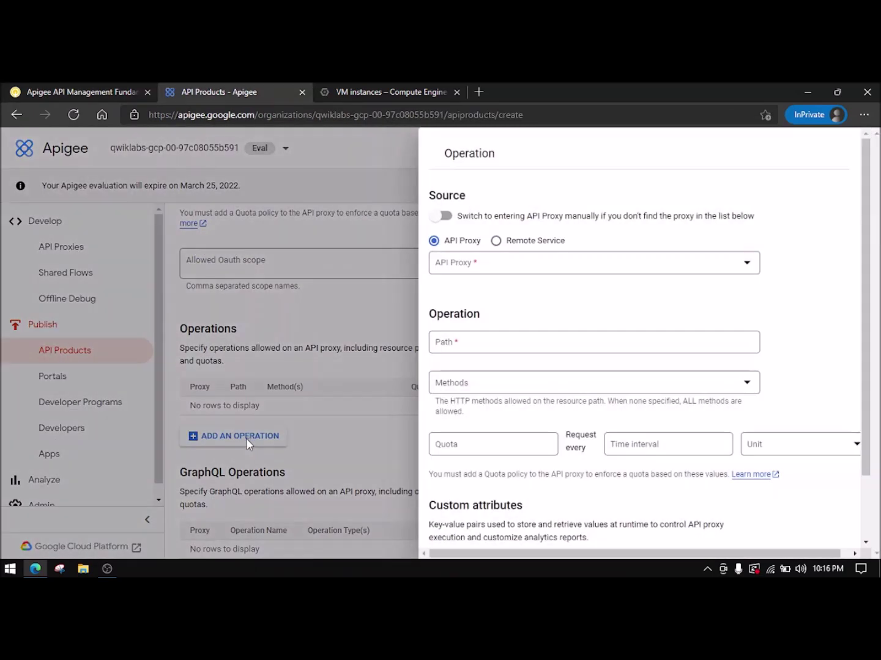
click(471, 269)
click(496, 295)
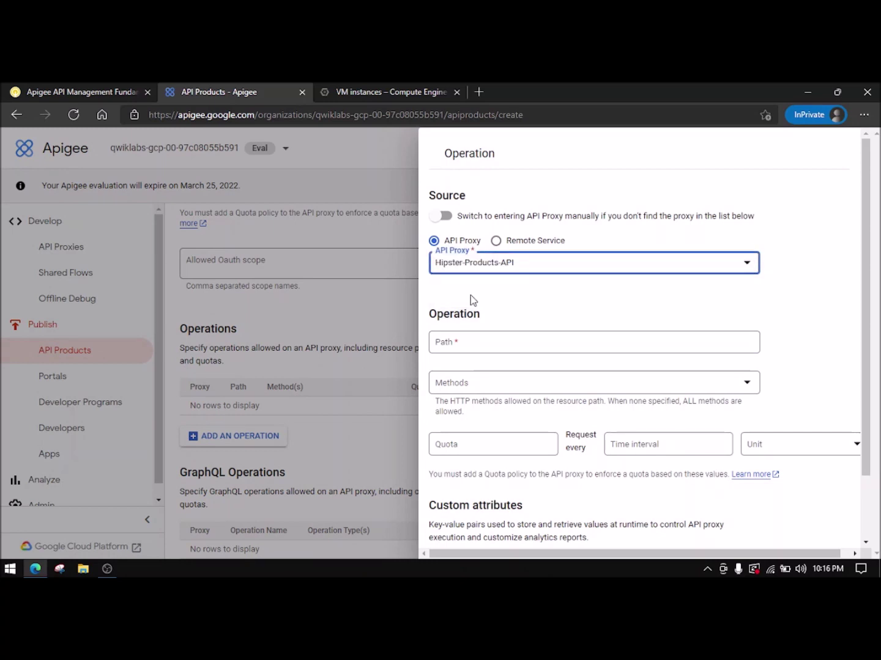
click(514, 269)
click(497, 295)
- Set the operation's path to /, checking the lab instructions
click(130, 91)
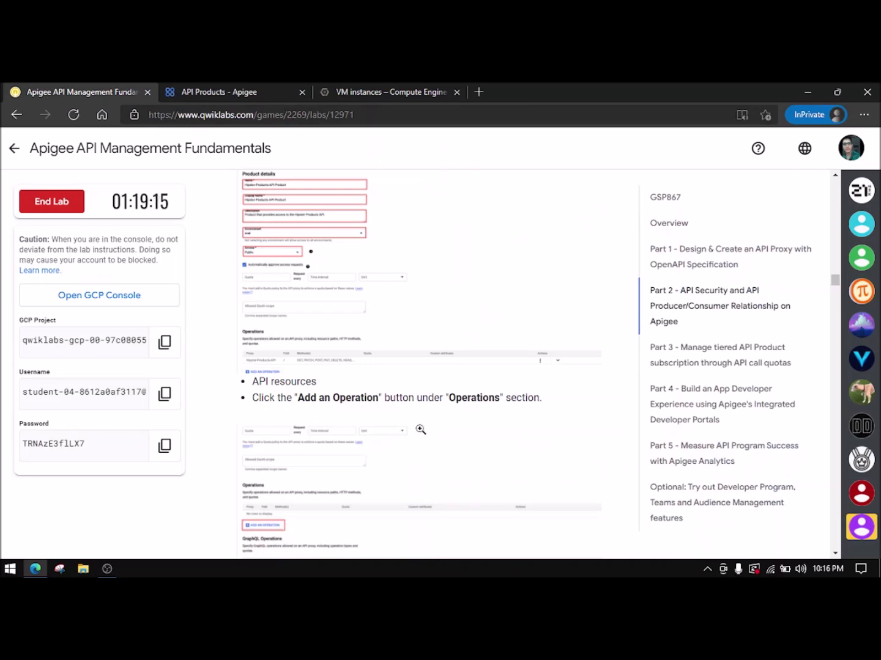
scroll(325, 416, down, 4)
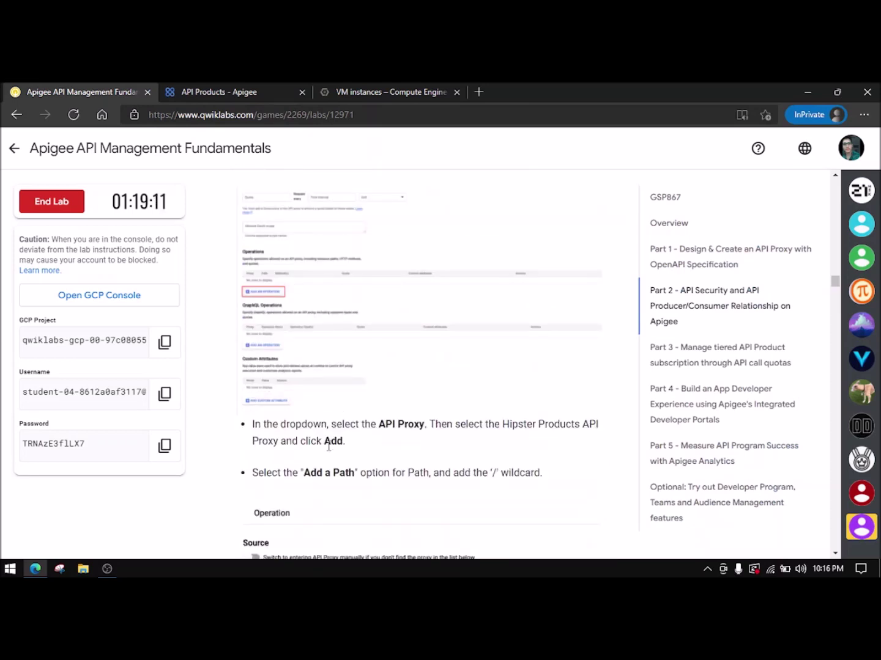
scroll(330, 445, down, 1)
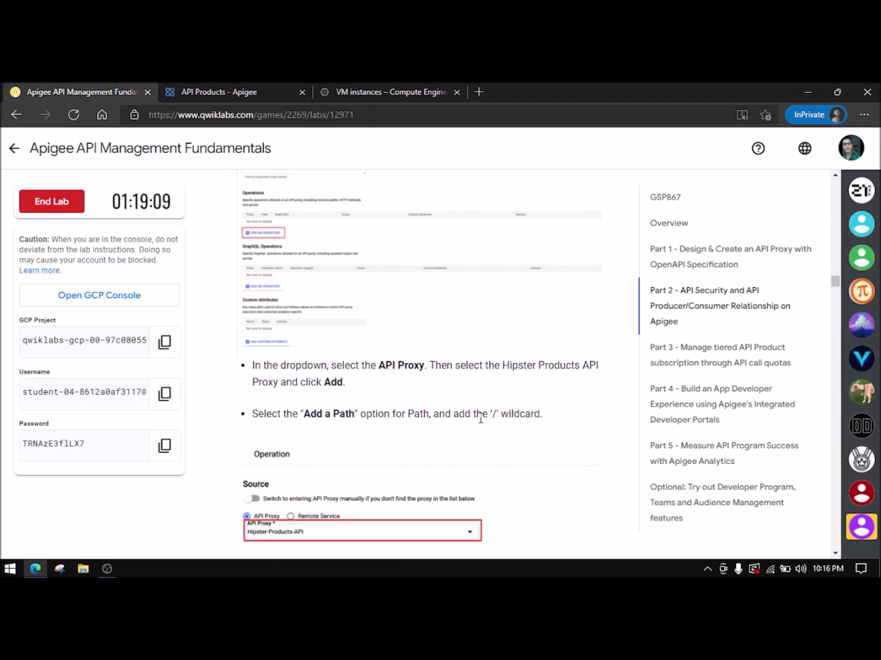
click(267, 91)
click(507, 347)
text(/)
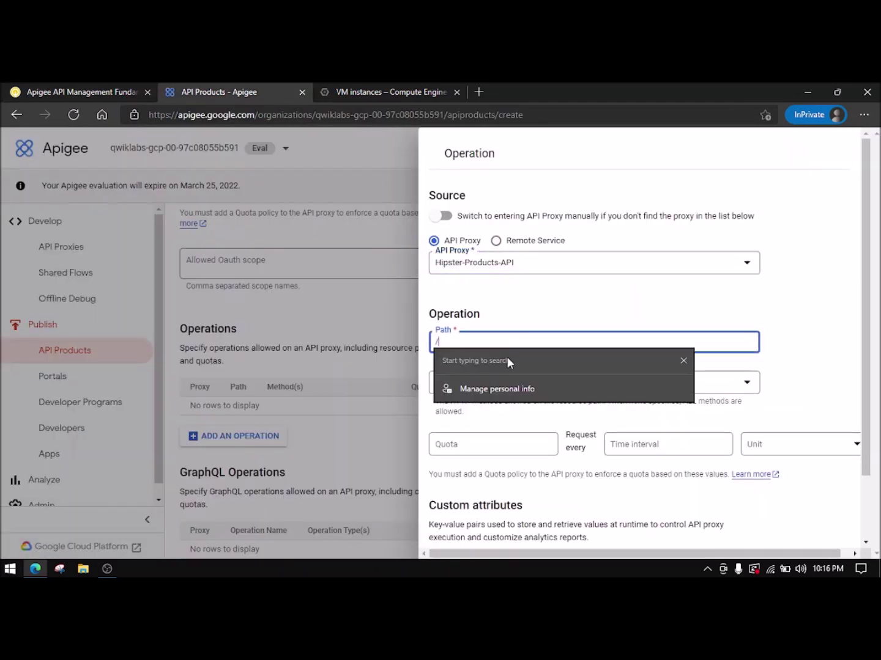
- Save the Hipster-Products-API operation to the API product
click(95, 91)
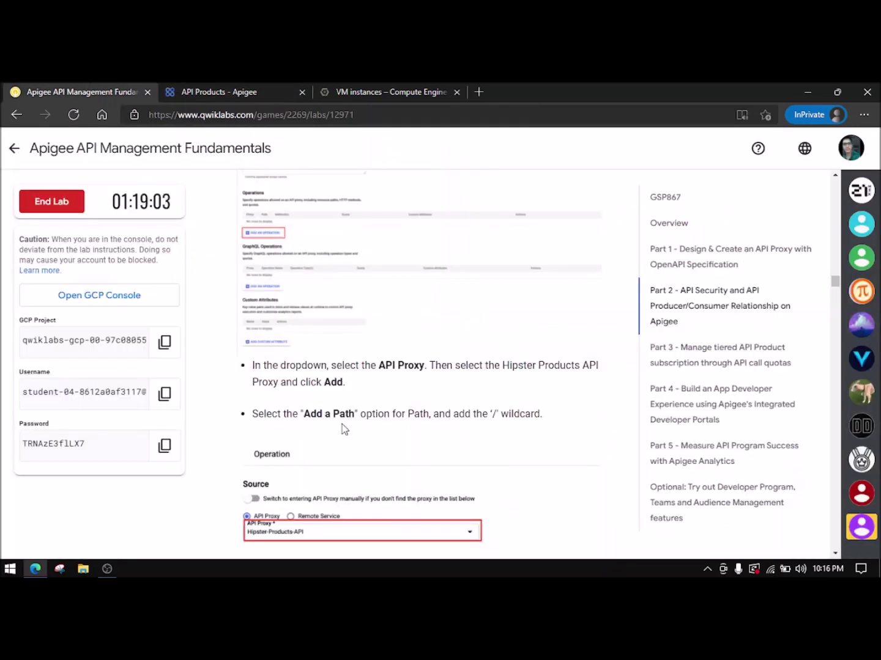
scroll(322, 429, down, 1)
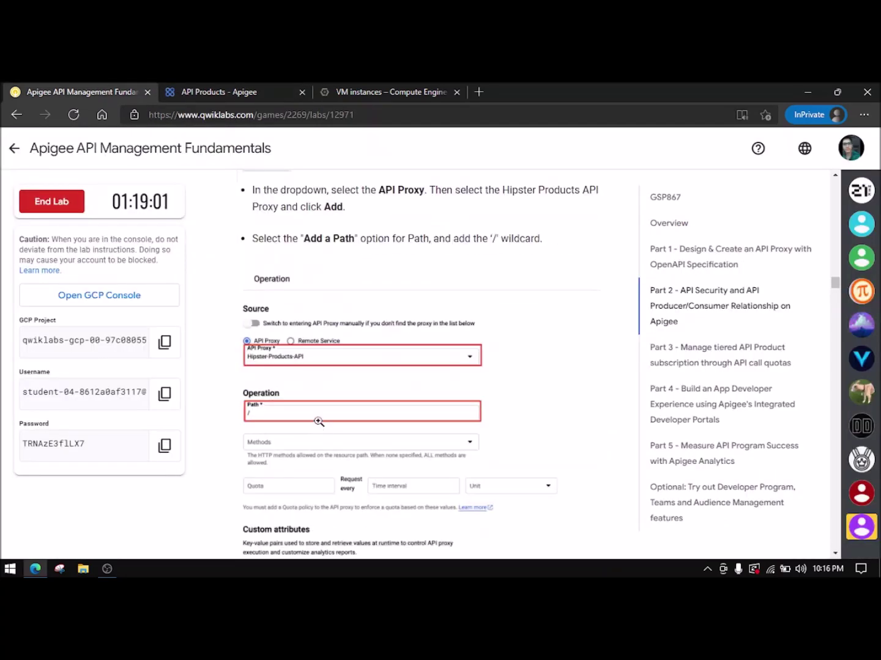
scroll(318, 421, down, 7)
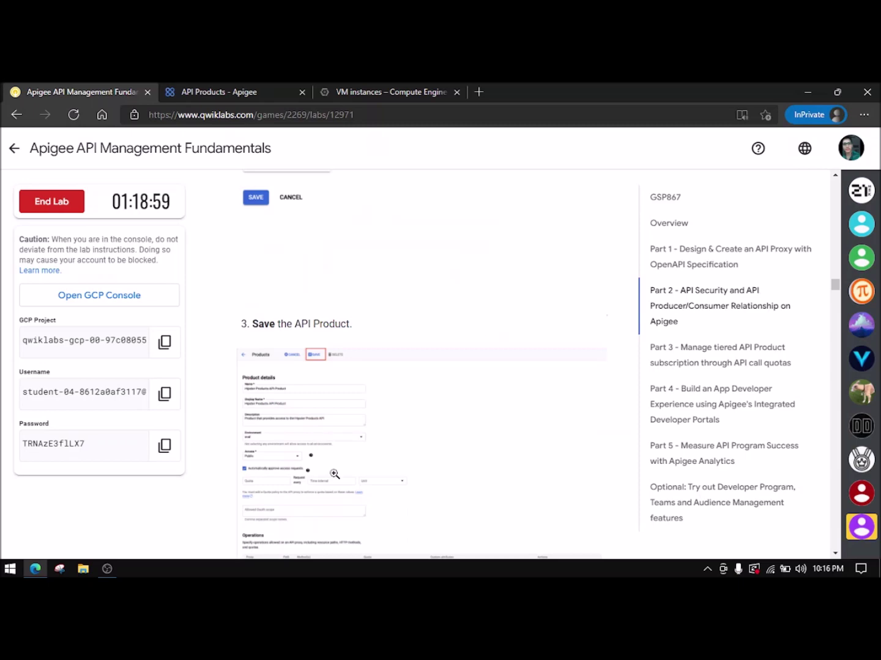
click(201, 92)
scroll(550, 415, down, 1)
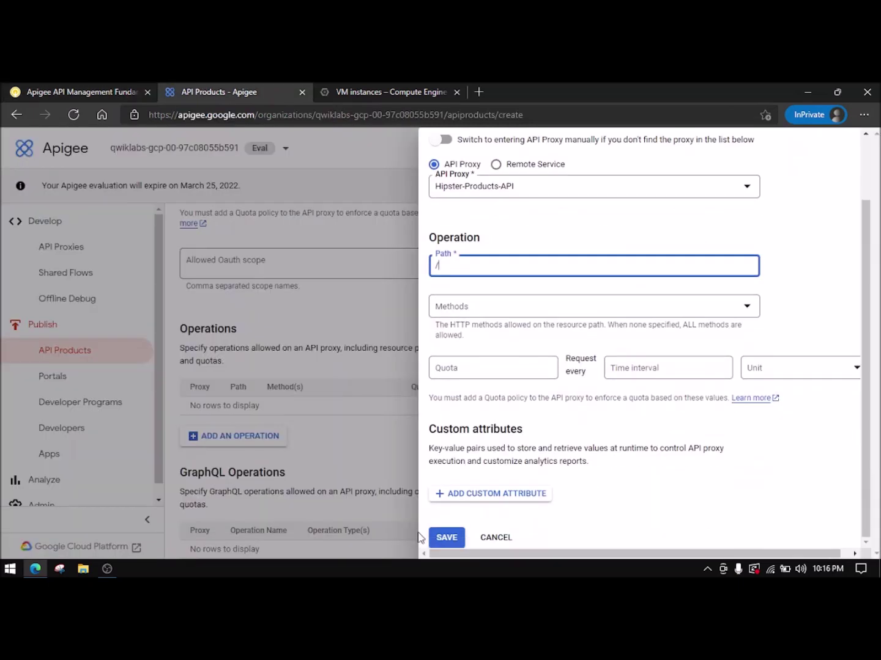
click(443, 537)
- Go to the Developers list after reviewing the next lab instruction
click(80, 89)
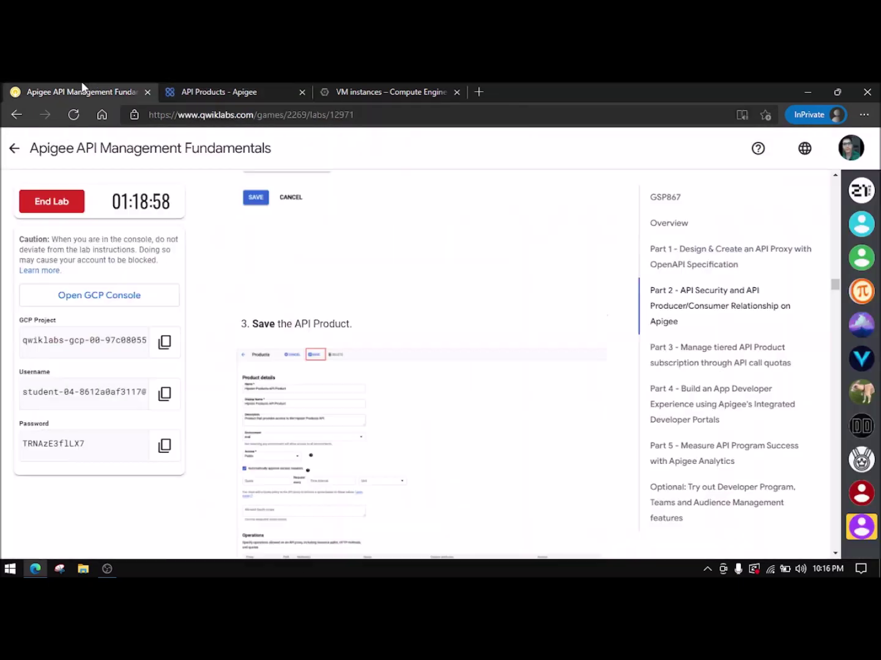
scroll(381, 367, down, 5)
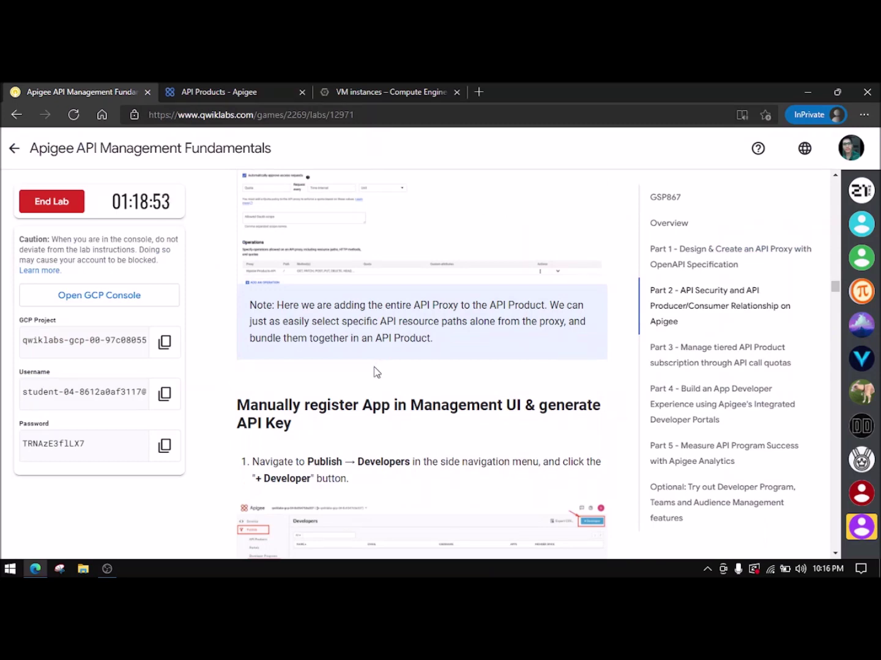
scroll(380, 372, down, 2)
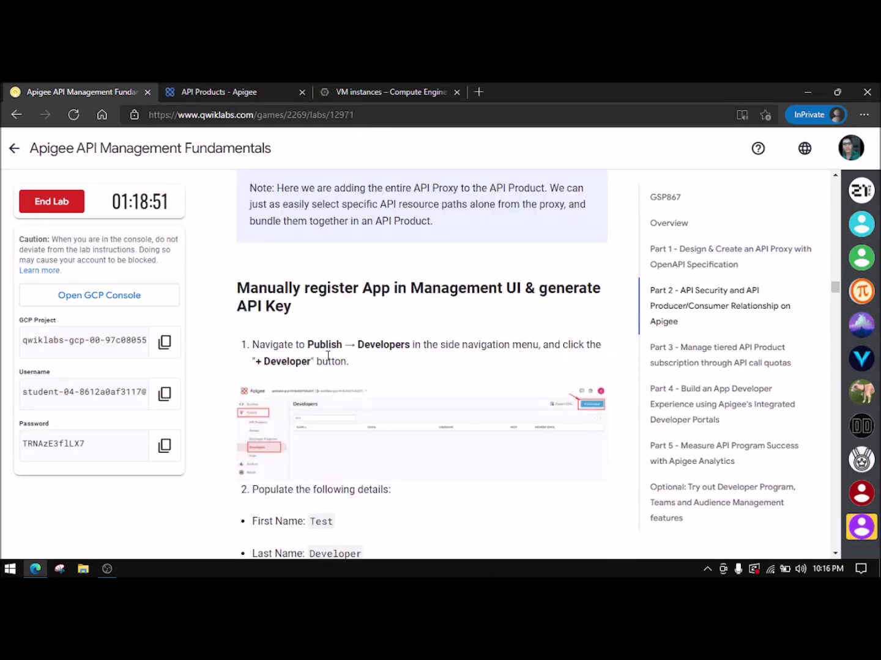
click(266, 98)
scroll(399, 395, down, 3)
scroll(399, 397, up, 3)
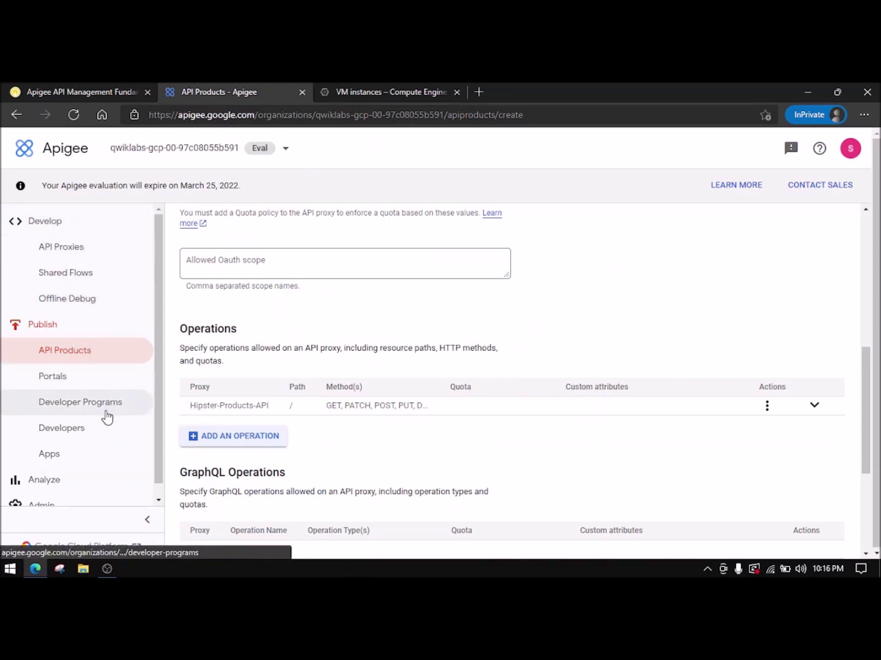
click(92, 433)
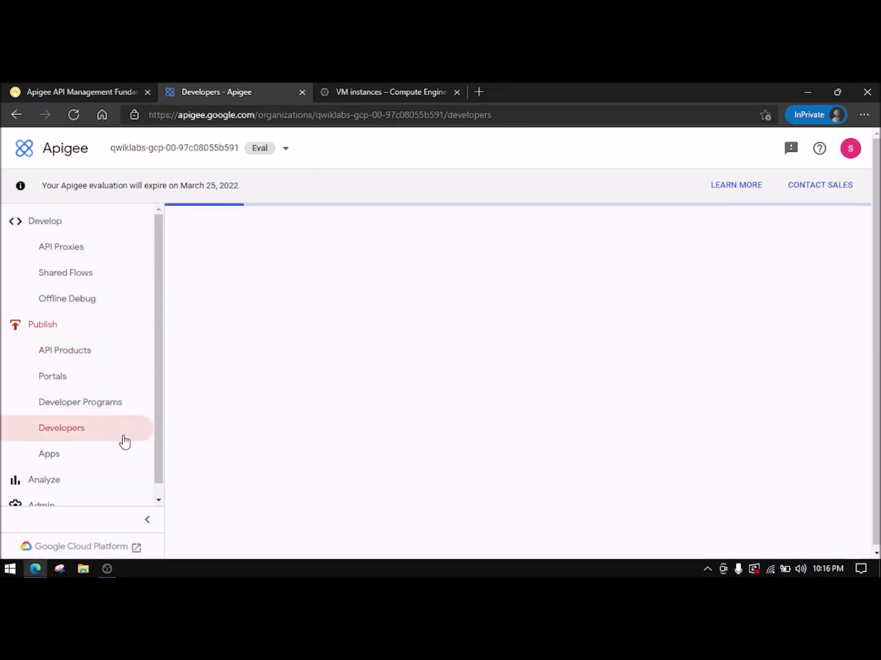
- Start creating a new developer from the Apigee Developers page
click(104, 88)
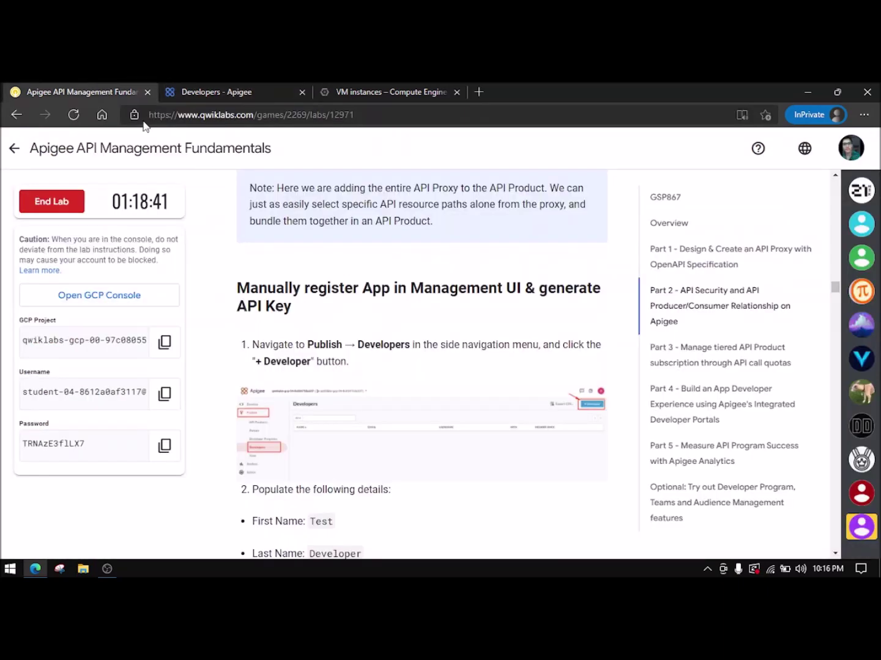
scroll(391, 431, down, 1)
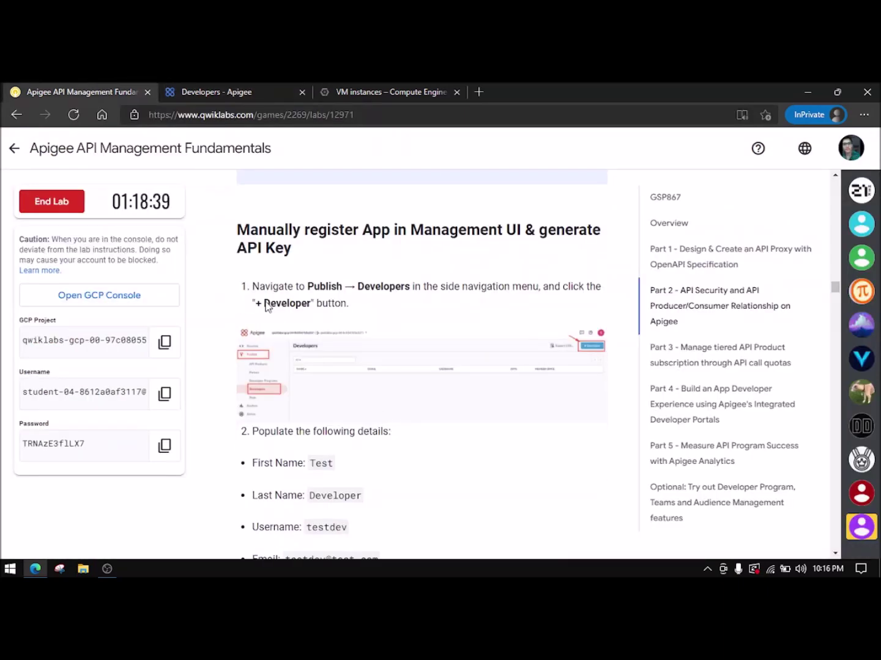
click(245, 93)
click(805, 226)
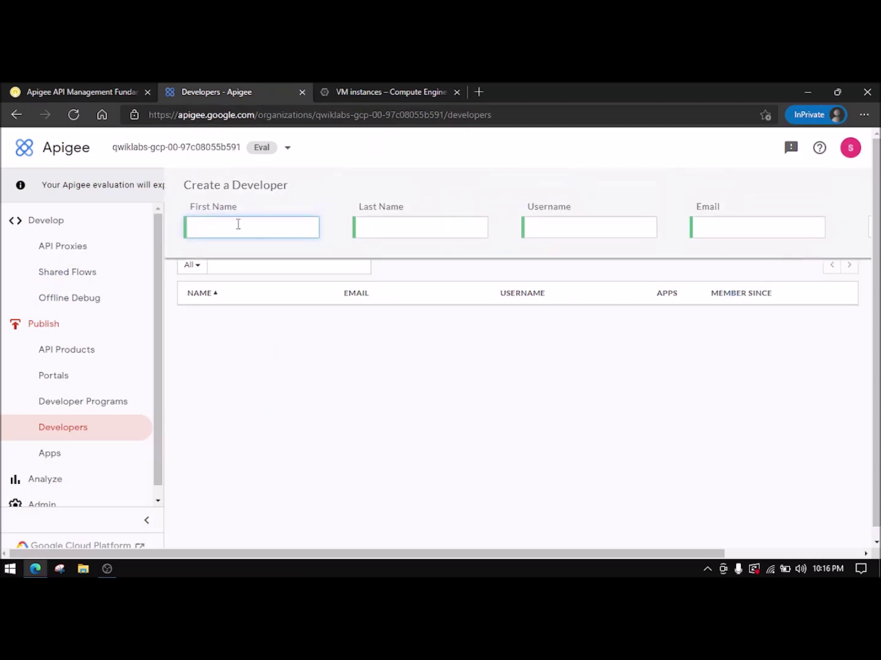
- Copy the lab's first and last name into the developer's name fields
click(58, 91)
scroll(318, 317, down, 3)
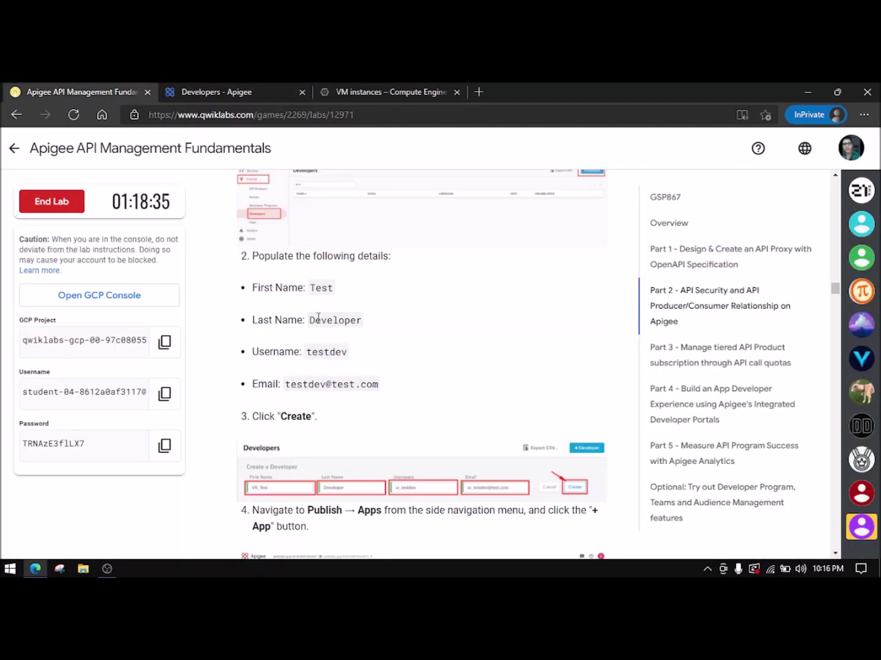
double_click(319, 289)
key(ctrl+c)
click(239, 91)
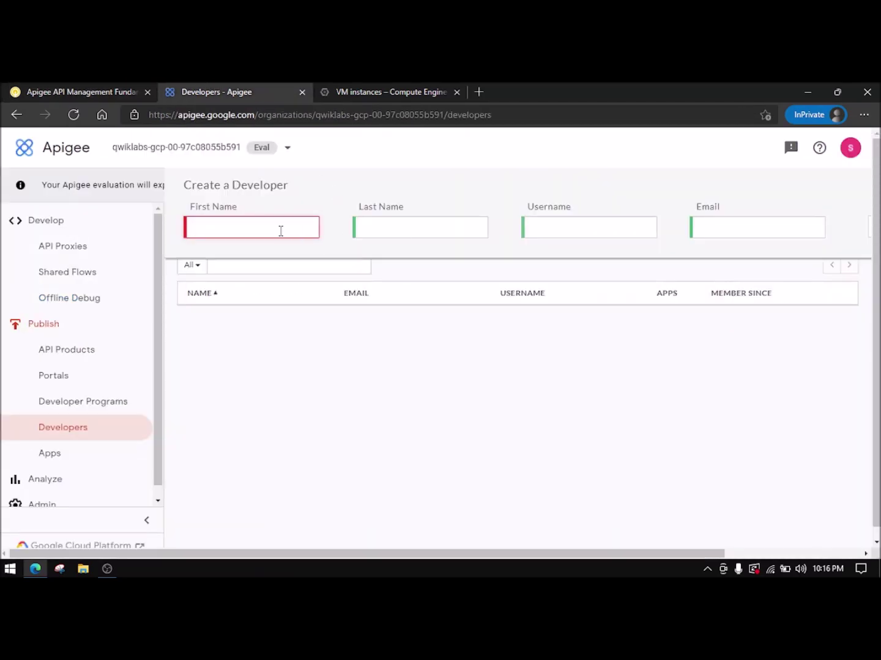
key(ctrl+v)
click(57, 92)
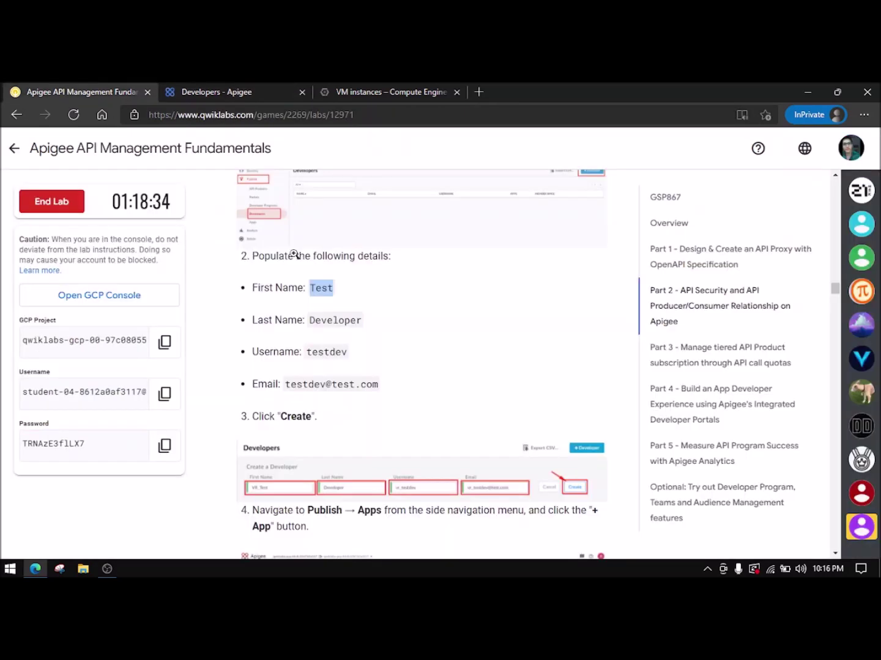
double_click(313, 322)
key(ctrl+c)
click(291, 88)
click(393, 227)
key(ctrl+v)
- Copy the lab's username and e-mail into the developer's Username and Email fields
click(89, 90)
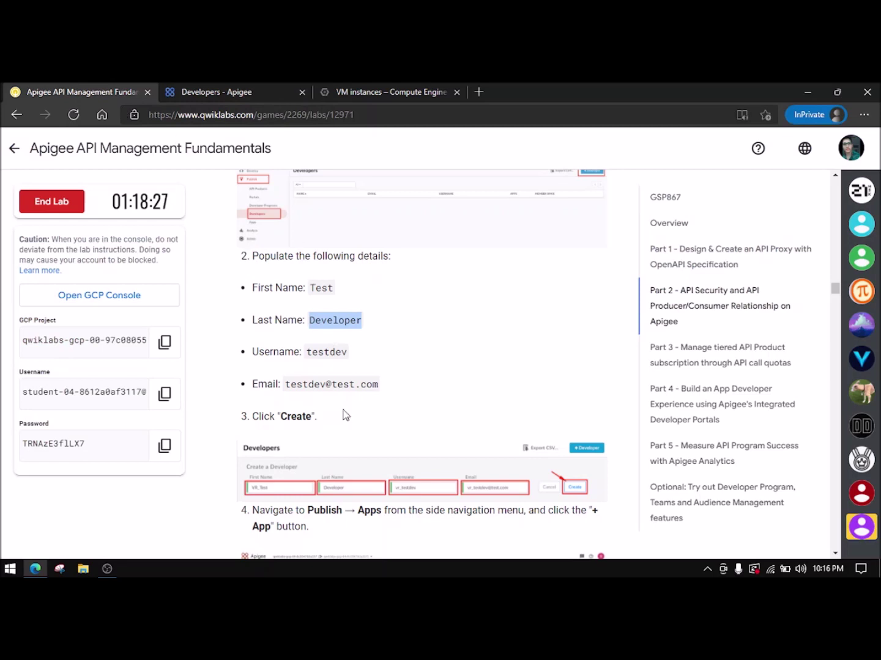
double_click(322, 352)
key(ctrl+c)
click(262, 95)
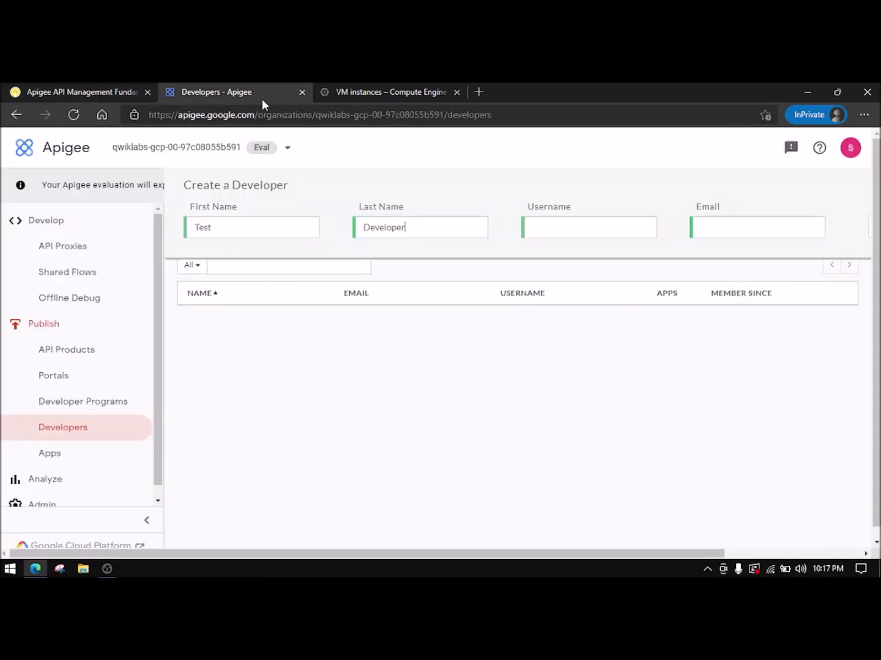
key(Tab)
key(ctrl+v)
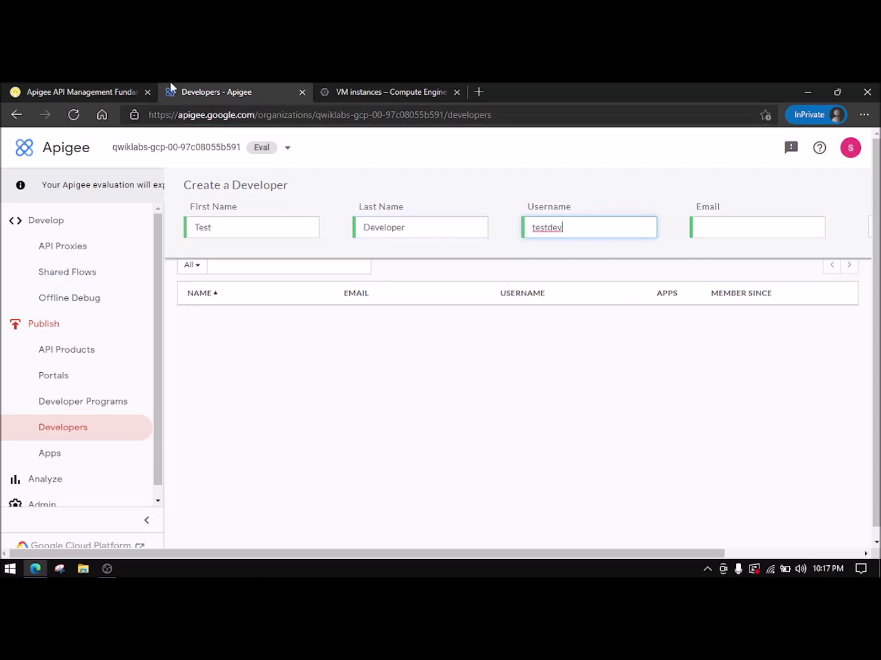
click(89, 91)
drag(287, 383, 381, 388)
key(ctrl+c)
click(227, 93)
key(Tab)
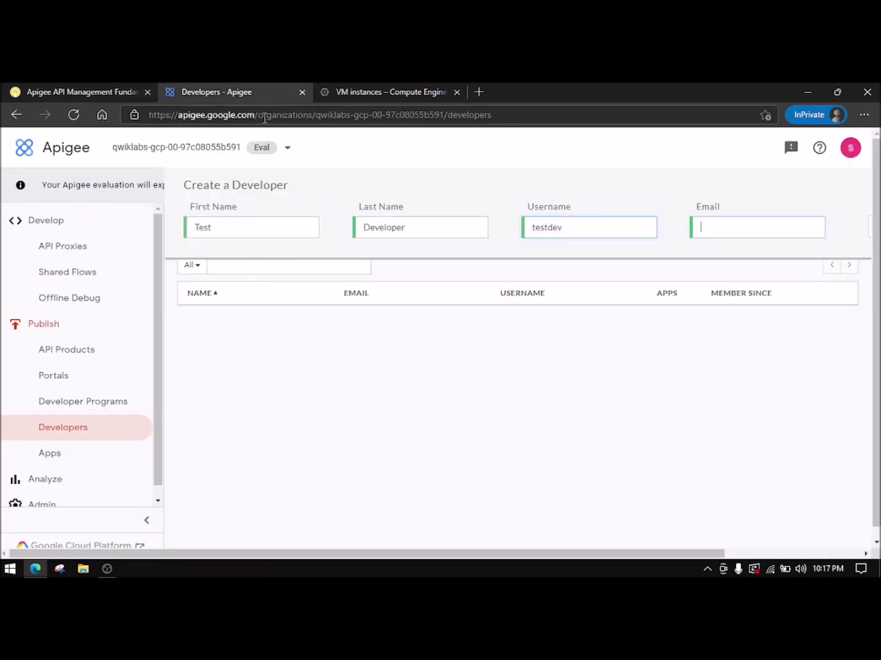
key(ctrl+v)
- Submit the filled form to create the new developer
click(88, 90)
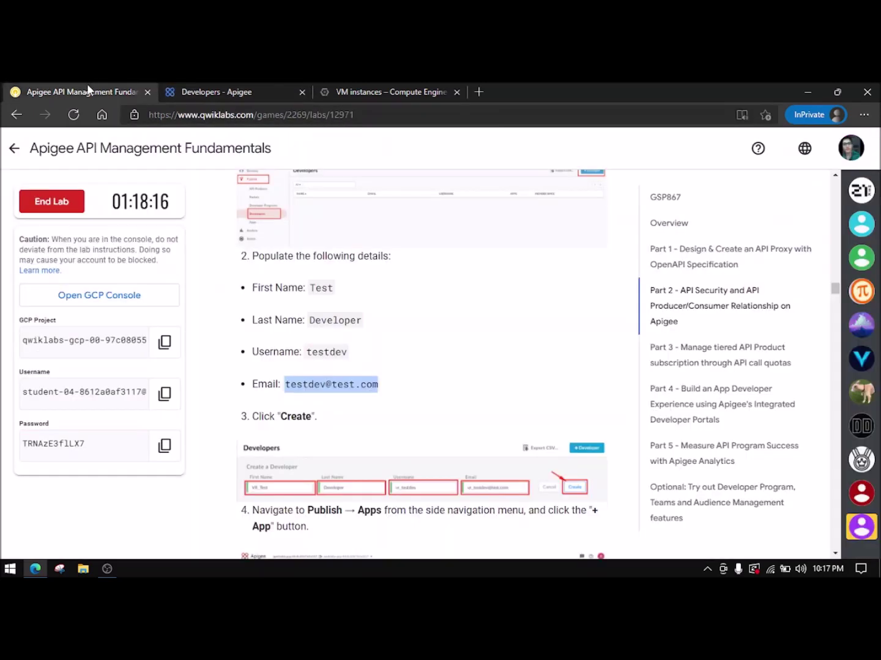
scroll(330, 394, down, 1)
click(247, 91)
scroll(712, 381, down, 1)
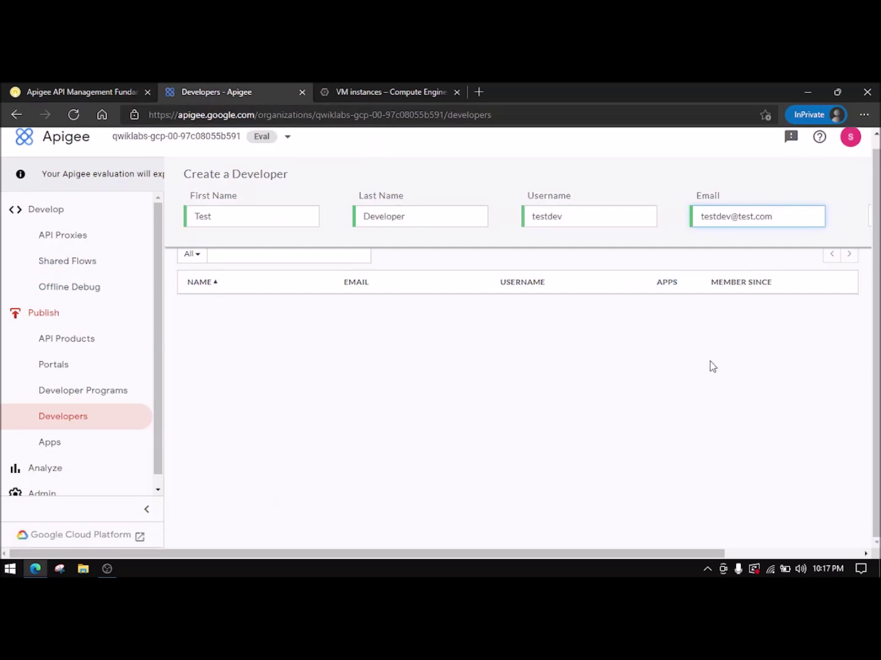
drag(634, 553, 774, 548)
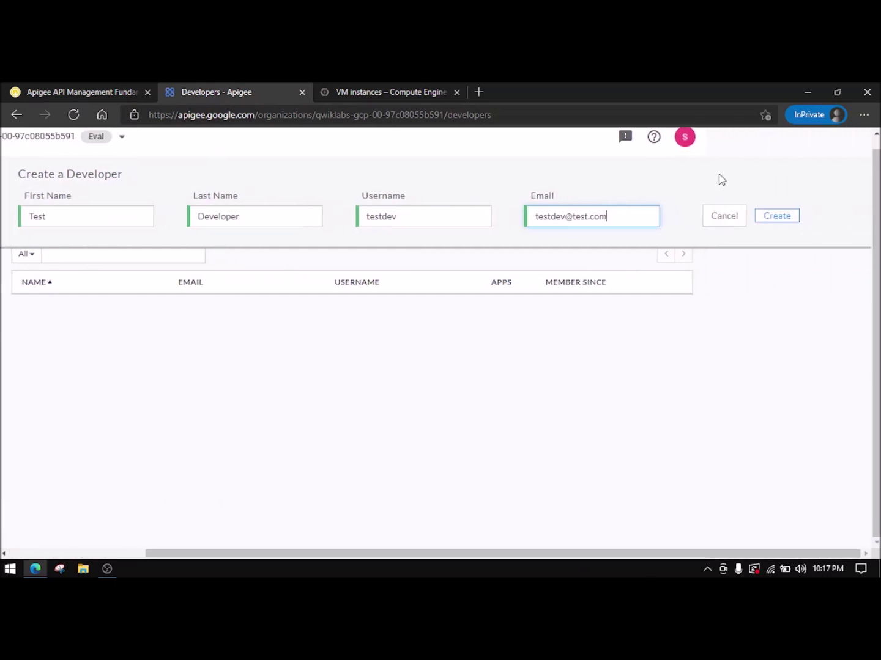
click(776, 216)
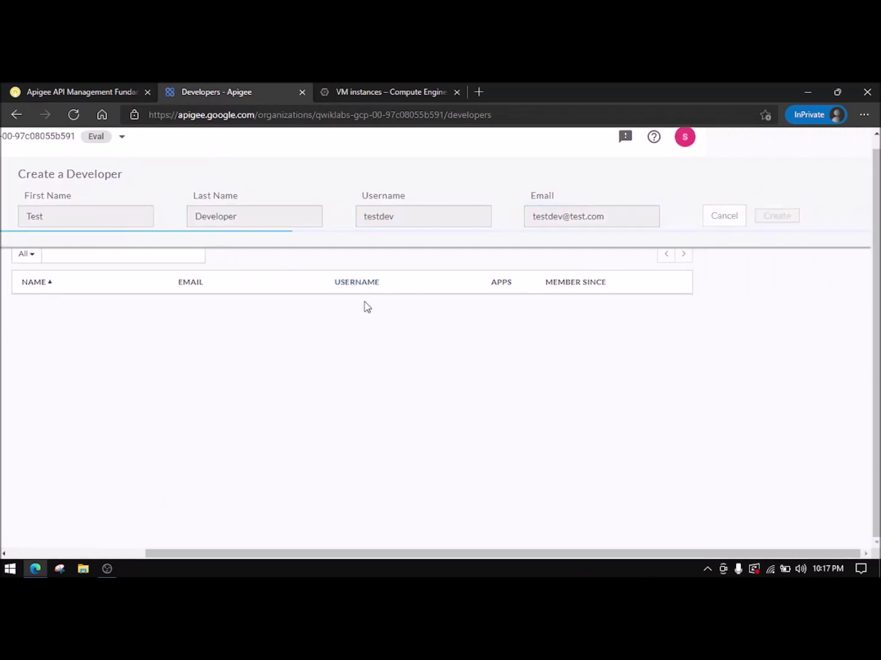
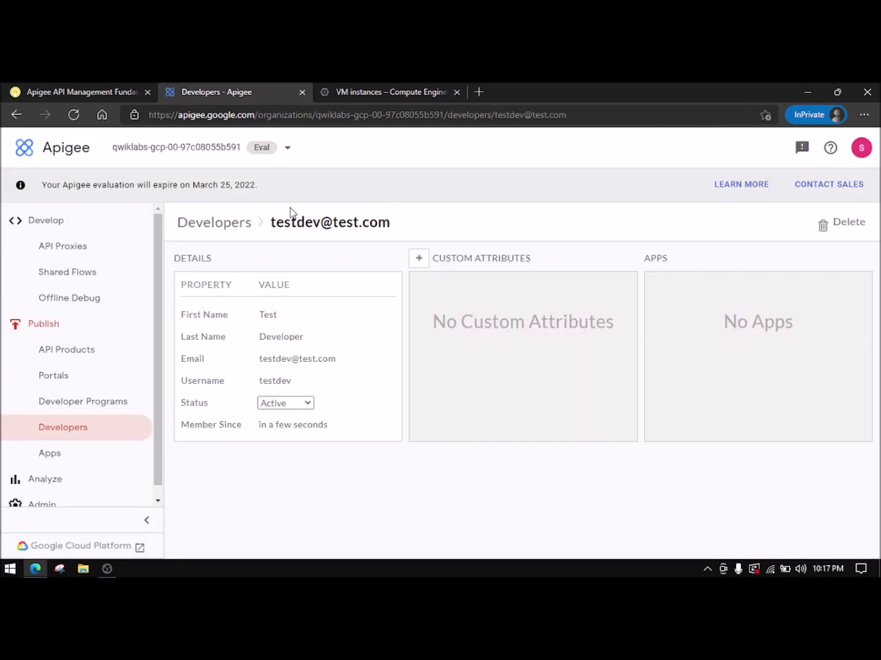
- Open a blank New App form from the Apigee Apps page
click(74, 85)
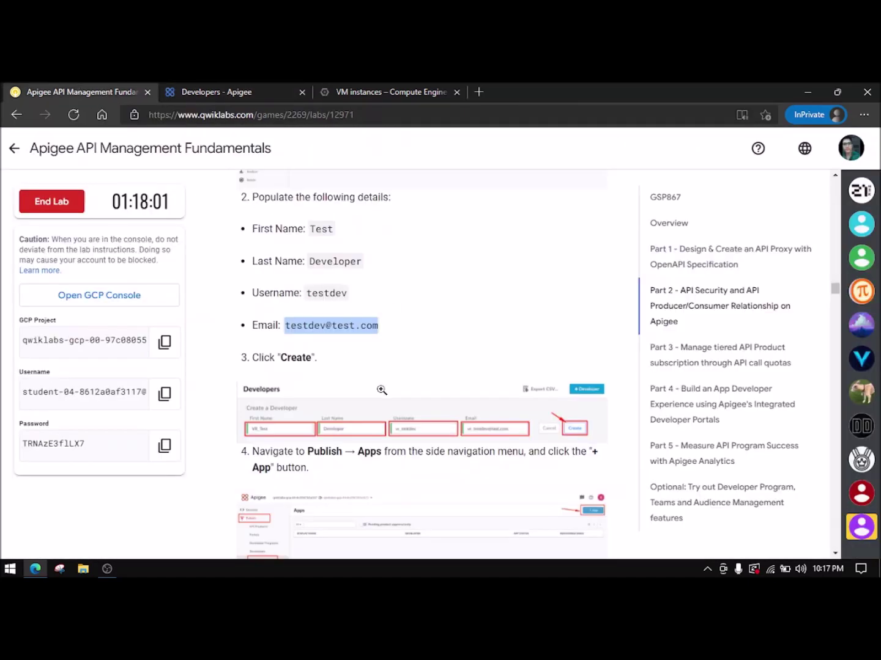
scroll(382, 390, down, 2)
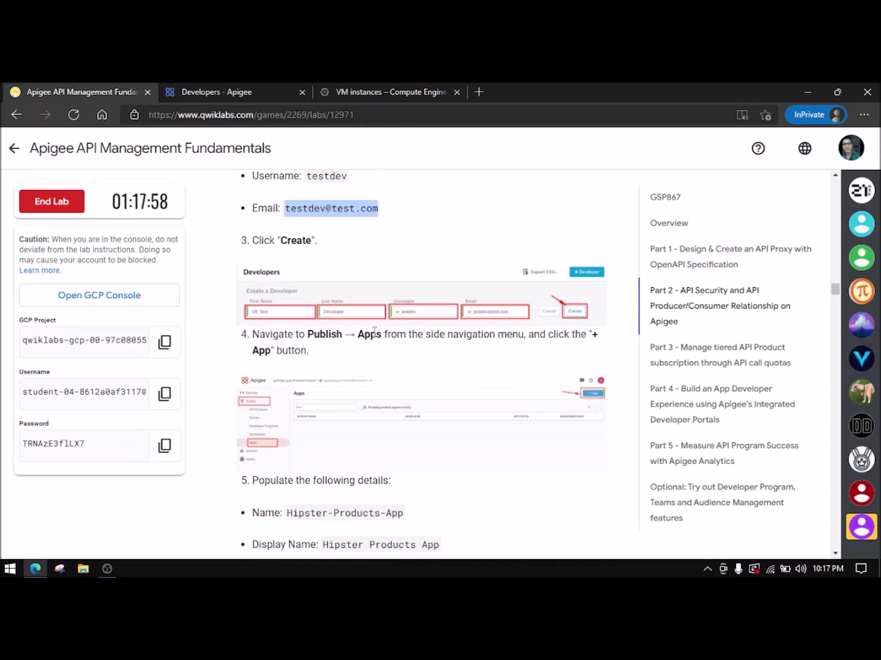
click(207, 89)
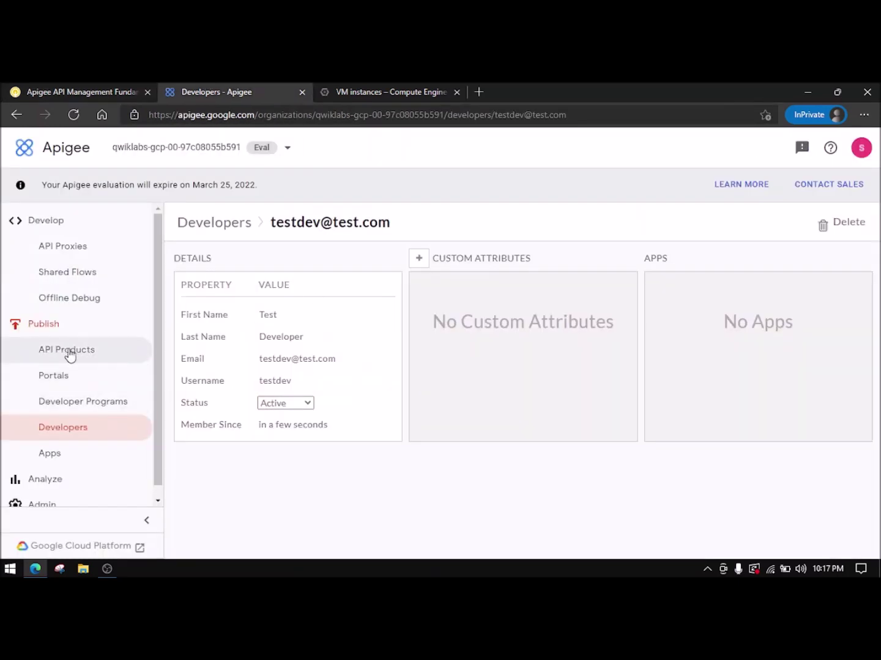
click(80, 455)
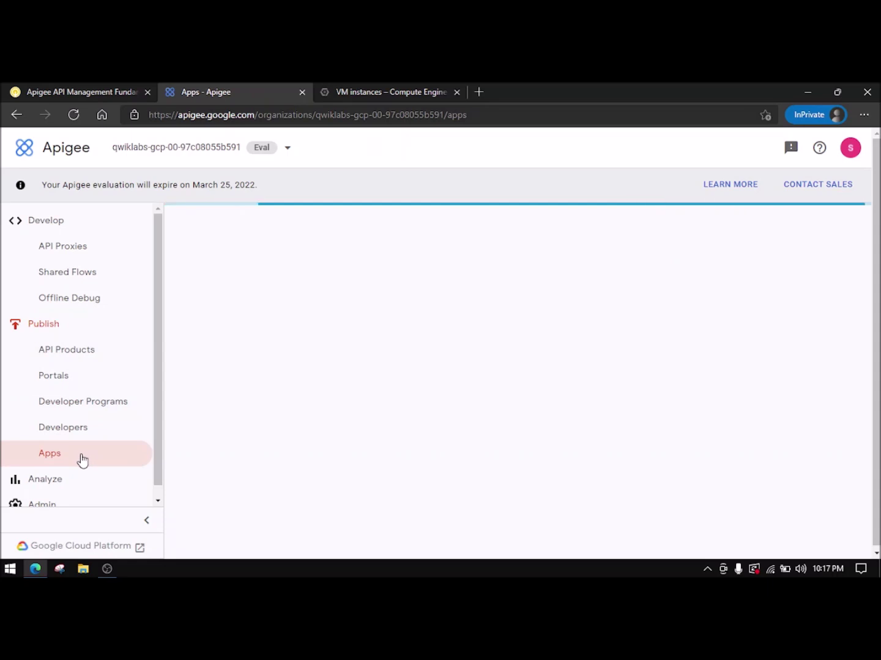
click(833, 224)
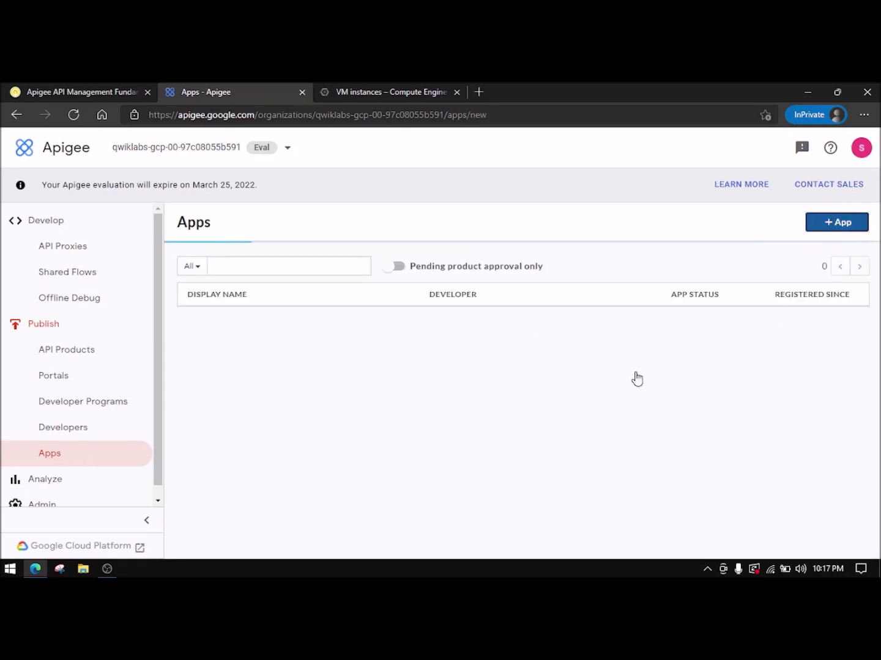
- Select the app name Hipster-Products-App in the lab instructions
click(53, 89)
scroll(391, 376, down, 1)
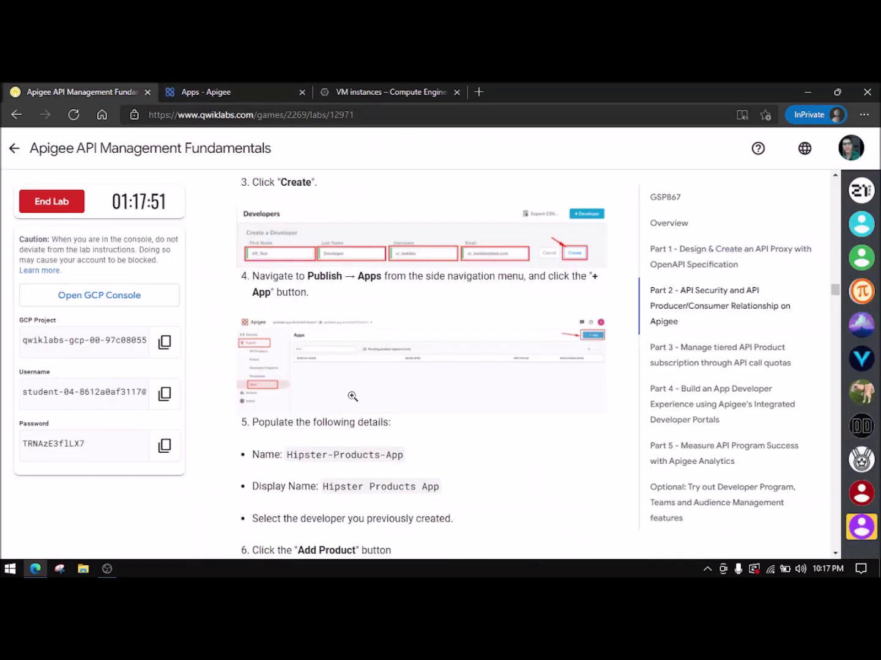
drag(288, 456, 409, 465)
key(ctrl+c)
- Enter the app name Hipster-Products-App and display name Hipster Products App
click(250, 96)
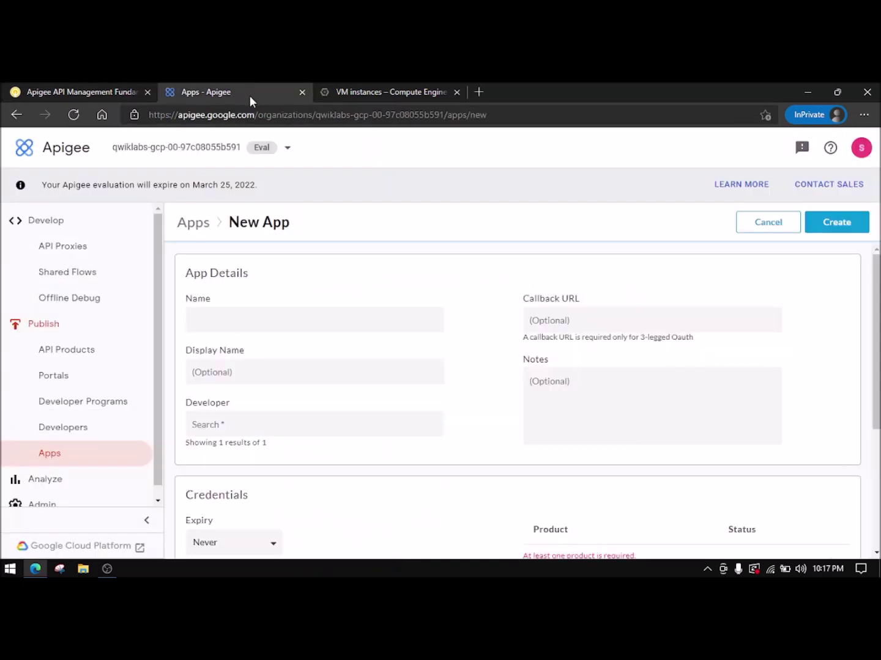
click(263, 322)
key(ctrl+v)
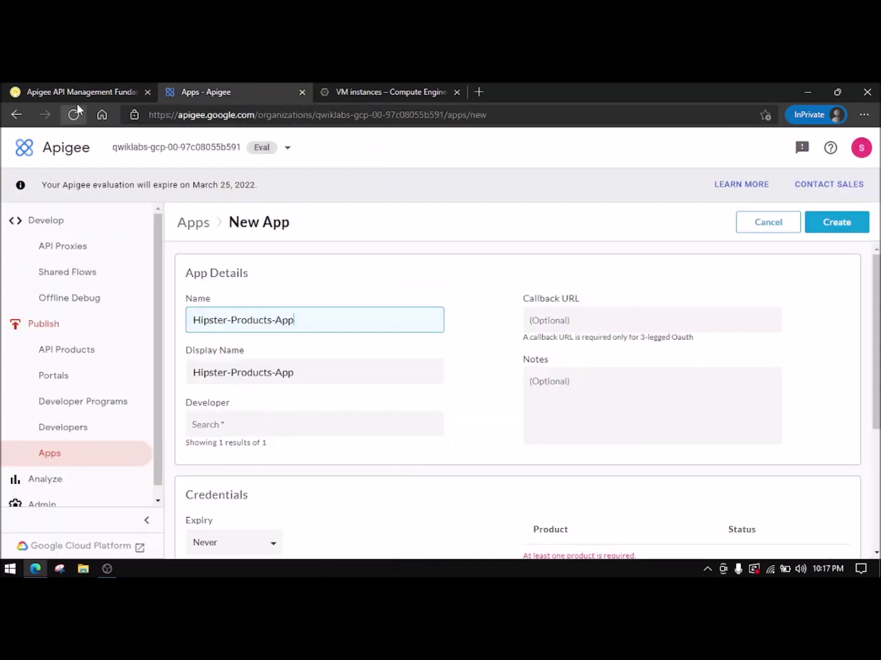
click(86, 92)
drag(323, 488, 436, 488)
key(ctrl+c)
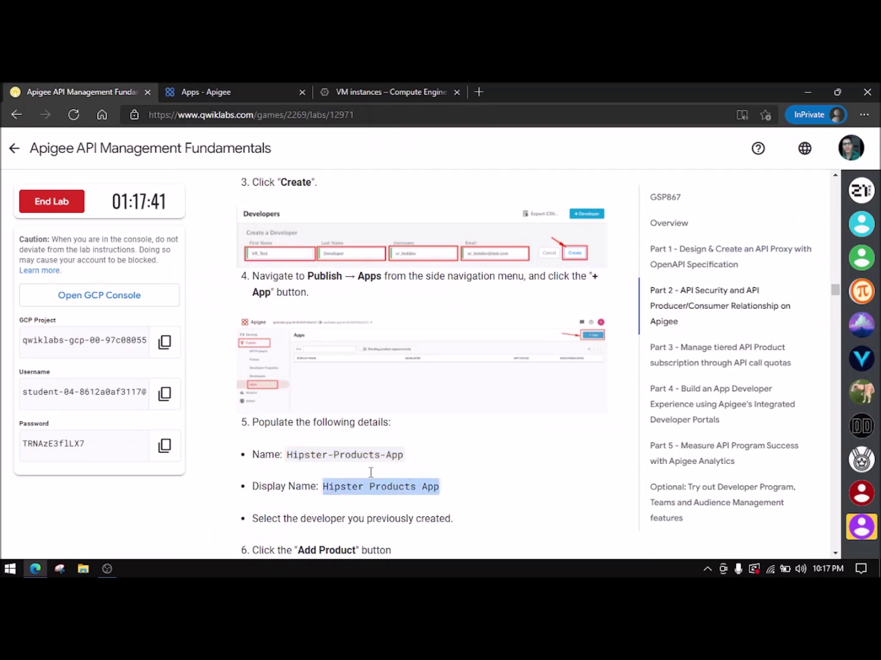
click(195, 89)
drag(324, 375, 165, 360)
key(ctrl+v)
- Assign Test Developer as the app's developer
click(54, 92)
scroll(365, 383, down, 2)
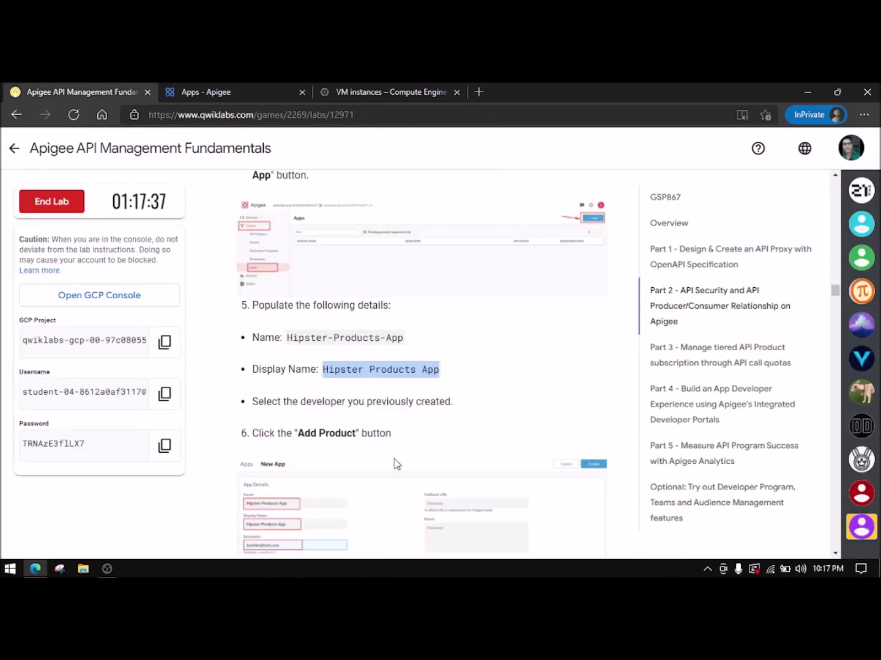
click(231, 87)
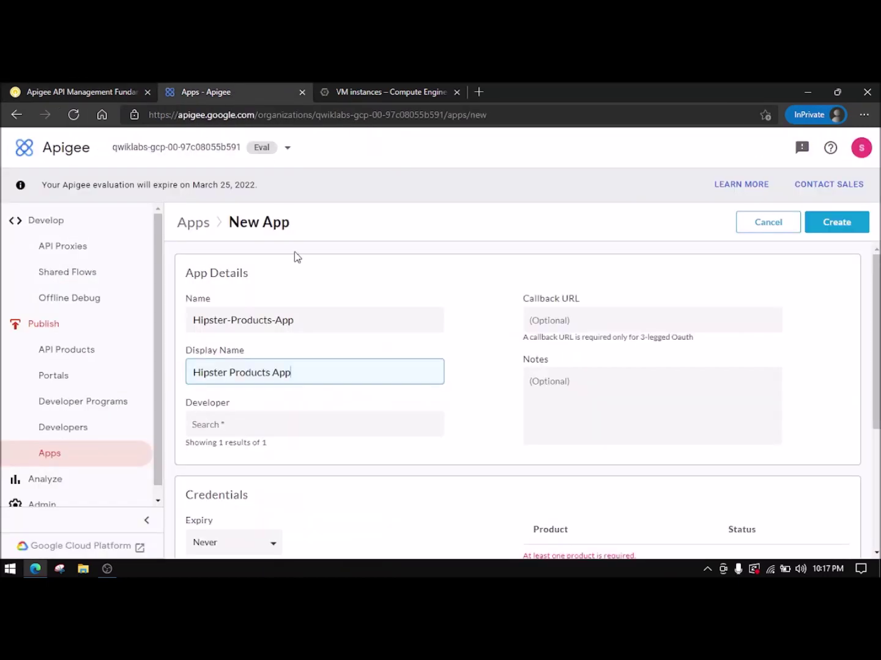
click(262, 424)
click(277, 453)
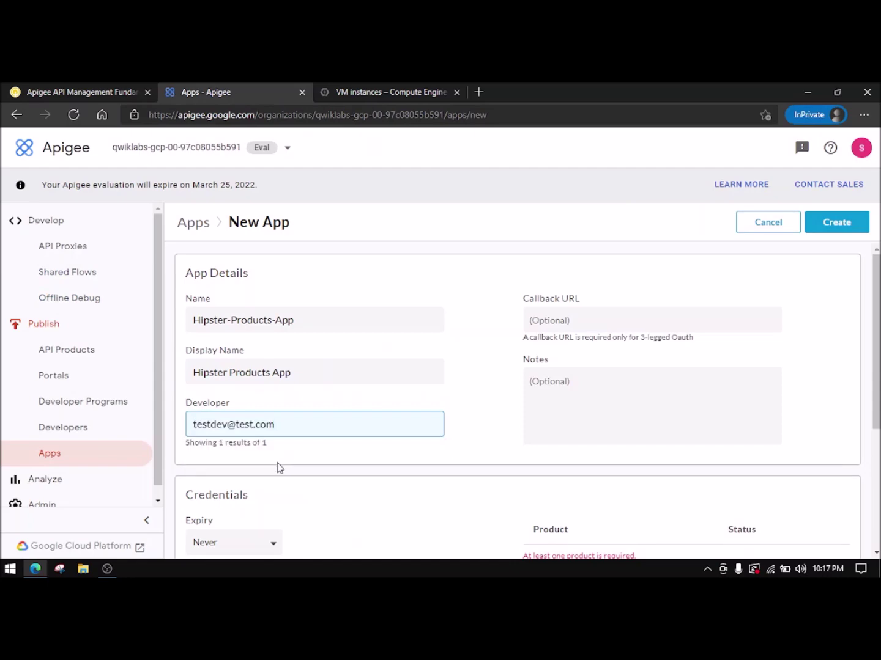
scroll(306, 447, down, 1)
- Open the Add product dialog for the new app
click(117, 91)
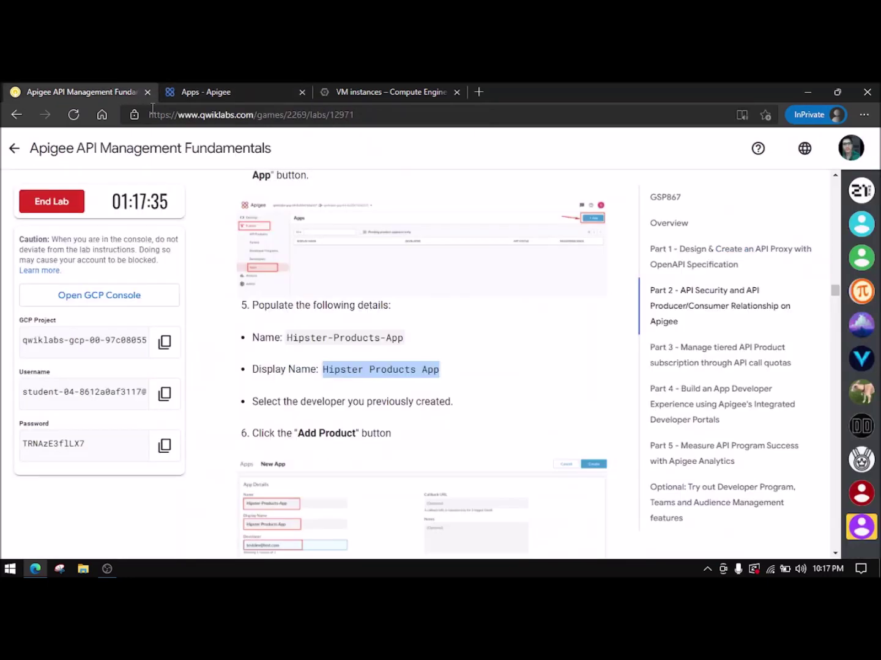
scroll(357, 434, down, 1)
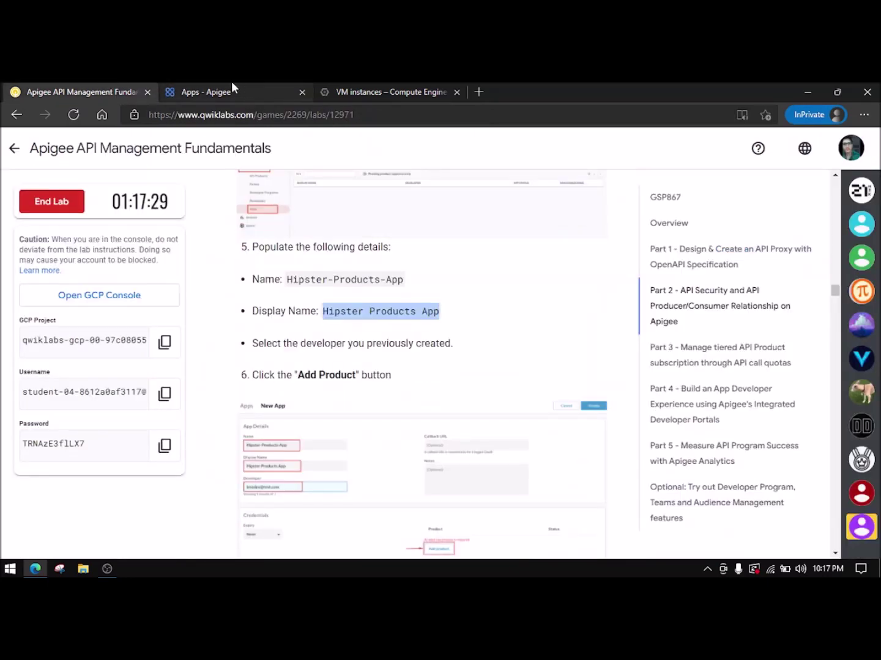
click(231, 87)
scroll(486, 379, down, 1)
click(559, 486)
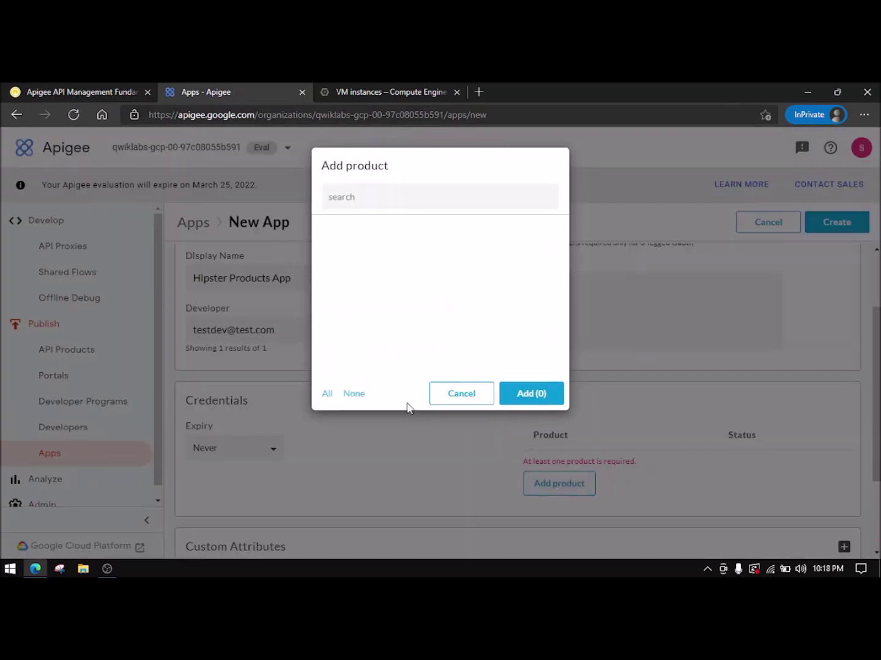
- Close the product picker and reselect Test Developer as the app's developer
click(435, 398)
click(81, 90)
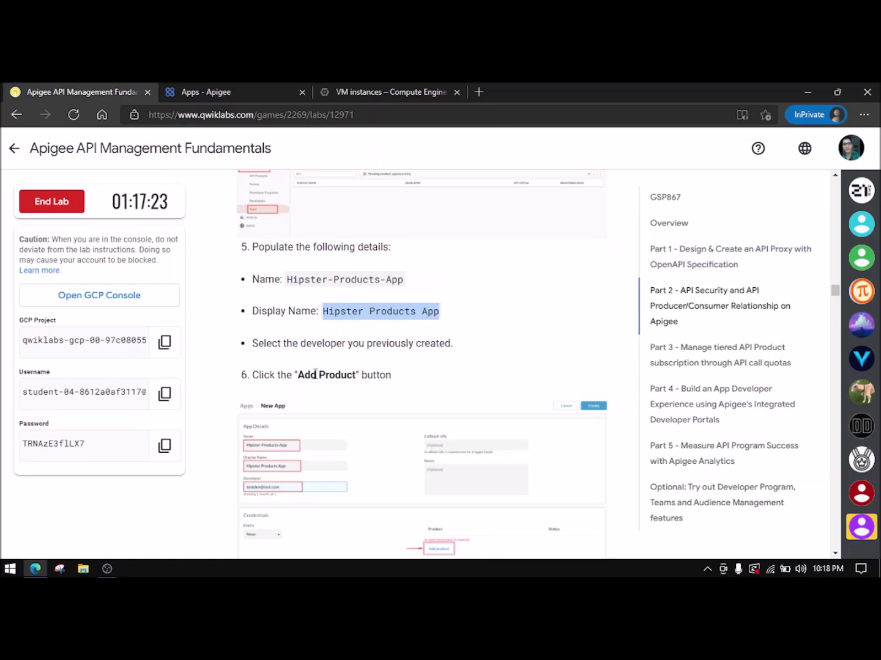
scroll(324, 379, down, 3)
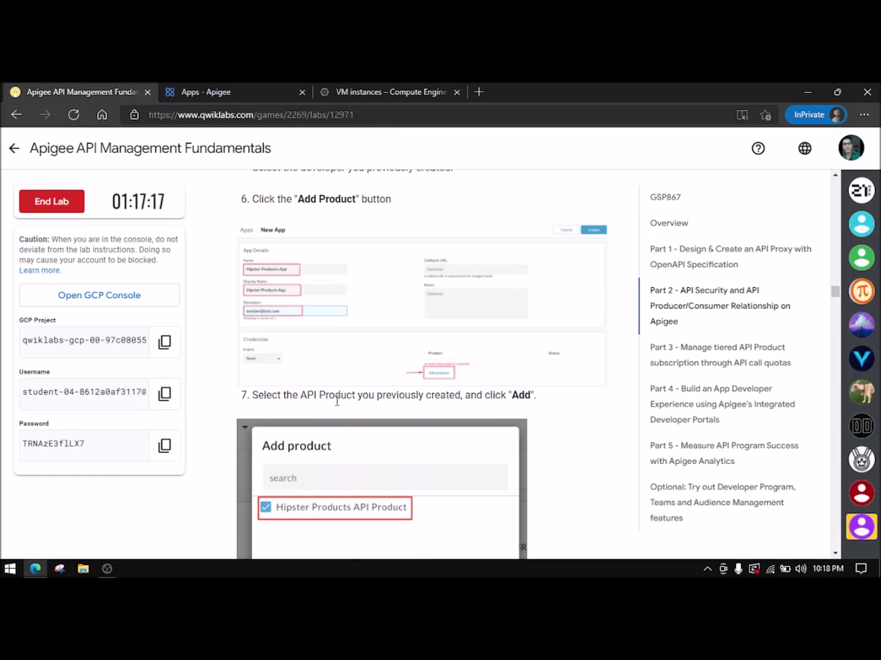
click(275, 91)
scroll(399, 361, down, 1)
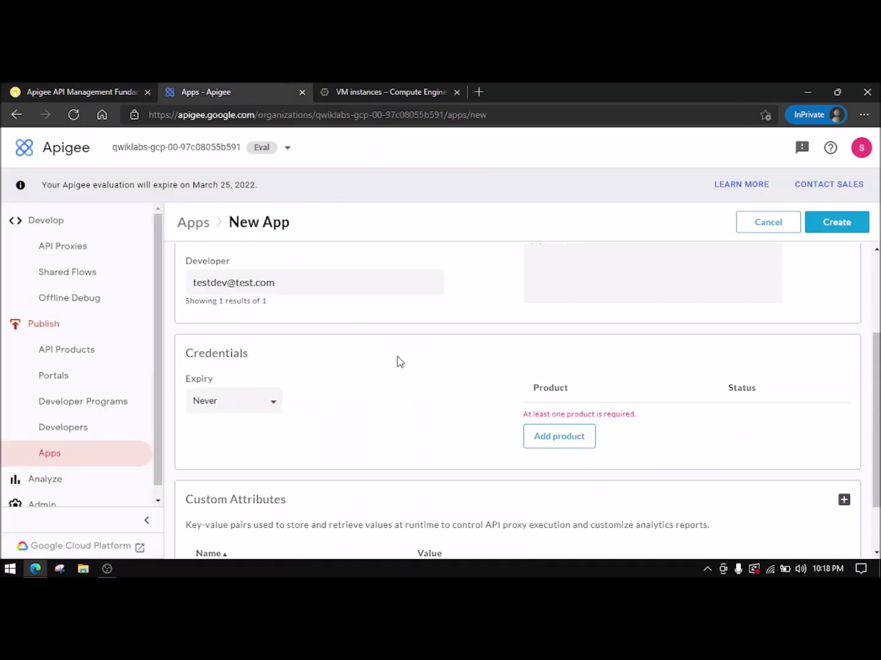
scroll(501, 397, up, 1)
click(292, 333)
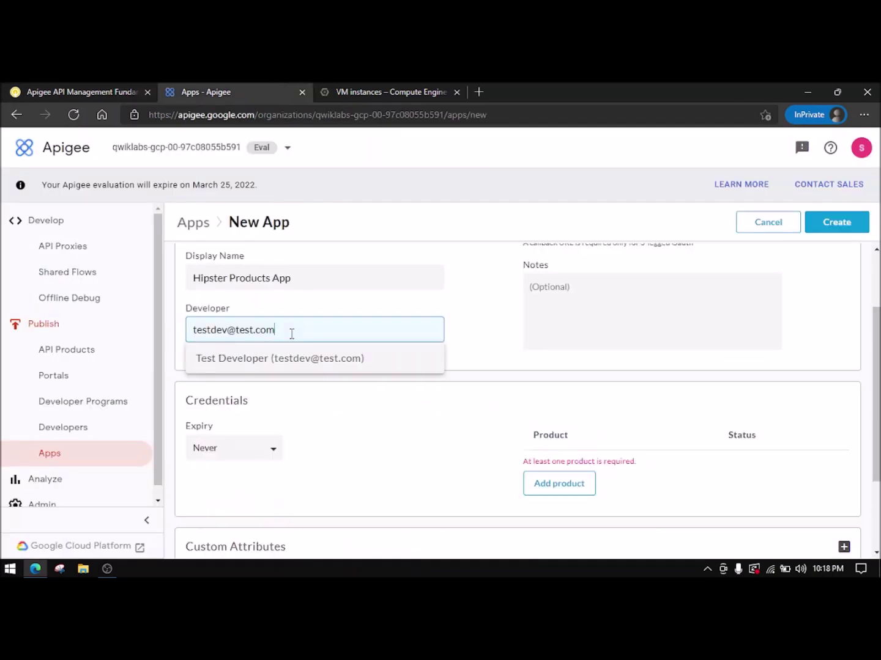
click(344, 363)
- Reopen the product picker, search 'h', and cancel since no products are listed
scroll(383, 357, up, 1)
scroll(428, 369, down, 3)
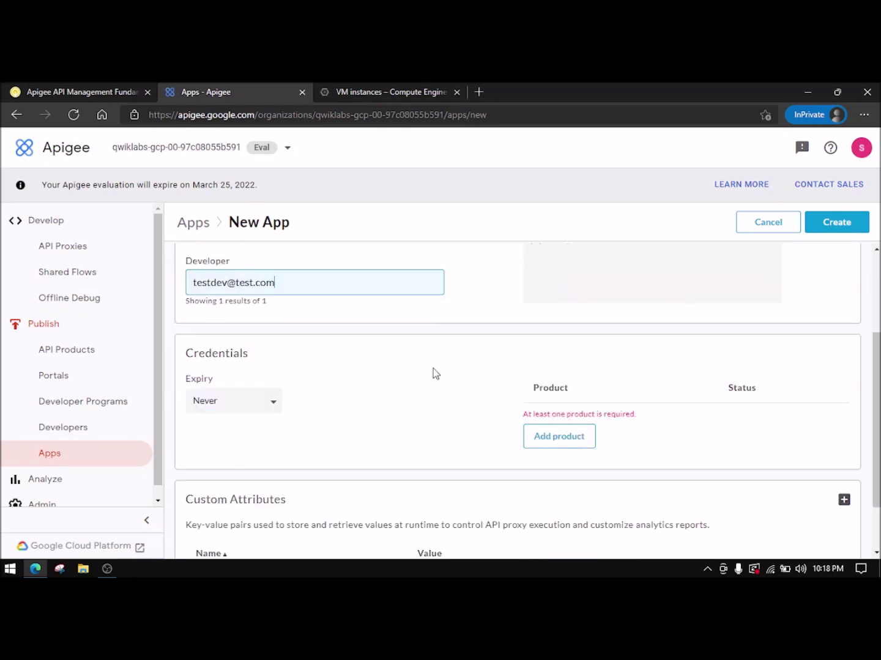
scroll(560, 392, down, 1)
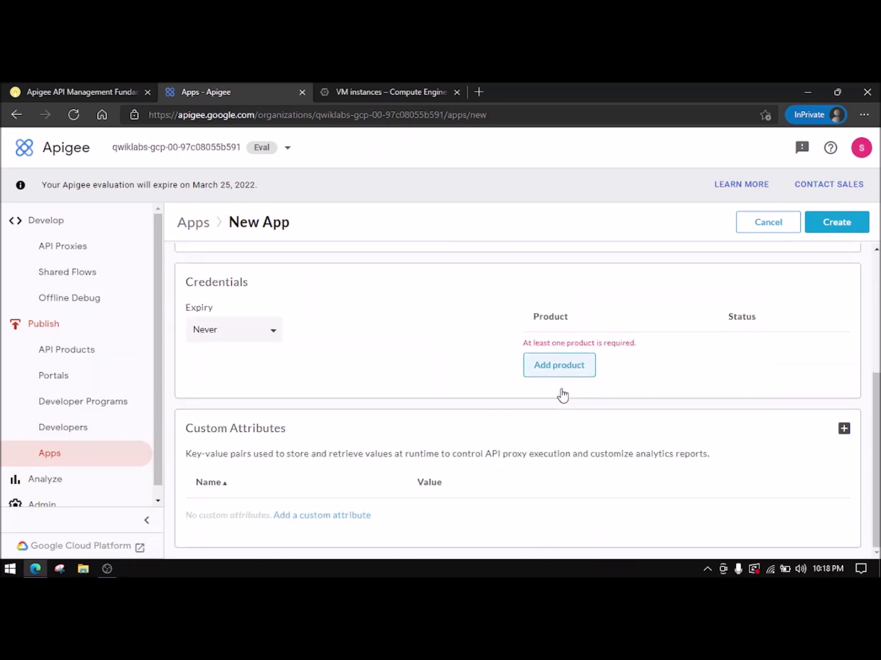
click(561, 379)
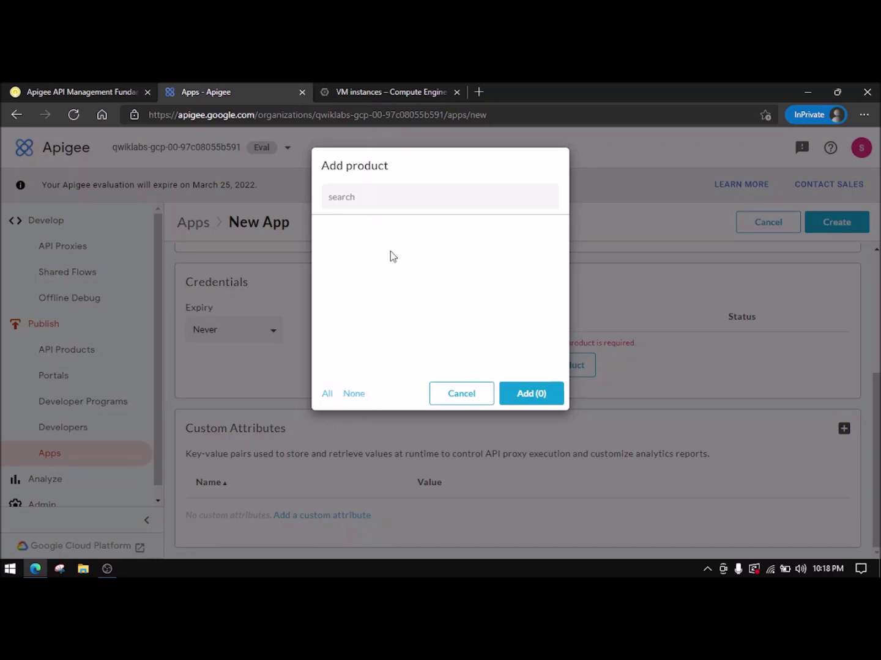
click(366, 191)
click(60, 91)
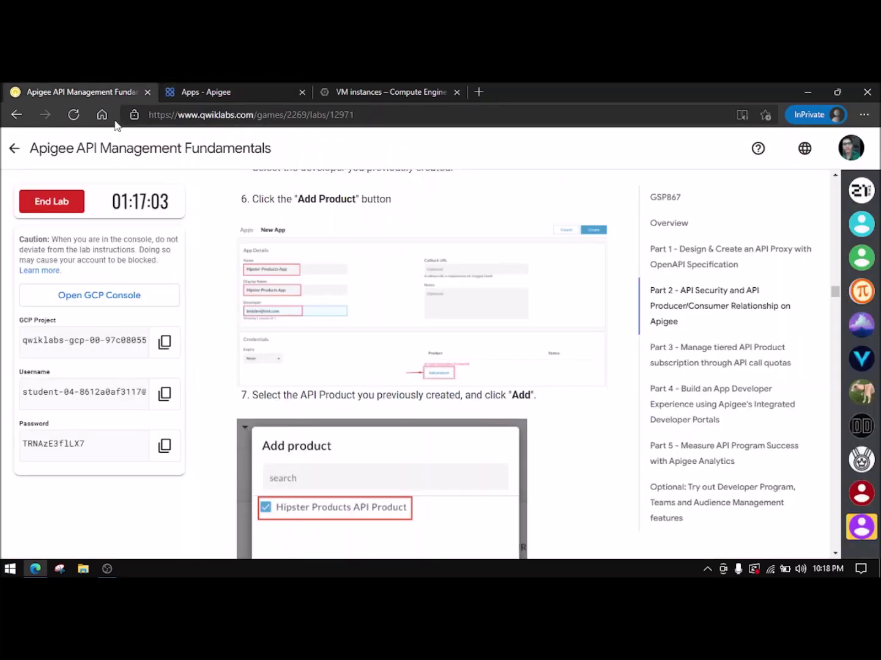
click(235, 91)
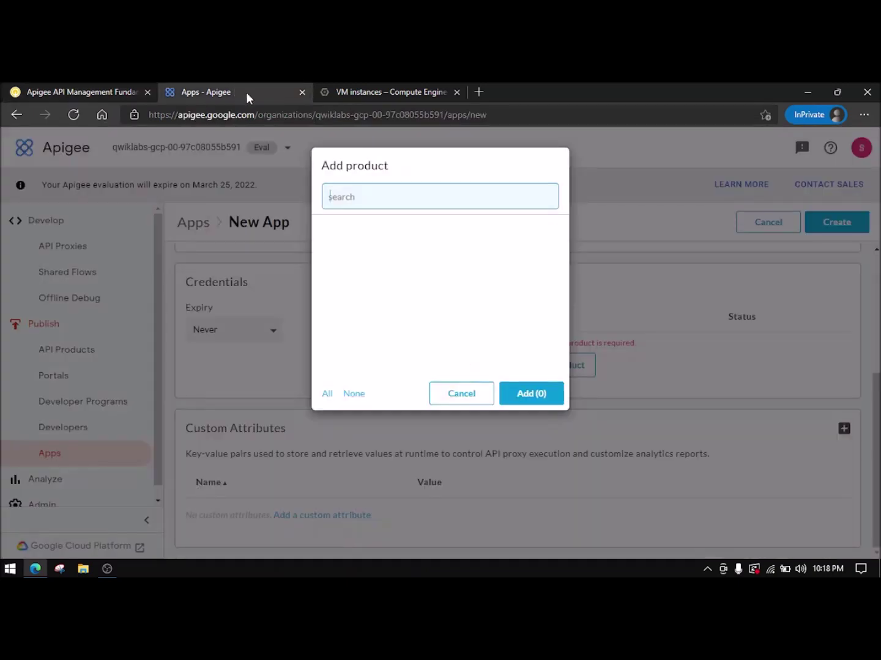
text(h)
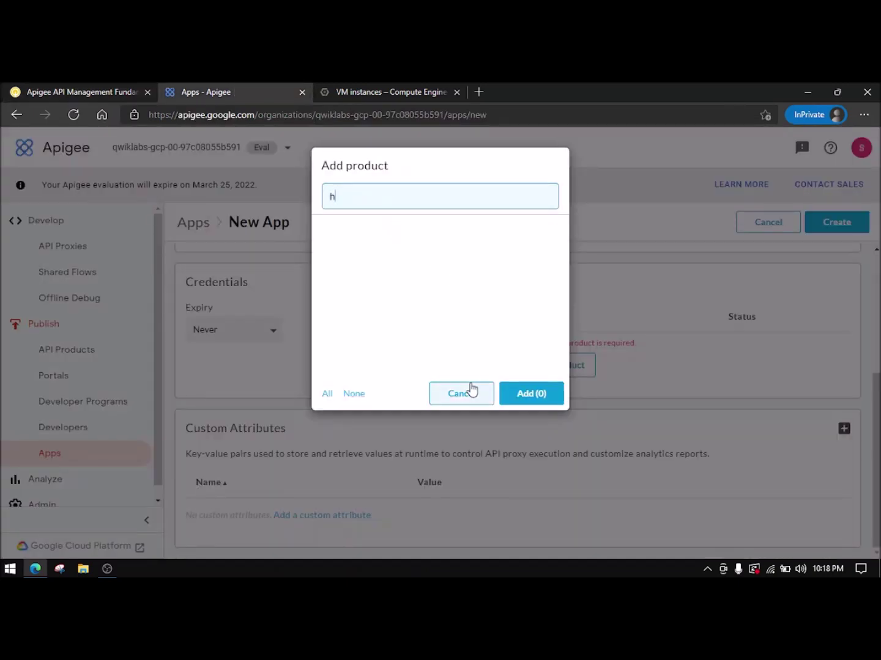
click(463, 396)
scroll(309, 408, up, 2)
scroll(309, 408, up, 2)
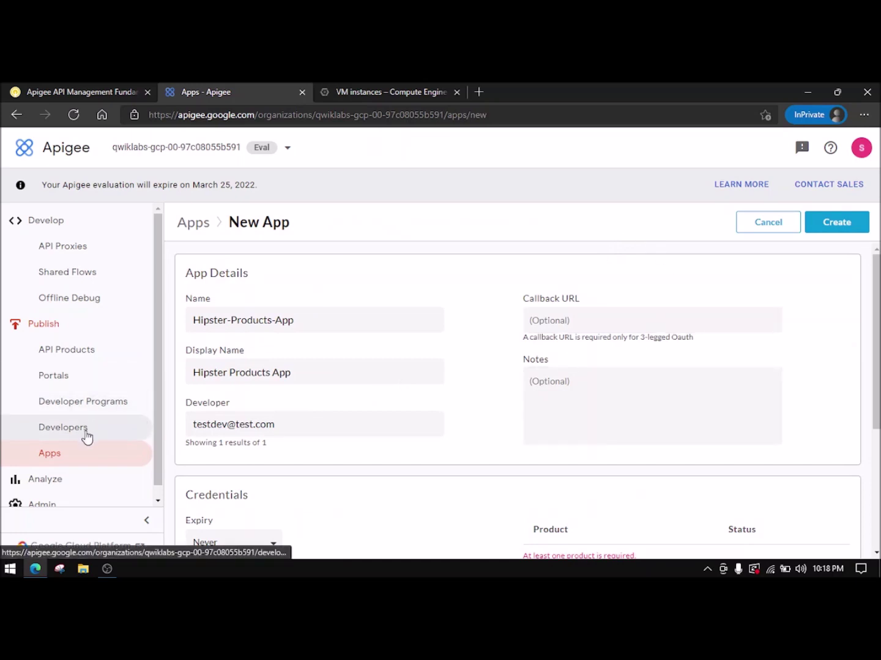
- Go to Publish > API Products and start a new product from the empty list
click(87, 359)
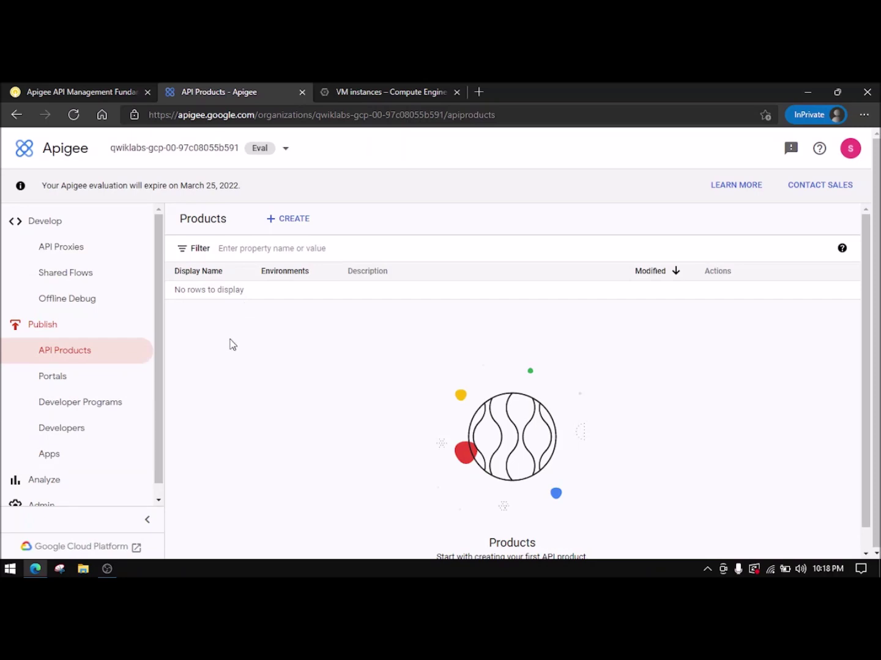
click(85, 92)
scroll(312, 391, up, 5)
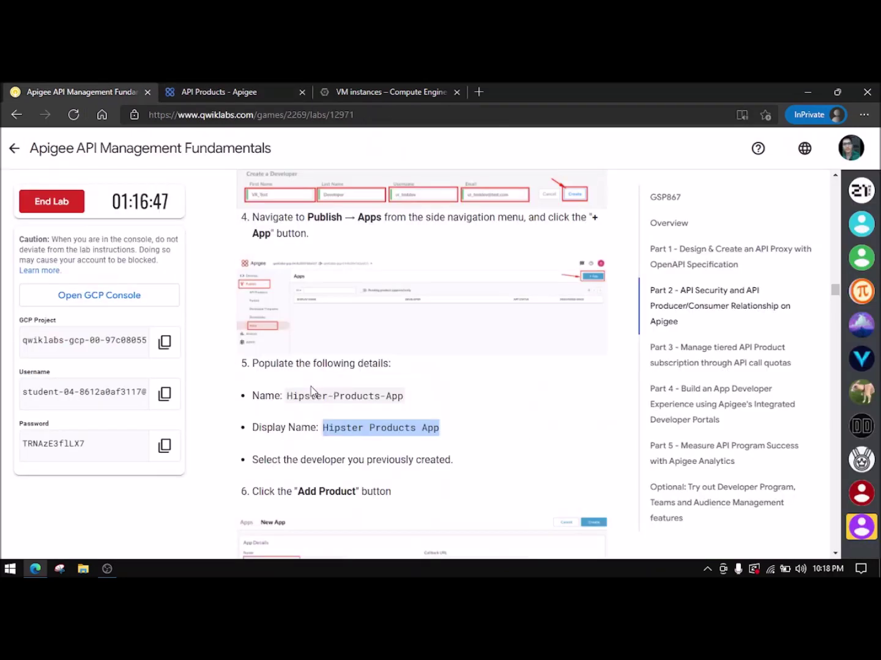
scroll(337, 413, up, 9)
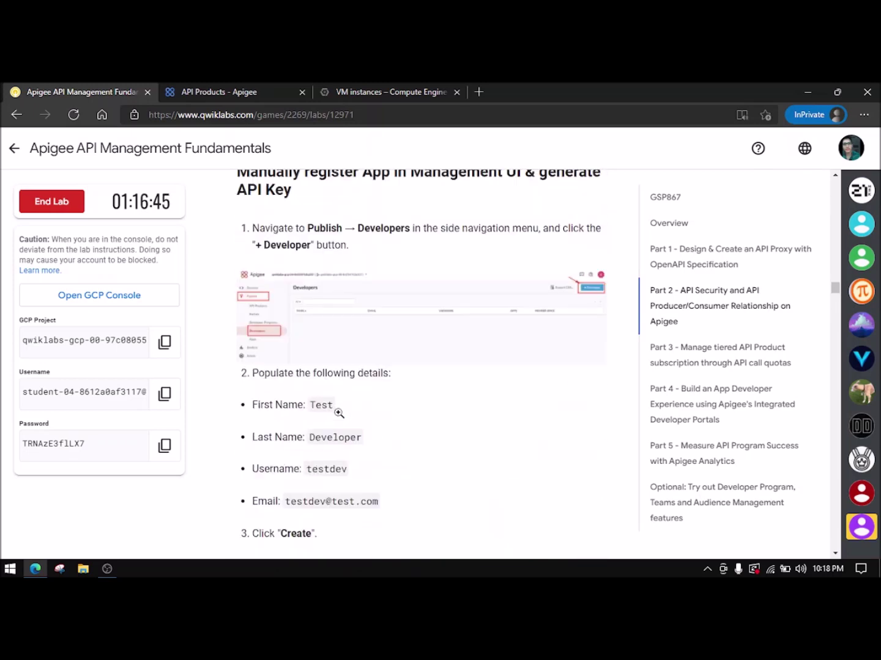
scroll(338, 414, up, 10)
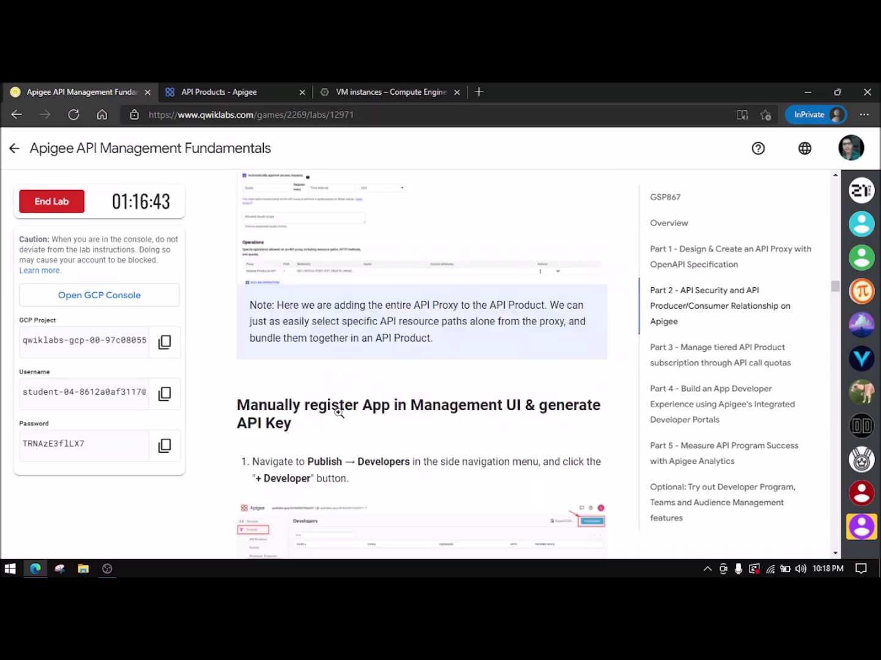
scroll(339, 414, up, 10)
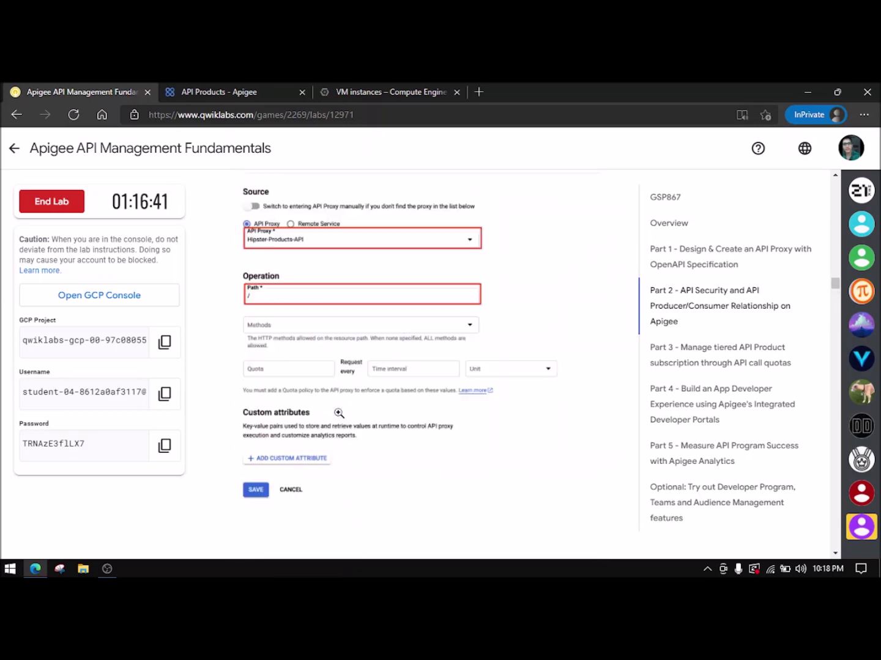
scroll(338, 414, up, 2)
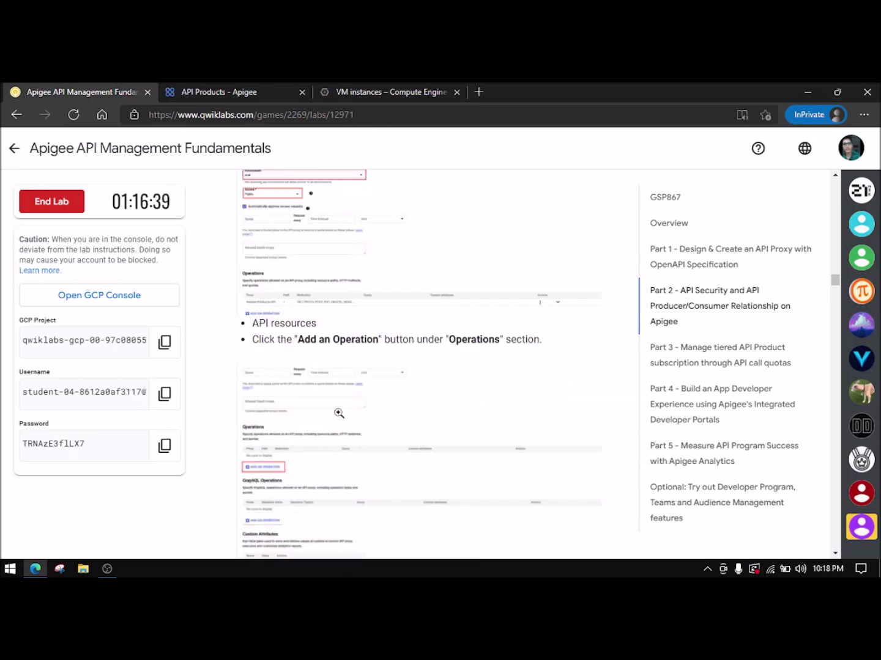
scroll(338, 413, up, 4)
scroll(339, 414, up, 5)
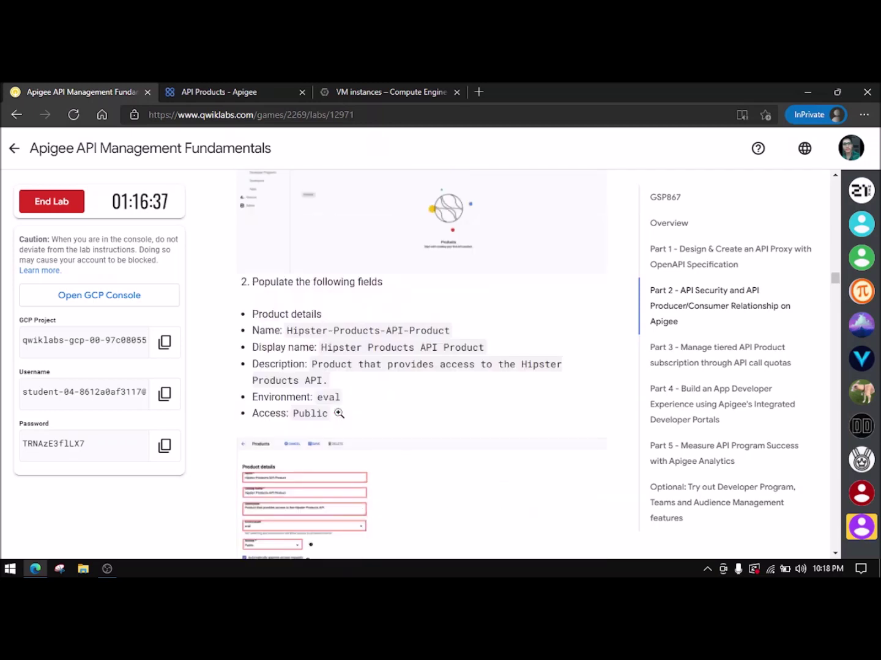
click(220, 91)
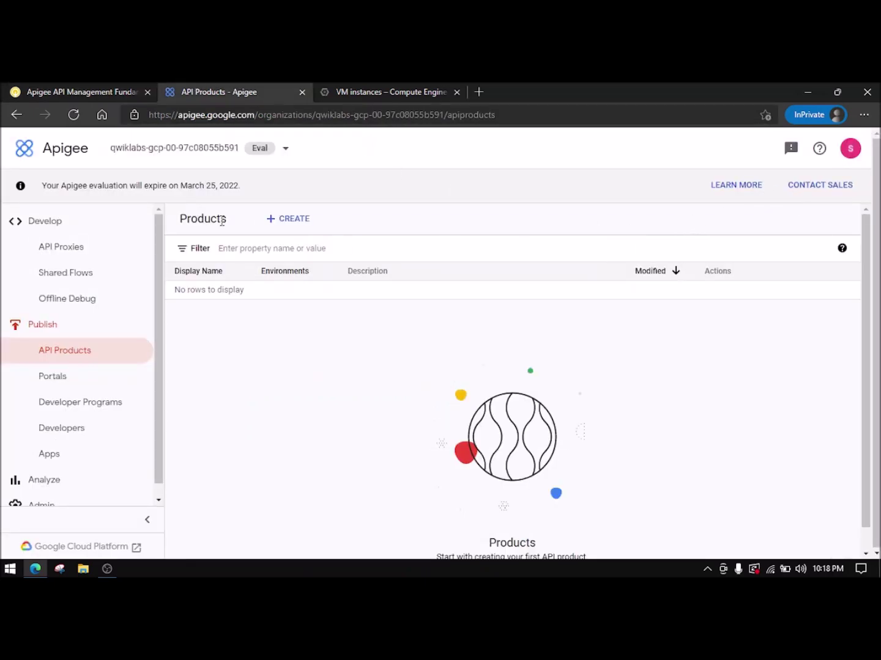
click(292, 221)
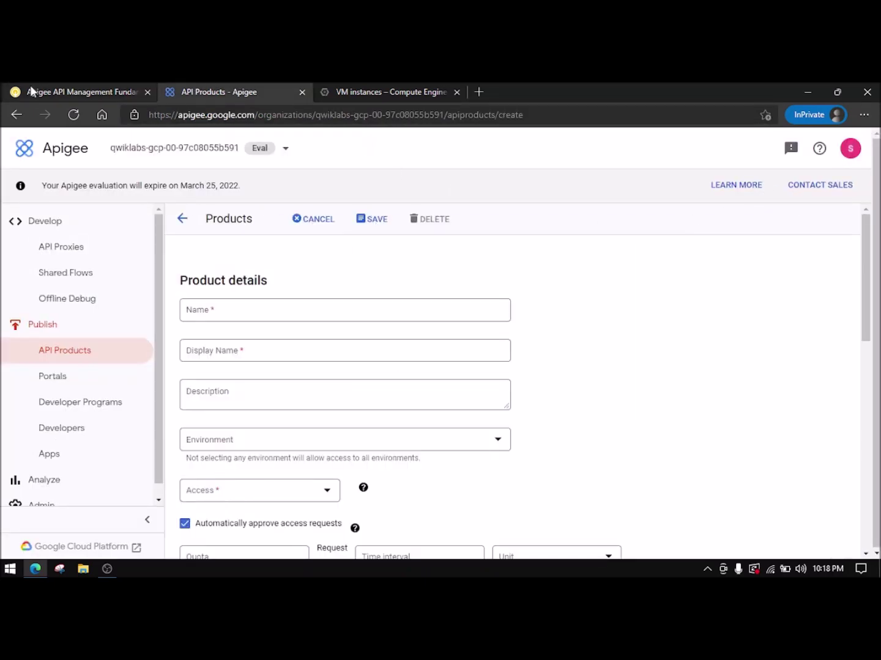
- Enter the product name Hipster-Products-API-Product and its display name from the instructions
click(61, 91)
scroll(342, 404, down, 2)
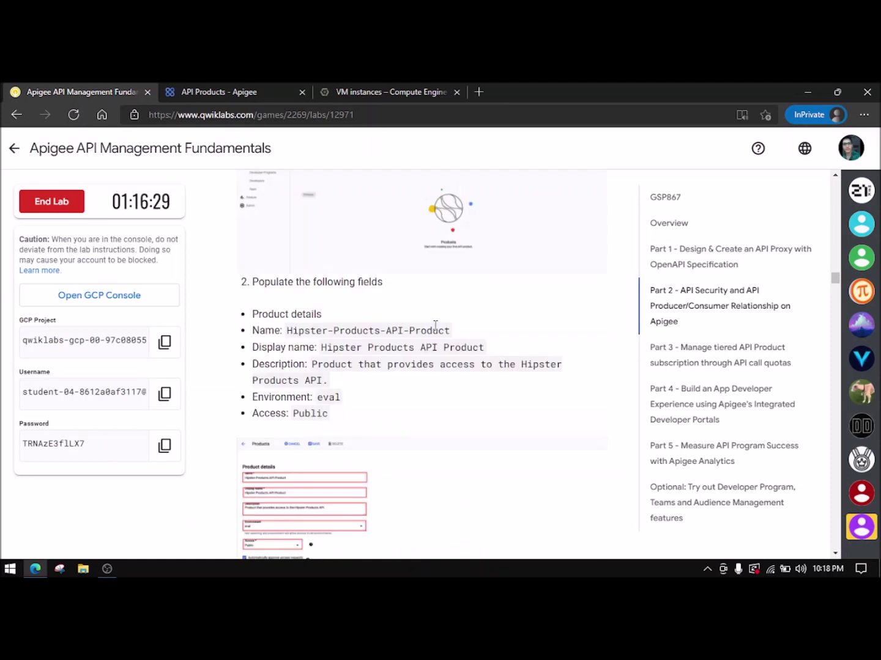
drag(449, 332, 293, 328)
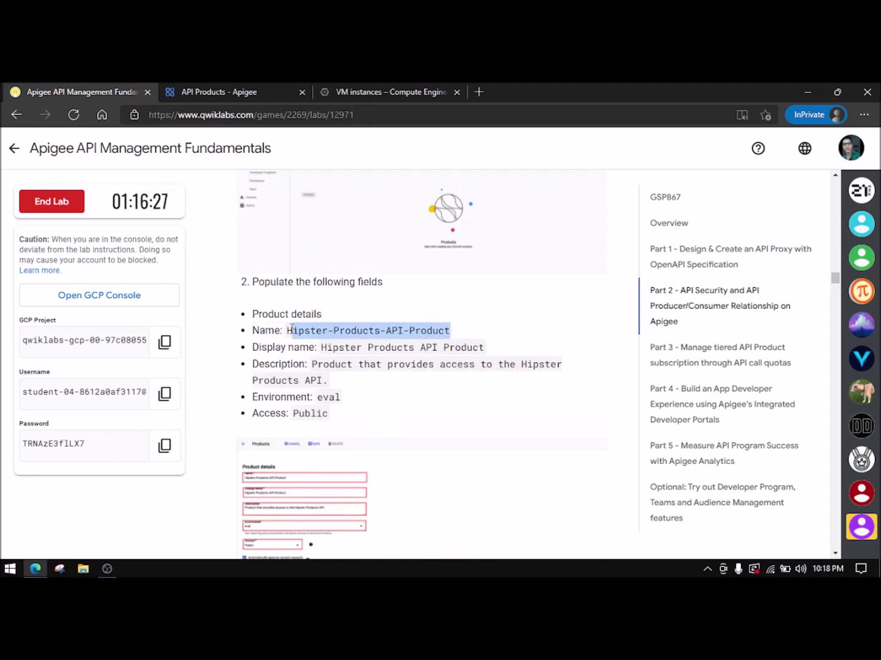
click(204, 95)
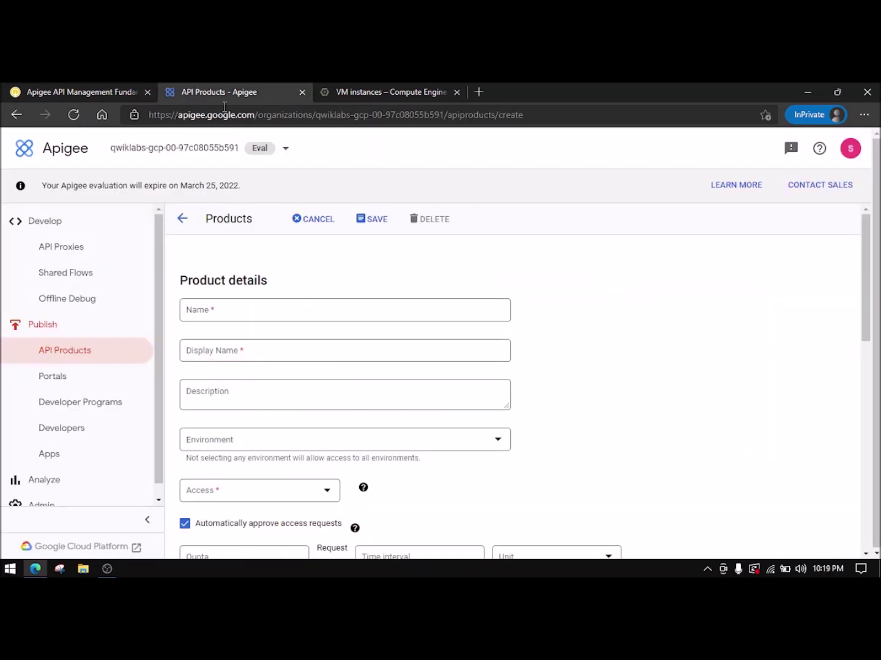
click(307, 301)
text(Hipster-Products-API-Product)
click(55, 89)
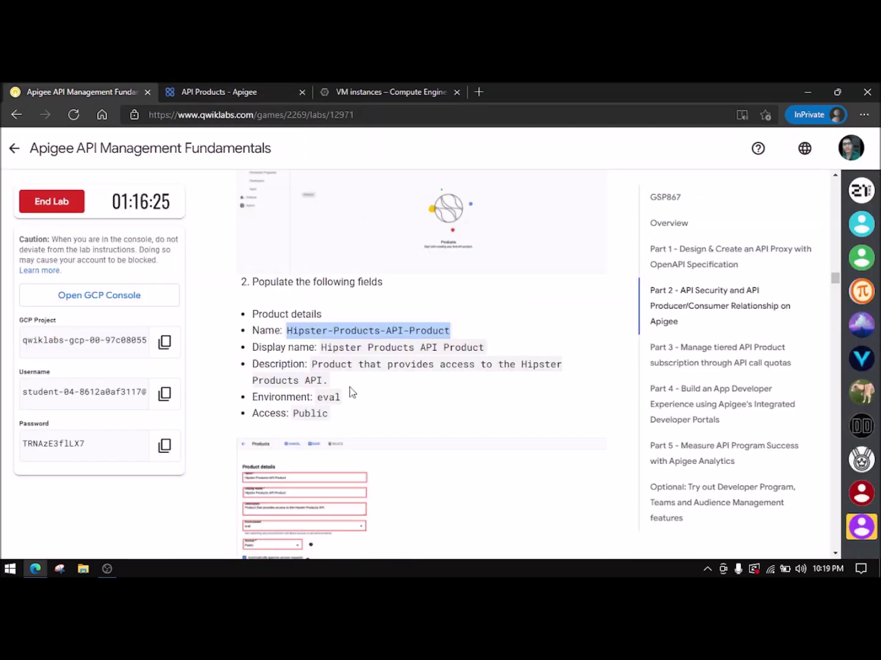
drag(321, 348, 500, 357)
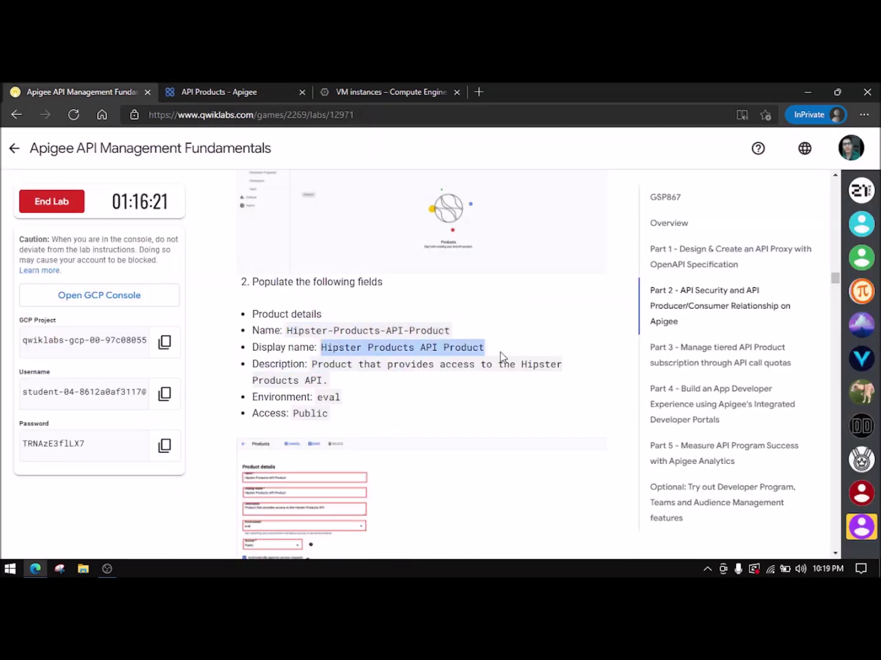
key(ctrl+c)
click(202, 92)
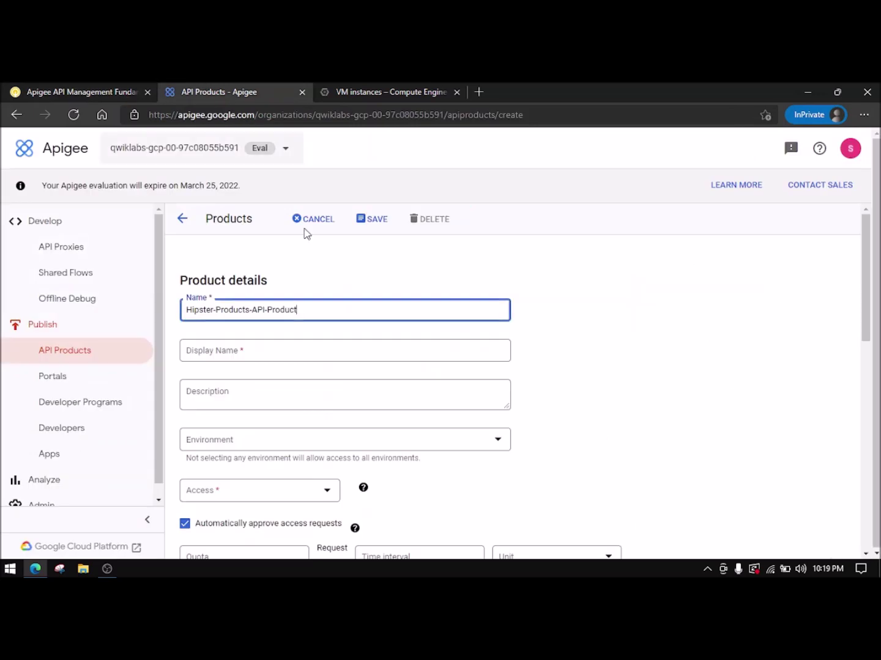
click(346, 355)
key(ctrl+v)
- Paste the product description from the lab instructions
click(123, 93)
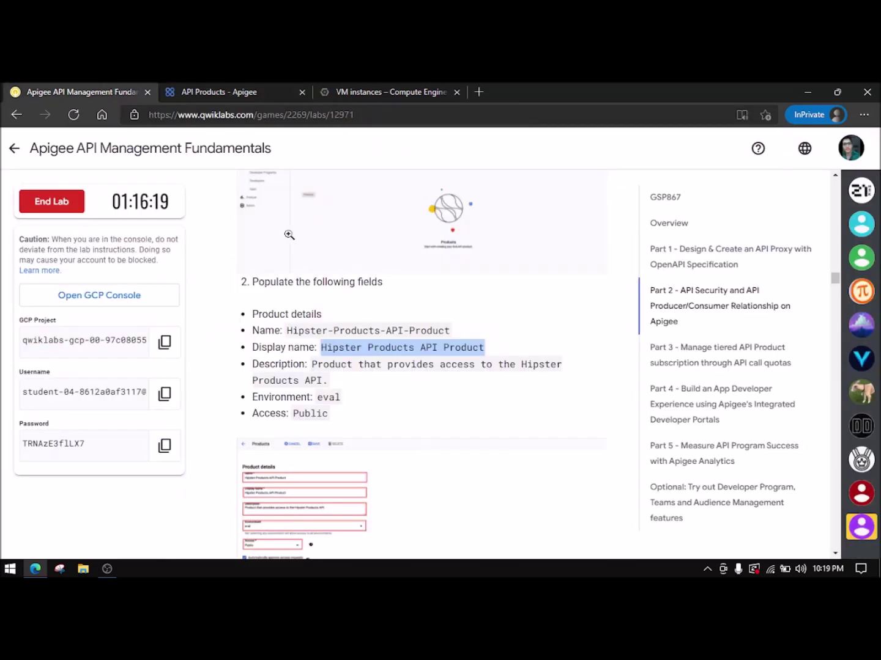
drag(313, 363, 322, 380)
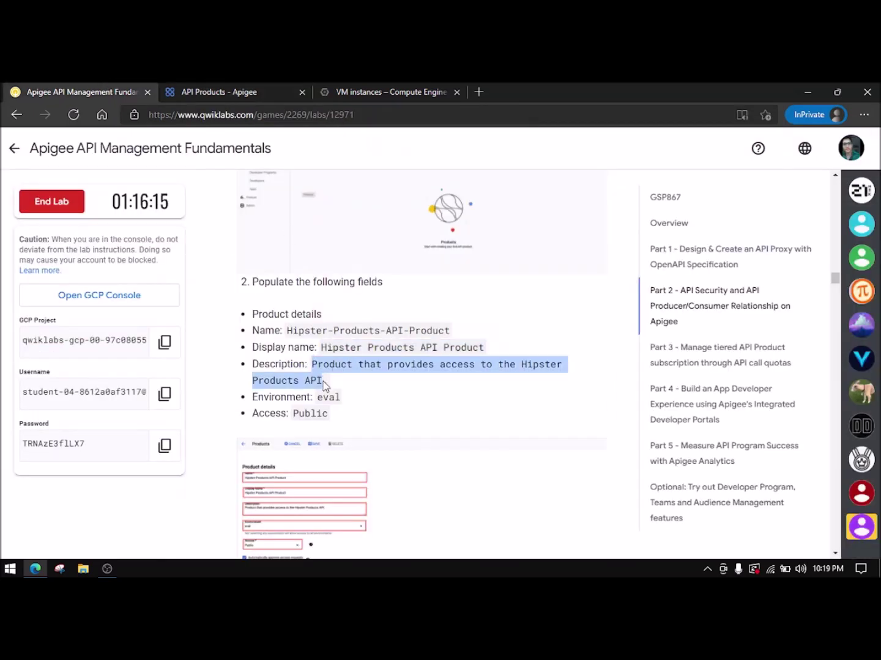
click(209, 99)
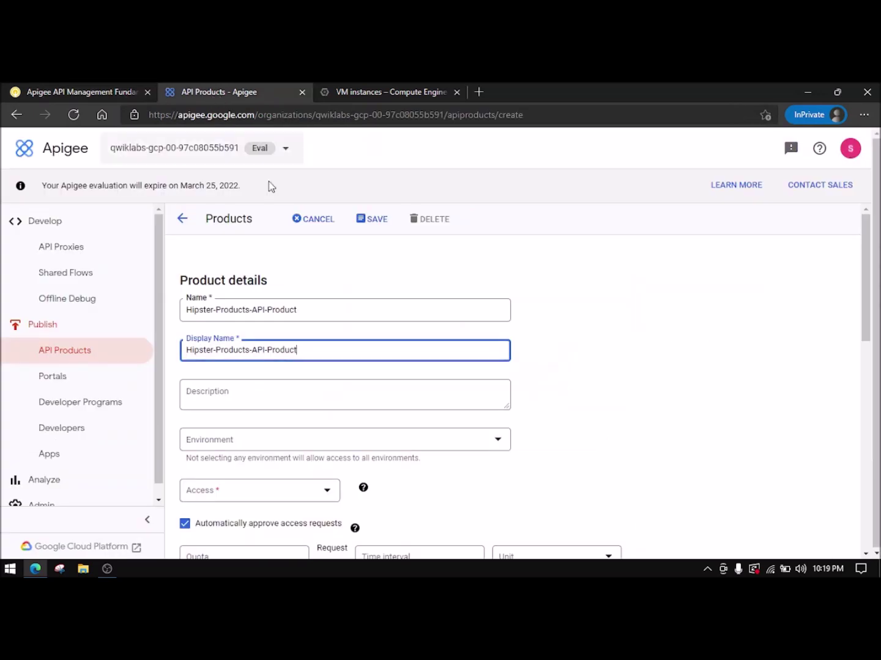
click(271, 400)
key(ctrl+v)
- Set the product environment to eval and access to Public
click(118, 91)
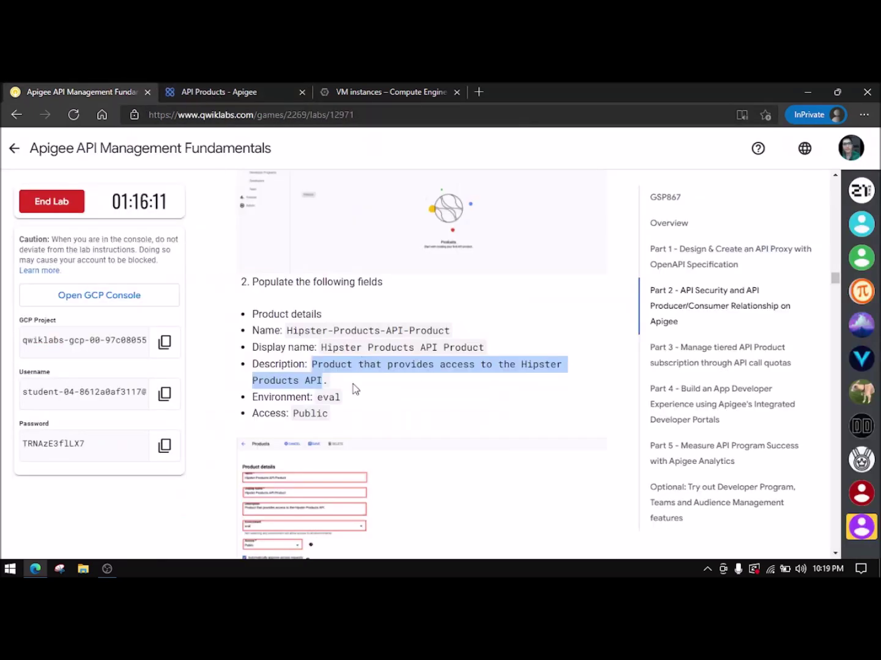
click(217, 90)
scroll(273, 389, down, 2)
click(250, 339)
click(242, 349)
click(281, 389)
click(246, 387)
click(220, 416)
- Add an operation for Hipster-Products-API with path / and save the product
scroll(259, 416, down, 5)
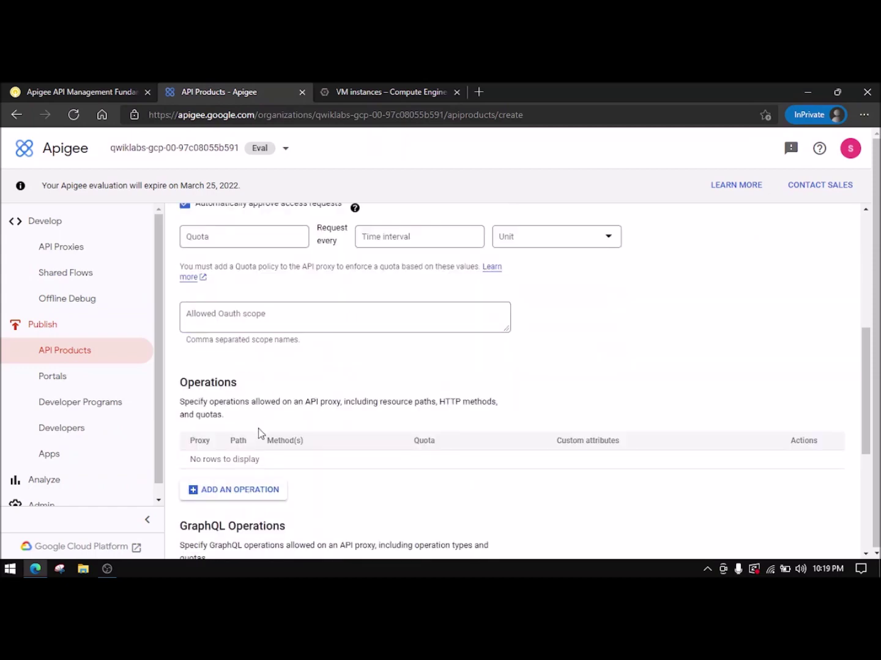
click(253, 387)
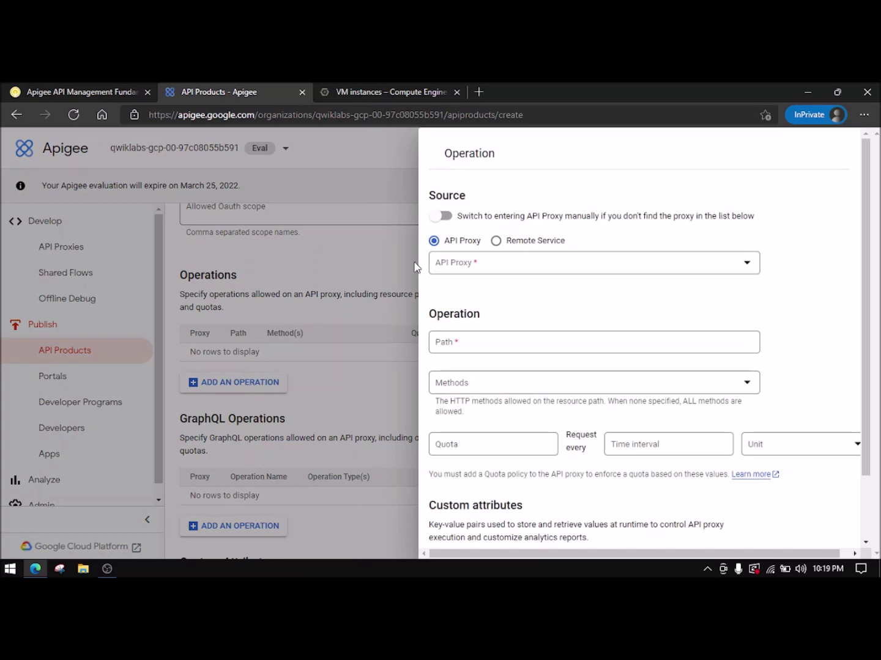
click(444, 270)
click(499, 295)
click(493, 347)
text(/)
scroll(505, 346, down, 1)
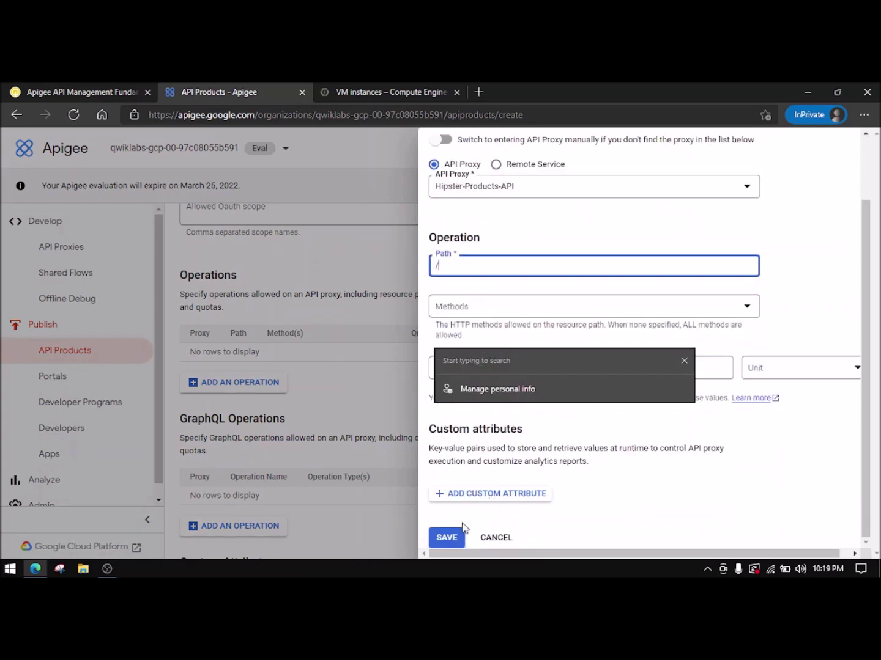
click(451, 536)
scroll(497, 429, up, 7)
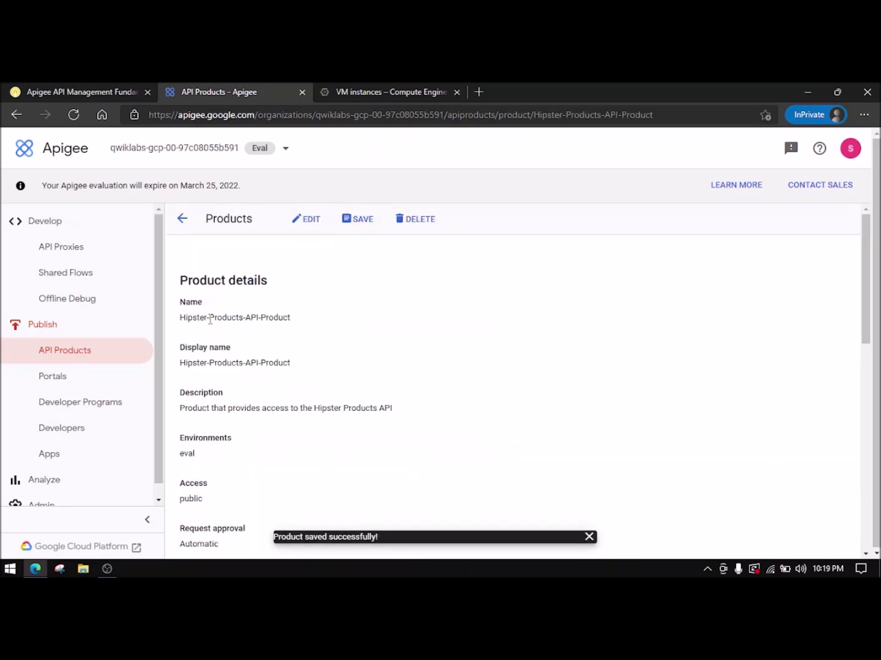
- Start a new app and enter the name Hipster-Products-App
click(68, 455)
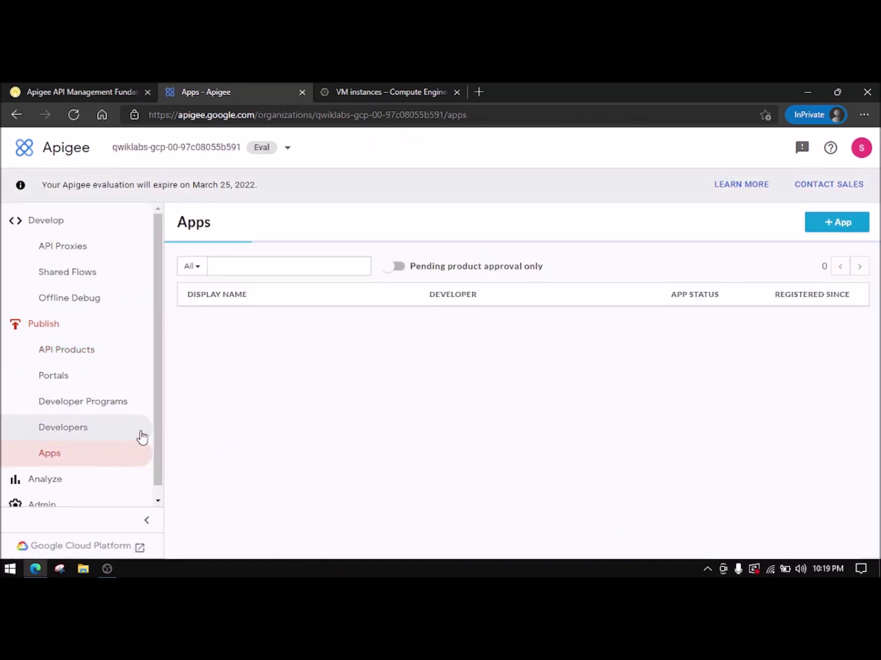
click(843, 225)
click(217, 313)
click(88, 85)
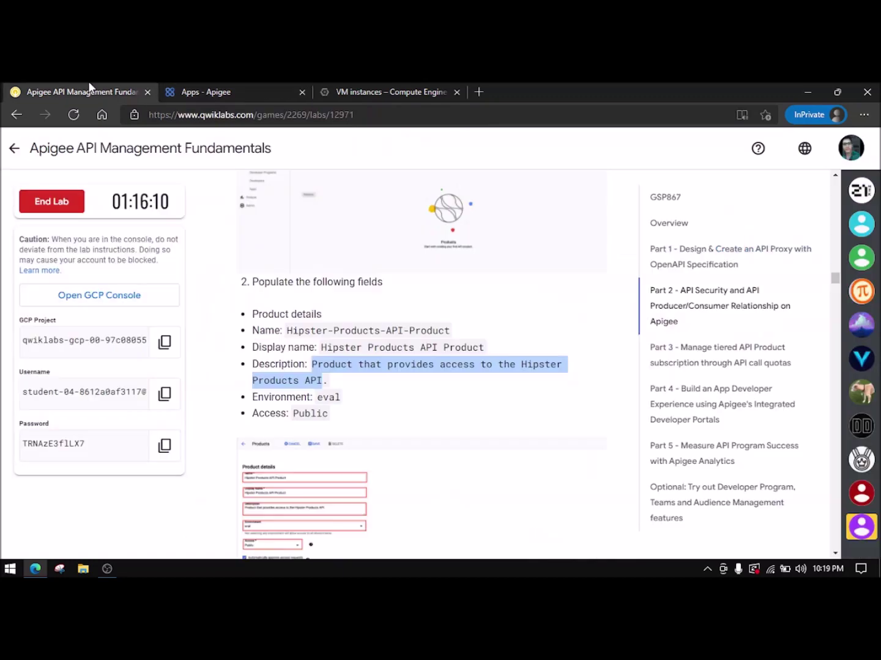
scroll(338, 417, down, 10)
scroll(337, 418, down, 10)
scroll(337, 417, down, 4)
scroll(337, 417, up, 3)
scroll(337, 416, up, 1)
scroll(337, 417, down, 3)
scroll(336, 357, down, 3)
scroll(335, 350, down, 2)
scroll(336, 349, down, 1)
scroll(333, 354, up, 3)
scroll(327, 376, down, 2)
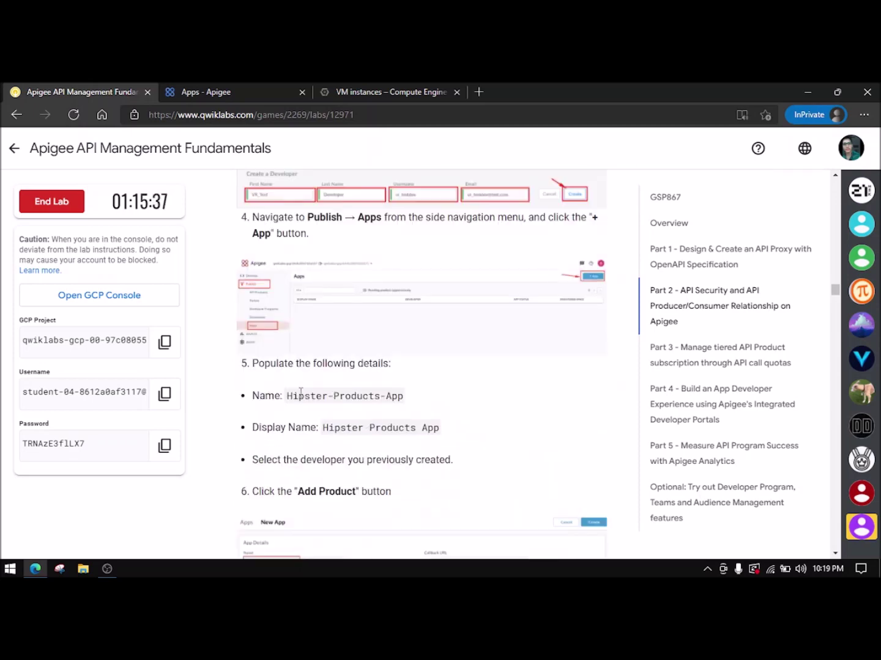
drag(289, 397, 397, 402)
key(ctrl+c)
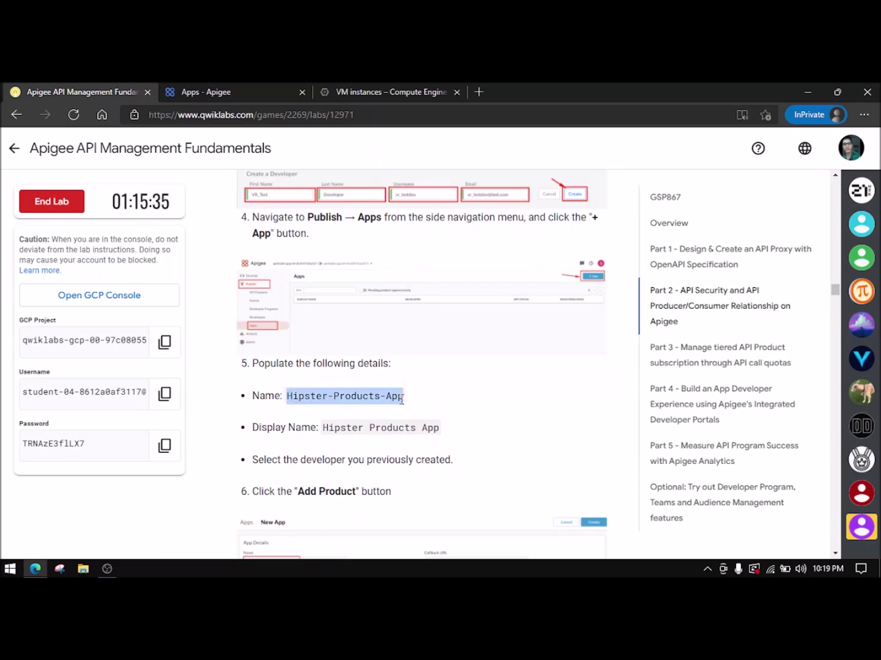
click(230, 91)
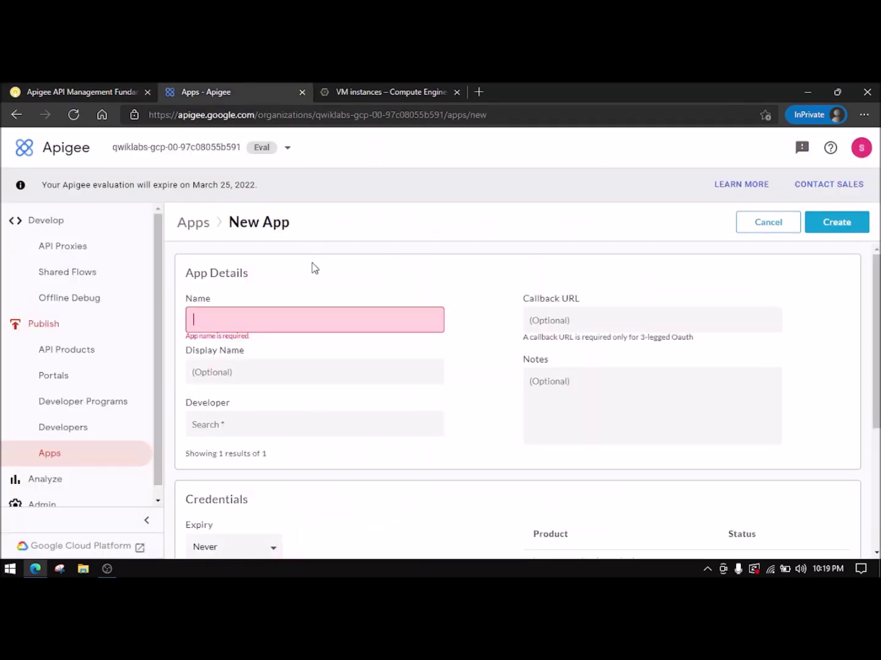
click(283, 328)
key(ctrl+v)
- Set the display name to Hipster Products App and assign the test developer
click(72, 92)
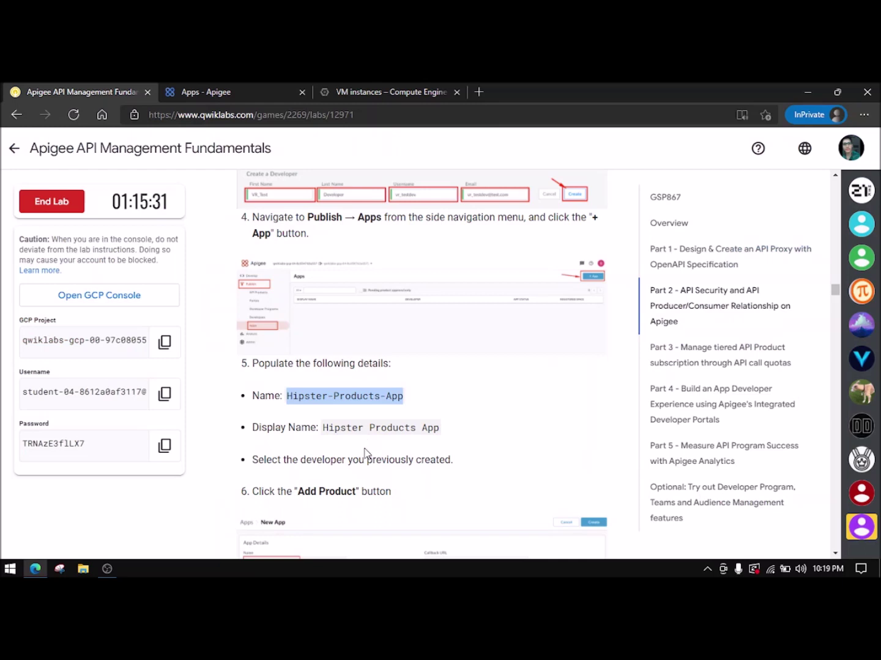
drag(322, 429, 440, 429)
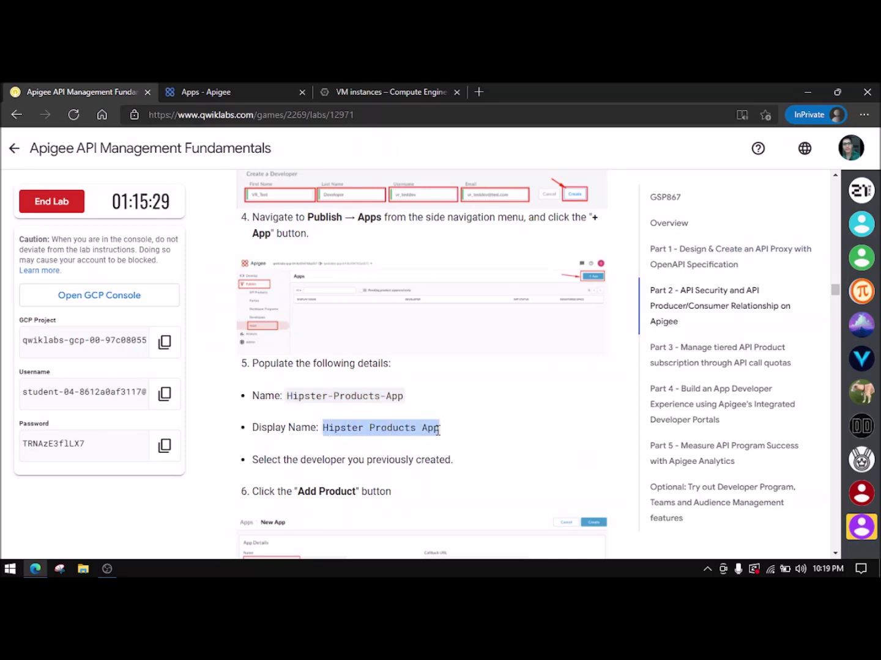
click(233, 92)
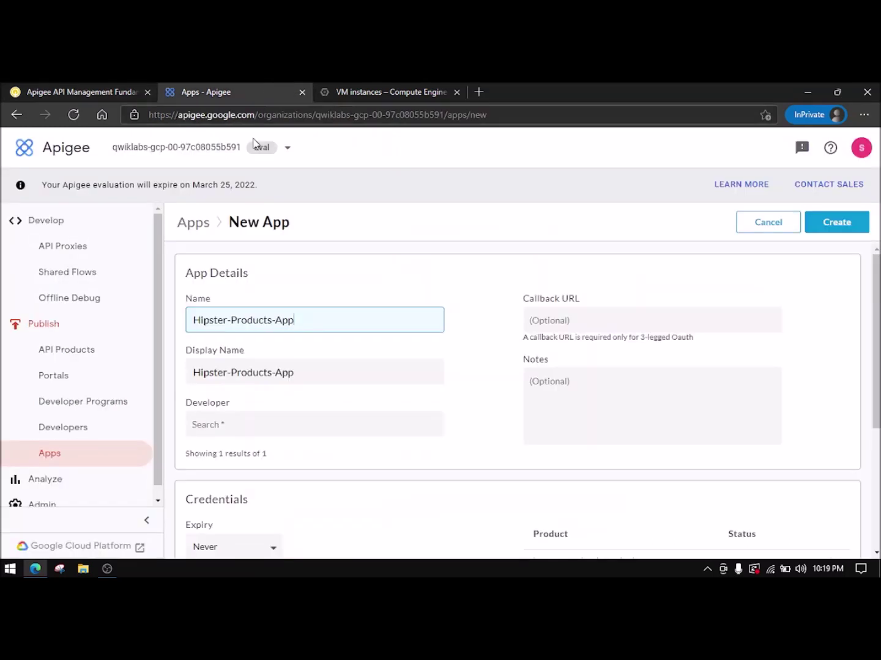
triple_click(315, 375)
key(ctrl+v)
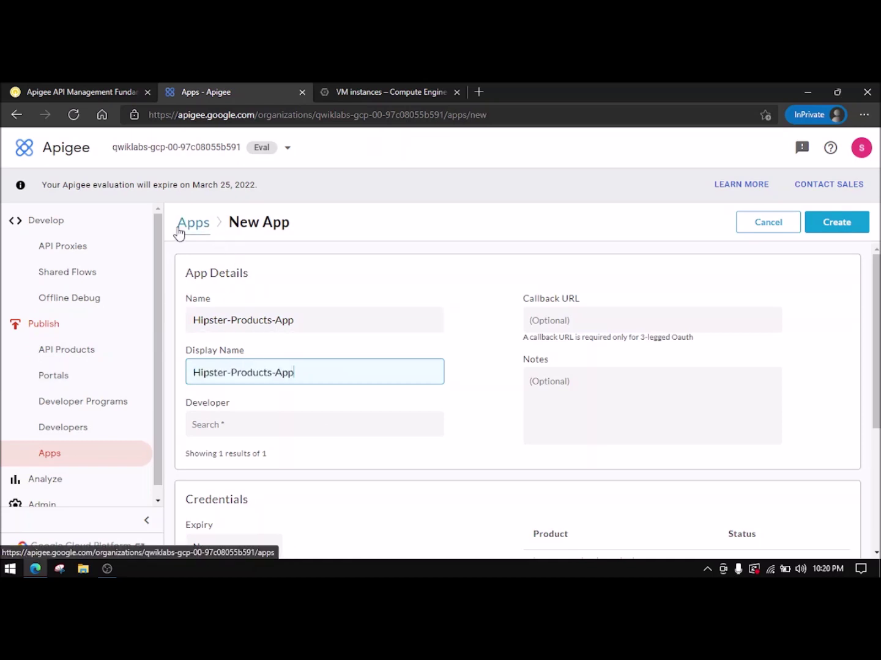
click(271, 424)
click(272, 459)
- Attach Hipster-Products-API-Product to the app
scroll(318, 367, down, 2)
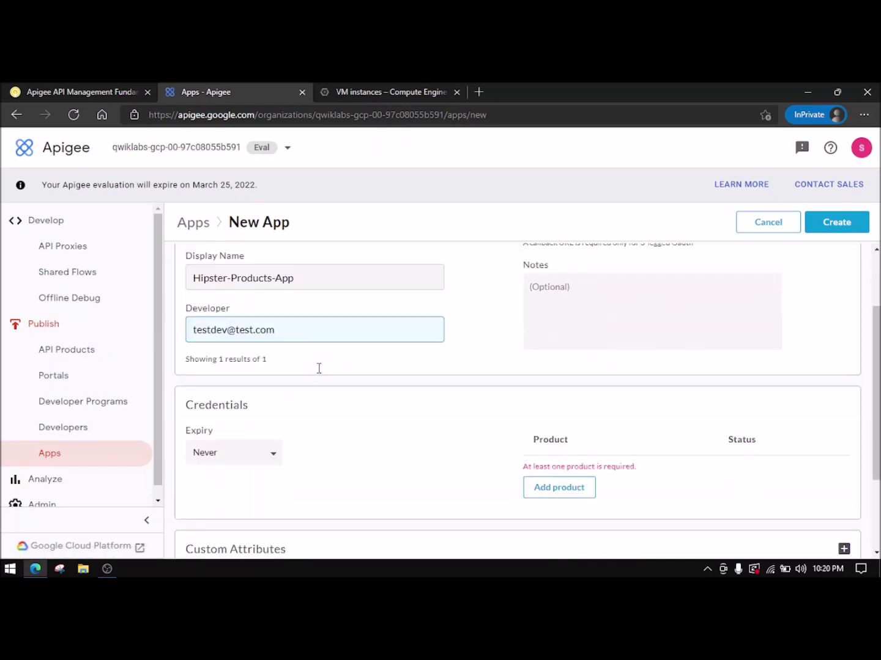
click(568, 486)
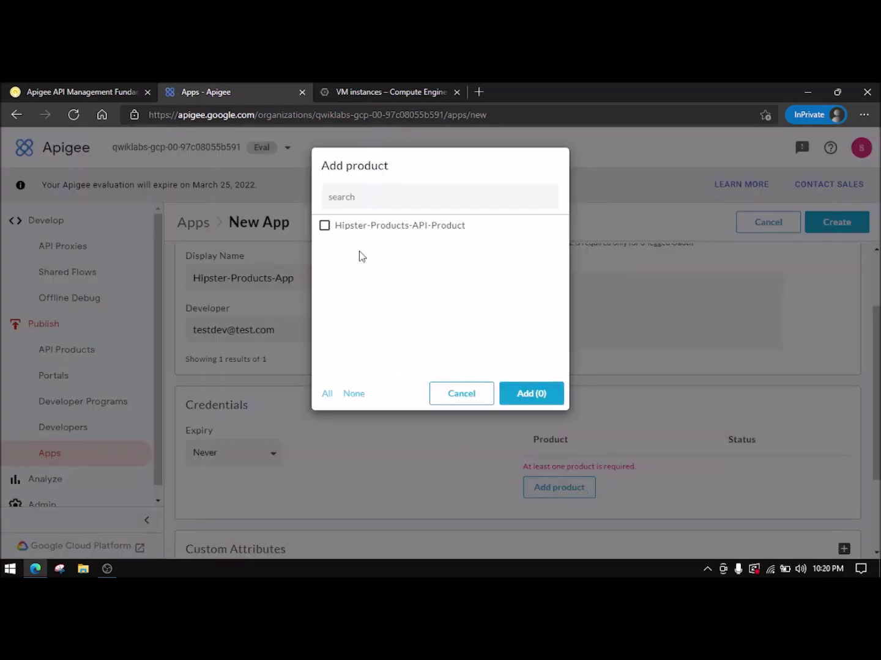
click(366, 227)
click(531, 394)
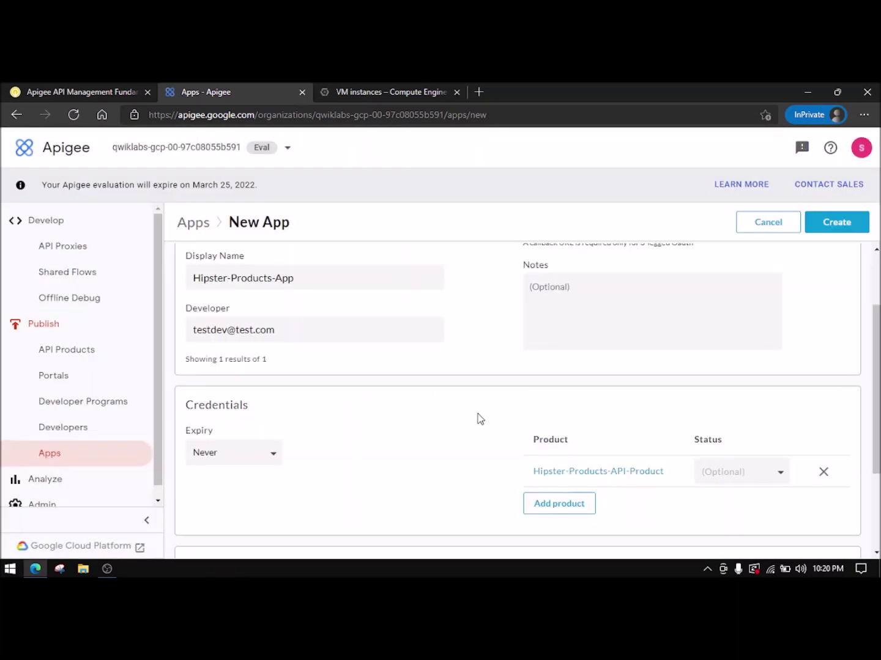
scroll(465, 454, up, 2)
scroll(466, 454, down, 3)
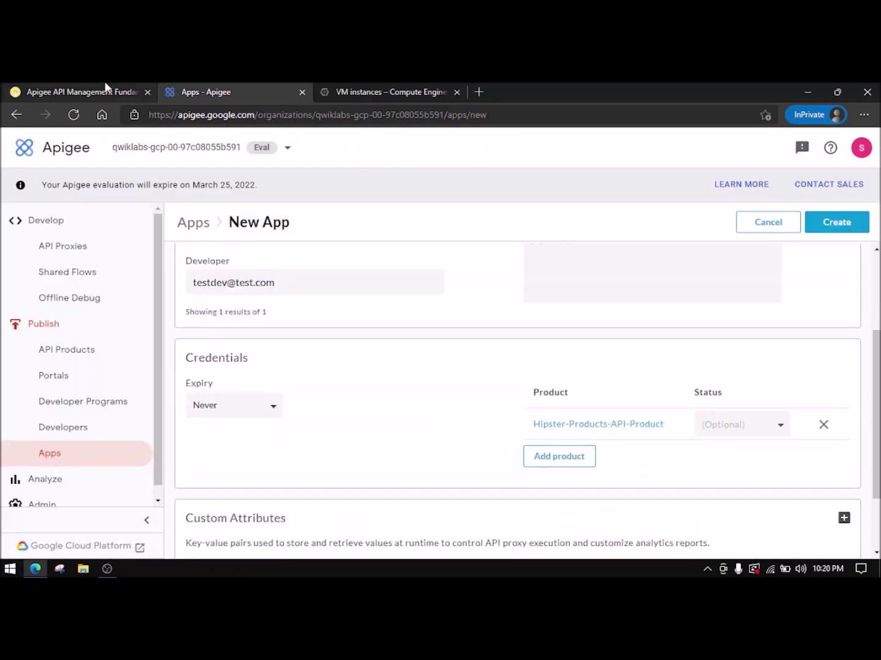
- Create the app and view its approved details with key and secret
click(106, 89)
scroll(335, 284, down, 2)
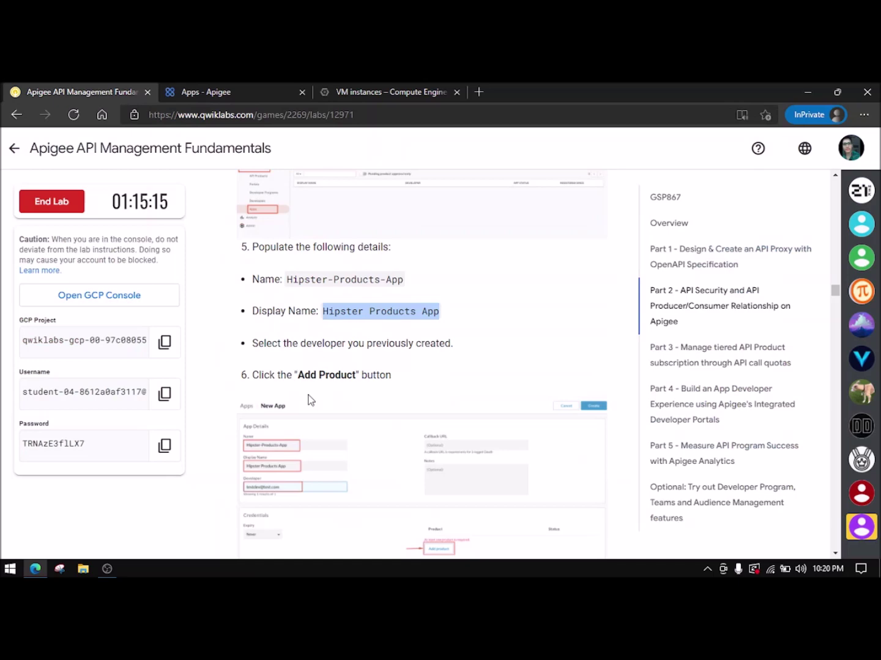
scroll(358, 358, down, 3)
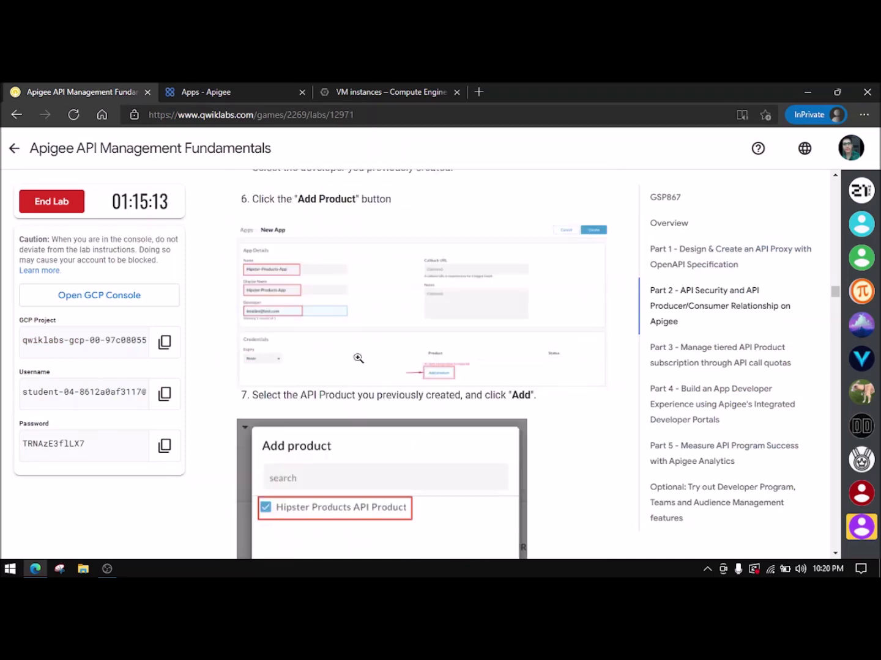
scroll(358, 358, up, 2)
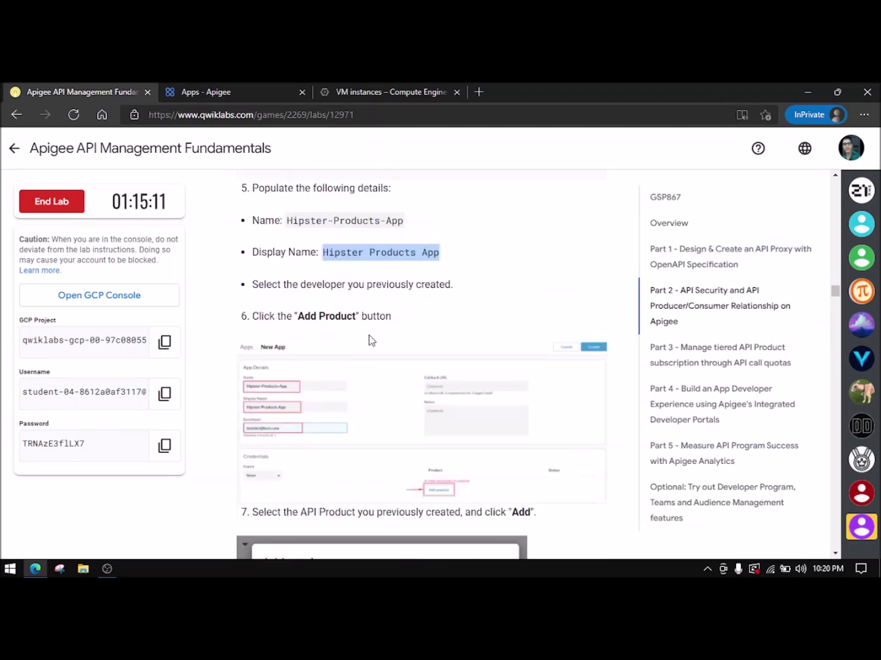
scroll(374, 335, down, 2)
scroll(373, 400, down, 7)
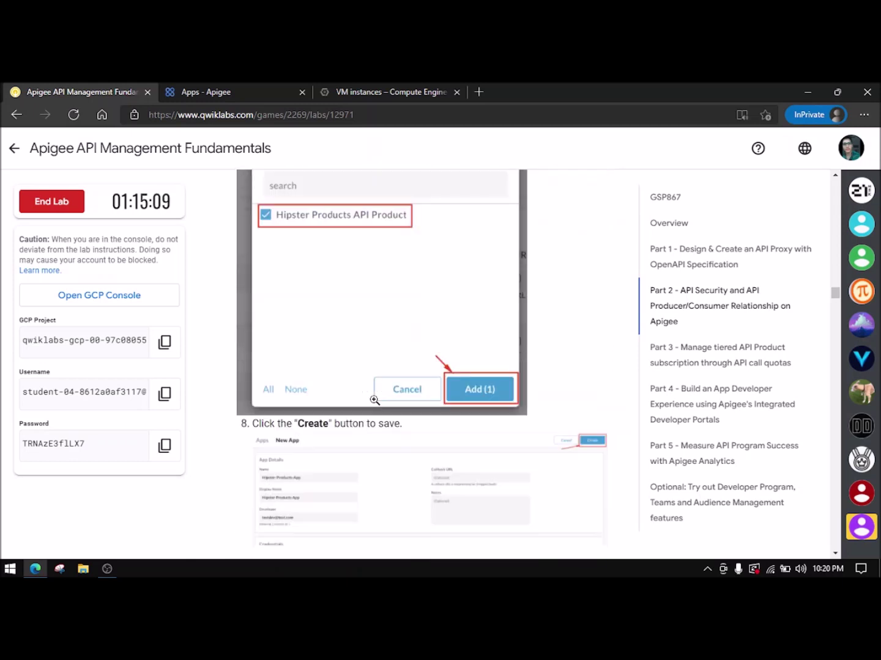
click(267, 86)
click(856, 221)
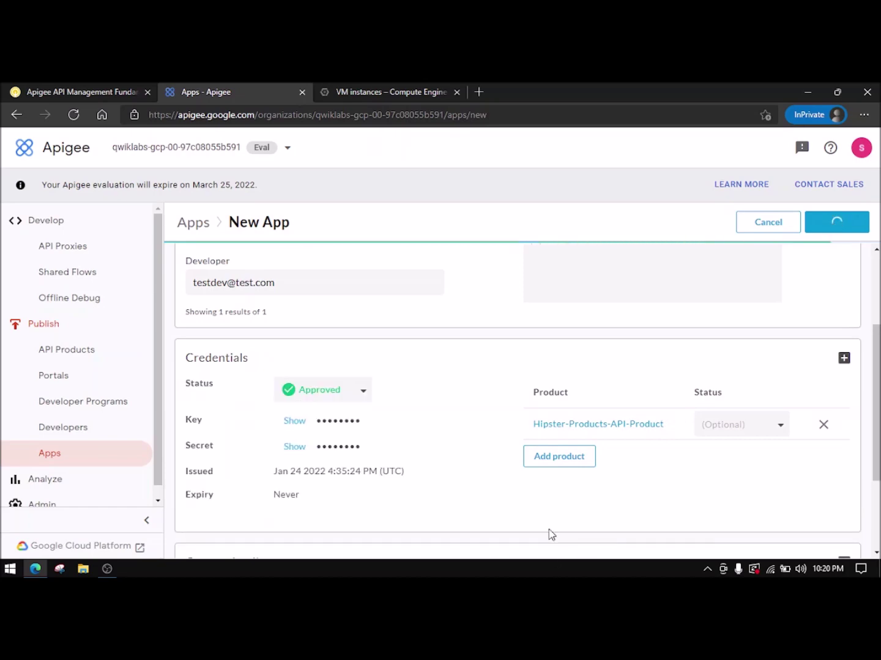
click(60, 86)
scroll(412, 374, down, 2)
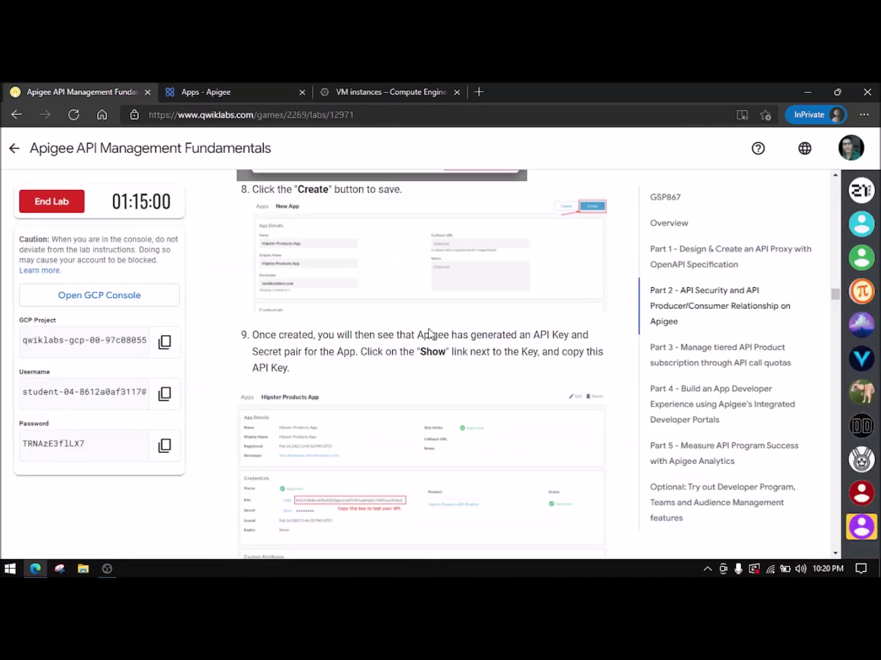
scroll(409, 379, down, 5)
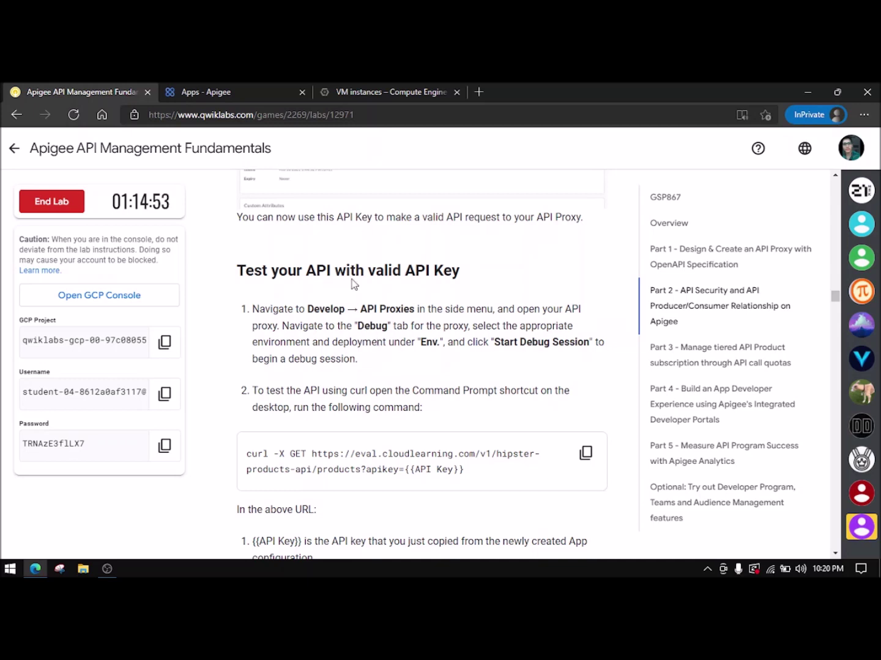
click(275, 89)
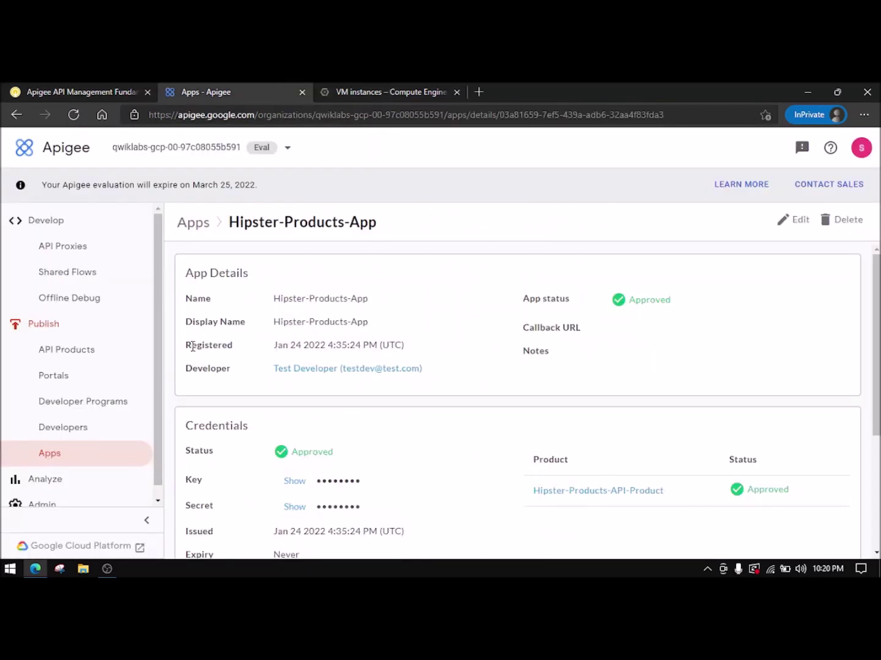
- Open the Hipster-Products-API proxy from the API Proxies list
click(90, 248)
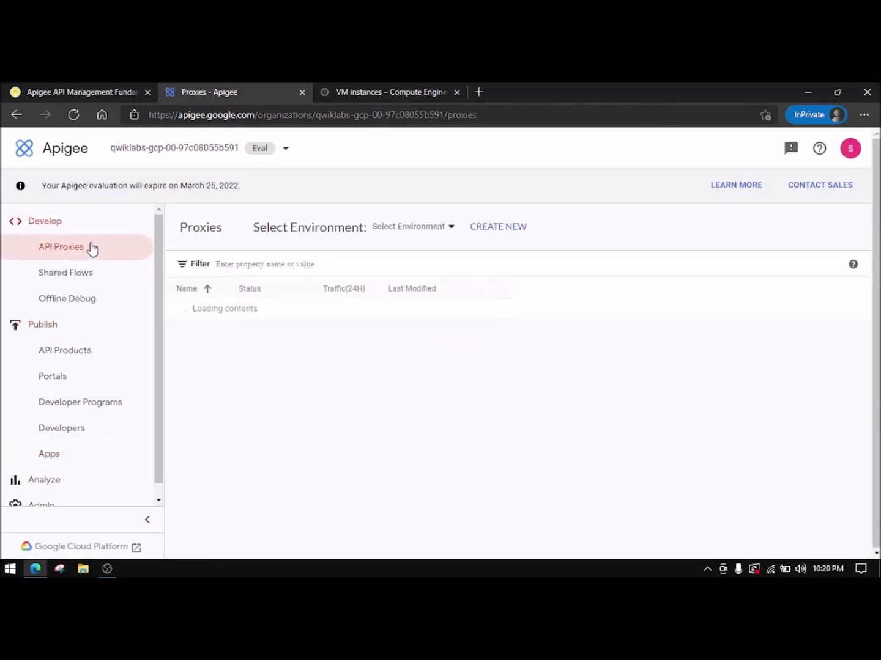
click(230, 309)
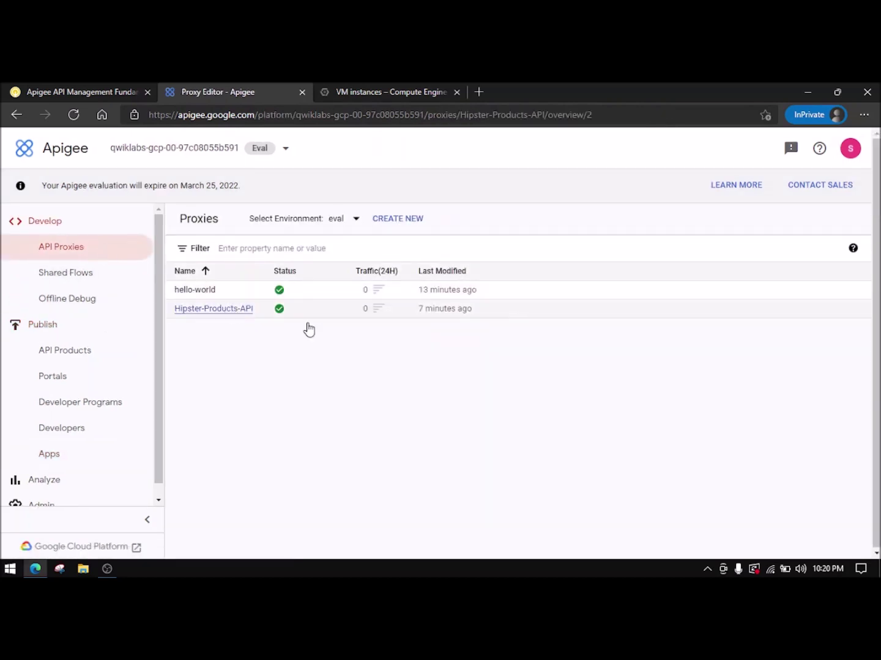
click(797, 266)
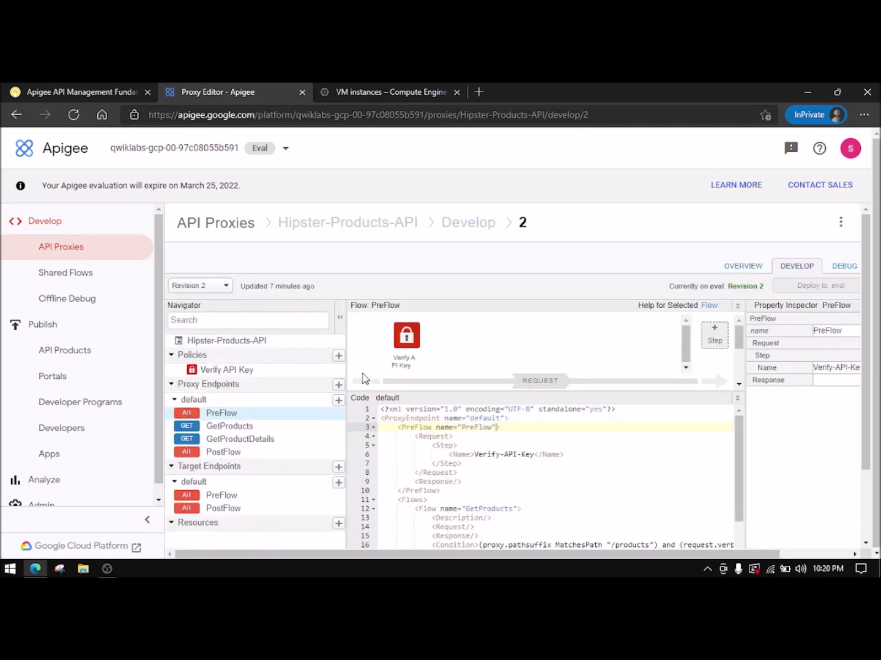
- Start a Debug session on eval revision 2 and copy the lab's test curl command
click(847, 266)
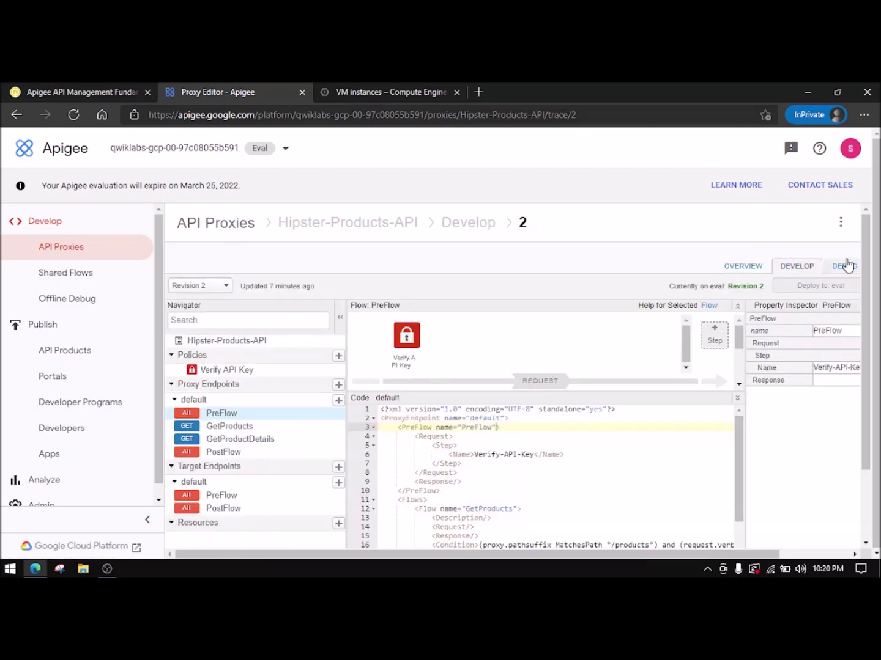
click(239, 306)
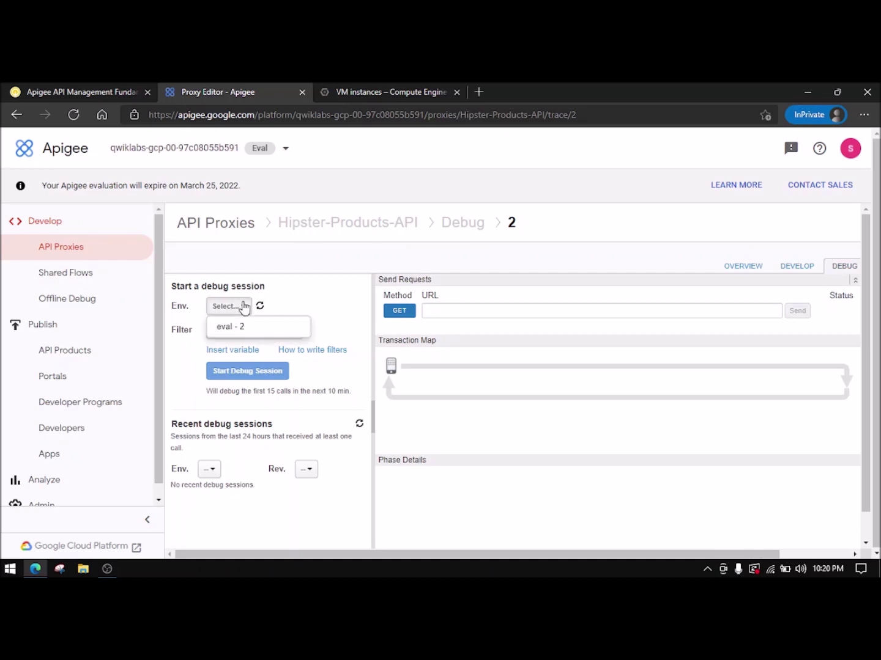
click(242, 327)
click(264, 374)
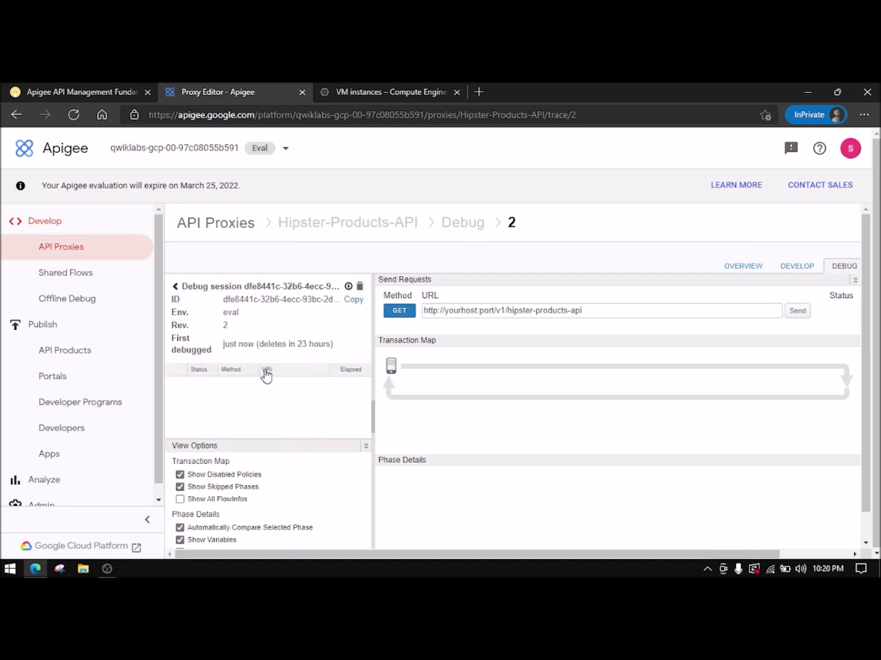
click(129, 92)
click(585, 453)
- Paste and run the copied curl test request in the Cloud Shell terminal
click(343, 91)
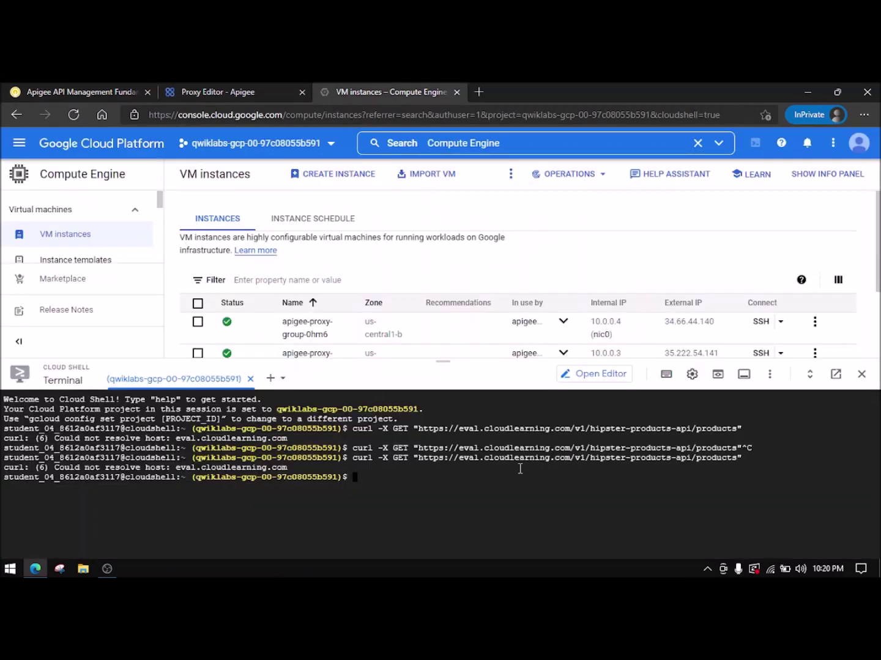
key(ctrl+v)
key(Return)
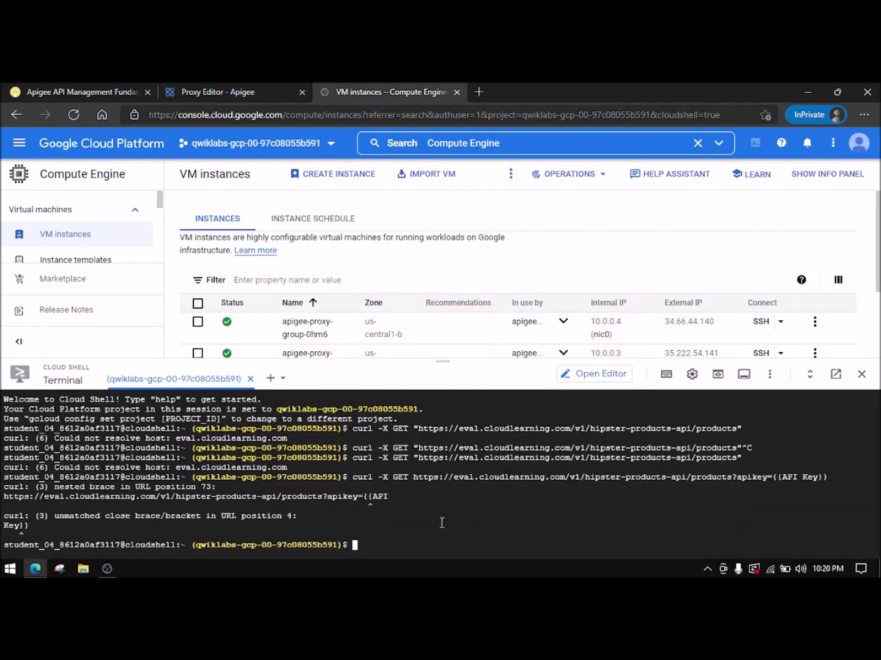
- Review the lab's next curl step and check the running Apigee debug session
click(81, 91)
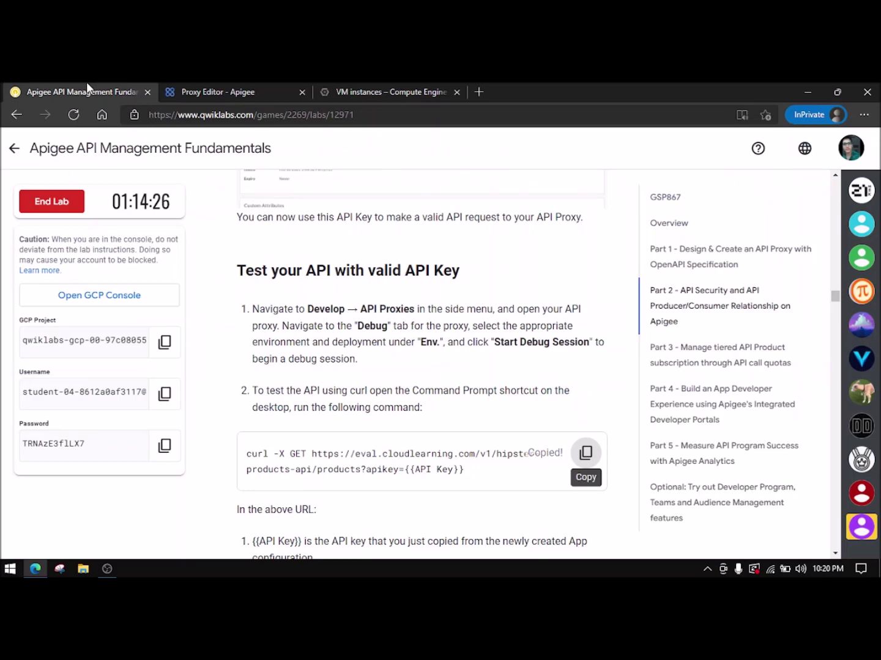
scroll(521, 415, down, 1)
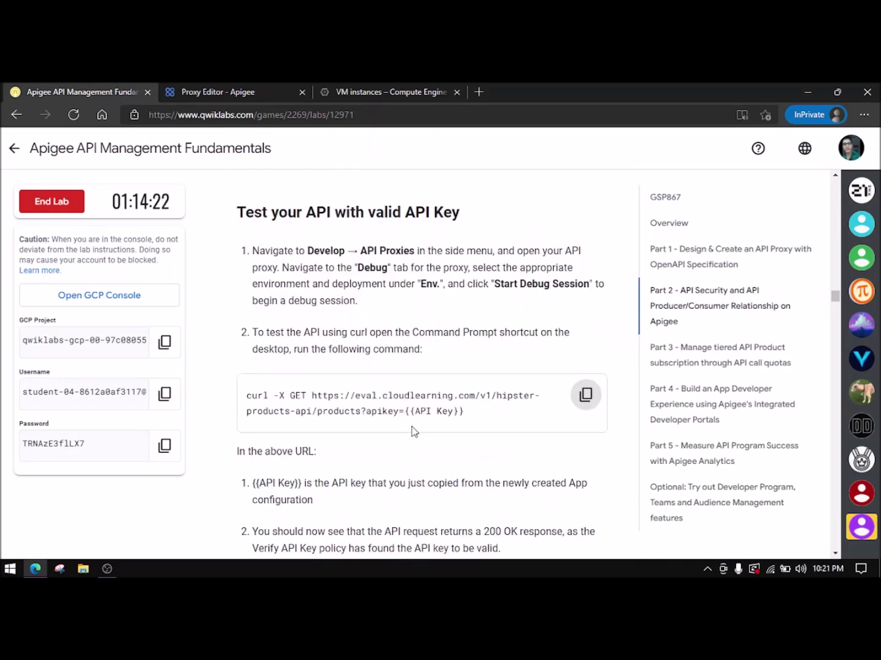
scroll(412, 427, down, 1)
click(218, 89)
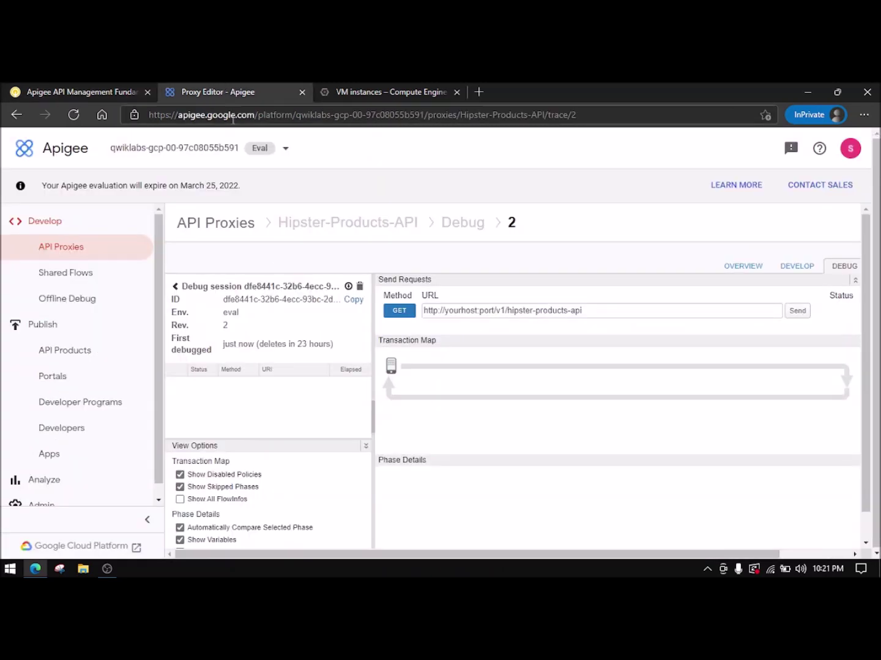
click(367, 91)
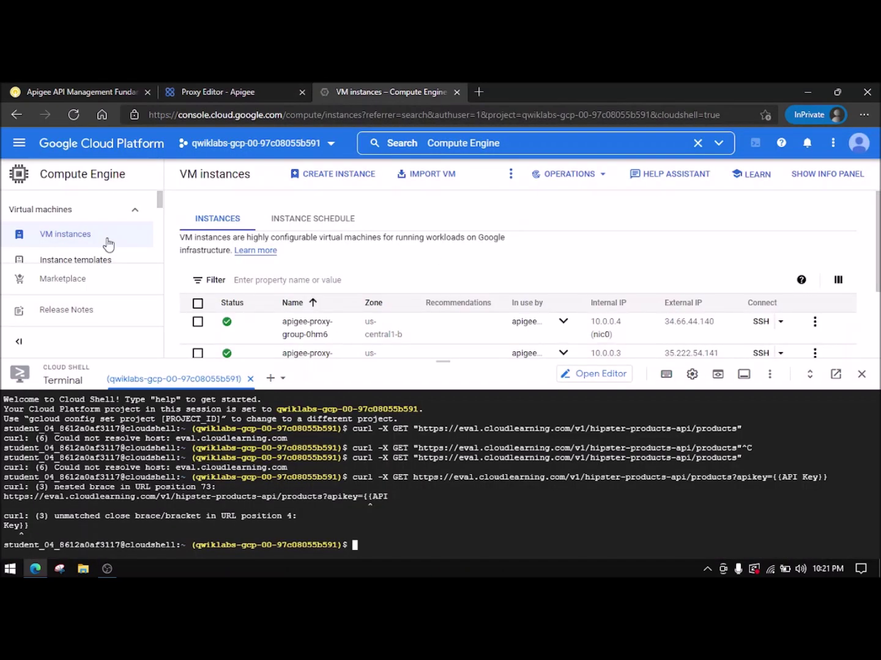
click(96, 80)
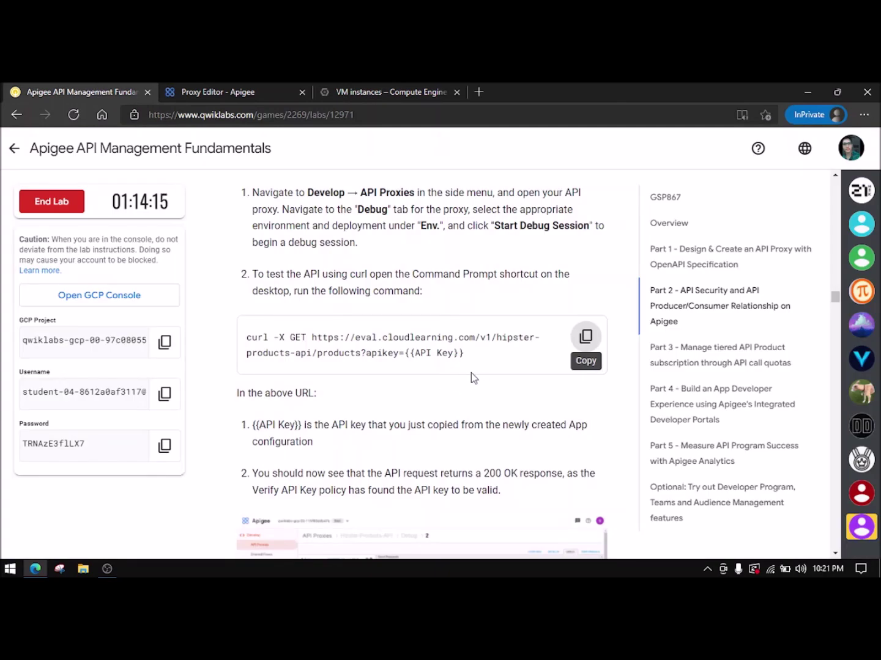
scroll(400, 387, down, 1)
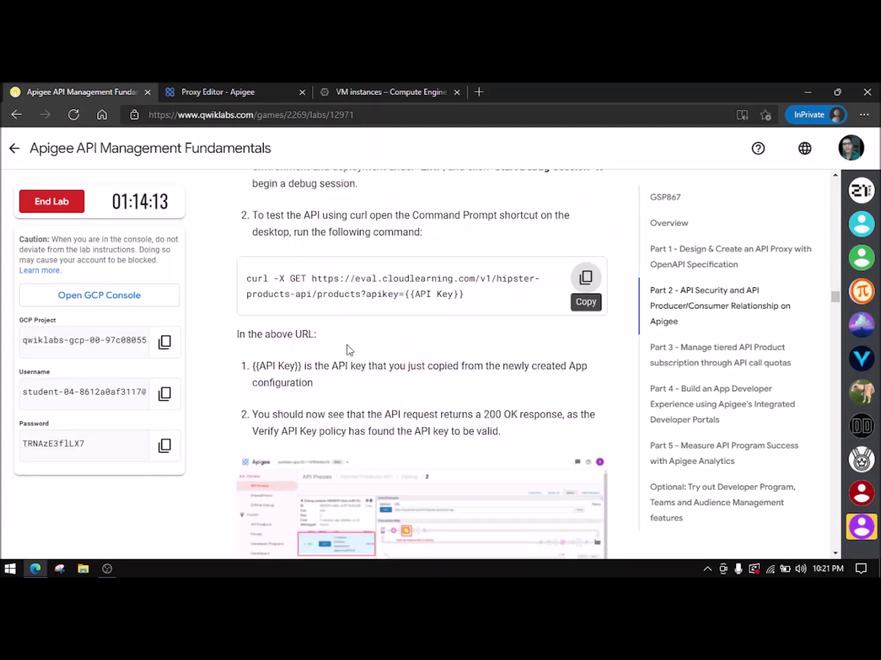
- Run Check my progress for the API-key-secured proxy, then read ahead into Part 3
scroll(358, 354, down, 1)
scroll(362, 361, down, 2)
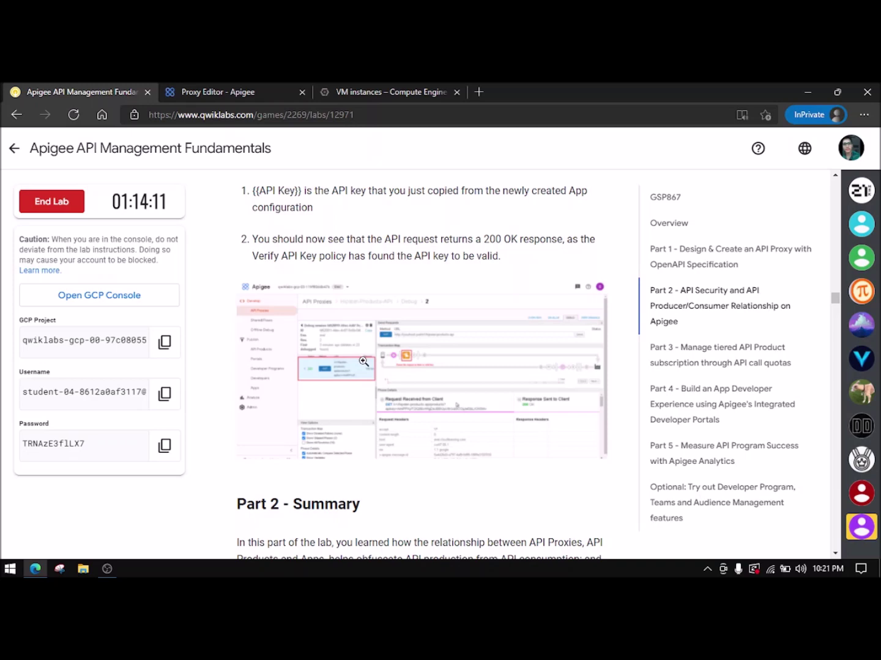
scroll(363, 361, down, 3)
scroll(365, 404, down, 2)
click(362, 421)
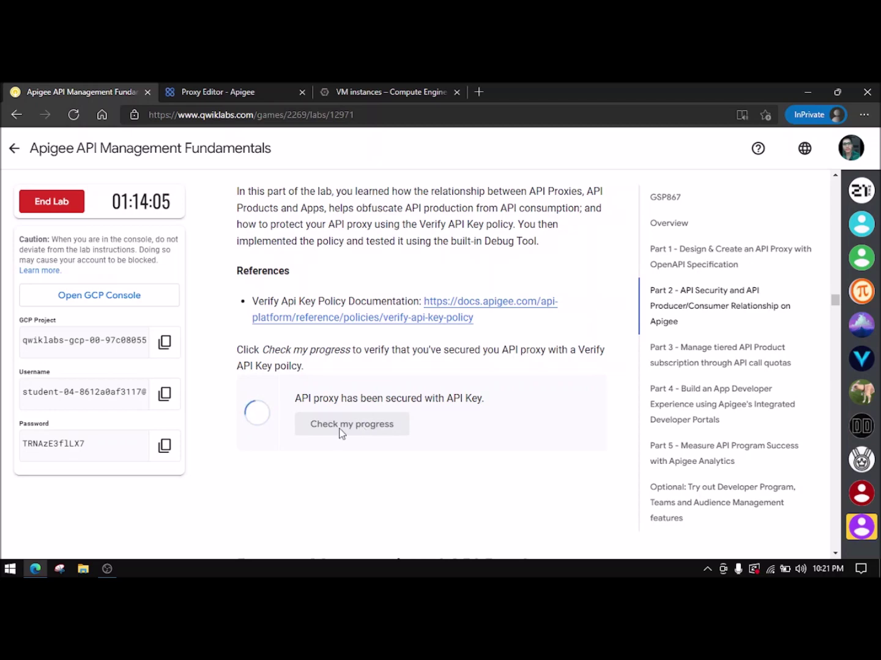
scroll(300, 422, down, 6)
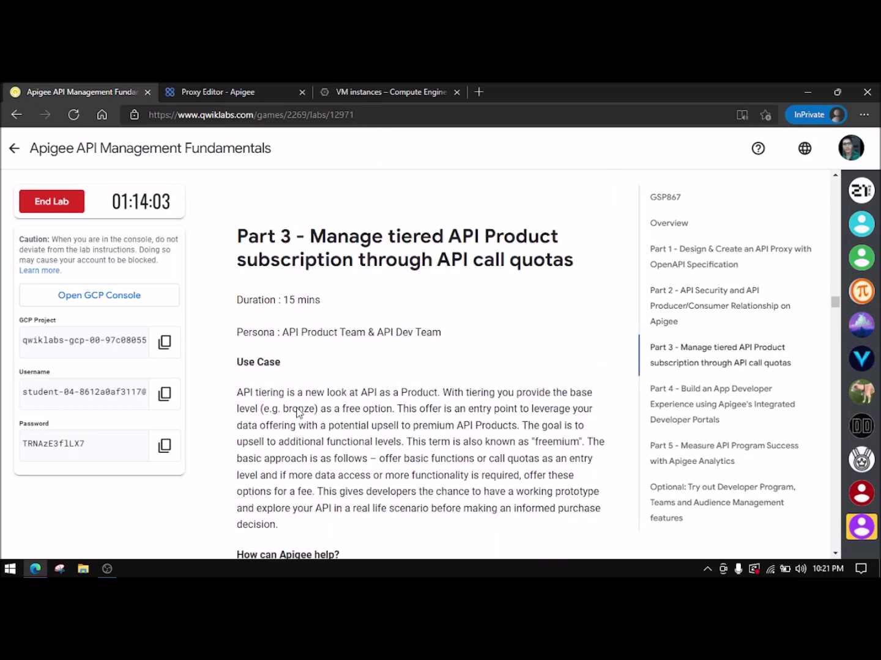
scroll(316, 389, down, 8)
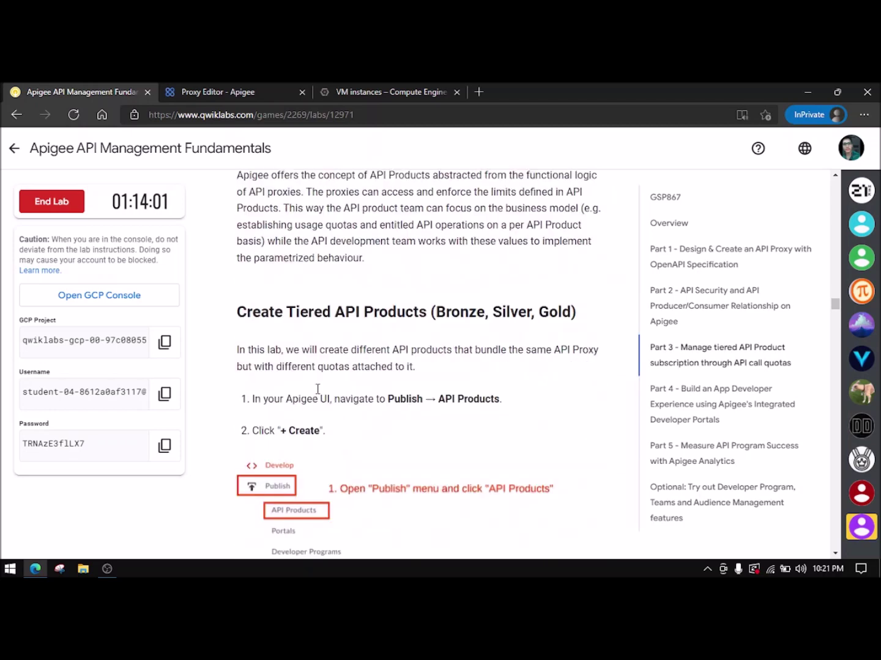
click(268, 89)
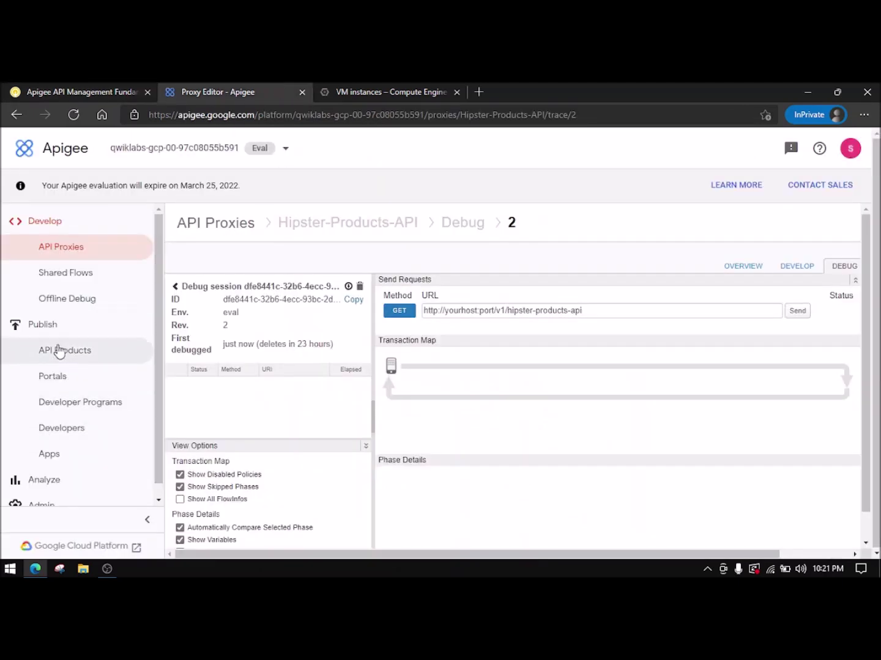
- Open Publish > API Products and begin a new product form
click(100, 366)
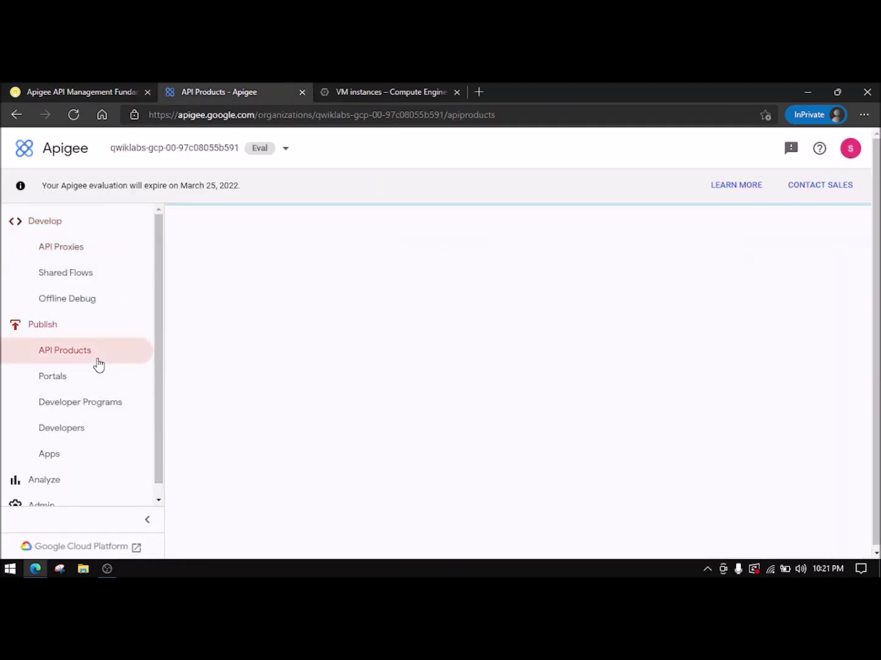
click(78, 91)
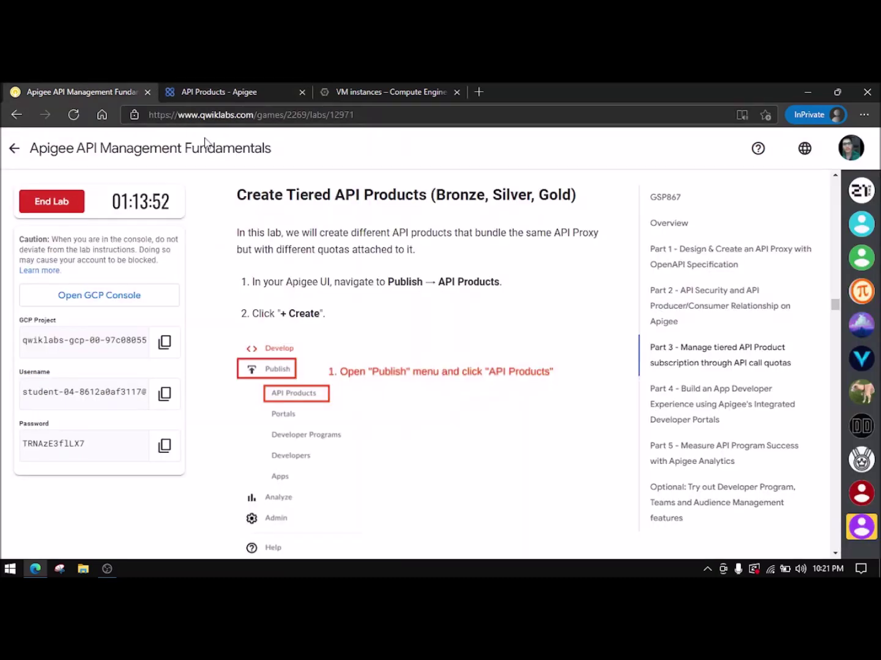
scroll(388, 427, down, 4)
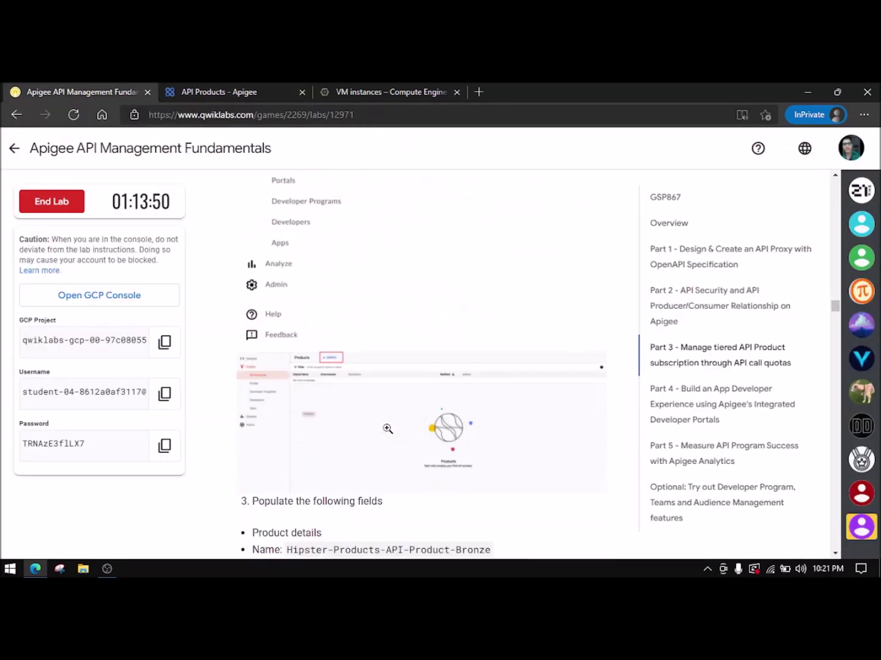
click(273, 87)
click(284, 221)
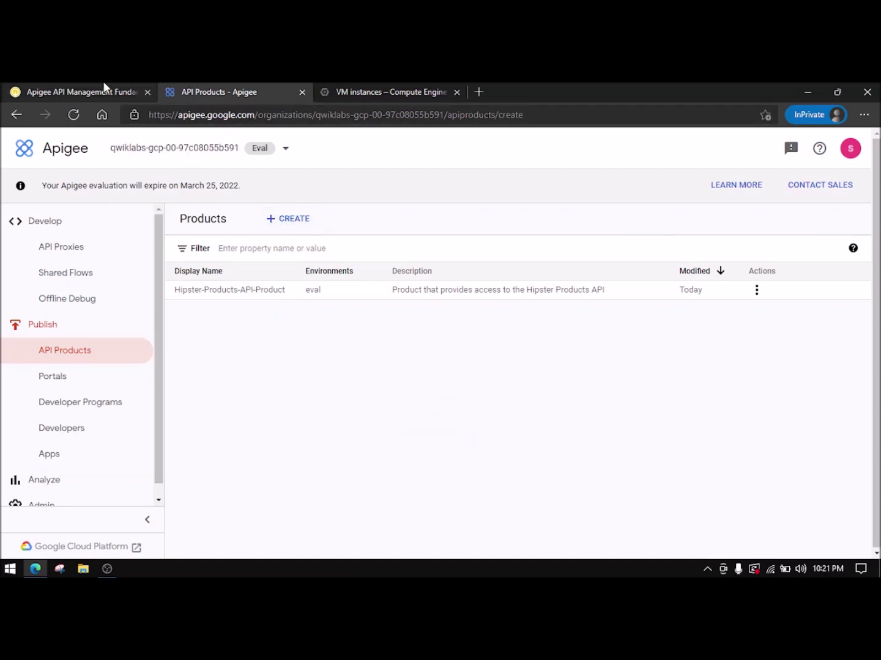
- Fill in Name Hipster-Products-API-Product-Bronze and the Bronze display name from the lab
click(88, 91)
scroll(410, 405, down, 2)
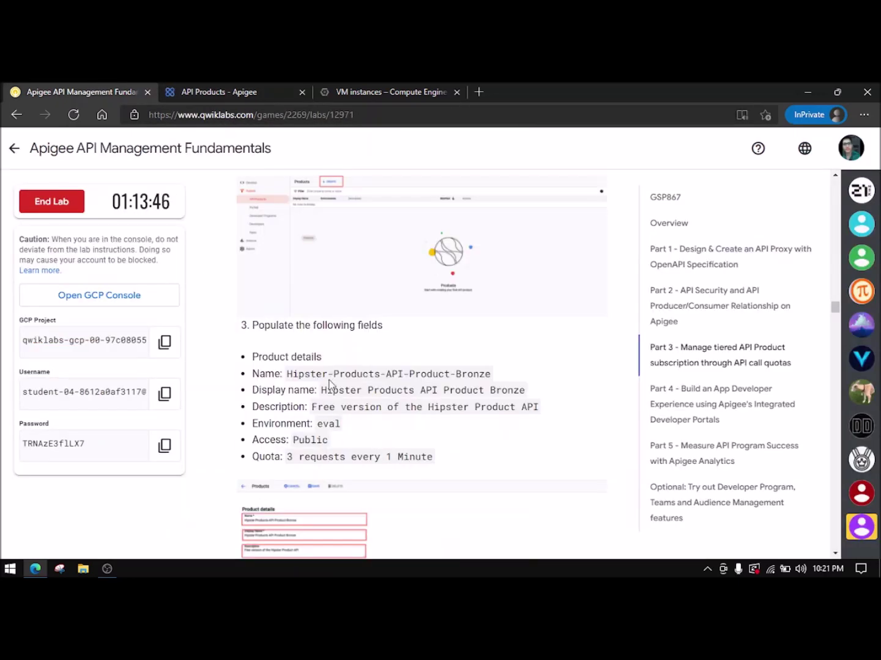
drag(288, 376, 496, 377)
key(ctrl+c)
click(232, 91)
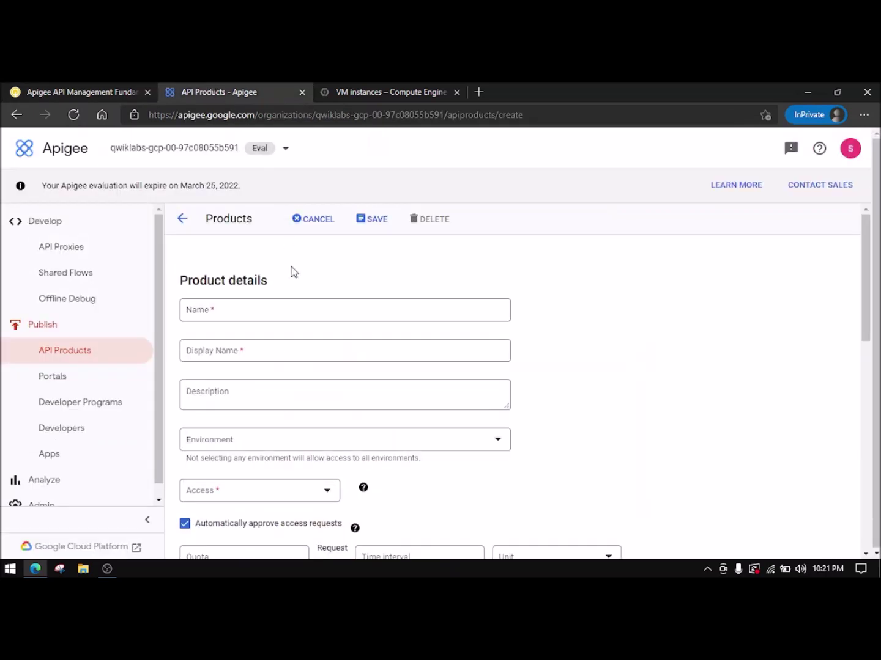
click(300, 314)
key(ctrl+v)
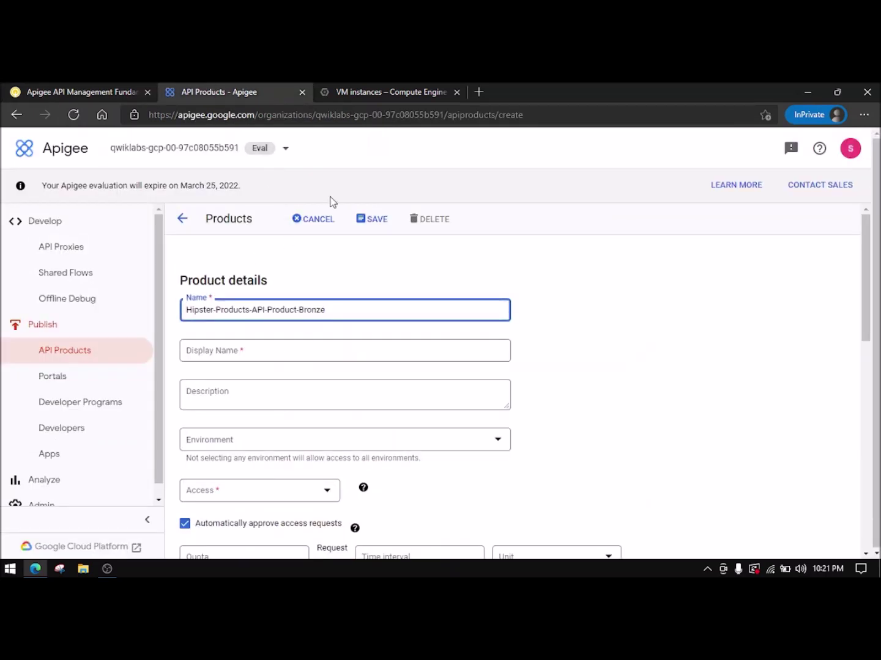
click(131, 87)
drag(321, 390, 526, 391)
key(ctrl+c)
click(184, 91)
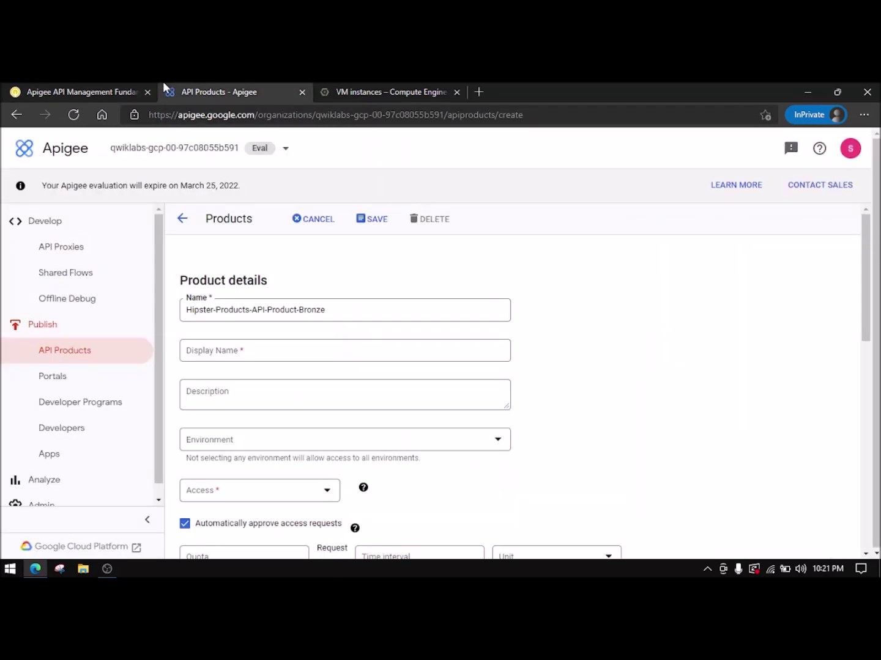
click(292, 349)
key(ctrl+v)
- Paste the lab's free-version description into the Description field
click(85, 92)
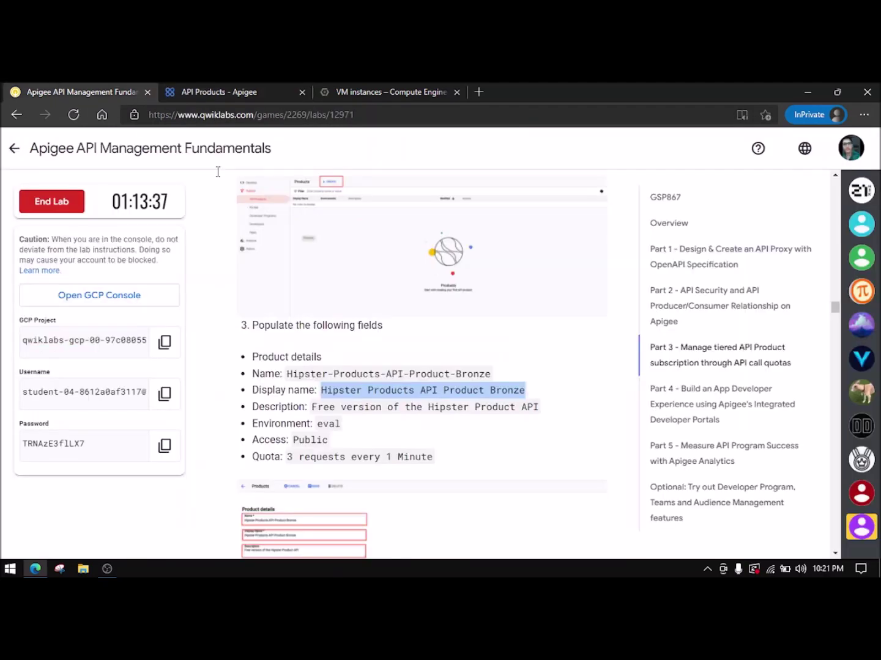
drag(313, 408, 530, 404)
key(ctrl+c)
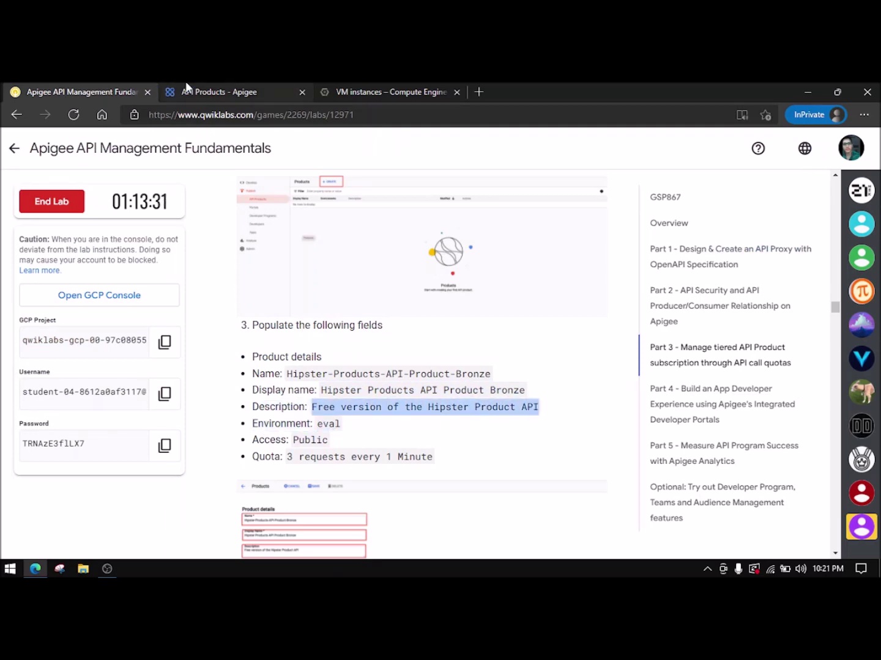
click(179, 91)
click(284, 390)
key(ctrl+v)
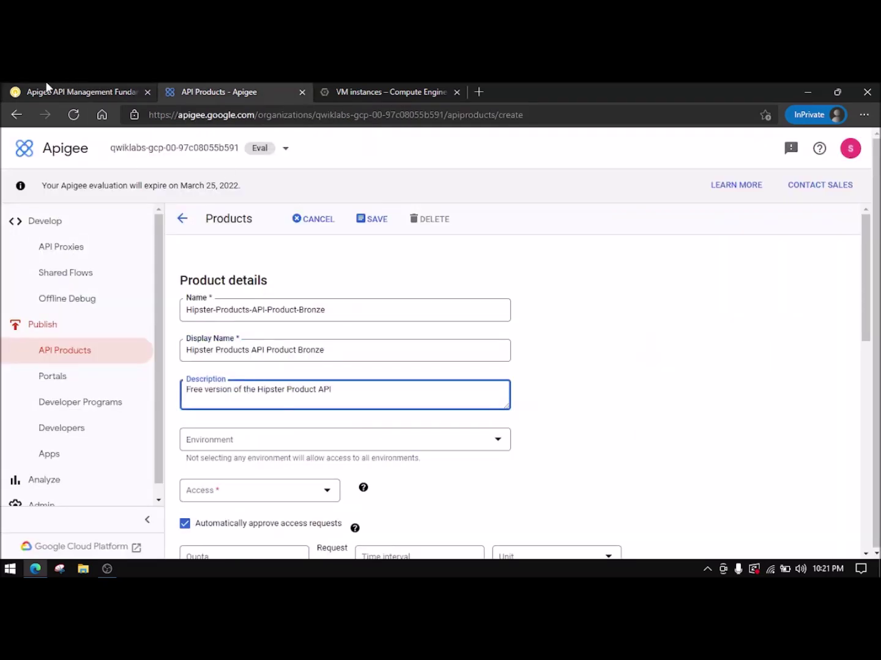
- Set Environment to eval and Access to Public, then check the lab's quota values
click(80, 92)
click(222, 94)
click(266, 440)
click(232, 451)
click(262, 502)
click(258, 503)
click(230, 462)
scroll(282, 482, down, 2)
scroll(282, 481, down, 5)
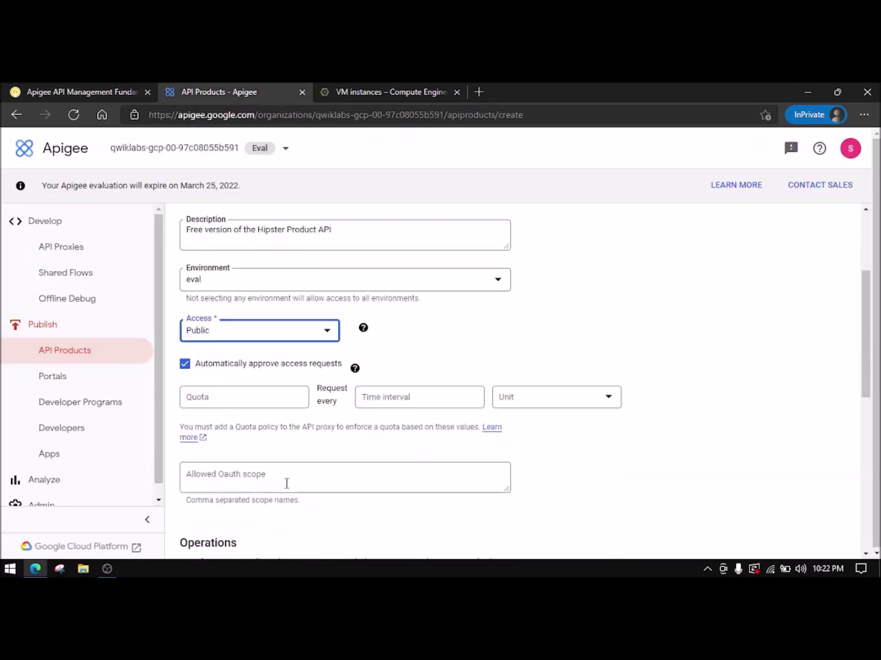
click(128, 86)
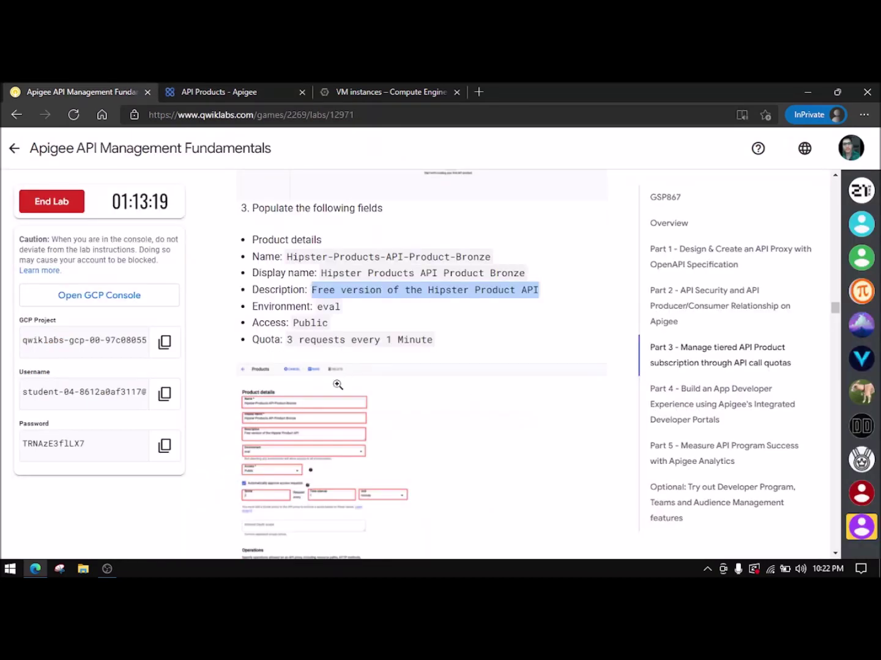
click(222, 85)
scroll(245, 382, up, 4)
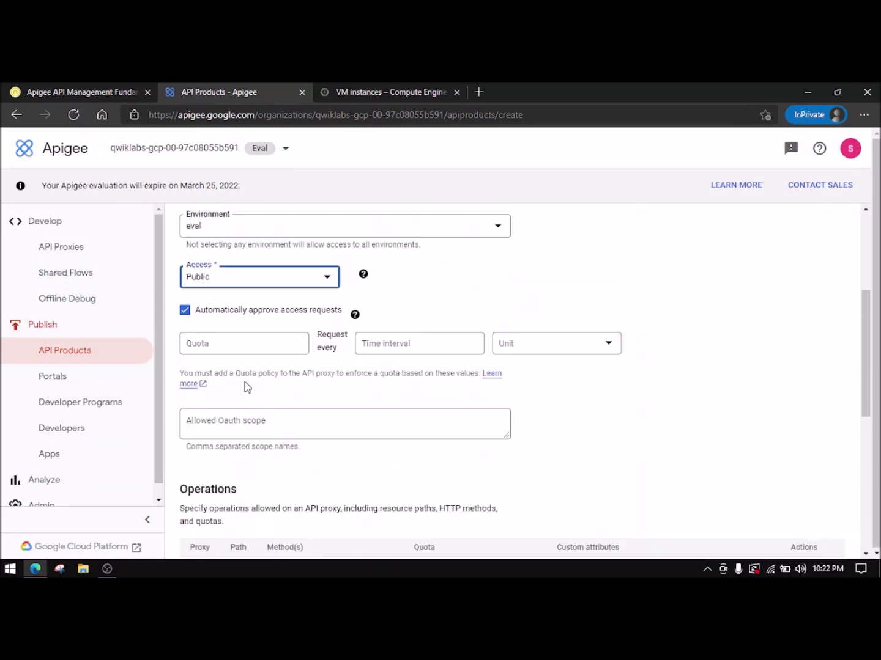
- Set the quota to 3 requests per 1 minute
click(228, 349)
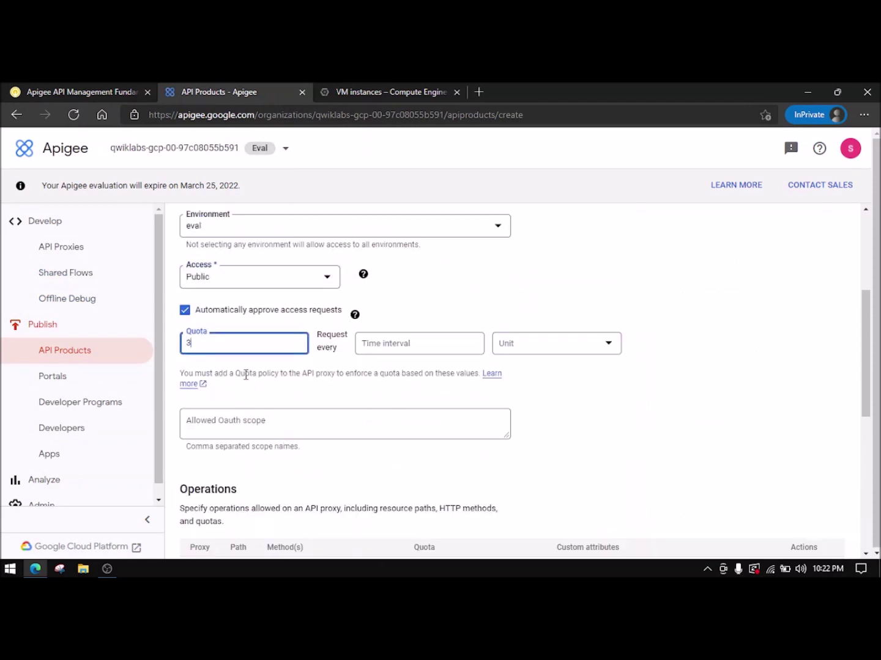
click(429, 339)
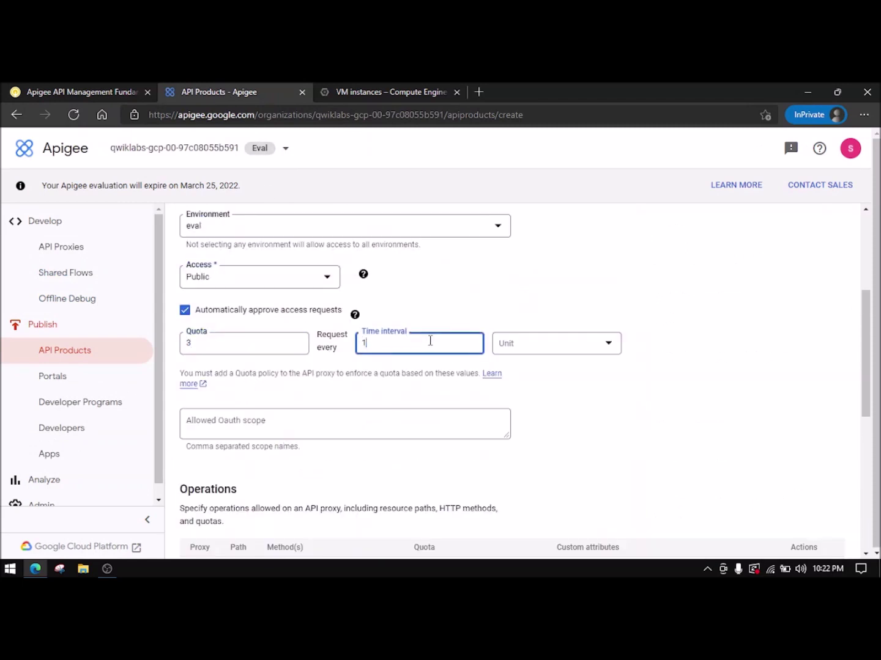
click(511, 351)
click(523, 374)
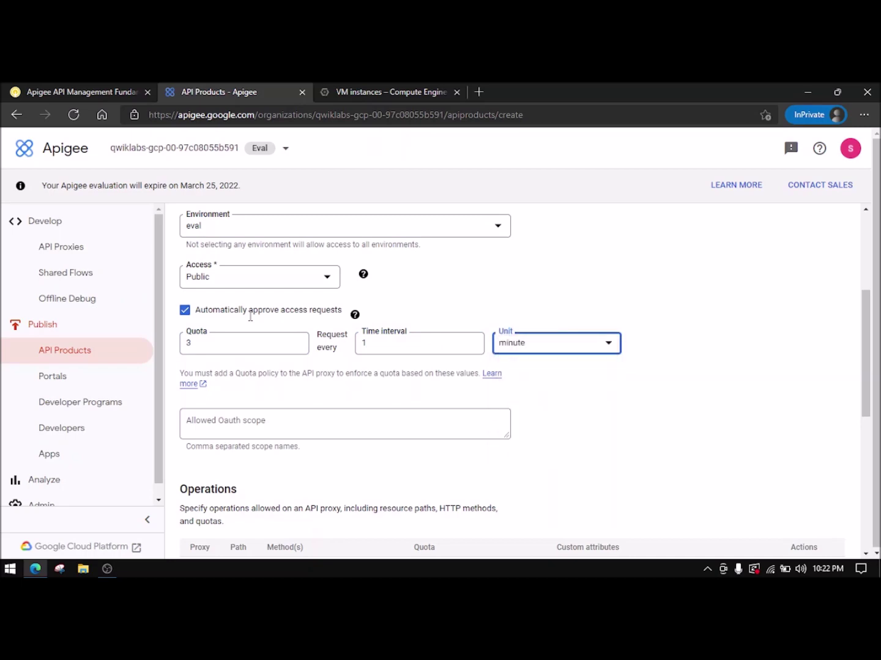
click(95, 90)
scroll(358, 426, down, 4)
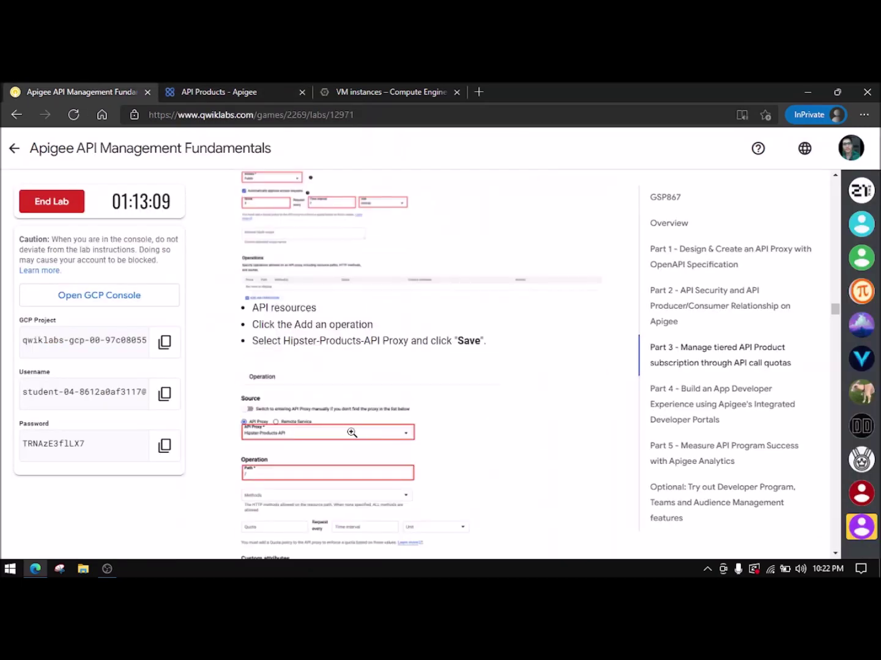
click(241, 90)
scroll(367, 422, down, 4)
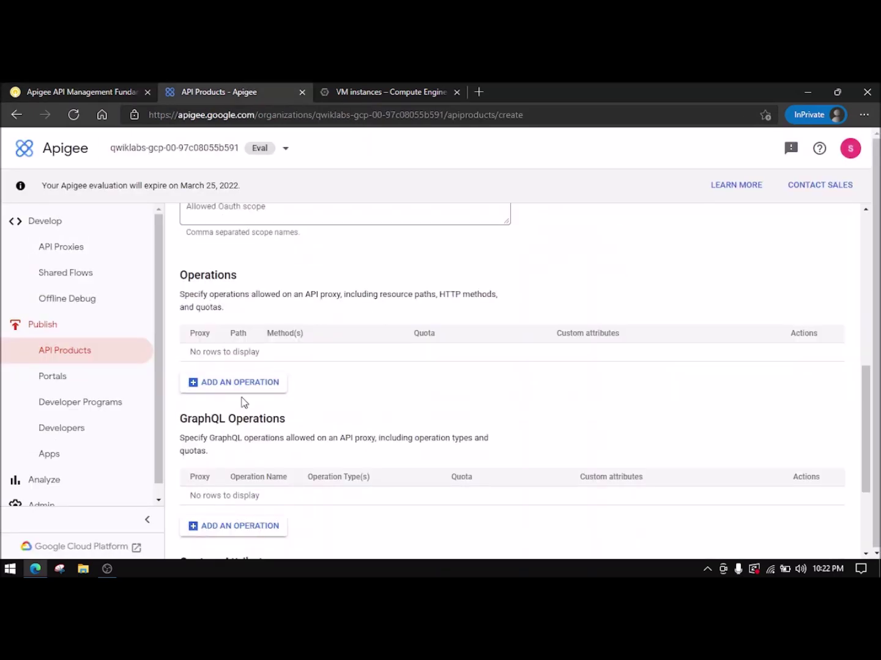
- Add an operation for the Hipster-Products-API proxy with path /
click(244, 385)
click(593, 273)
click(525, 291)
click(512, 343)
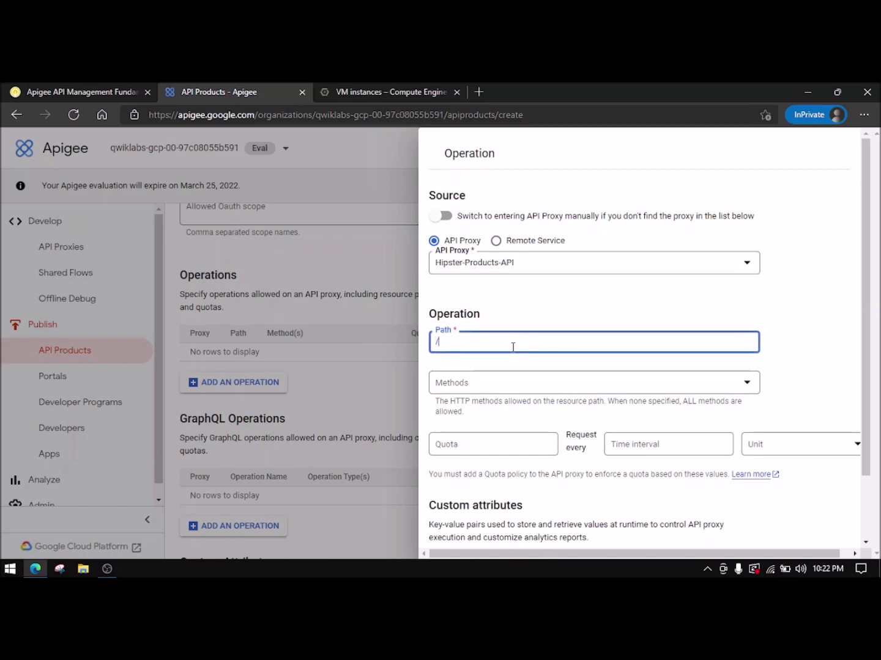
text(/)
click(611, 317)
scroll(541, 455, down, 2)
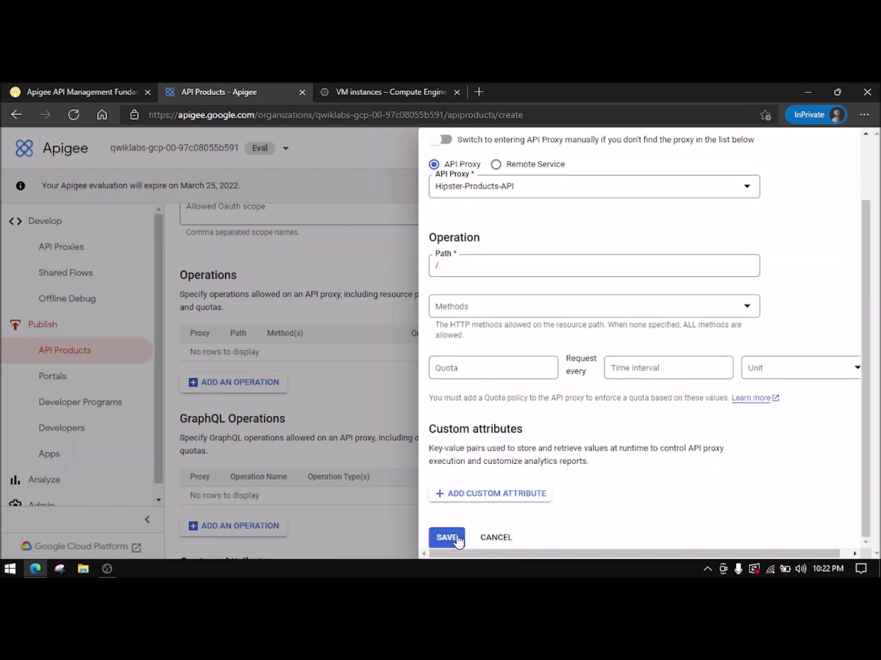
click(448, 537)
- Compare the operation with the lab screenshot, then save the Bronze product
click(96, 91)
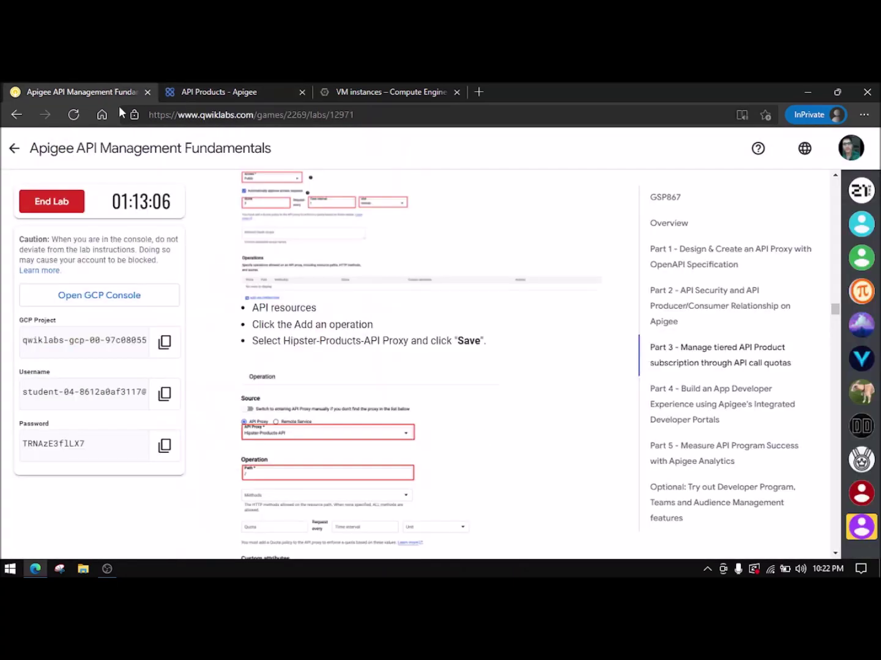
scroll(405, 360, down, 5)
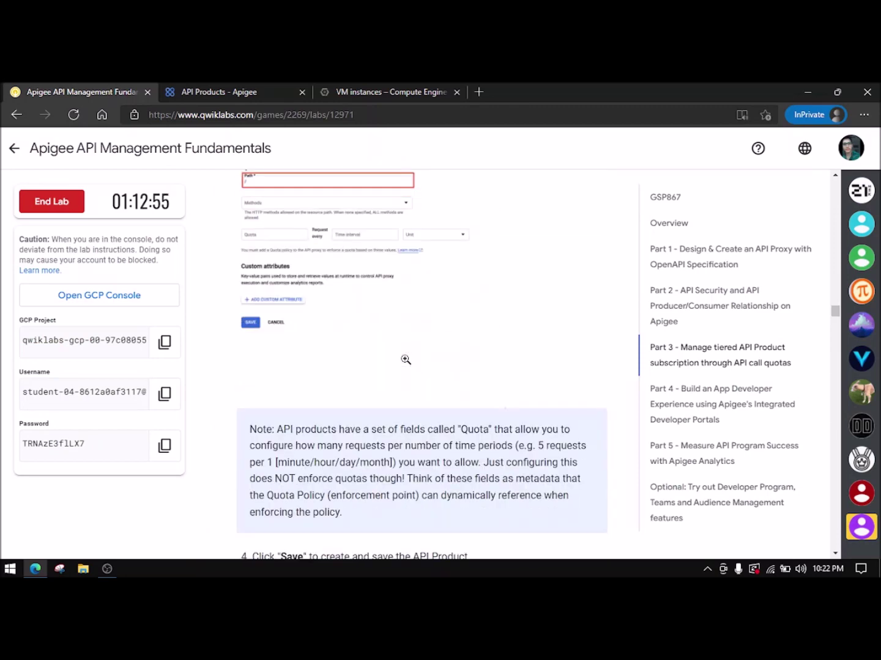
scroll(404, 359, up, 2)
click(312, 273)
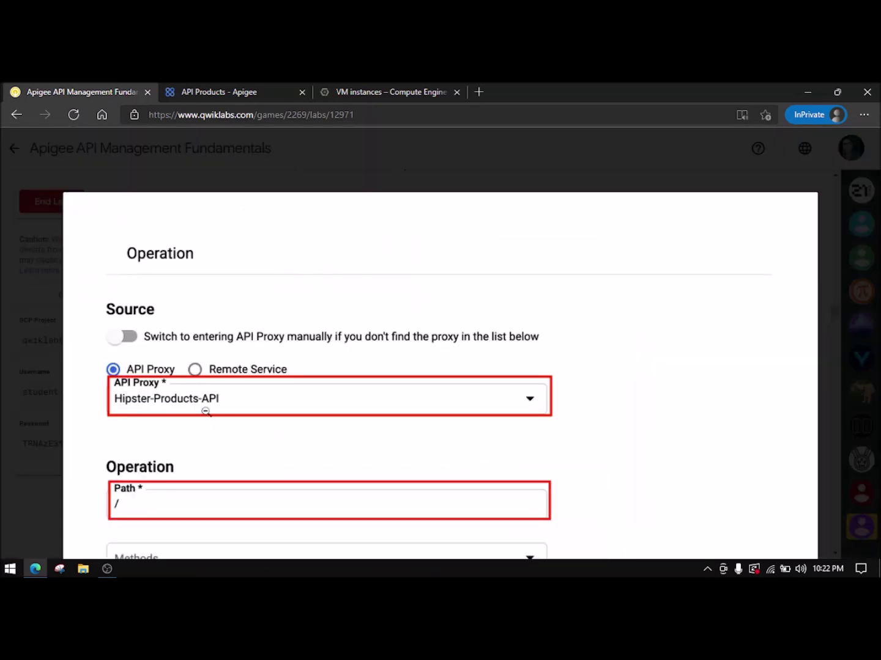
click(207, 411)
scroll(313, 372, down, 2)
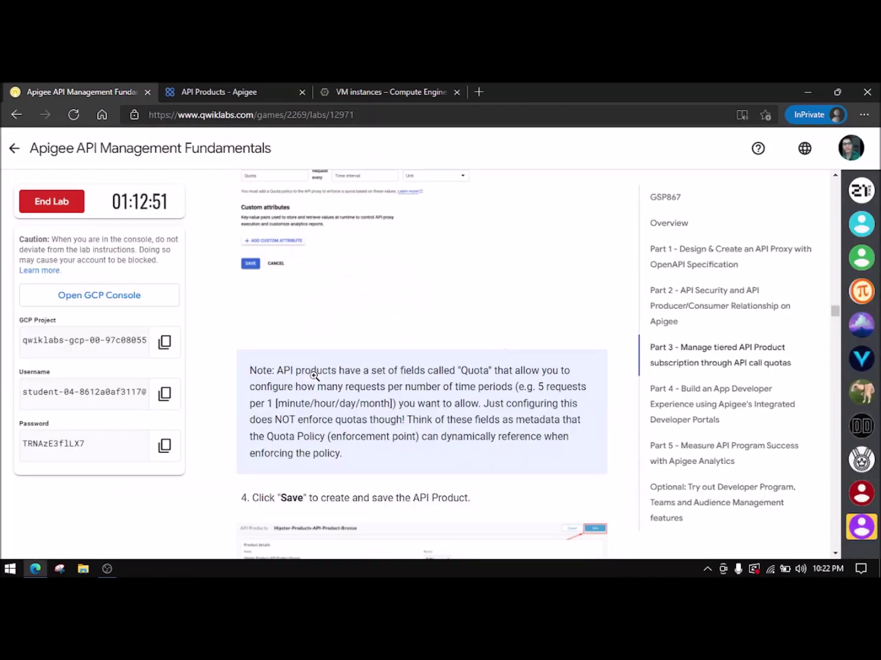
scroll(314, 376, down, 3)
click(212, 89)
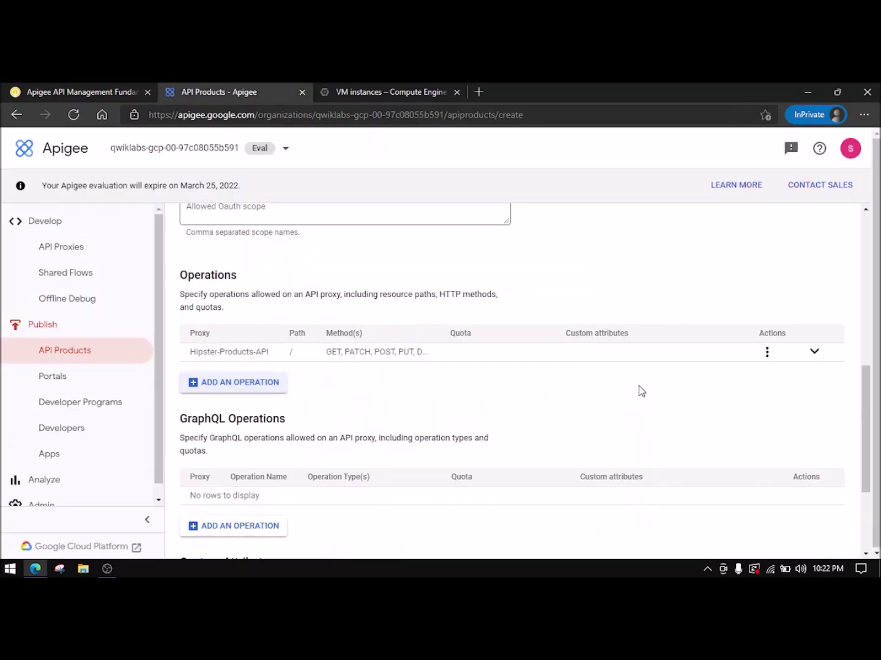
scroll(402, 493, down, 3)
scroll(385, 428, up, 10)
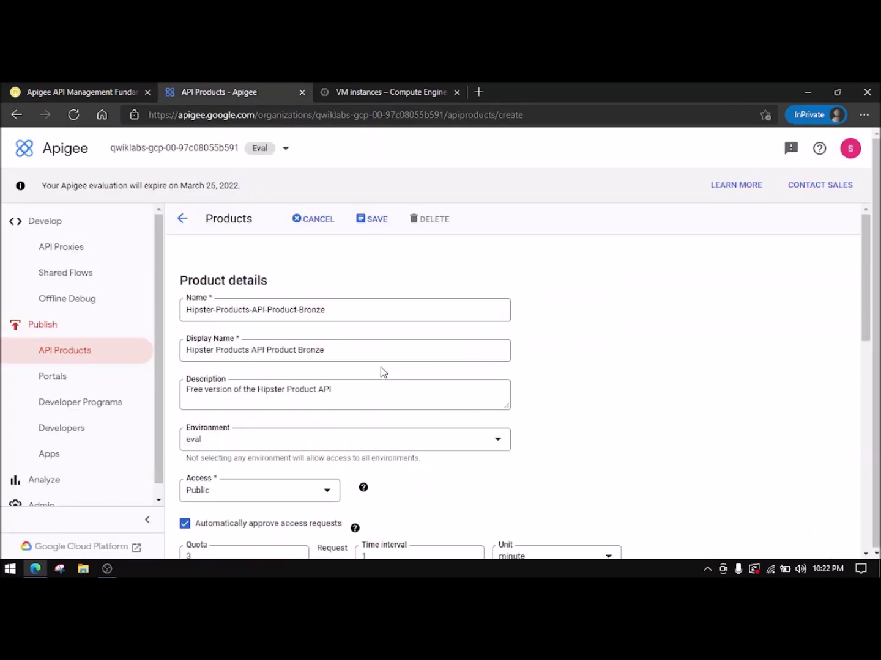
click(369, 222)
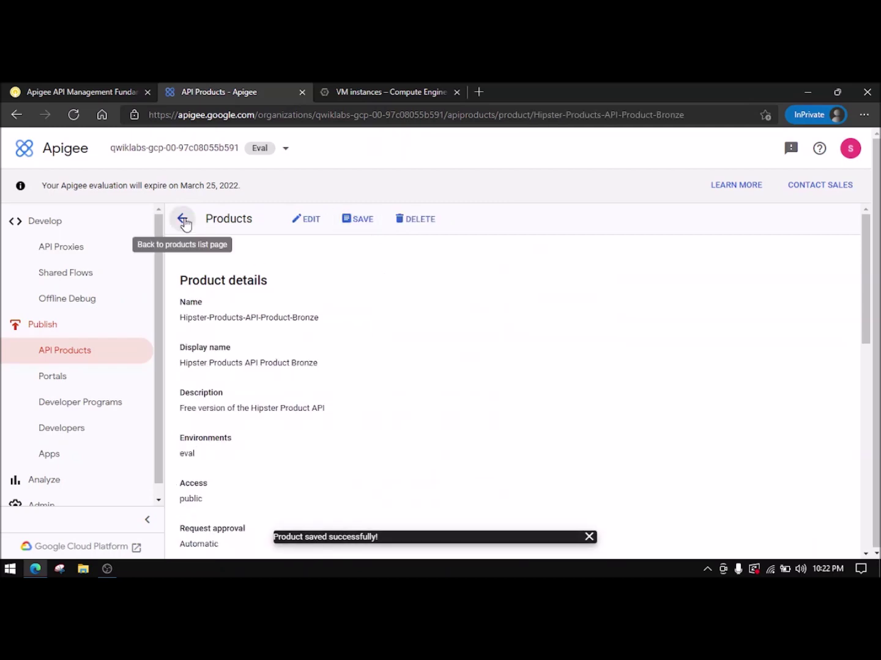
- Return from the saved Bronze product to API Products and open a new Product details form
click(31, 91)
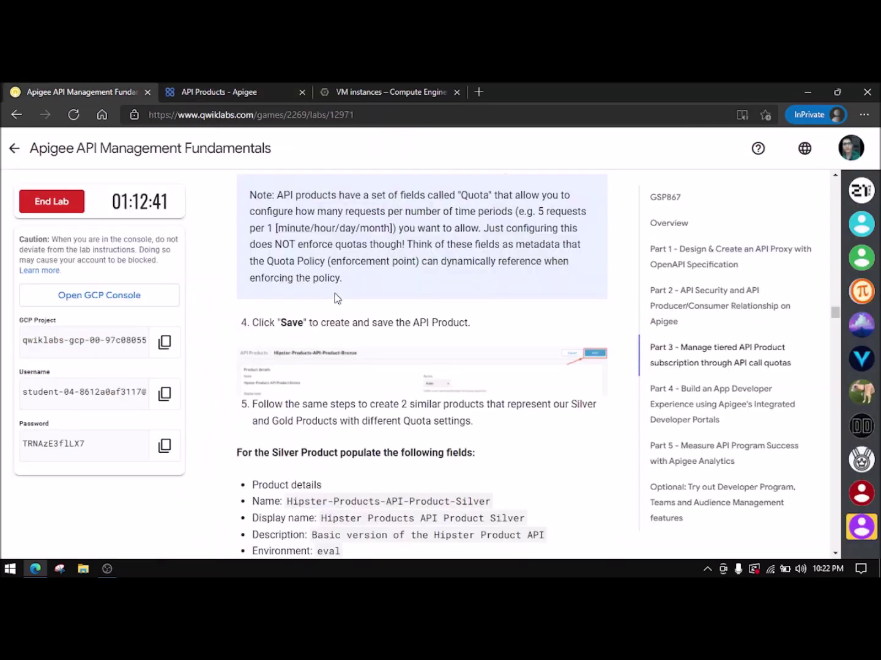
scroll(363, 356, down, 1)
scroll(372, 357, down, 1)
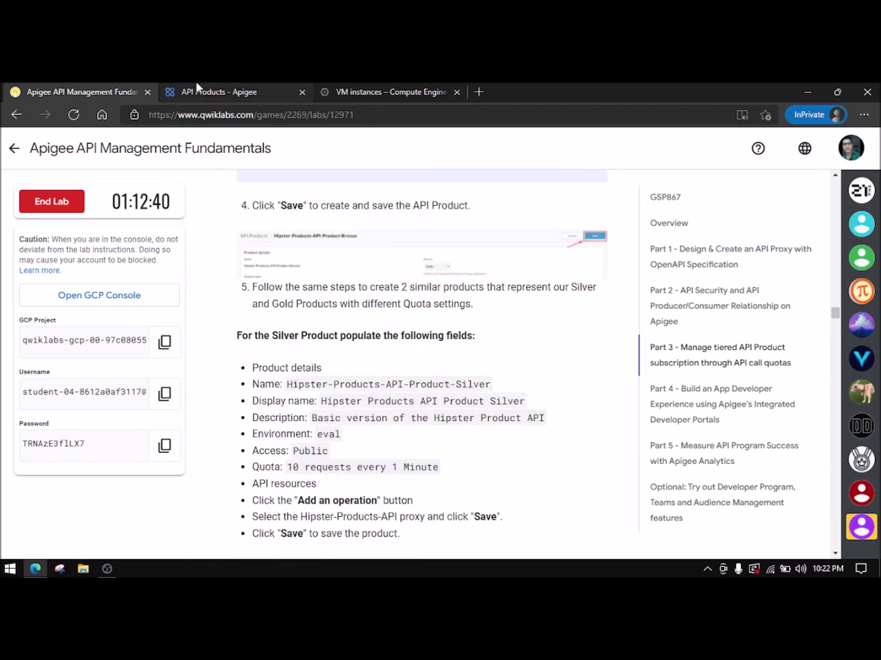
click(191, 86)
click(78, 364)
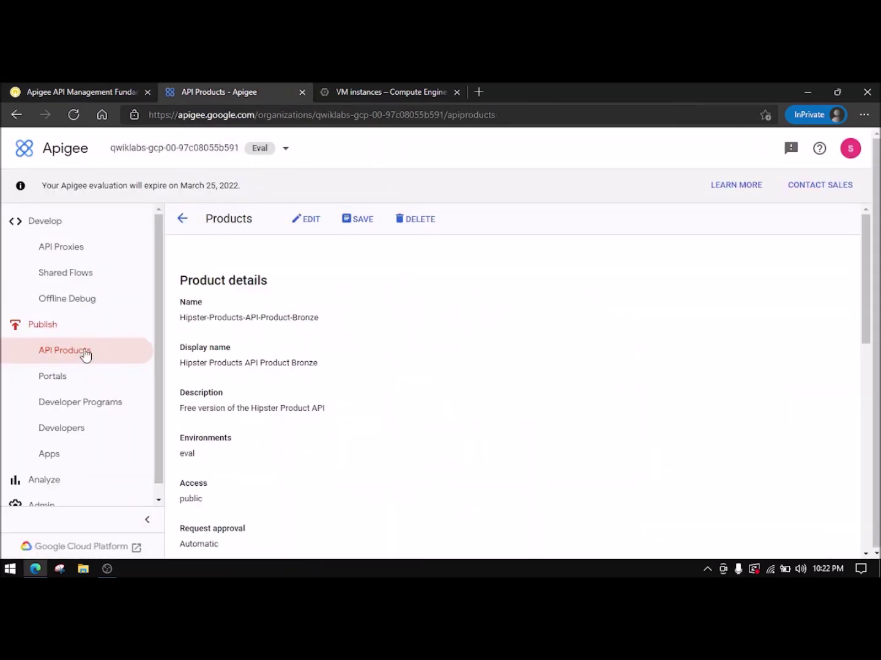
click(294, 228)
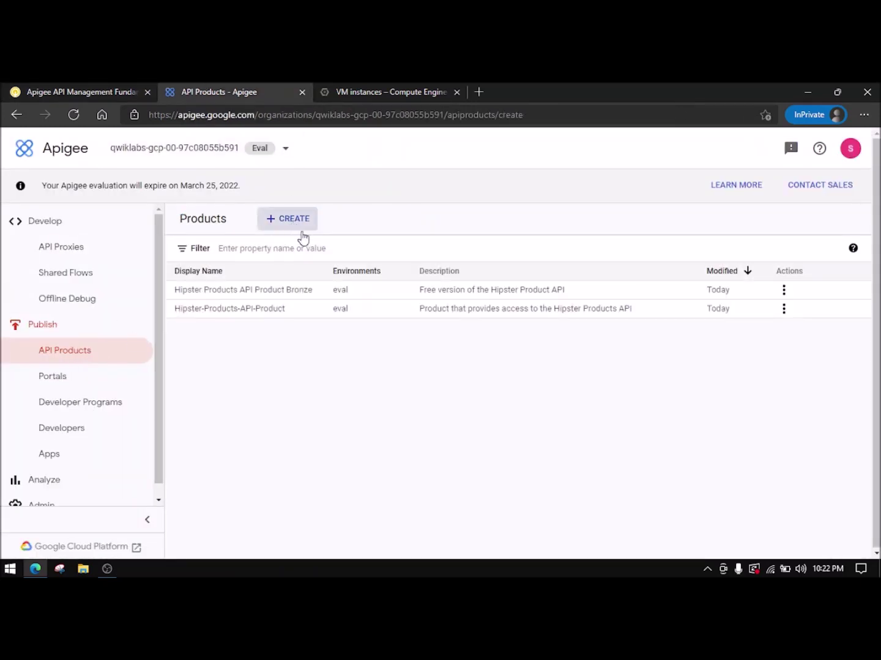
- Fill in the Silver product's name and display name from the lab instructions
click(74, 91)
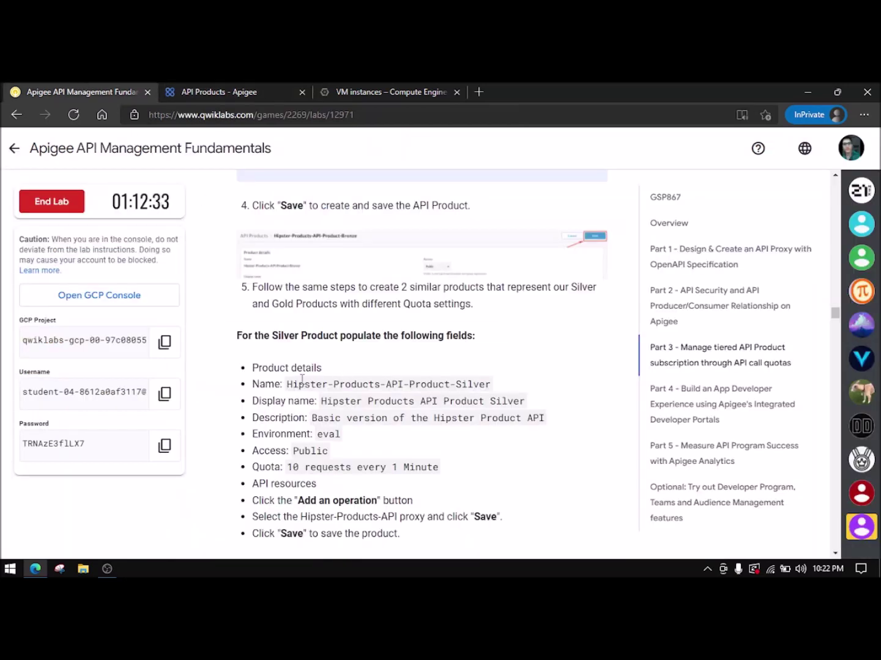
drag(286, 388, 504, 392)
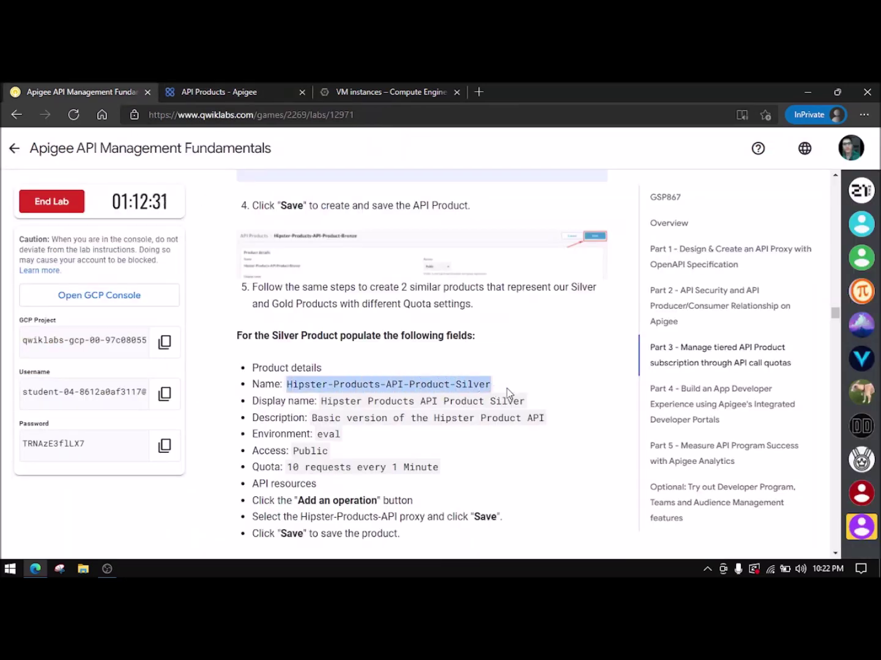
click(238, 91)
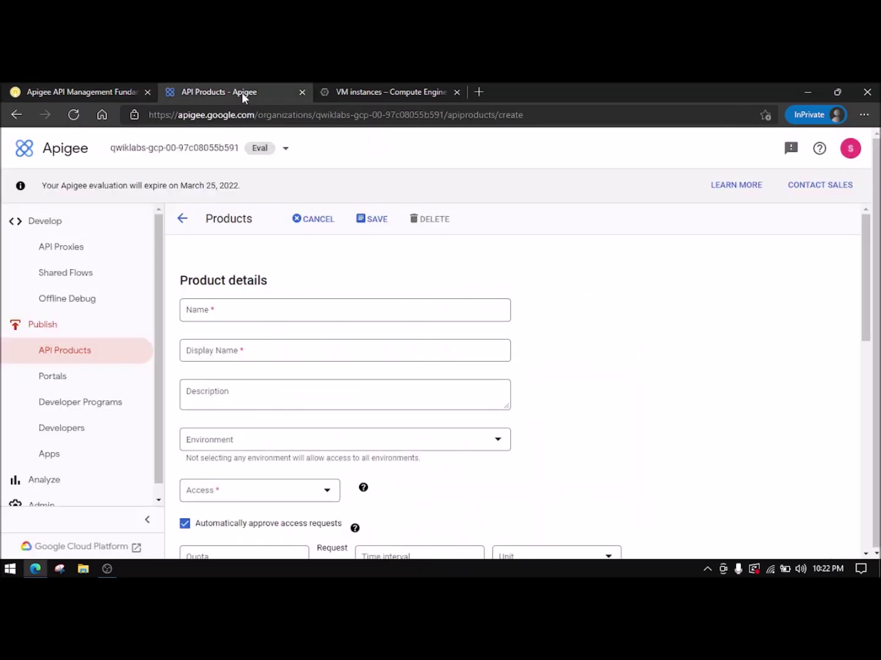
click(262, 310)
text(Free version of the Hipster Product API)
click(152, 90)
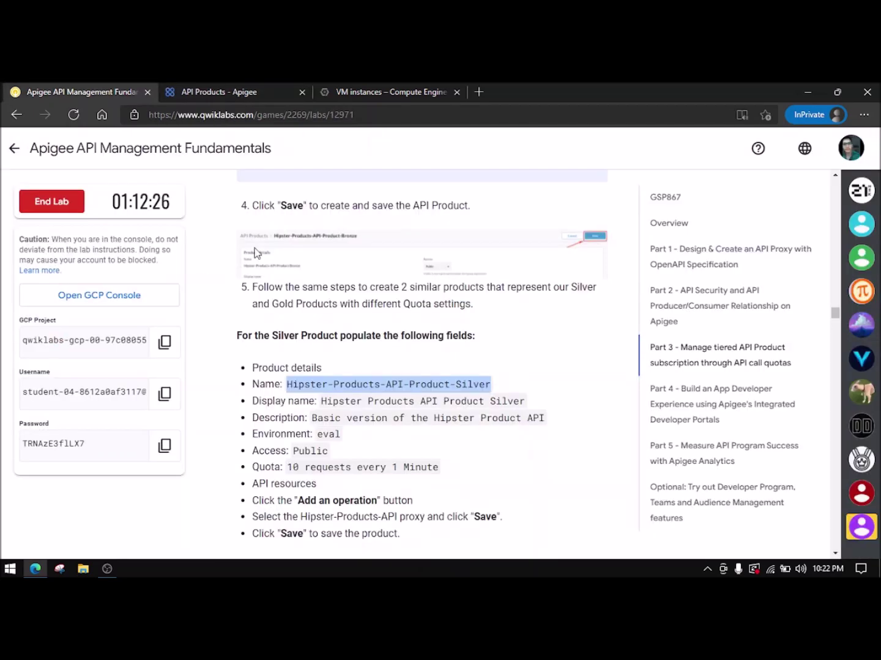
drag(321, 402, 503, 401)
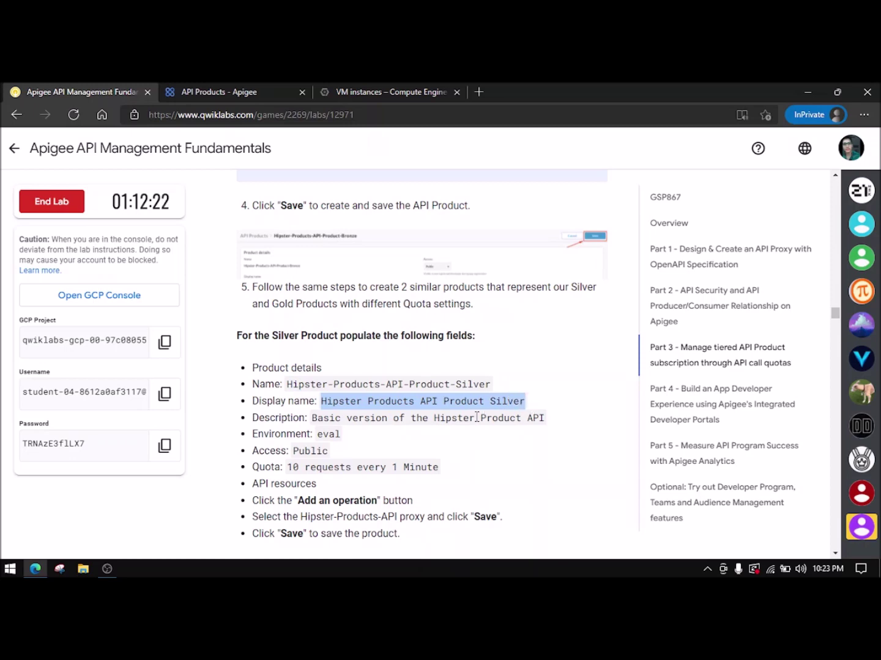
click(239, 90)
click(278, 350)
text(Hipster Products API Product Silver)
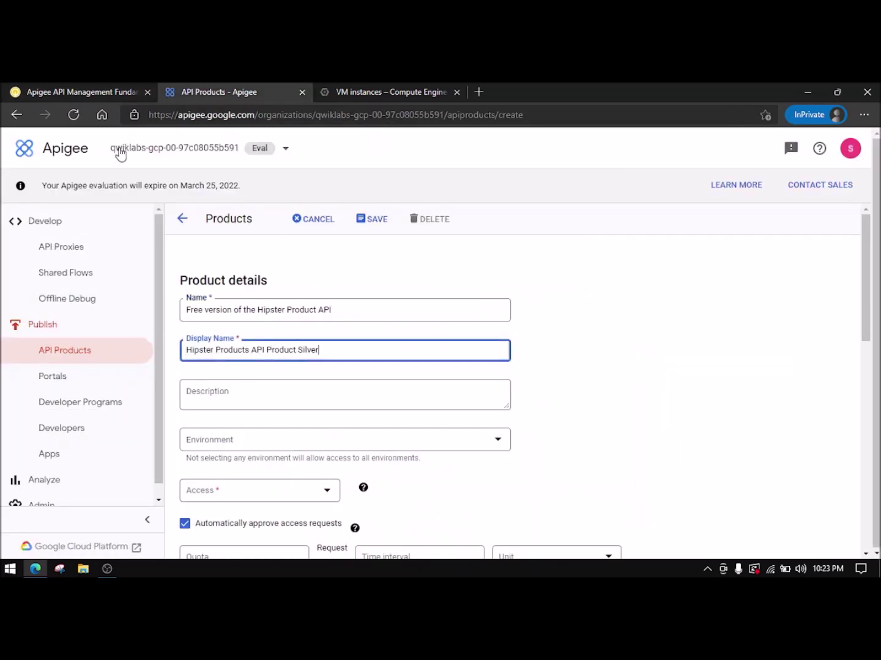
- Add the Silver description, select the eval environment and set access to Public
click(80, 92)
drag(314, 420, 546, 418)
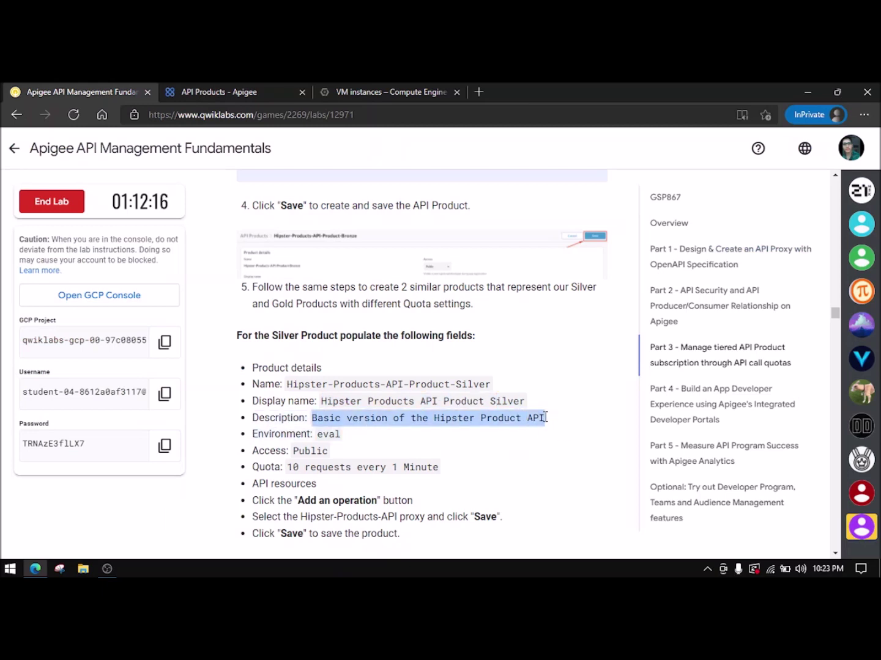
key(ctrl+c)
click(239, 91)
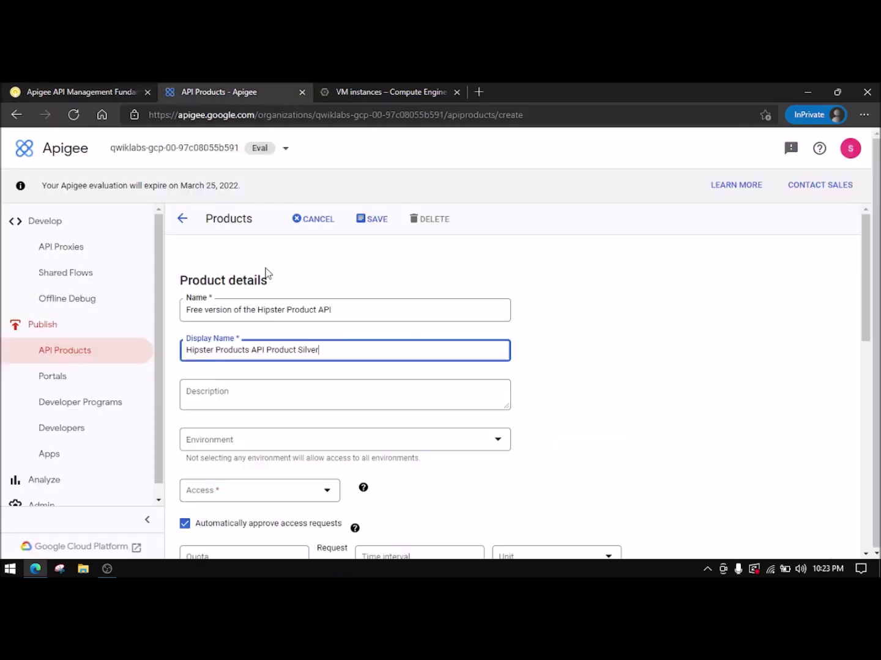
click(273, 393)
key(ctrl+v)
click(258, 451)
click(232, 448)
click(232, 495)
click(230, 494)
click(208, 461)
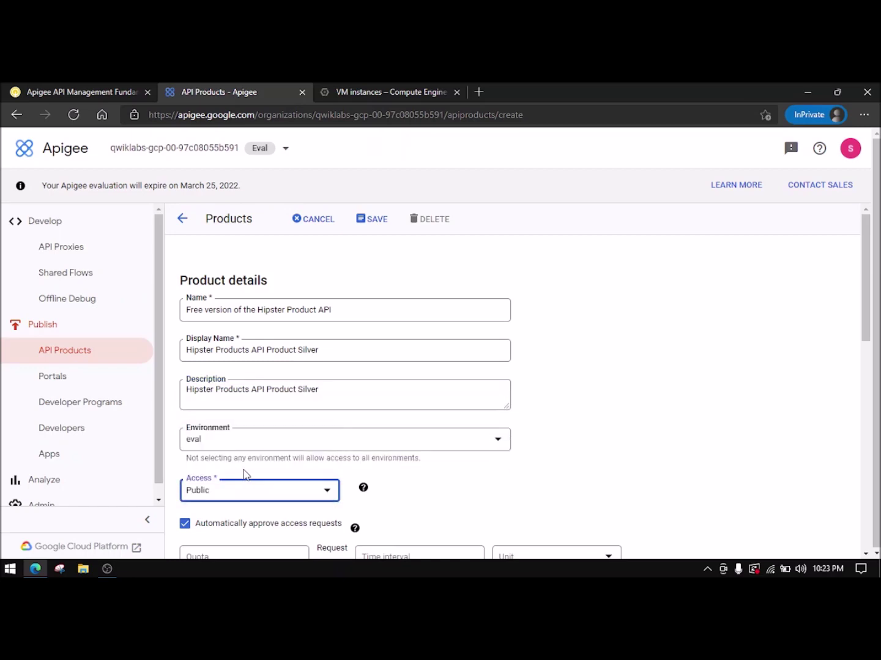
- Set the Silver product's quota to 10 requests per 1 minute
scroll(244, 470, down, 4)
click(92, 91)
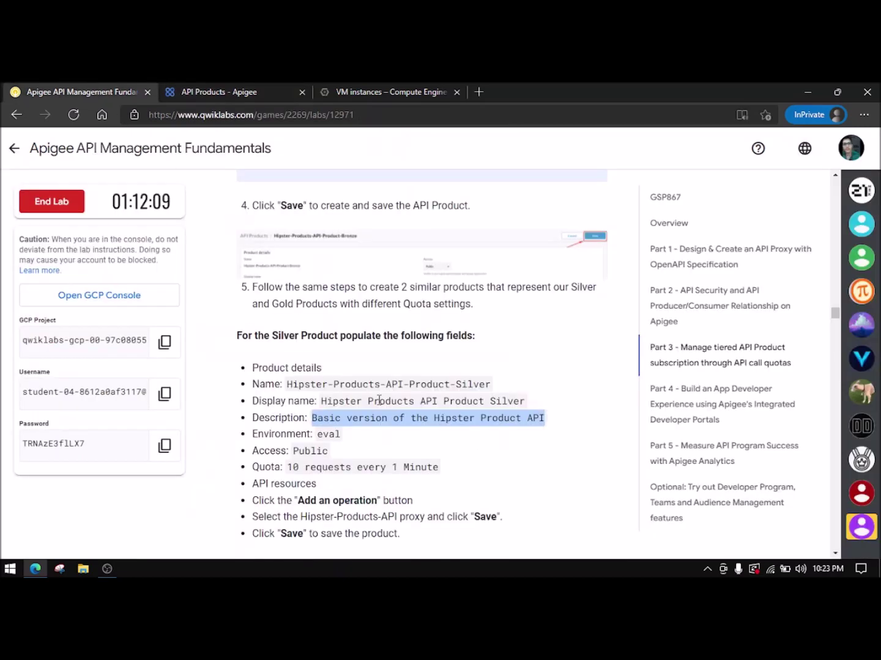
click(227, 91)
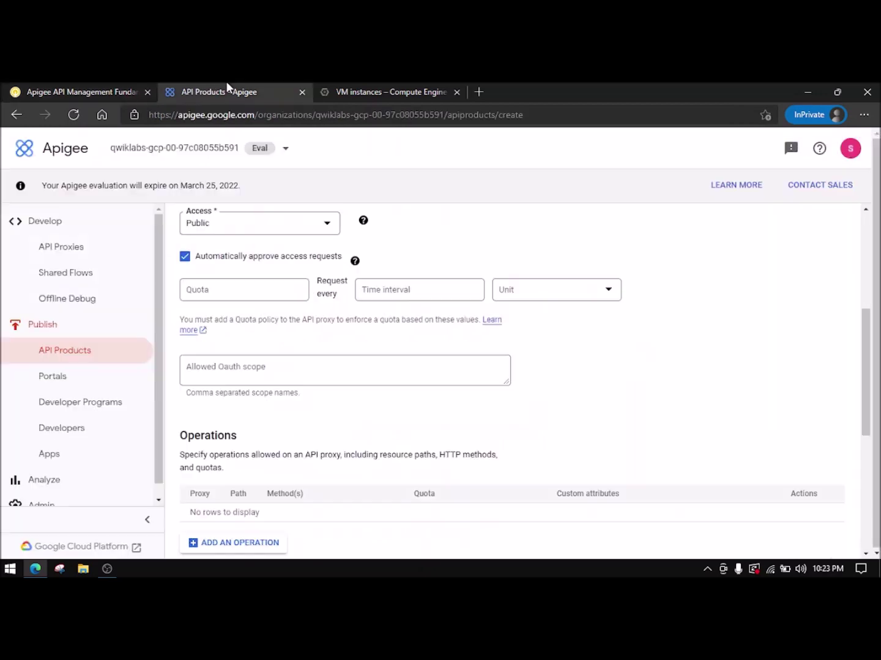
click(224, 287)
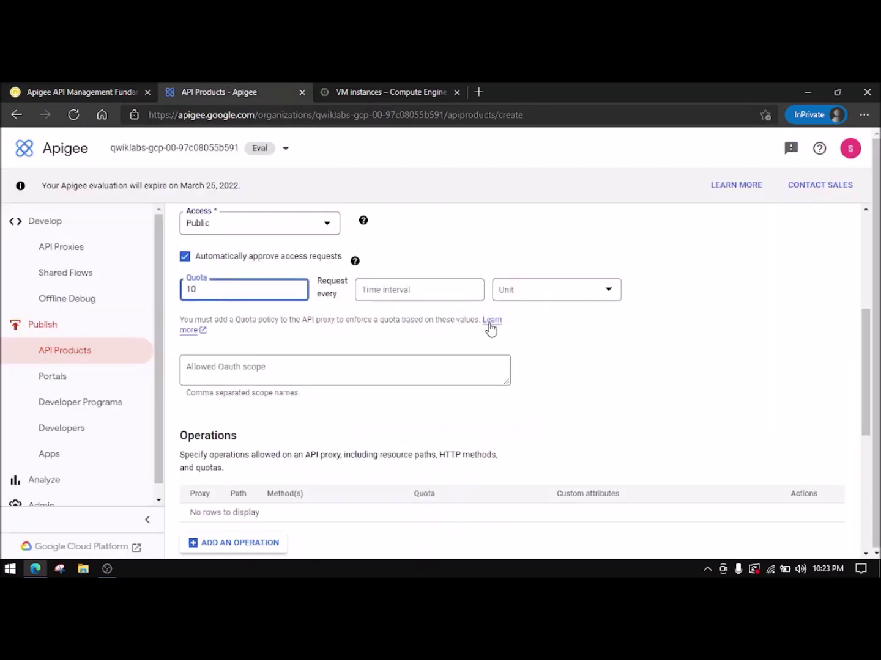
click(129, 86)
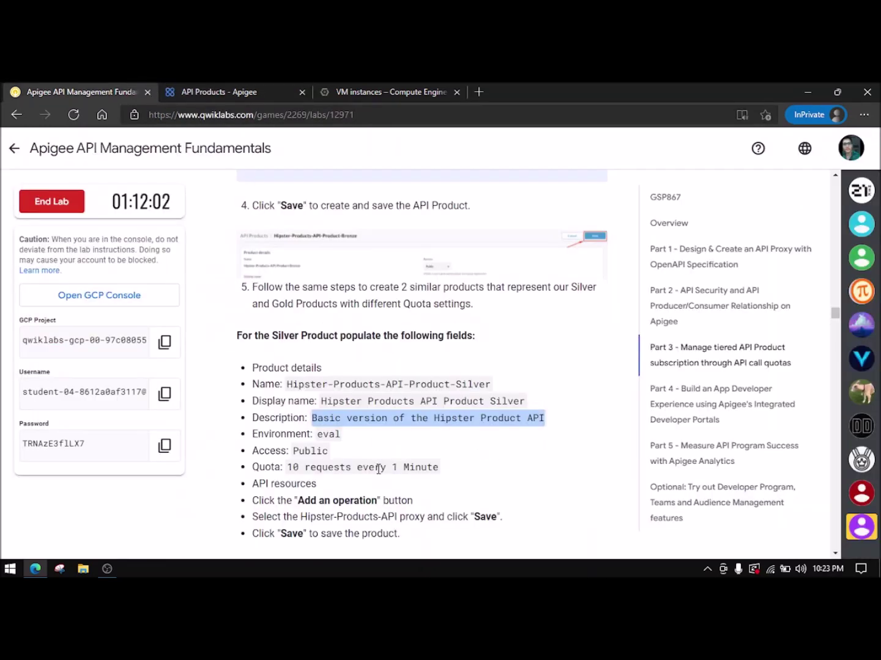
click(291, 90)
click(479, 292)
text(1)
click(533, 289)
click(515, 322)
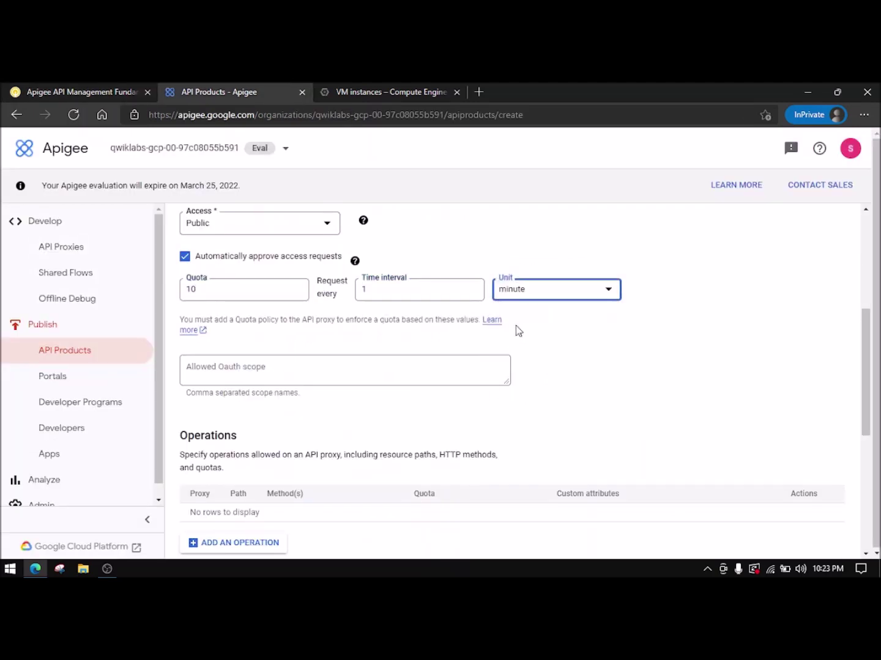
scroll(262, 475, down, 2)
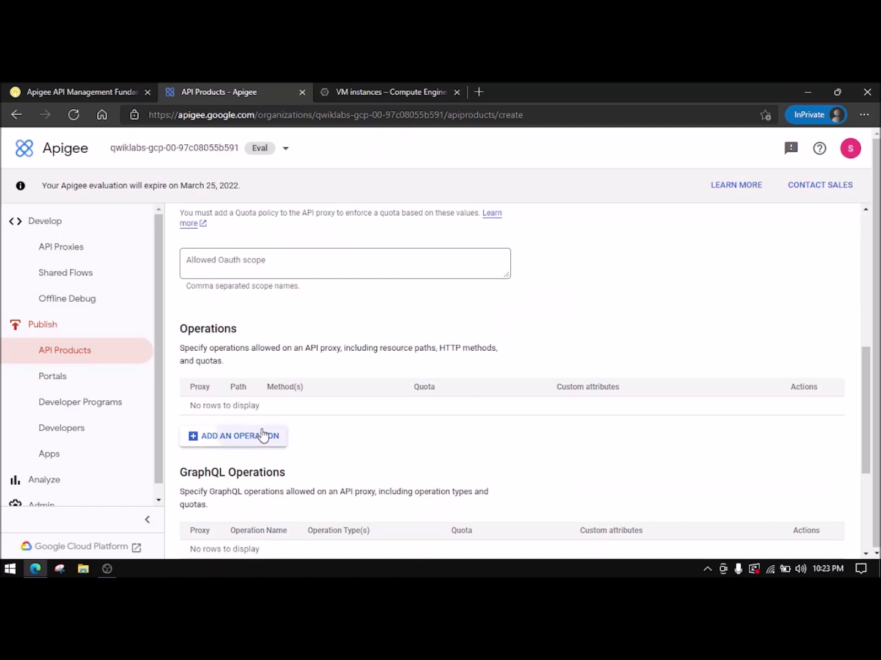
- Add an operation for the Hipster-Products-API proxy with path /
click(261, 437)
click(505, 265)
click(497, 295)
click(504, 345)
text(/)
click(527, 322)
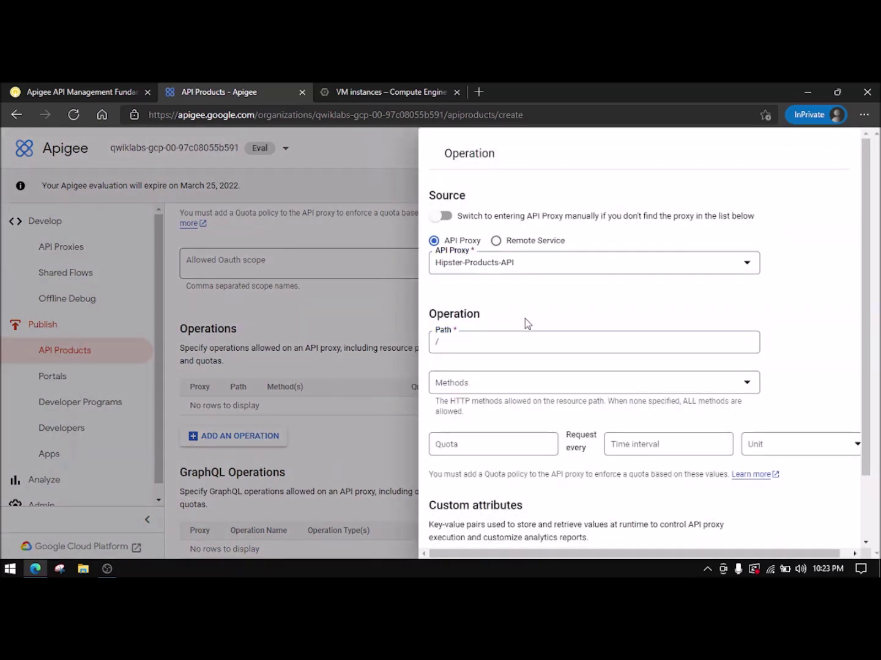
scroll(516, 465, down, 1)
click(447, 537)
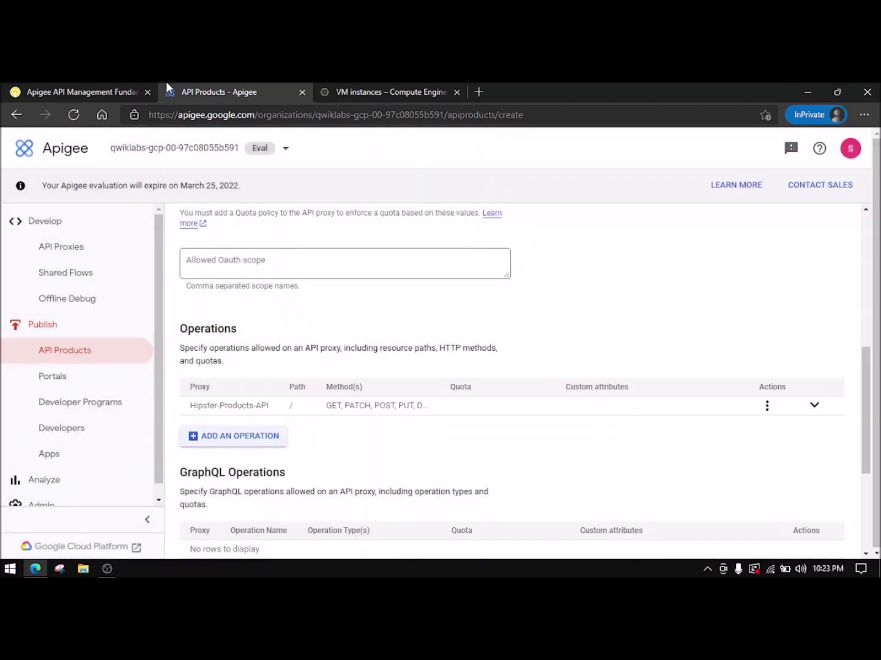
- Save the Silver product and return to the API products list for the next product
click(123, 91)
scroll(348, 327, down, 4)
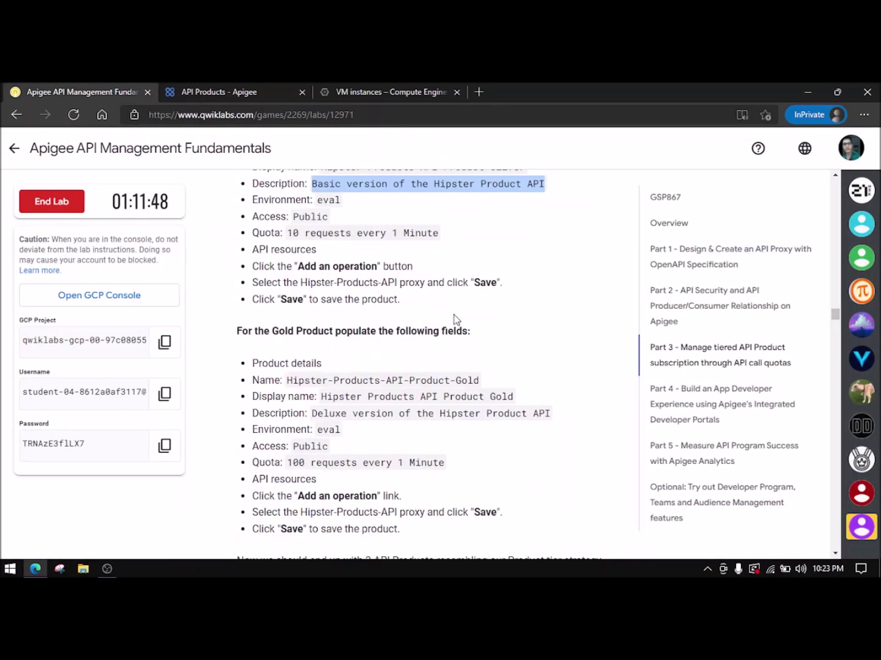
drag(389, 303, 301, 289)
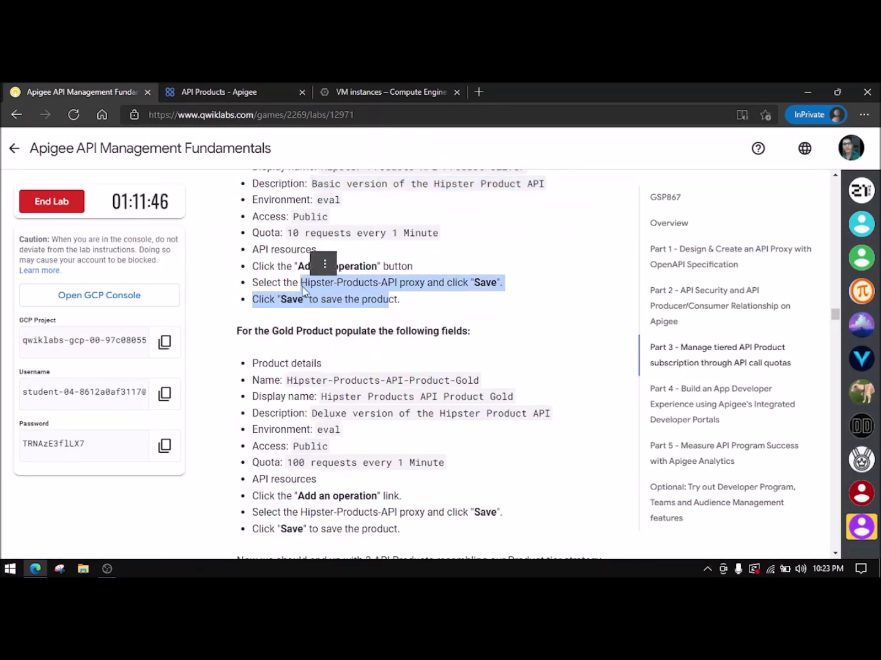
click(344, 354)
click(217, 92)
scroll(412, 370, up, 10)
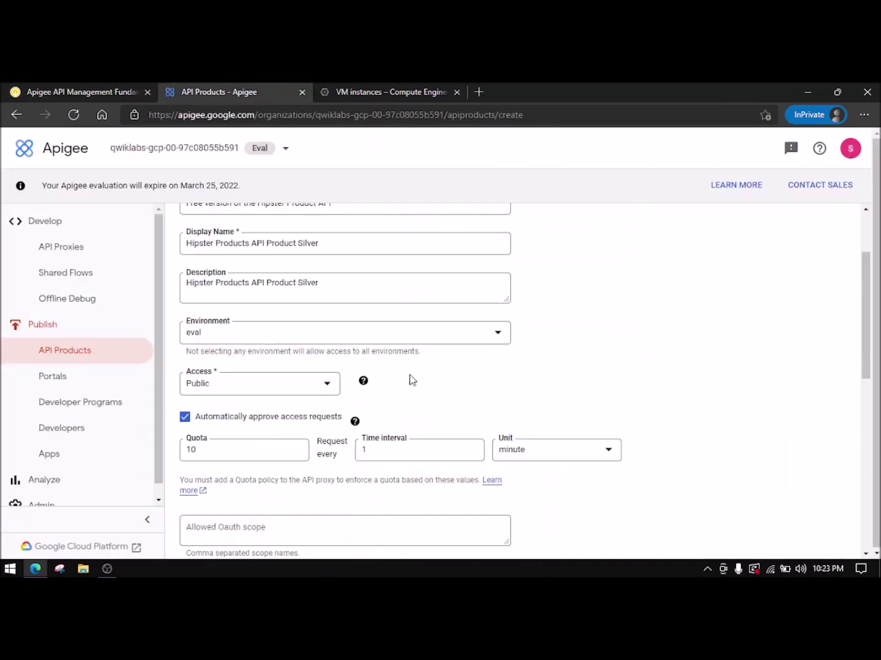
click(372, 219)
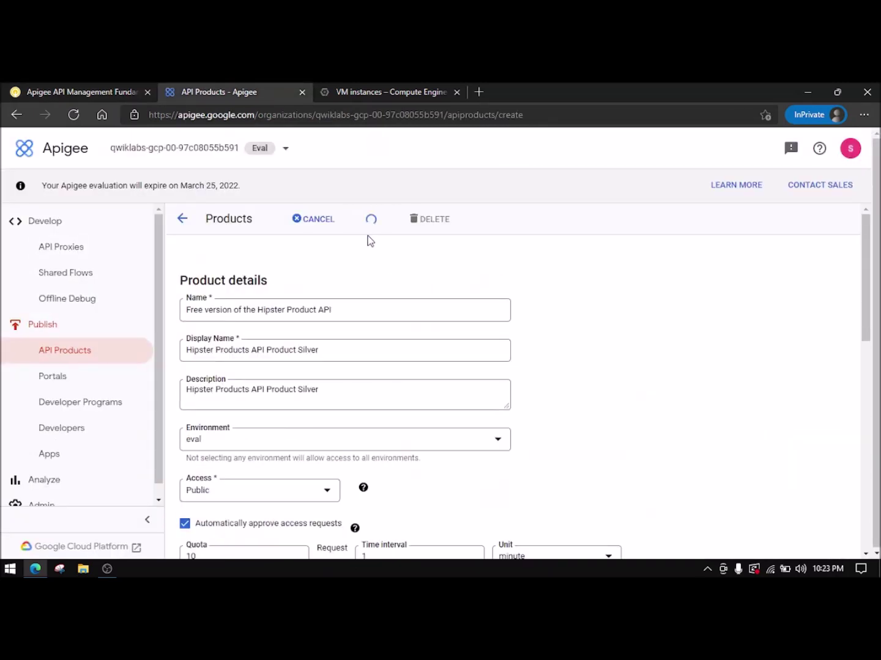
click(58, 354)
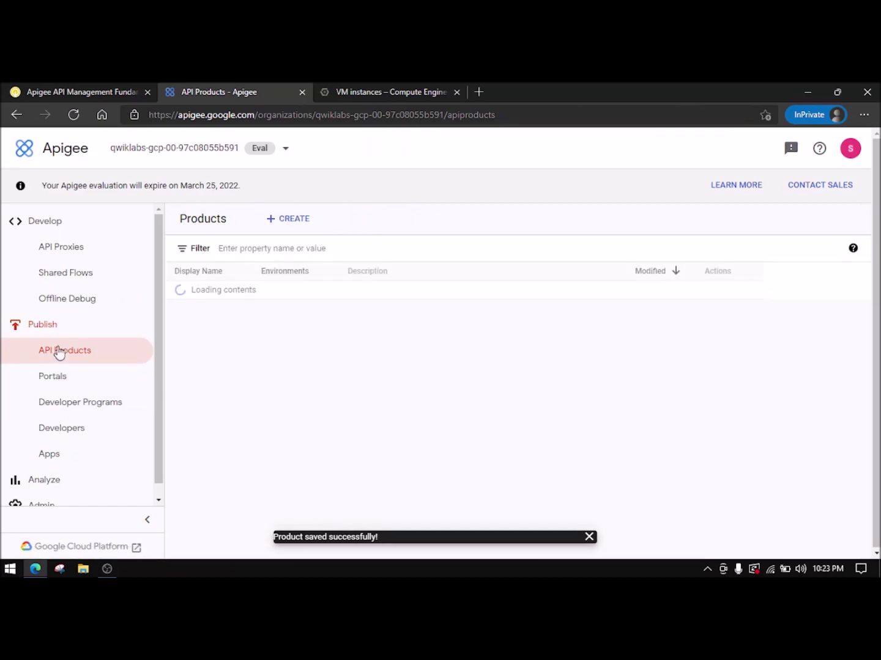
click(297, 225)
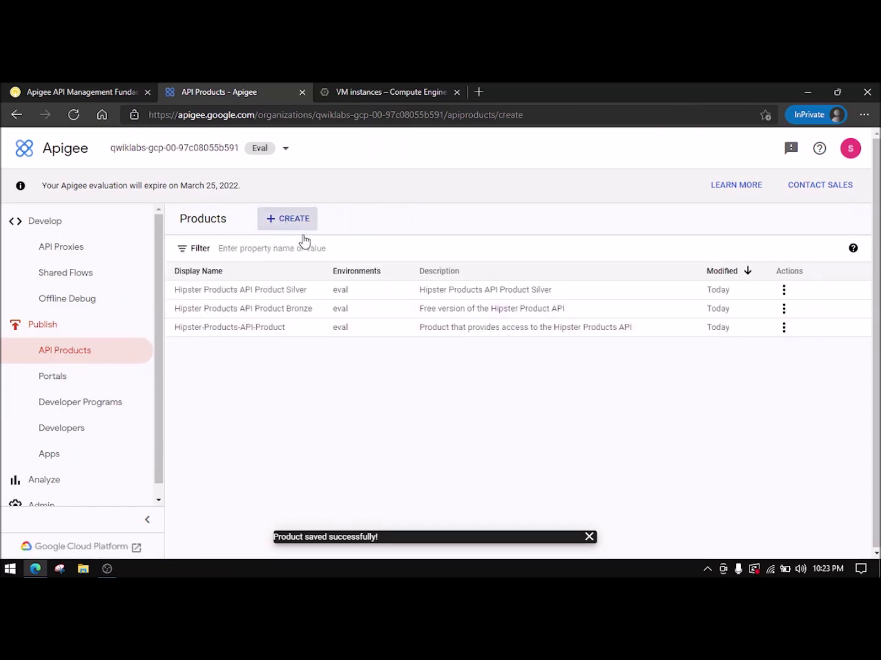
- Enter the Gold product's name and display name from the lab instructions
click(62, 88)
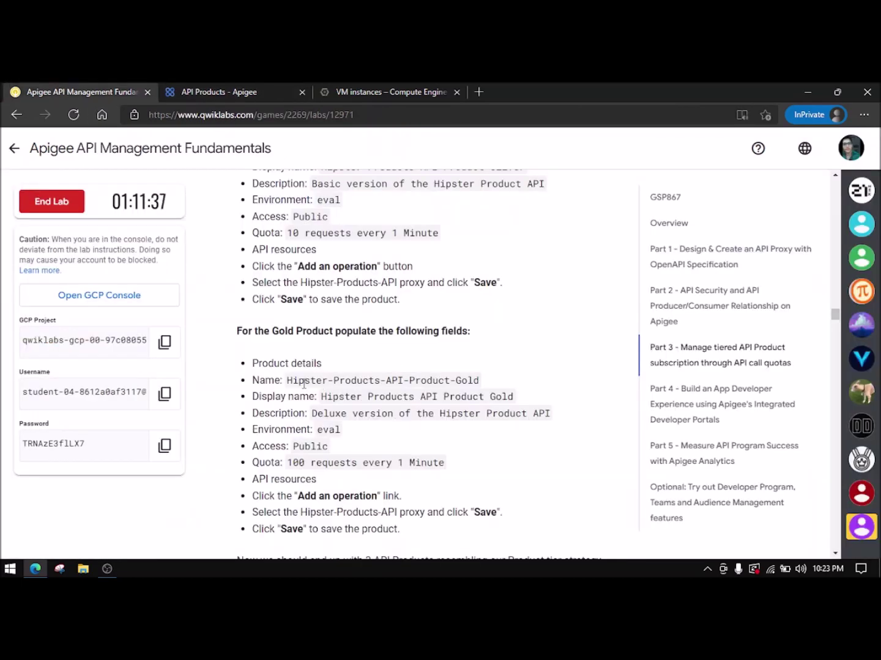
drag(287, 382, 482, 382)
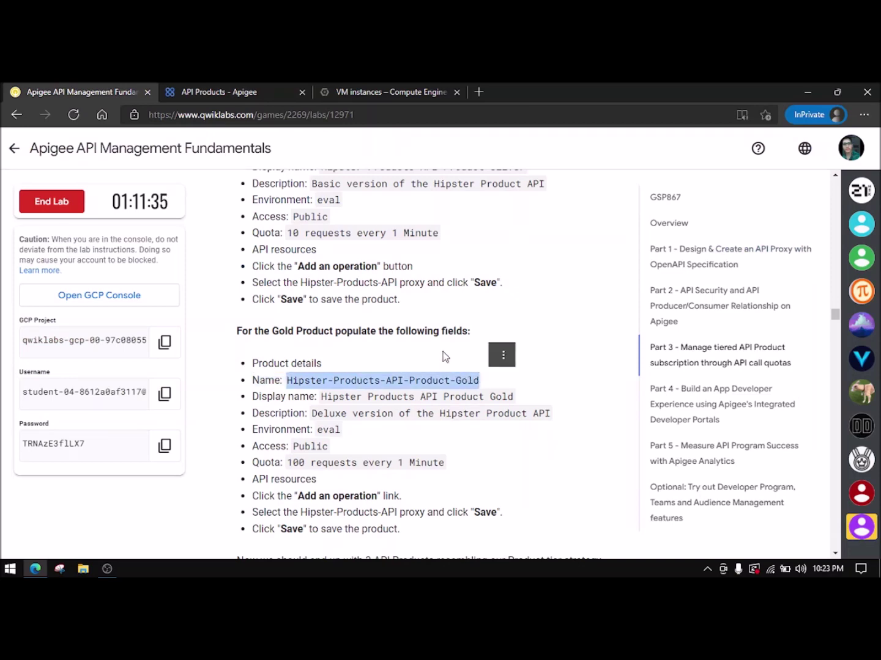
key(ctrl+c)
click(207, 92)
click(251, 306)
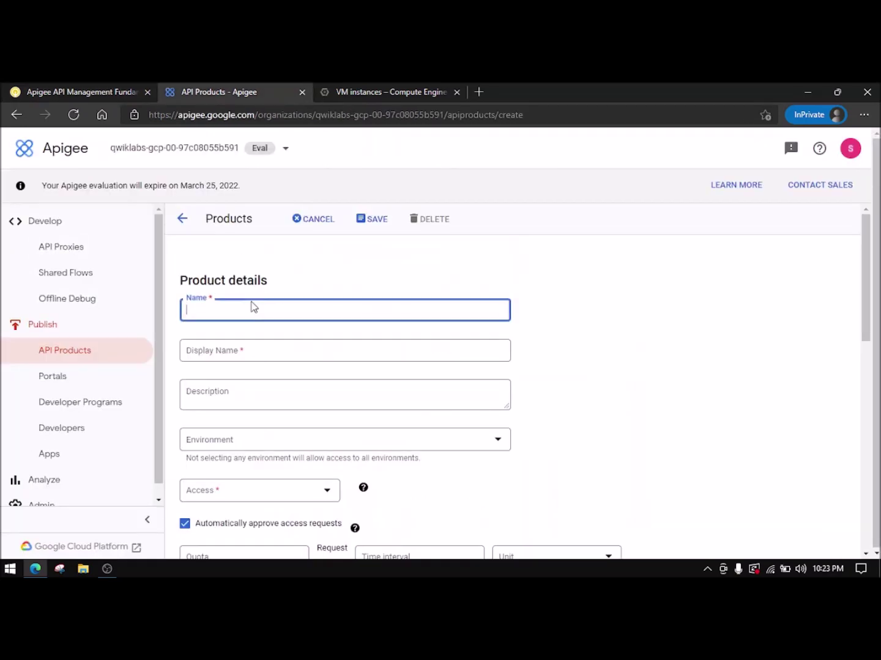
key(ctrl+v)
click(118, 90)
drag(320, 399, 489, 399)
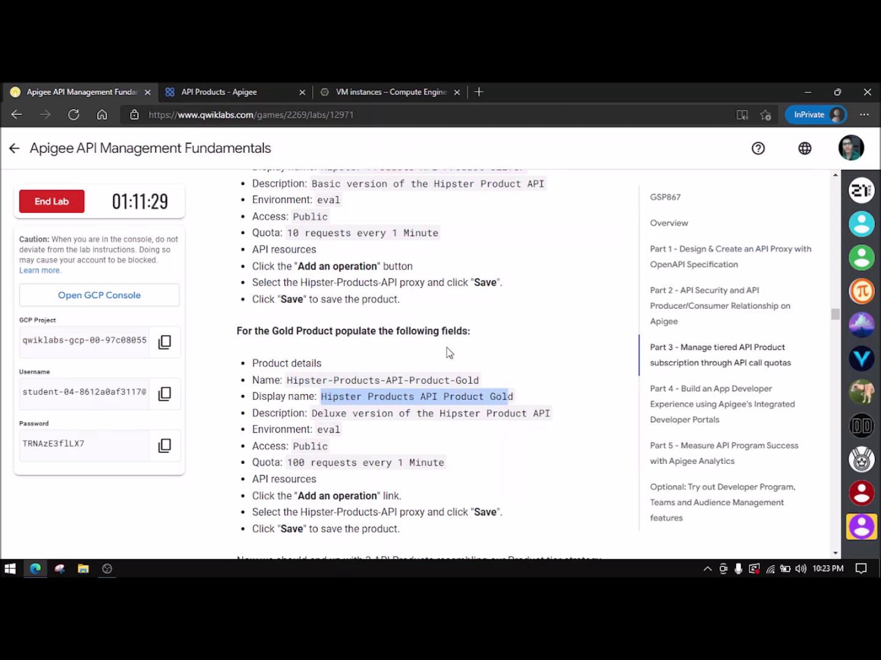
click(510, 394)
drag(513, 395, 324, 402)
click(241, 92)
click(333, 354)
key(ctrl+v)
- Add the Gold description, select the eval environment and set access to Public
key(ctrl+Page_Up)
drag(316, 420, 312, 420)
click(554, 417)
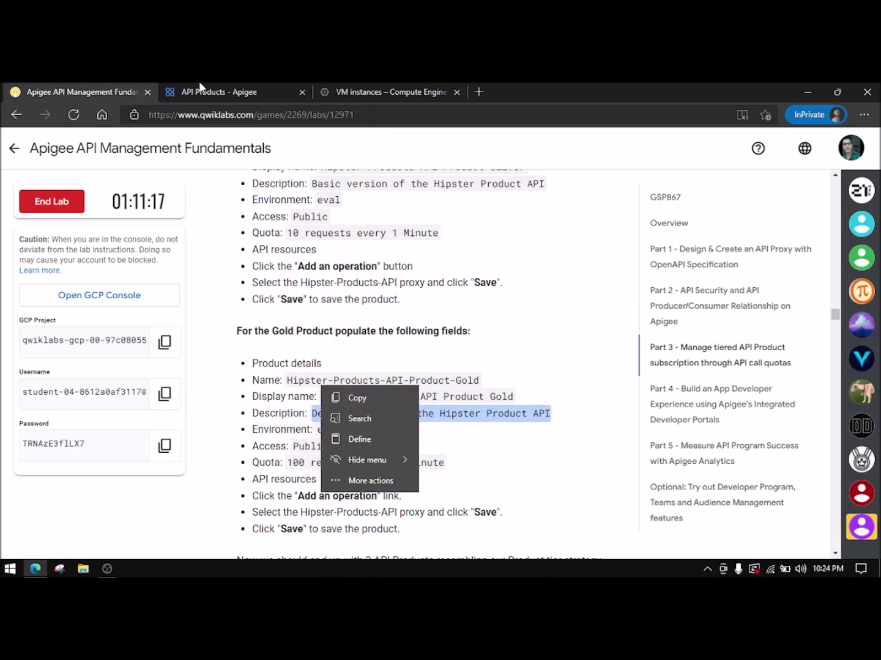
click(210, 89)
click(312, 405)
key(ctrl+v)
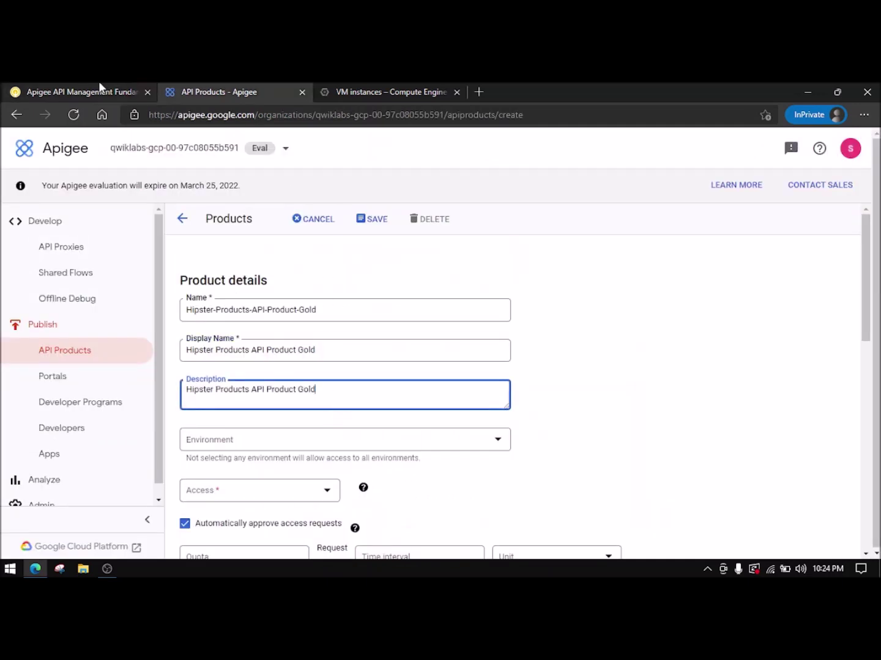
click(97, 86)
click(210, 91)
click(281, 386)
click(256, 398)
click(256, 436)
click(258, 444)
click(229, 466)
- Set the Gold product's quota to 100 requests per 1 minute
scroll(240, 441, down, 2)
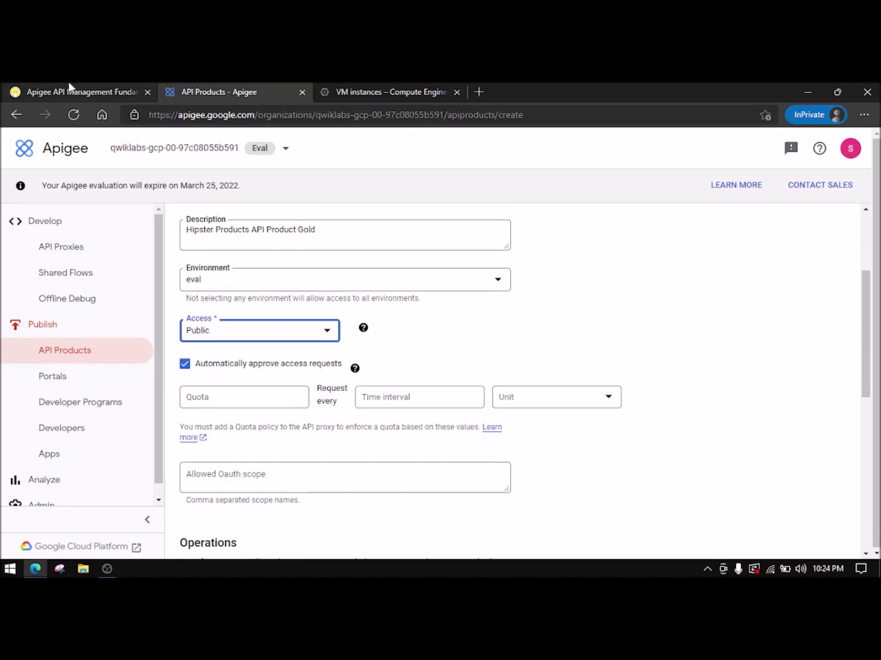
click(69, 91)
click(210, 91)
click(208, 401)
text(1)
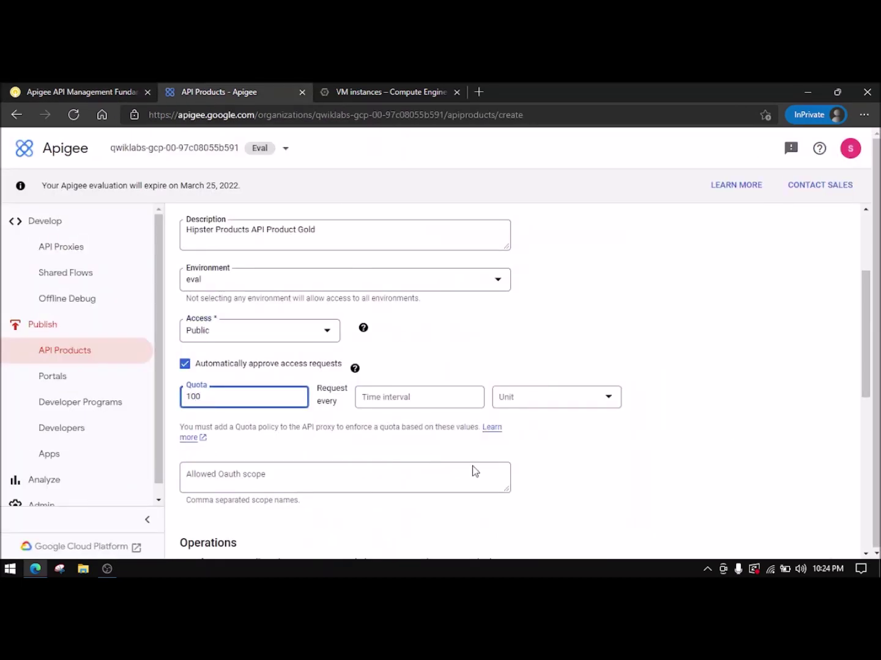
text(00)
click(437, 416)
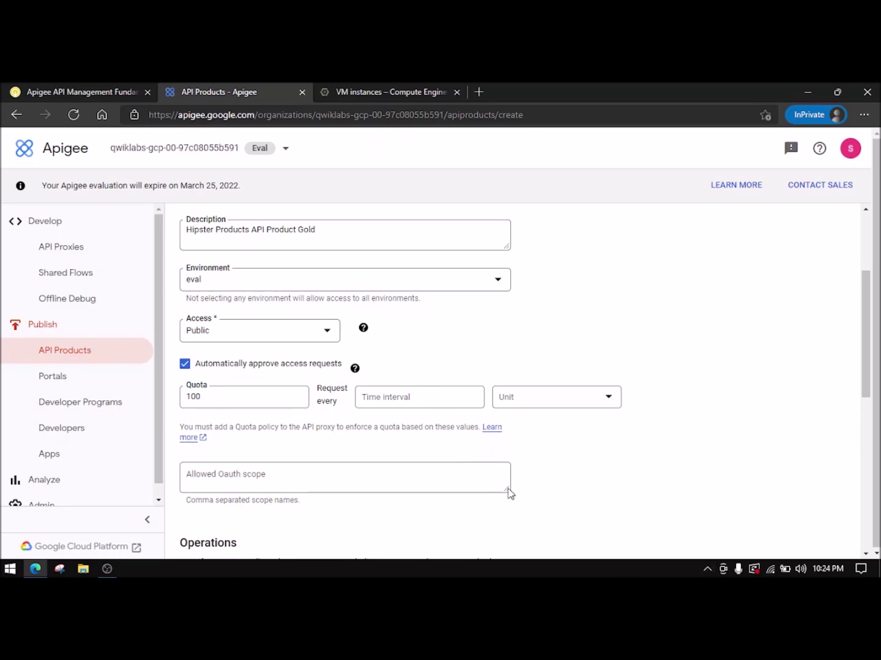
click(443, 405)
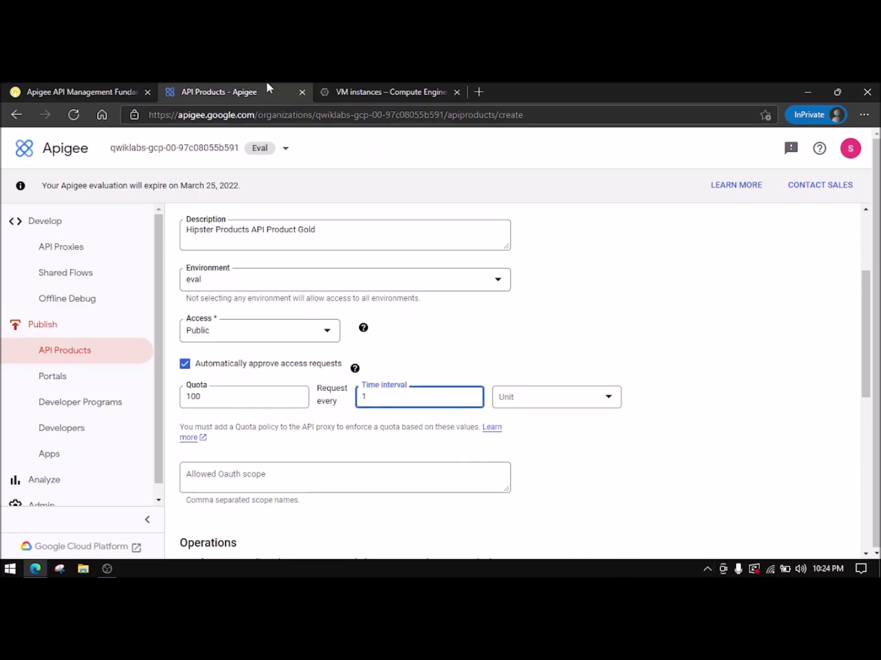
click(86, 91)
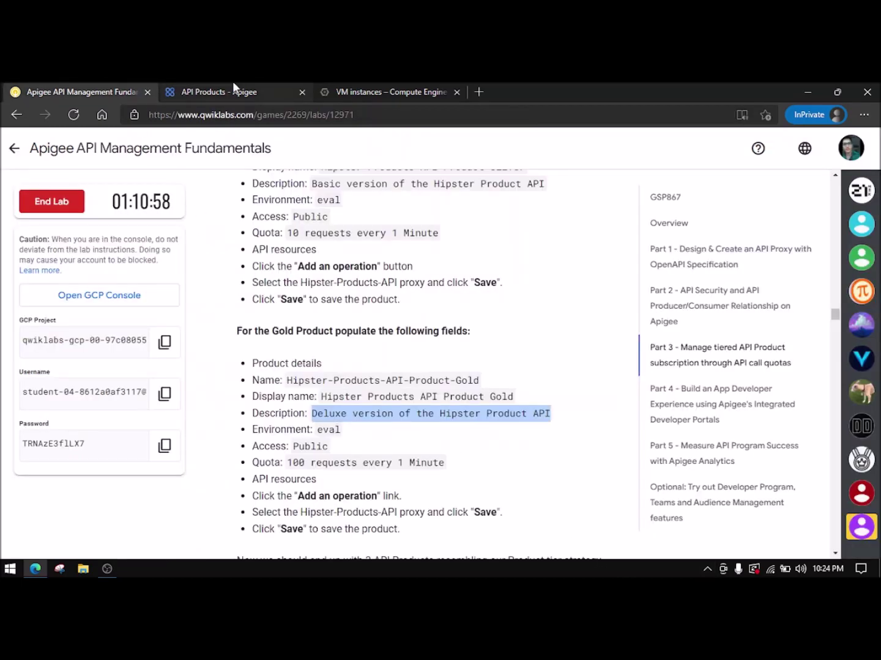
click(234, 91)
scroll(552, 401, down, 1)
click(521, 351)
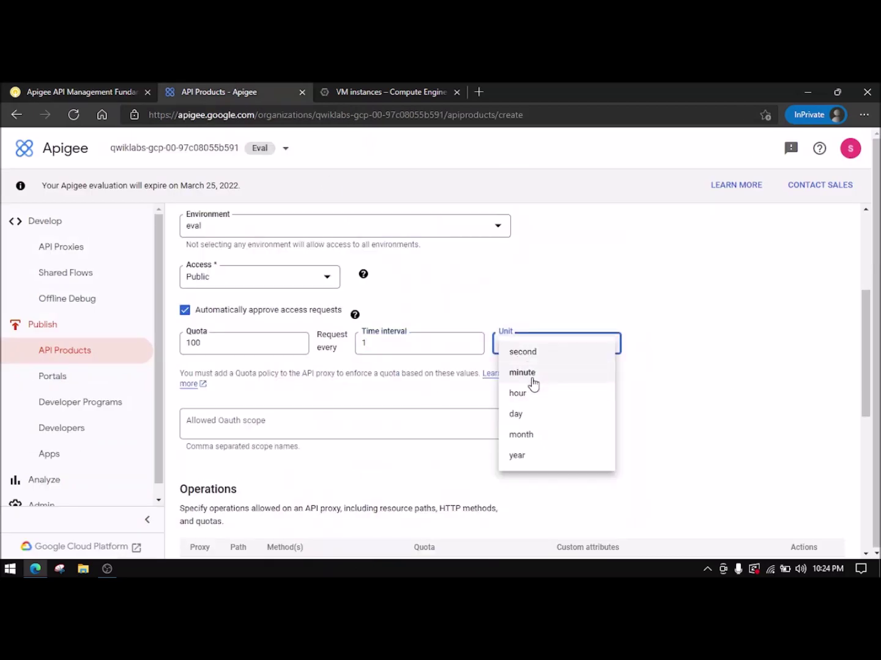
click(527, 378)
scroll(391, 447, down, 3)
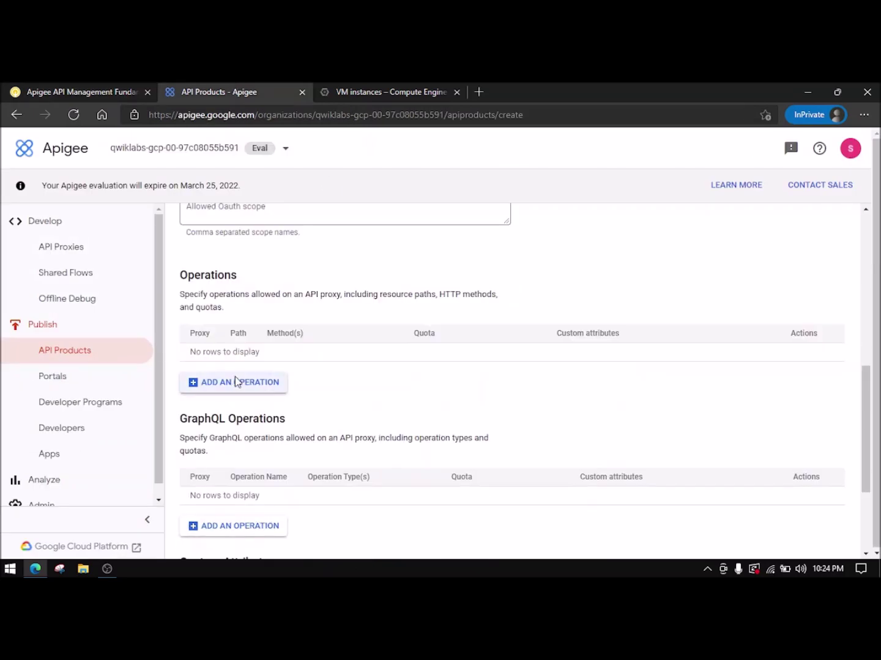
- Add an operation for the Hipster-Products-API proxy to the Gold product
click(236, 382)
click(513, 263)
click(514, 291)
click(499, 347)
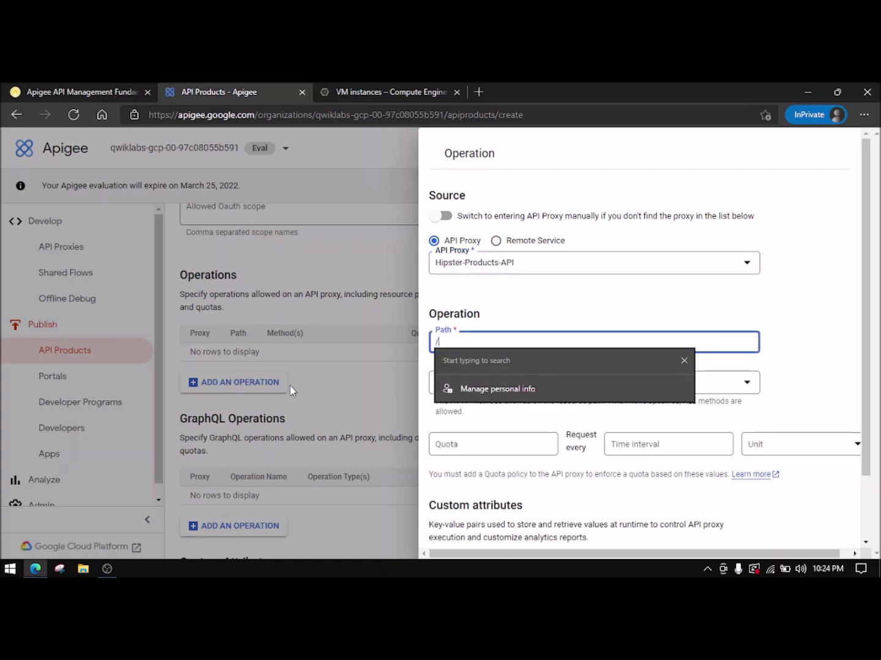
scroll(481, 489, down, 2)
click(448, 535)
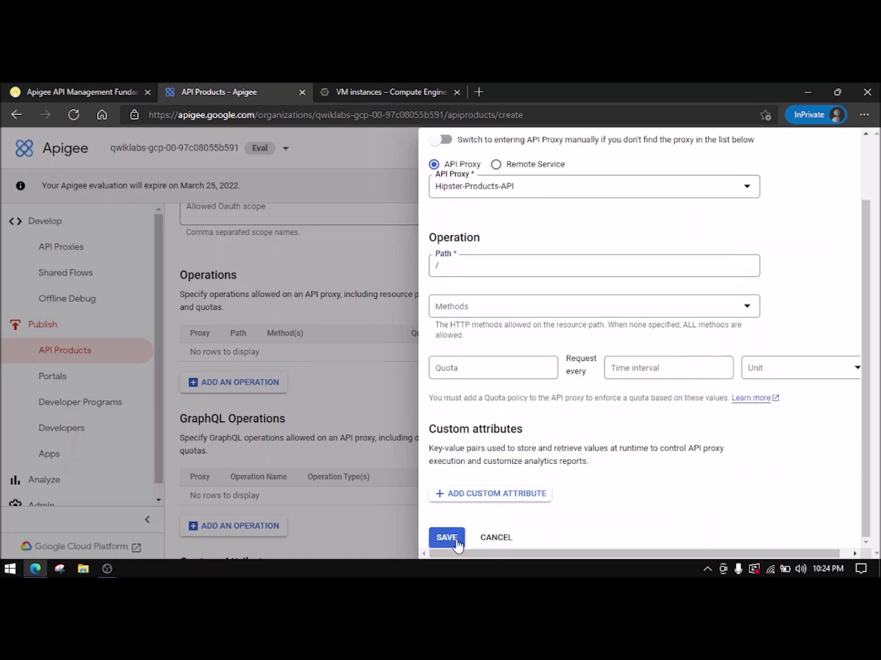
- Save the Gold product
scroll(398, 403, up, 10)
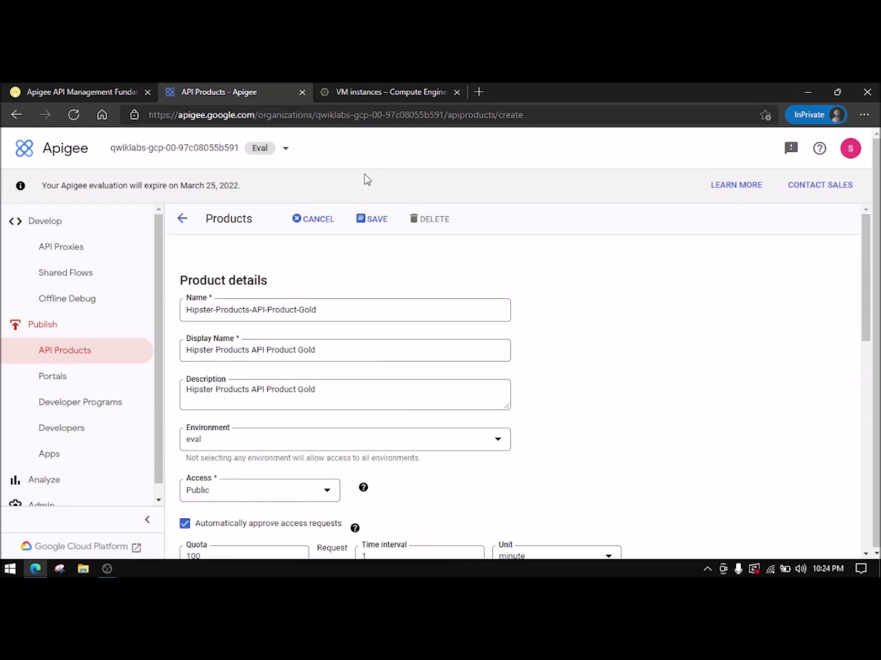
click(370, 219)
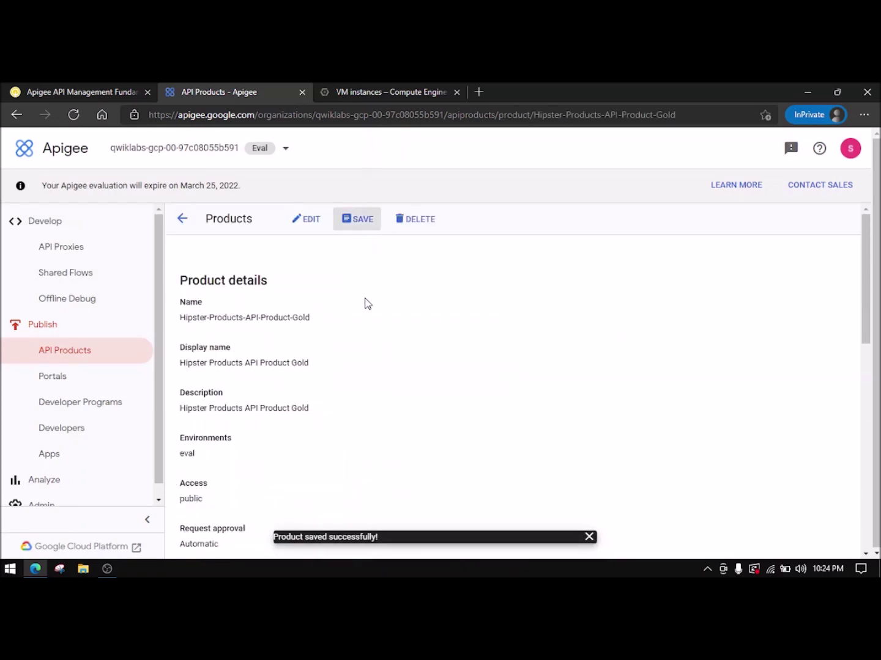
key(ctrl+shift+Tab)
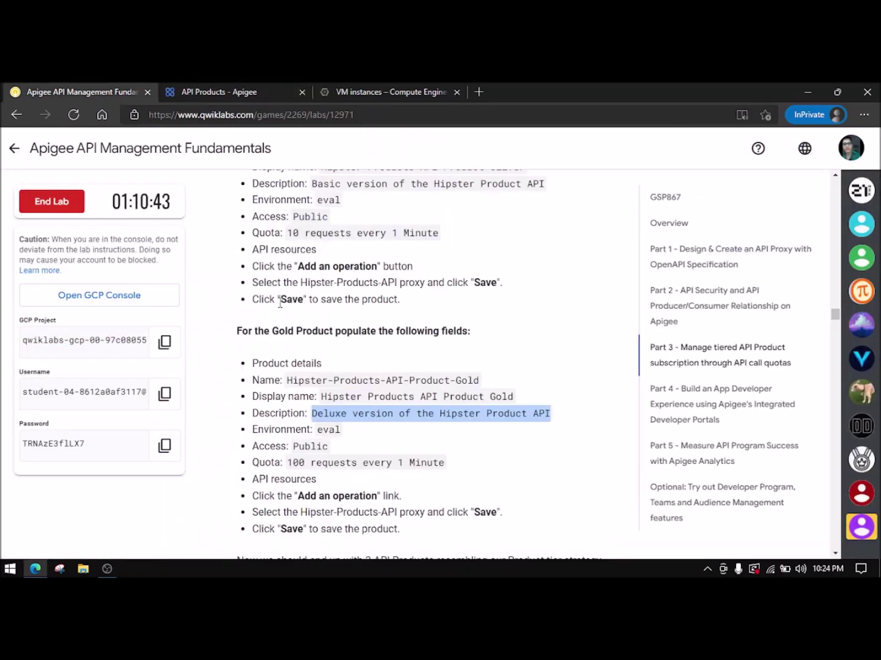
- Start a new app from the Apps list in the Apigee console
scroll(280, 303, down, 4)
scroll(294, 319, down, 2)
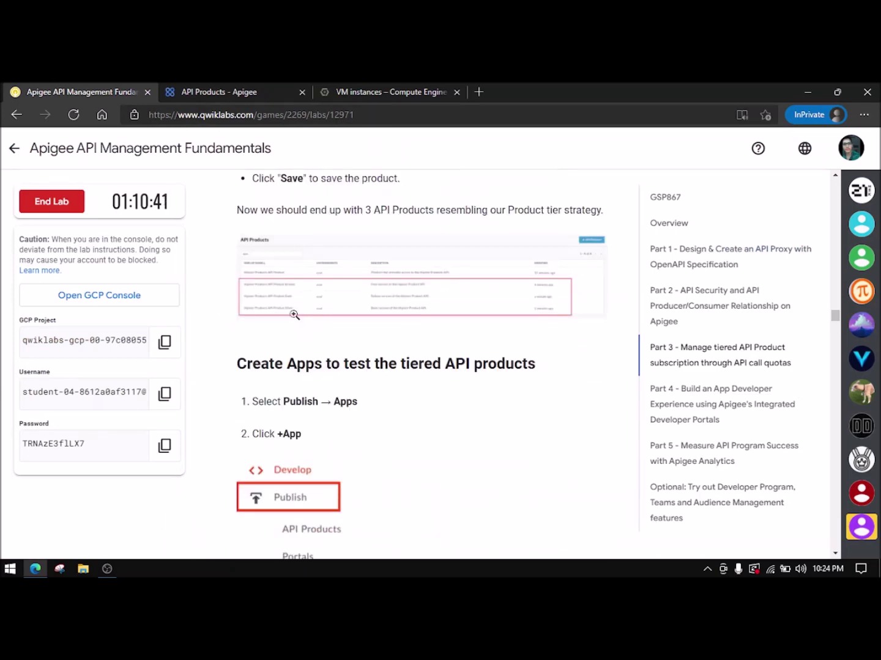
scroll(294, 315, down, 2)
click(209, 90)
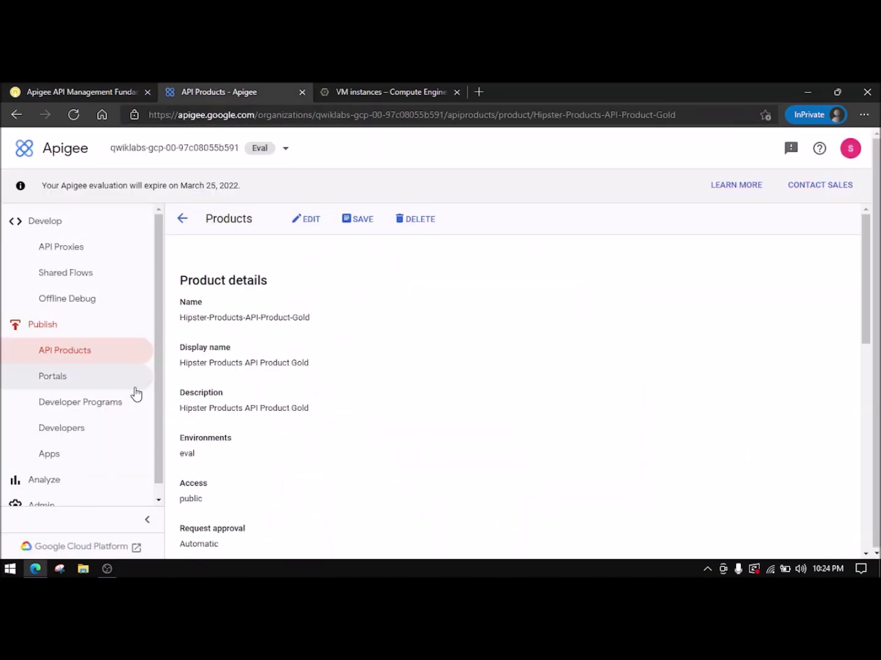
click(93, 452)
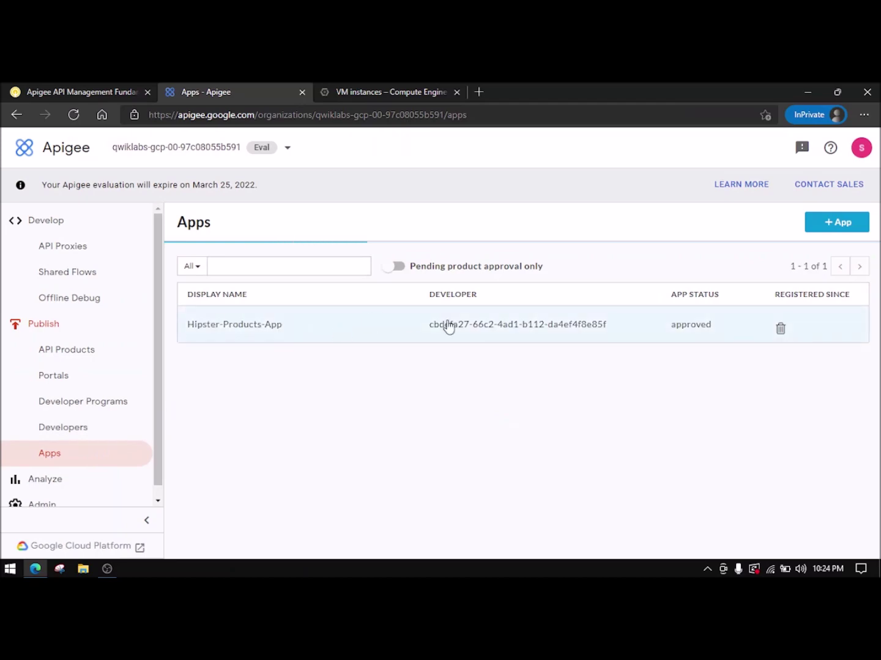
click(827, 221)
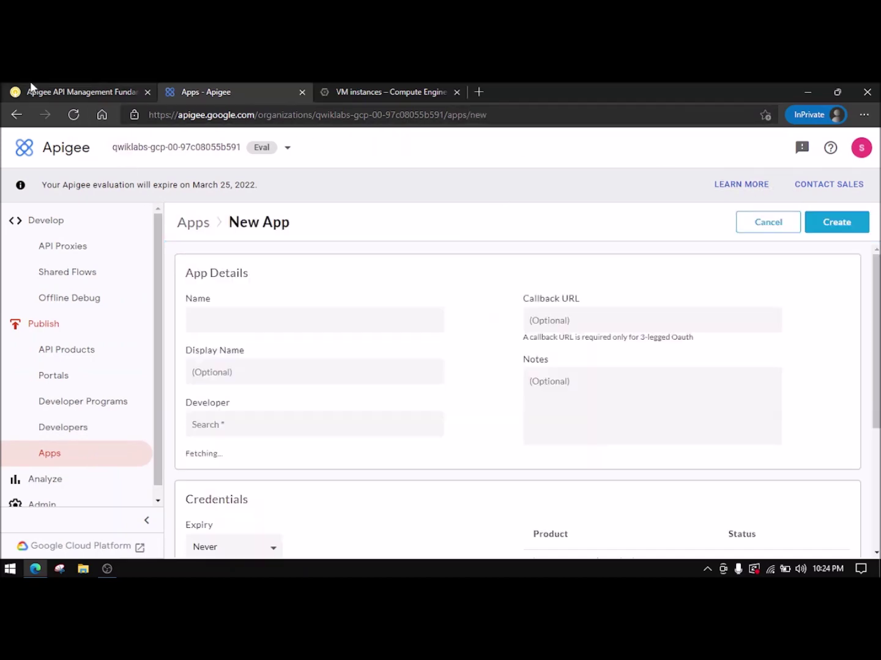
- Name the app Hipster-Android-App-Free with display name Hipster Android App Free
click(63, 90)
scroll(341, 379, down, 5)
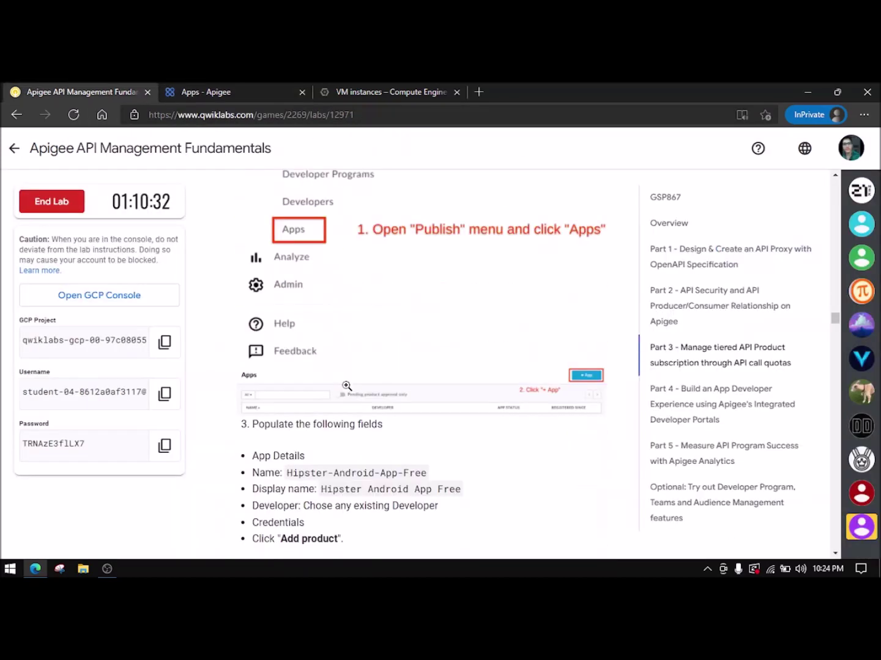
drag(288, 416, 428, 416)
key(ctrl+c)
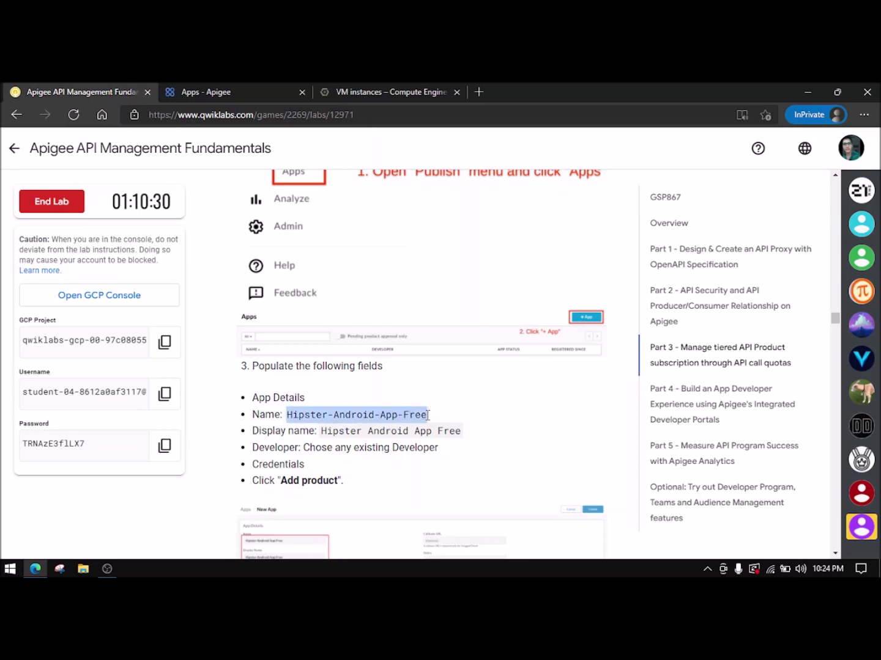
click(226, 86)
click(364, 310)
key(ctrl+v)
click(81, 88)
drag(322, 432, 455, 431)
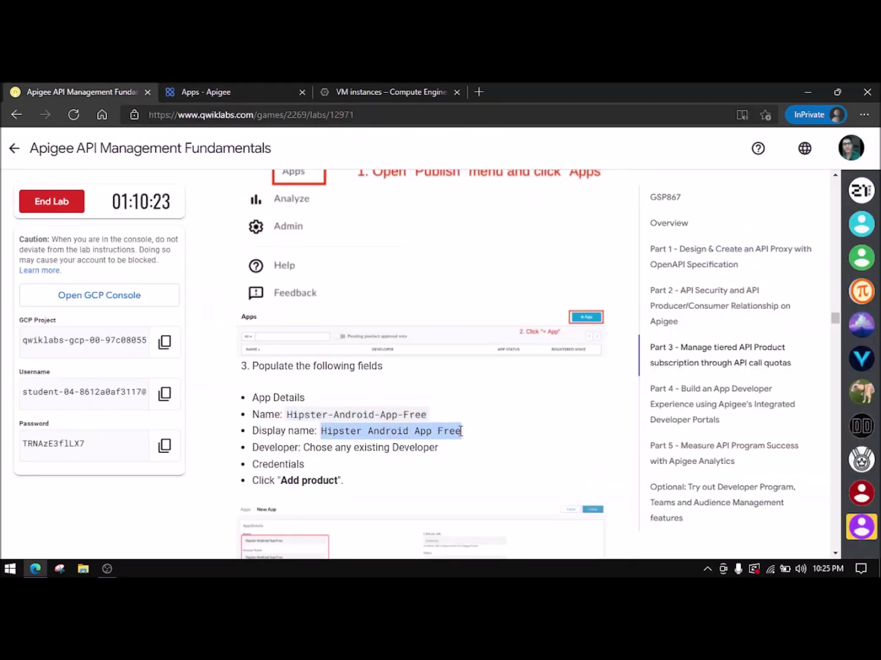
click(233, 100)
click(310, 372)
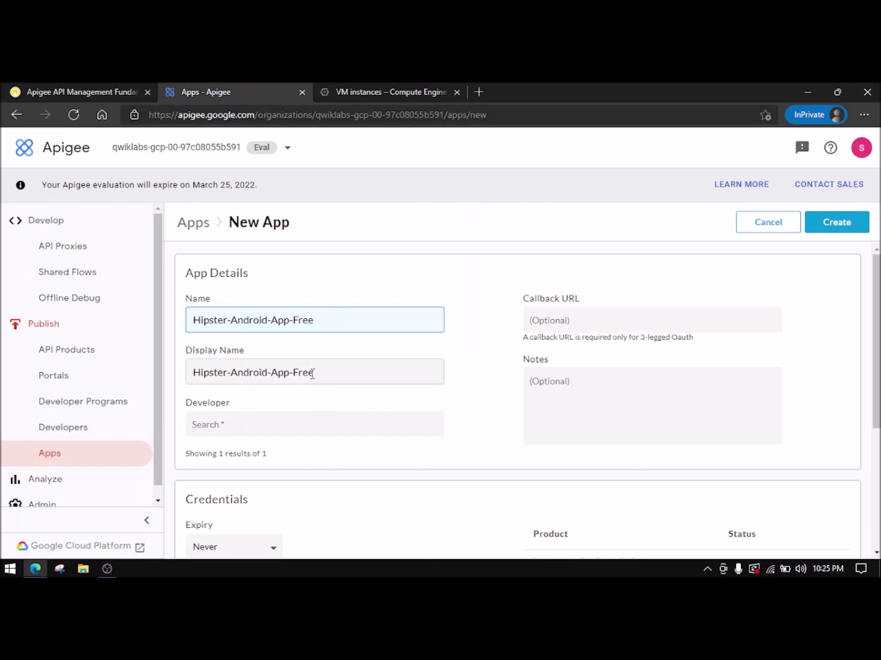
key(ctrl+a)
text(Hipster Android App Free)
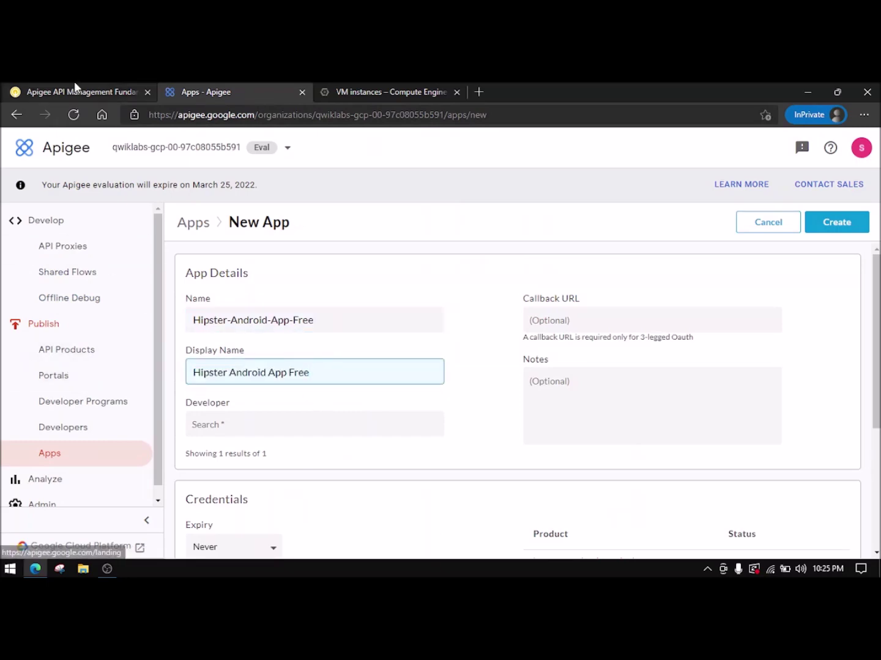
- Assign the test developer to the app
click(73, 91)
click(275, 93)
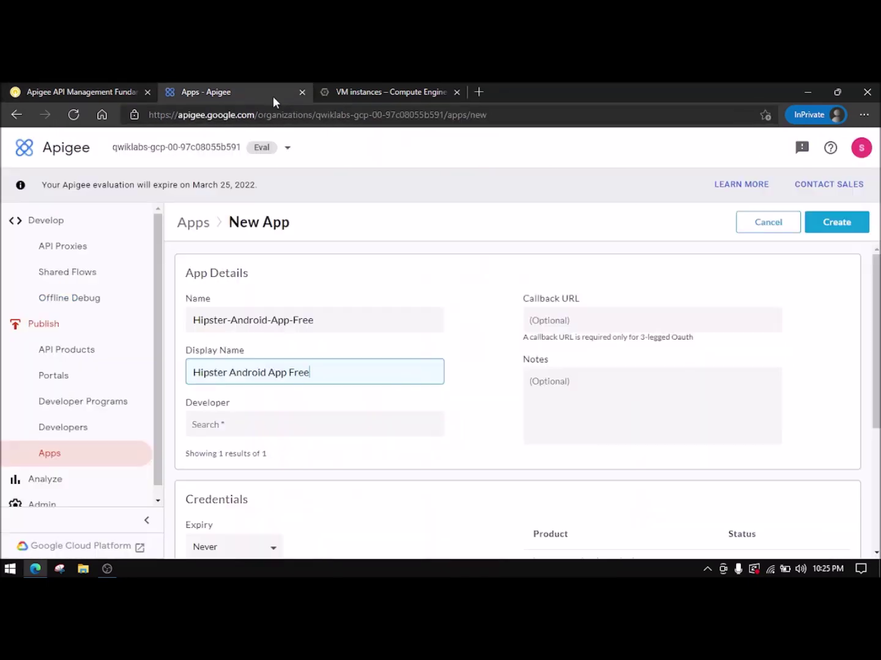
click(221, 431)
click(245, 454)
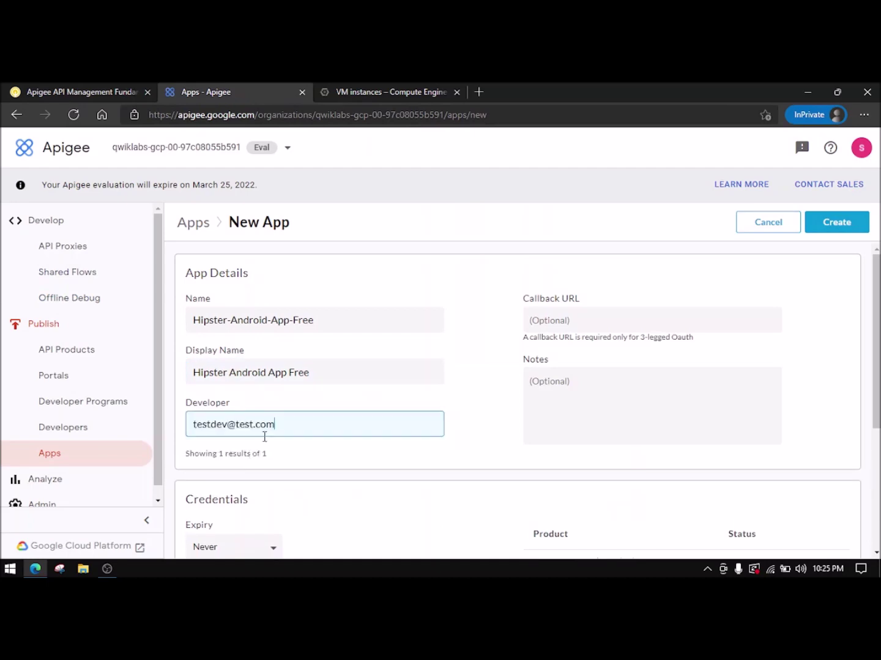
- Add the Hipster Products API Product Bronze to the app
scroll(289, 458, down, 3)
click(80, 91)
scroll(272, 367, down, 10)
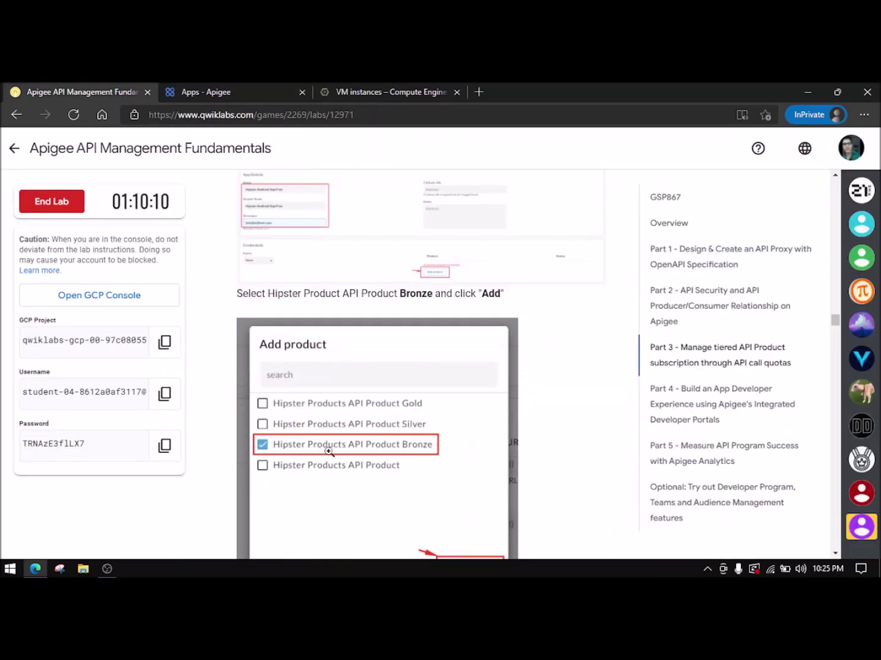
click(197, 91)
click(575, 440)
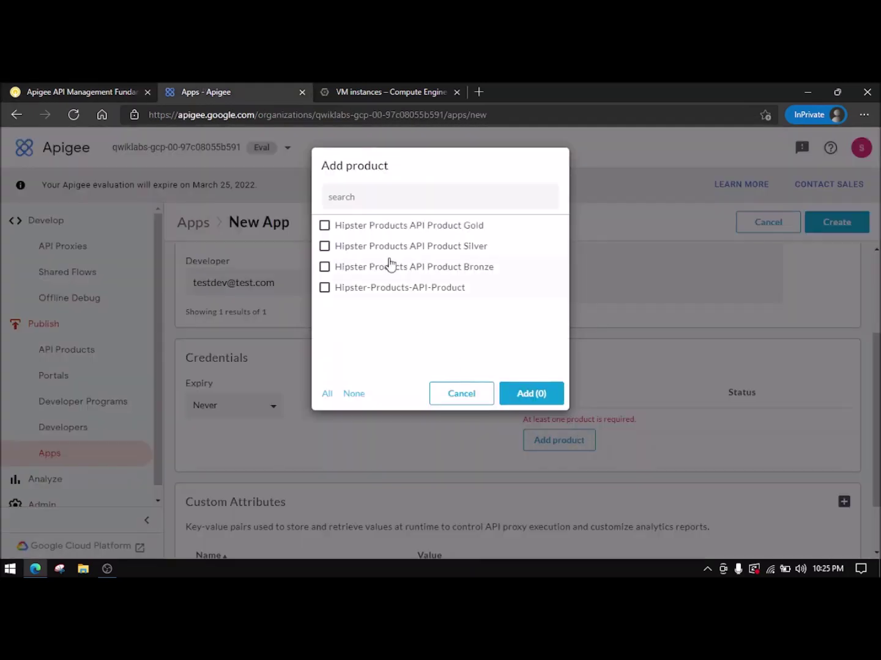
click(450, 267)
click(530, 393)
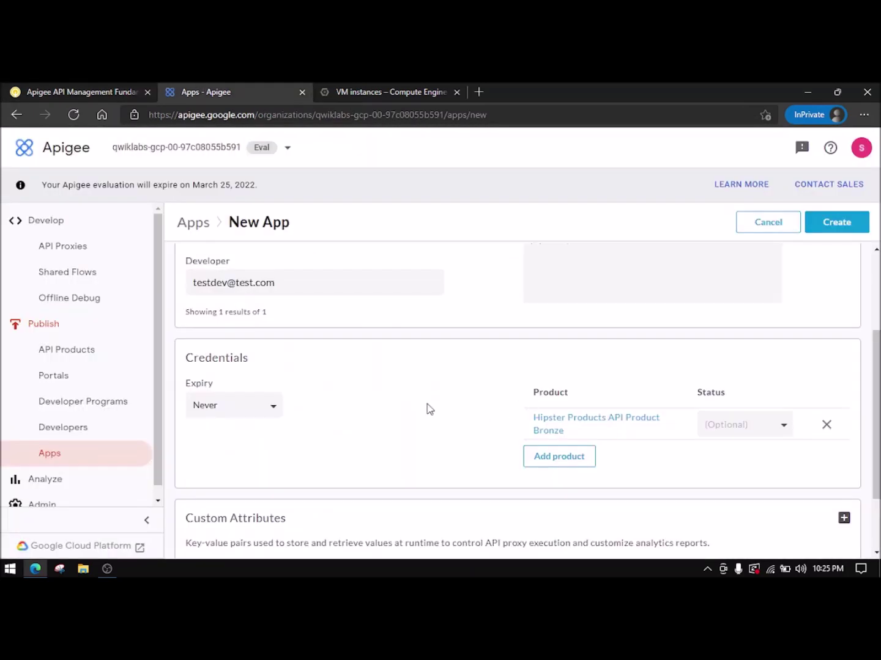
scroll(455, 434, down, 2)
- Create the Hipster-Android-App-Free app
click(131, 90)
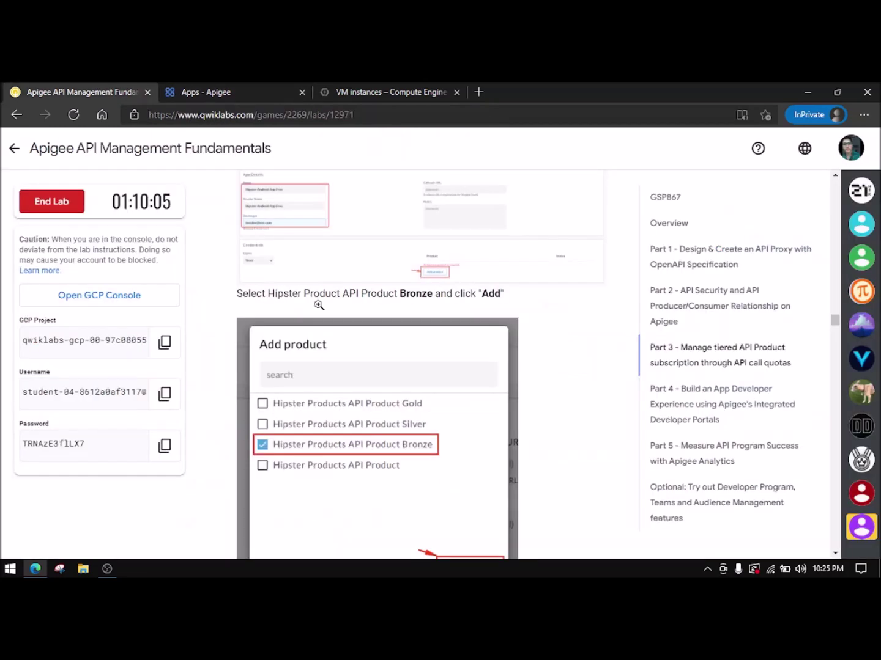
scroll(415, 487, down, 3)
scroll(415, 487, down, 3)
key(ctrl+Tab)
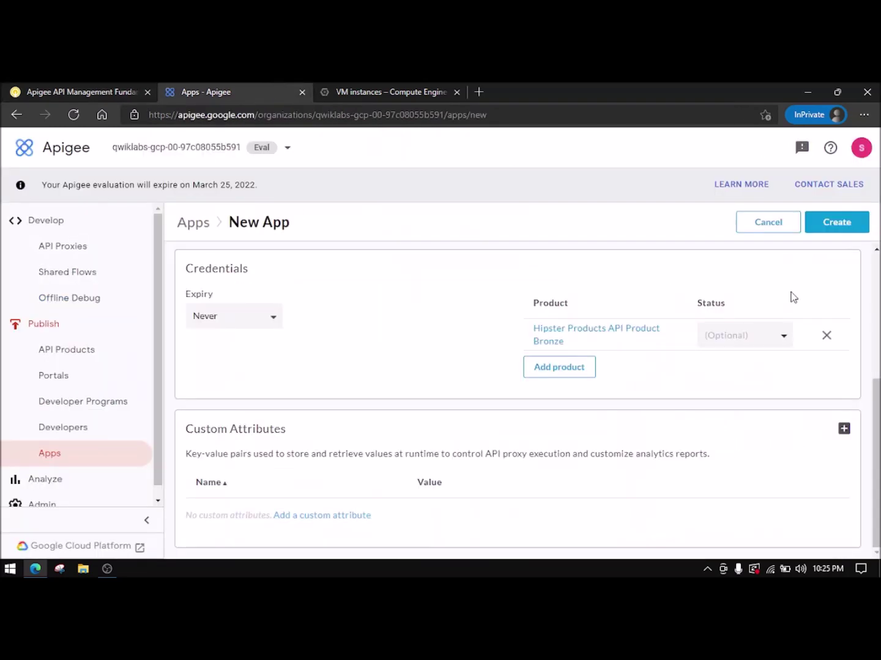
click(836, 224)
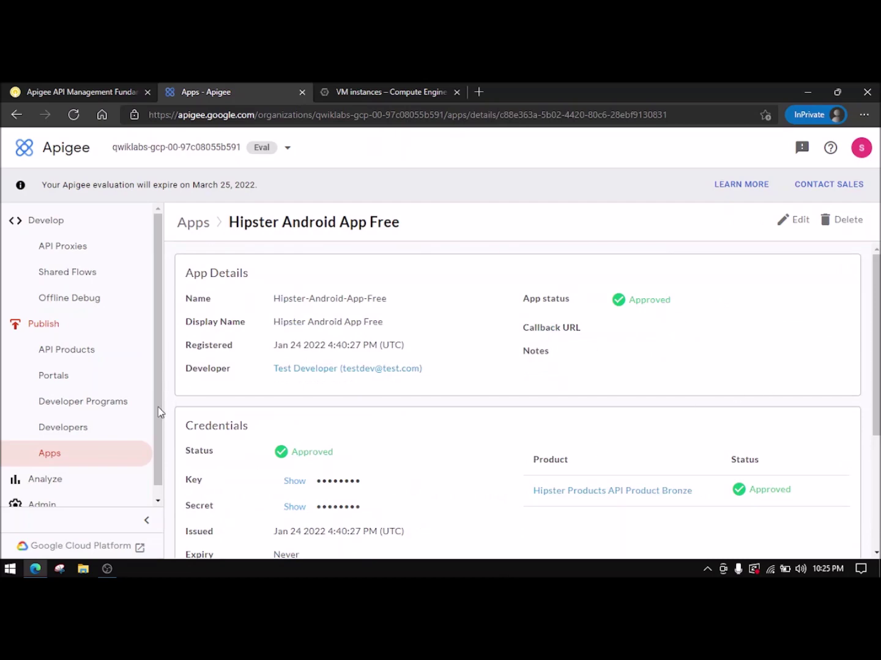
- Start a new app named Hipster-Android-App-Basic, pasted from the lab instructions
click(72, 460)
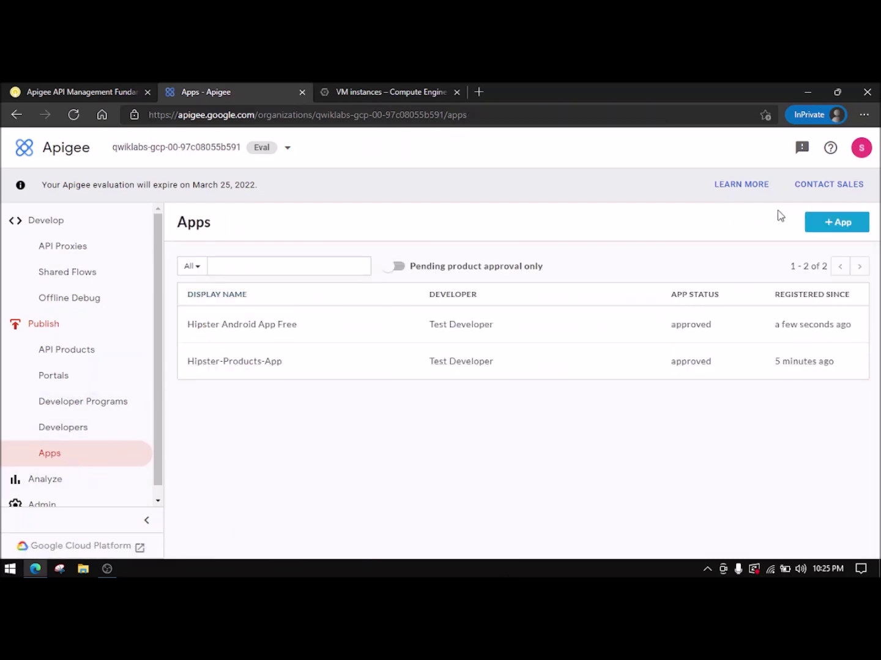
click(838, 222)
click(91, 91)
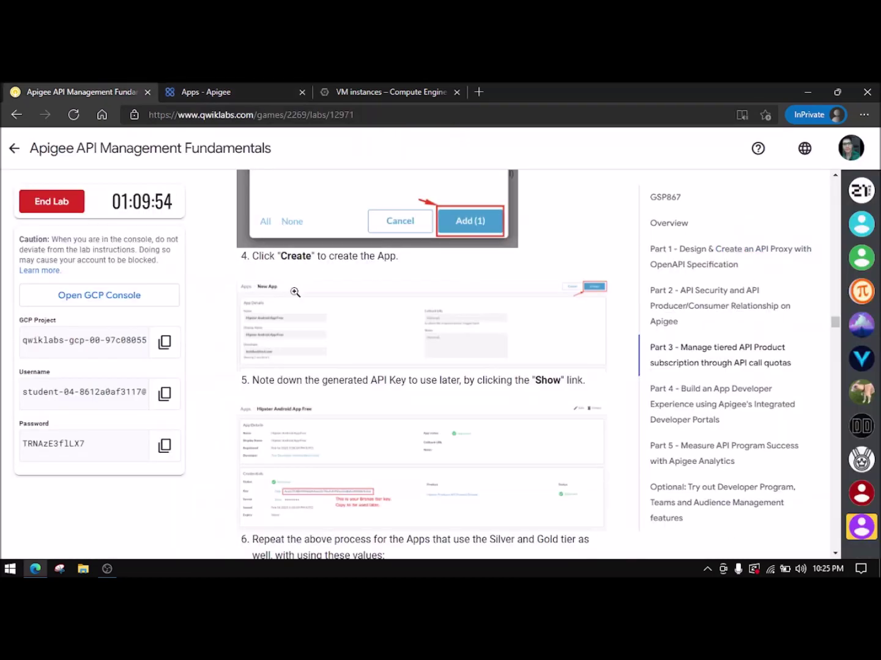
scroll(297, 300, down, 5)
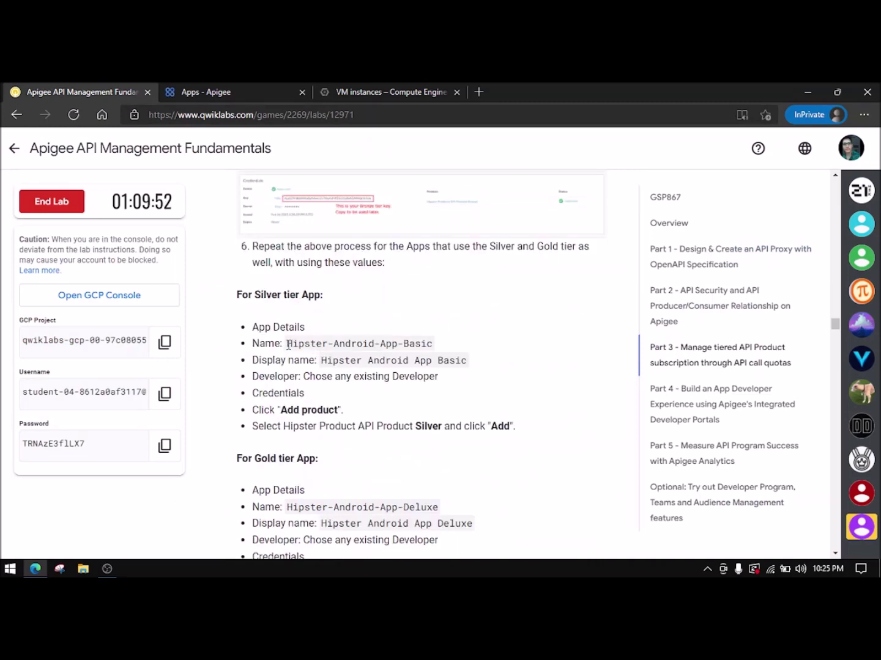
drag(288, 344, 435, 345)
key(ctrl+c)
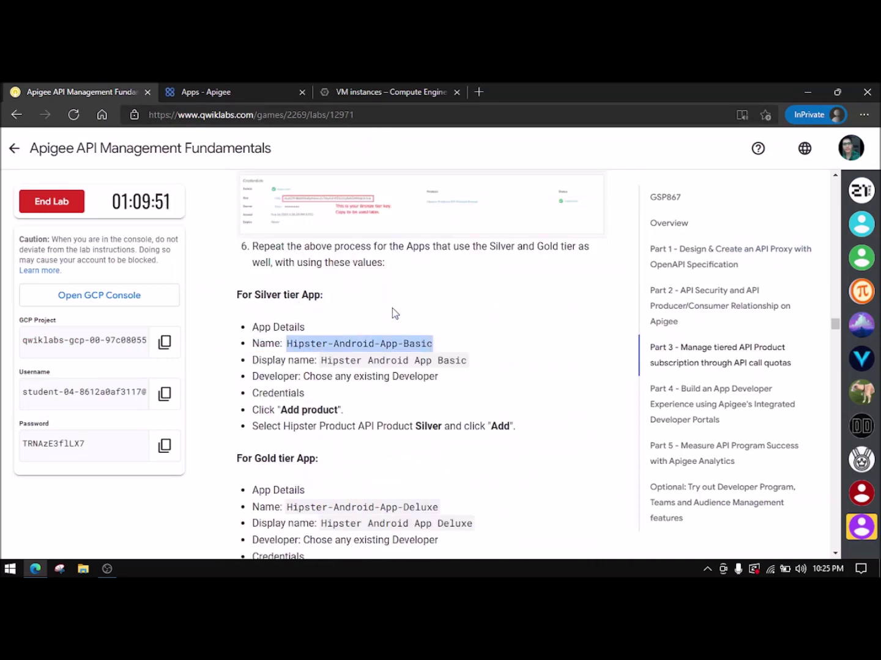
click(191, 92)
click(303, 312)
key(ctrl+v)
- Replace the app's display name with the Silver display name copied from the instructions
click(140, 87)
drag(322, 361, 456, 364)
key(ctrl+c)
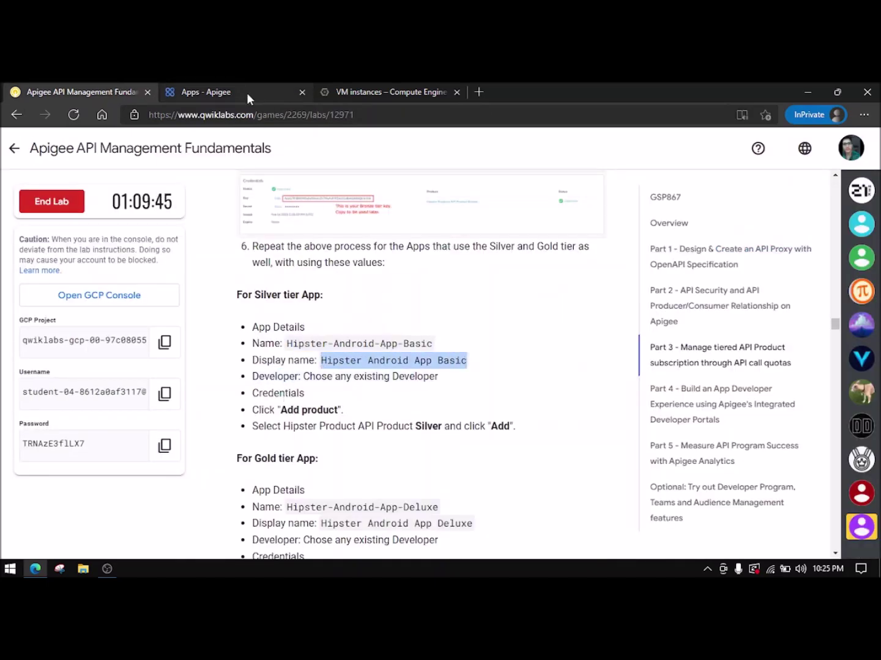
click(252, 93)
drag(328, 373, 101, 352)
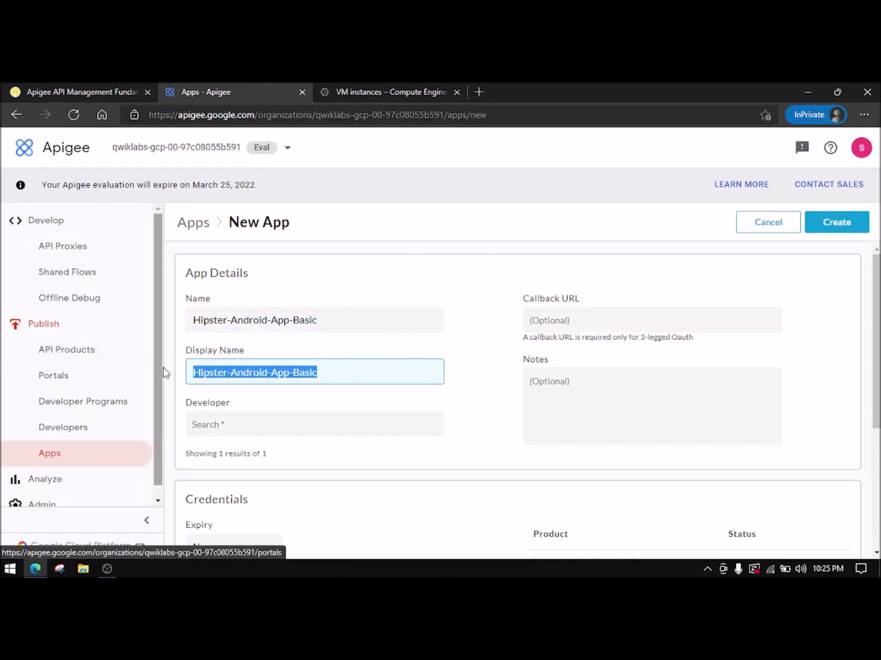
key(ctrl+v)
click(90, 93)
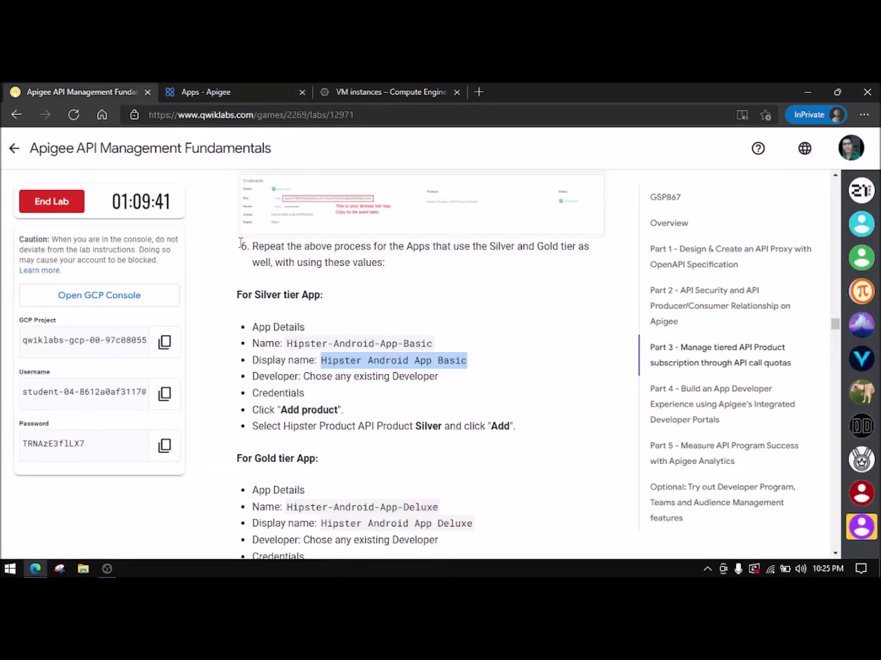
click(245, 91)
- Assign the app to Test Developer, add the Silver product, and create it
click(254, 423)
click(257, 451)
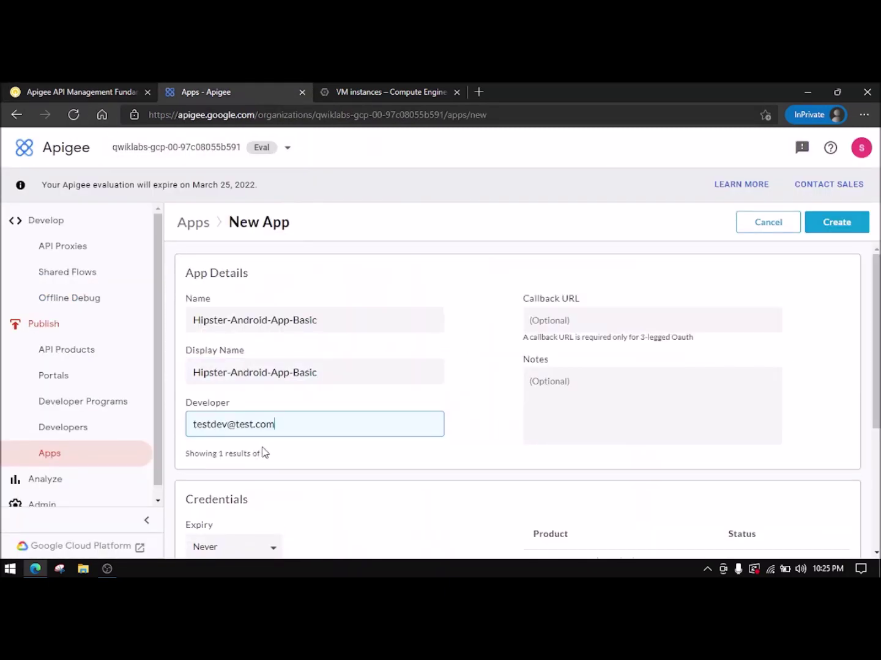
scroll(269, 453, down, 2)
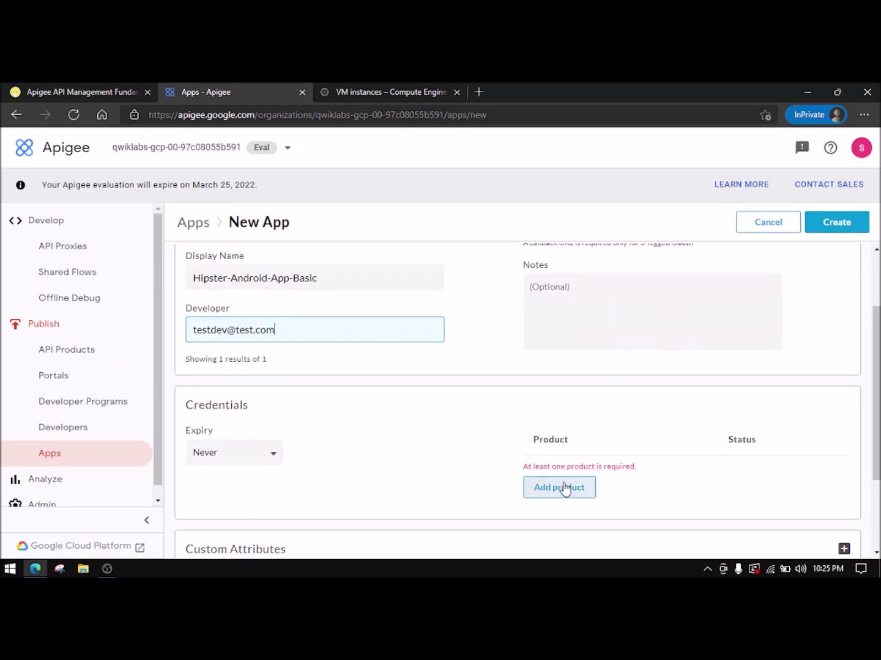
click(563, 487)
click(409, 247)
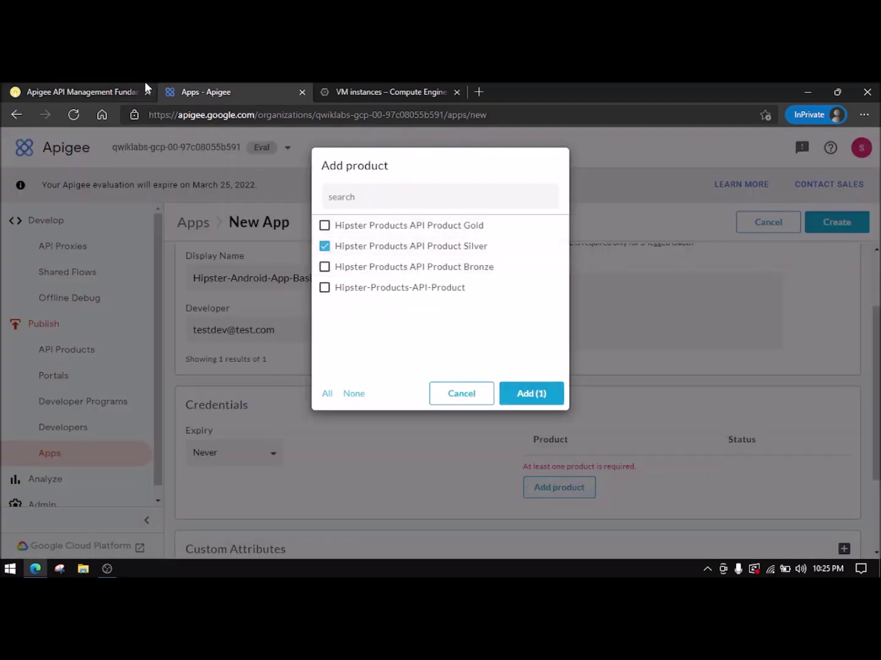
click(137, 89)
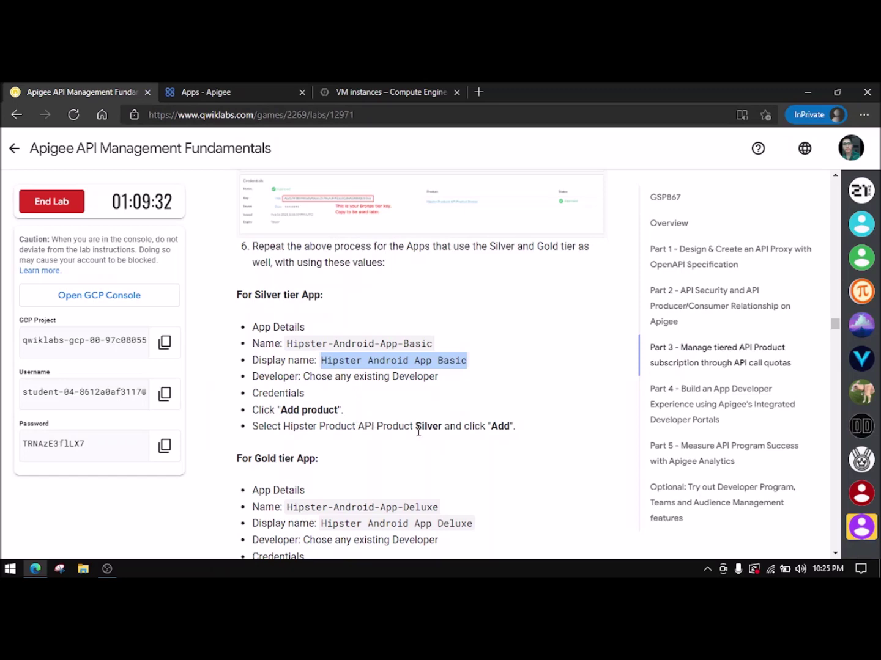
click(207, 91)
click(527, 393)
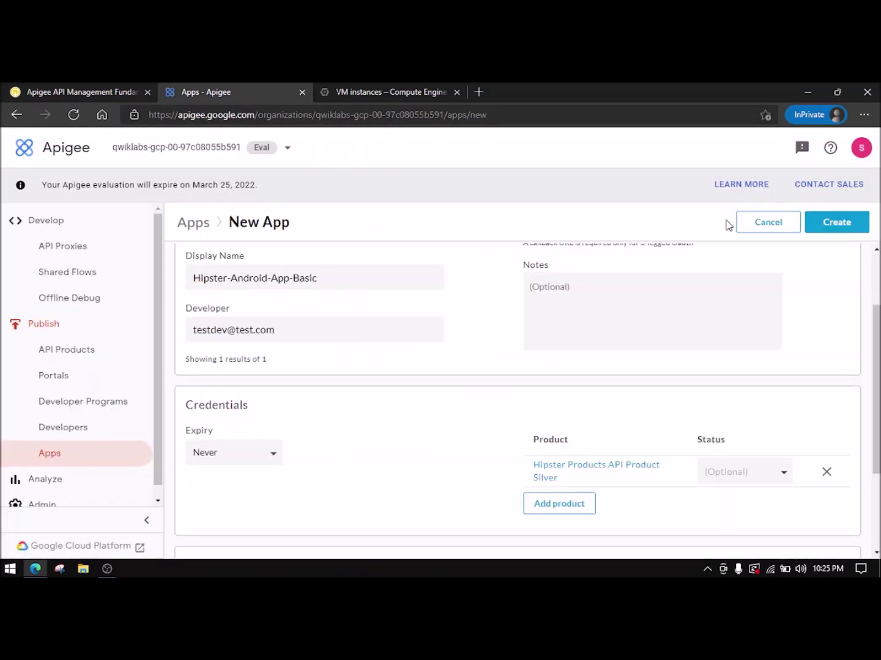
click(845, 226)
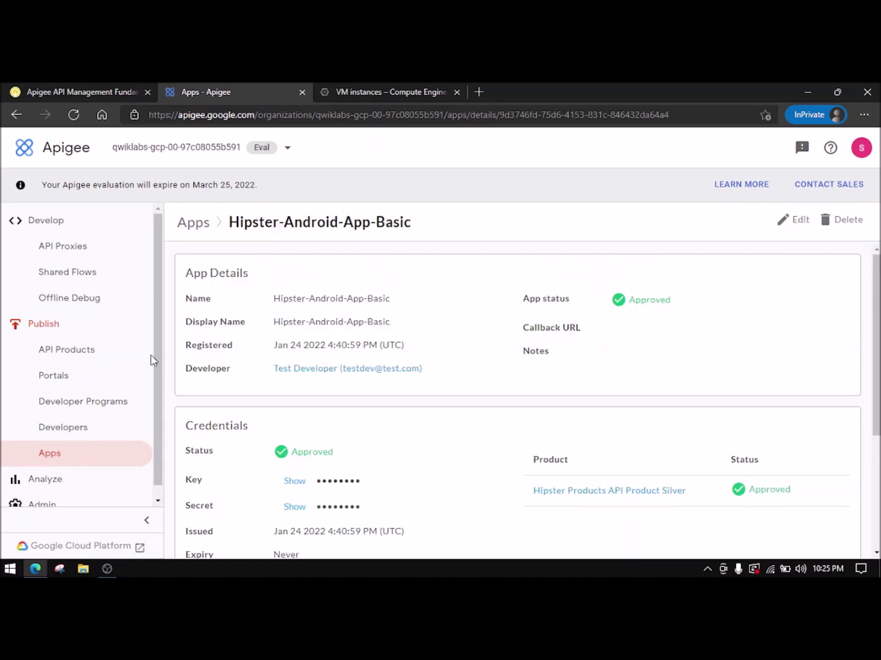
click(94, 457)
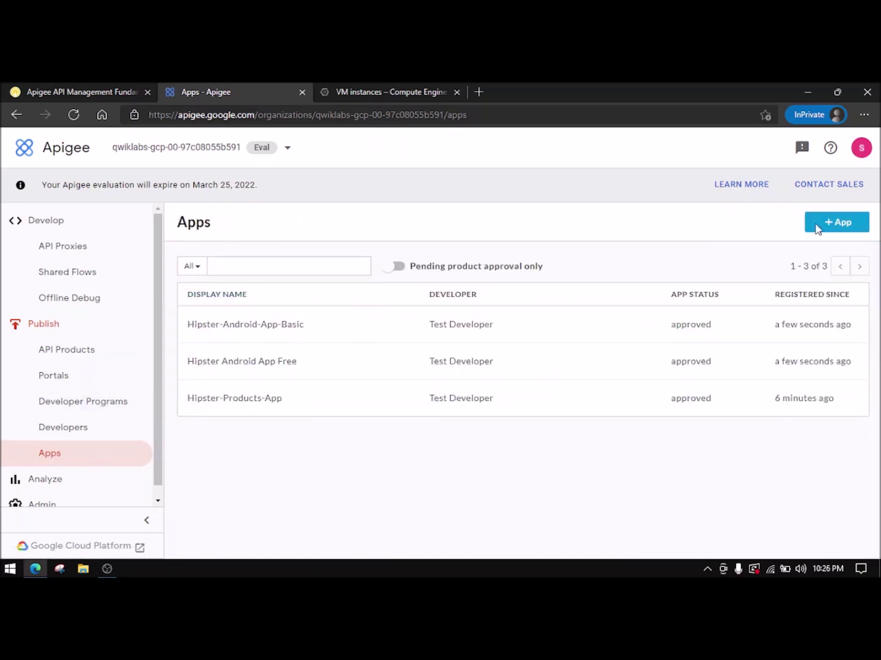
click(828, 230)
- Paste the Gold app name into the new app's Name field
click(107, 92)
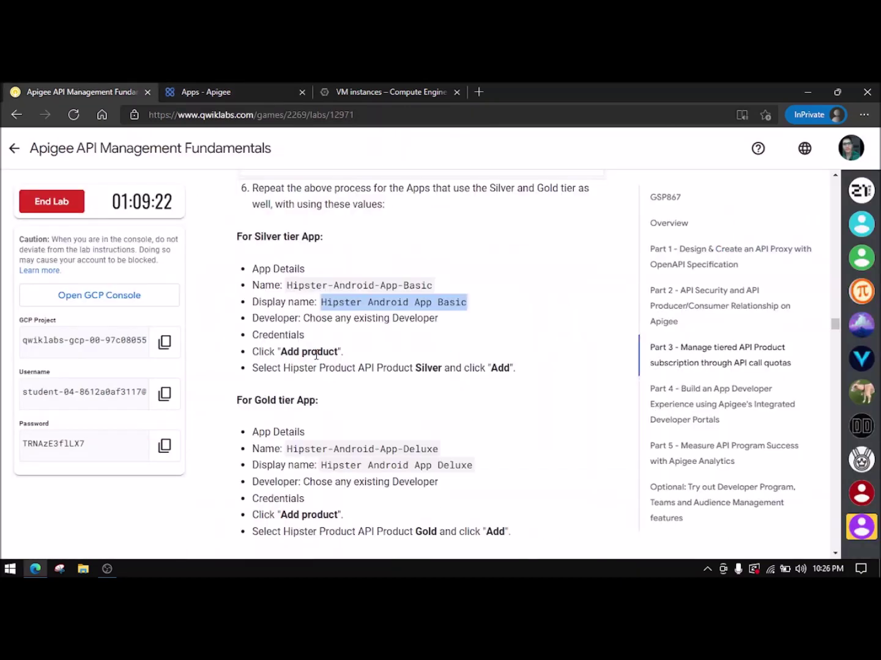
drag(292, 448, 439, 451)
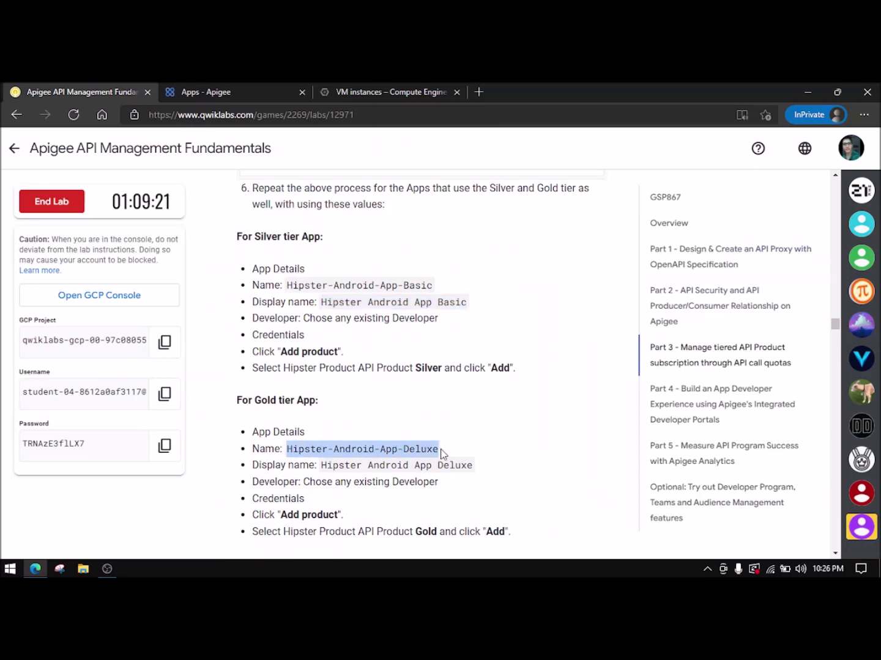
click(231, 93)
click(311, 305)
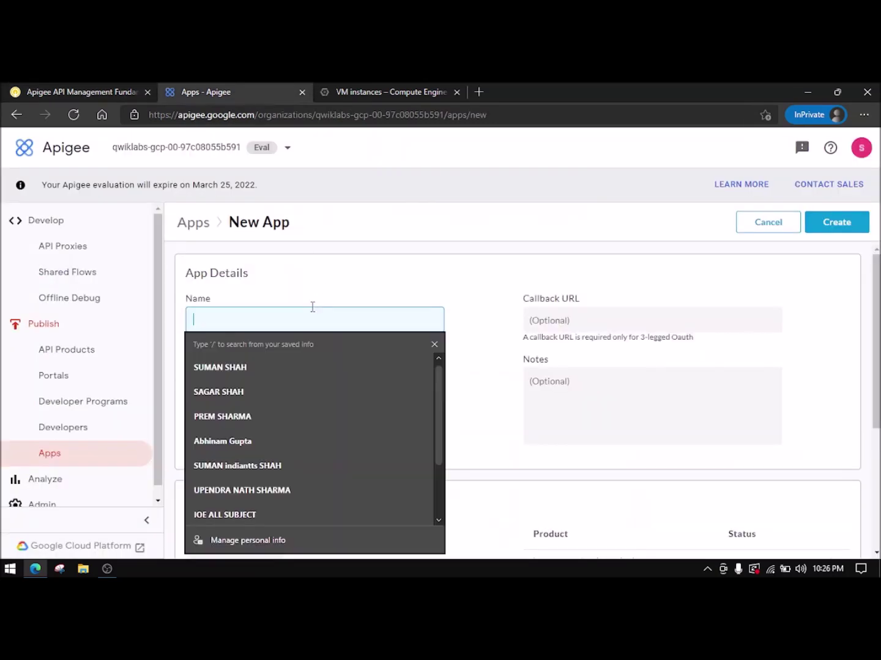
text(Hipster-Android-App-Basic)
- Set the display name to Hipster Android App Deluxe
click(137, 90)
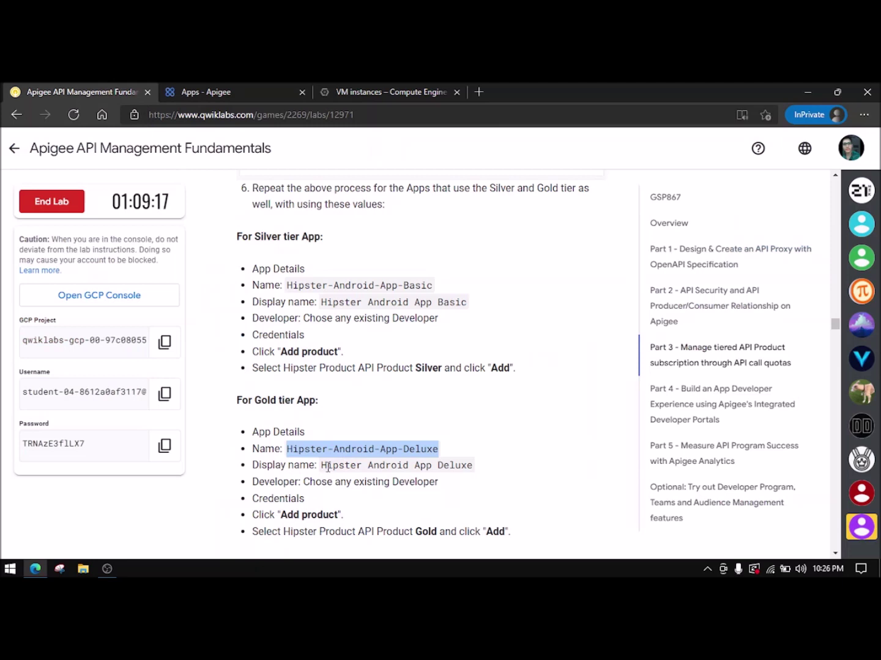
drag(324, 466, 460, 464)
key(ctrl+c)
click(231, 91)
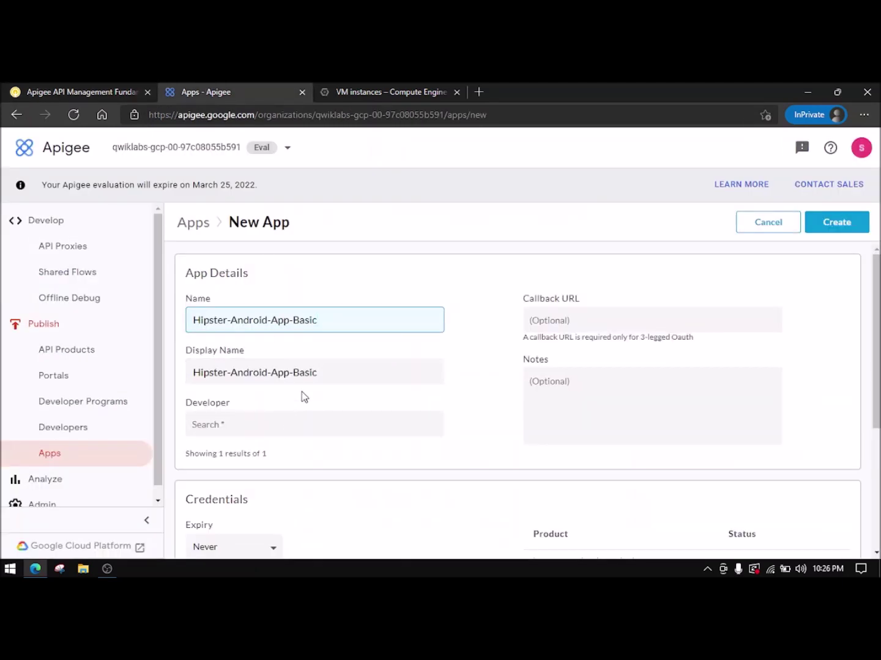
drag(322, 371, 116, 363)
key(ctrl+v)
- Assign Test Developer and the Gold product, then attempt creation, which fails as a duplicate
click(82, 92)
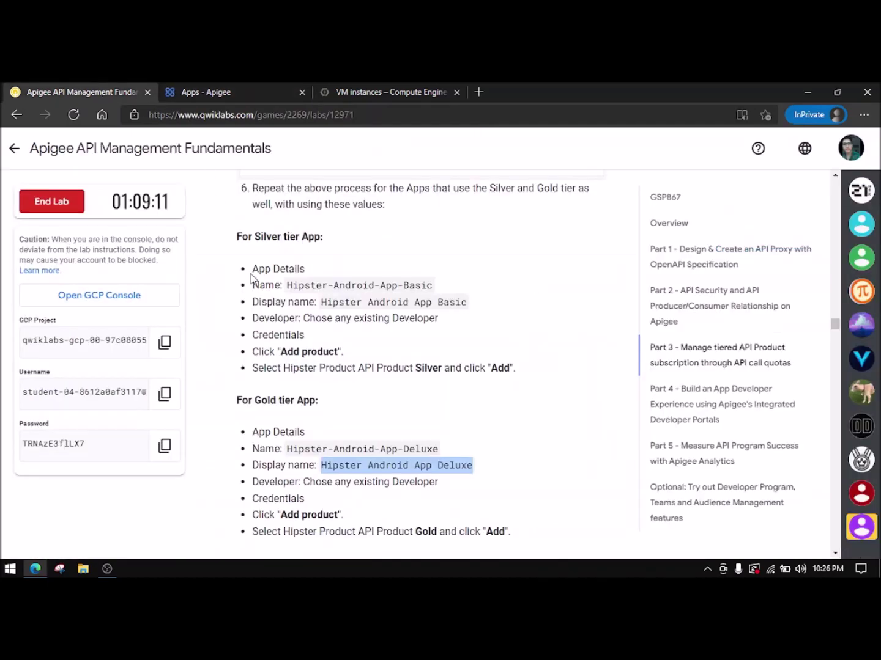
scroll(332, 448, down, 1)
click(269, 92)
click(280, 431)
click(275, 454)
scroll(293, 435, down, 2)
click(569, 487)
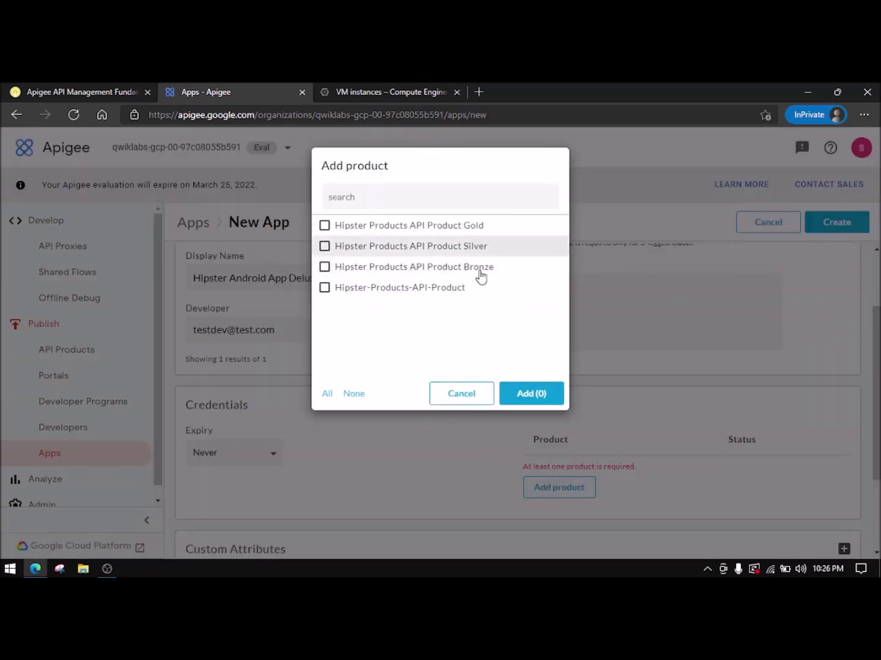
click(444, 225)
click(62, 91)
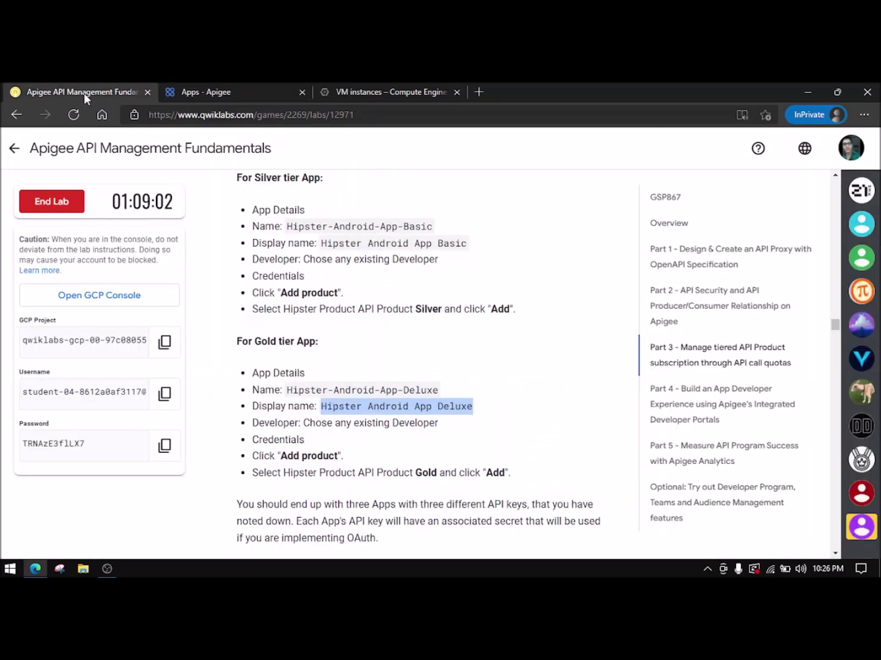
click(211, 90)
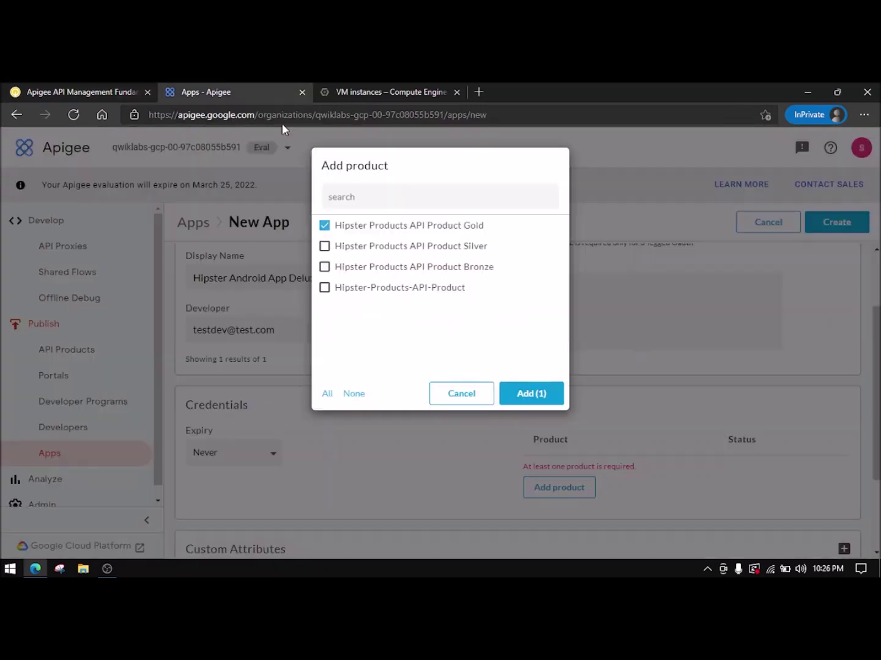
click(531, 394)
click(827, 230)
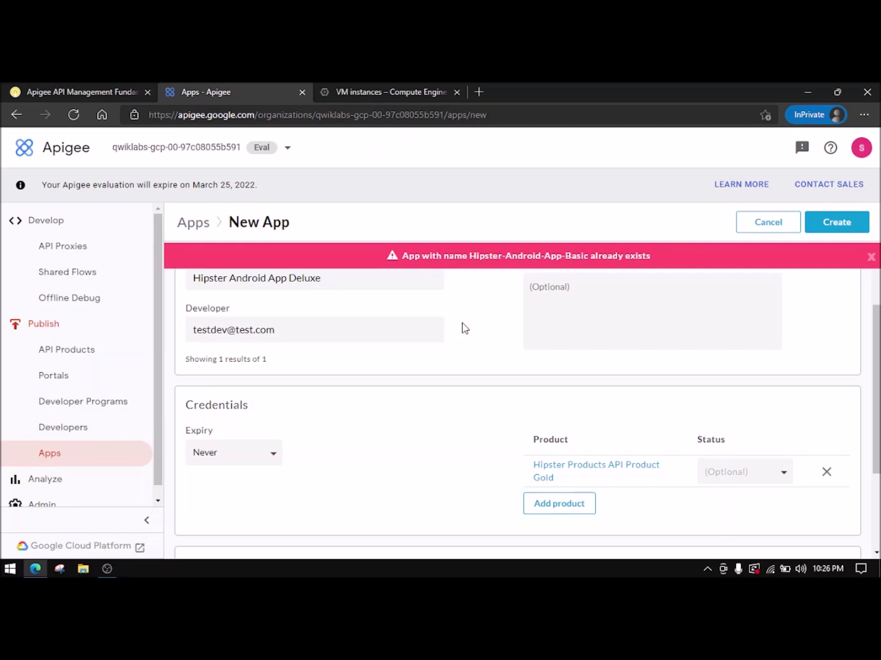
- Dismiss the duplicate error and replace the app name with Hipster-Android-App-Deluxe
click(871, 257)
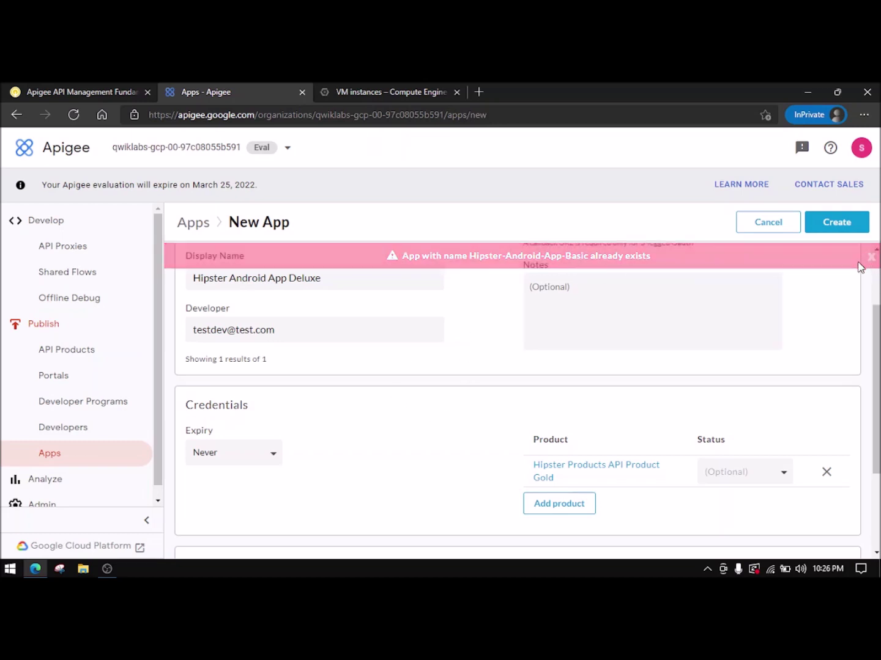
scroll(416, 333, up, 2)
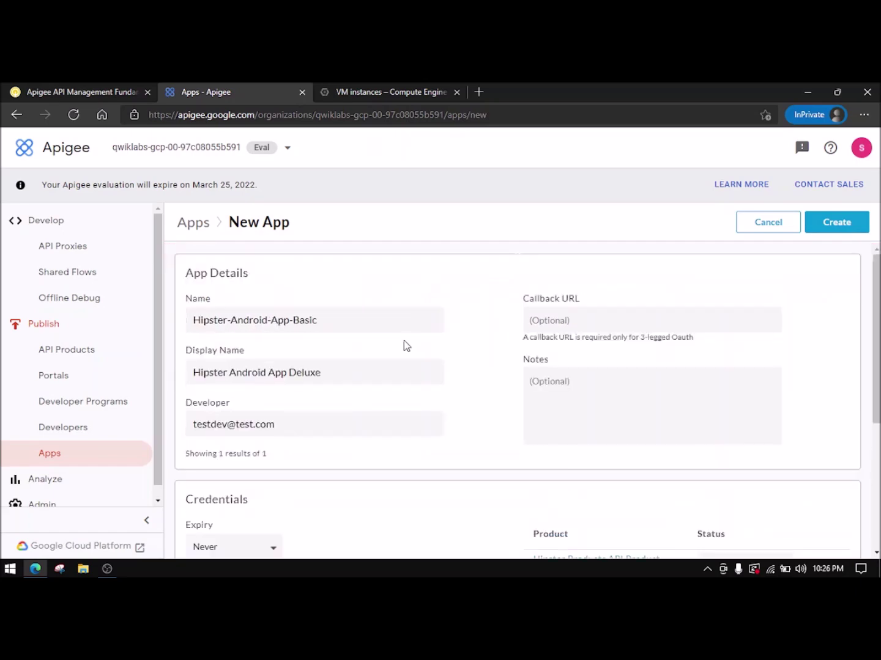
click(117, 88)
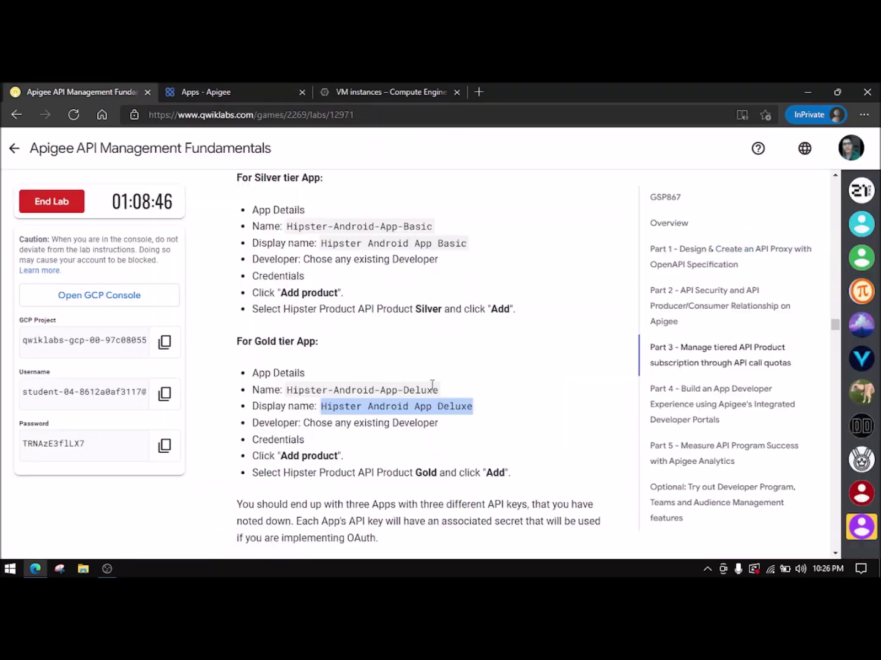
click(236, 90)
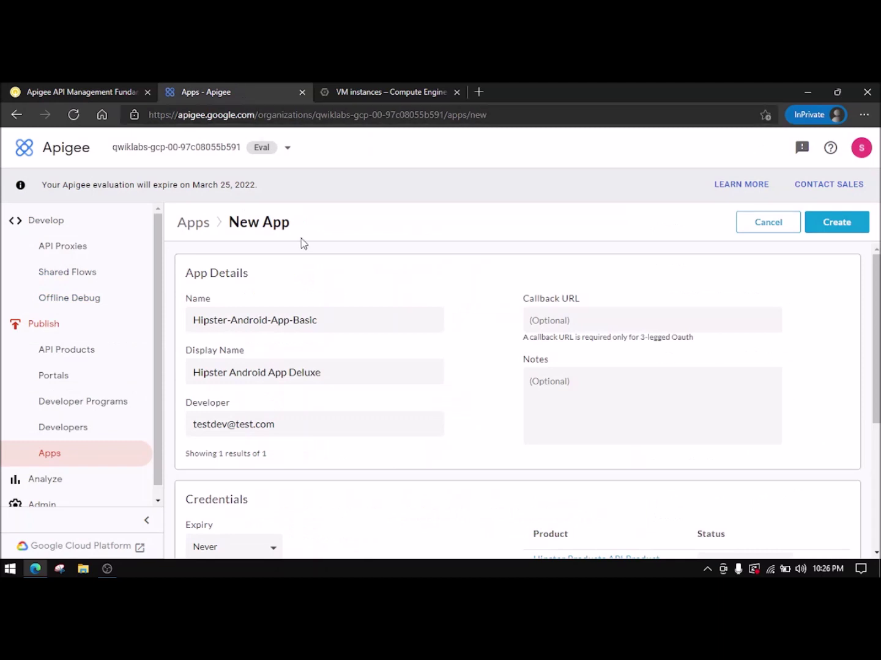
click(102, 88)
click(433, 391)
drag(431, 390, 384, 392)
click(438, 390)
drag(437, 390, 289, 401)
key(ctrl+c)
click(234, 88)
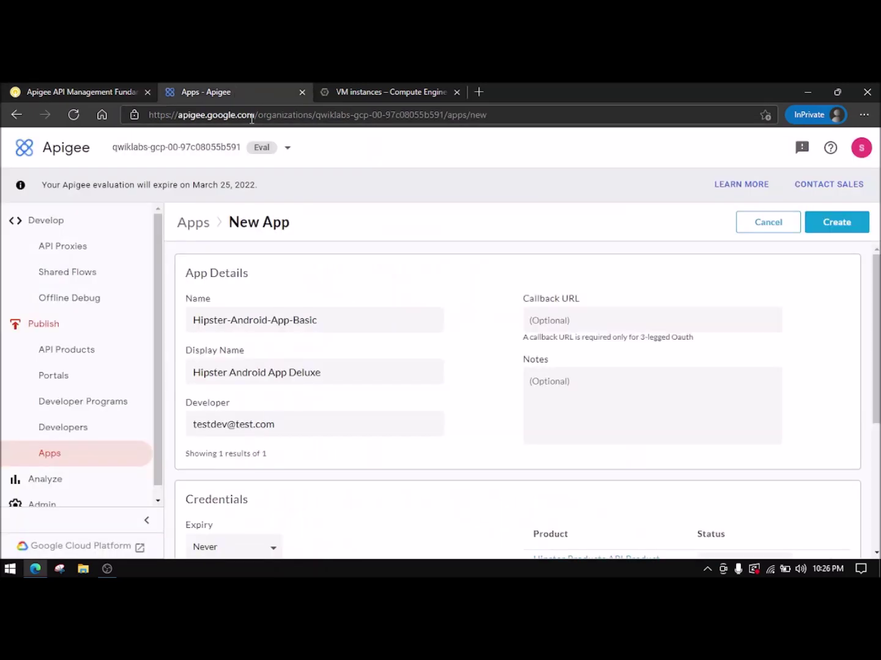
drag(335, 323, 166, 324)
key(ctrl+v)
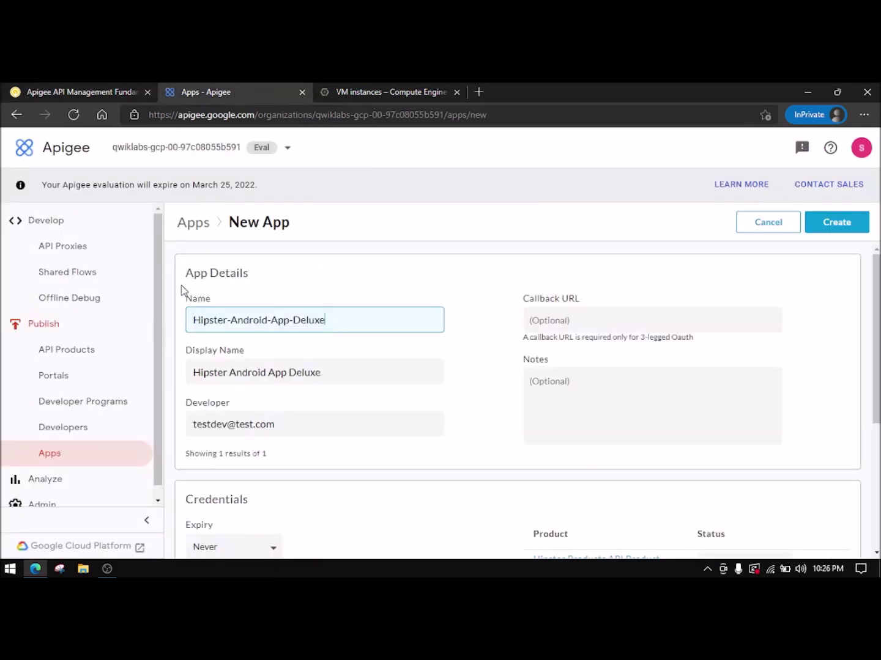
- Set the display name to Hipster Android App Deluxe and create the Gold-tier app
click(128, 88)
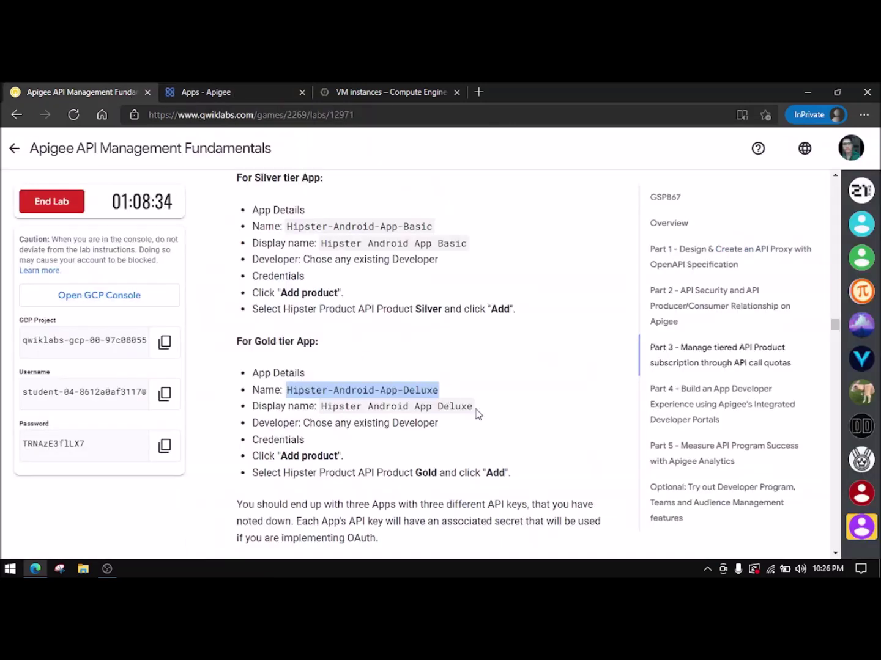
drag(471, 406, 323, 410)
key(ctrl+c)
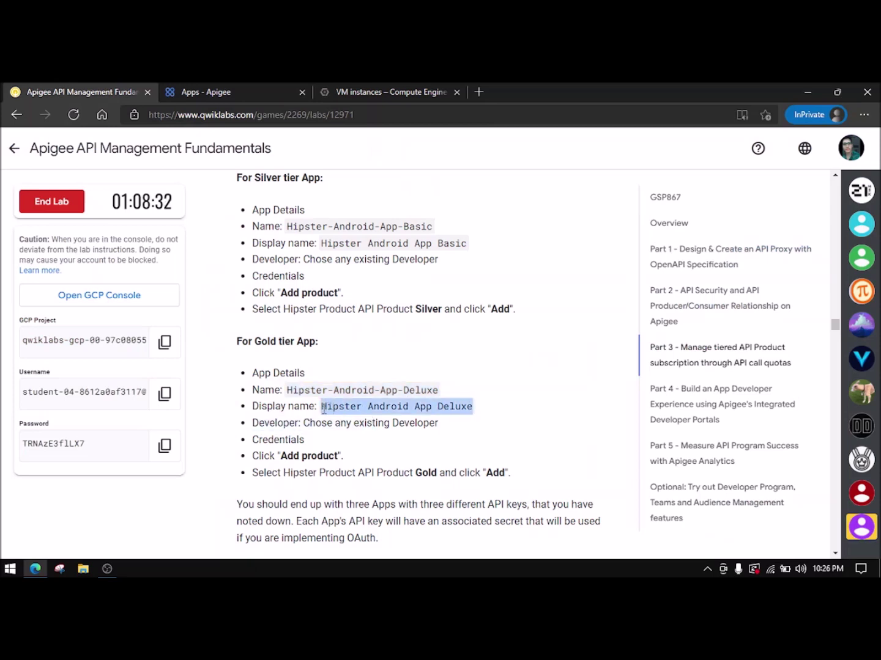
click(198, 86)
triple_click(256, 373)
key(ctrl+v)
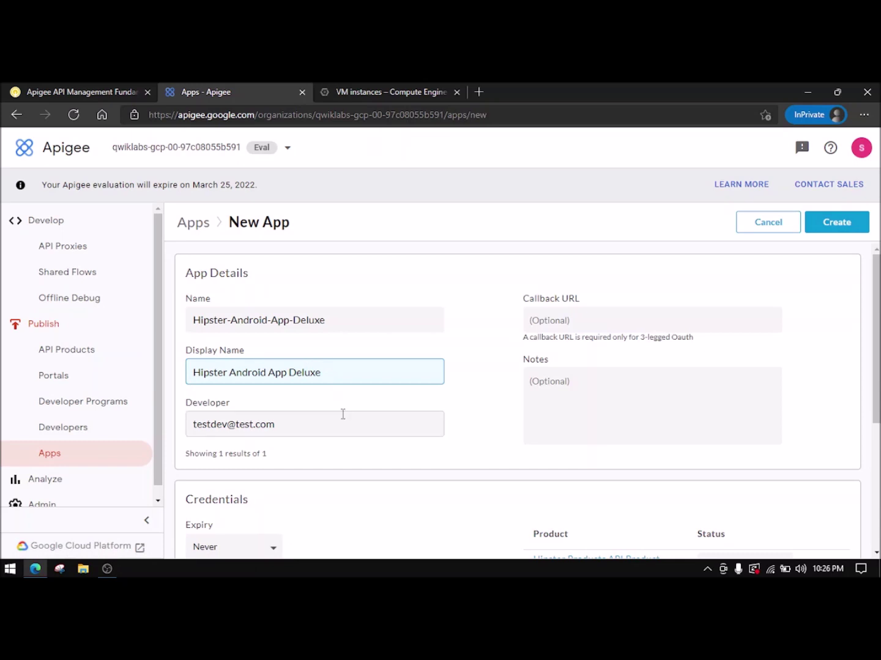
scroll(342, 415, down, 3)
click(839, 230)
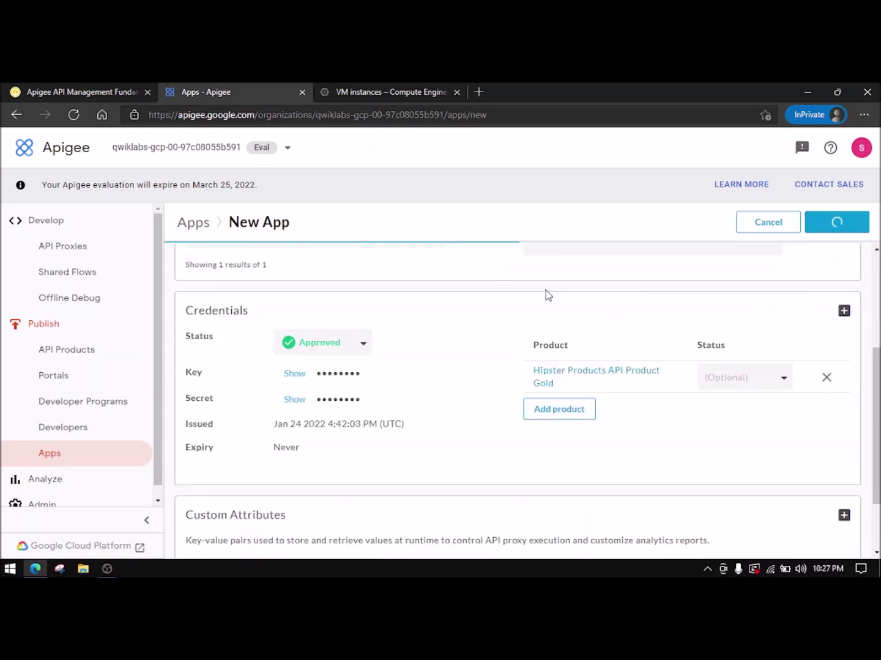
click(156, 89)
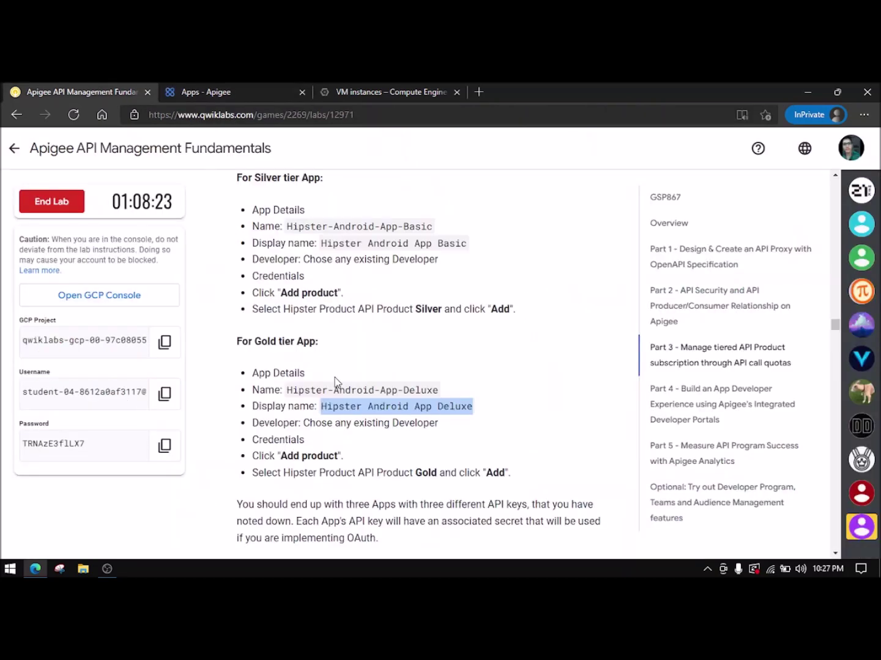
scroll(335, 383, down, 9)
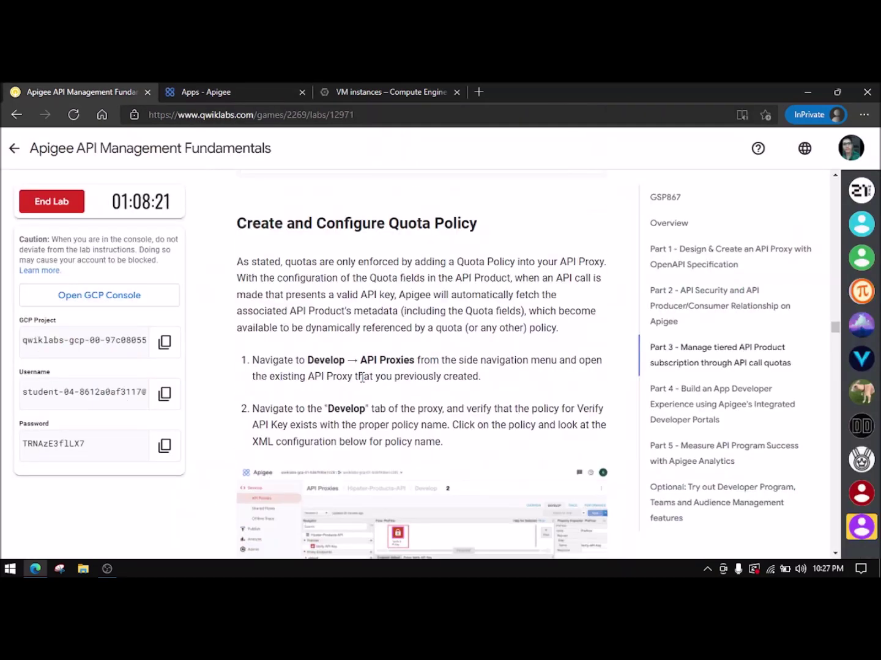
click(250, 89)
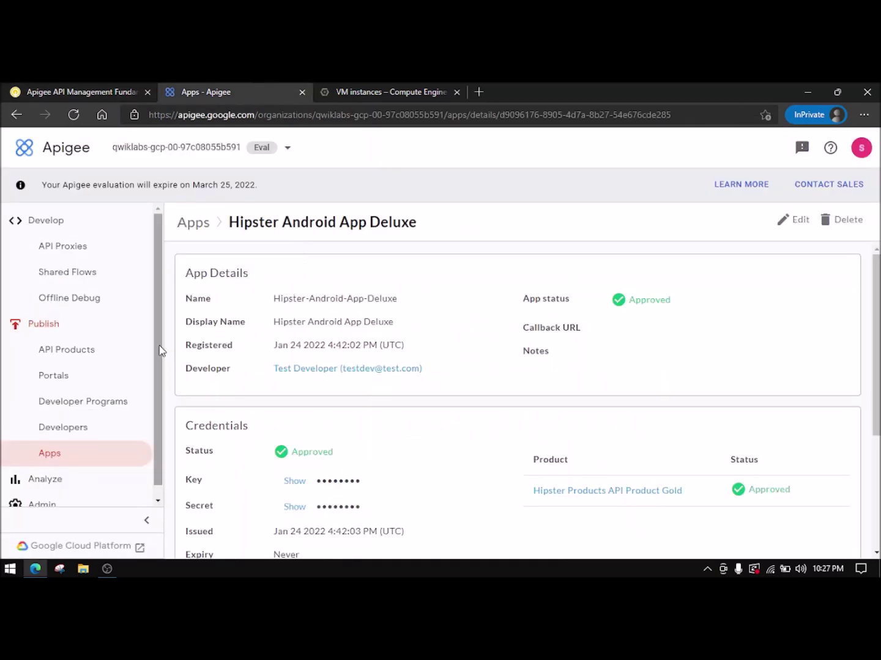
- Open the Hipster-Products-API proxy from the API Proxies list
click(89, 257)
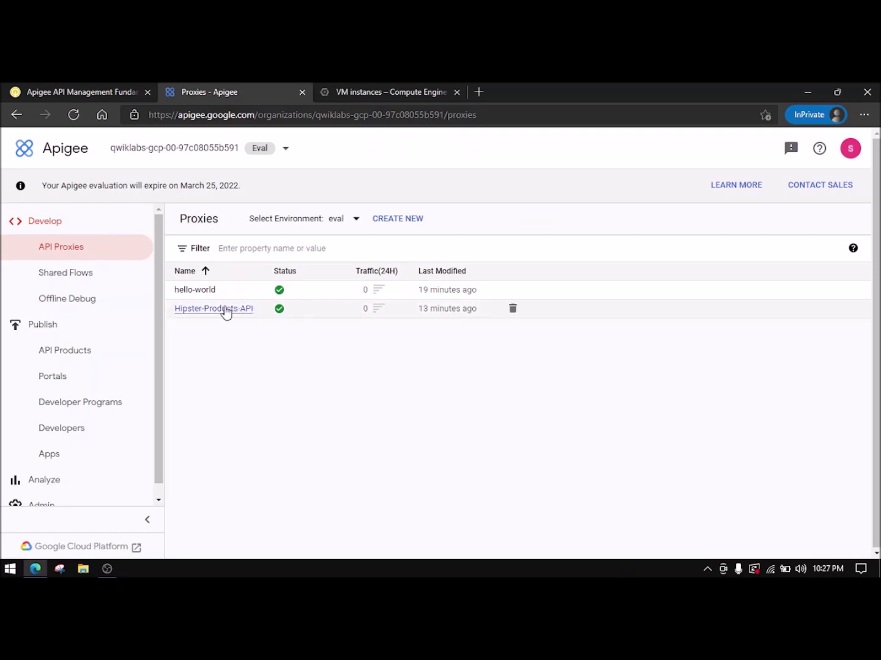
click(228, 311)
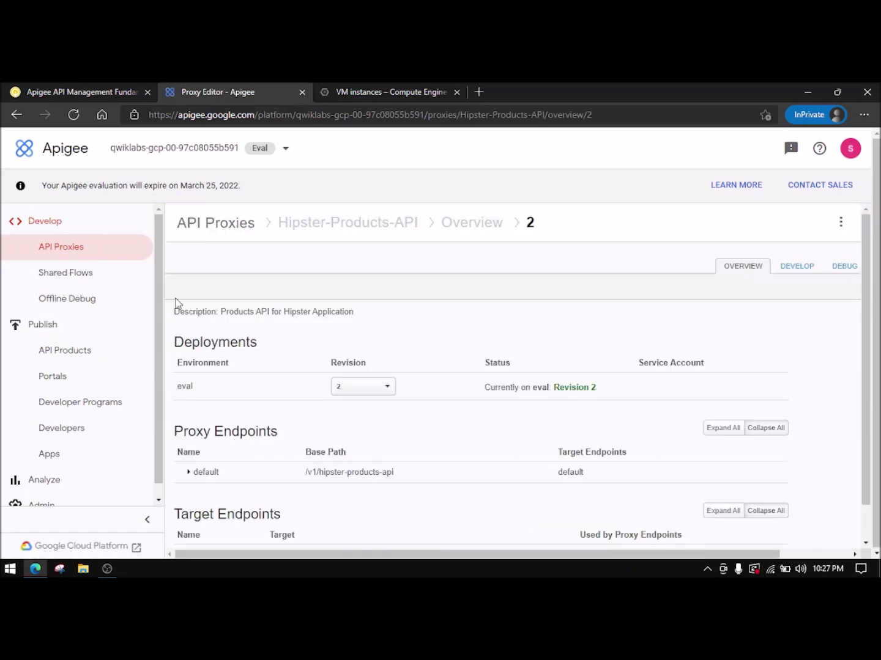
click(59, 88)
scroll(374, 371, down, 2)
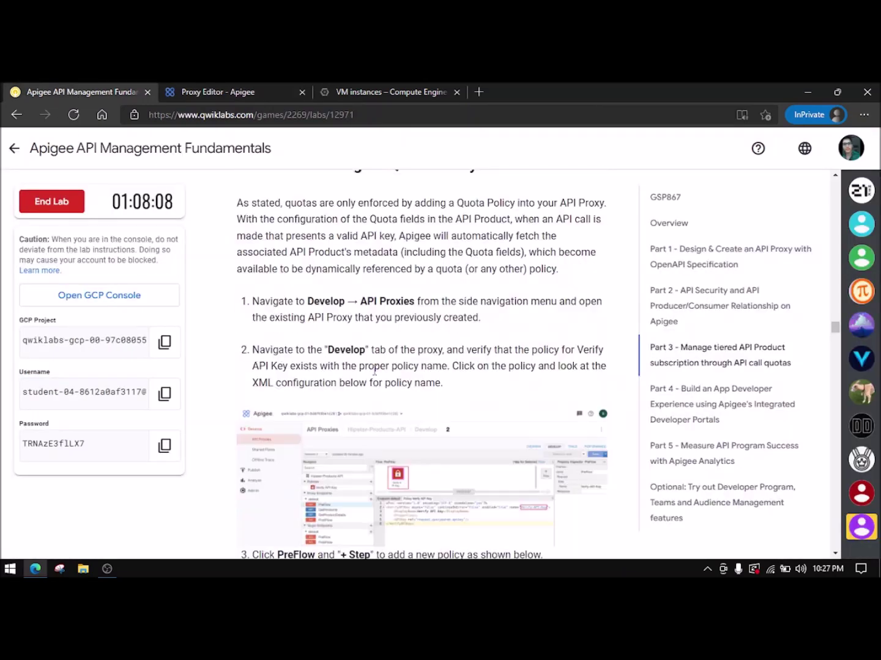
scroll(375, 370, down, 3)
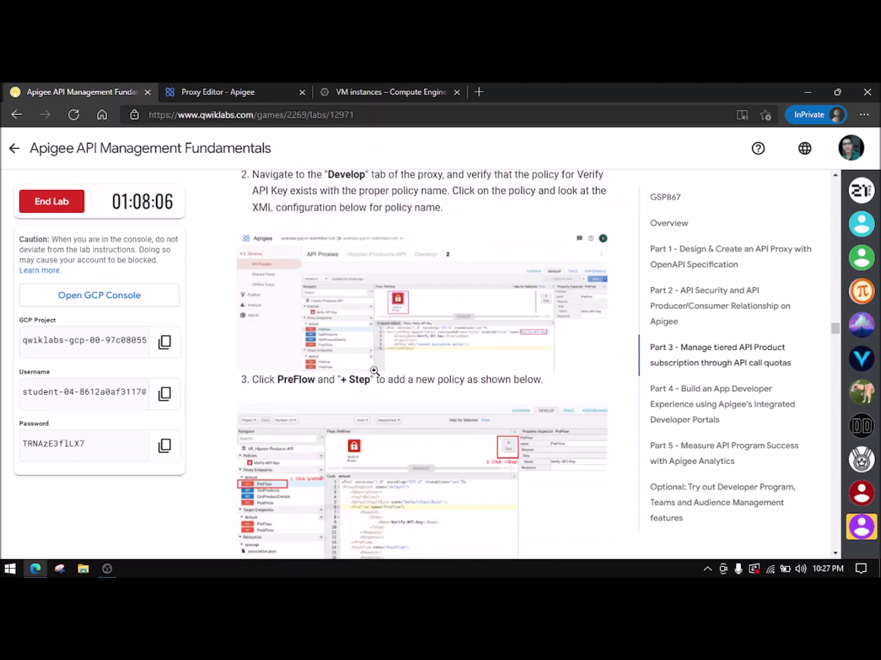
scroll(374, 370, up, 2)
click(266, 89)
- Switch the proxy to its Develop view while reading the Quota policy instructions
click(808, 272)
click(132, 93)
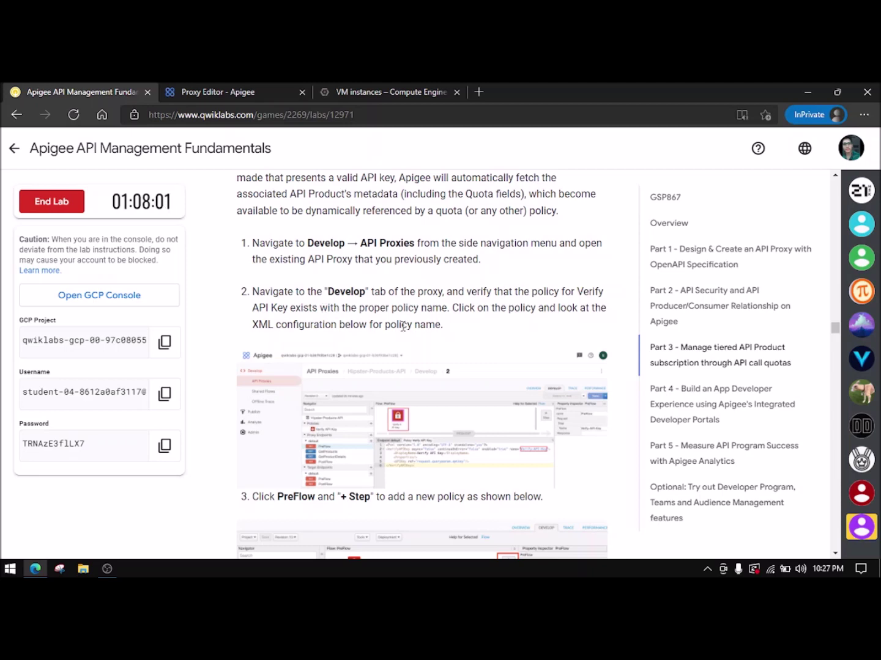
scroll(404, 325, down, 3)
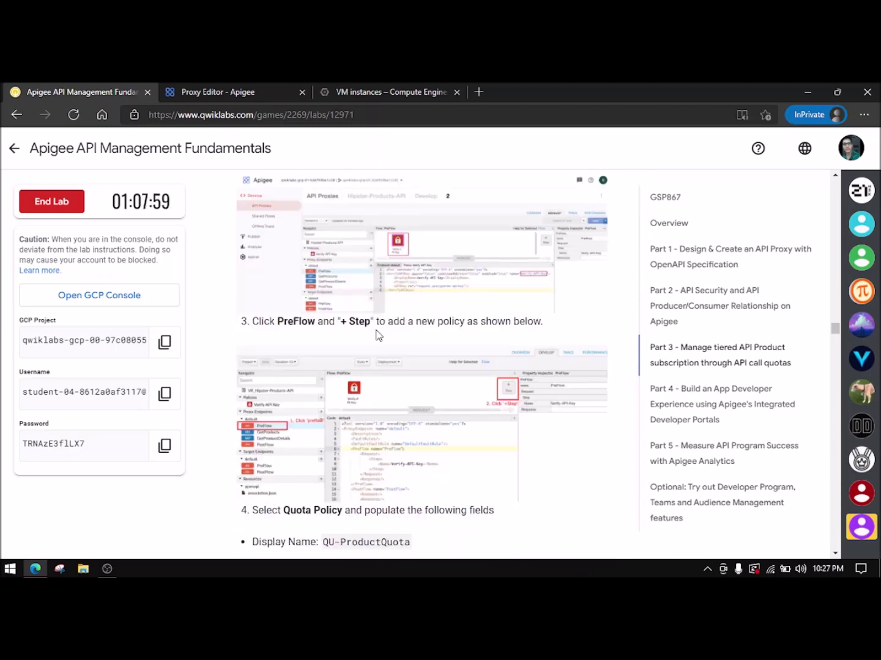
scroll(379, 335, down, 1)
scroll(377, 331, down, 1)
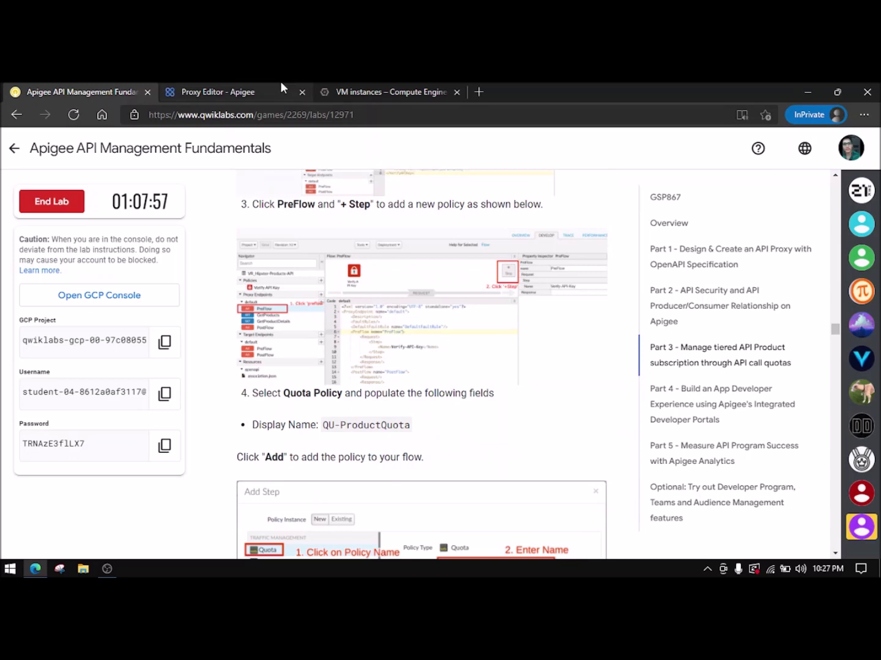
click(283, 91)
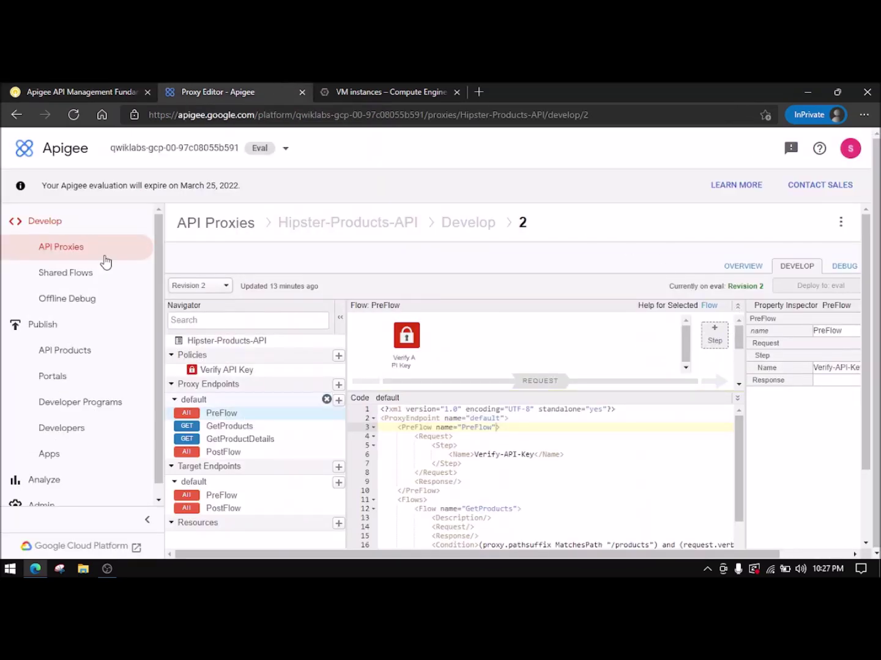
click(91, 92)
scroll(343, 294, up, 1)
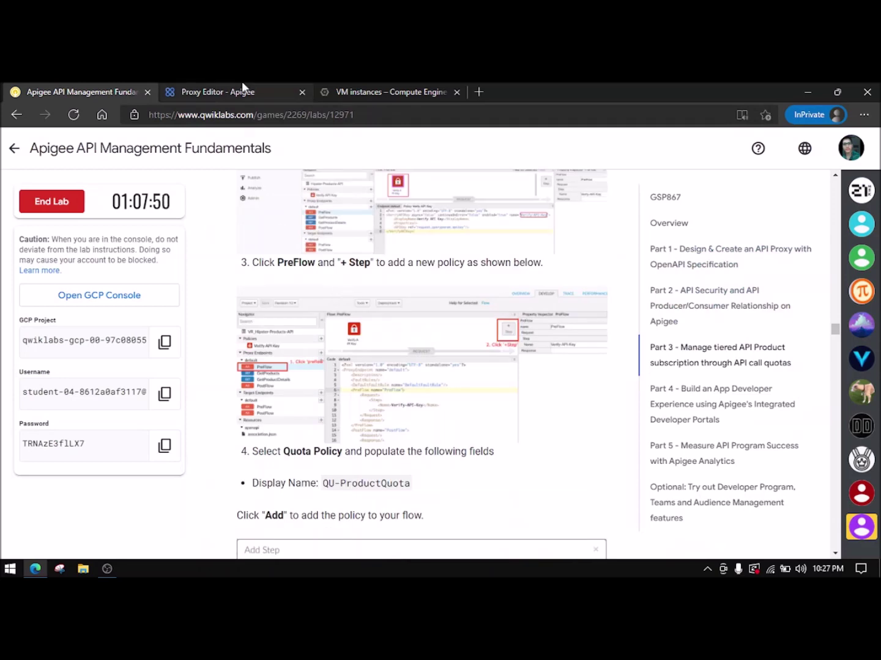
- Add a Quota policy step to PreFlow, copying the name QU-ProductQuota from the instructions
click(242, 91)
click(714, 335)
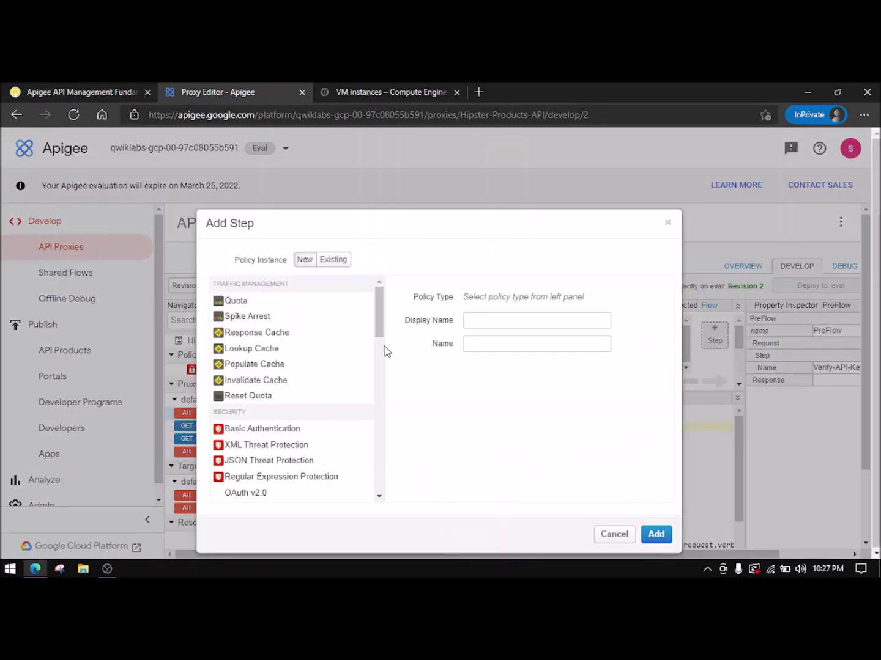
click(229, 301)
click(98, 91)
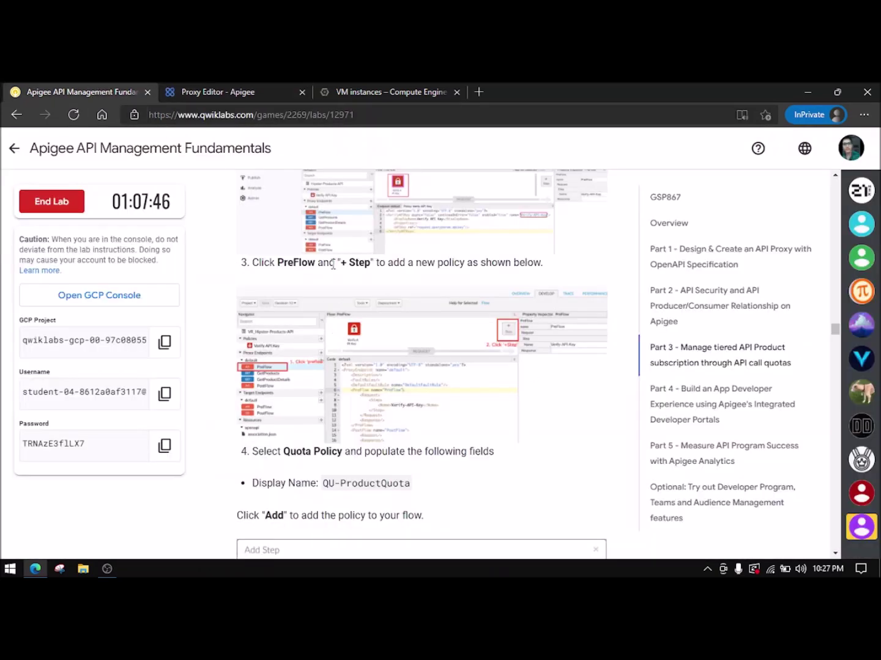
scroll(397, 345, down, 3)
drag(325, 308, 411, 318)
key(ctrl+c)
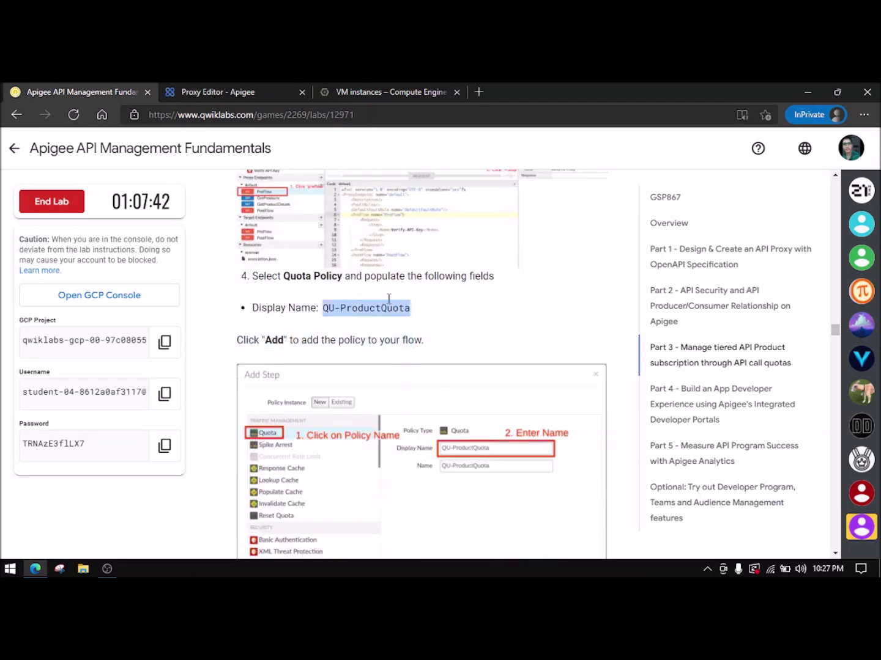
click(239, 96)
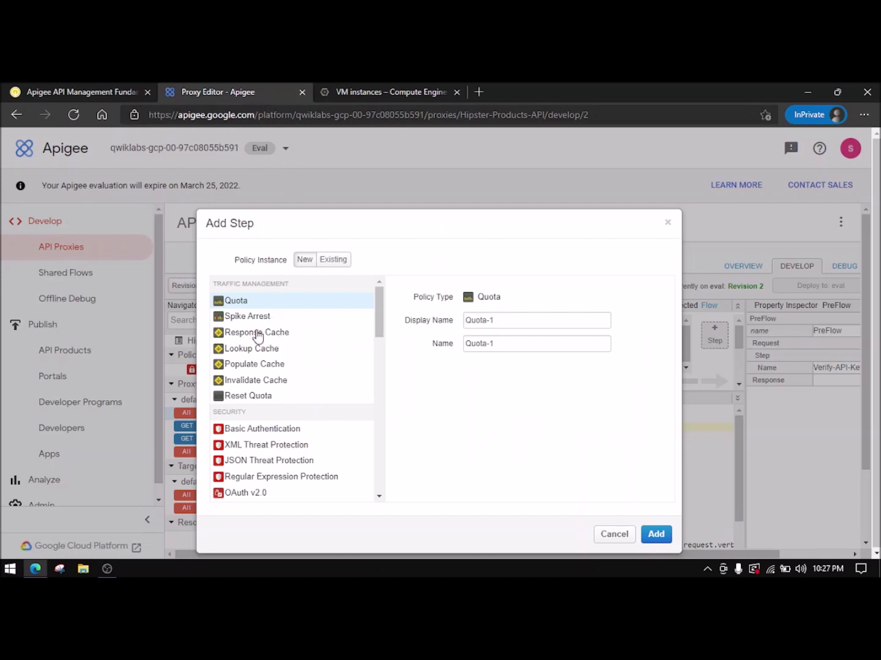
- Rename the default Quota-1 to QU-ProductQuota and add the policy to the flow
scroll(286, 361, down, 1)
scroll(284, 363, down, 15)
scroll(284, 366, down, 2)
scroll(285, 360, up, 18)
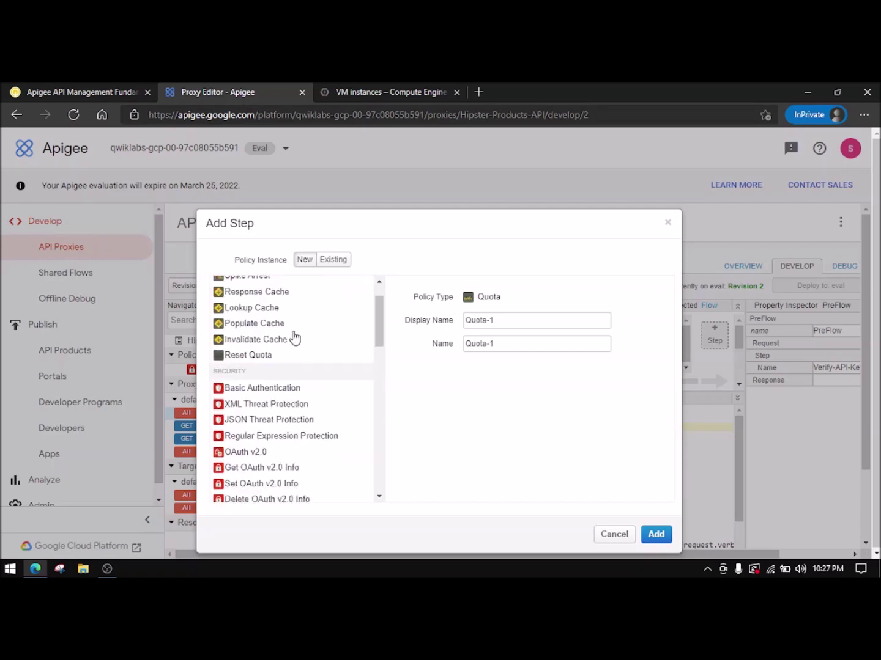
scroll(295, 338, up, 2)
click(117, 89)
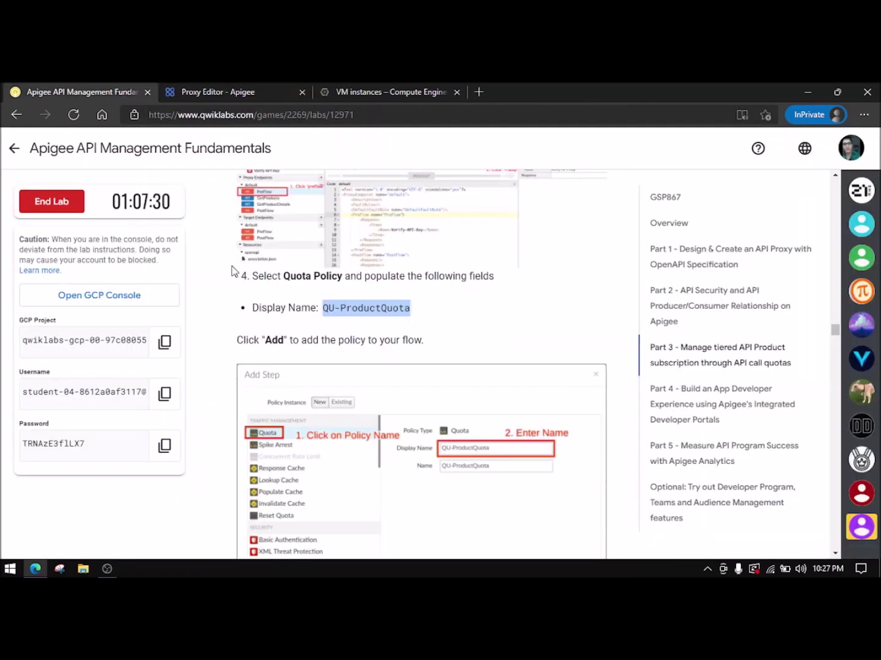
click(245, 90)
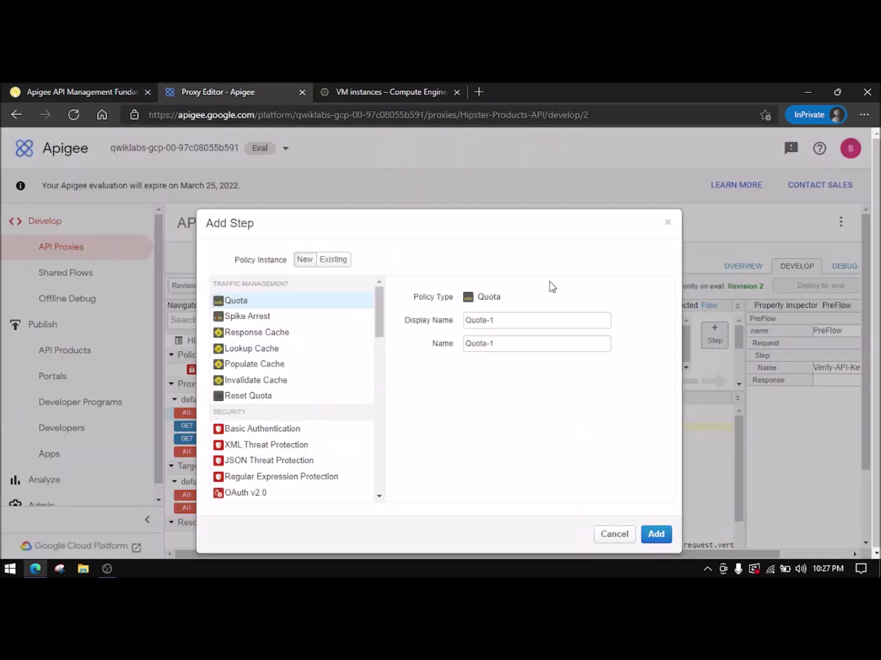
drag(525, 319, 432, 327)
key(ctrl+v)
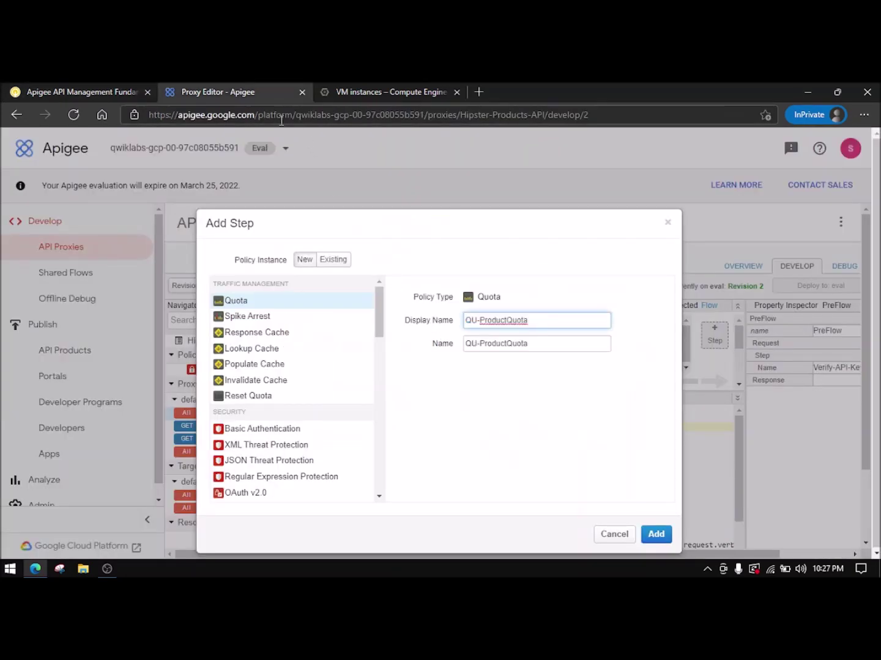
click(116, 85)
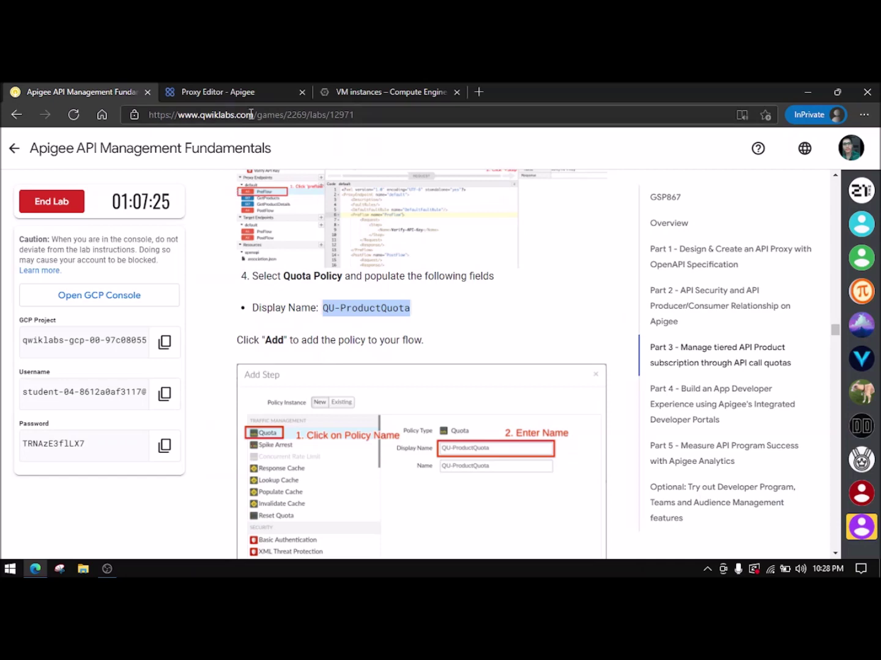
click(211, 92)
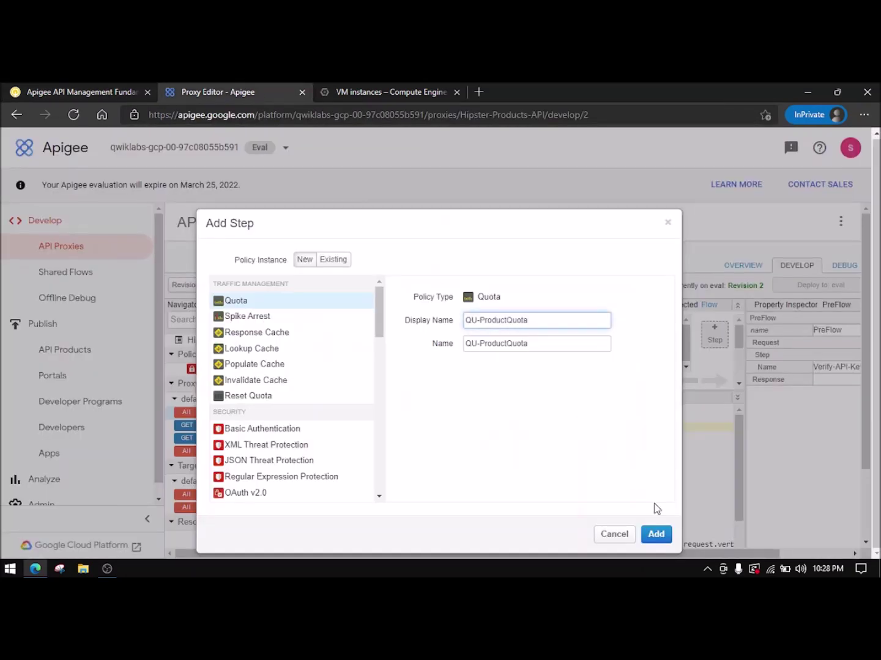
click(655, 534)
- Scroll the lab instructions down to the save-as-new-revision step
click(97, 86)
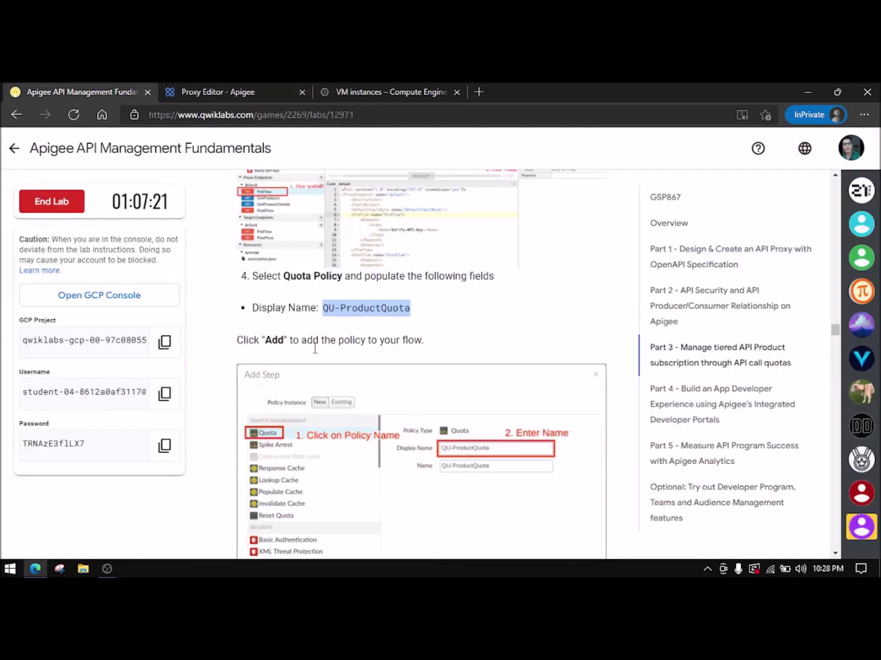
scroll(338, 373, down, 2)
scroll(338, 373, down, 2)
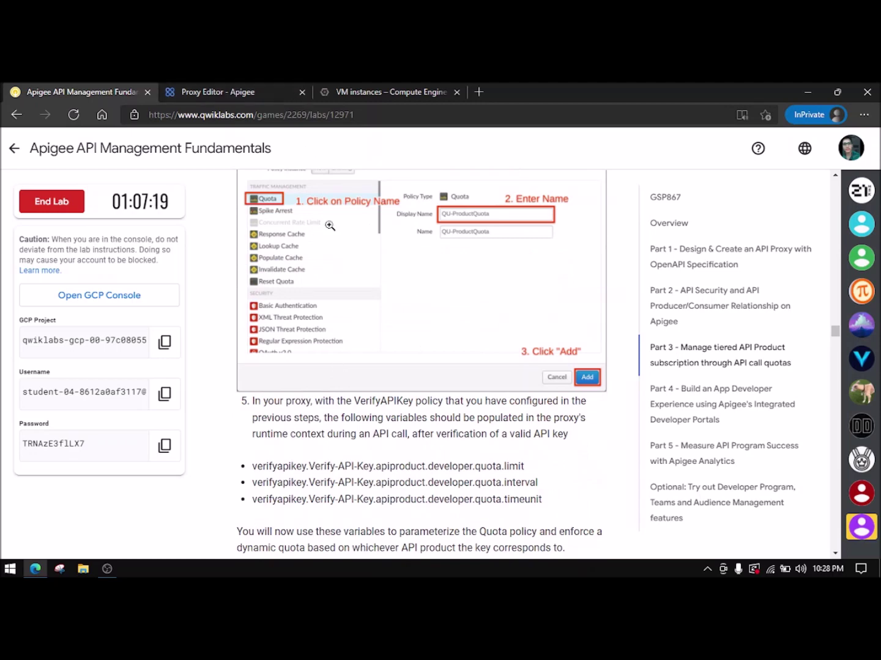
scroll(388, 343, down, 2)
scroll(388, 342, down, 3)
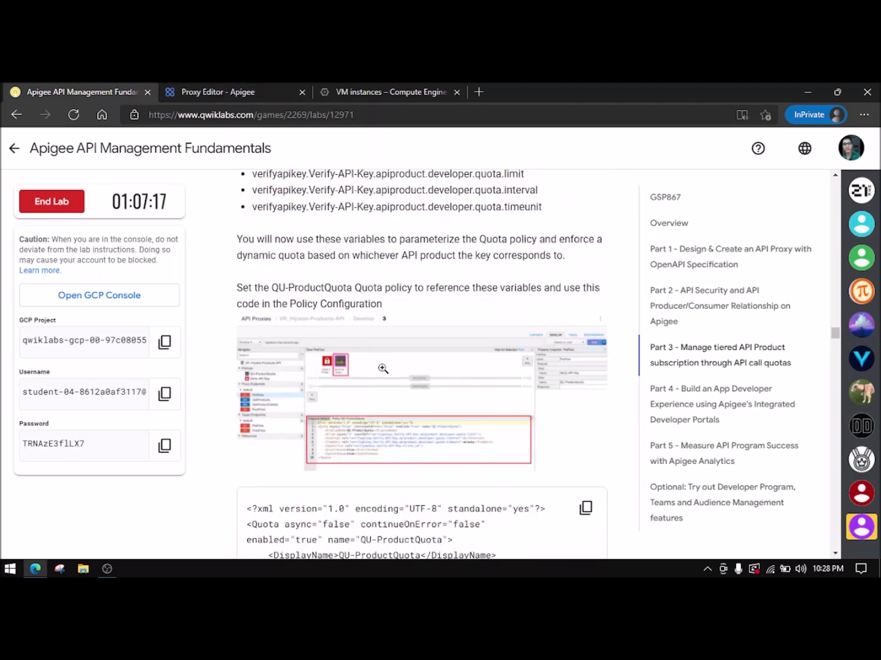
scroll(383, 369, down, 11)
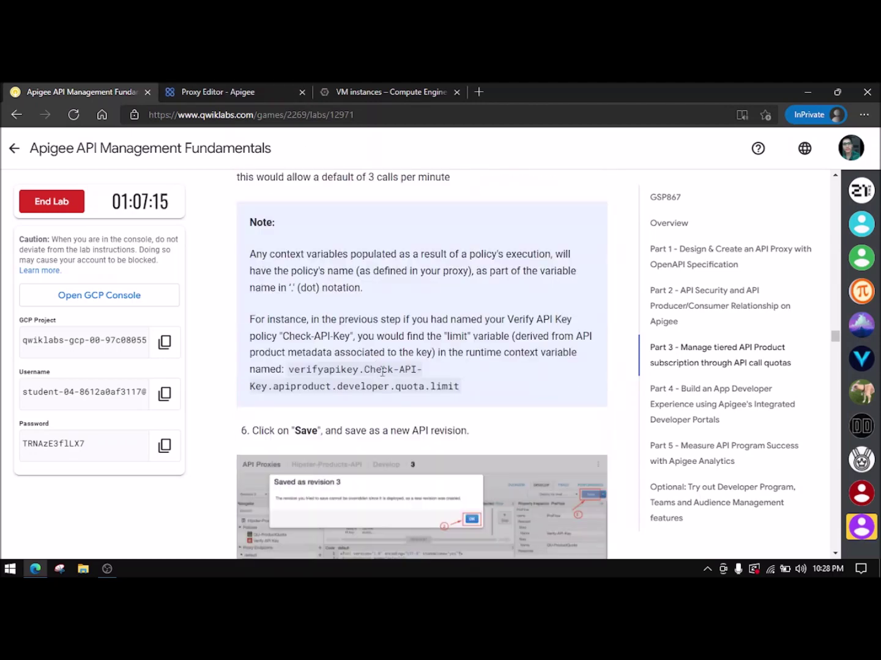
- Save the proxy with QU-ProductQuota as revision 3 and deploy revision 3 to eval
click(279, 92)
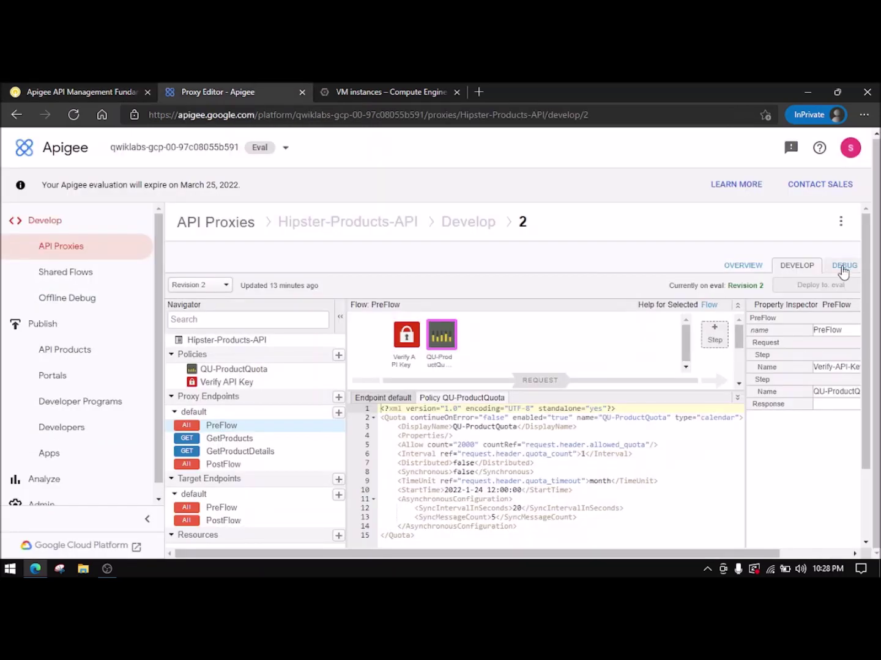
drag(654, 552, 724, 552)
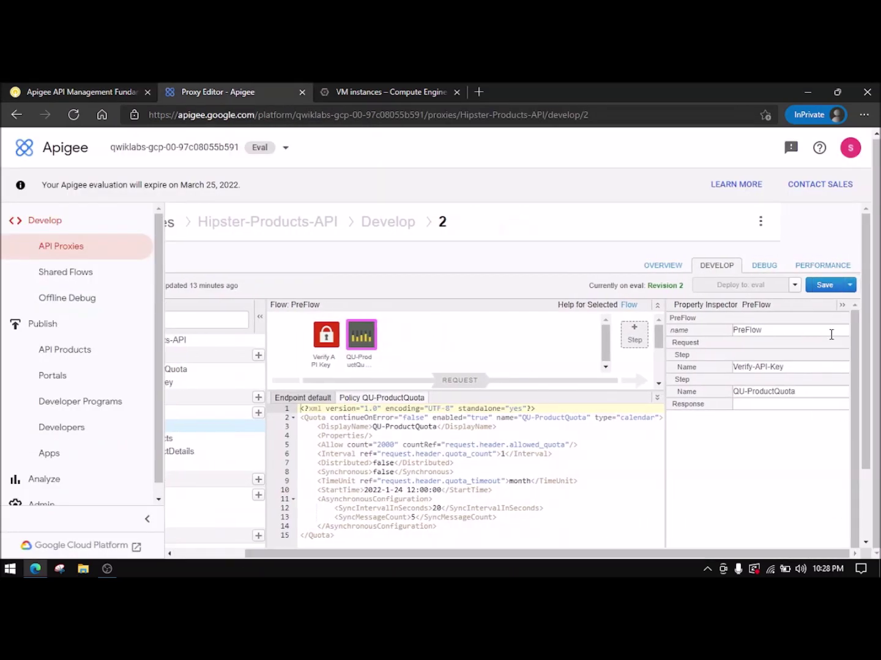
click(822, 286)
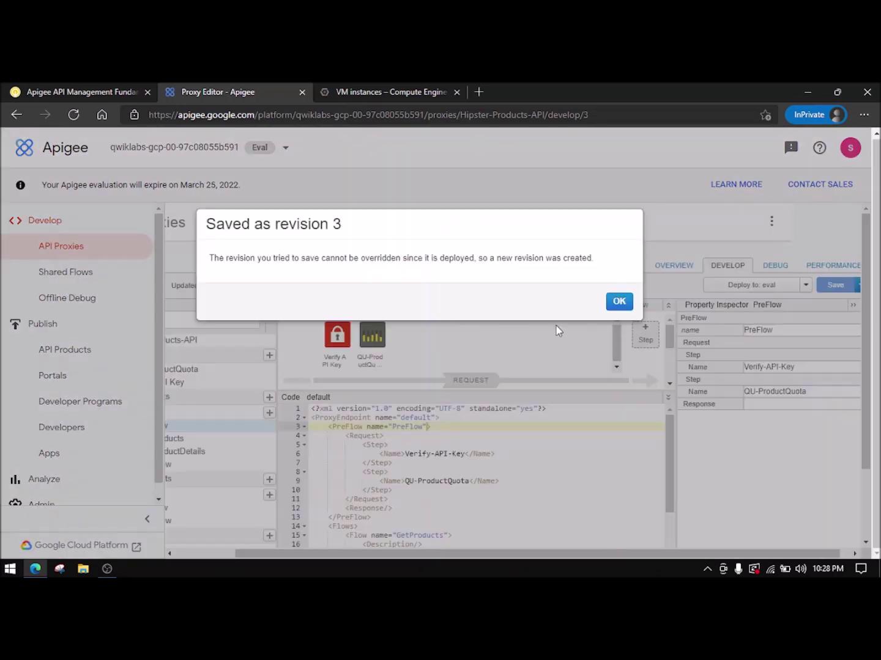
click(617, 302)
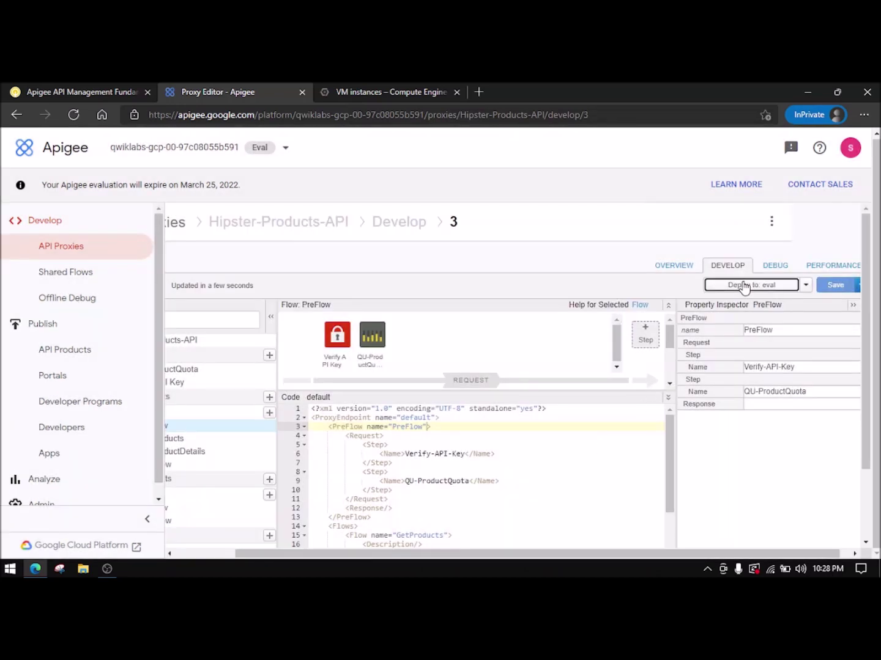
click(747, 284)
click(610, 340)
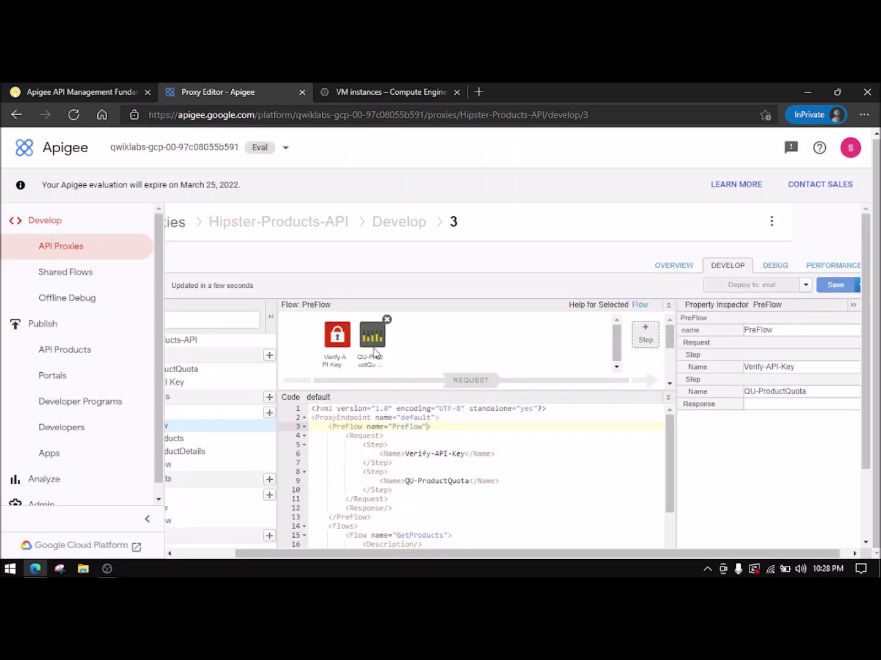
click(57, 90)
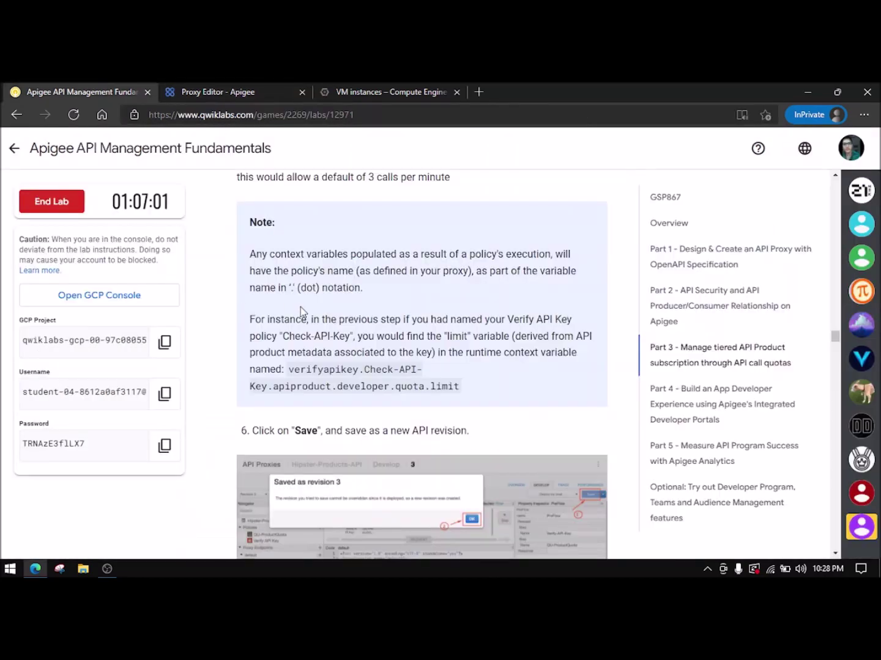
- Start a debug session on the proxy's eval revision 3
scroll(300, 309, down, 2)
scroll(300, 313, down, 6)
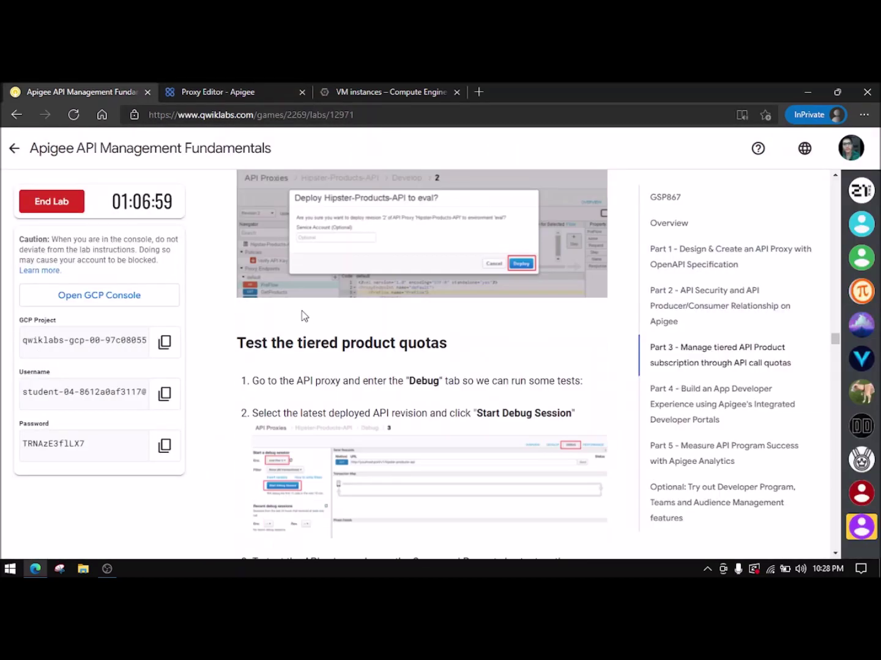
scroll(403, 351, down, 1)
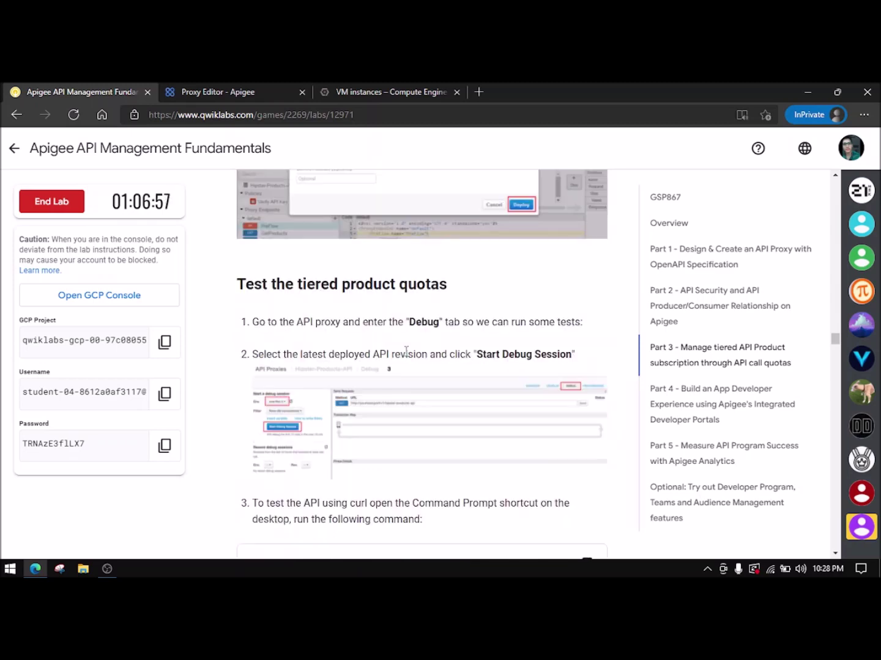
click(363, 91)
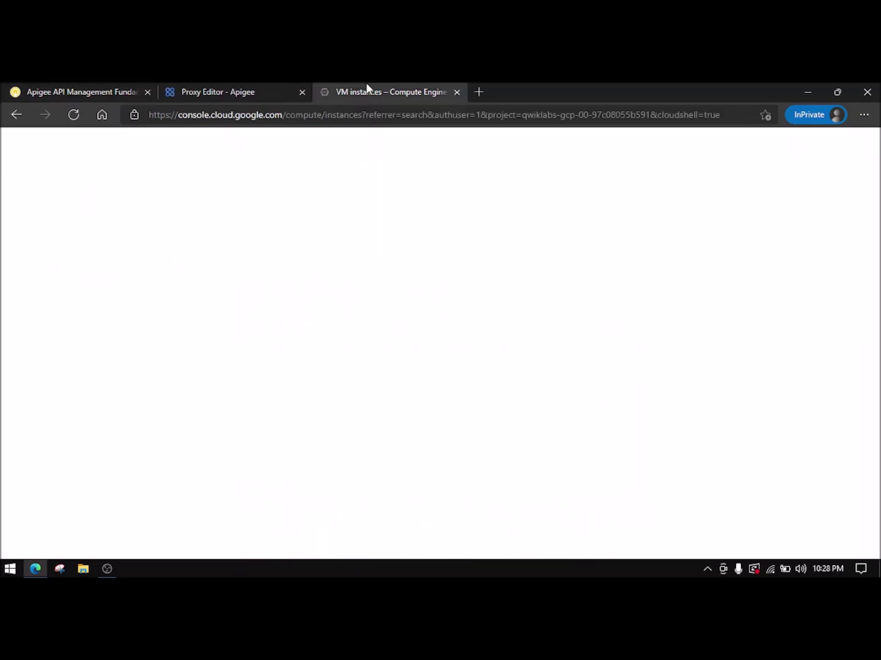
click(275, 90)
click(772, 267)
click(245, 306)
click(242, 325)
click(275, 376)
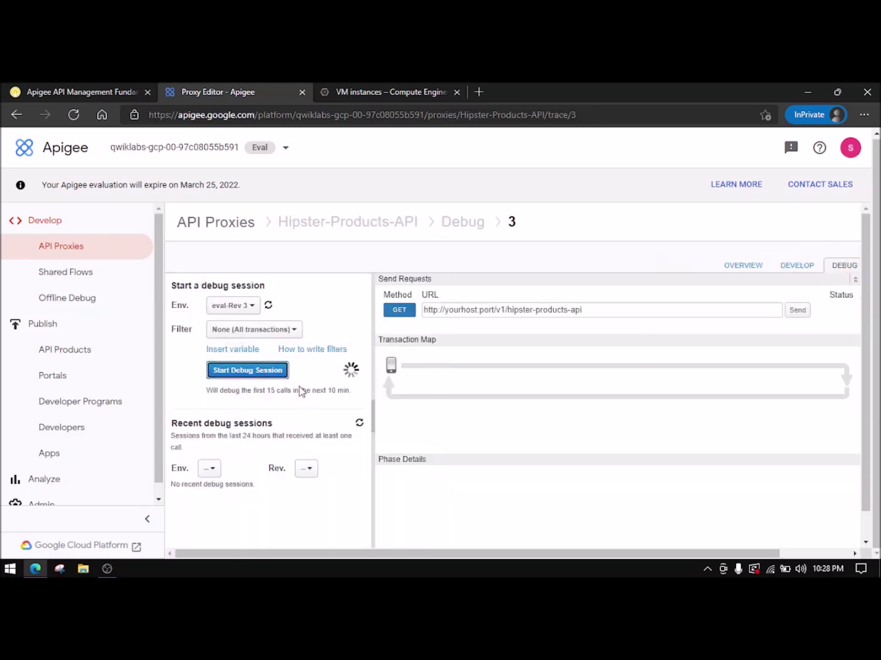
- Copy the lab's curl test command and run it in Cloud Shell
click(94, 91)
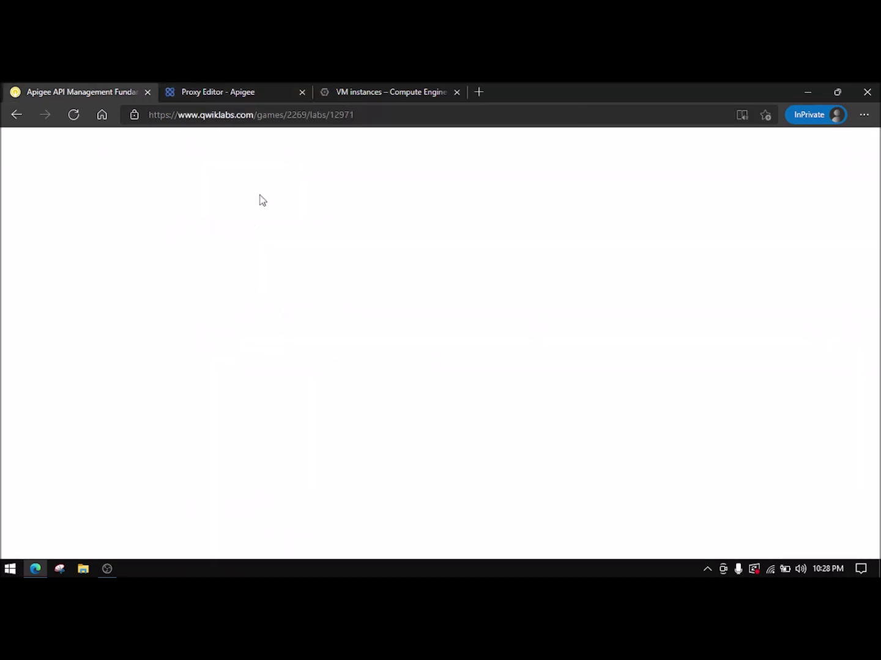
scroll(372, 367, down, 2)
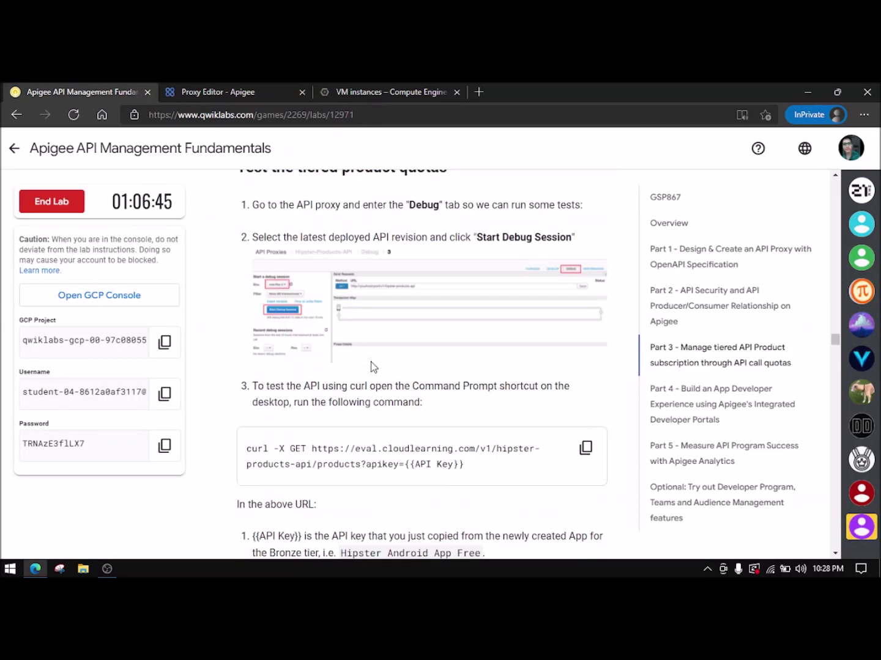
scroll(371, 362, down, 1)
click(586, 389)
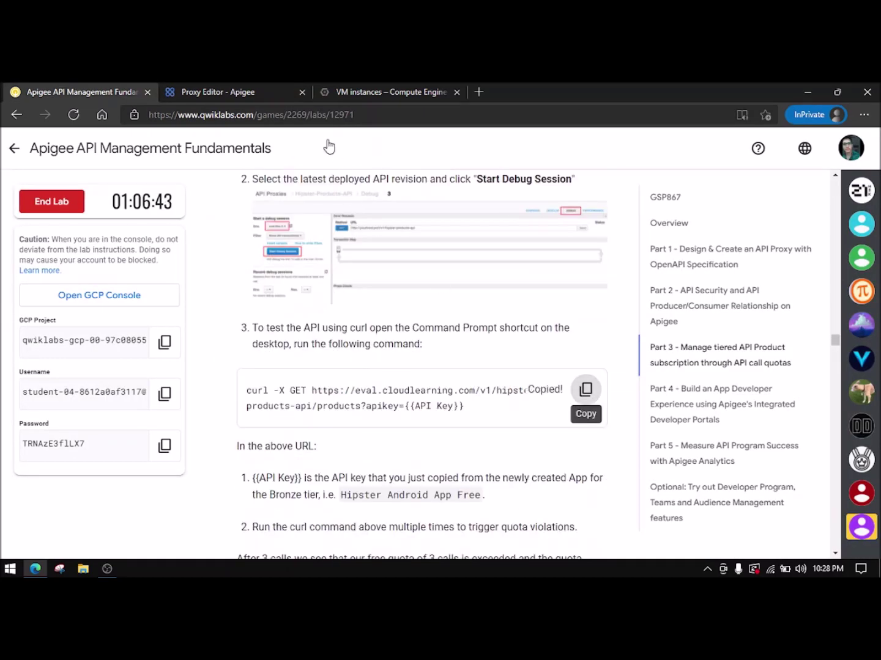
click(384, 90)
key(ctrl+v)
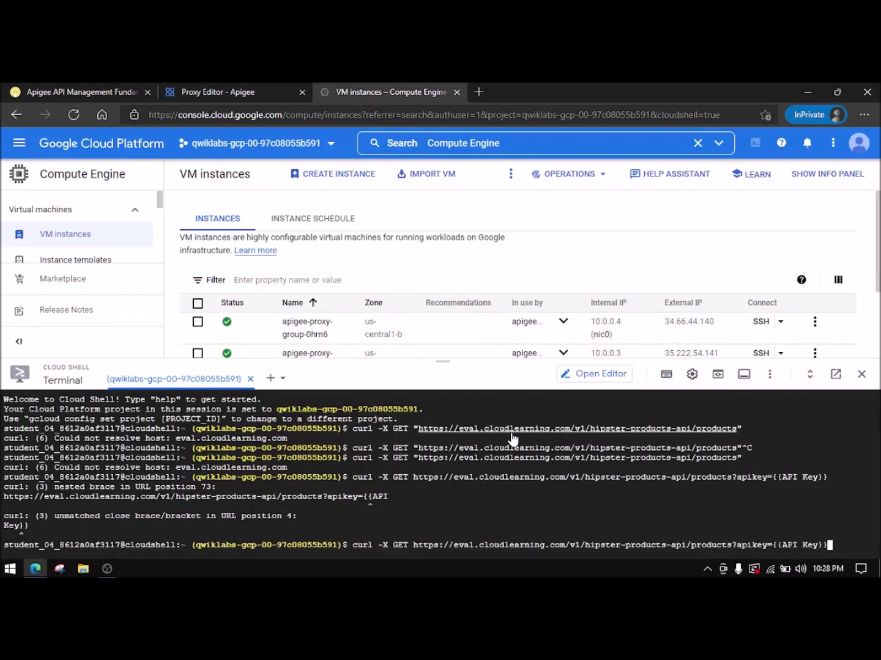
key(Return)
- Read the lab's explanation of the remaining quota counts in the response
click(91, 92)
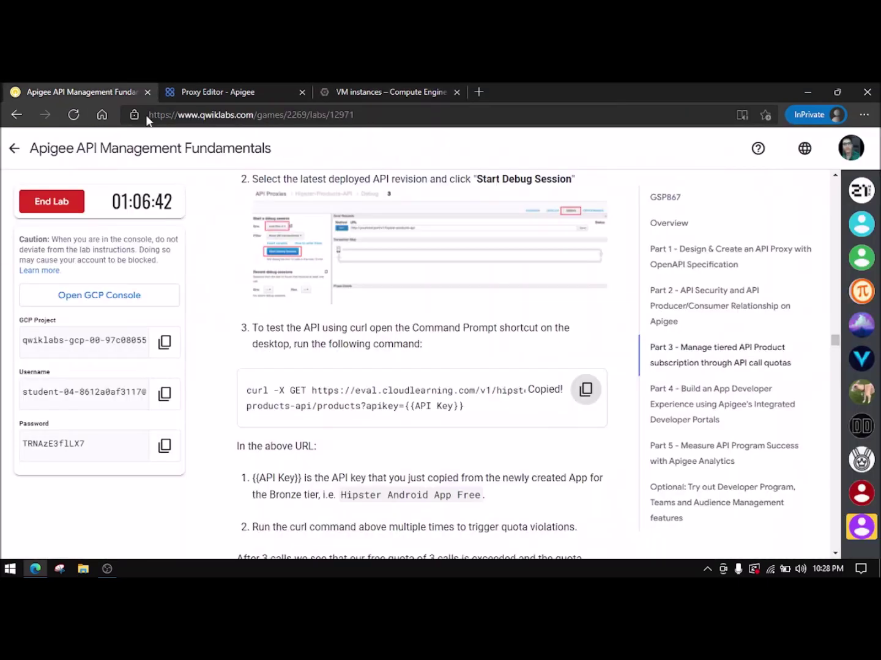
scroll(358, 351, down, 1)
drag(465, 348, 282, 315)
click(341, 344)
scroll(341, 344, down, 1)
scroll(341, 344, down, 3)
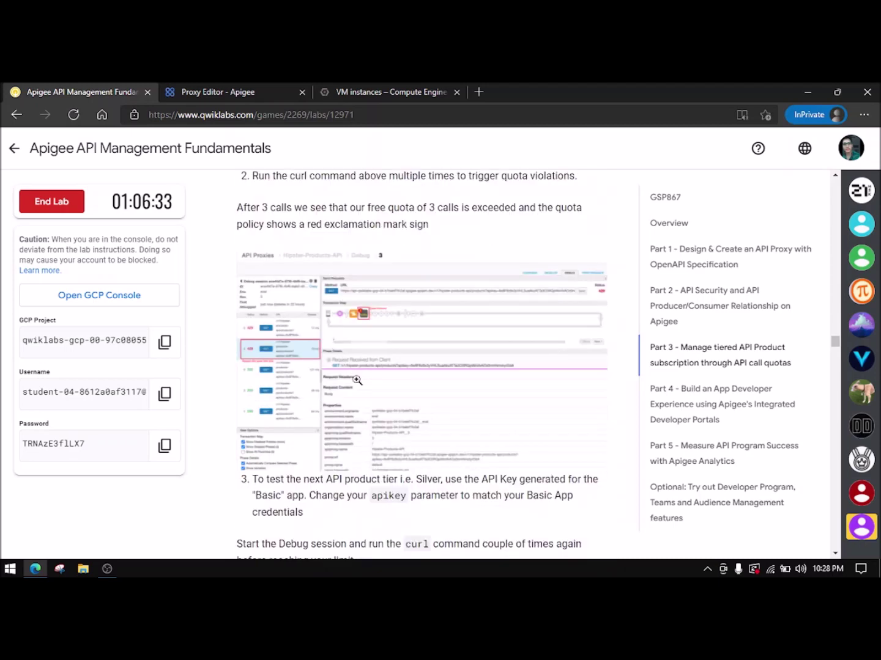
scroll(323, 320, down, 2)
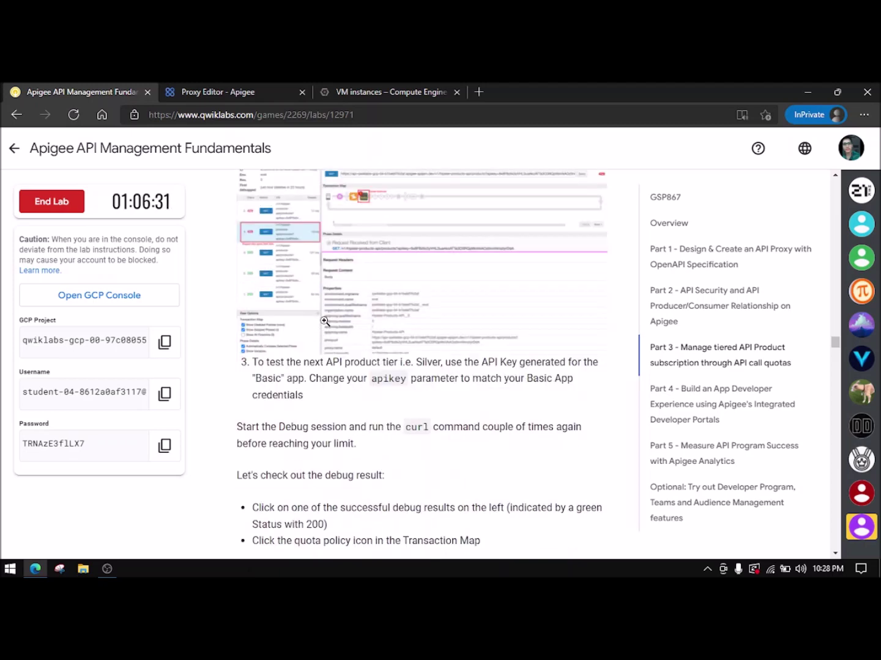
scroll(324, 321, down, 6)
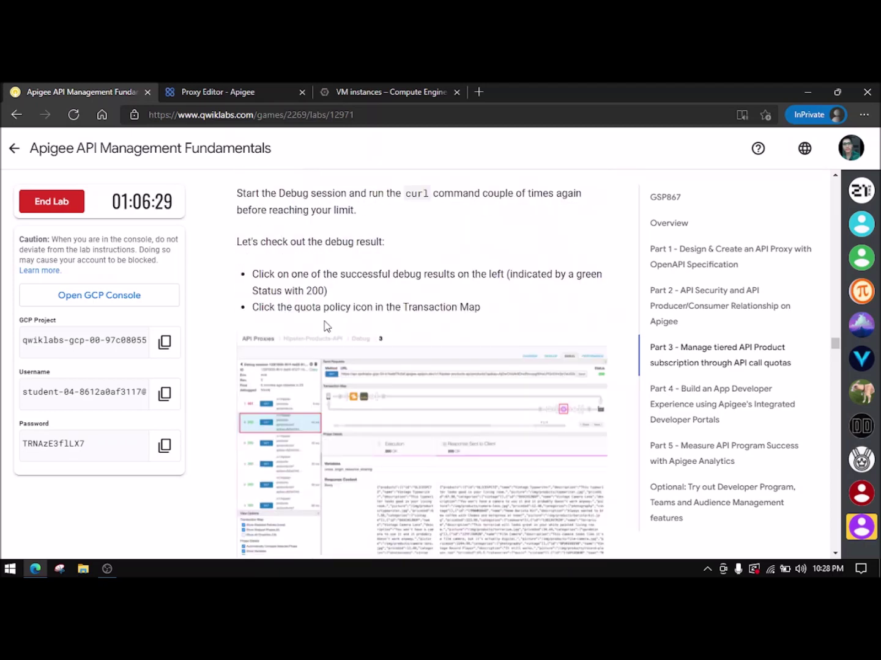
scroll(326, 326, down, 2)
drag(440, 398, 388, 300)
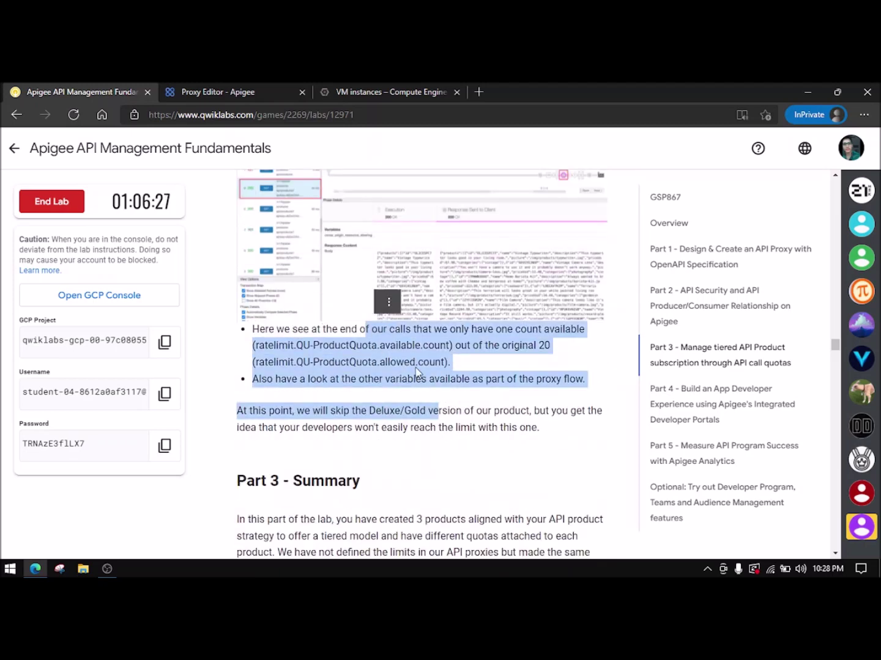
click(416, 365)
- Check lab progress for the tiered quota part until Assessment completed appears
scroll(415, 365, down, 1)
scroll(415, 365, down, 4)
click(380, 507)
scroll(360, 405, down, 2)
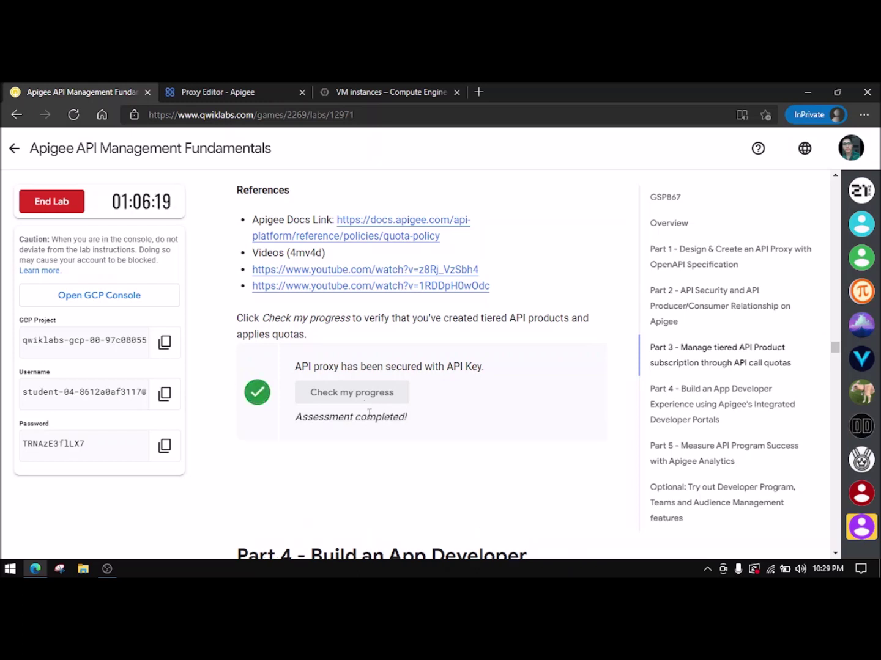
drag(417, 422, 410, 415)
- Glance at the running debug session, then read the lab's Part 4 import instructions
click(333, 423)
click(404, 417)
scroll(391, 421, down, 5)
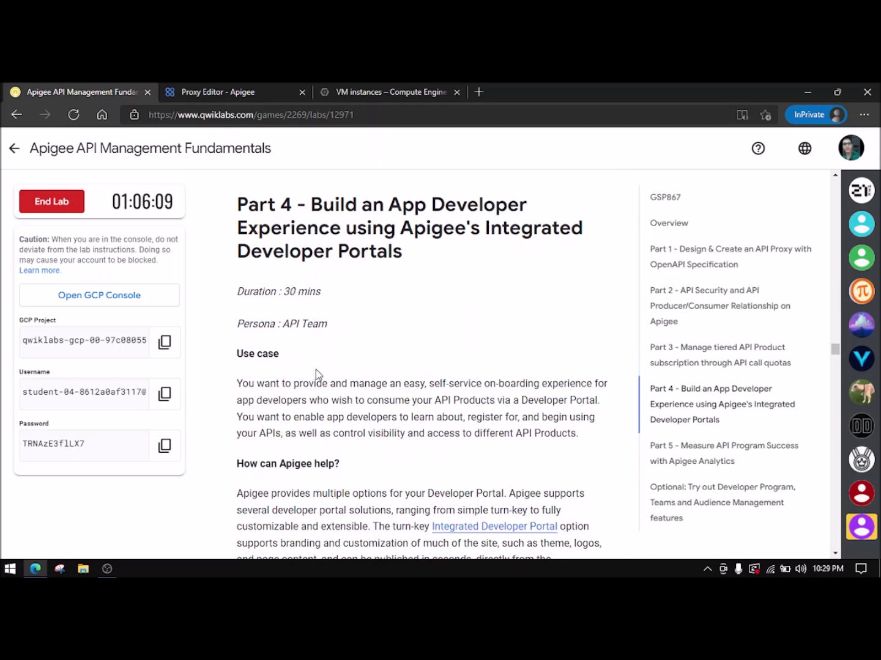
click(240, 87)
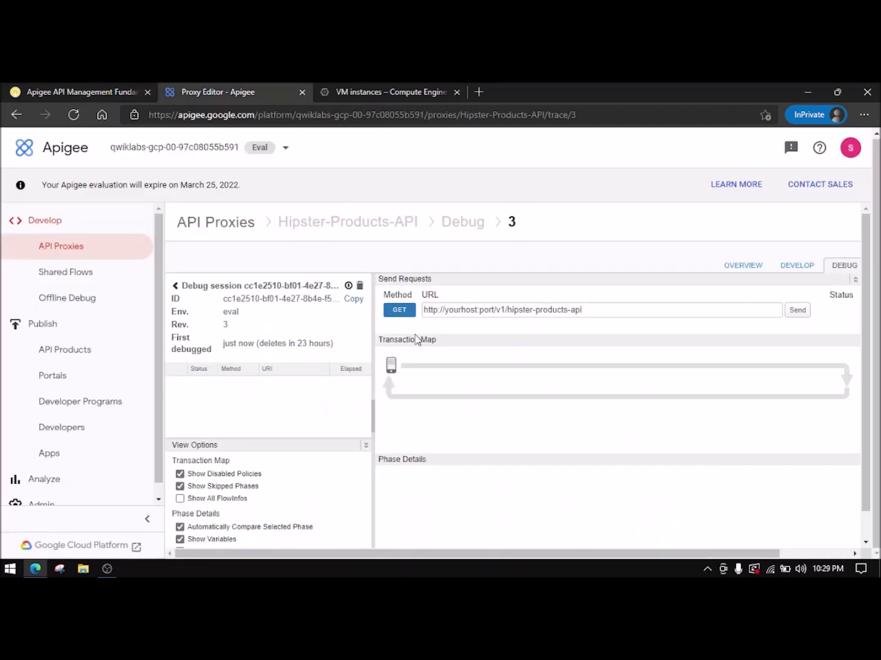
click(97, 84)
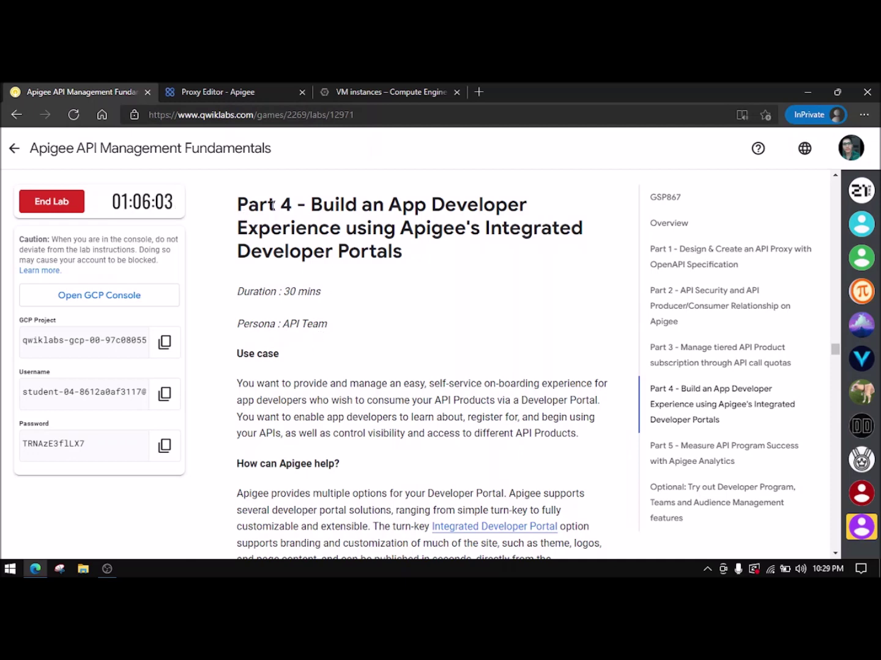
drag(238, 203, 311, 208)
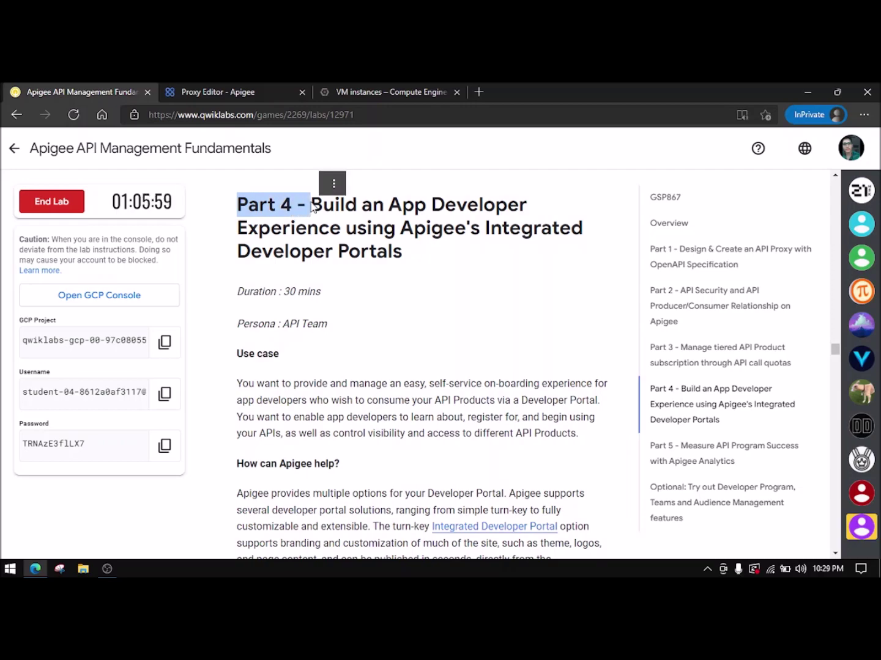
click(292, 243)
scroll(315, 232, down, 8)
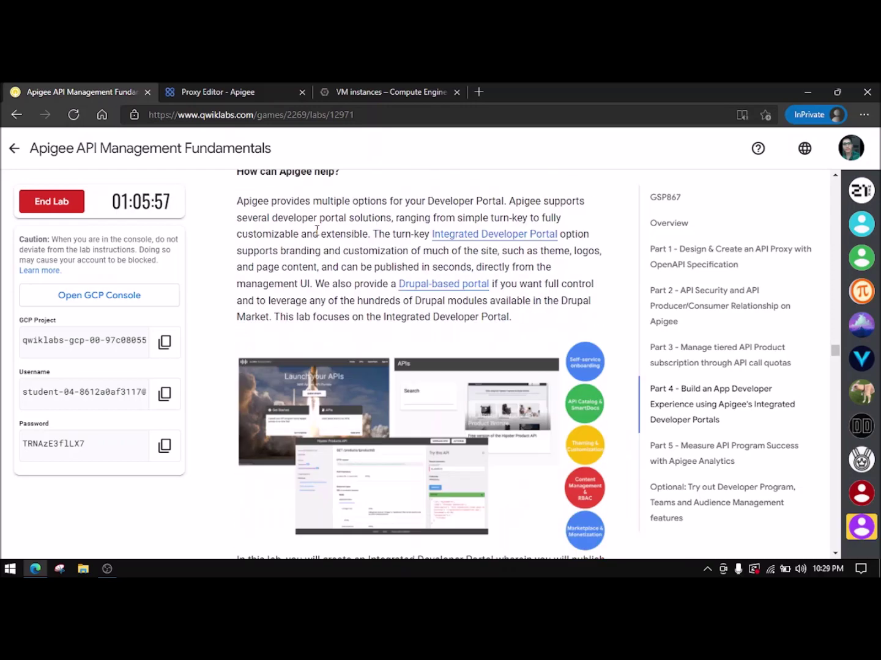
scroll(317, 229, down, 10)
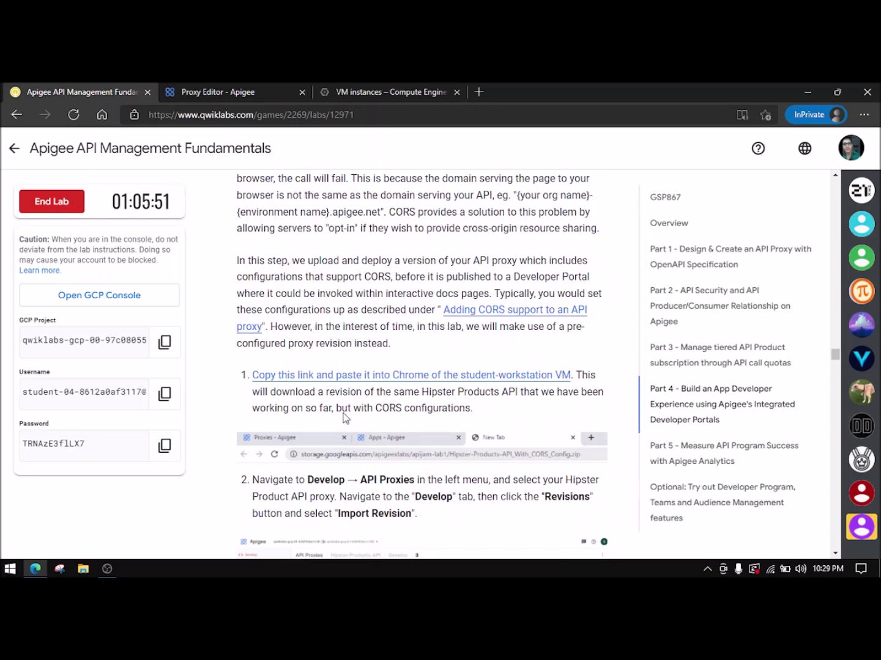
scroll(397, 394, down, 2)
scroll(400, 394, up, 1)
- Download and save the Hipster-Products-API_With_CORS_Config zip bundle
click(416, 311)
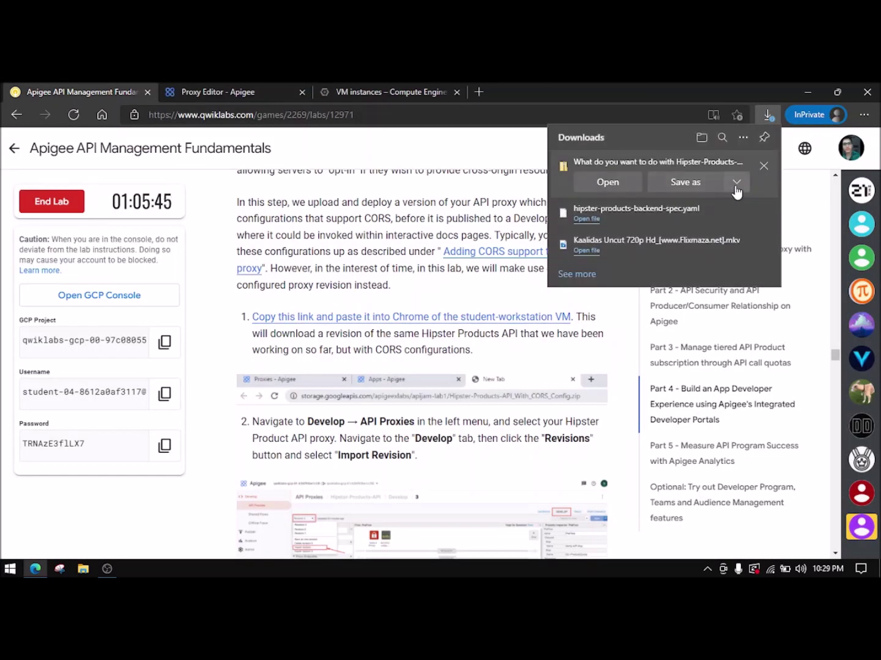
click(675, 181)
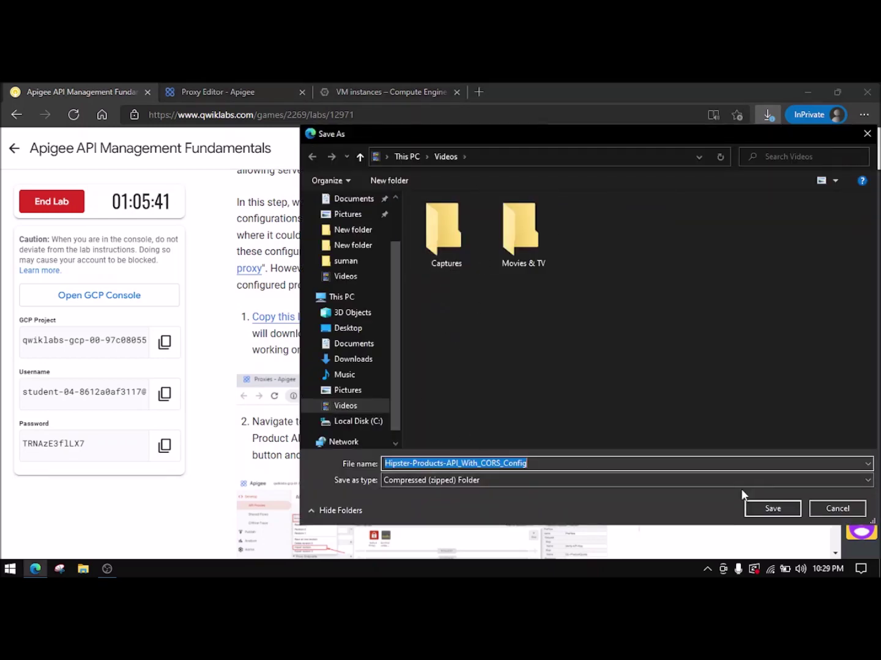
click(766, 504)
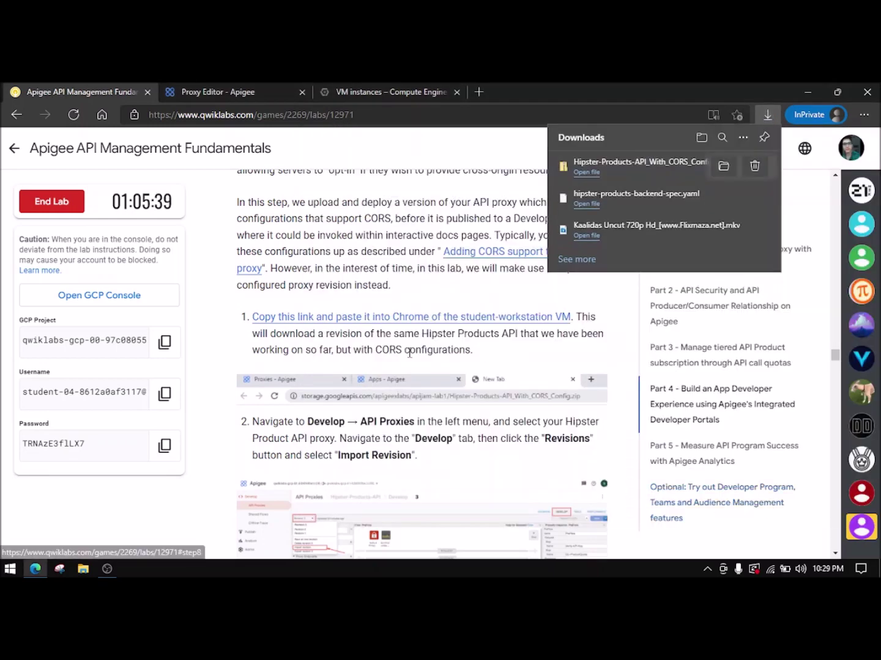
click(105, 88)
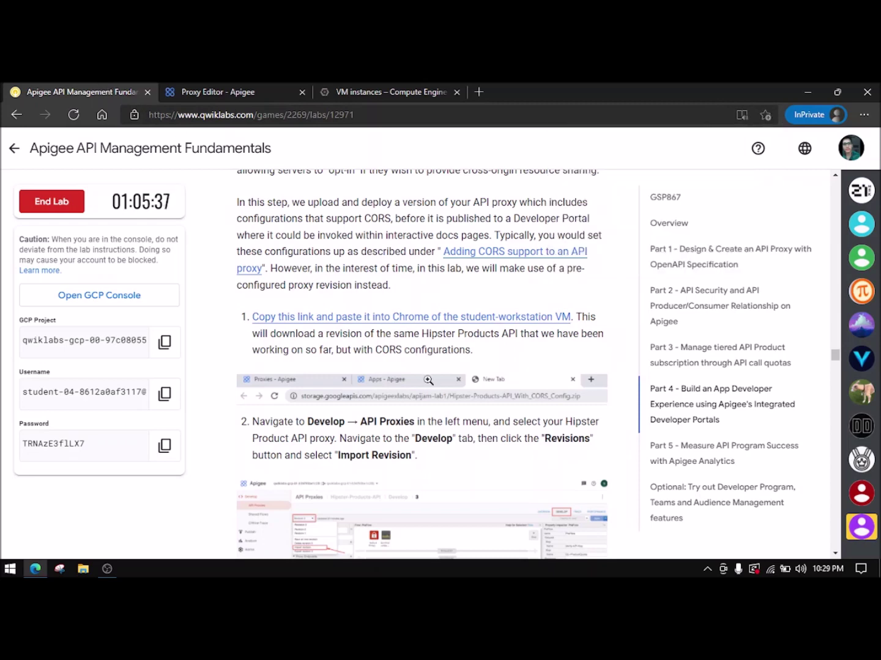
- Show the develop view of Hipster-Products-API revision 3 in Apigee
scroll(428, 379, down, 2)
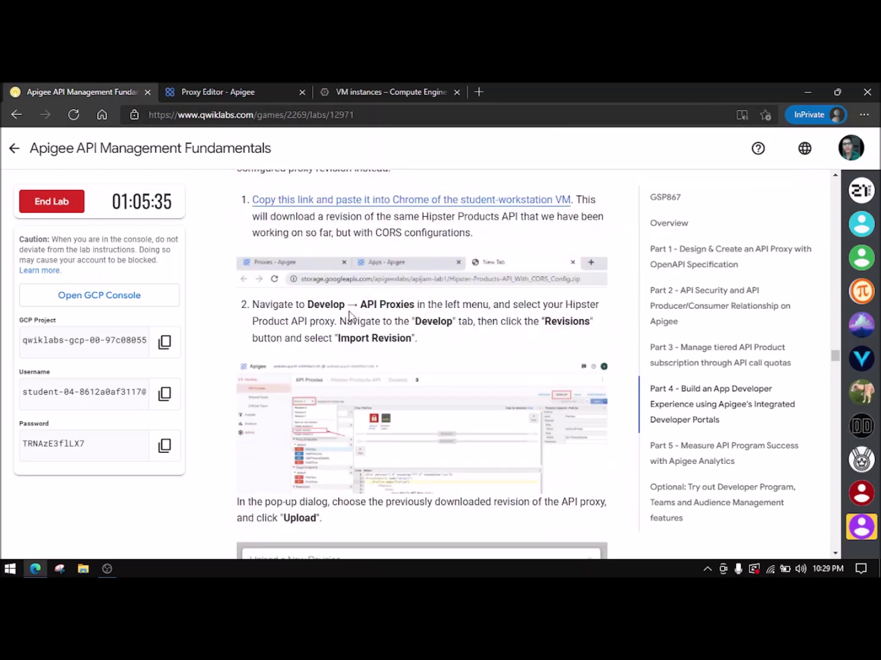
click(266, 90)
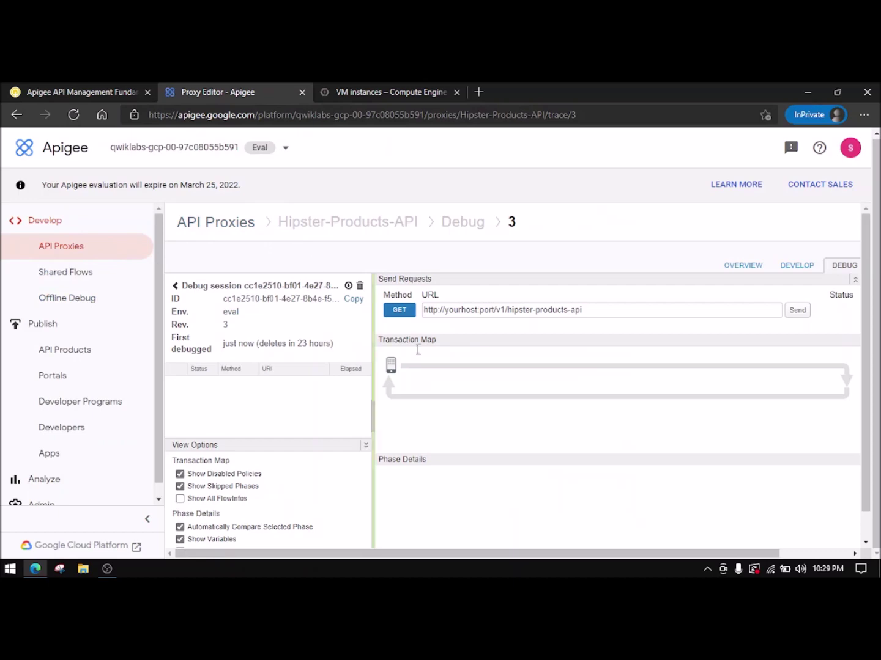
click(61, 91)
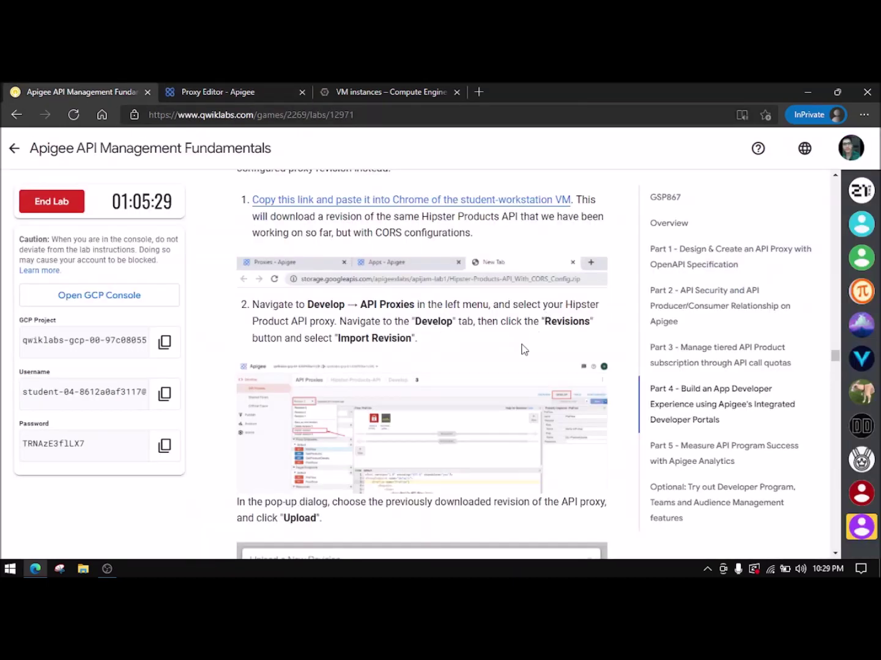
click(268, 89)
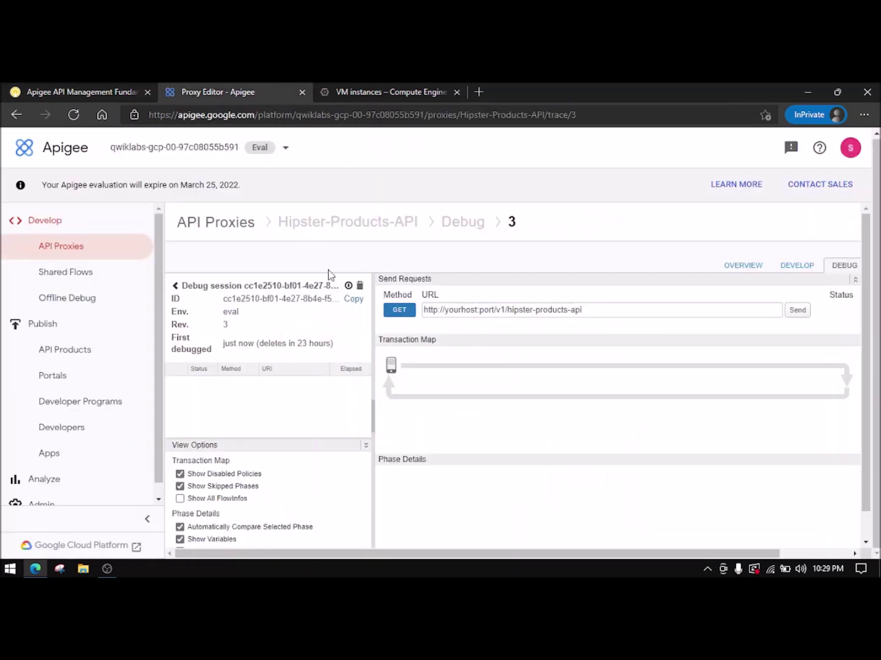
click(796, 265)
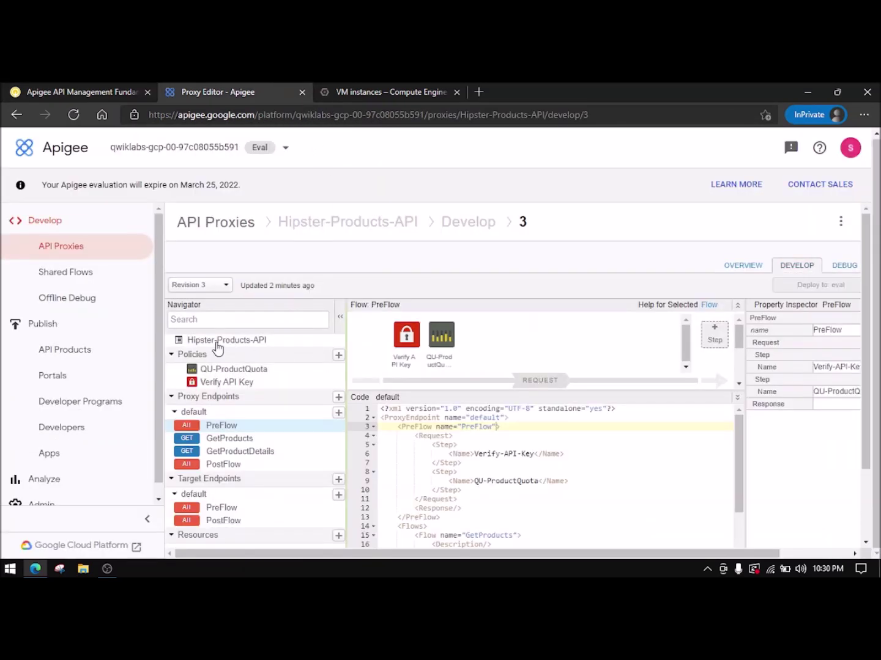
- Import Hipster-Products-API_With_CORS_Config.zip from Videos as a new proxy revision
click(210, 285)
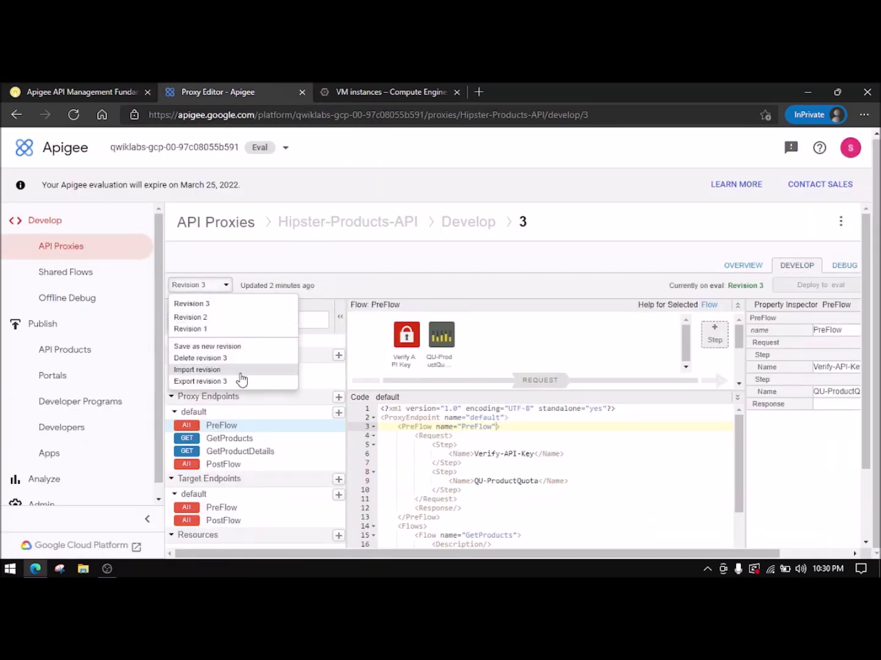
click(62, 90)
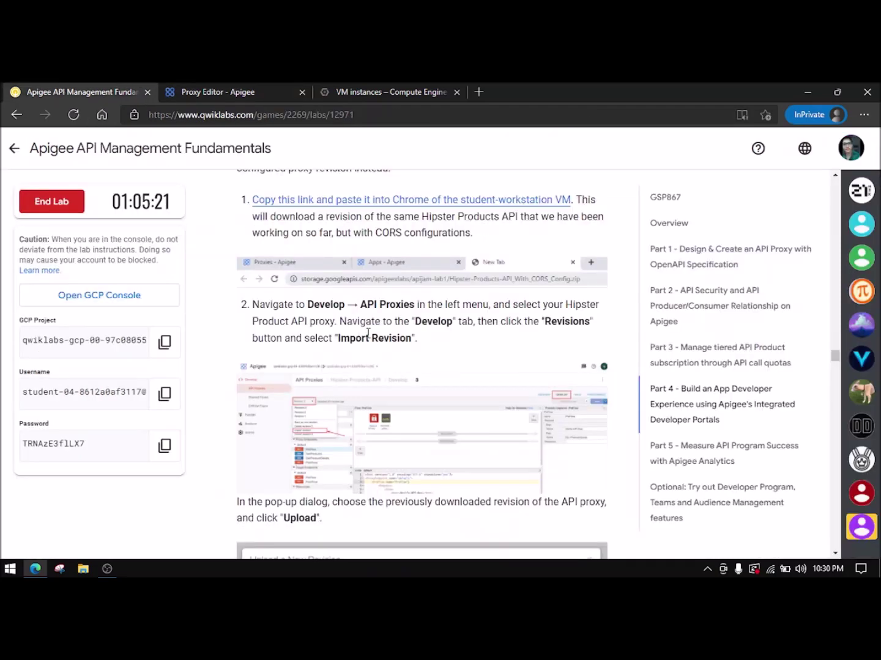
click(208, 91)
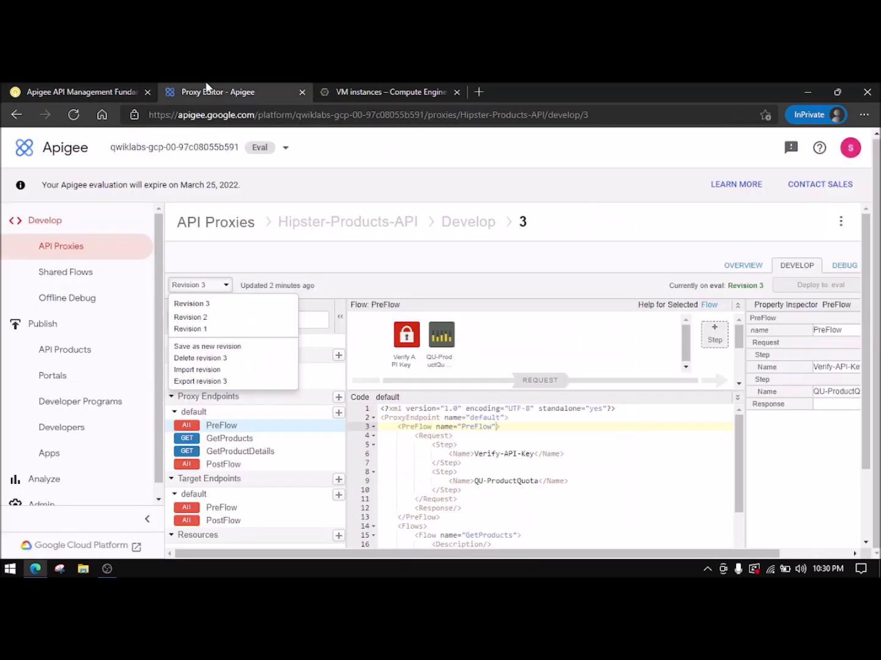
click(222, 371)
click(271, 300)
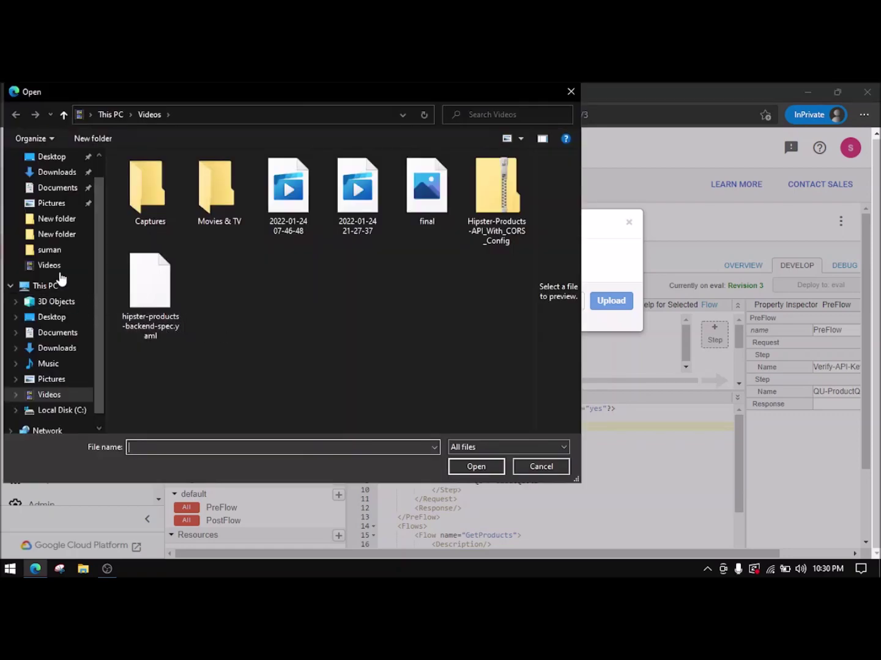
click(49, 265)
double_click(489, 228)
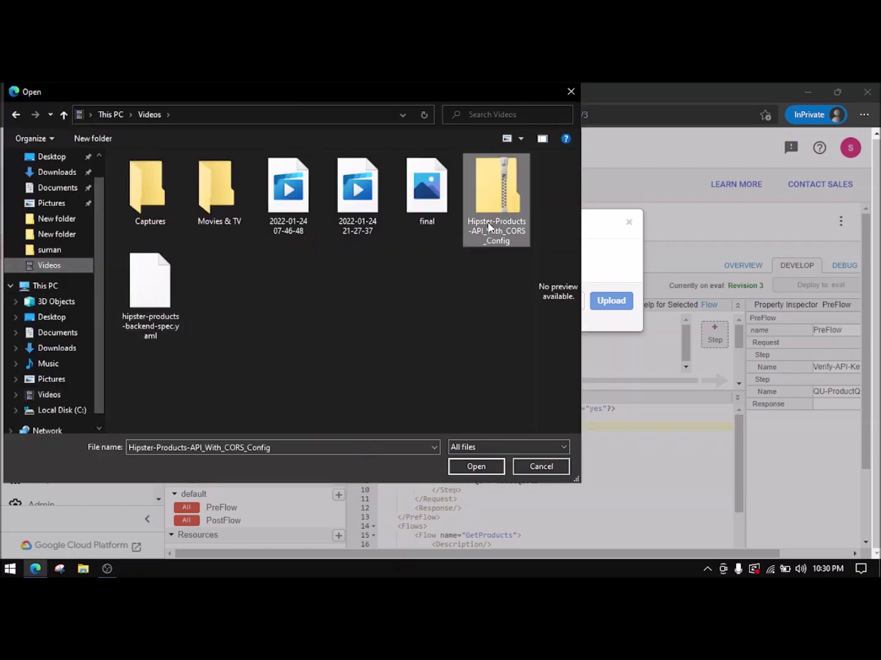
click(36, 87)
scroll(397, 356, down, 4)
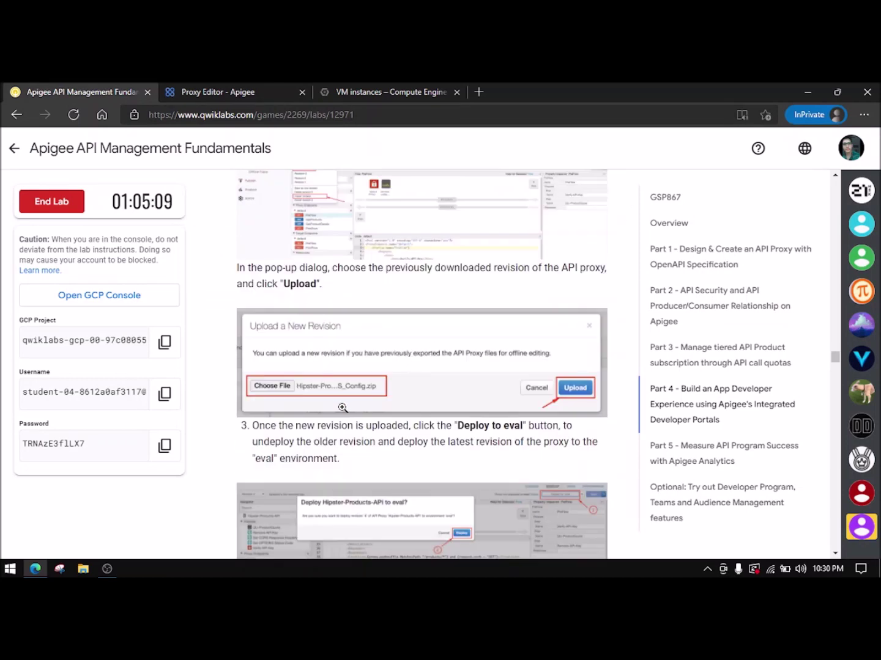
click(217, 91)
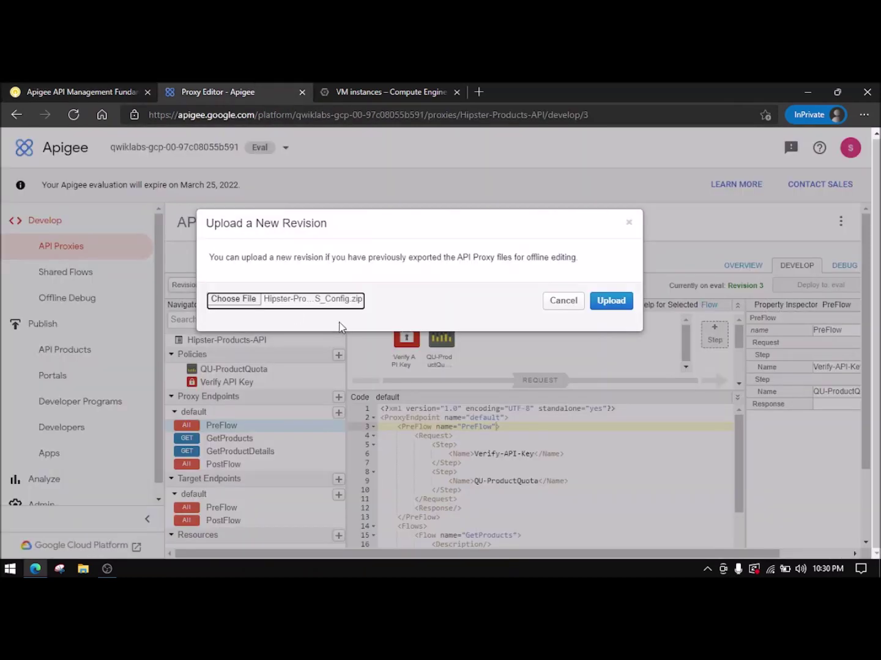
click(625, 300)
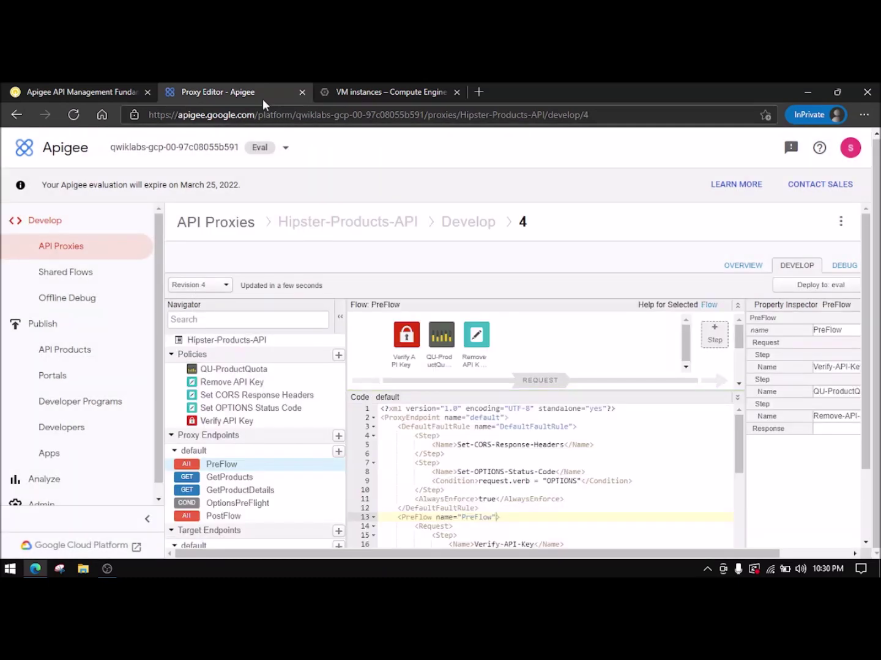
- Deploy revision 4 of Hipster-Products-API to the eval environment
click(62, 92)
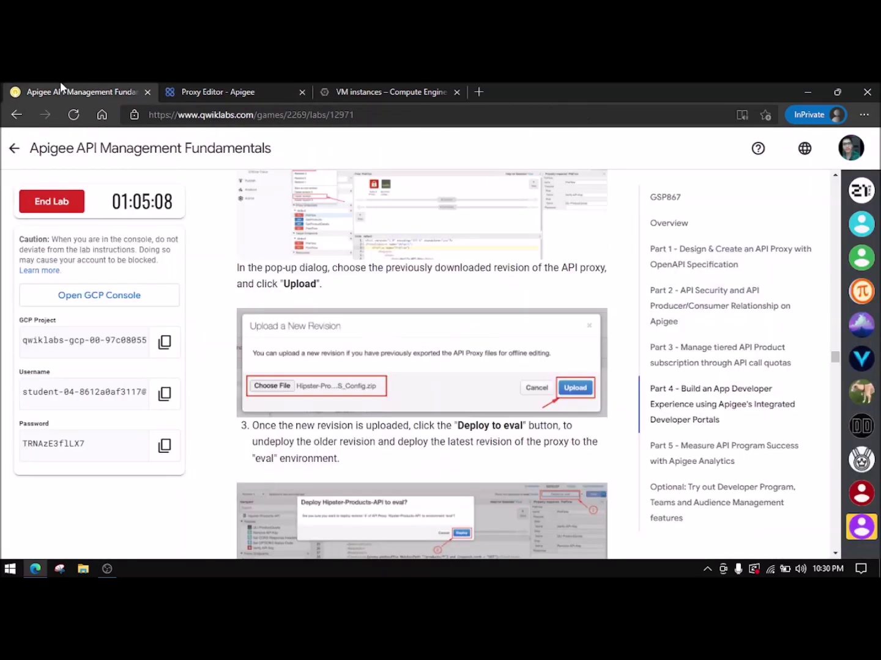
scroll(342, 366, down, 3)
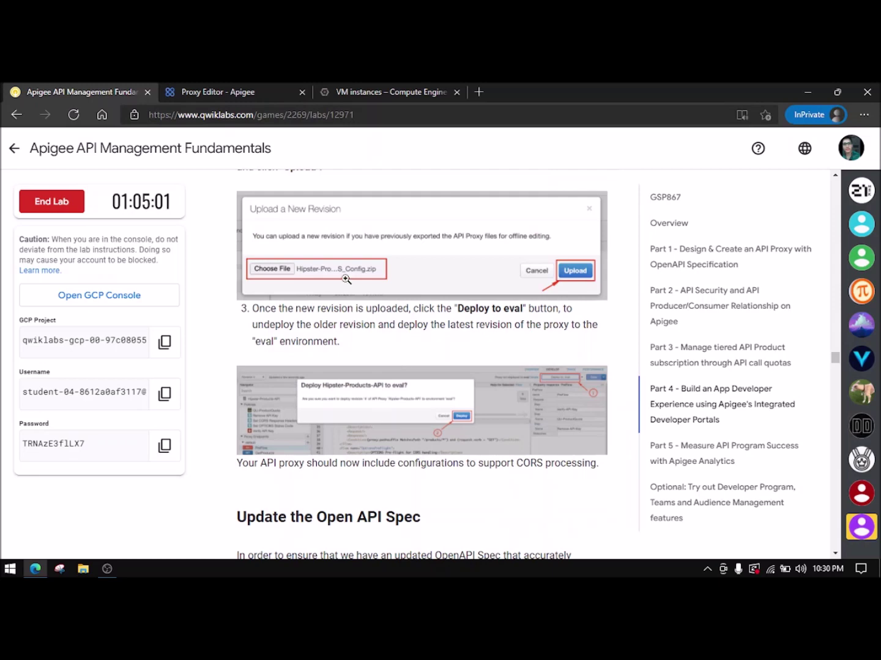
click(251, 91)
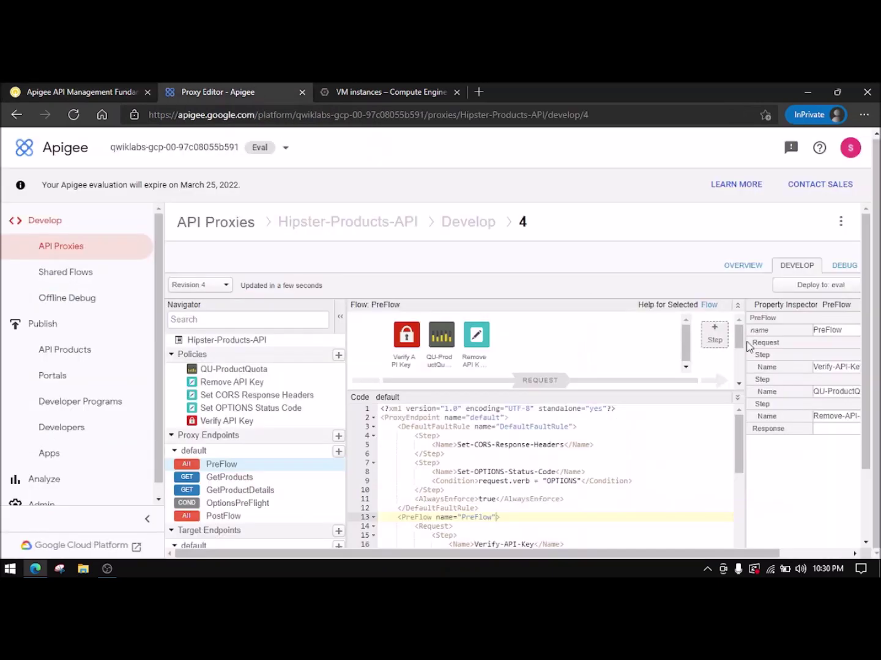
click(802, 286)
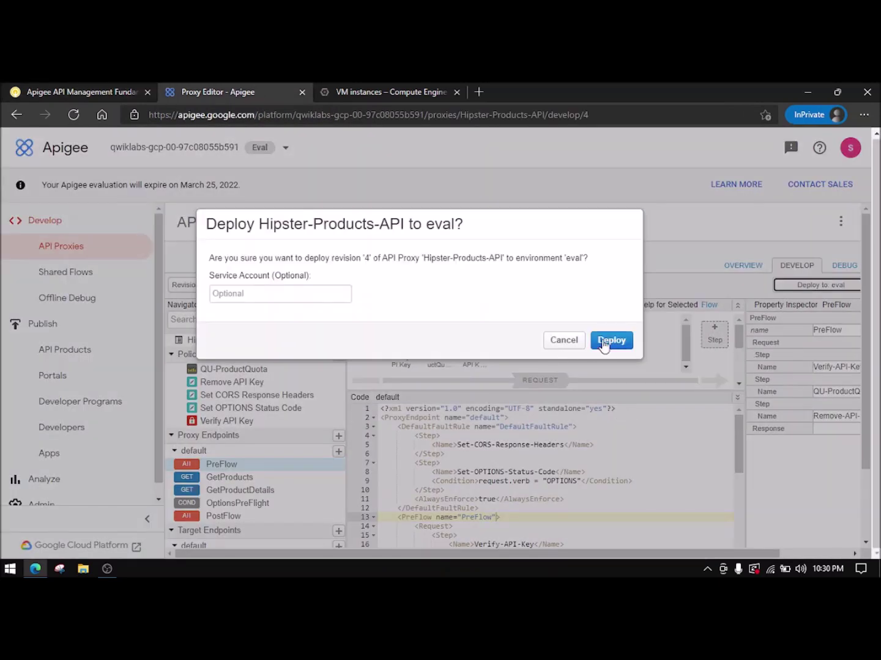
click(605, 340)
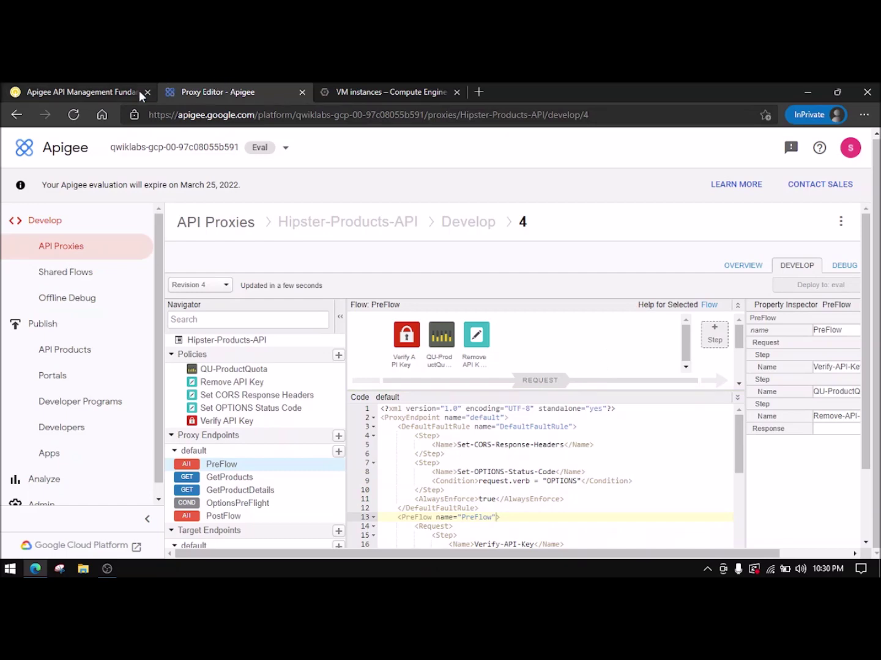
click(101, 83)
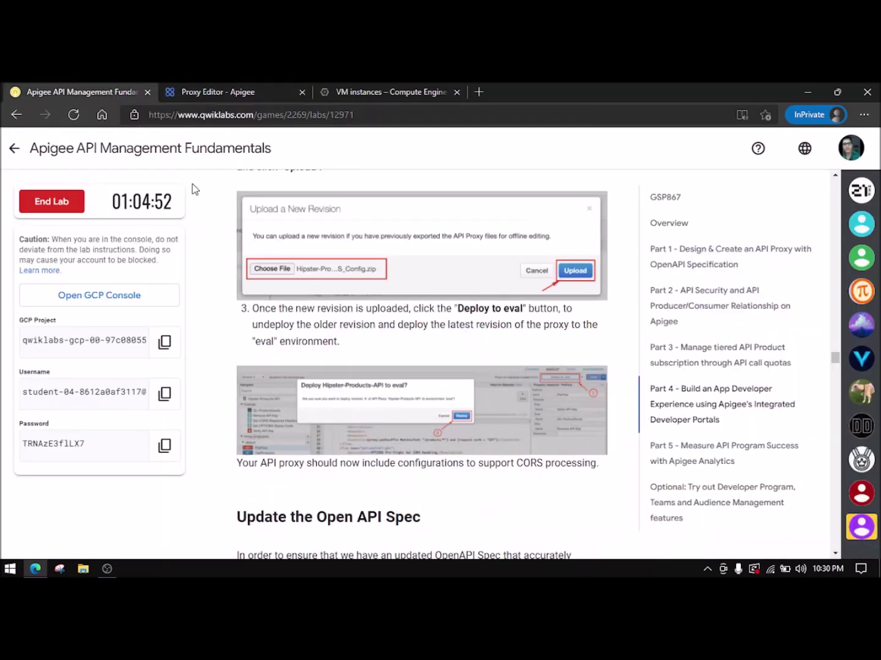
- Download the hipster-products-API-spec YAML, choosing Save as into Videos and editing its file name
scroll(421, 360, down, 2)
scroll(327, 322, down, 3)
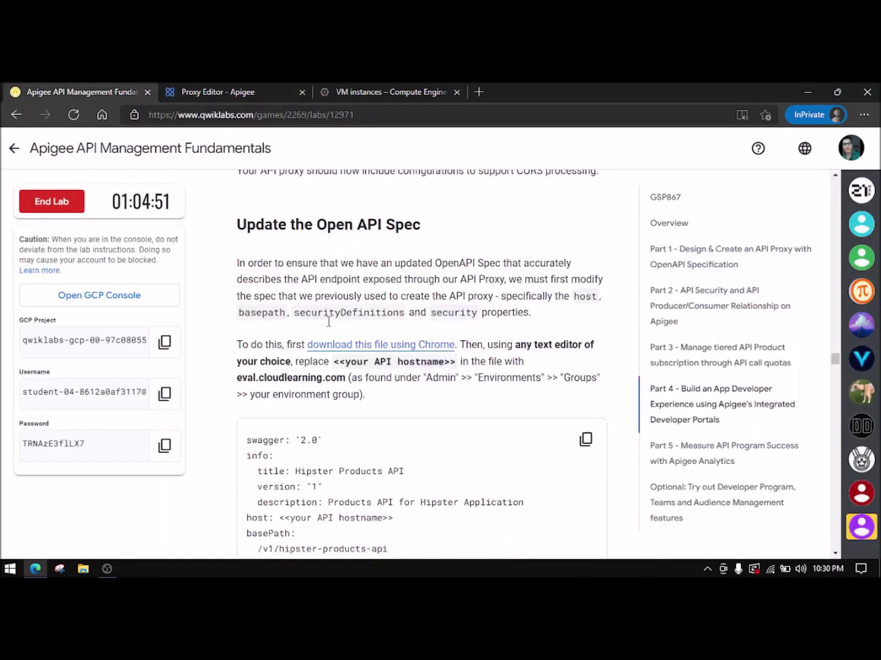
click(360, 349)
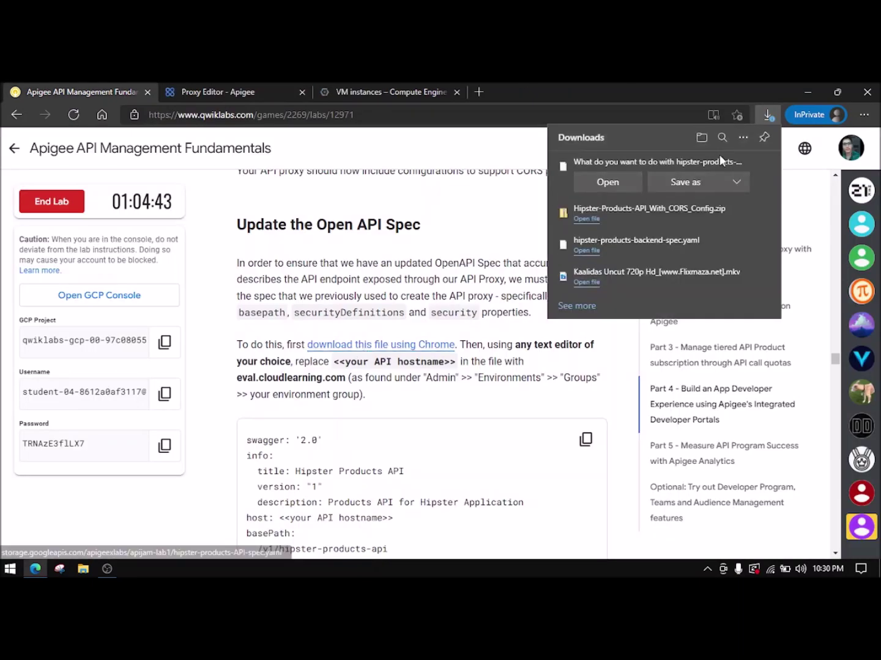
click(686, 182)
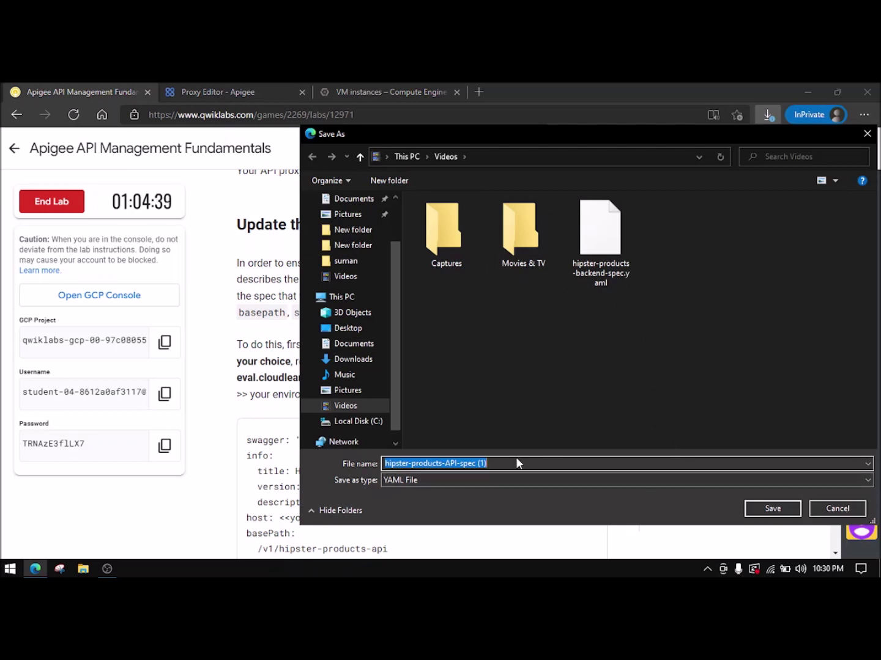
click(503, 464)
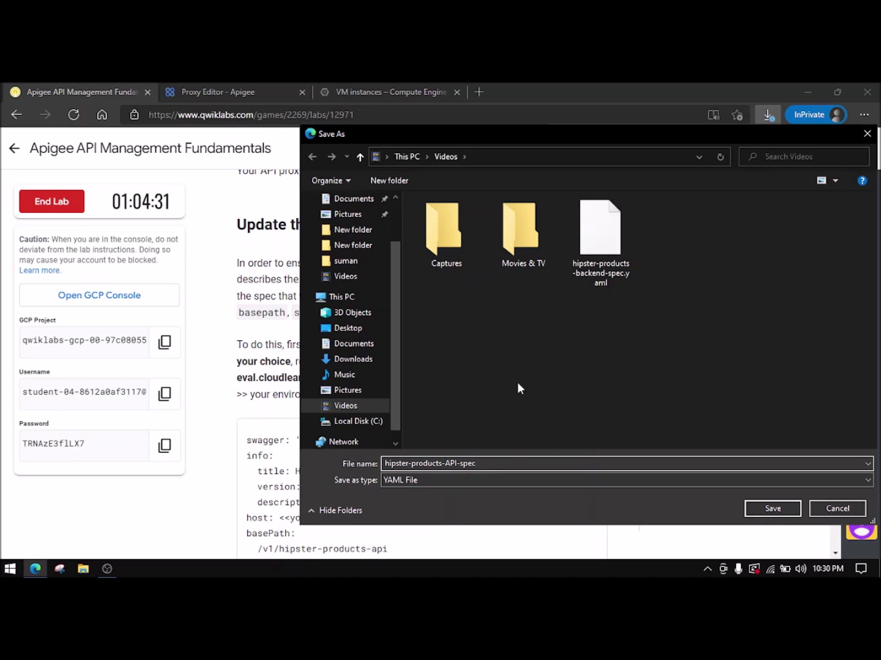
- Delete the old backend spec yaml from the Videos folder via the Save As dialog
click(593, 269)
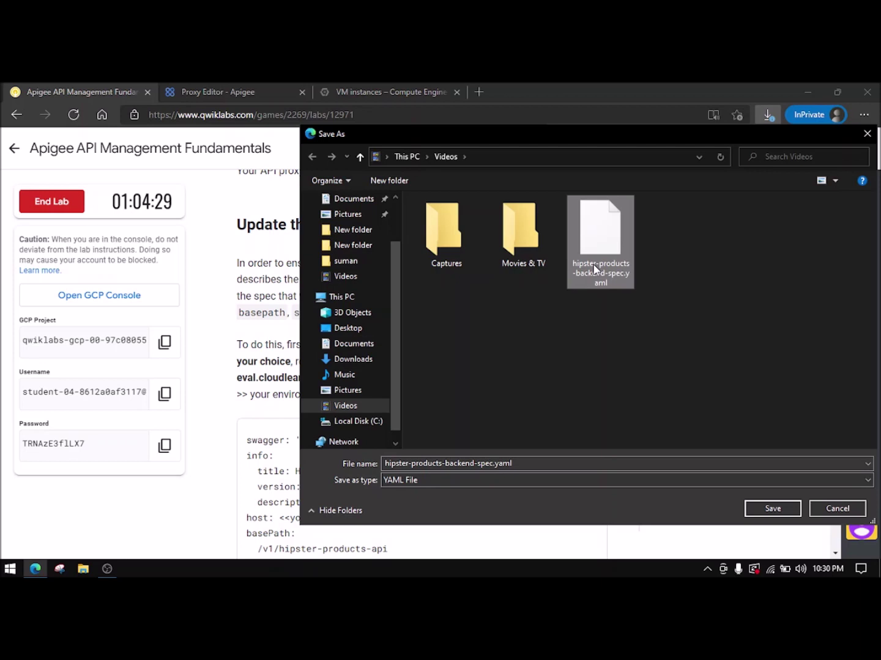
right_click(601, 272)
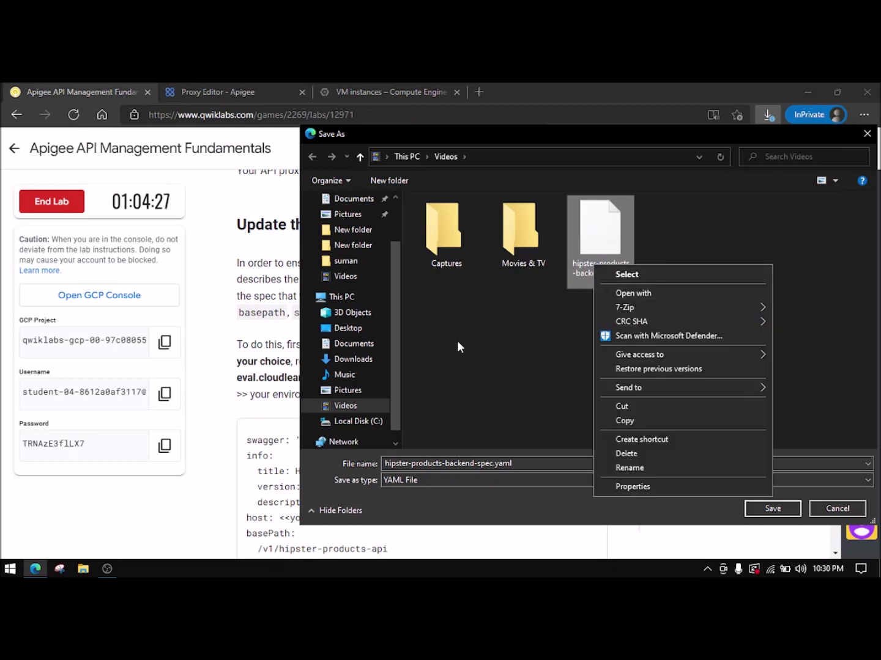
click(639, 453)
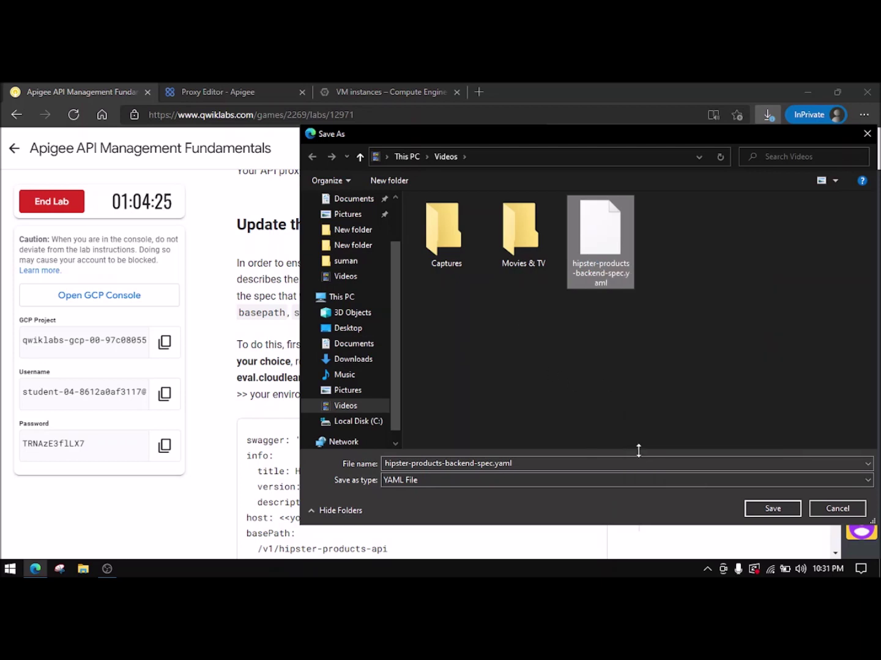
click(837, 508)
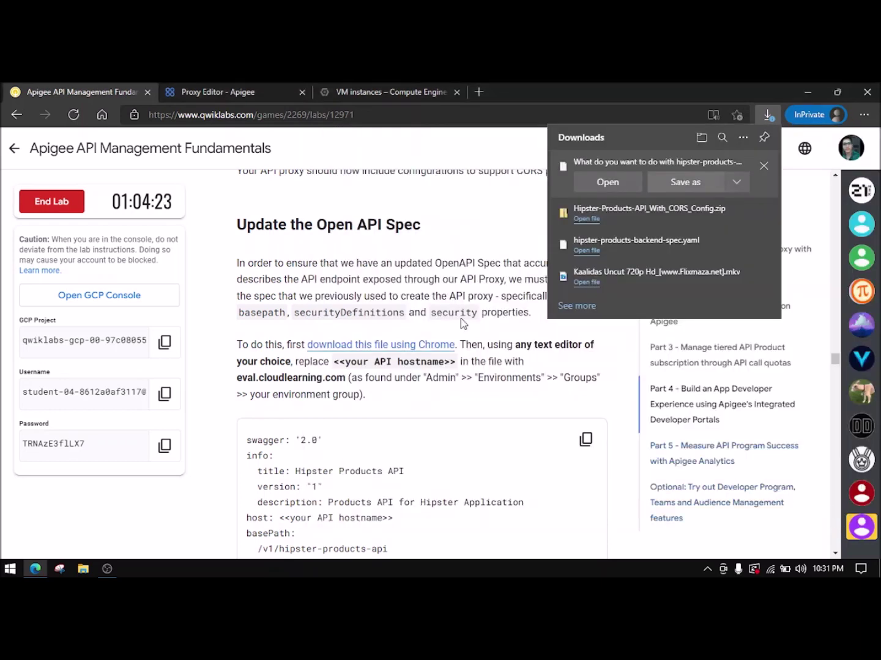
- Trim the copy suffix from the download name, then dismiss the save dialog and pending download
click(694, 187)
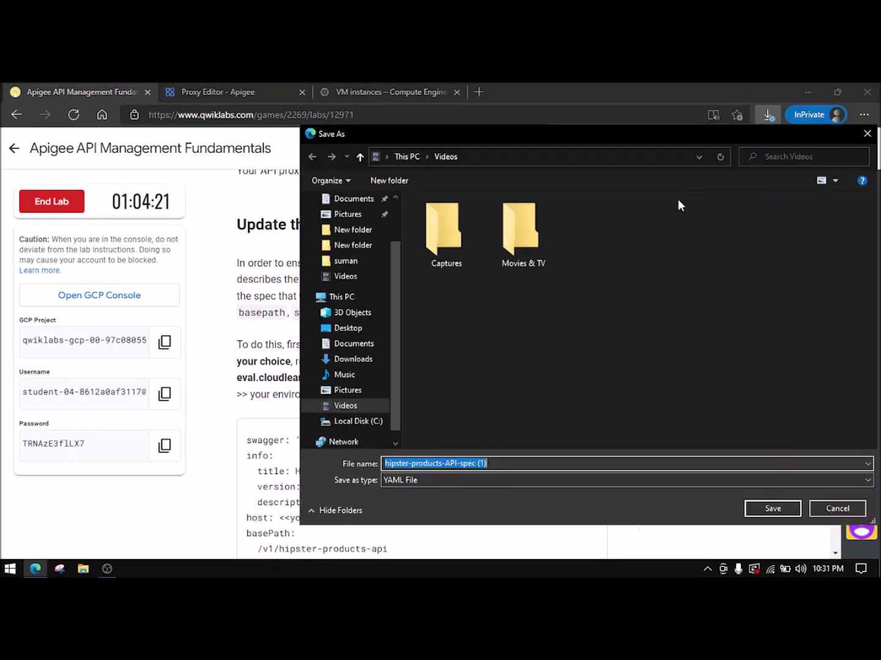
click(524, 464)
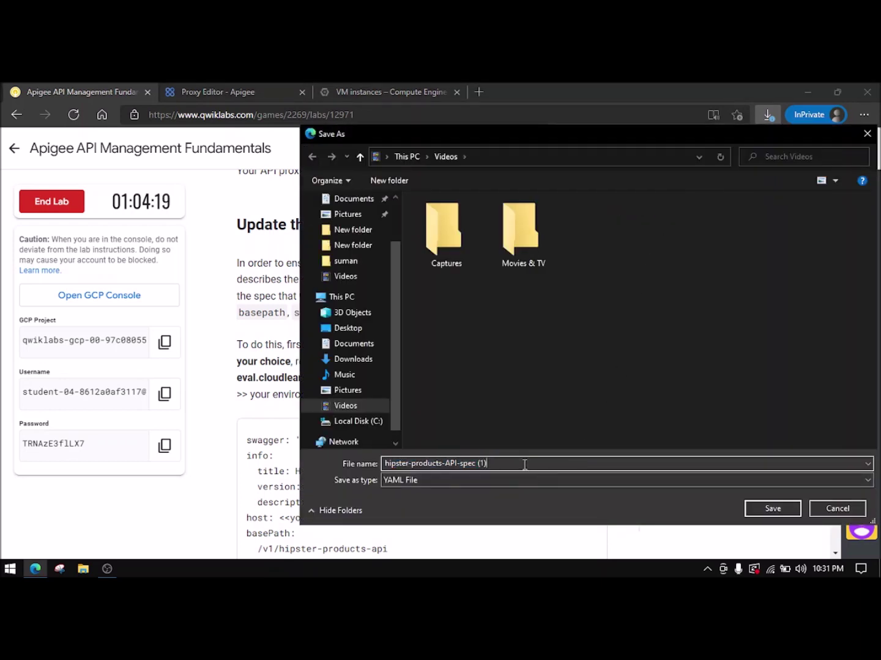
key(BackSpace)
key(BackSpace)
click(773, 508)
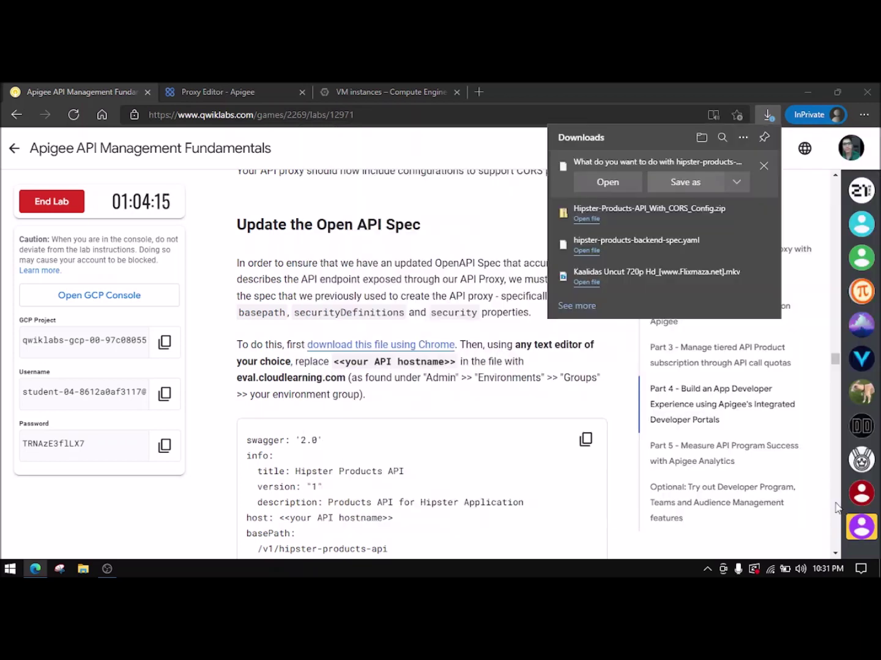
click(761, 175)
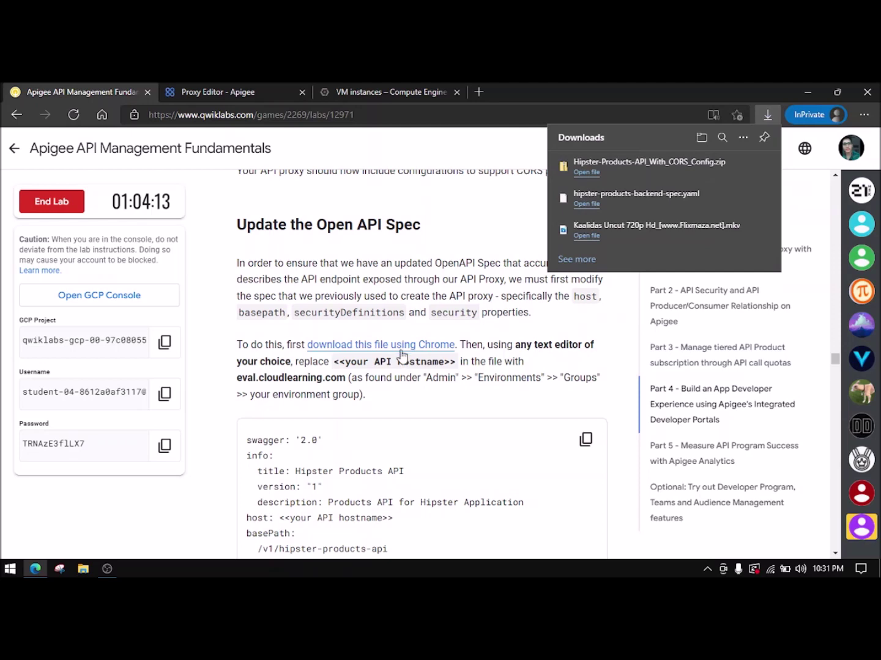
- Re-download the lab spec and save it as hipster-products-API-spec.yaml without the ' (1)' suffix
click(402, 346)
click(699, 180)
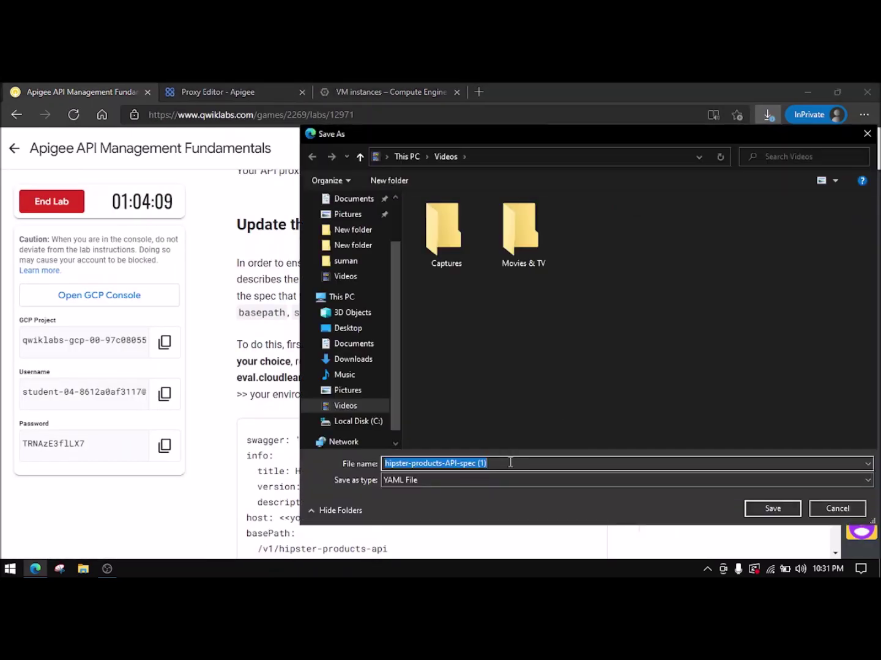
click(506, 467)
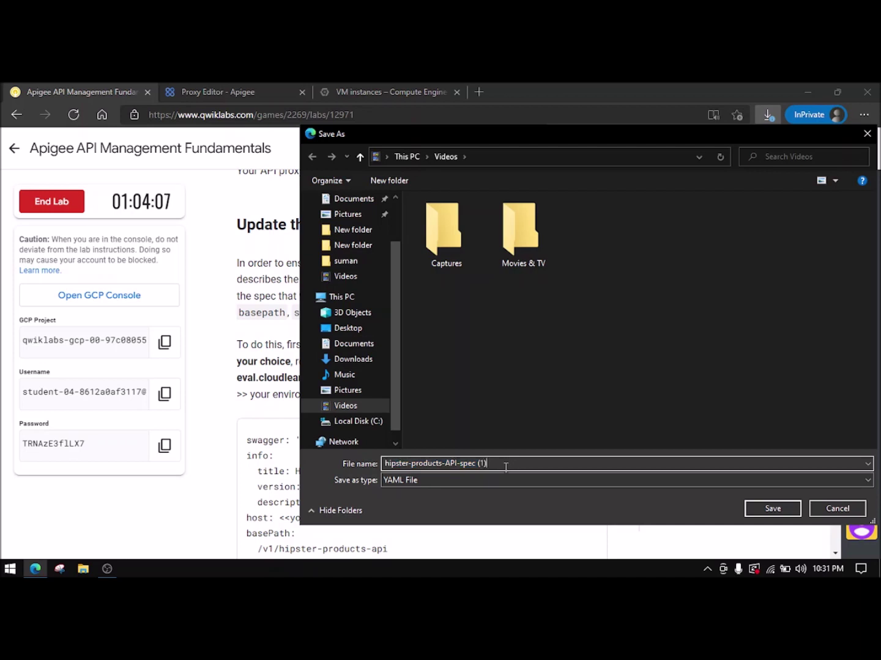
key(BackSpace)
key(BackSpace)
click(756, 510)
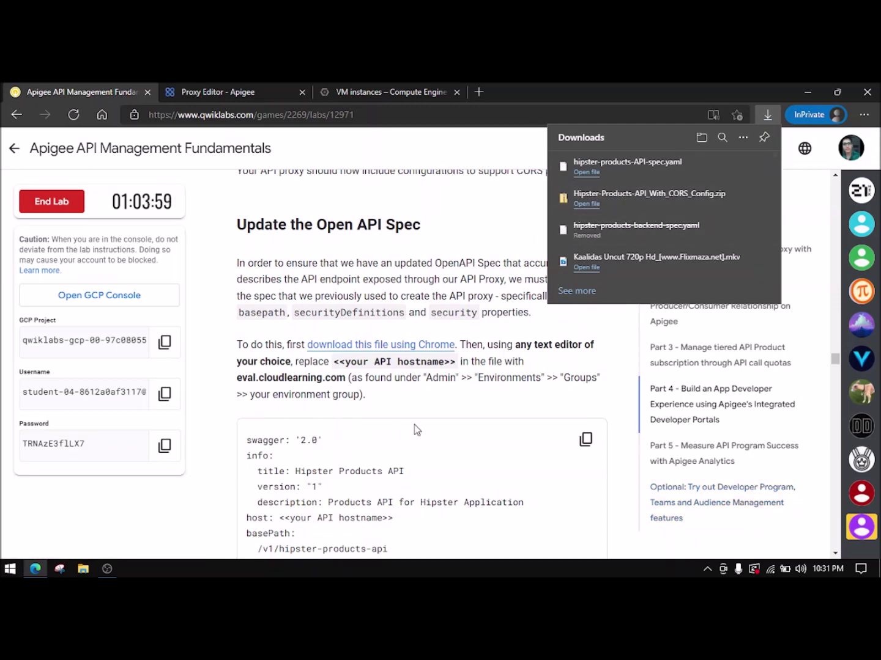
scroll(414, 425, down, 2)
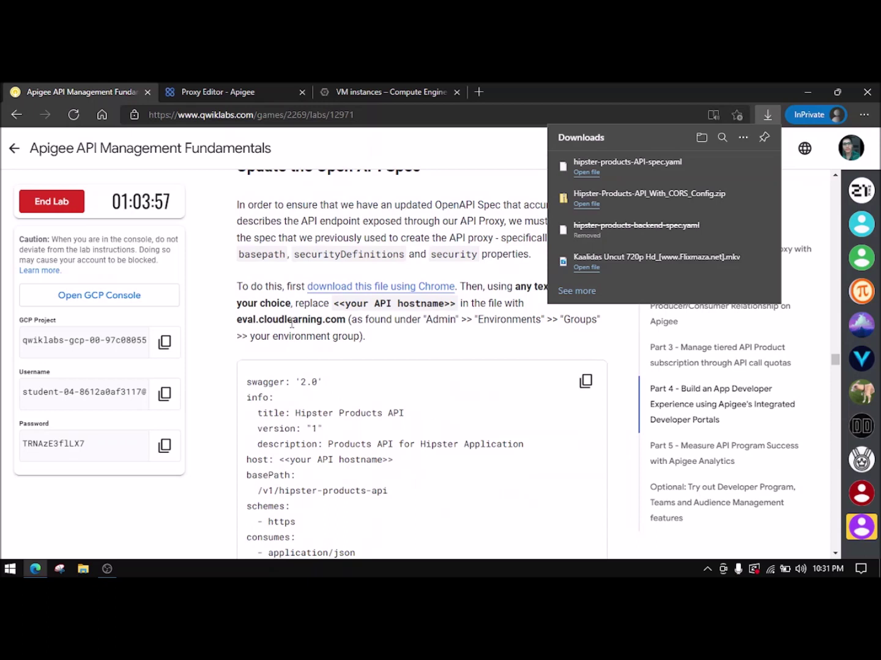
click(532, 310)
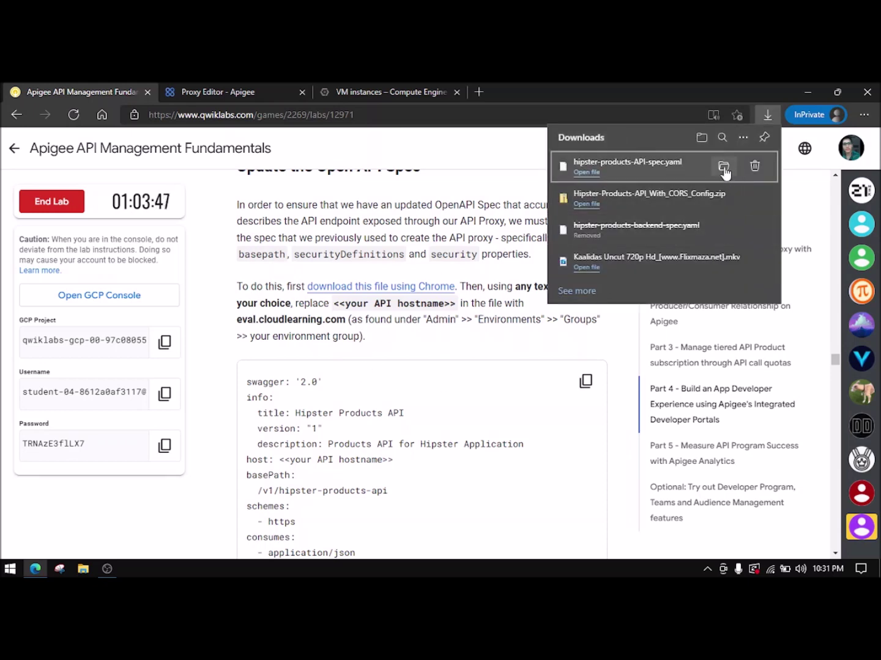
- Open the saved hipster-products-API-spec.yaml from its Videos folder in Notepad
click(725, 174)
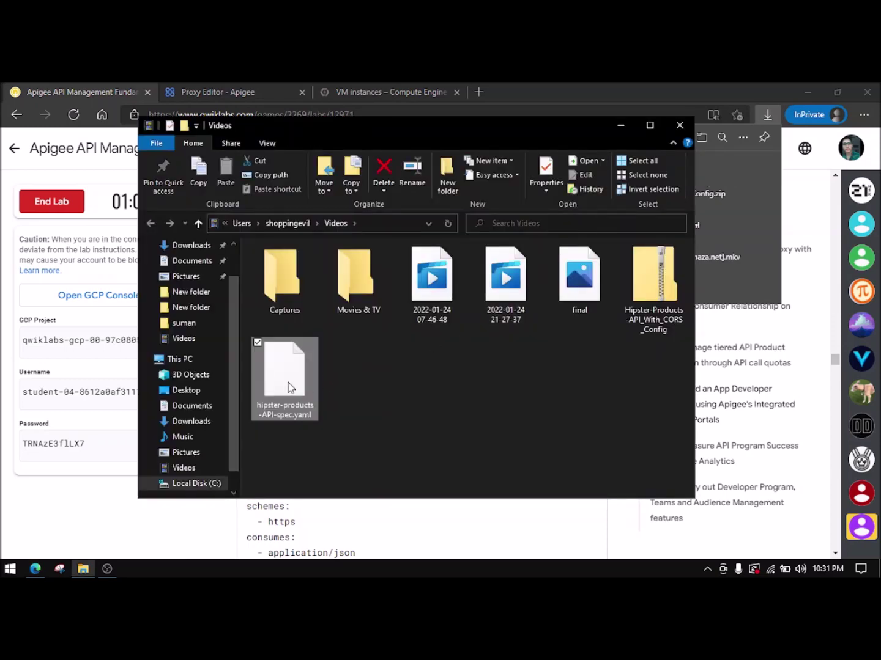
key(super+r)
key(super+f)
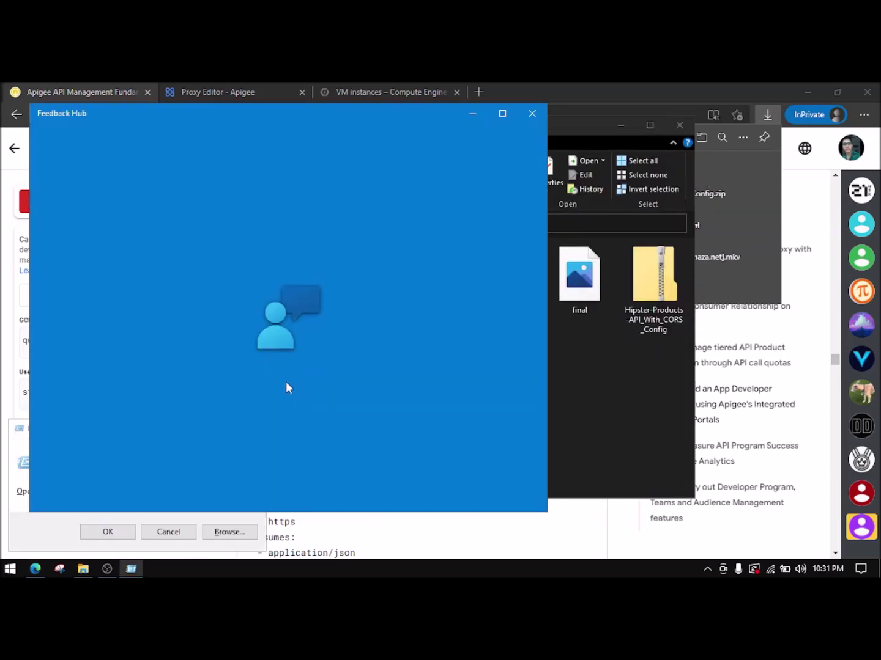
click(532, 112)
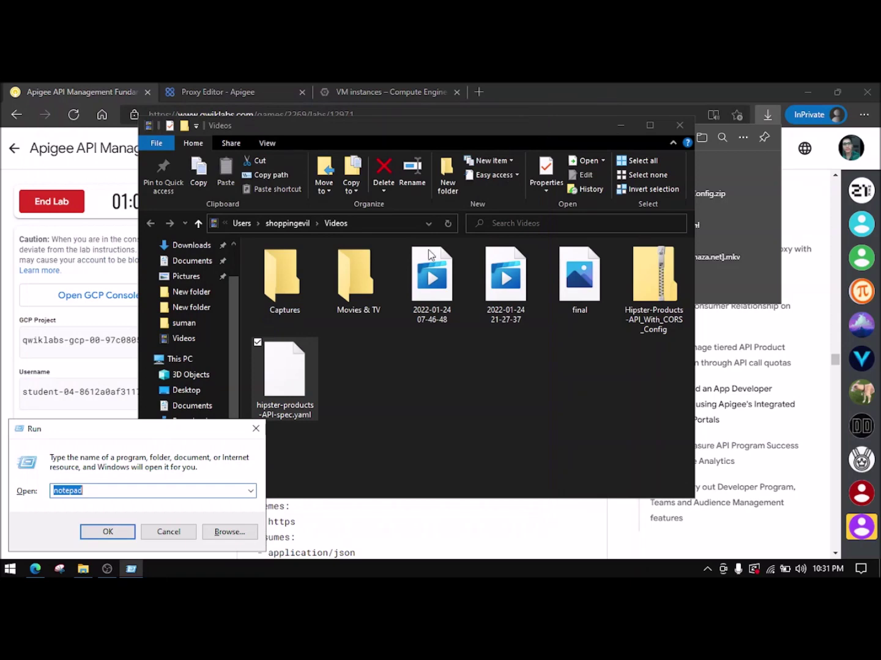
click(98, 536)
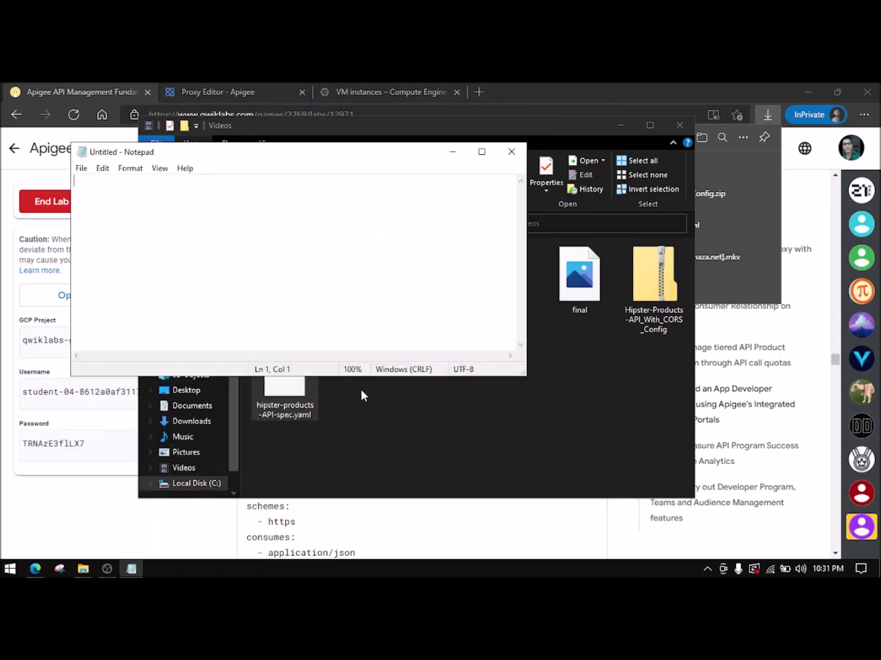
drag(316, 415, 309, 289)
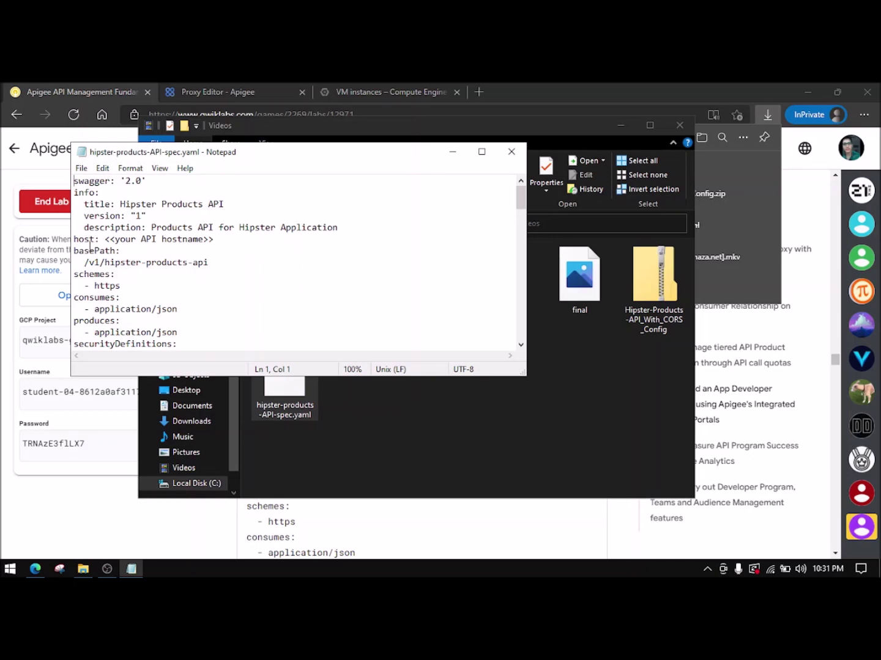
- Close the Videos folder and select the hostname eval.cloudlearning.com in the lab instructions
click(554, 356)
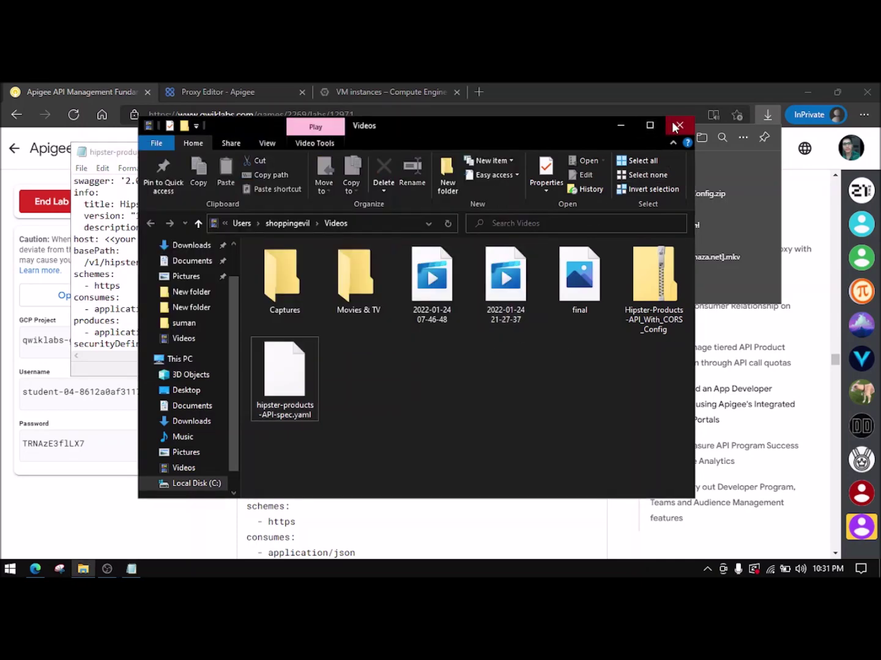
click(677, 126)
click(103, 88)
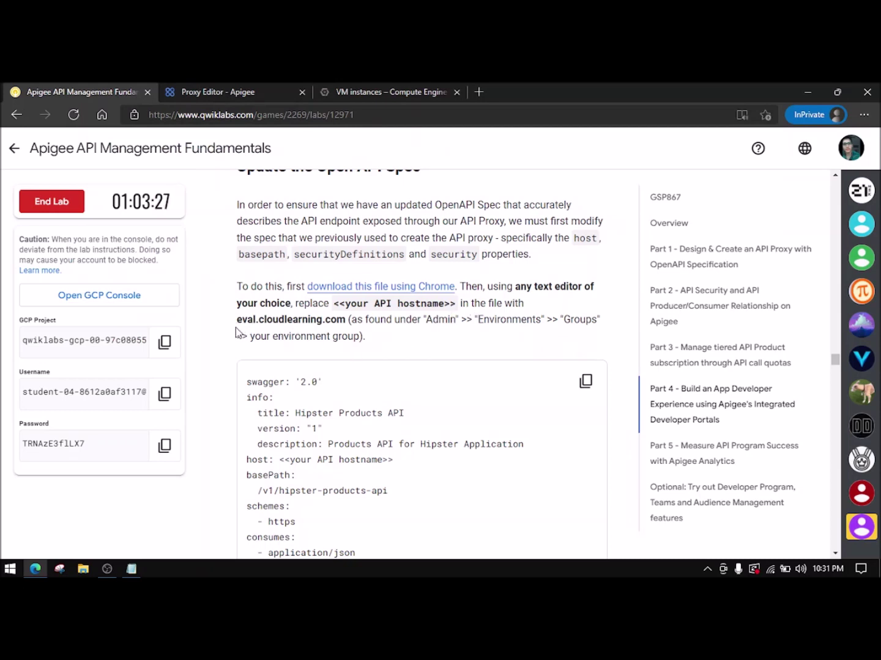
drag(240, 325, 344, 323)
key(ctrl+c)
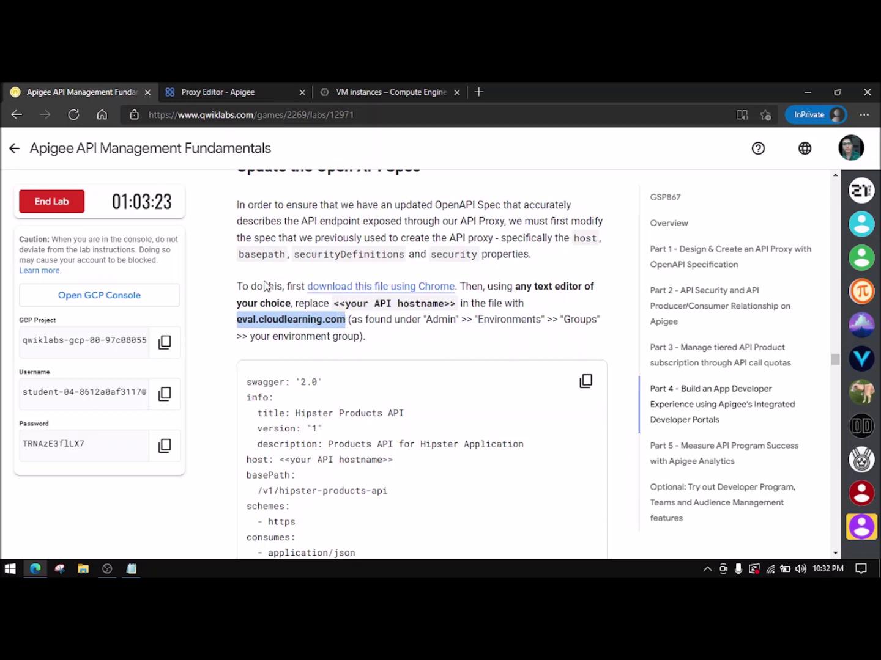
- Paste eval.cloudlearning.com over <<your API hostname>> on the spec's host line, review it, and close Notepad
click(131, 570)
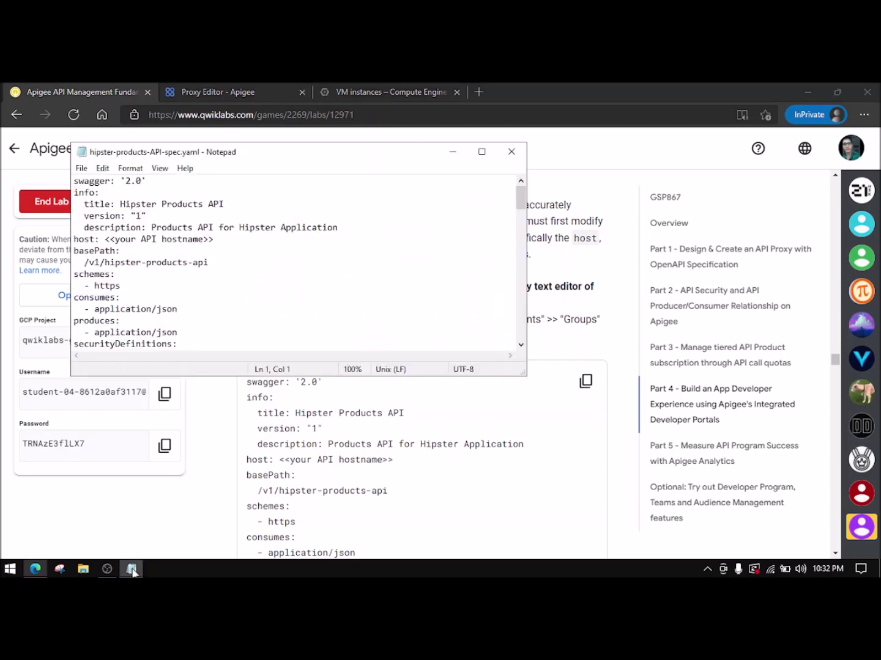
drag(213, 241, 99, 240)
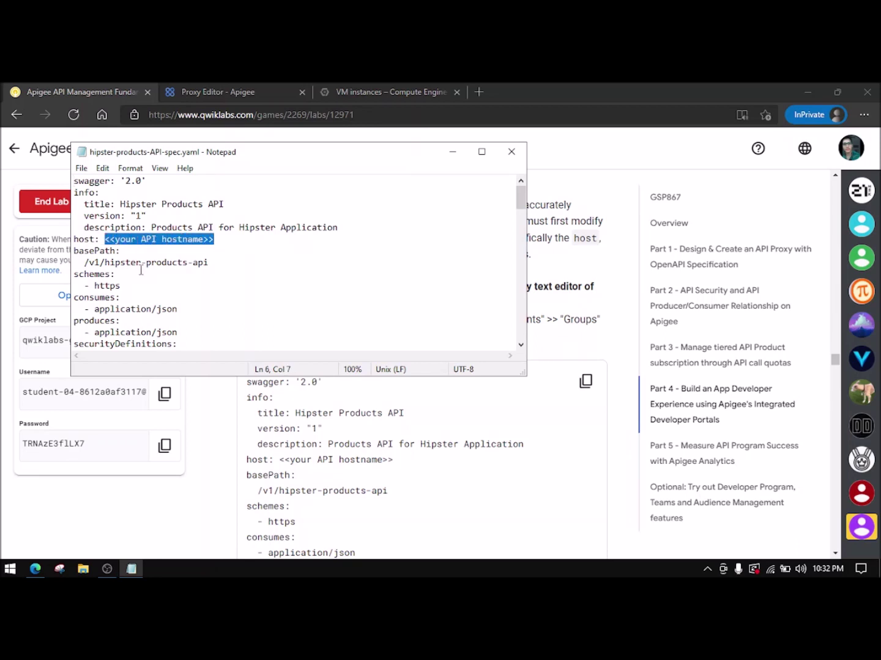
key(ctrl+v)
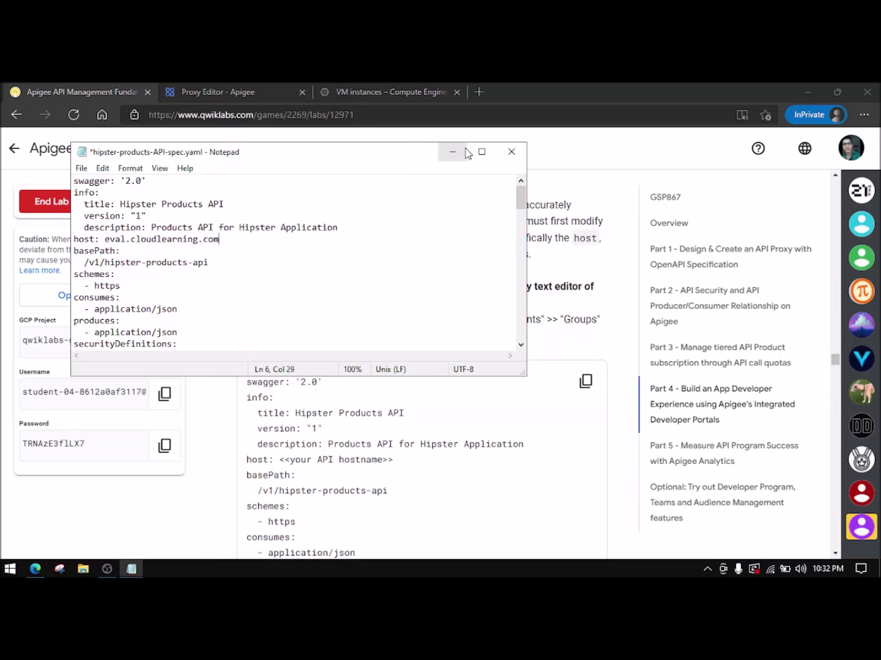
click(478, 152)
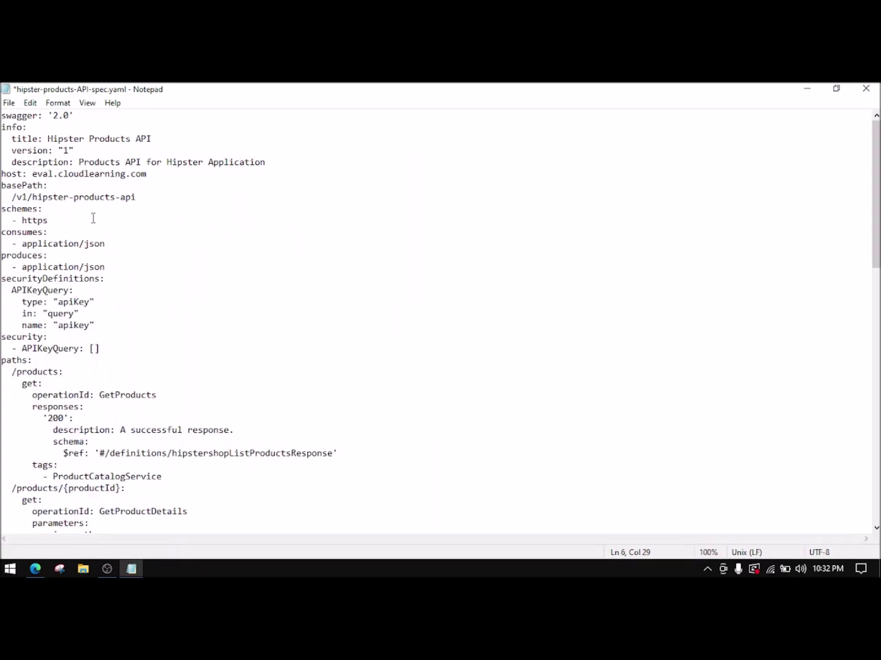
scroll(97, 229, down, 10)
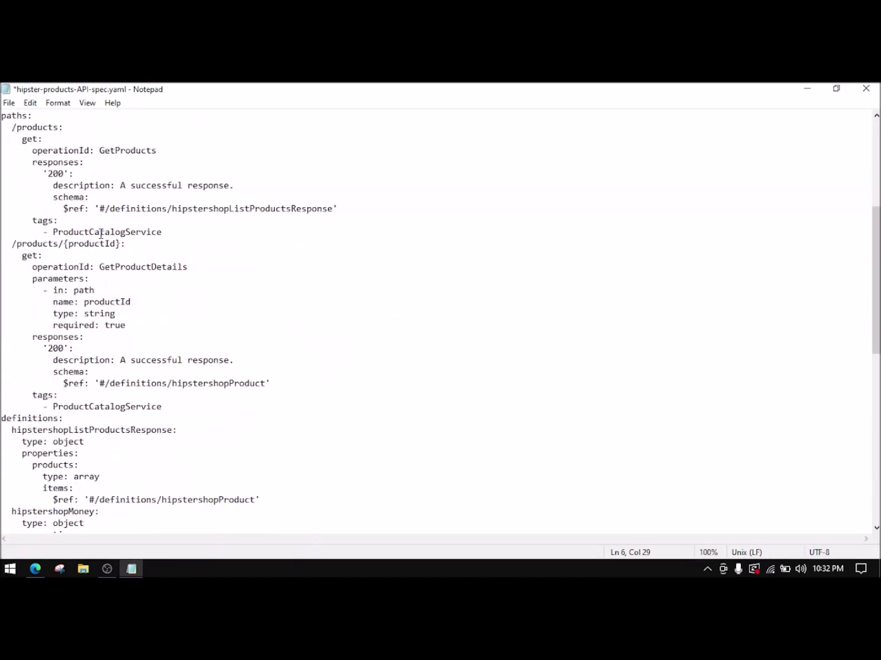
scroll(101, 233, down, 11)
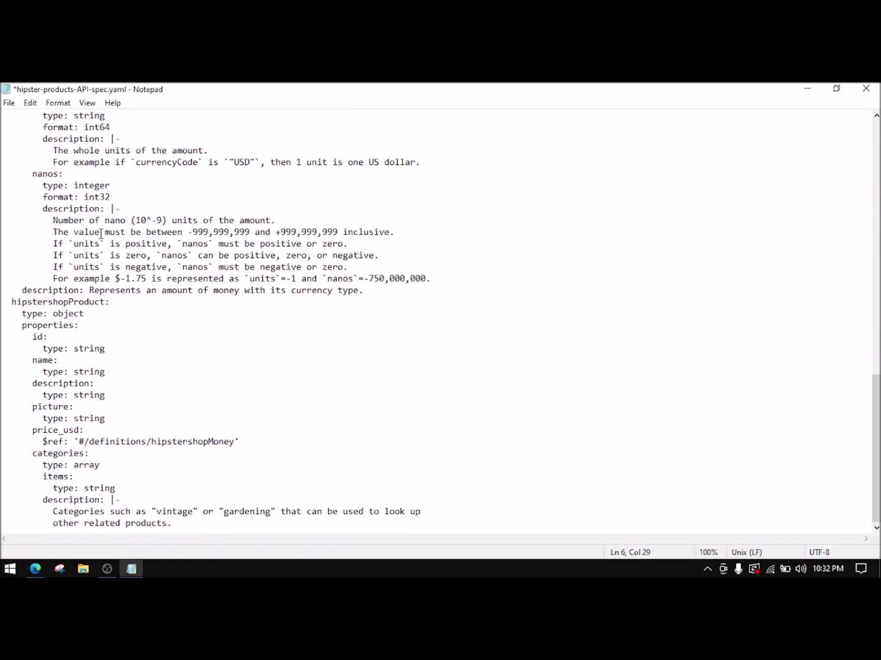
scroll(192, 514, up, 13)
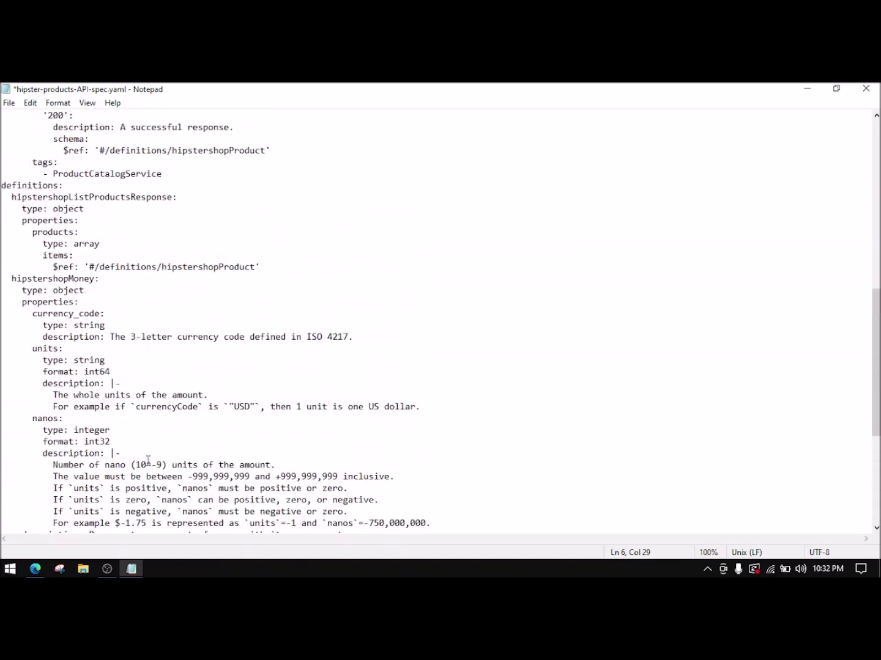
scroll(151, 460, up, 8)
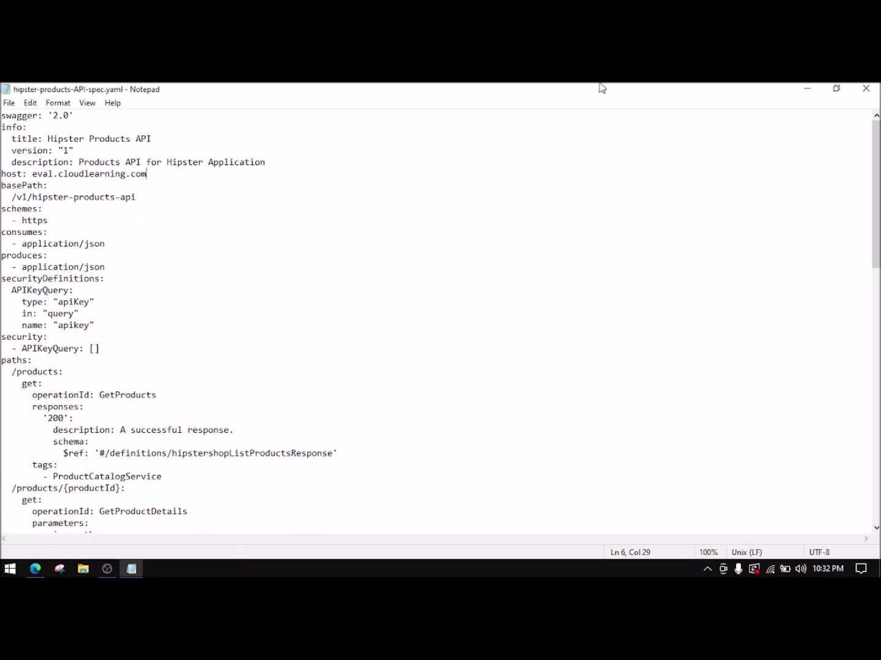
click(864, 87)
scroll(387, 390, down, 20)
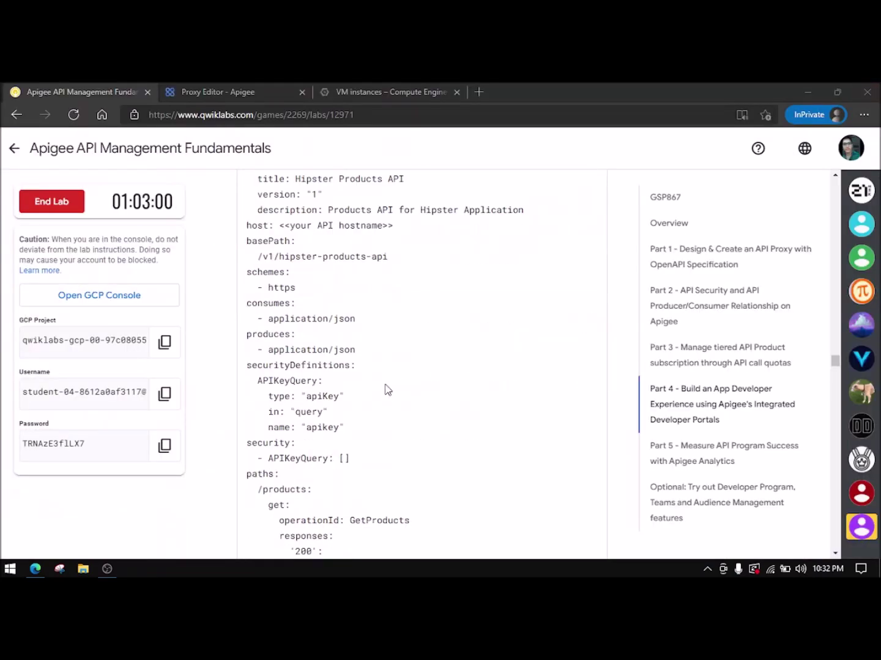
- Go to the Apigee developer portals page and start a new portal
scroll(388, 389, down, 10)
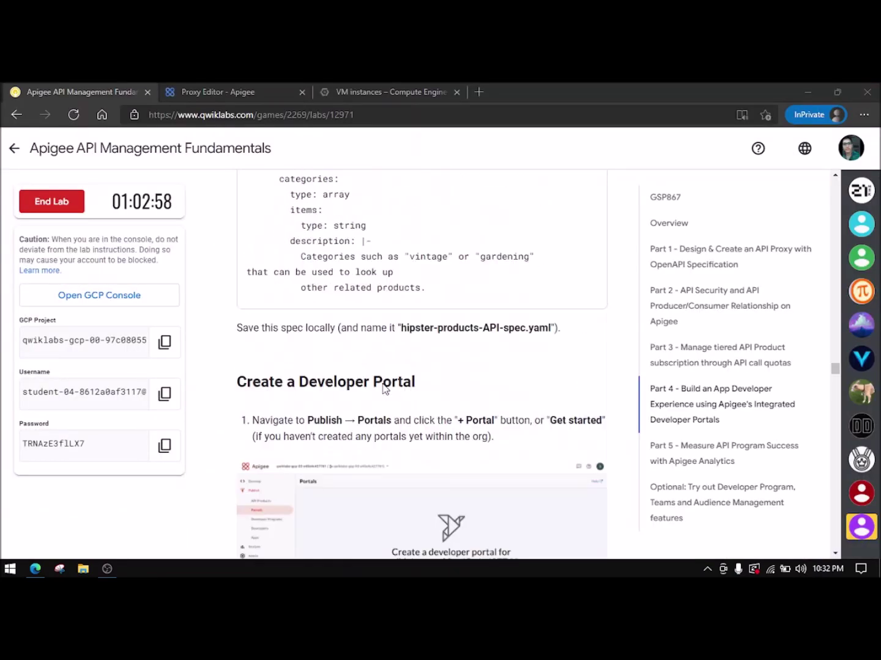
scroll(384, 389, up, 1)
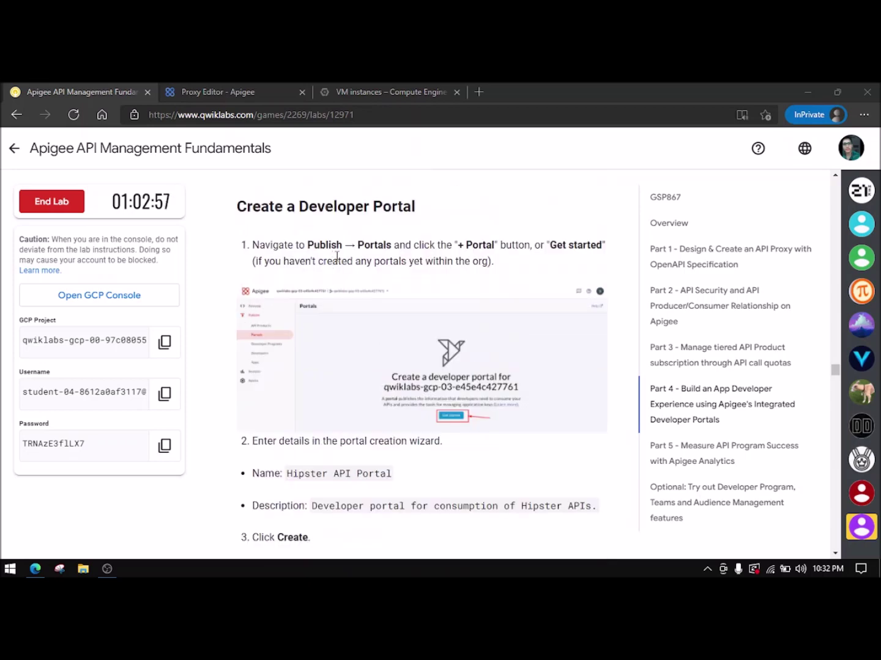
click(207, 90)
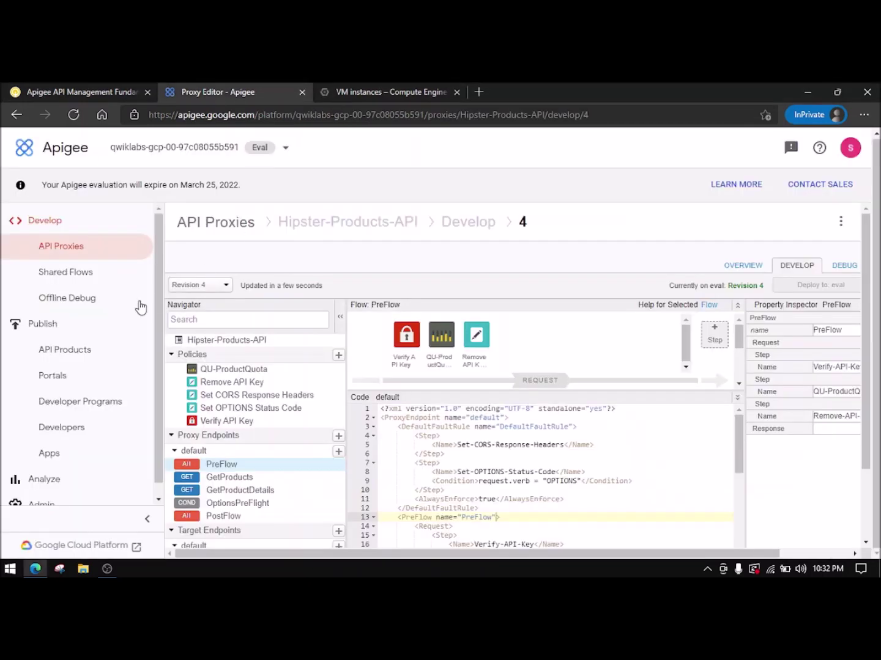
click(83, 373)
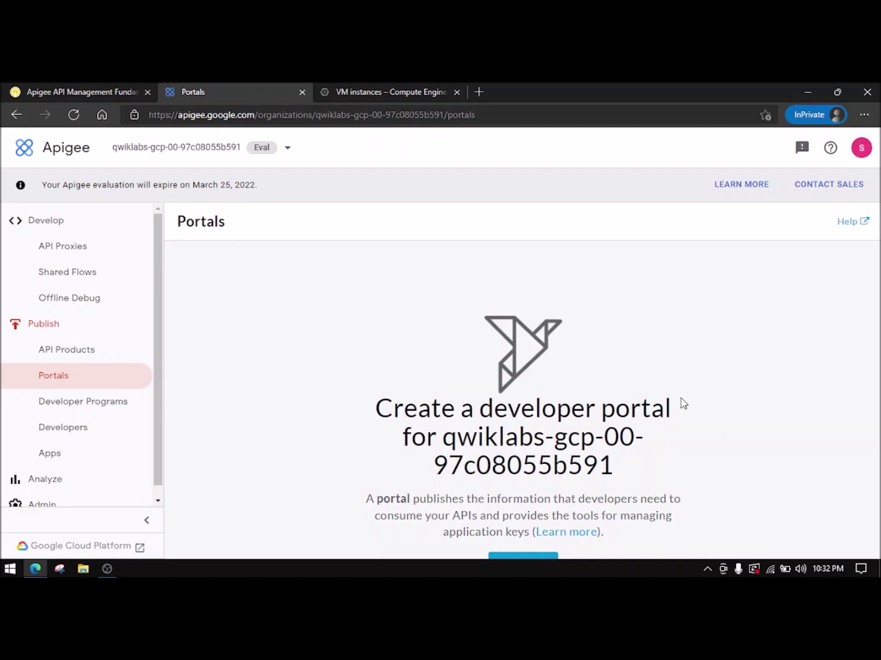
key(ctrl+minus)
key(ctrl+minus)
click(67, 91)
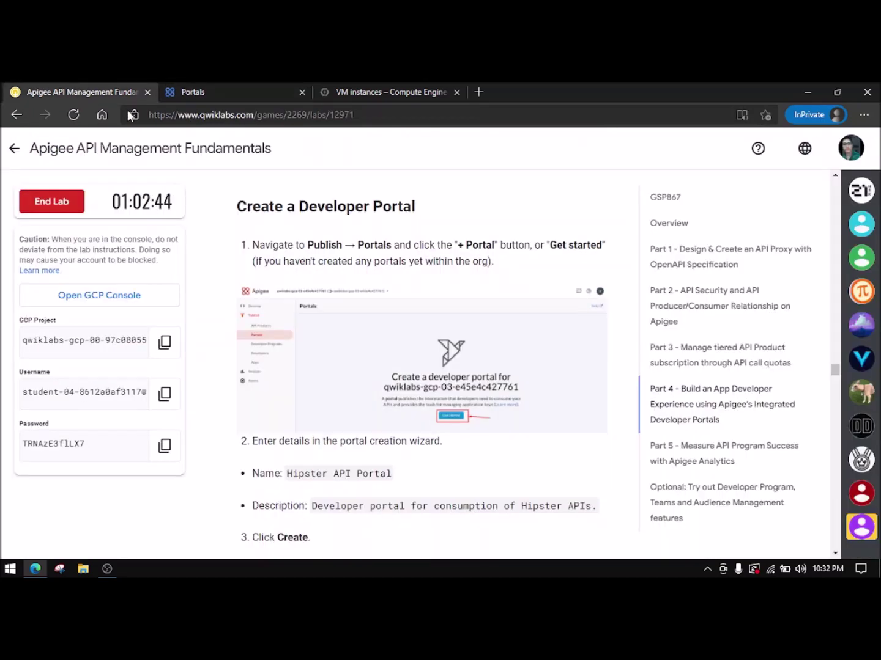
click(288, 93)
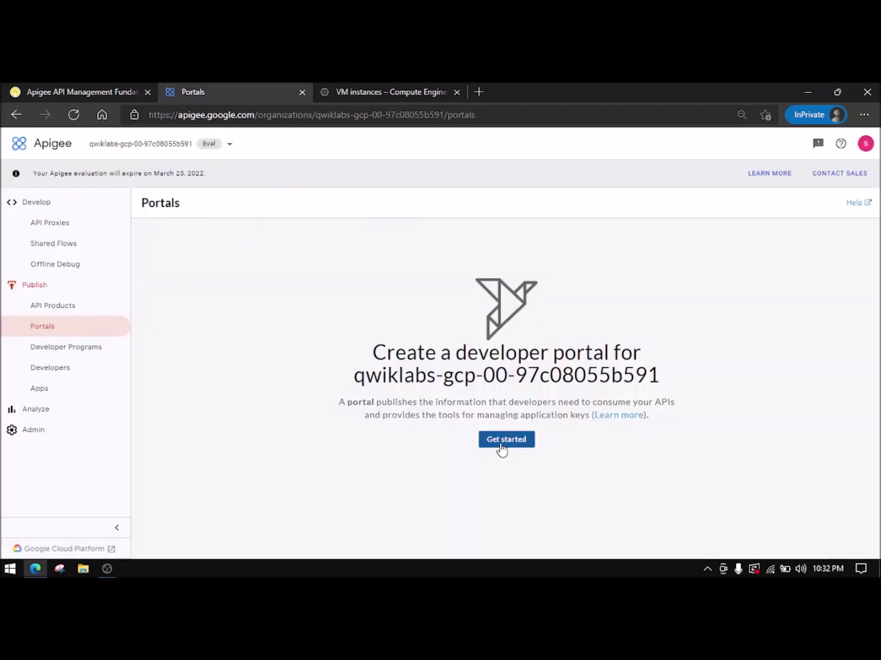
click(500, 441)
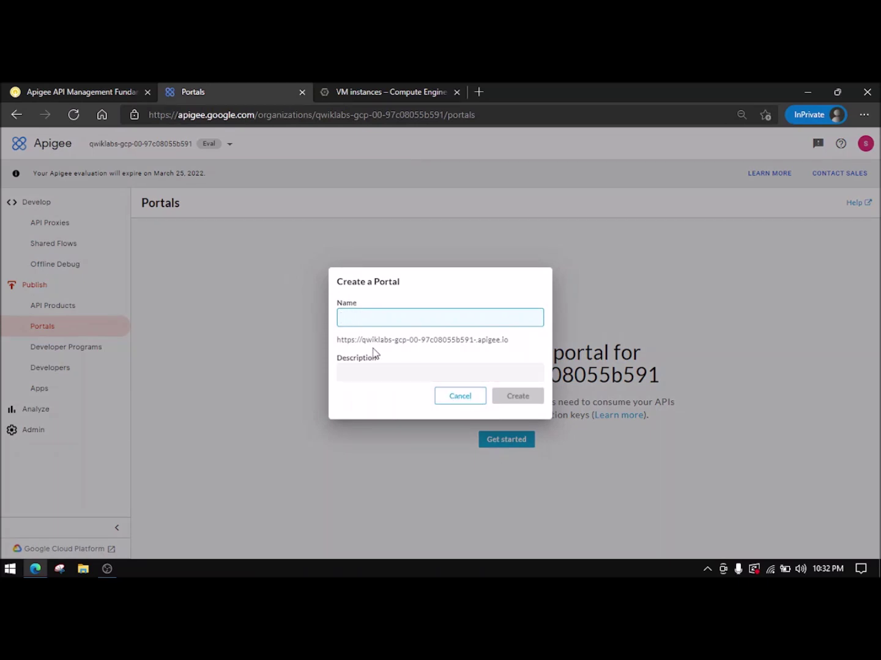
- Create the portal 'Hipster API Portal' with the lab's Hipster APIs description
click(84, 91)
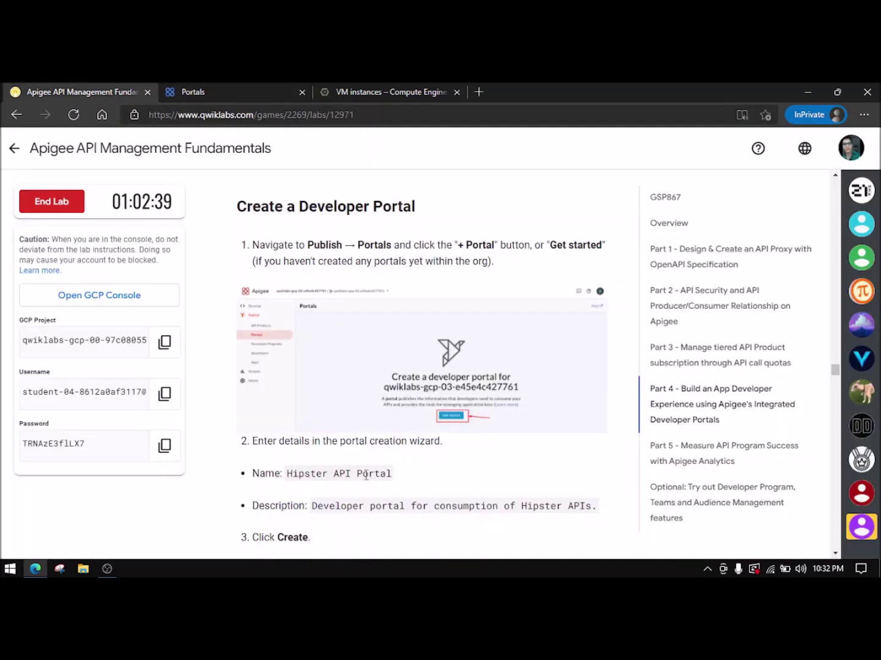
drag(288, 475, 388, 477)
key(ctrl+c)
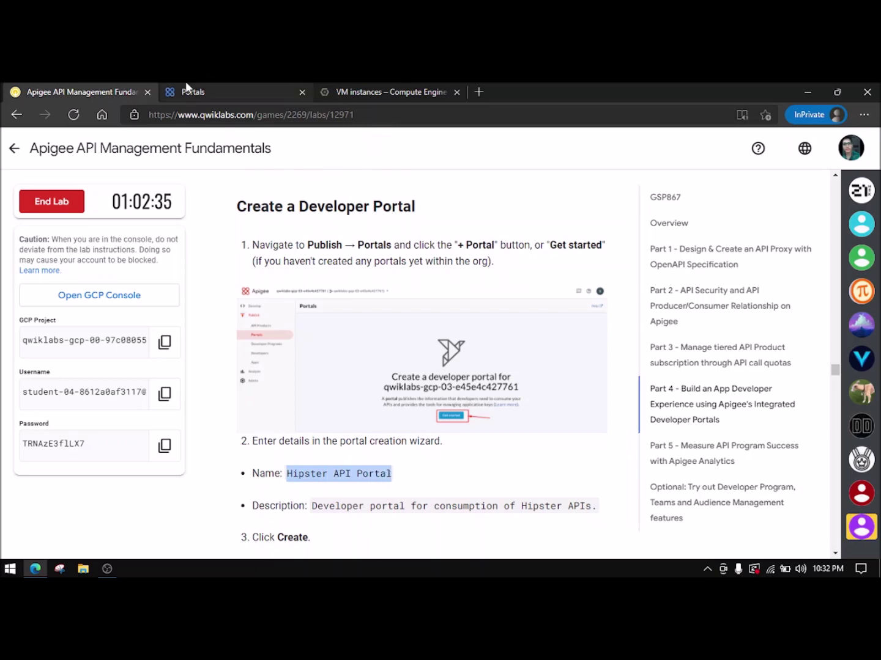
click(185, 90)
key(ctrl+v)
click(68, 92)
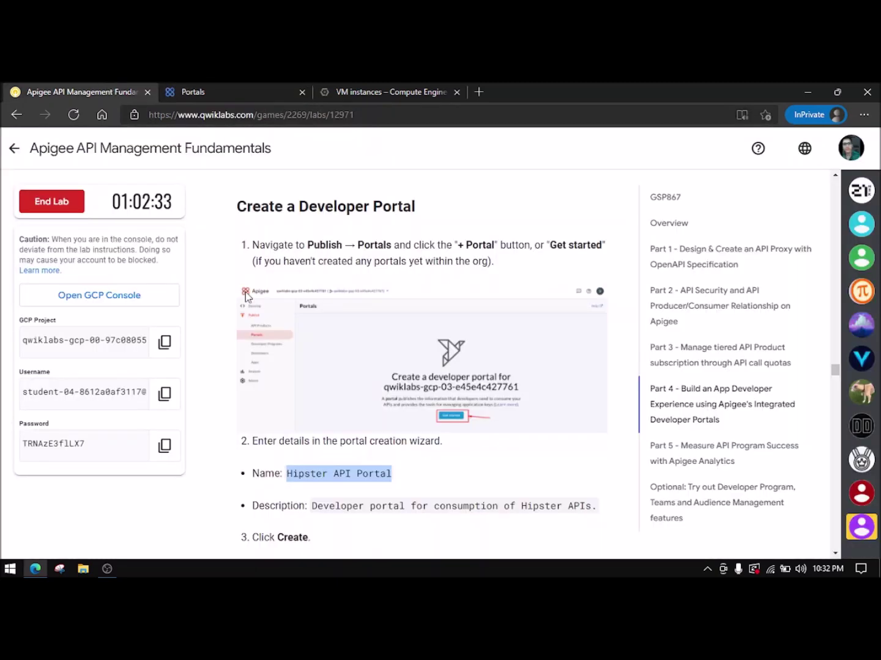
drag(312, 507, 598, 518)
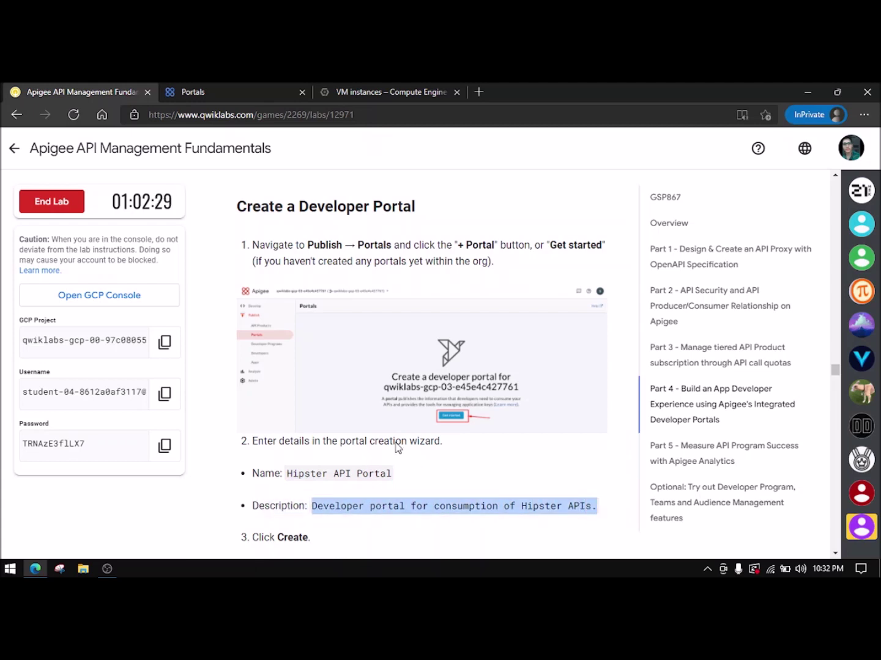
click(232, 96)
click(361, 373)
key(ctrl+v)
click(529, 396)
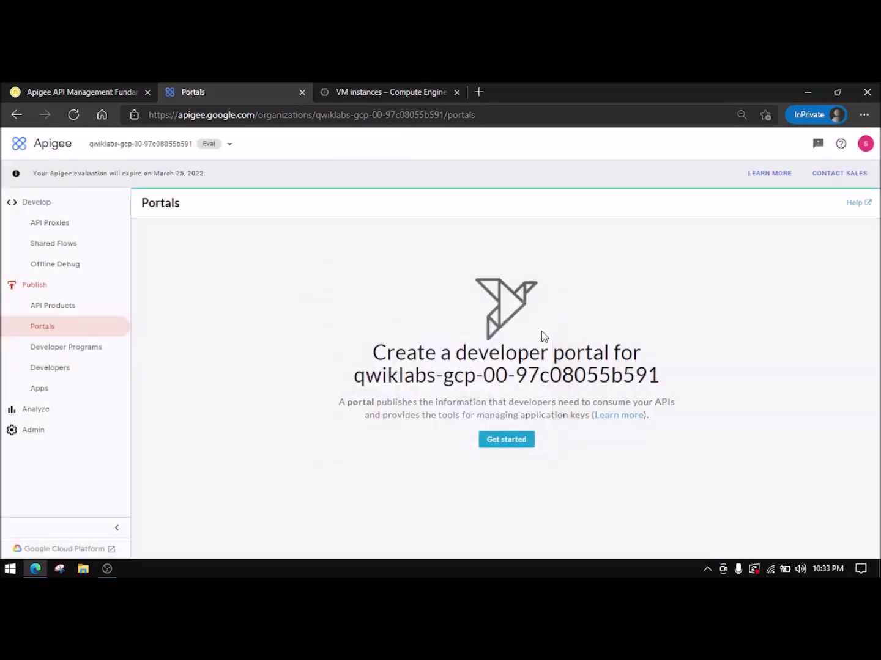
- Open the API catalog of the new Hipster API Portal
click(36, 91)
scroll(380, 325, down, 8)
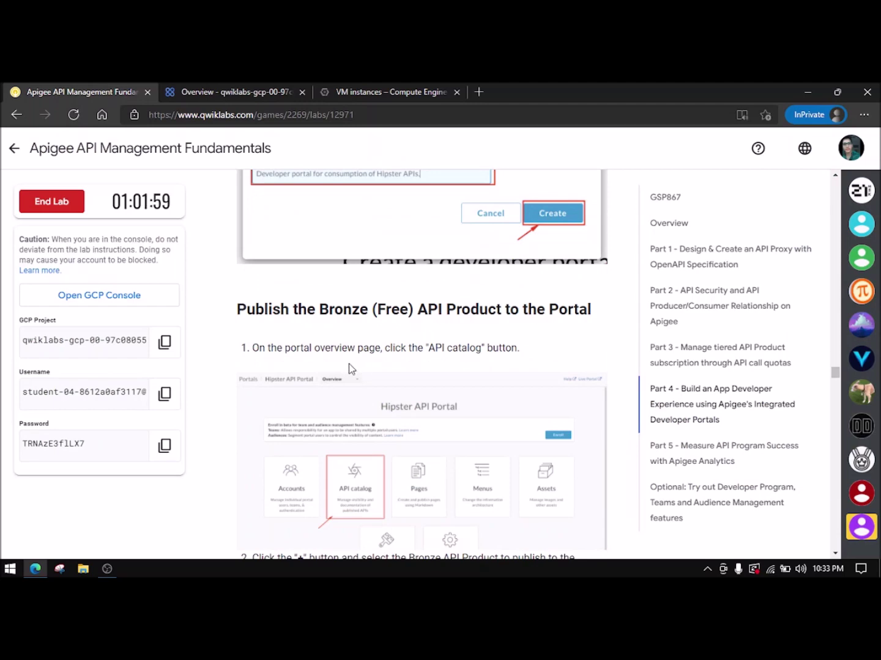
scroll(351, 368, down, 1)
click(274, 92)
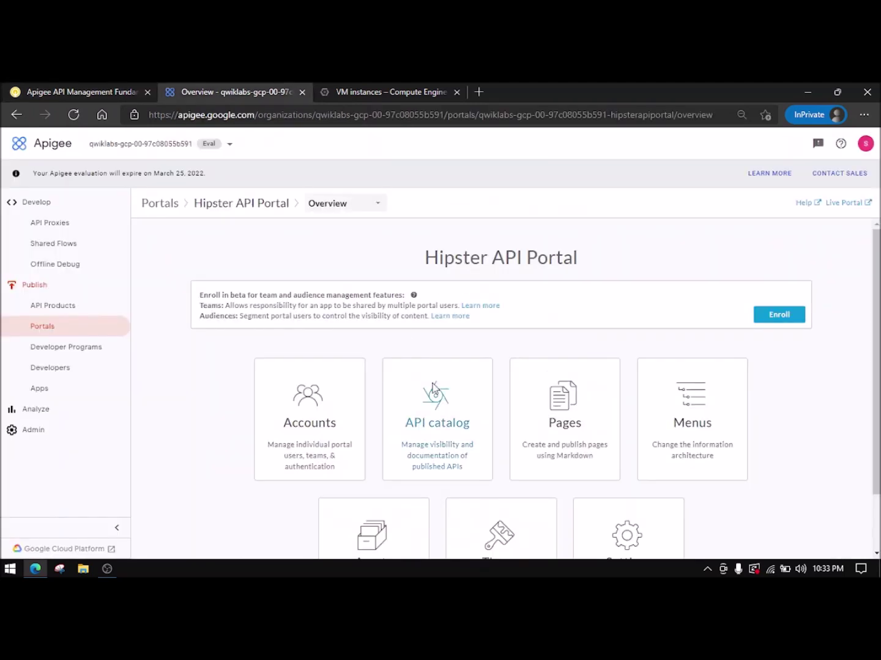
click(444, 443)
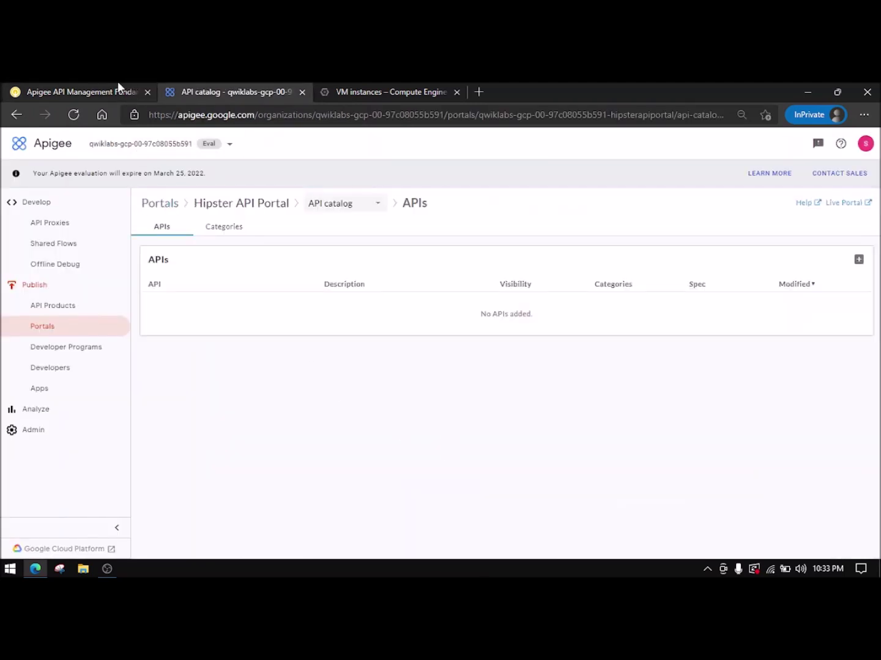
click(79, 86)
scroll(328, 311, down, 2)
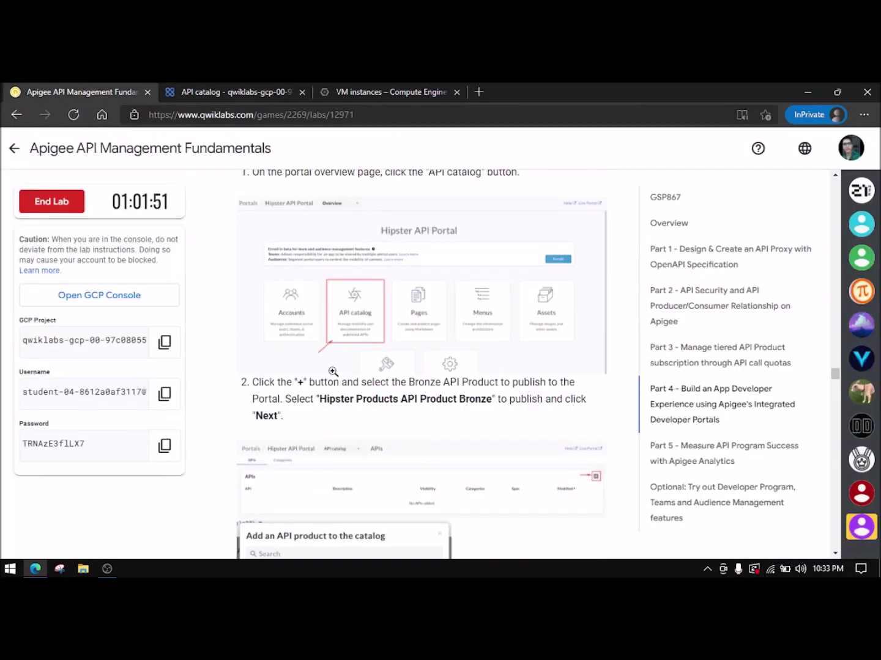
click(246, 90)
- Add Hipster Products API Product Bronze to the catalog and continue to its details
click(858, 259)
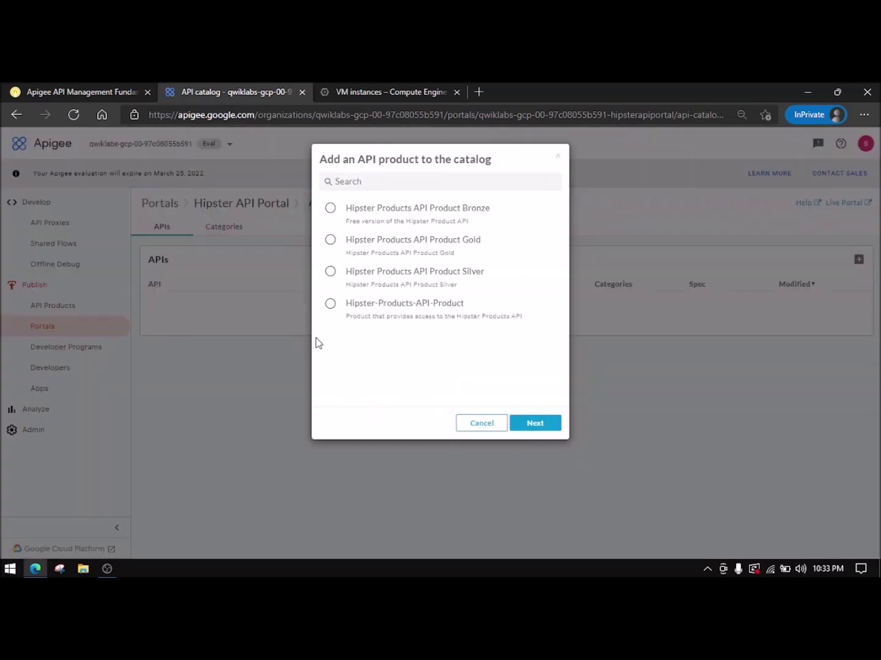
click(79, 91)
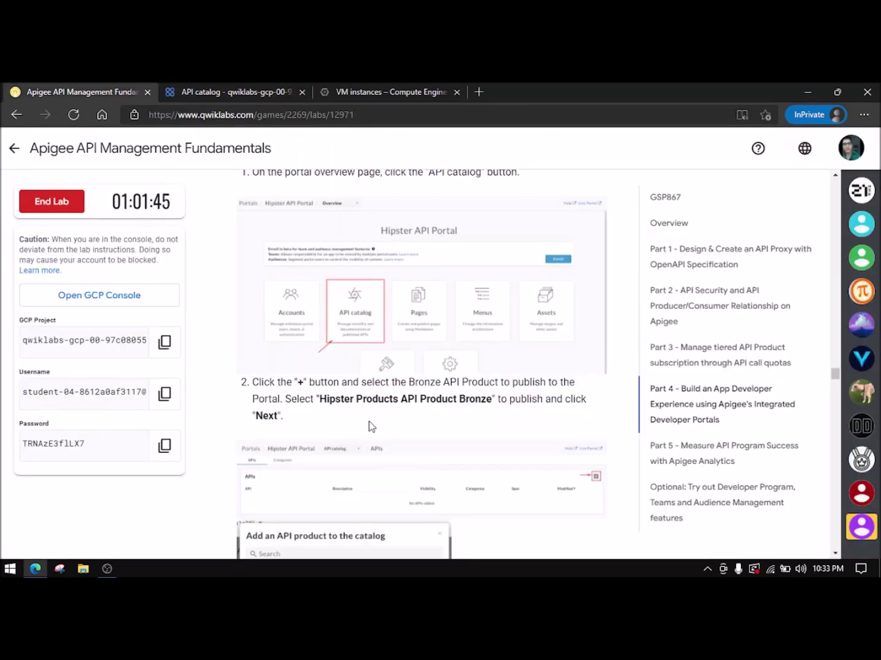
click(237, 87)
click(429, 220)
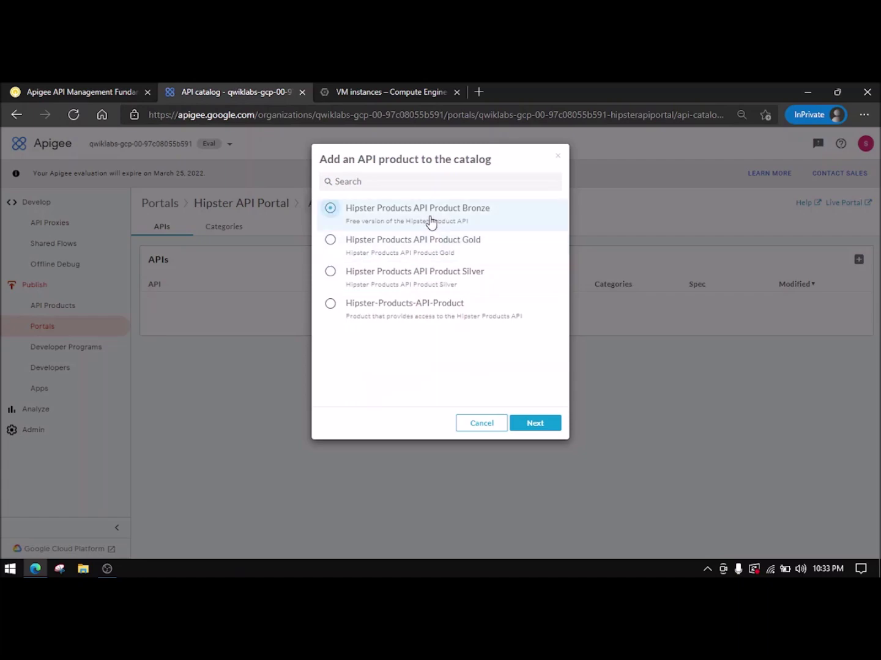
click(535, 421)
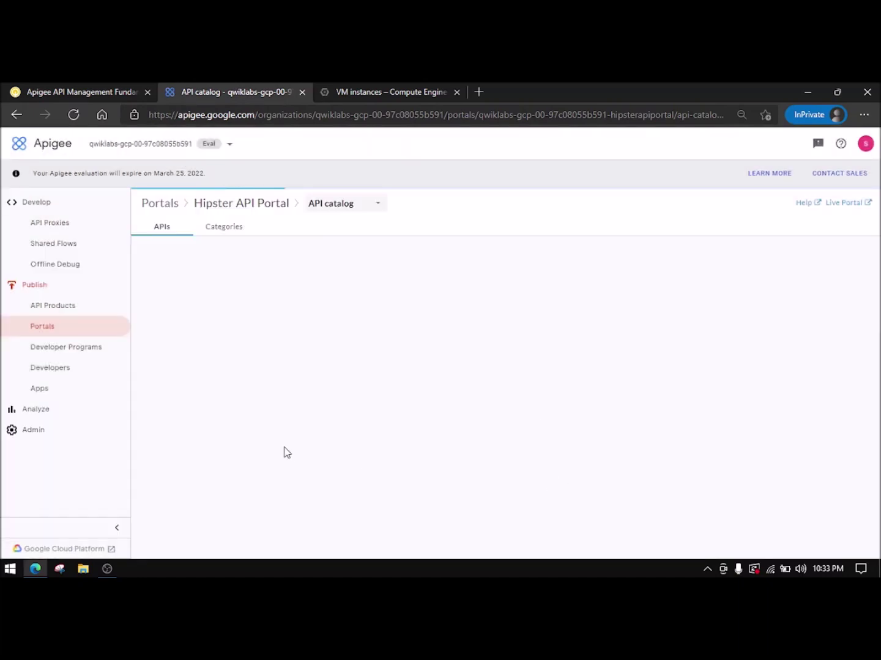
- Mark the Bronze catalog entry as Published and bring up the Source API spec choices
click(85, 90)
scroll(324, 334, down, 5)
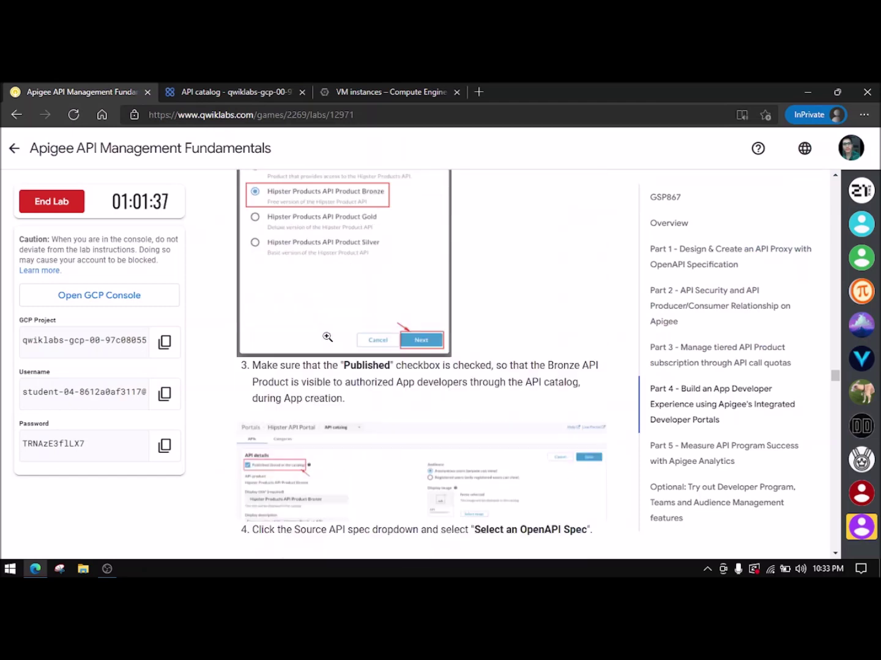
click(231, 86)
click(154, 280)
click(85, 91)
scroll(294, 358, down, 2)
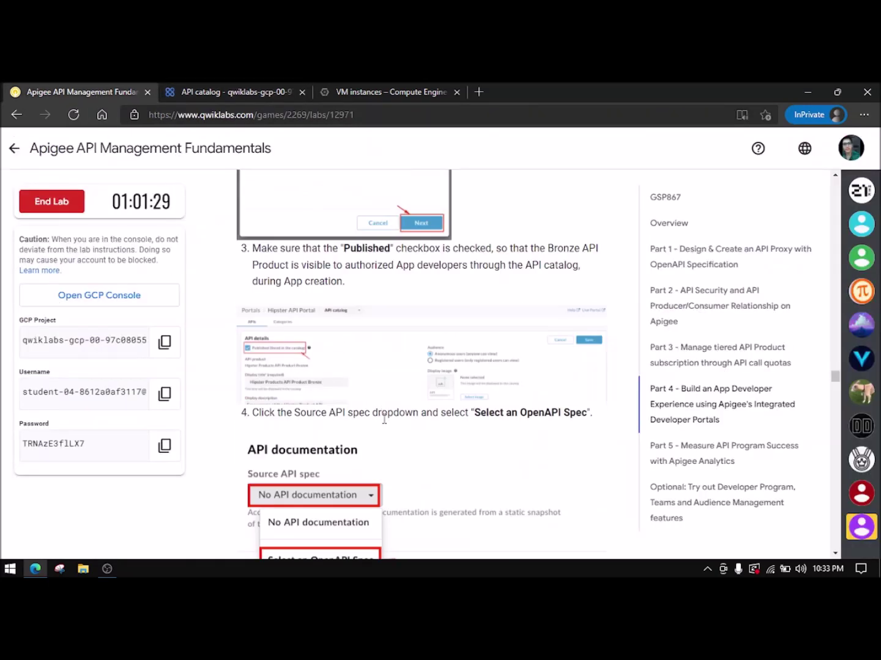
scroll(390, 437, down, 2)
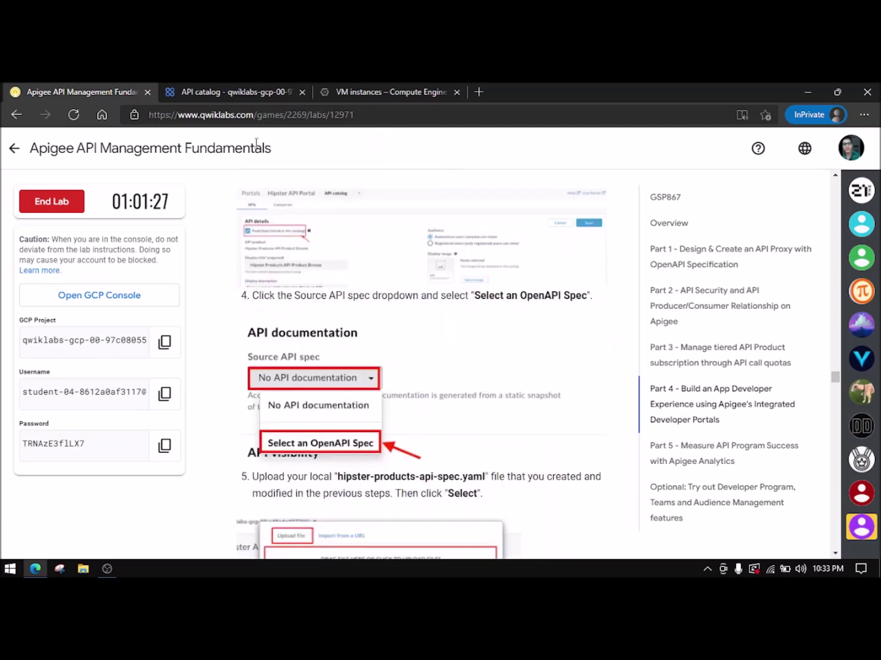
click(192, 84)
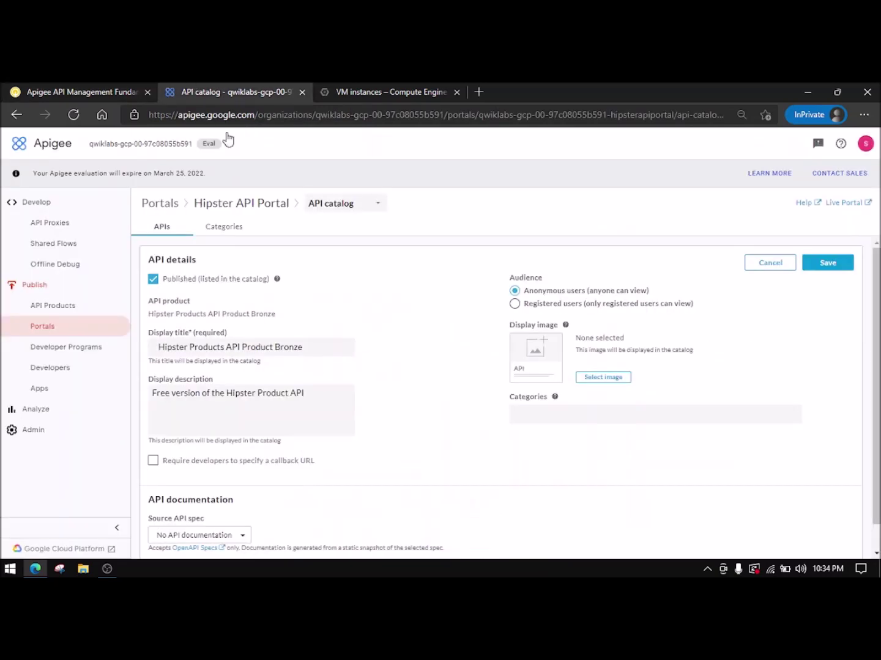
scroll(251, 417, down, 1)
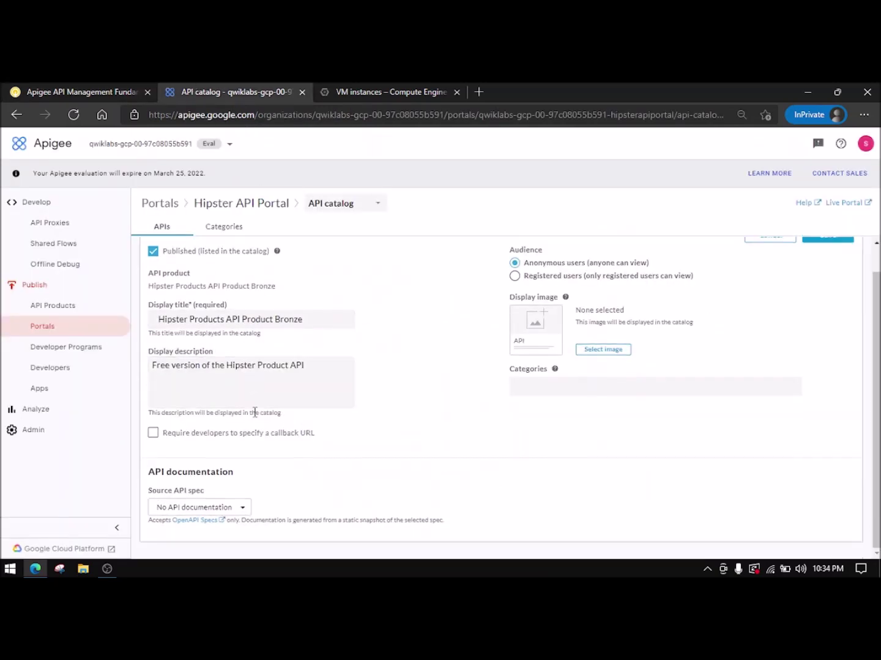
click(218, 507)
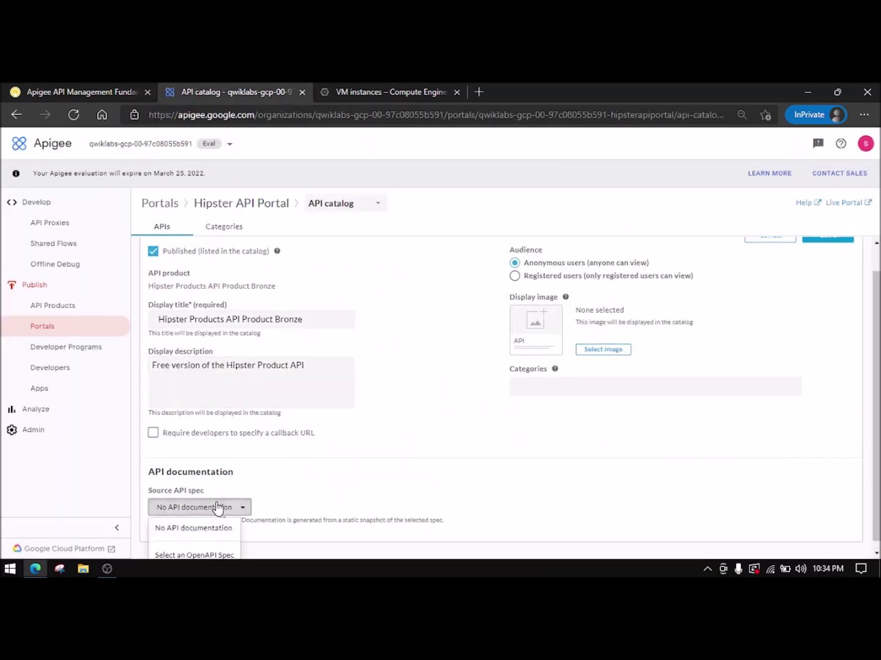
- Upload hipster-products-API-spec.yaml and select it as the Bronze entry's source API spec
click(202, 552)
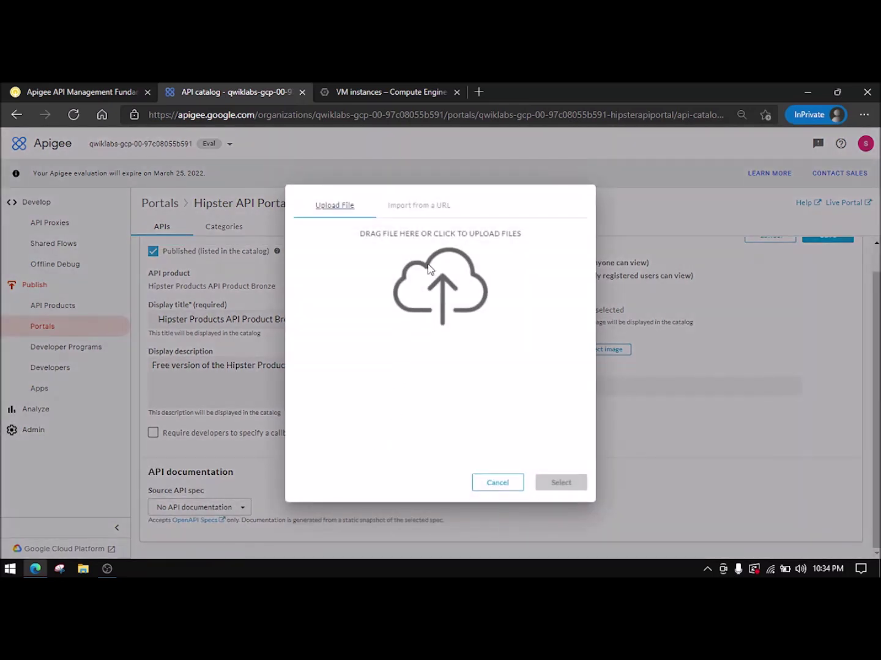
click(98, 89)
scroll(442, 377, down, 3)
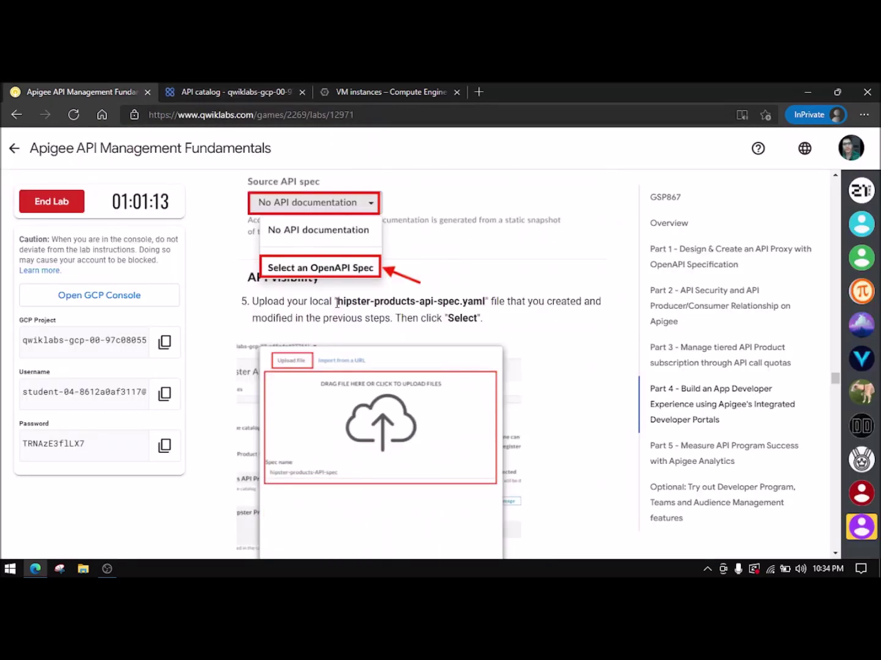
click(251, 85)
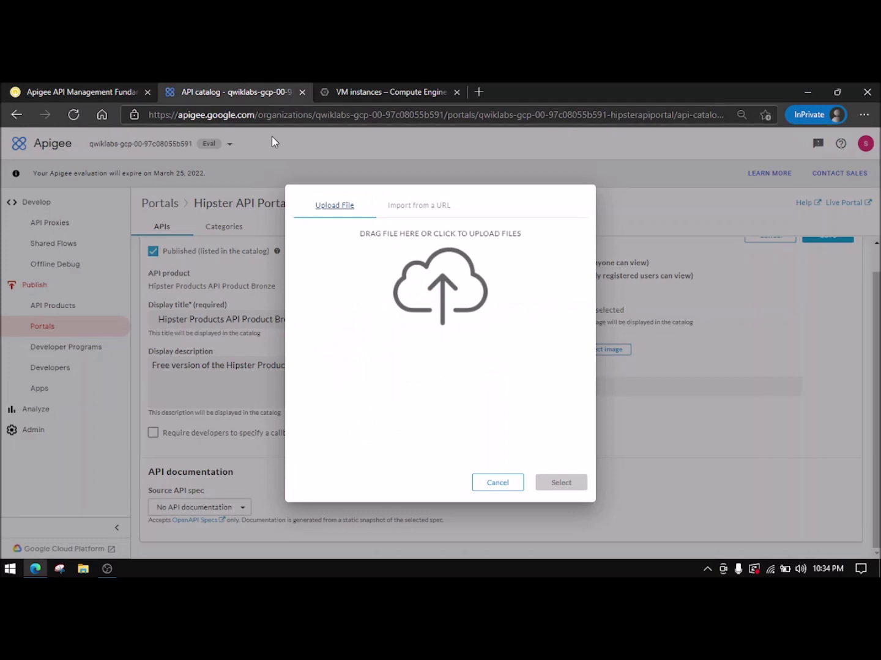
click(445, 284)
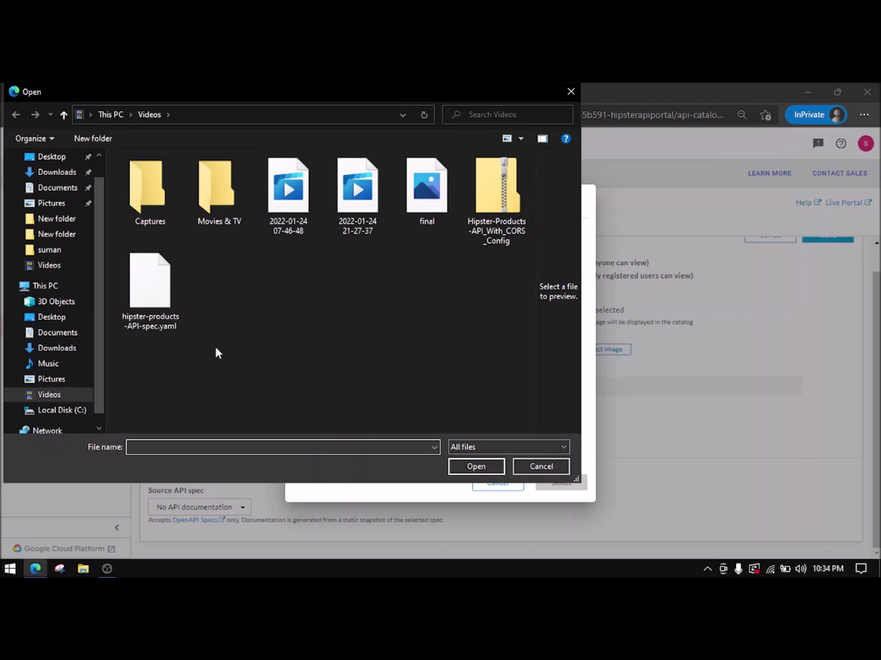
click(152, 295)
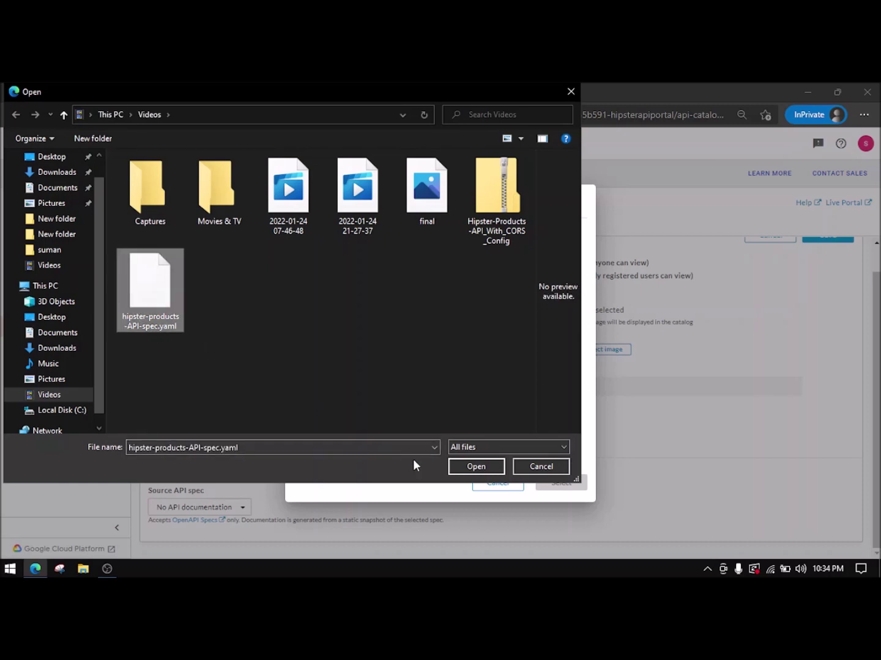
click(477, 466)
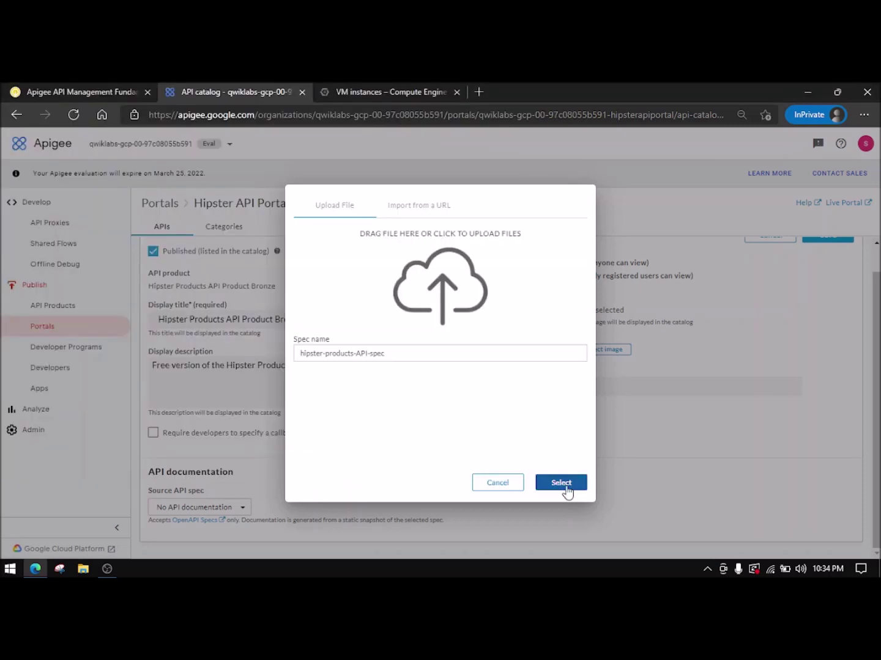
click(85, 92)
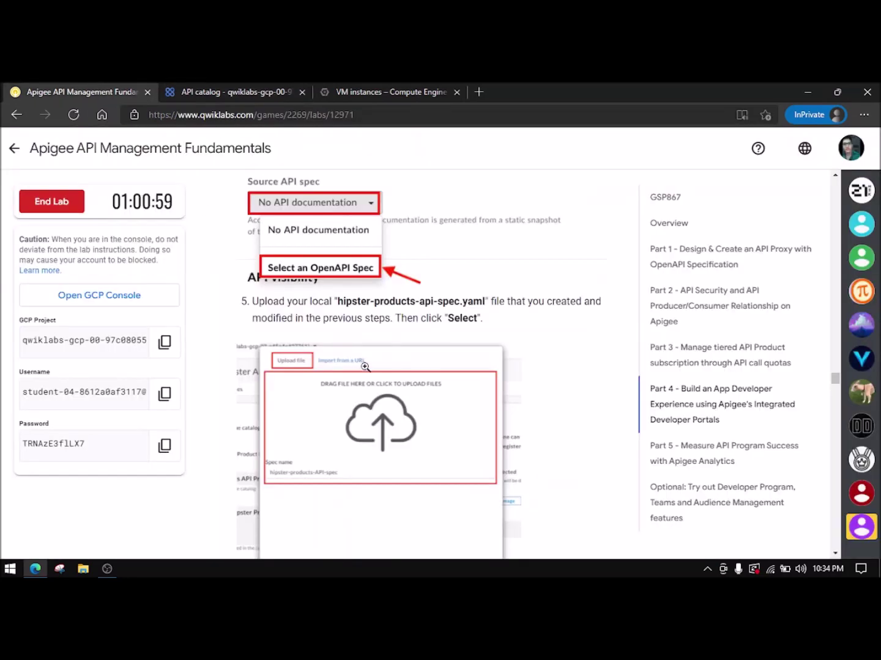
scroll(366, 366, down, 5)
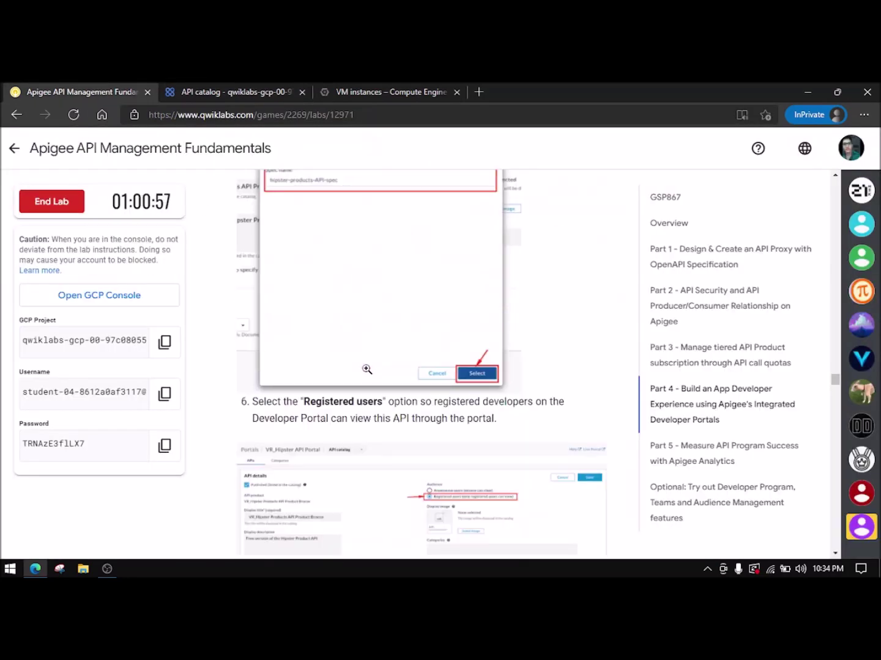
click(223, 92)
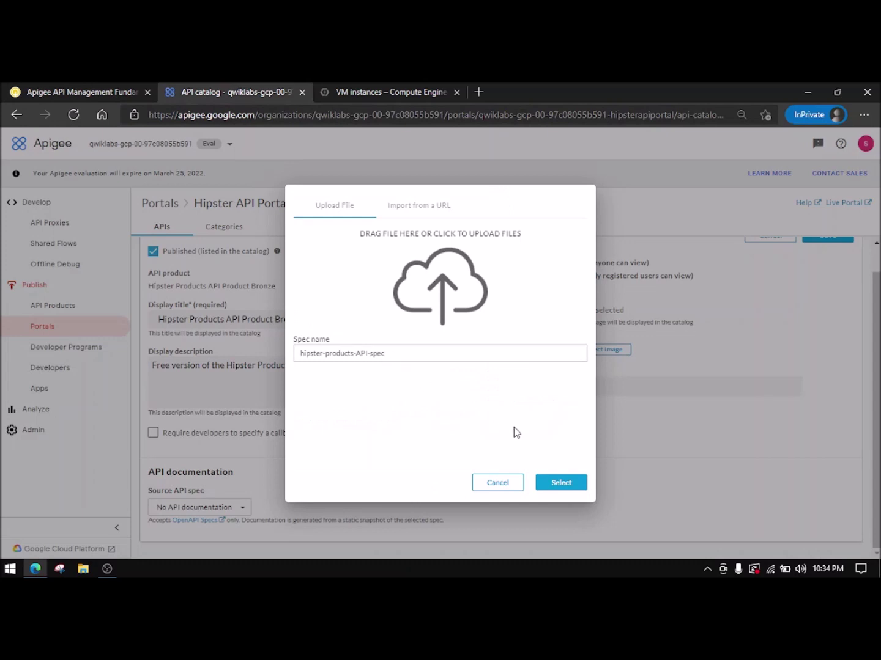
click(566, 483)
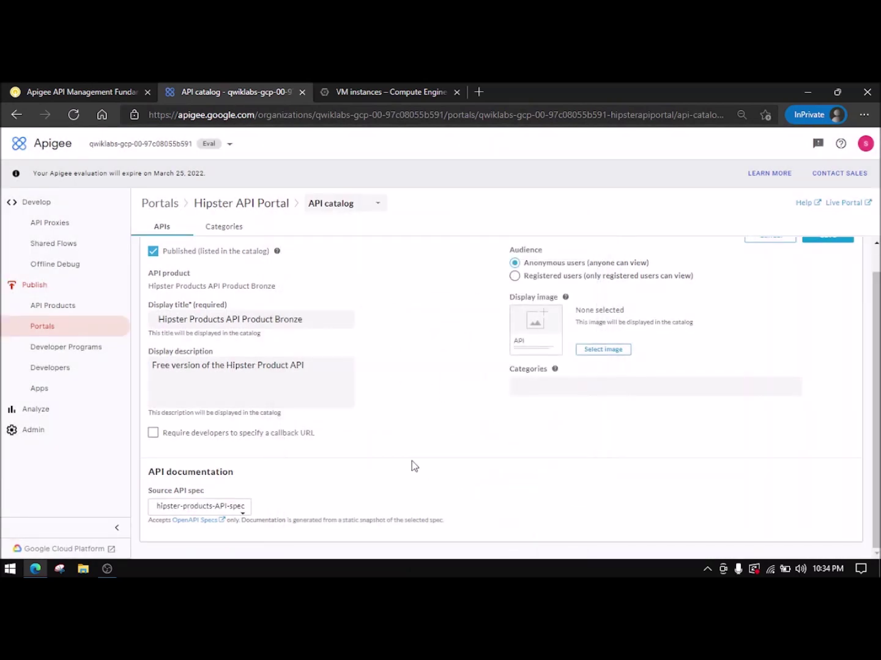
- Restrict the Bronze listing to registered users and copy the lab's product image URL
click(64, 90)
click(235, 91)
click(538, 278)
click(82, 91)
scroll(376, 374, down, 5)
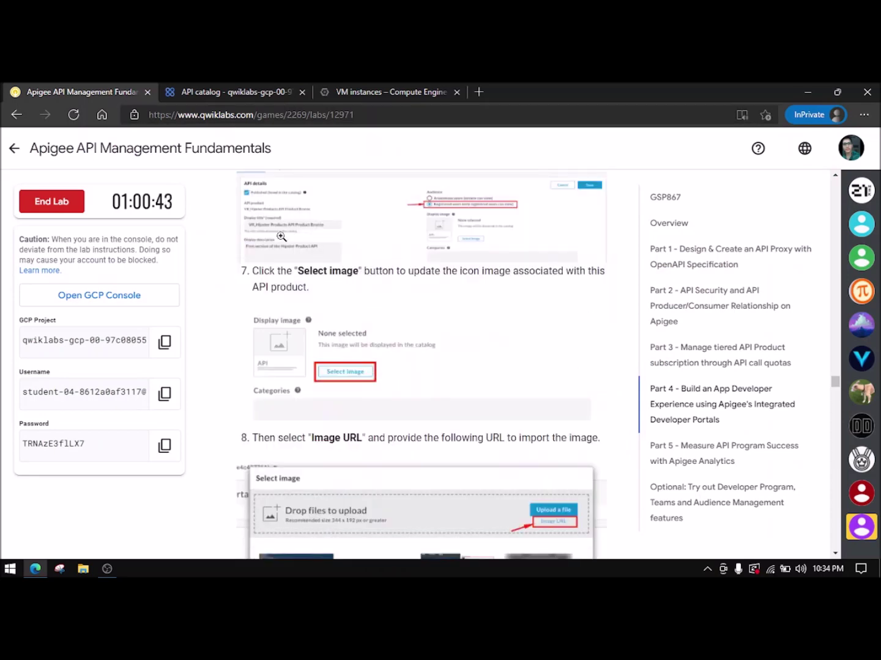
scroll(367, 439, down, 4)
scroll(367, 439, down, 5)
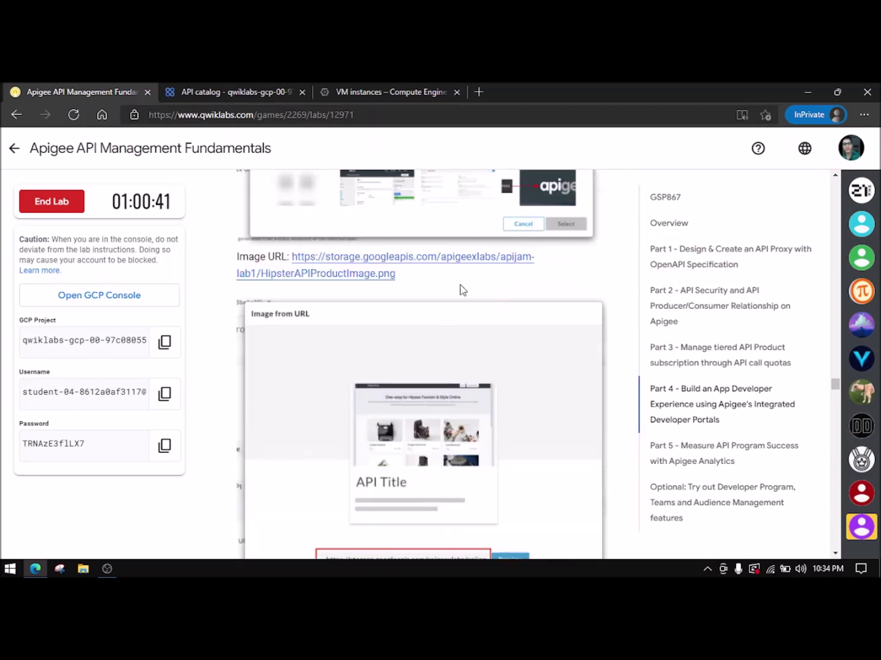
right_click(384, 275)
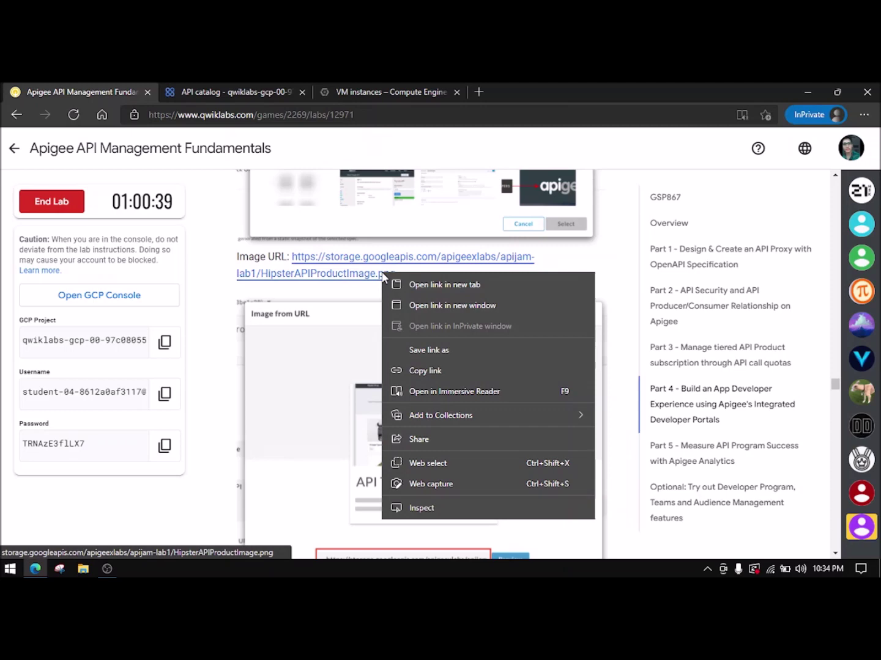
click(425, 370)
- Set HipsterAPIProductImage.png from the copied image URL as the API's display image
click(273, 84)
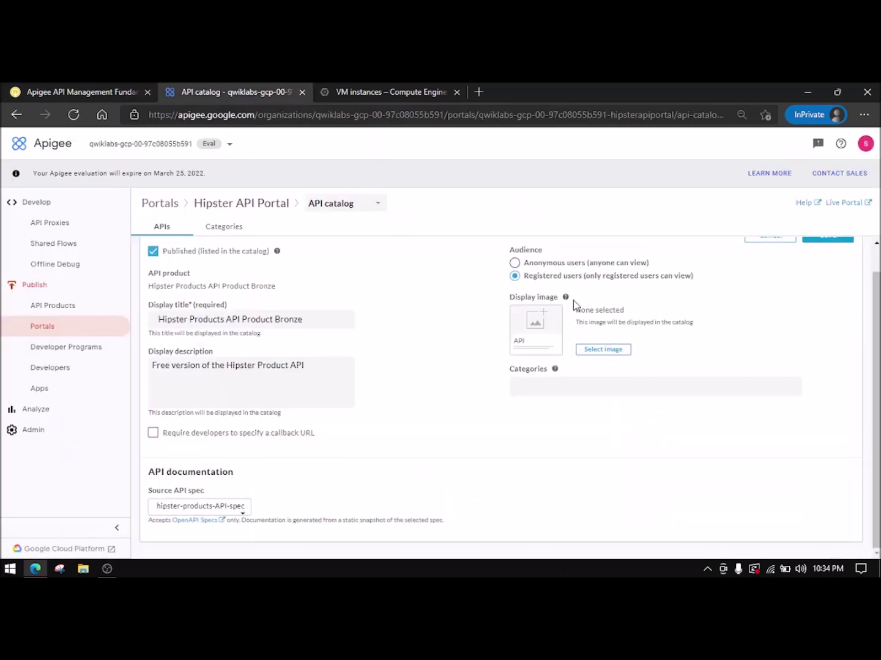
click(602, 349)
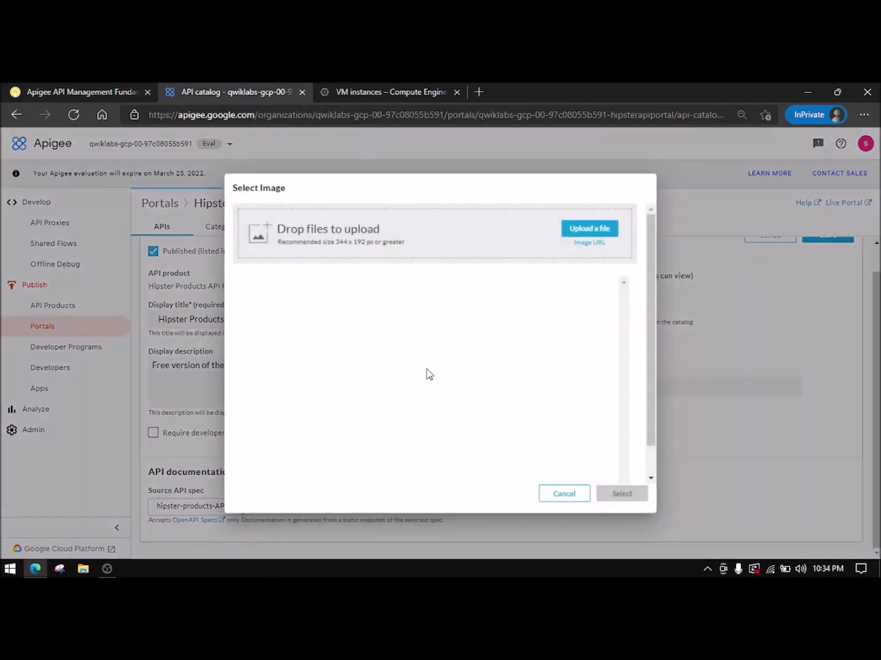
click(587, 244)
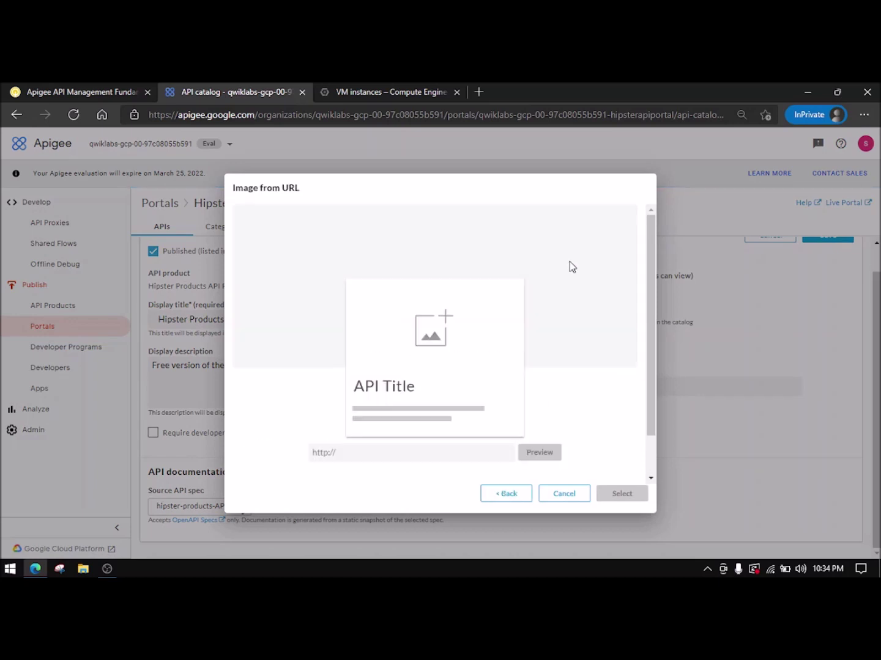
right_click(416, 449)
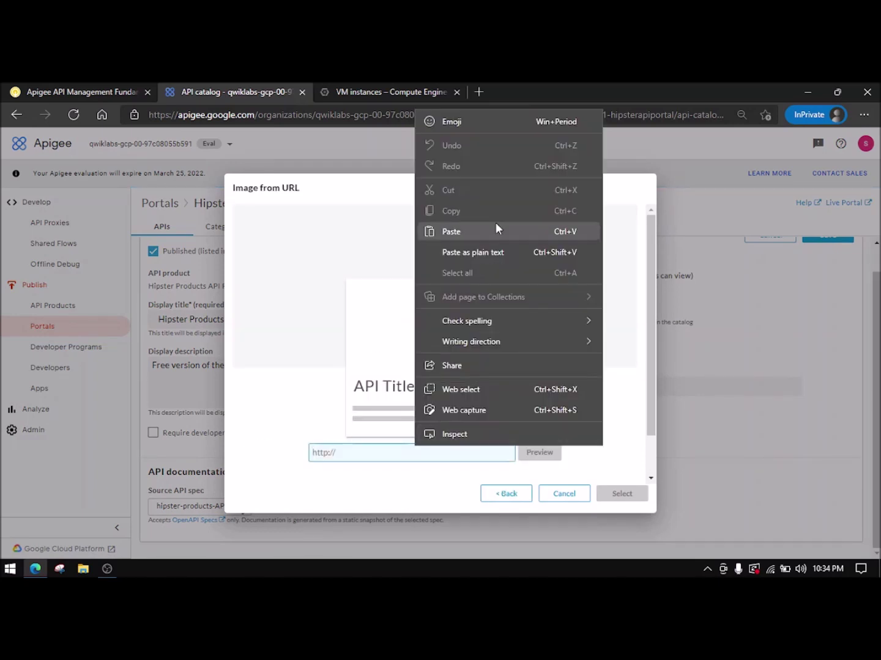
click(495, 223)
click(553, 446)
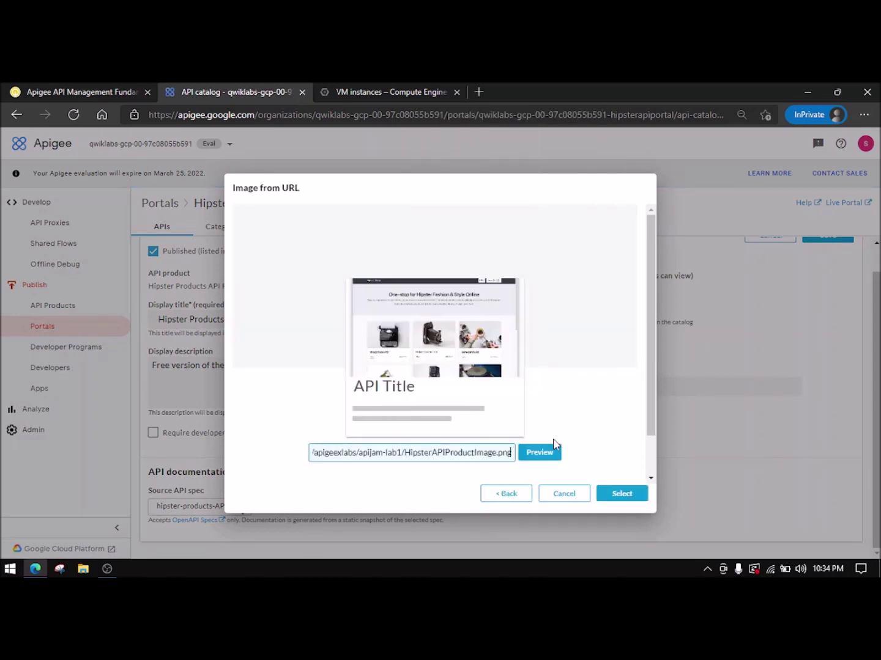
click(619, 492)
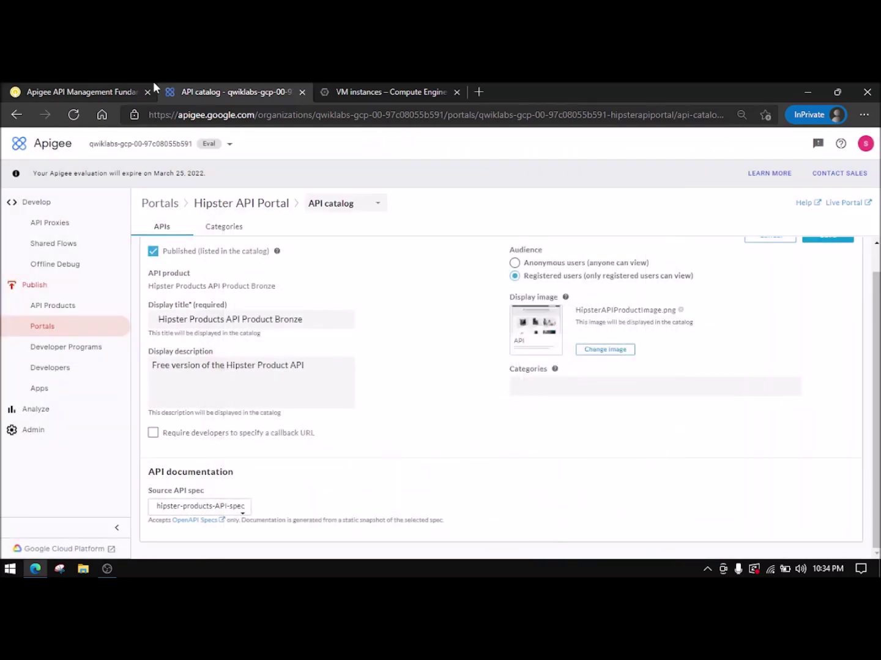
- Save the Hipster Products API Product Bronze catalog entry
click(153, 85)
scroll(327, 385, down, 6)
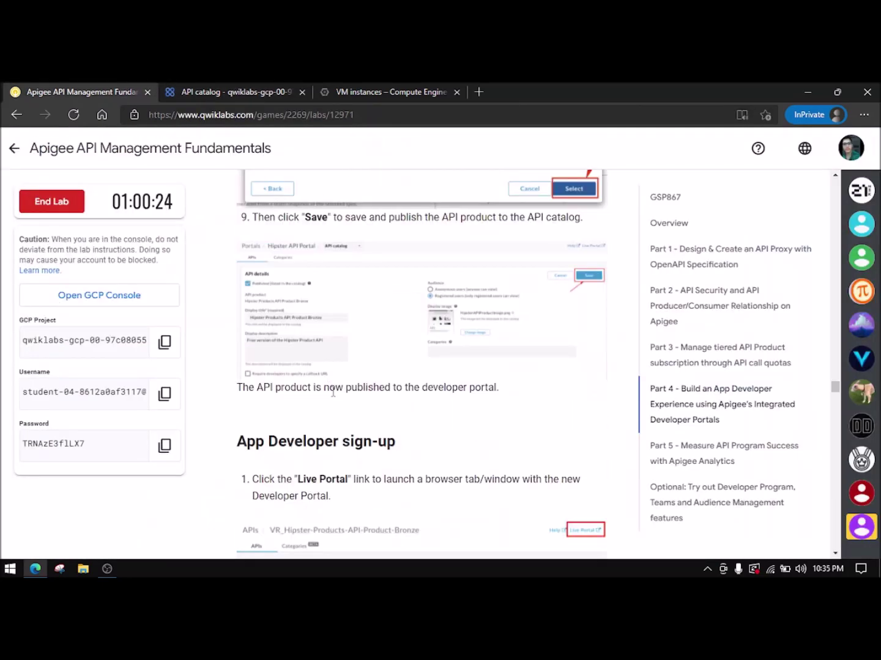
key(ctrl+Tab)
scroll(446, 281, up, 1)
click(814, 274)
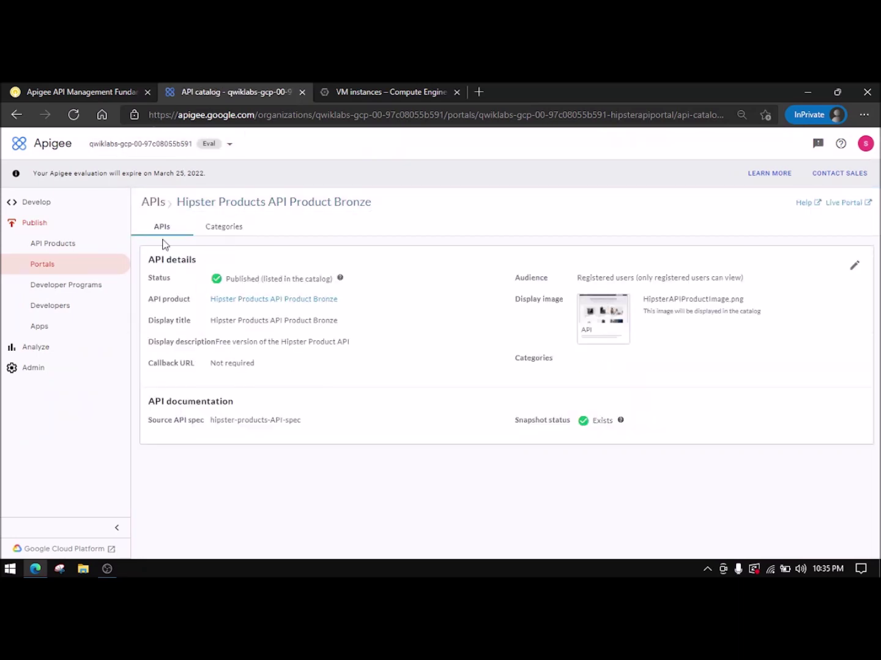
- Open the live Hipster API Portal and move its tab right after the lab tab
click(56, 85)
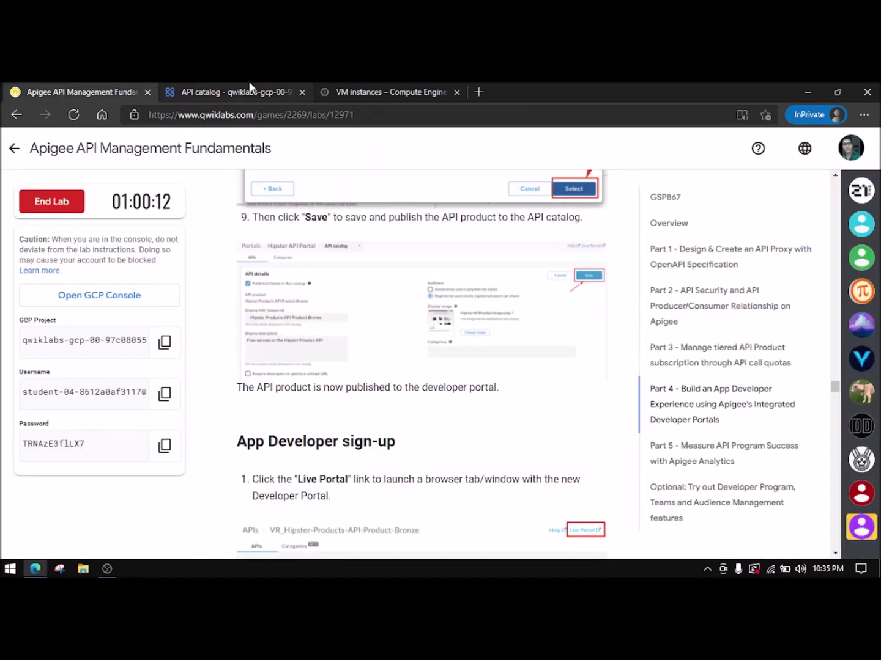
click(253, 92)
click(847, 203)
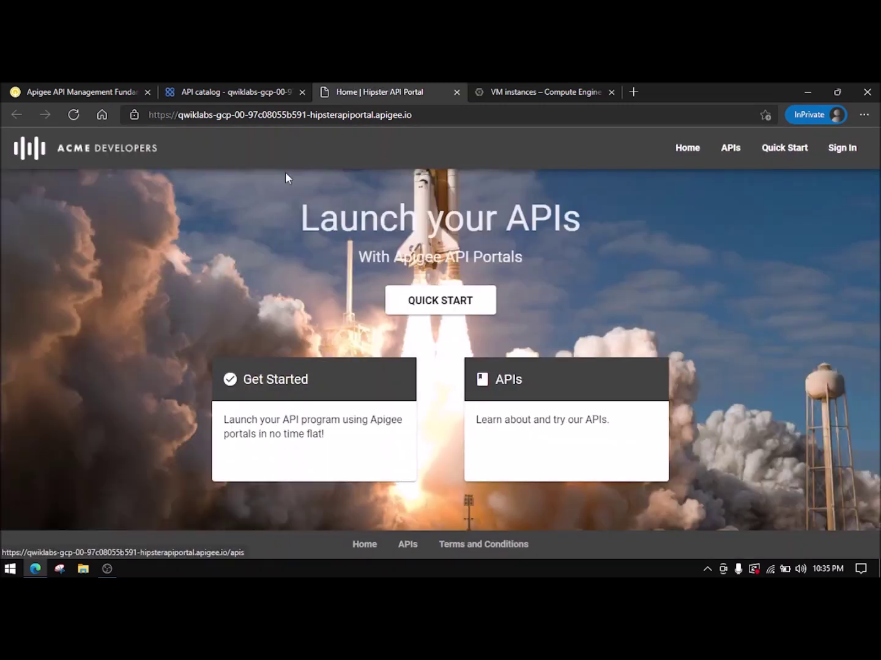
click(122, 91)
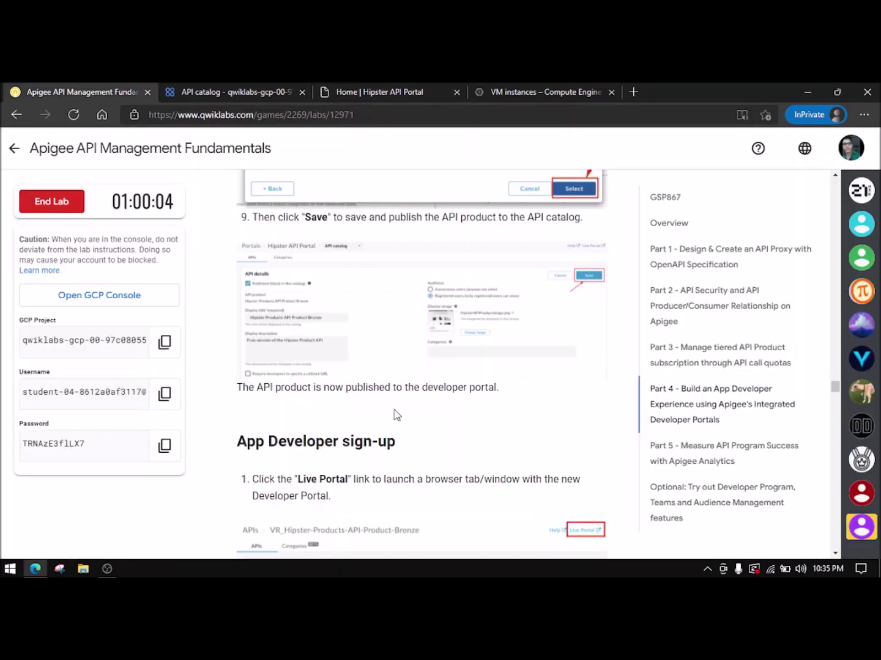
drag(376, 92, 160, 81)
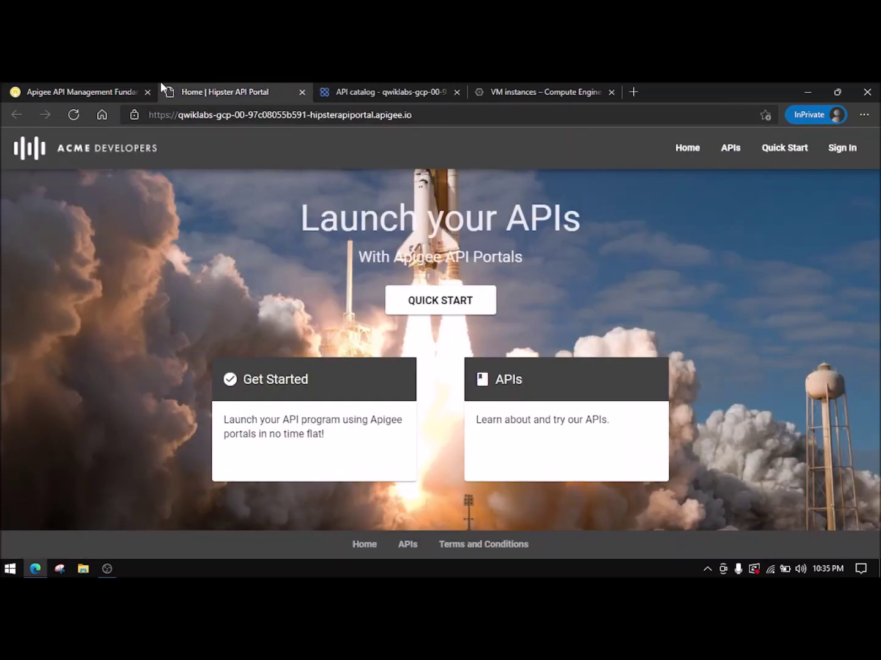
click(92, 92)
scroll(366, 422, down, 1)
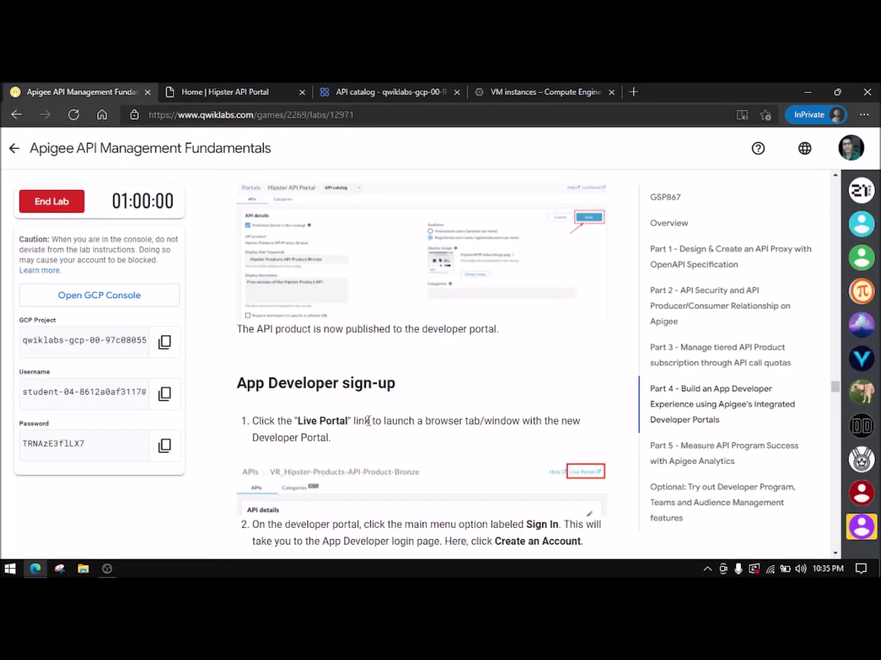
scroll(368, 422, down, 5)
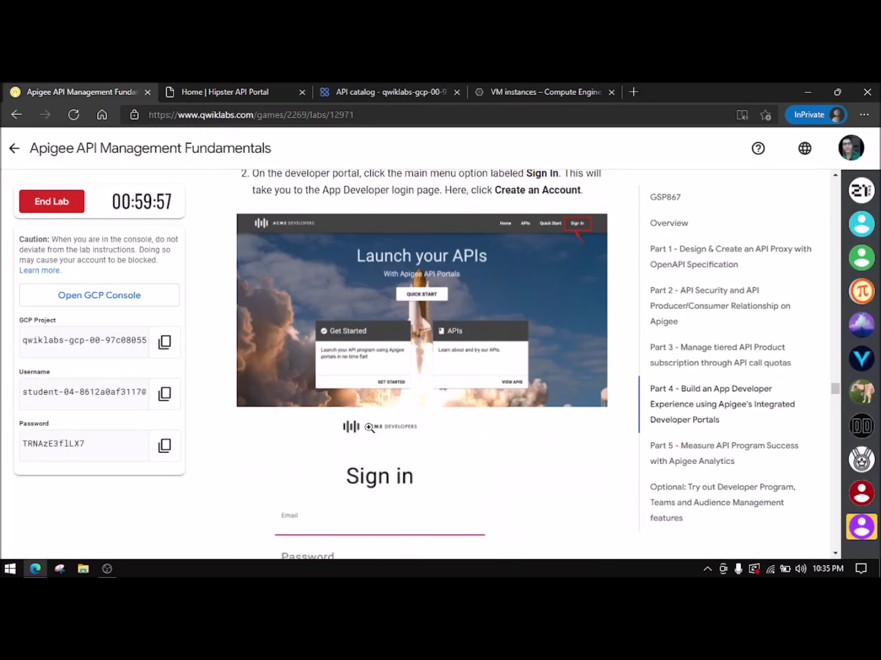
click(218, 91)
- Create a new developer account on the portal's sign-in page, agreeing to the terms
click(841, 147)
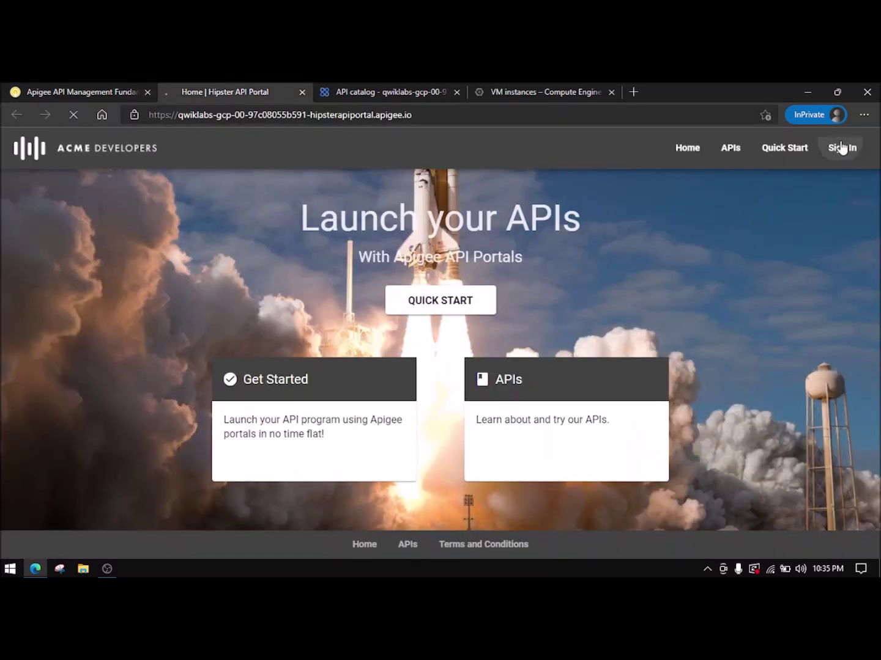
scroll(483, 411, down, 6)
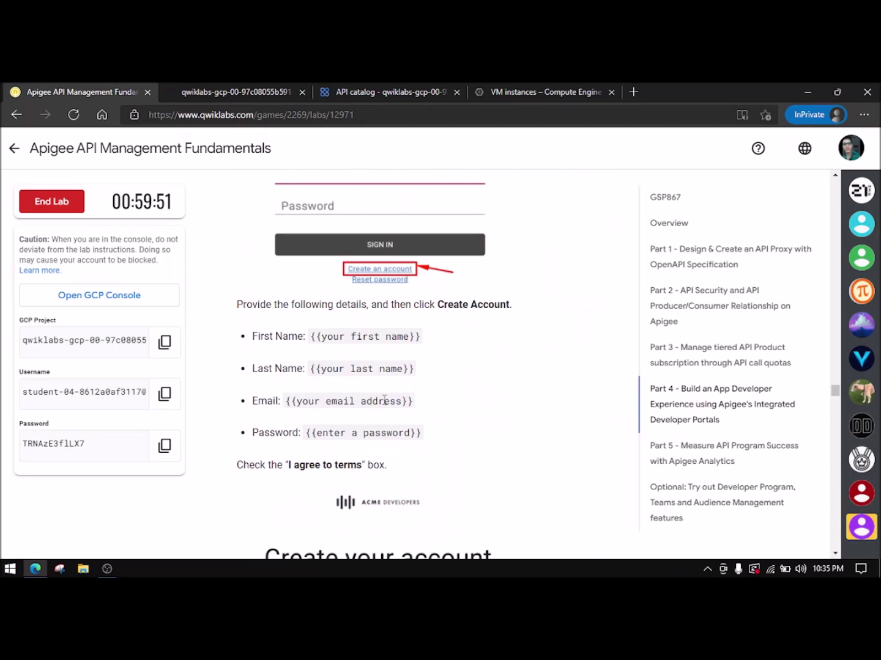
click(215, 91)
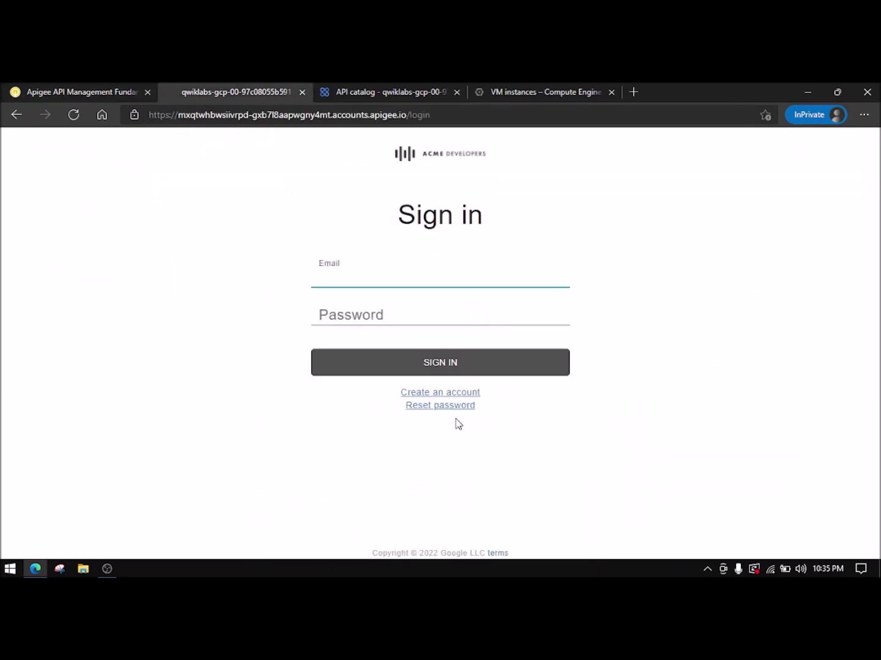
click(112, 93)
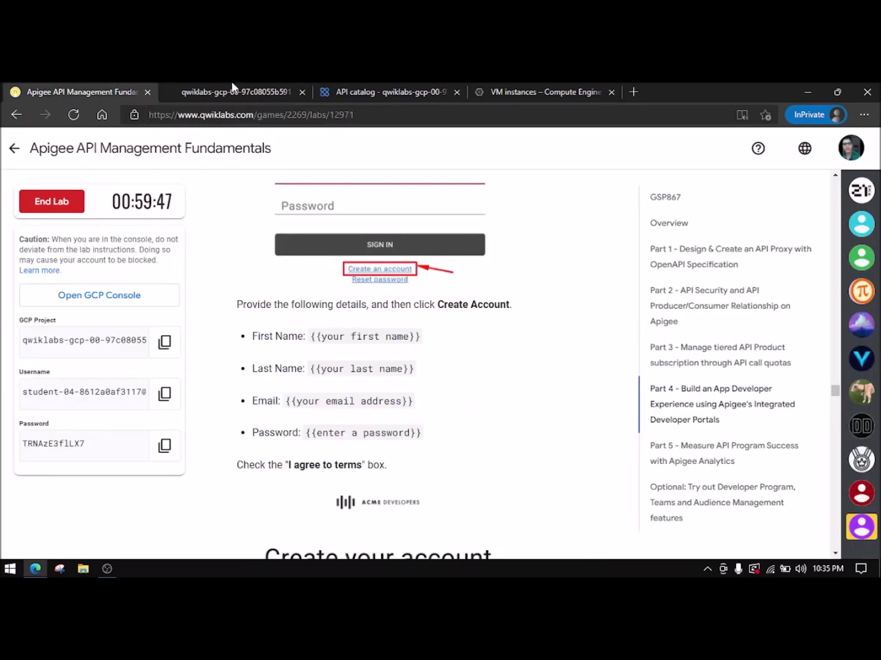
click(242, 99)
click(449, 396)
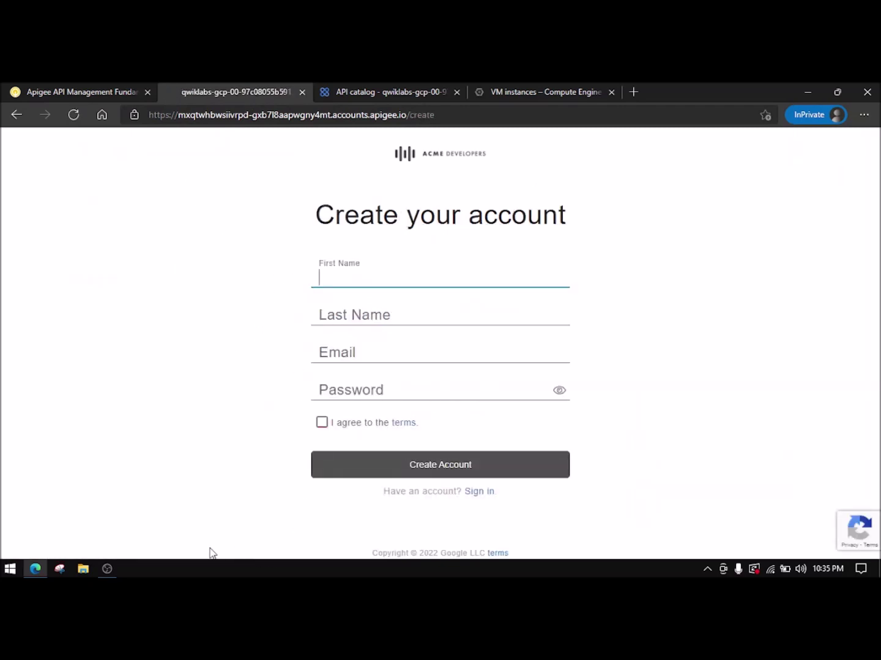
click(107, 569)
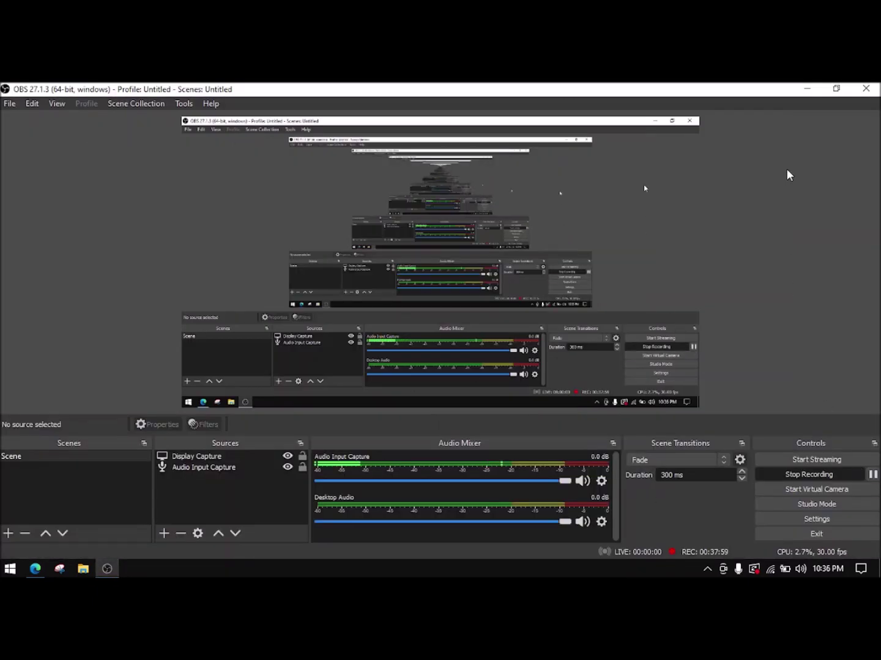
click(807, 88)
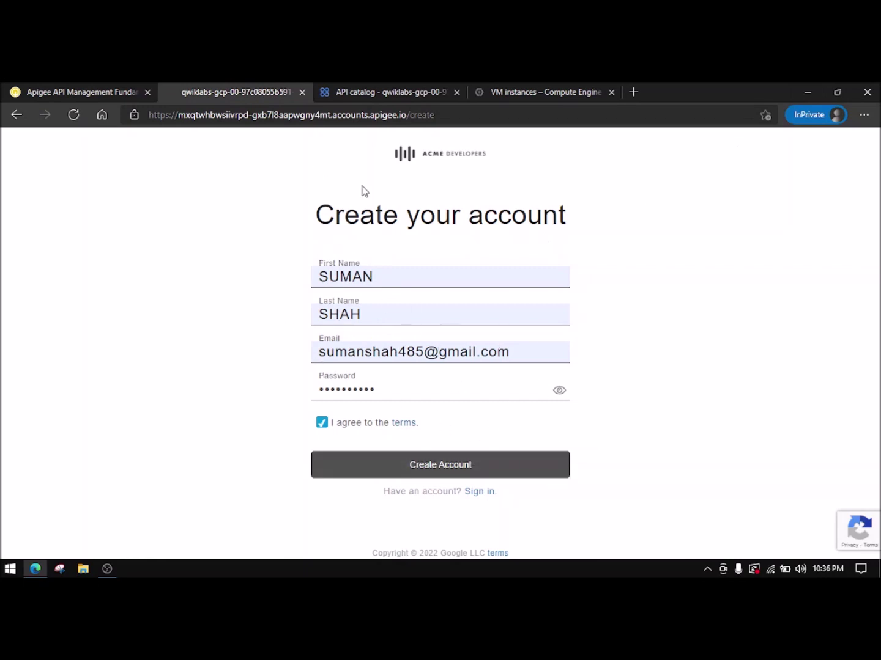
click(98, 92)
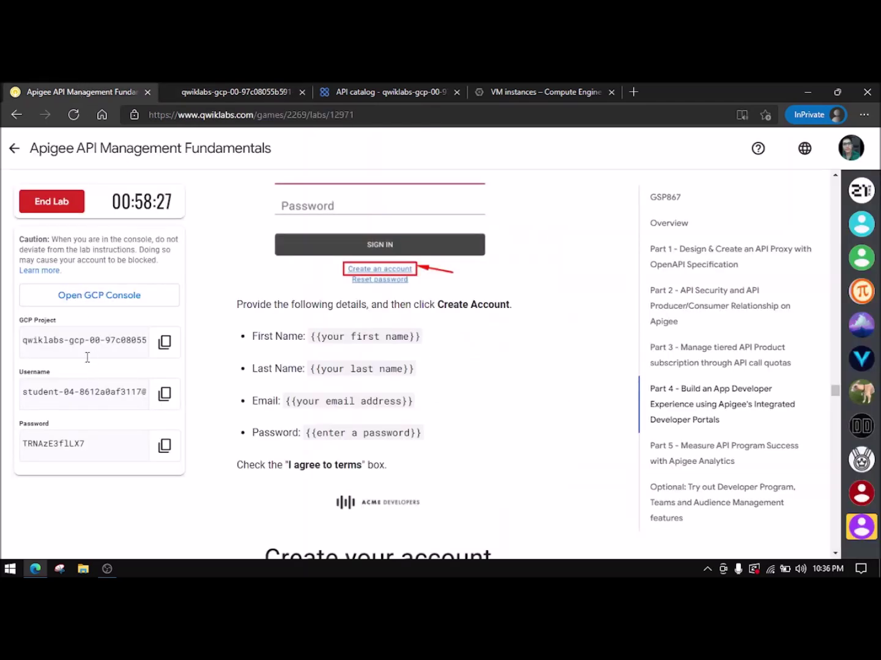
click(272, 91)
click(452, 472)
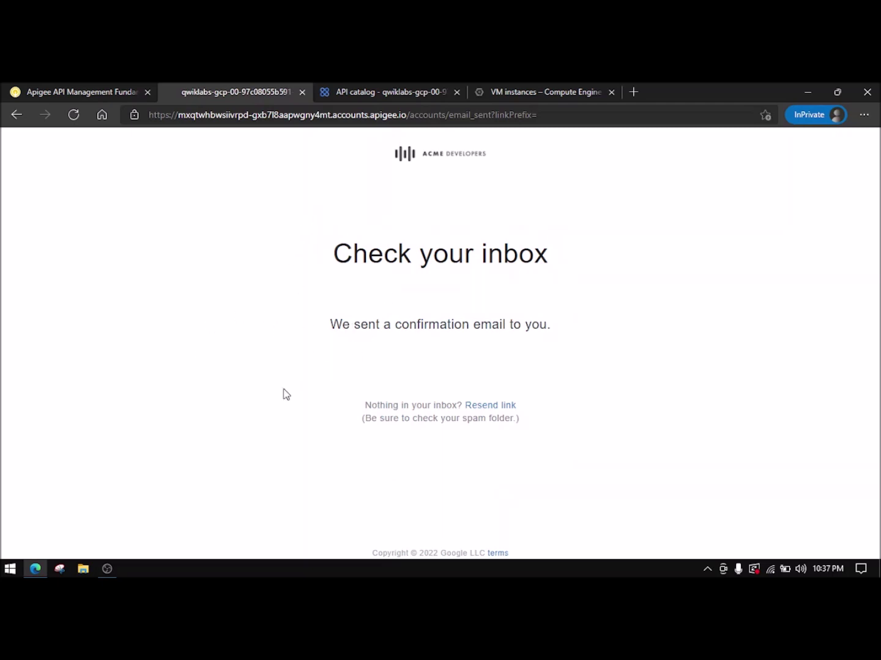
- Open a new Edge window with Gmail to find the confirmation email
click(42, 568)
right_click(42, 569)
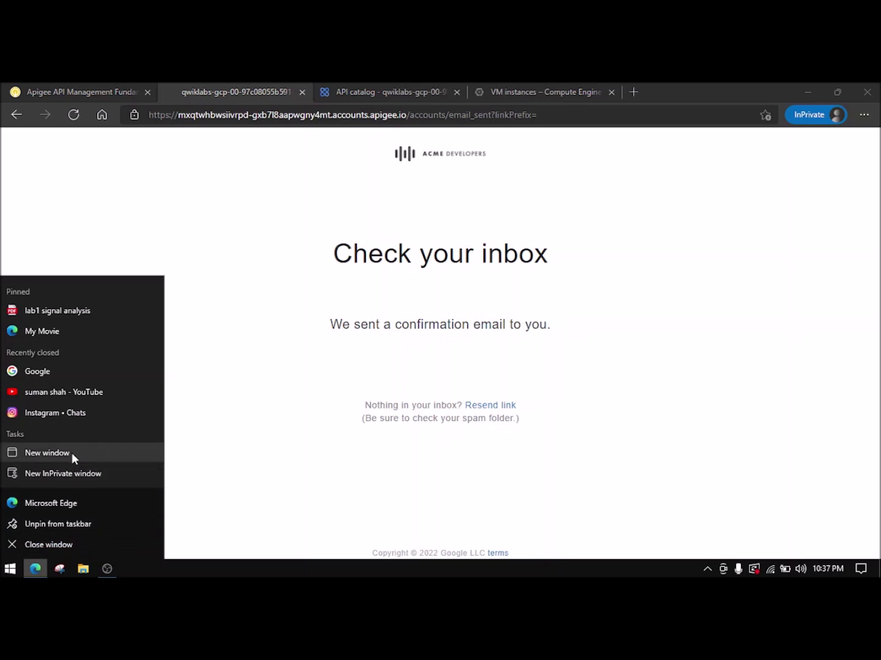
click(71, 452)
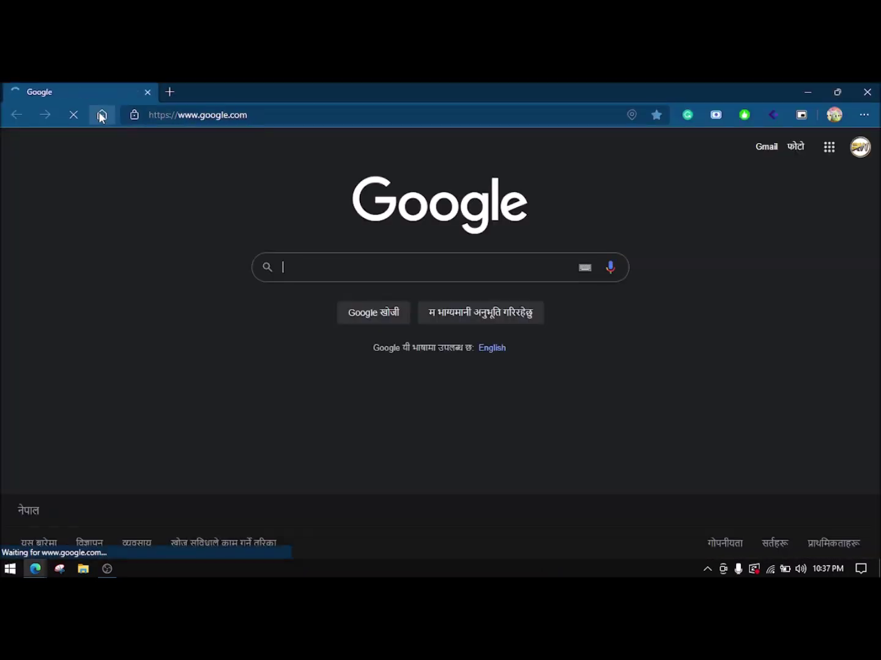
click(758, 150)
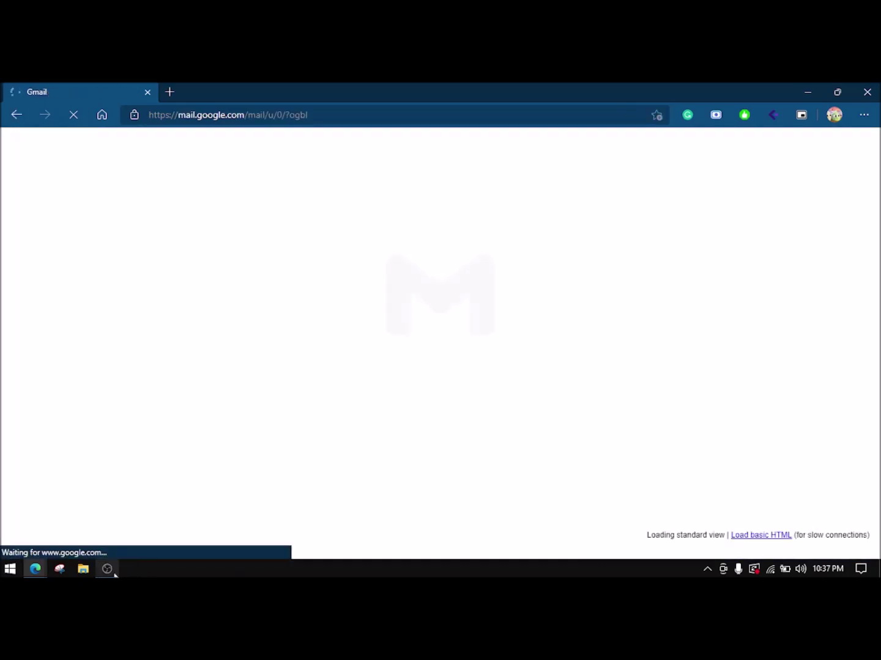
- Open the 'Verify your new account' email and follow its verification link
click(107, 569)
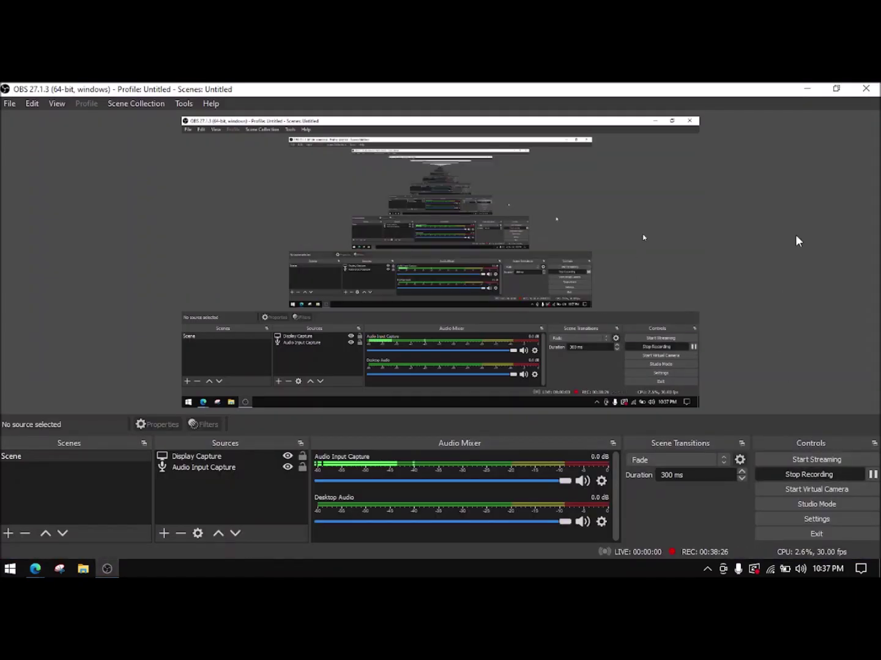
click(807, 89)
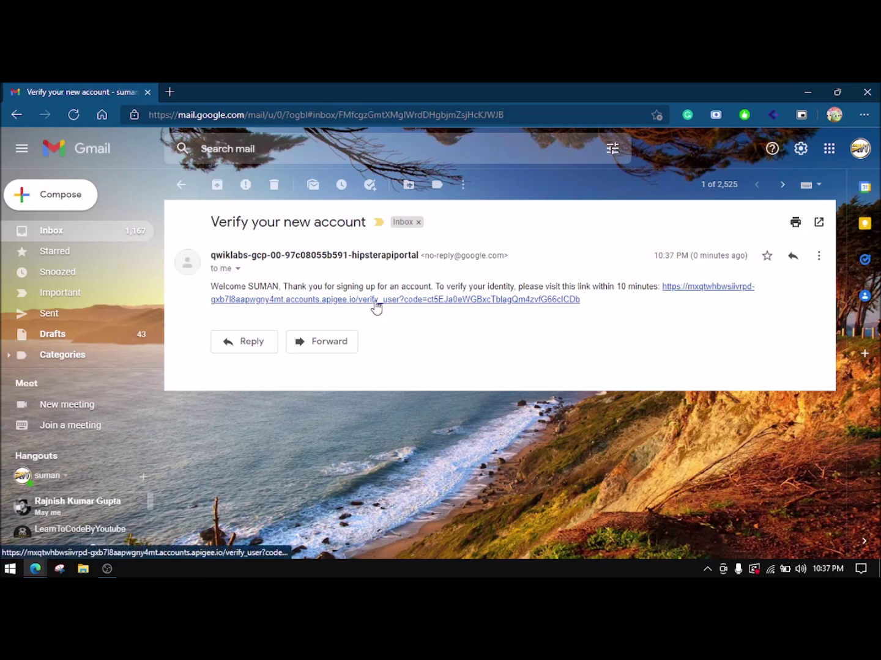
click(375, 301)
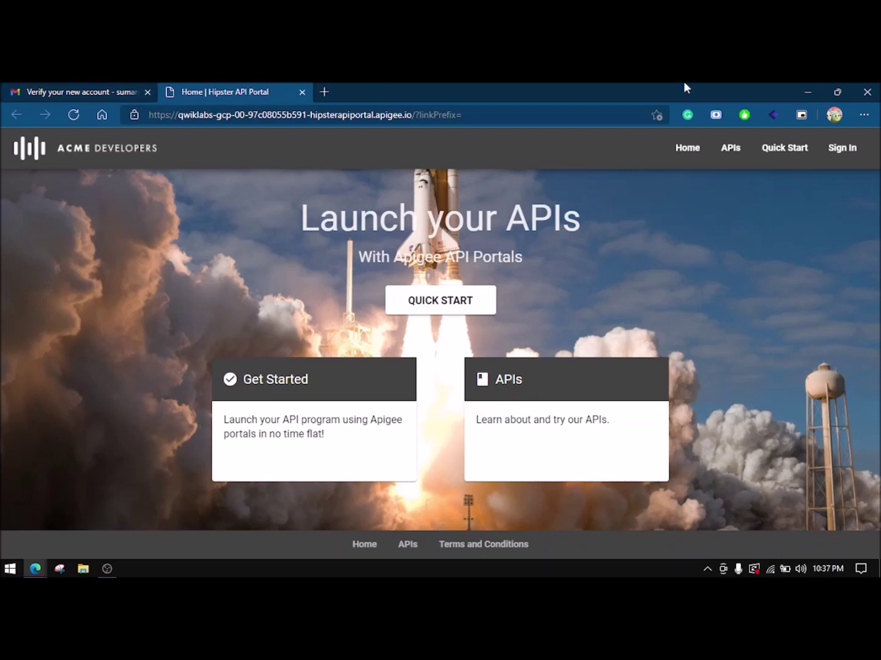
- Close the extra portal window and the 'Check your inbox' tab, then open the live developer portal
click(867, 92)
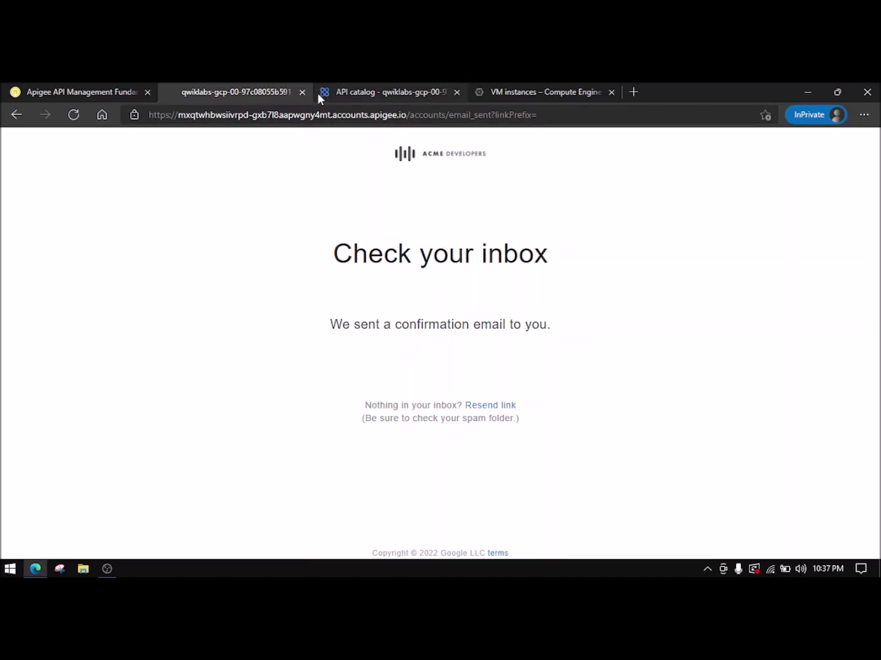
click(85, 90)
click(257, 91)
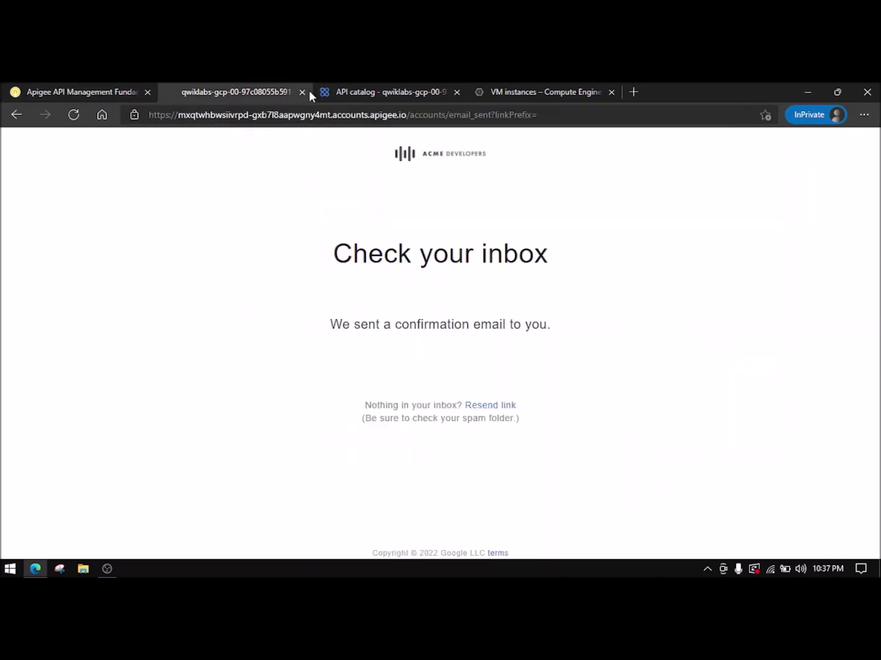
click(302, 91)
click(131, 85)
click(220, 85)
click(844, 203)
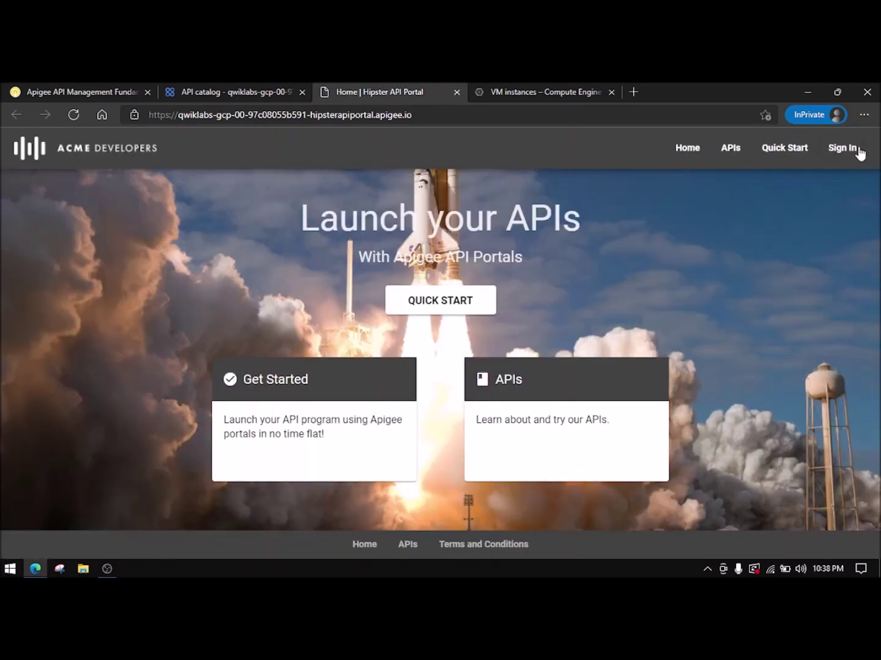
- Sign in to the portal with the new developer account's email and password
click(856, 148)
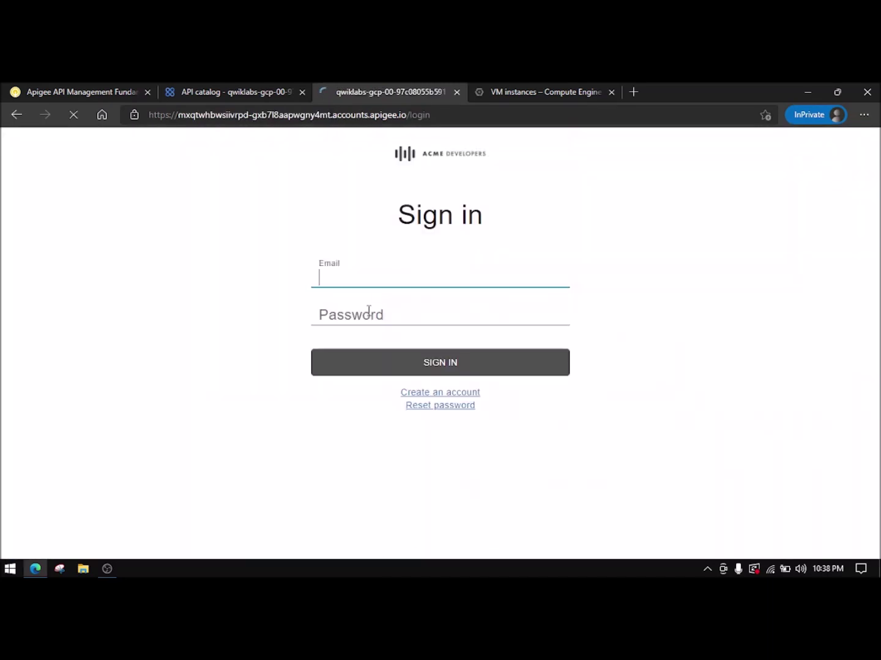
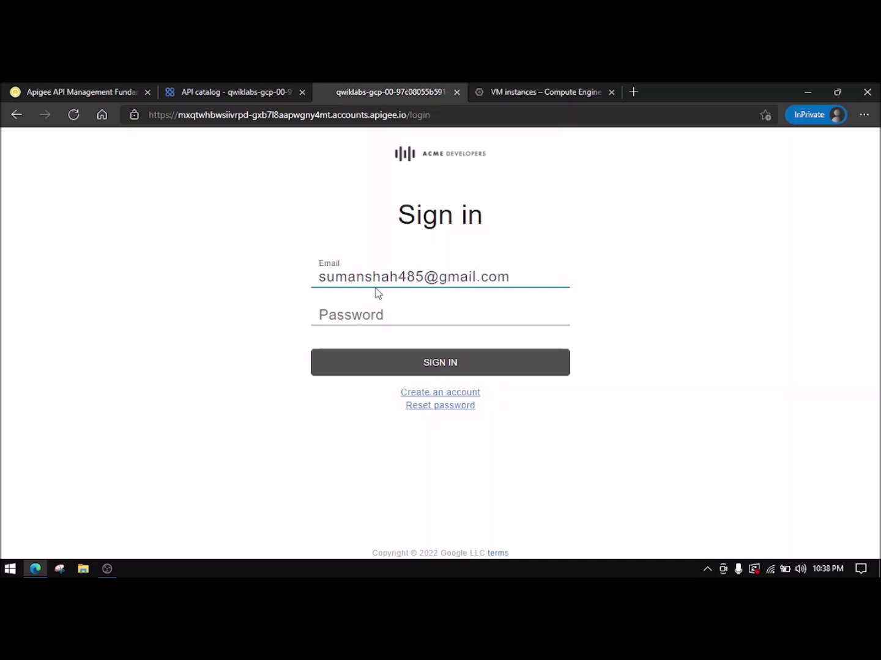
click(374, 319)
text(••)
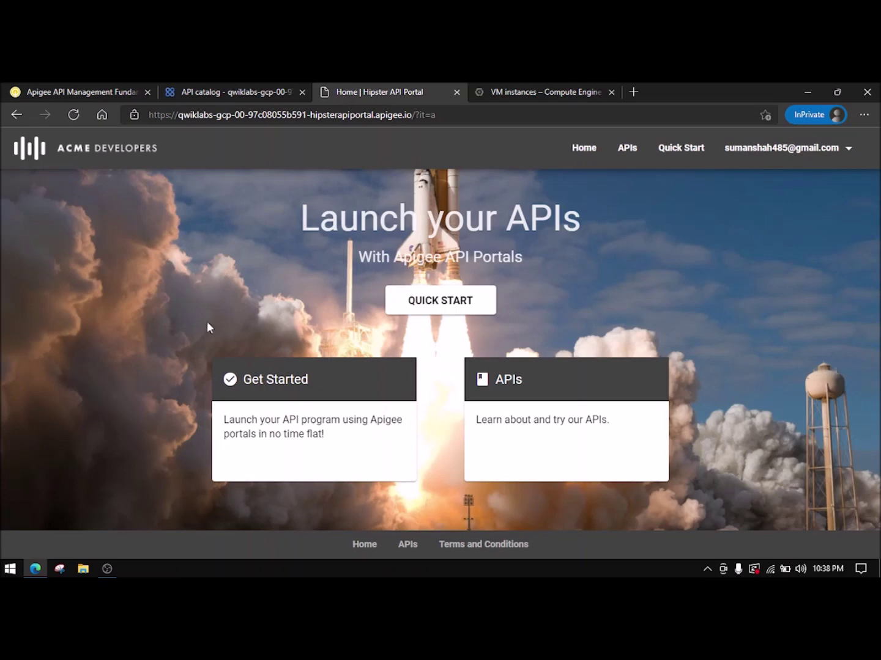
- Open the Hipster Products API Product Bronze documentation from the portal's API catalog
click(92, 91)
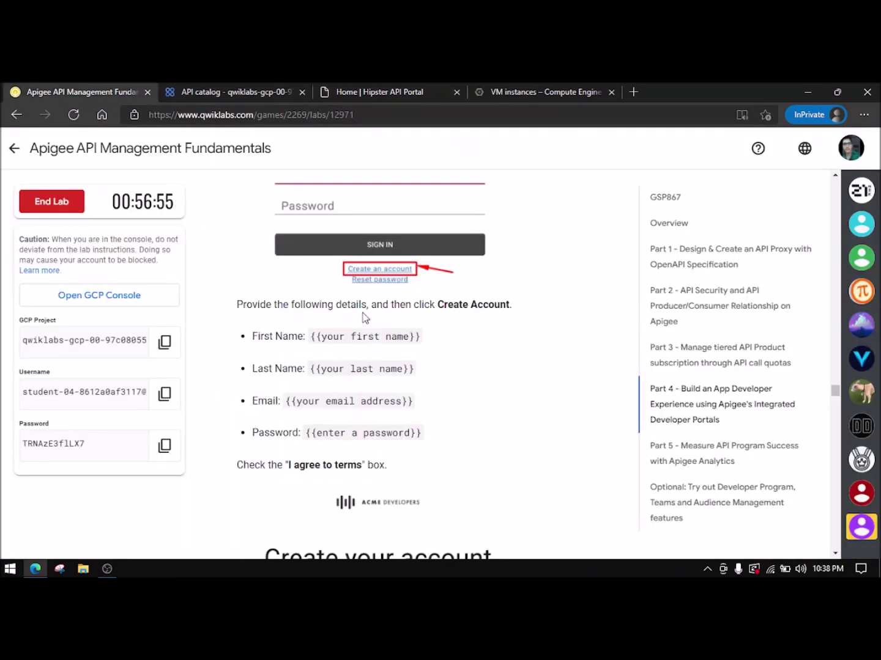
scroll(347, 350, down, 5)
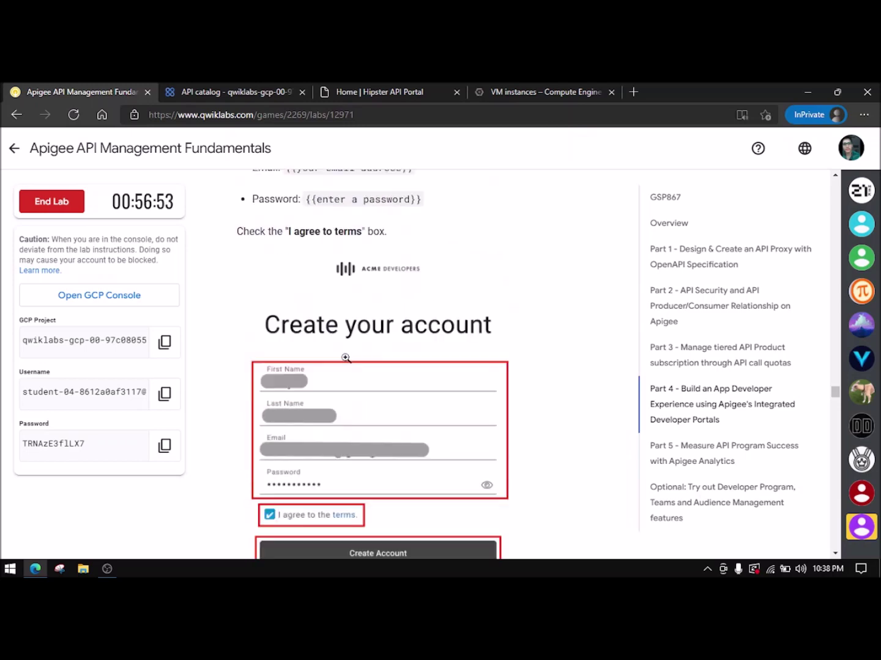
scroll(346, 358, down, 10)
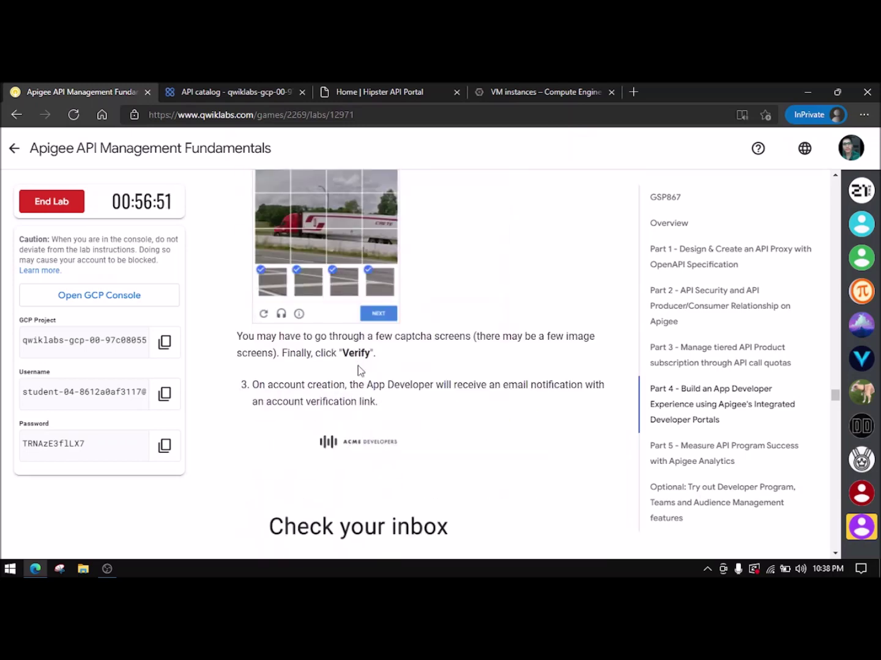
scroll(358, 370, down, 10)
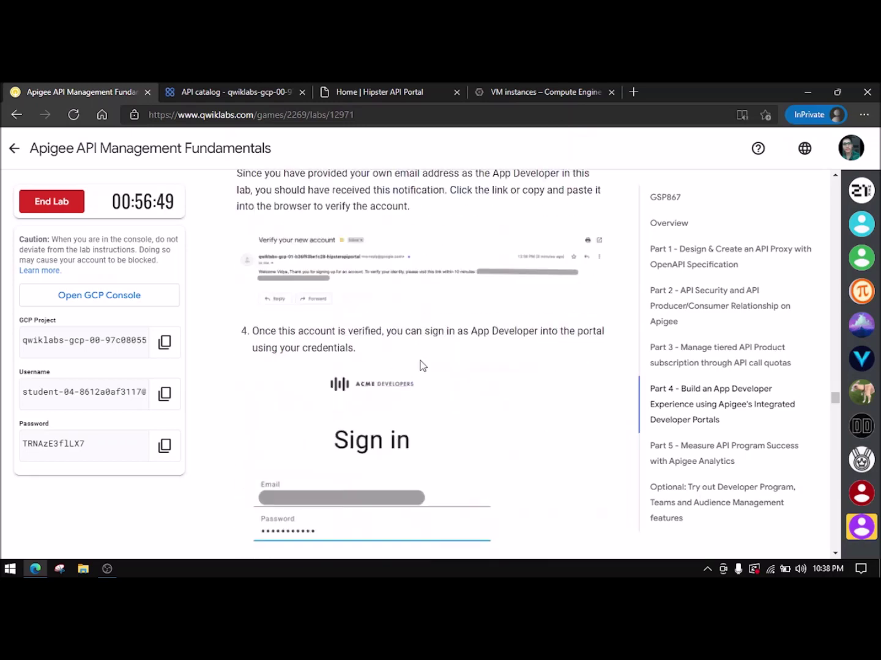
scroll(400, 357, down, 4)
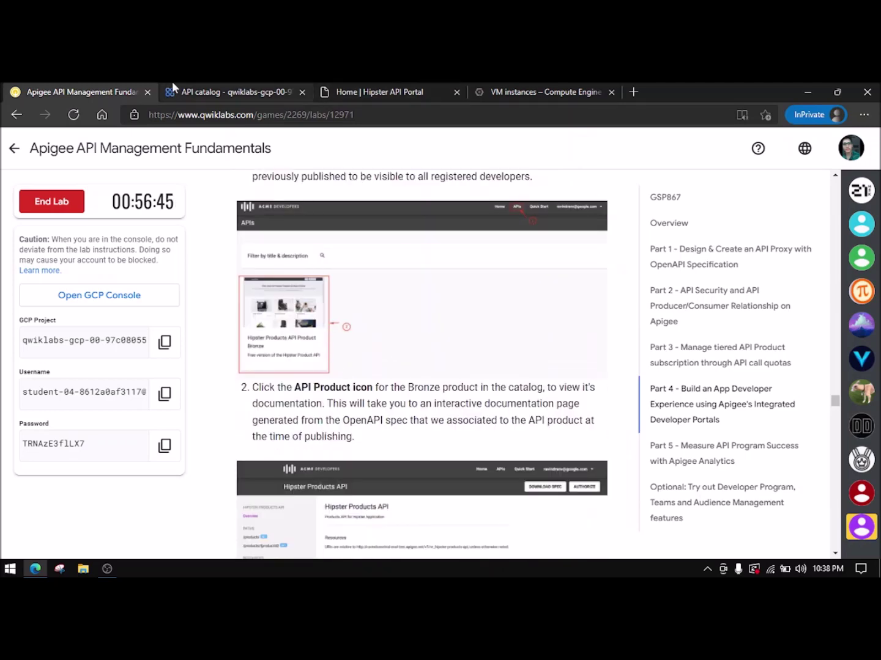
drag(354, 84, 241, 83)
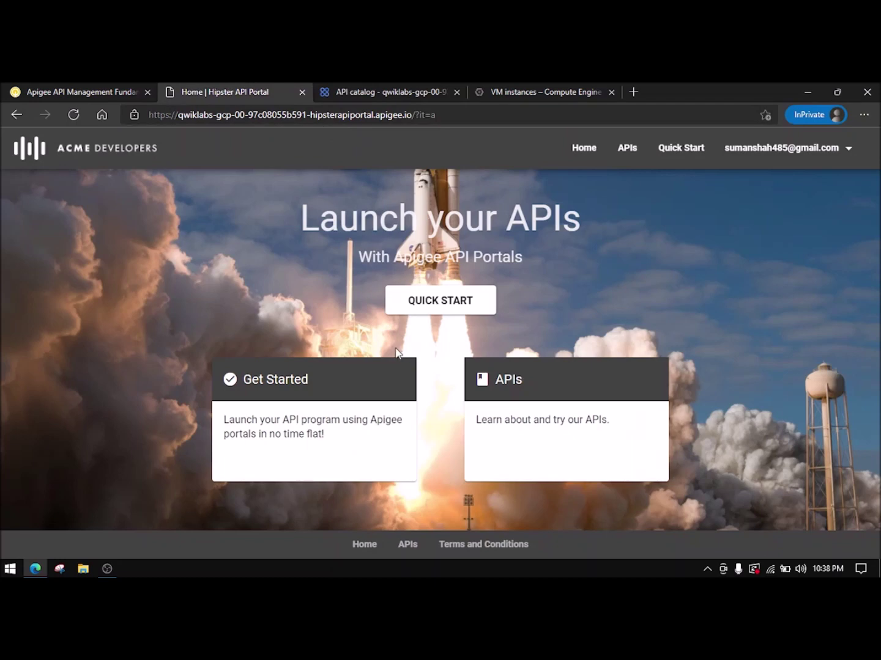
click(635, 148)
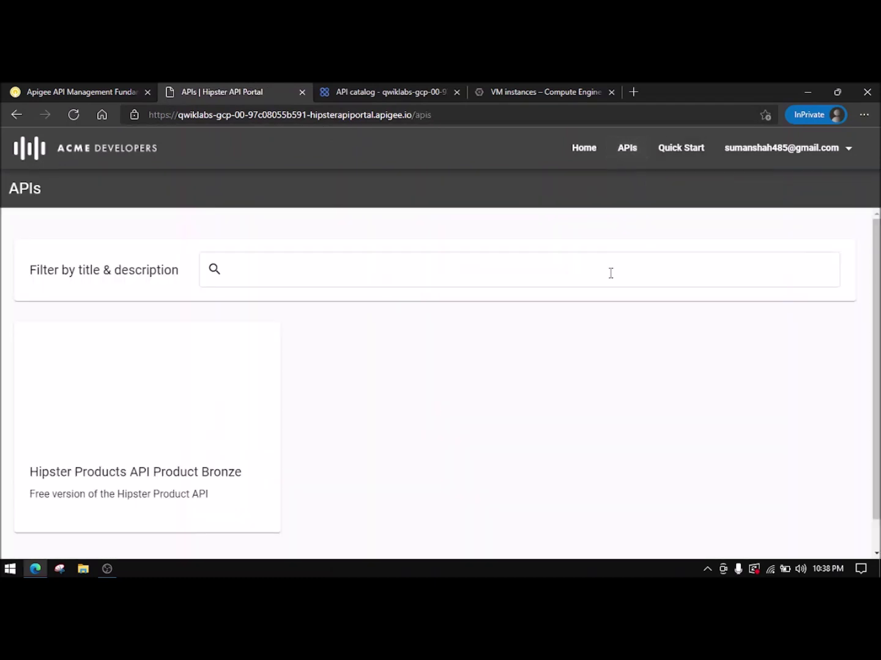
click(98, 344)
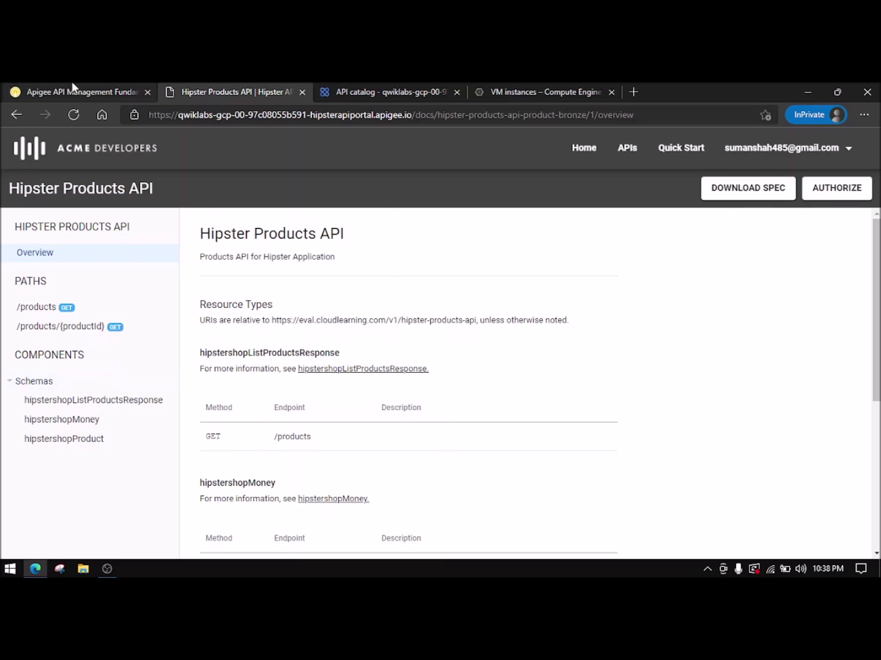
- Execute a test GET /products request from the API docs
click(71, 90)
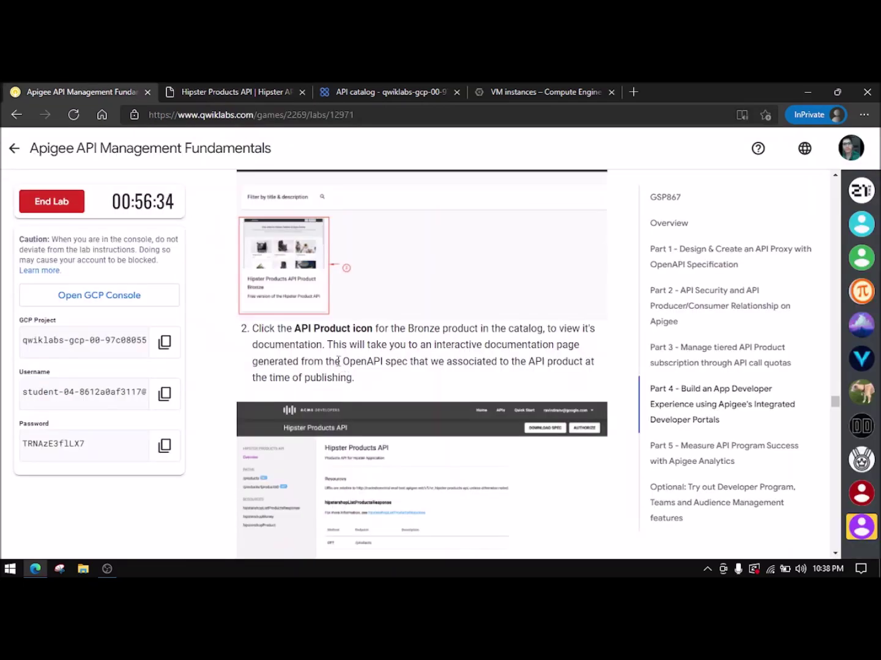
scroll(338, 360, down, 4)
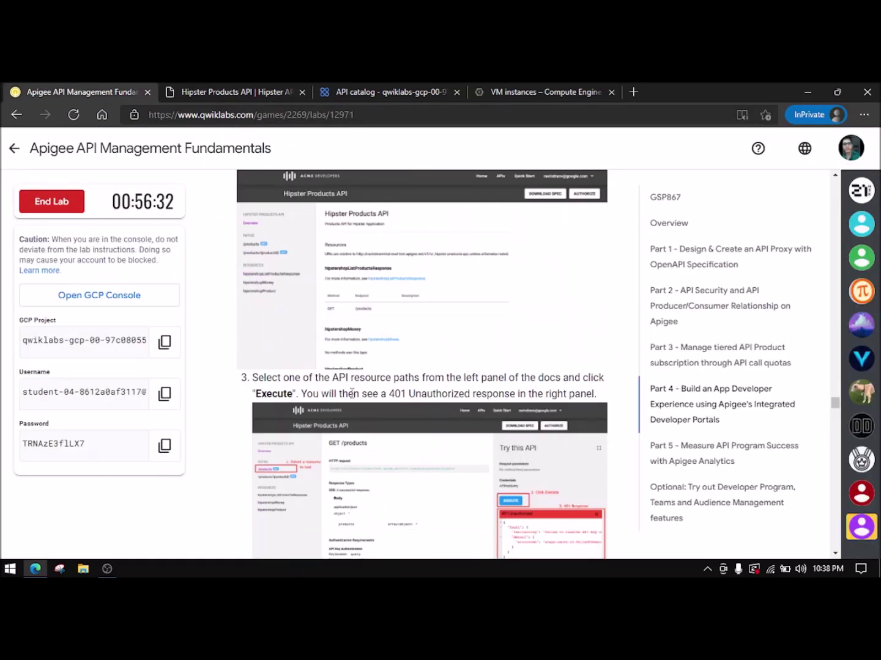
click(266, 90)
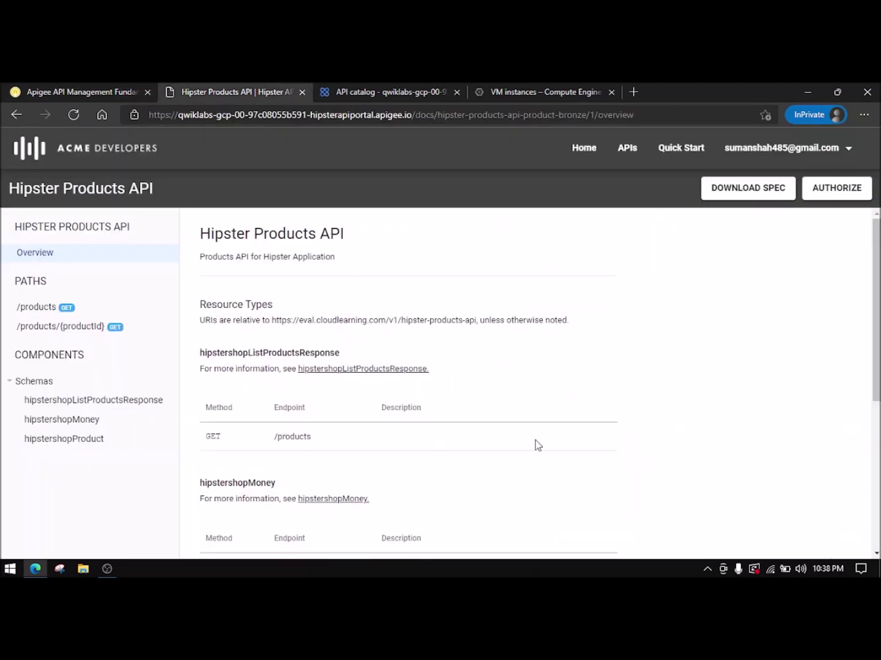
click(37, 307)
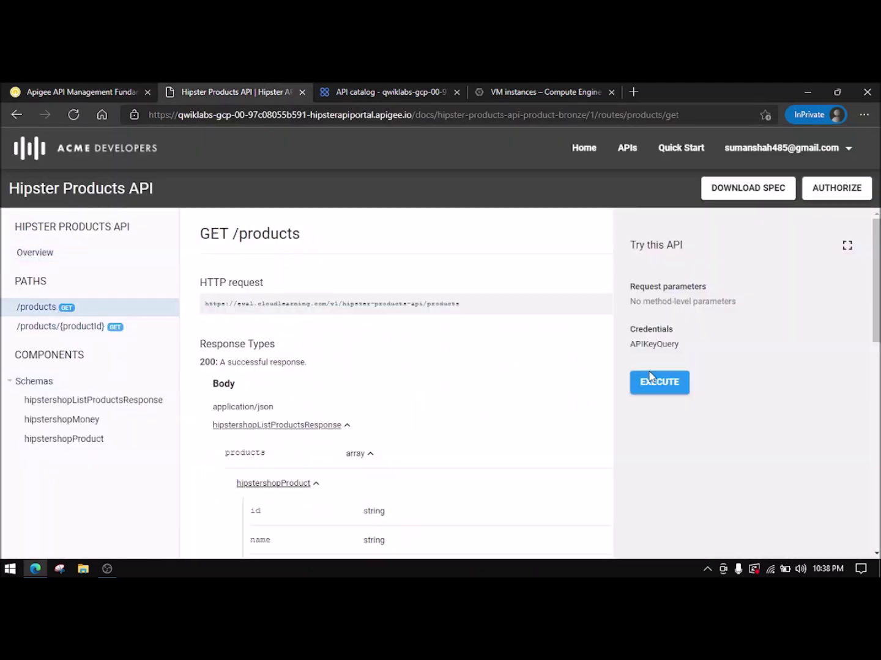
click(681, 384)
- Go to the developer's Apps page from the account menu
click(79, 91)
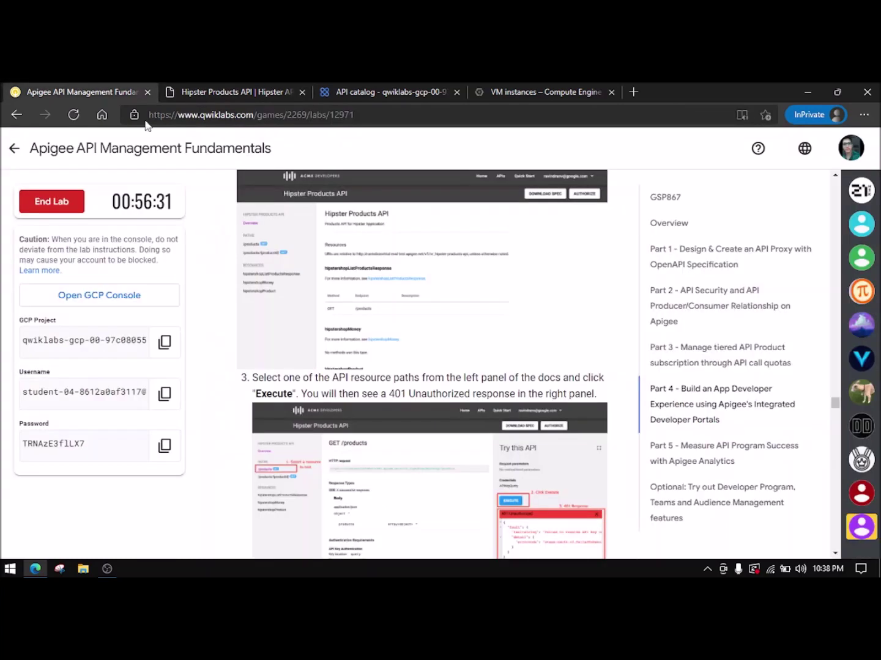
scroll(387, 327, down, 3)
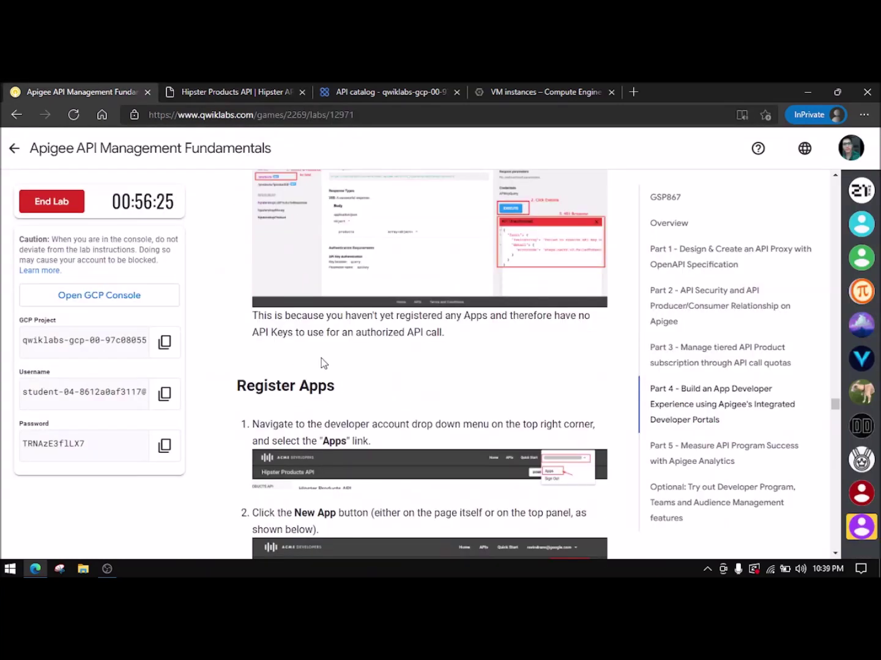
scroll(324, 363, down, 1)
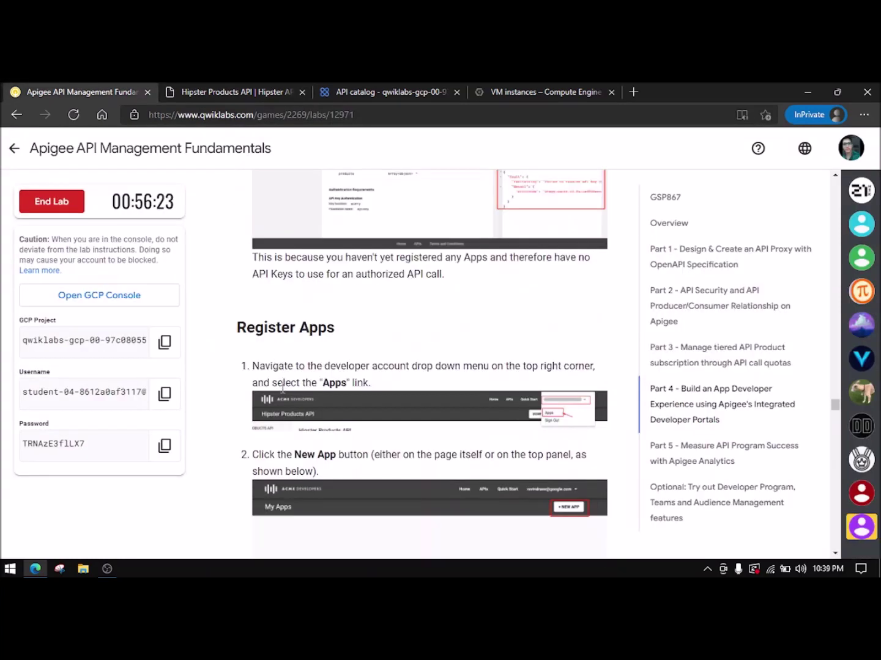
click(184, 91)
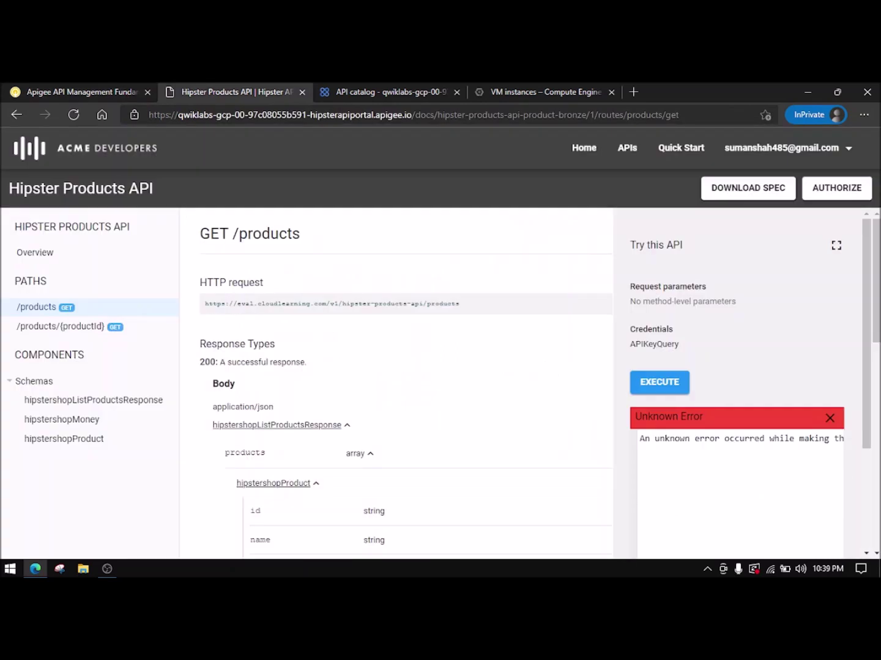
click(841, 154)
click(741, 184)
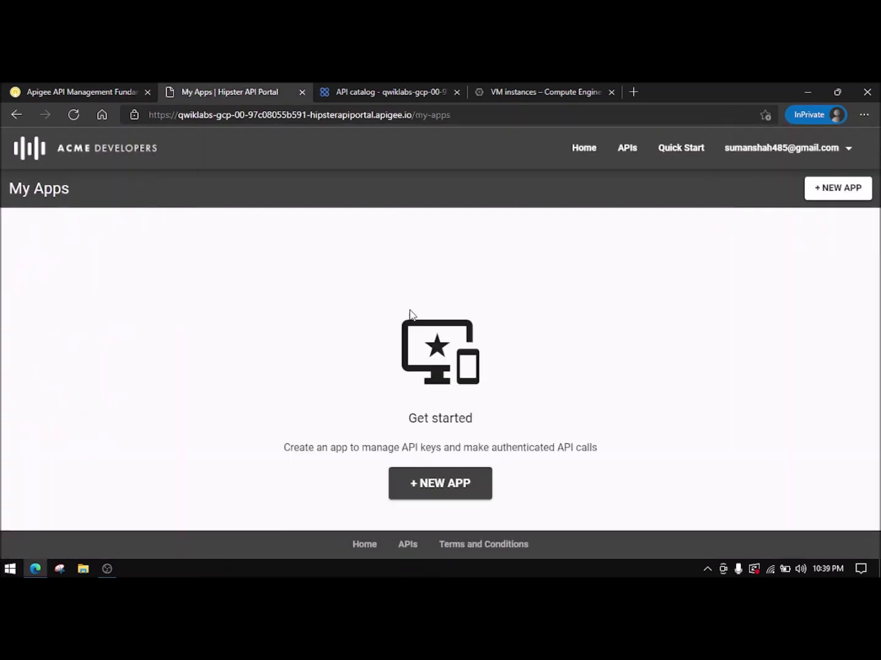
- Start a new app named Hipster-Test-App, copying the name from the lab instructions
click(437, 483)
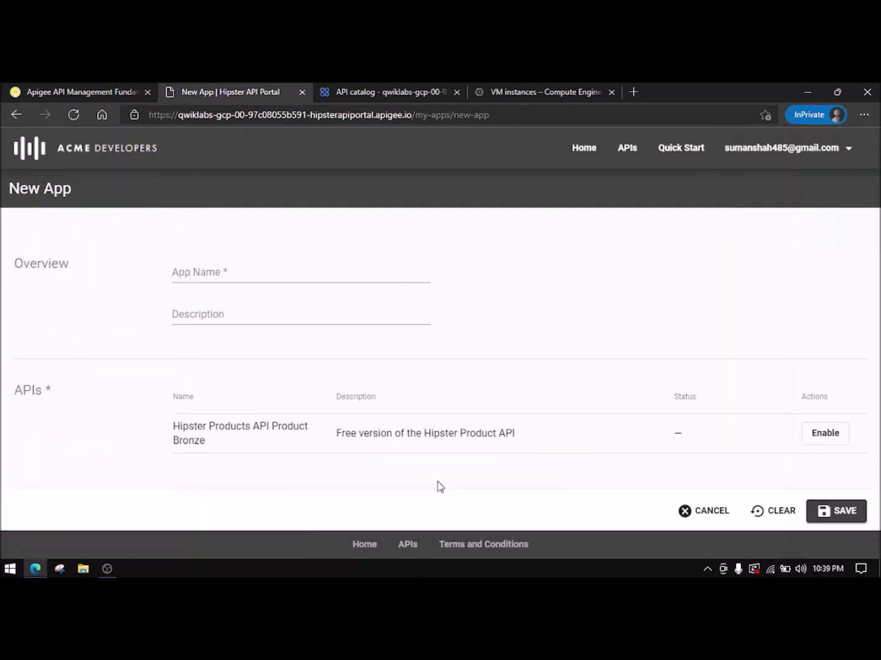
click(110, 91)
scroll(301, 418, down, 2)
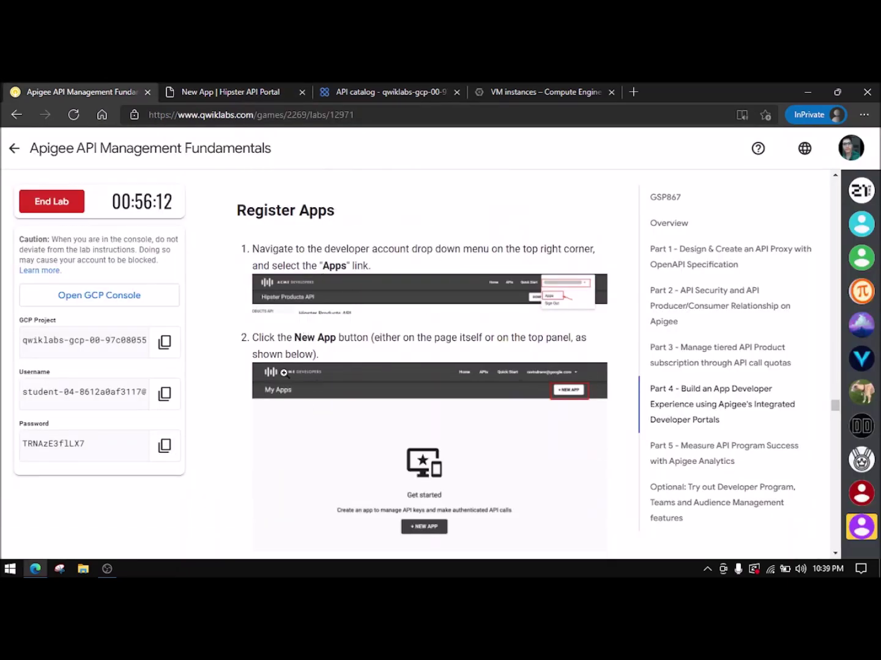
scroll(284, 376, down, 3)
drag(292, 432, 387, 435)
key(ctrl+c)
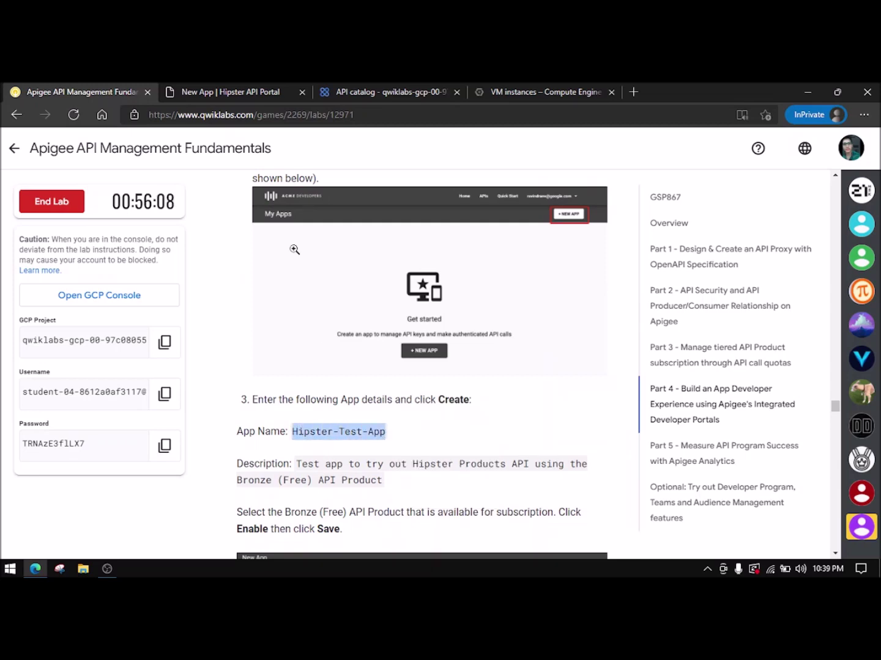
click(240, 90)
click(315, 276)
key(ctrl+v)
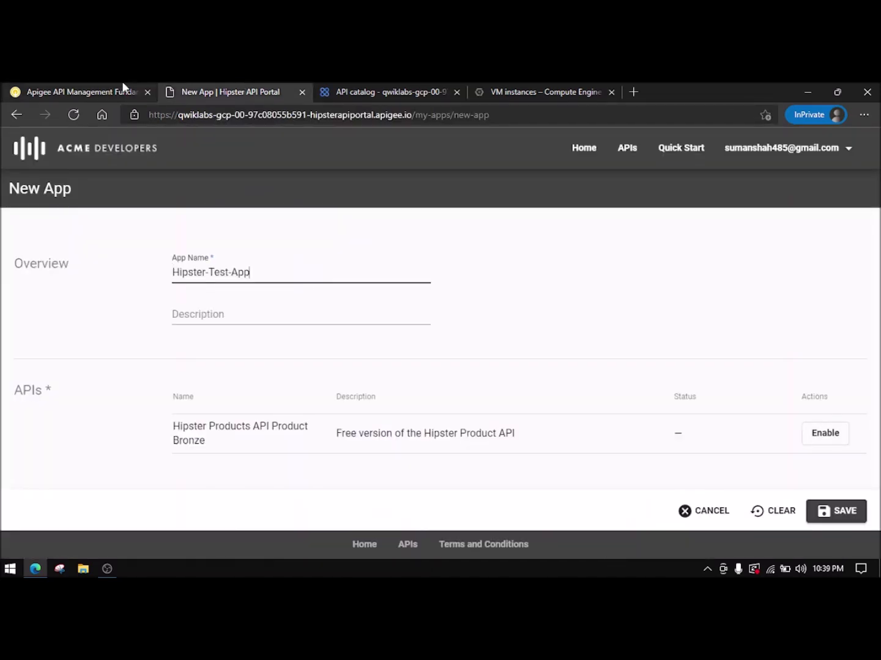
- Paste the lab's app description into the Description field
click(122, 93)
drag(296, 466, 389, 487)
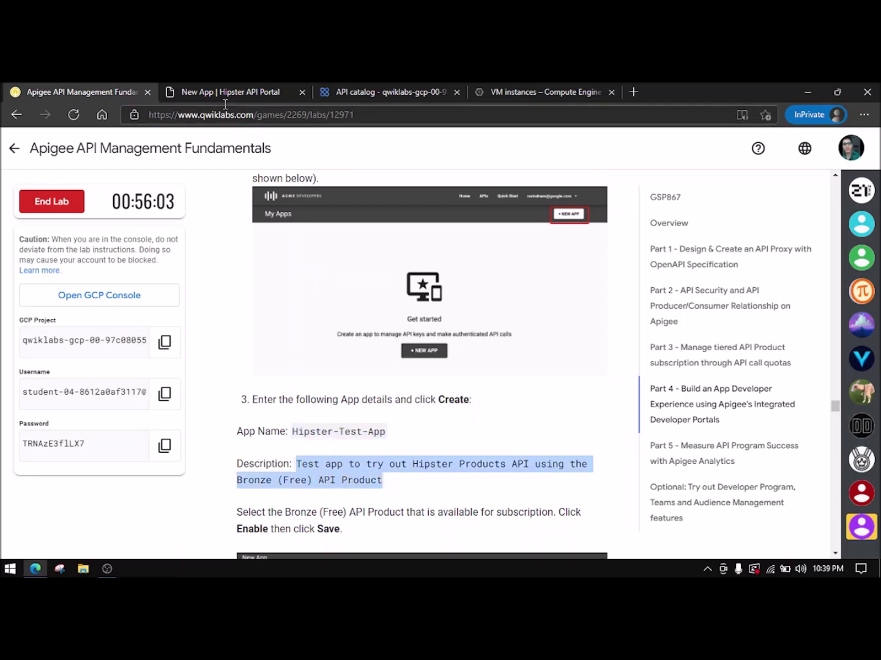
click(234, 91)
click(224, 313)
key(ctrl+v)
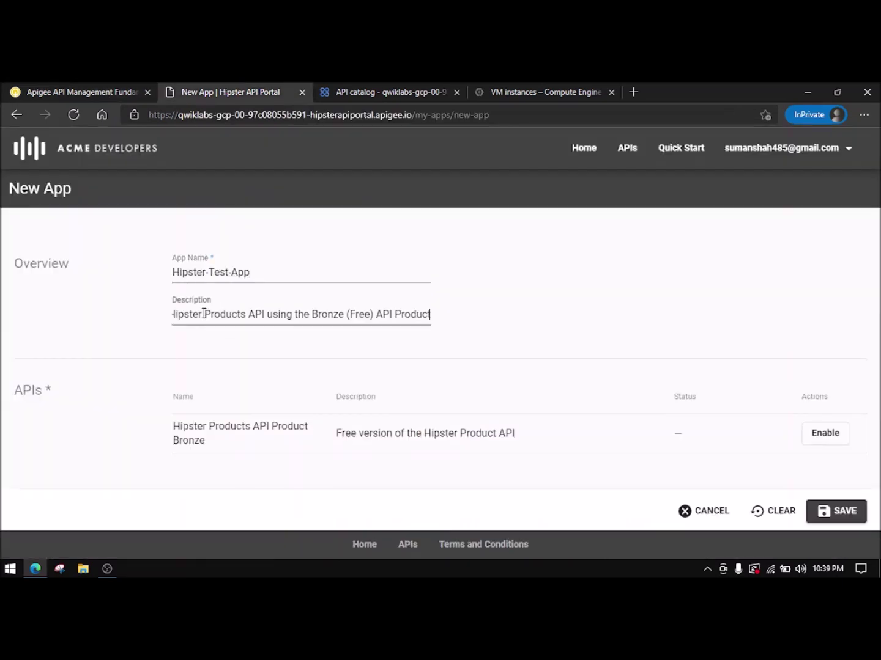
- Enable Hipster Products API Product Bronze for the app and save it
click(100, 92)
scroll(398, 421, down, 2)
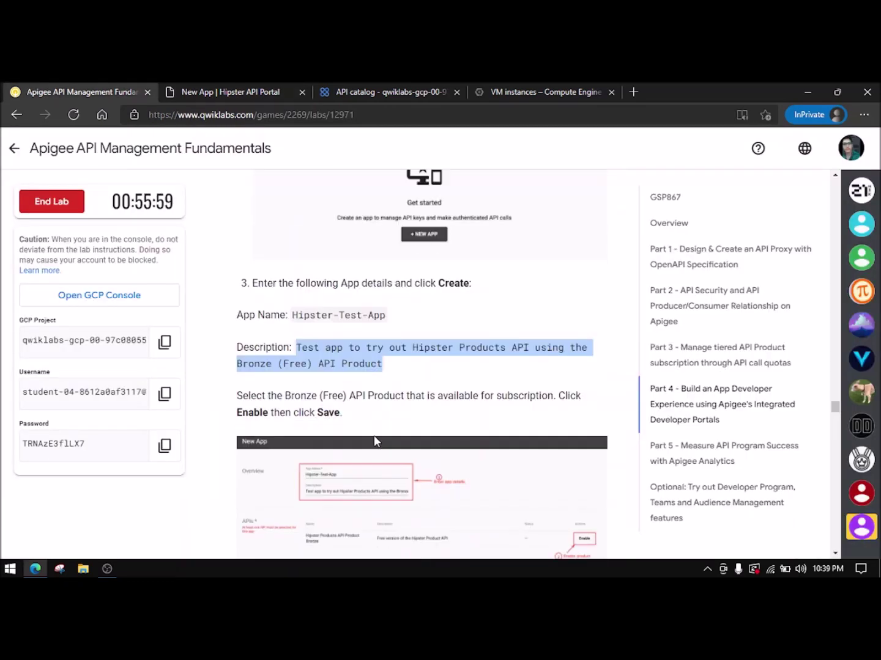
scroll(373, 440, down, 2)
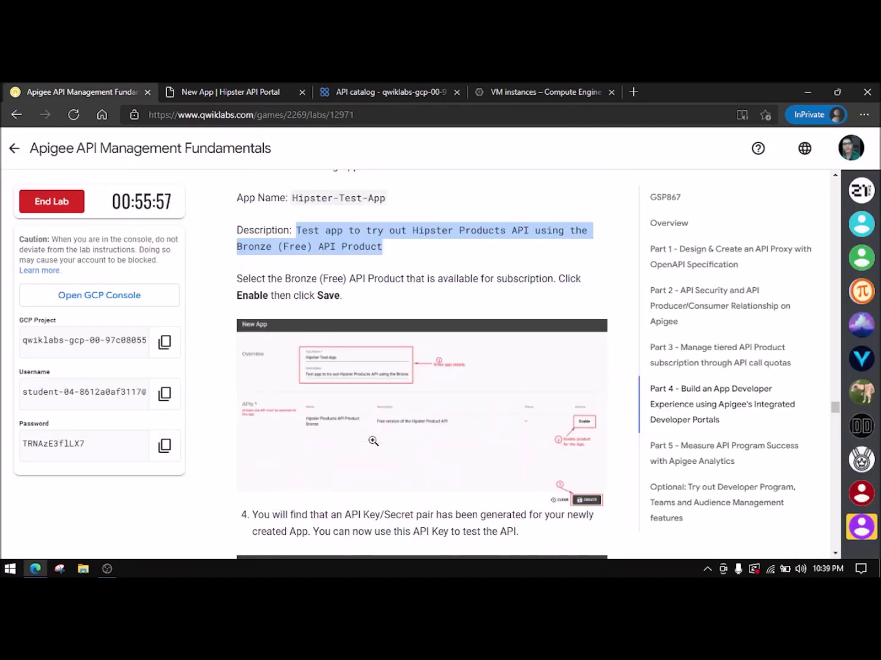
click(210, 87)
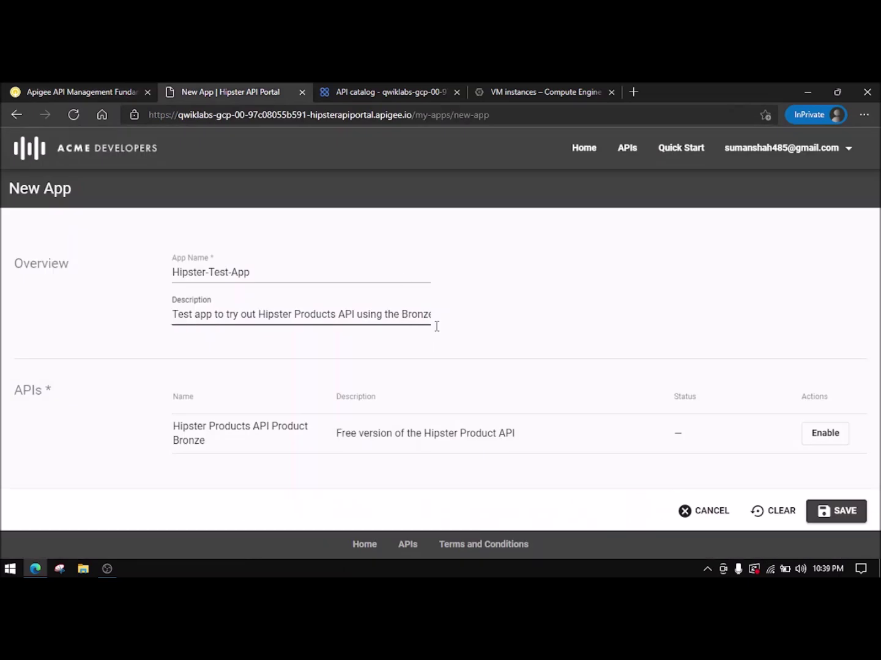
click(826, 436)
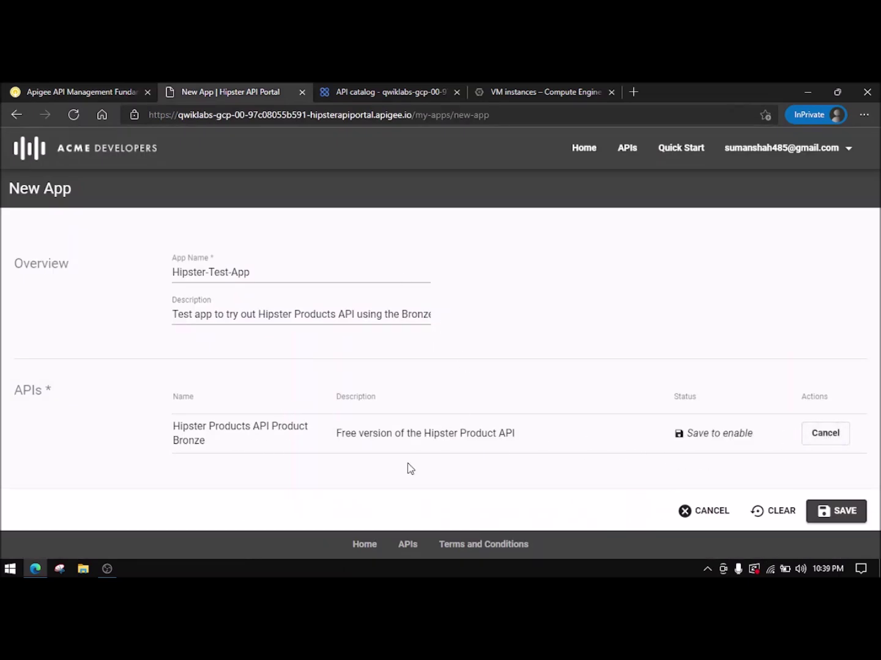
click(855, 513)
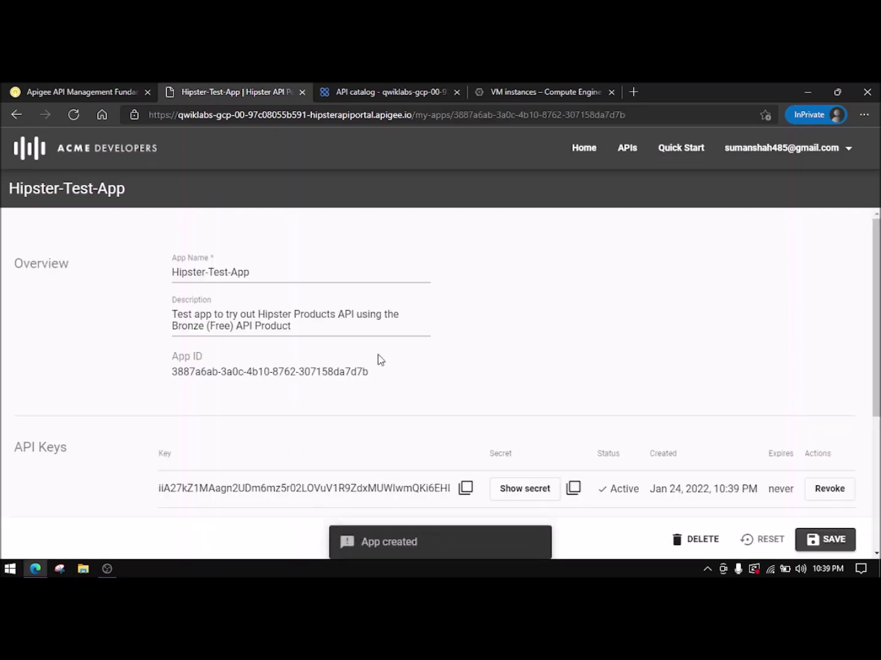
- Review the new app's generated API key
scroll(234, 243, down, 2)
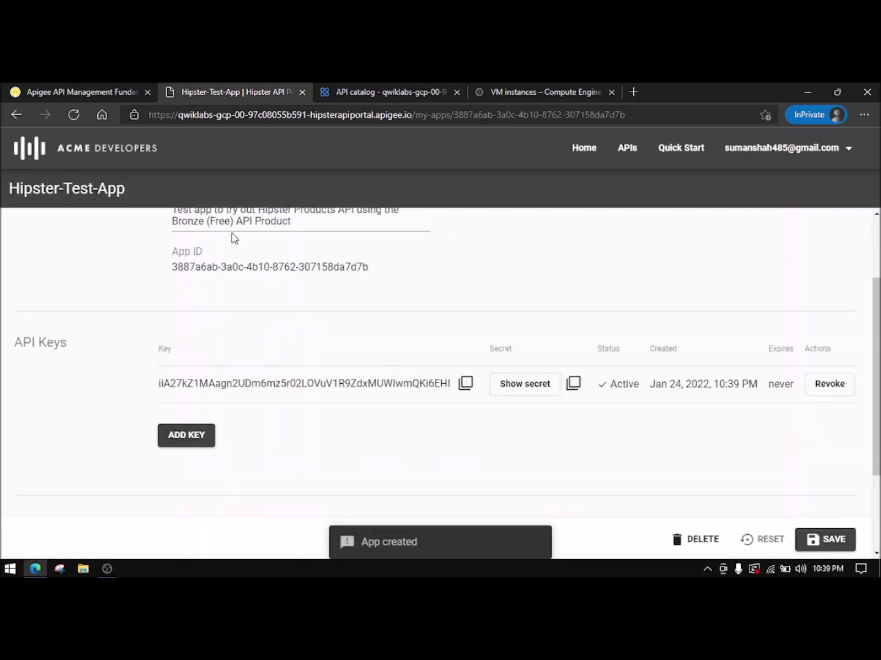
key(ctrl+shift+Tab)
scroll(417, 374, down, 2)
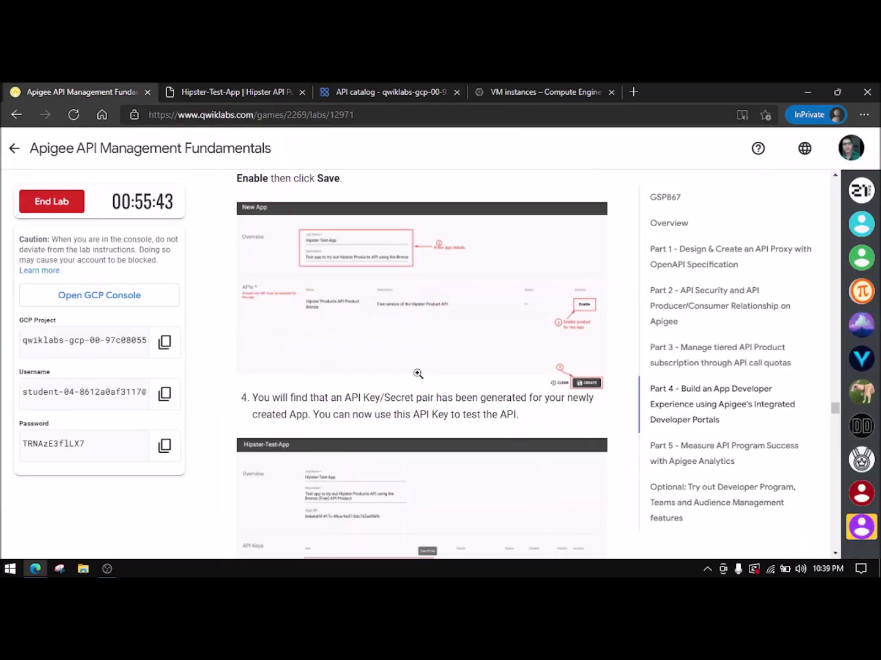
scroll(418, 374, down, 3)
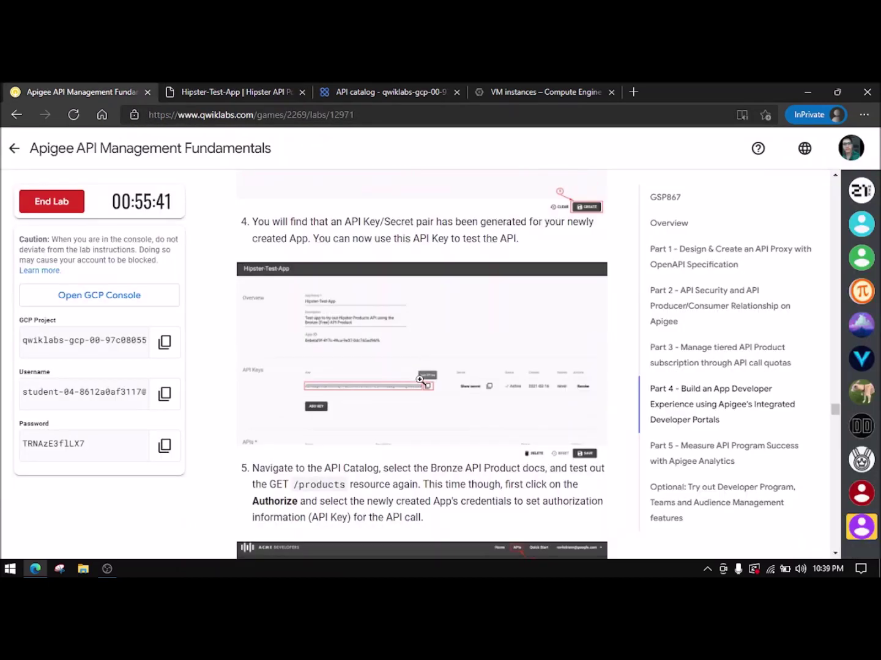
scroll(420, 385, down, 2)
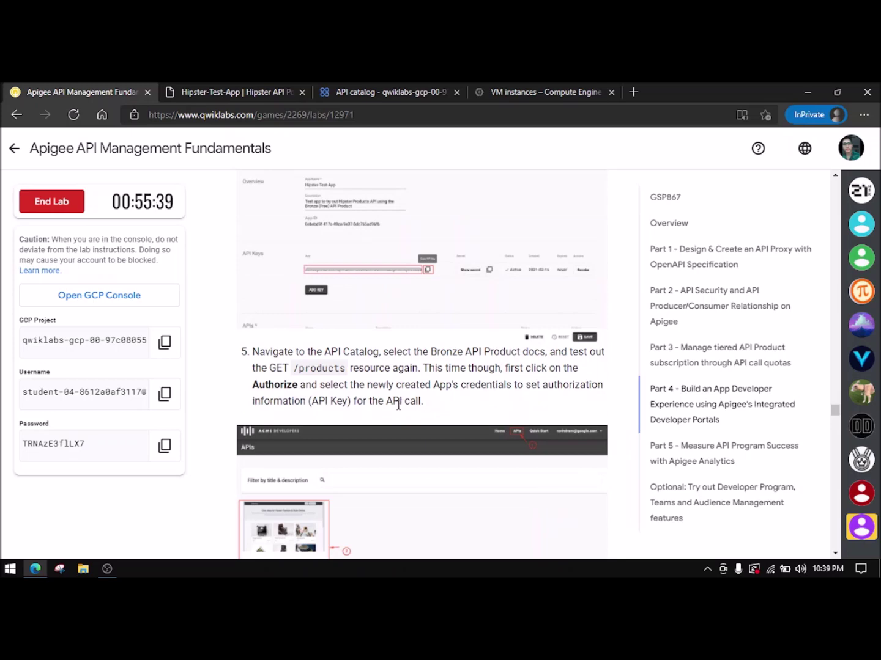
click(196, 91)
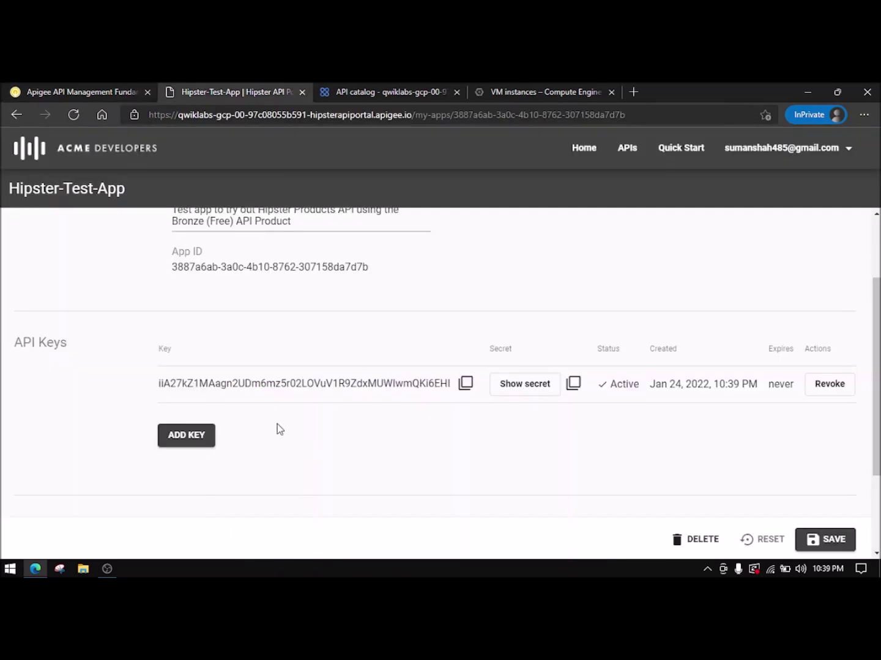
- Scroll the lab instructions down to Part 4's developer-portal progress check
click(35, 91)
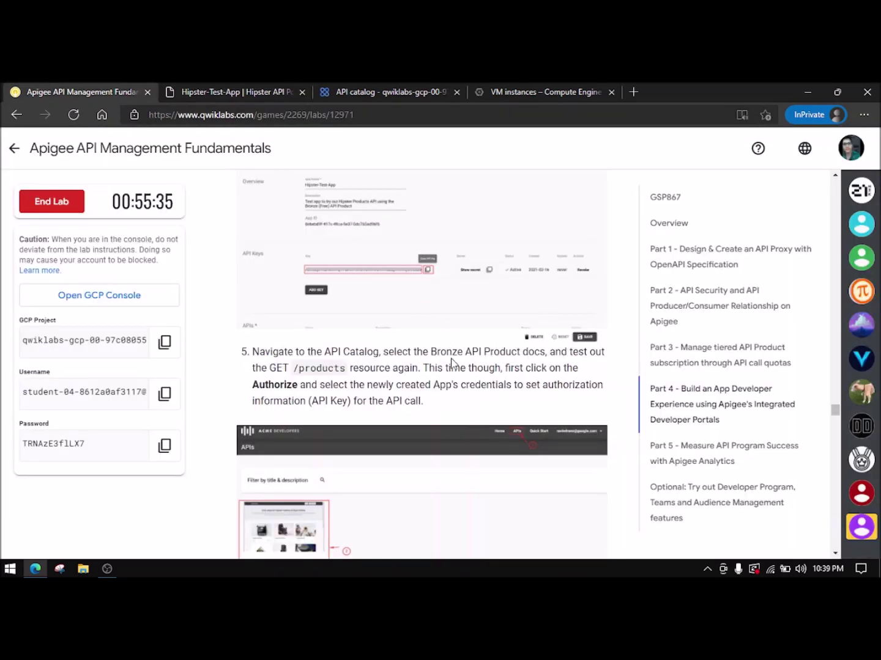
scroll(412, 399, down, 1)
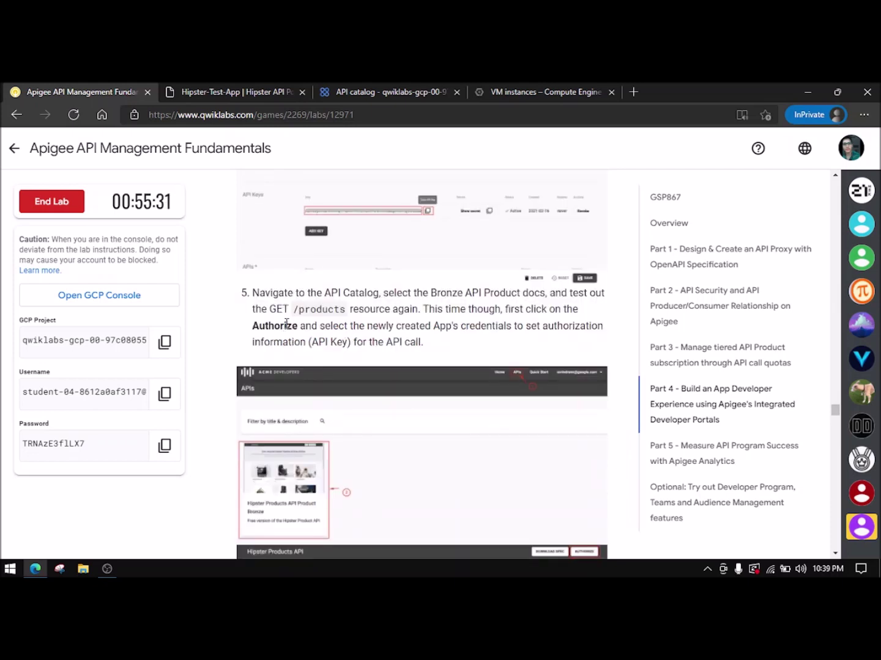
scroll(291, 325, down, 2)
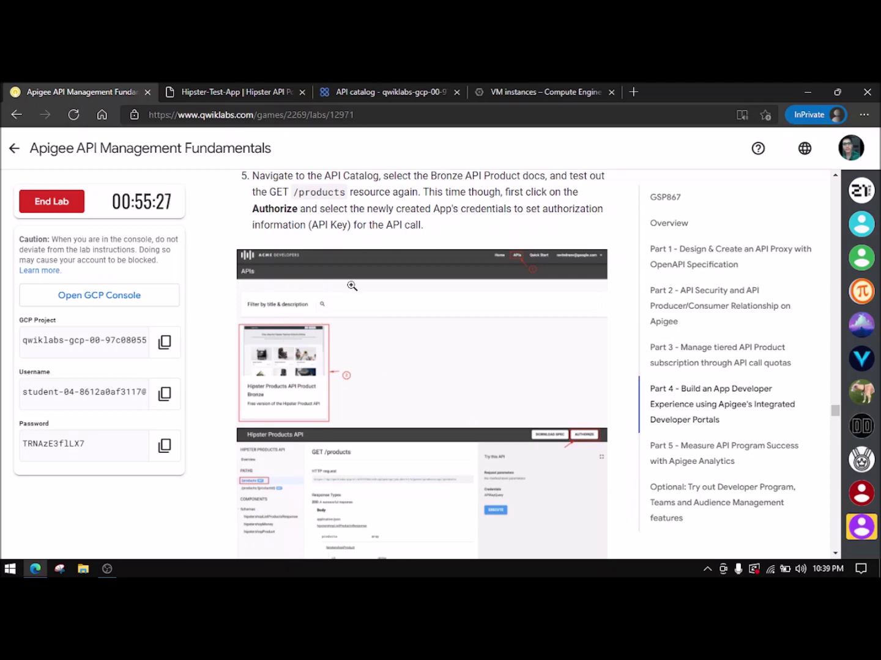
scroll(352, 287, down, 1)
scroll(351, 287, down, 4)
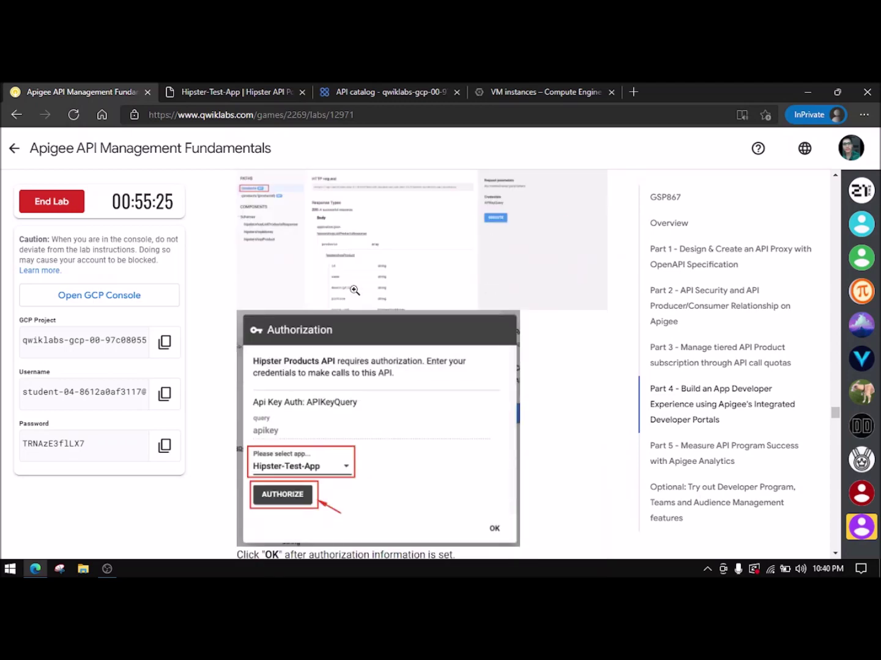
scroll(355, 290, down, 3)
scroll(355, 291, down, 6)
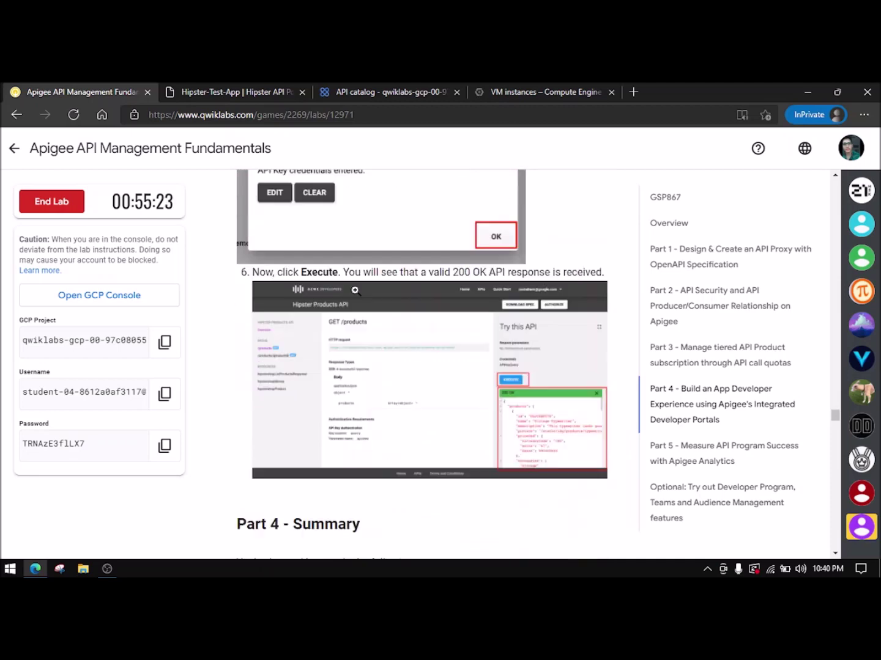
scroll(356, 291, down, 5)
scroll(360, 312, up, 6)
- Run Part 4's progress check for the API proxy published on the dev portal
scroll(359, 306, down, 2)
scroll(359, 304, down, 9)
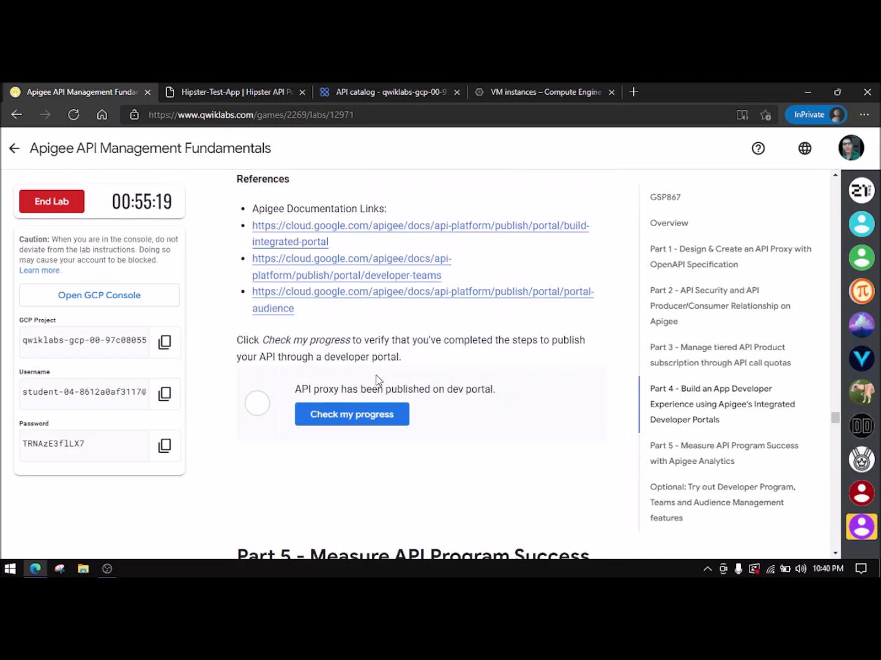
click(368, 420)
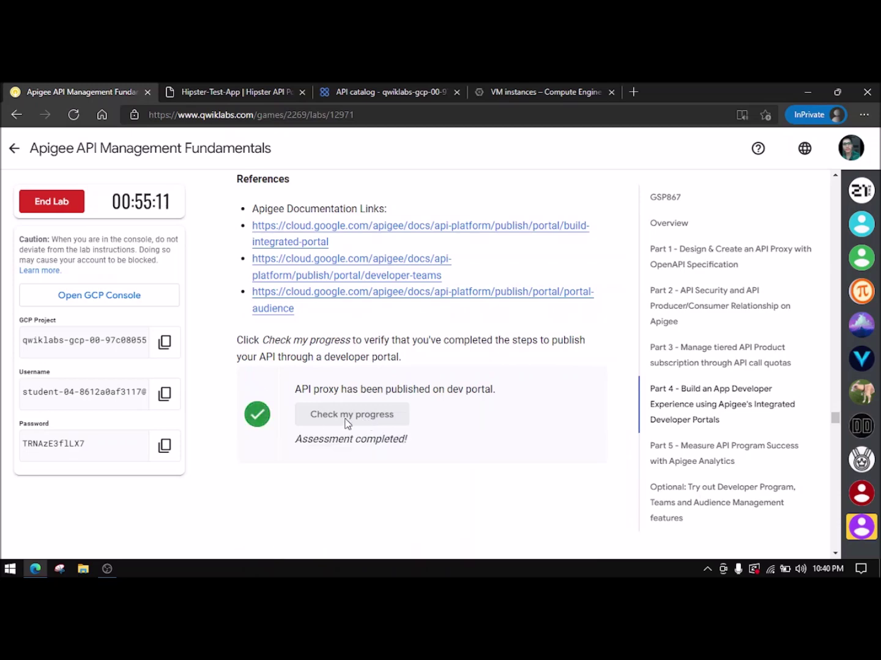
- Scroll through Part 5 to the 'Create Data Collector for custom analytics collection' section
scroll(431, 400, down, 4)
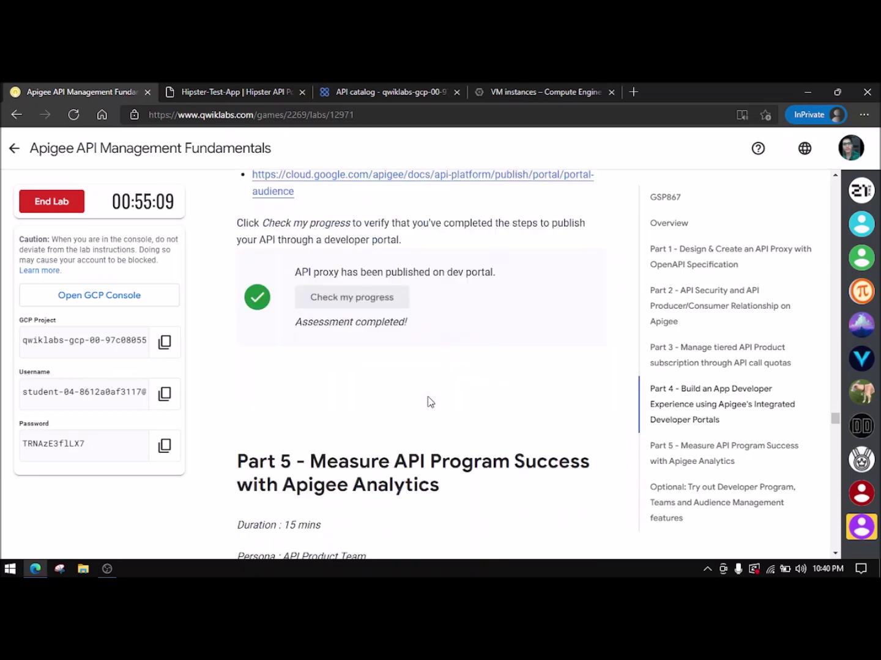
scroll(430, 402, down, 1)
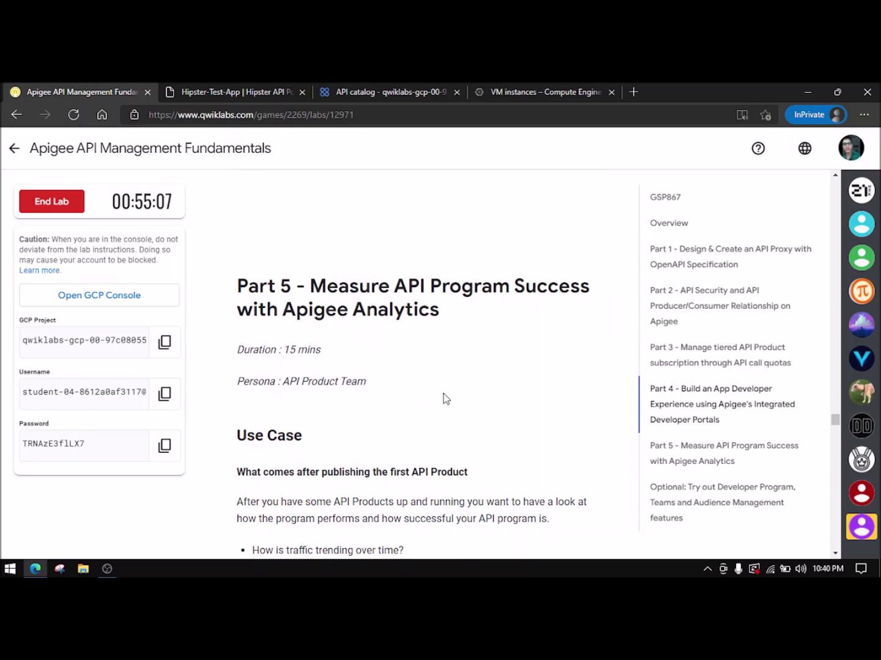
scroll(397, 388, down, 1)
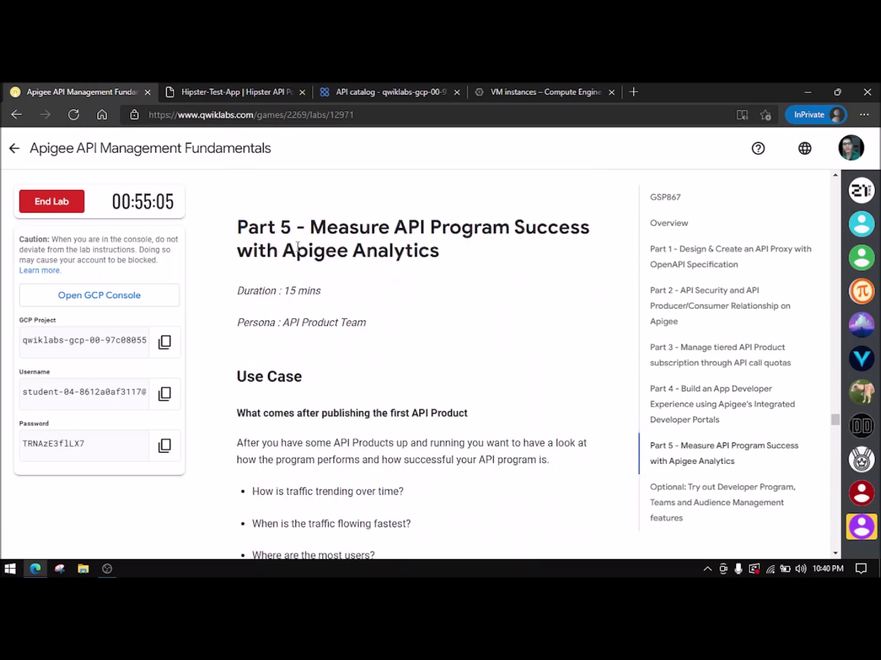
scroll(316, 273, down, 4)
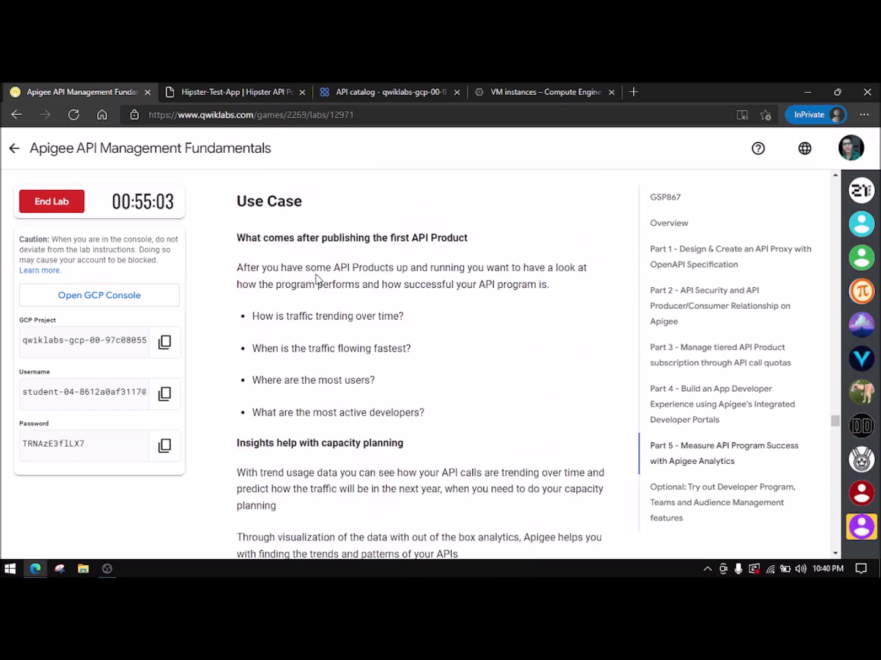
scroll(316, 274, down, 8)
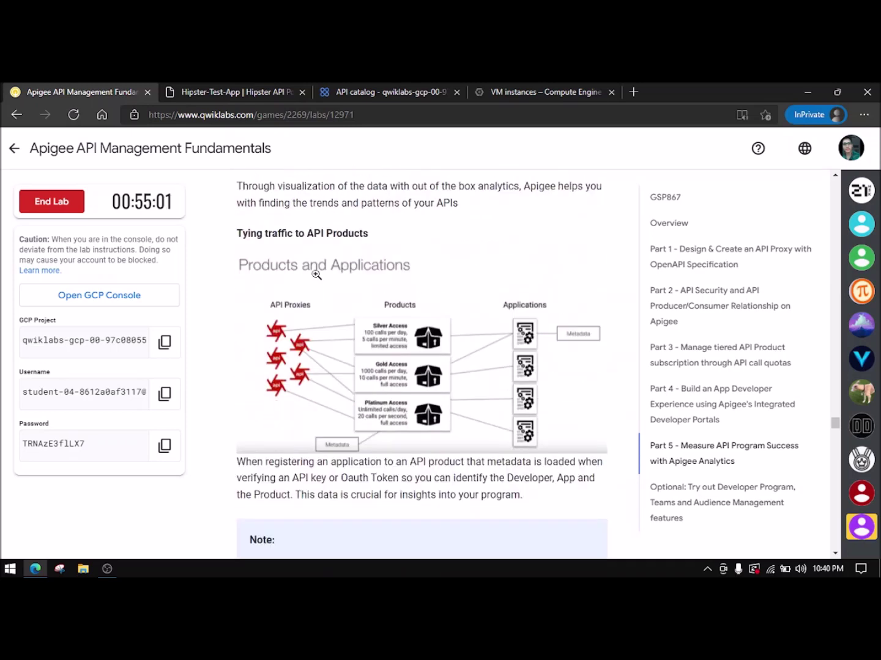
scroll(316, 274, down, 7)
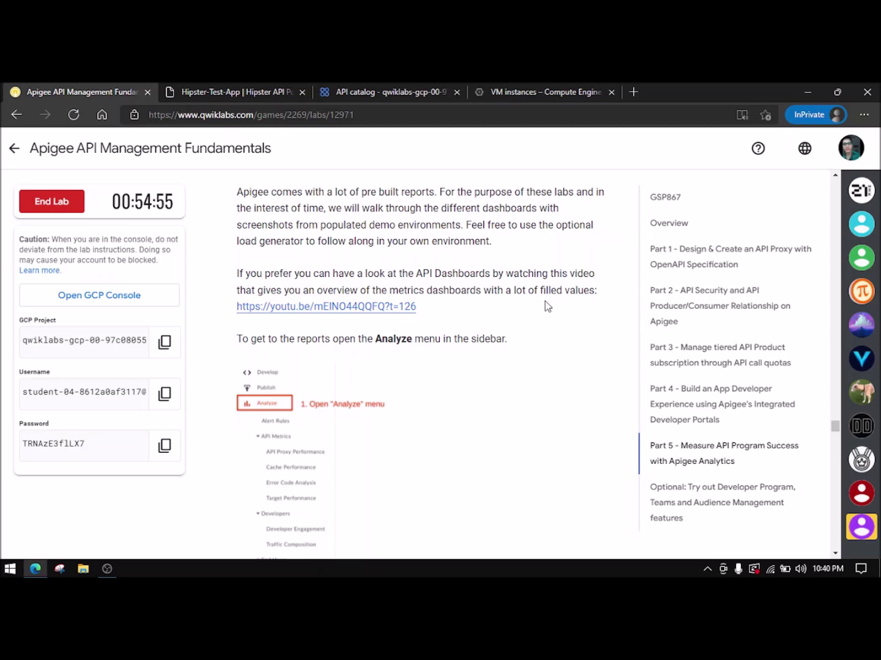
scroll(543, 306, down, 2)
scroll(350, 301, down, 12)
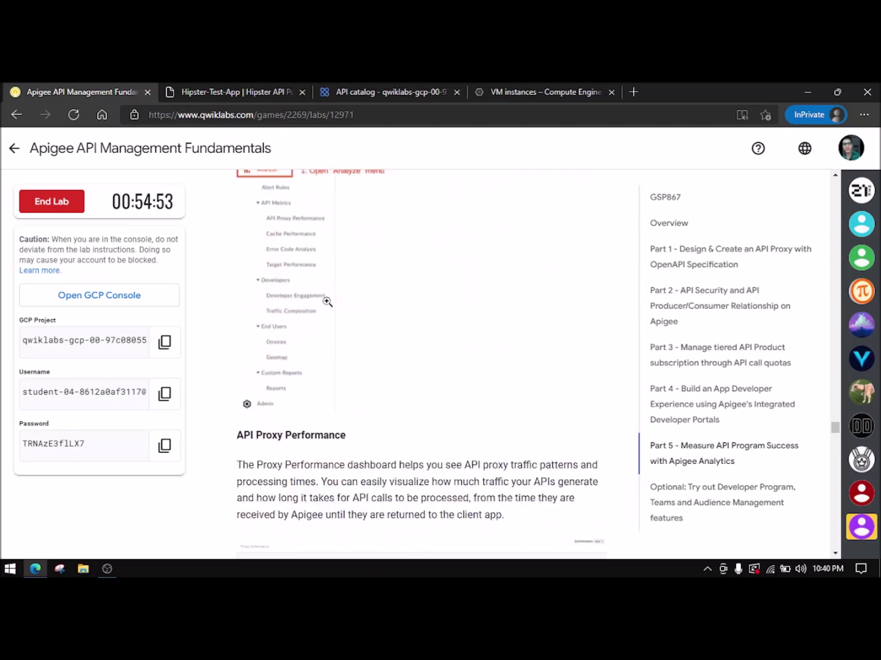
scroll(328, 300, down, 15)
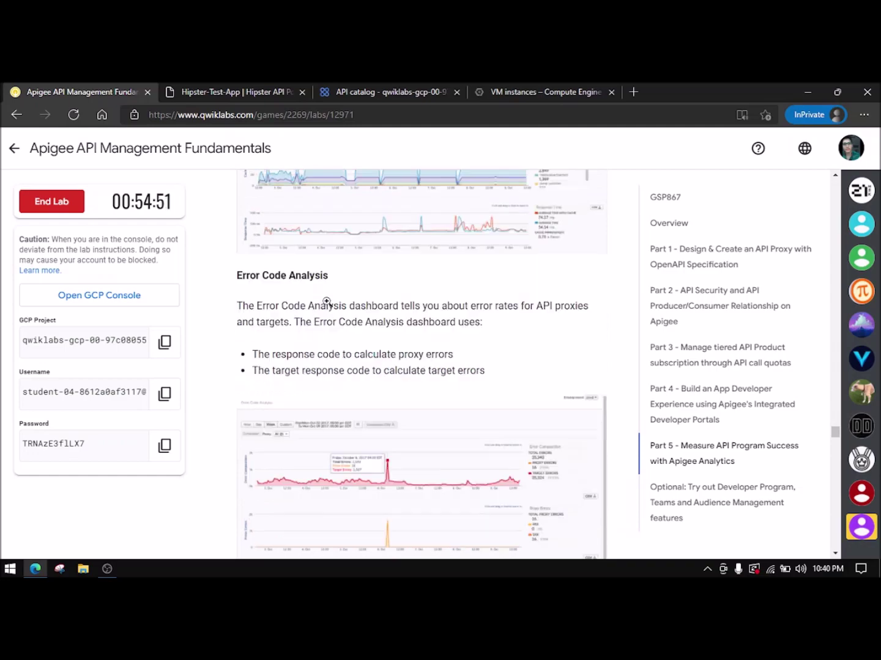
scroll(328, 302, down, 15)
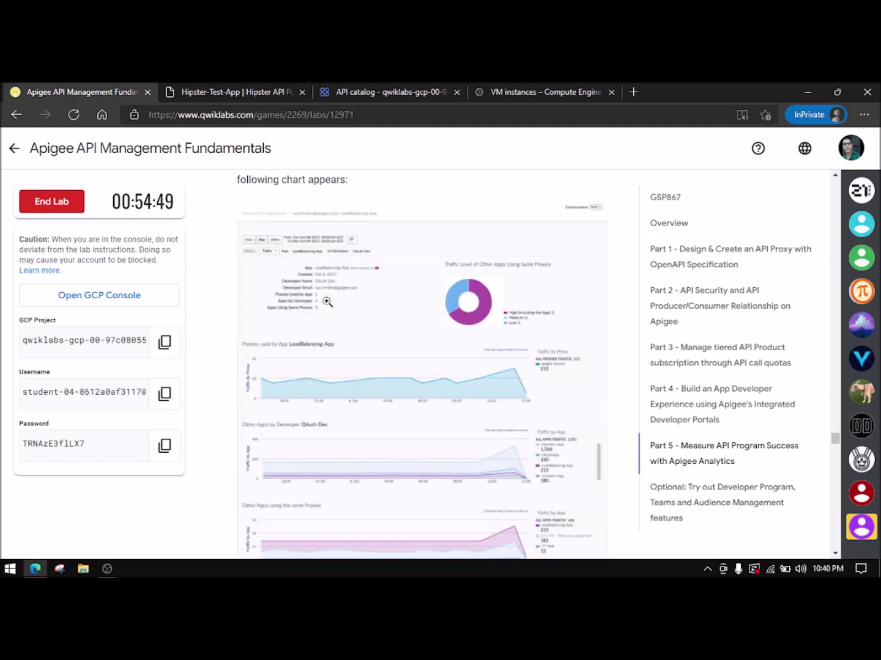
scroll(327, 301, down, 15)
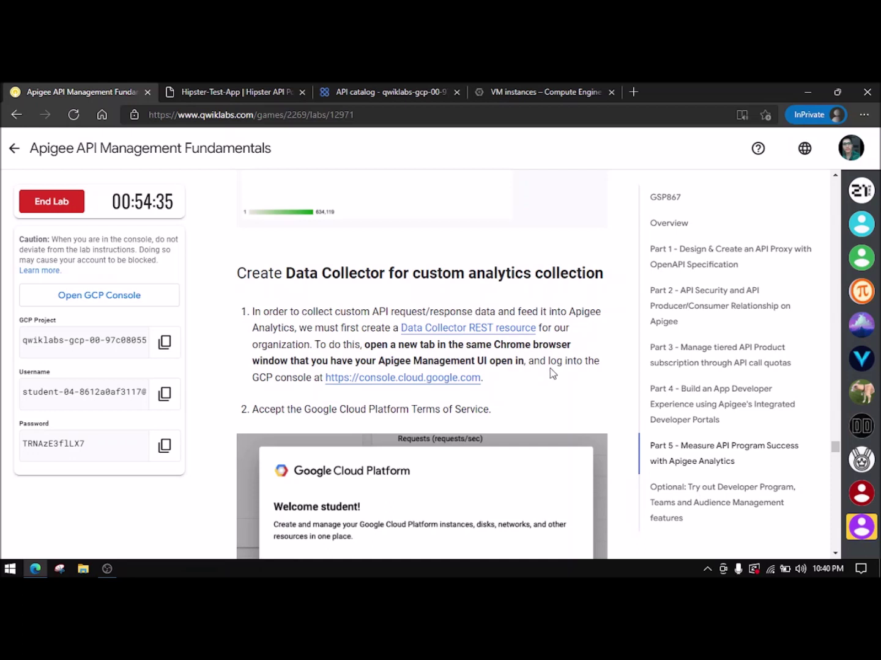
- Open the Cloud console in a new tab and copy the lab's data collector curl command
click(409, 377)
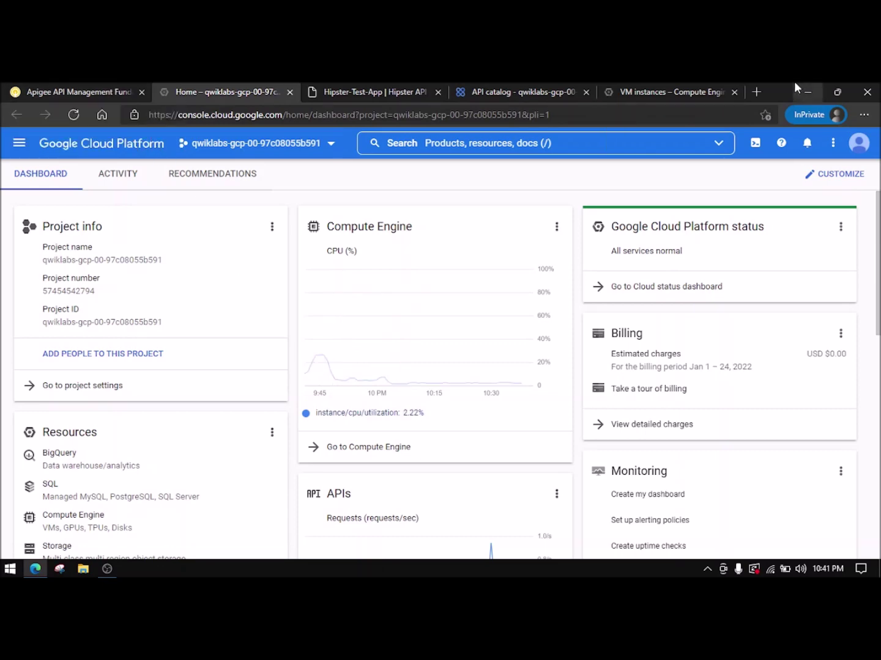
click(715, 86)
click(221, 87)
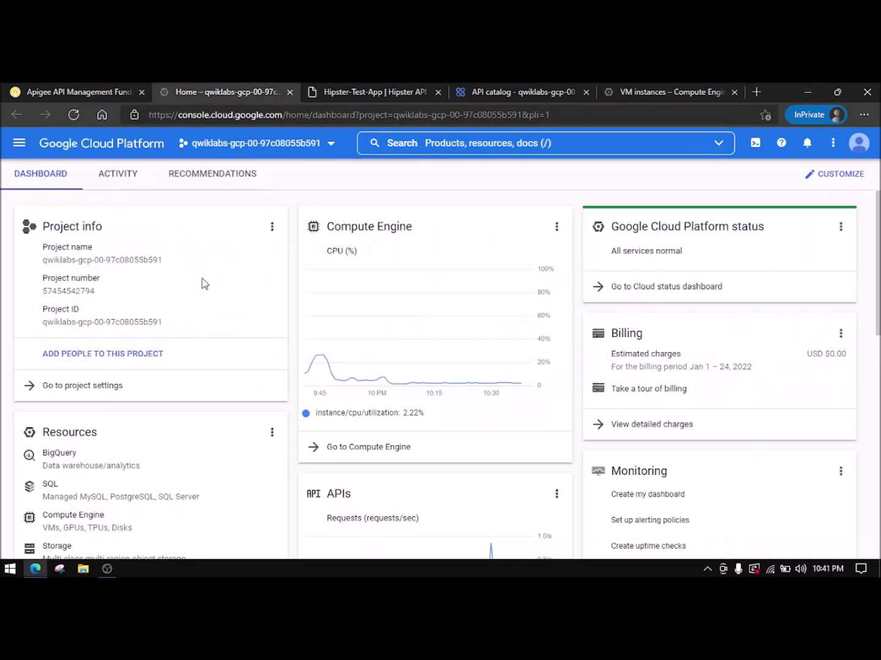
click(85, 92)
scroll(410, 412, down, 8)
scroll(410, 415, down, 5)
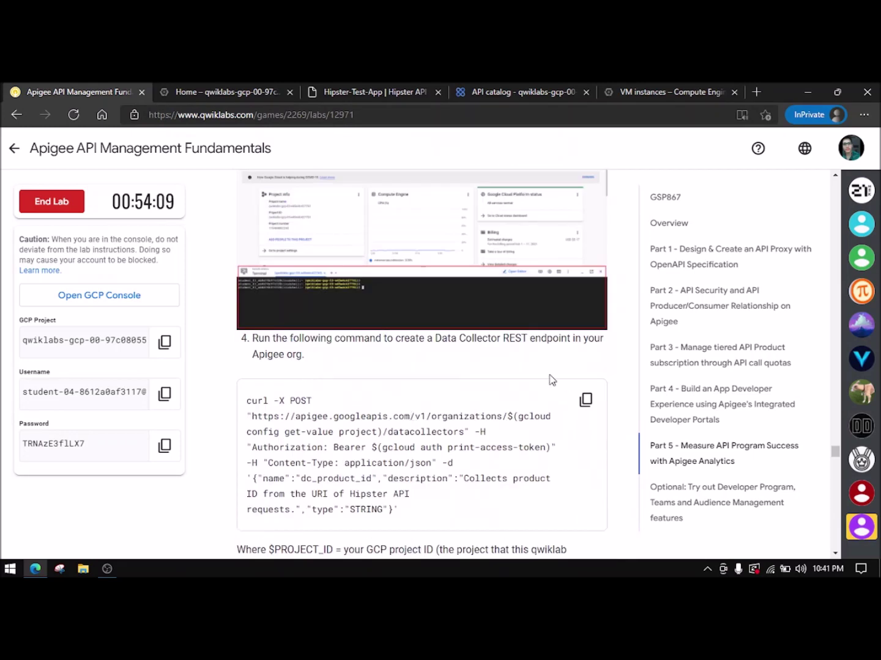
click(585, 400)
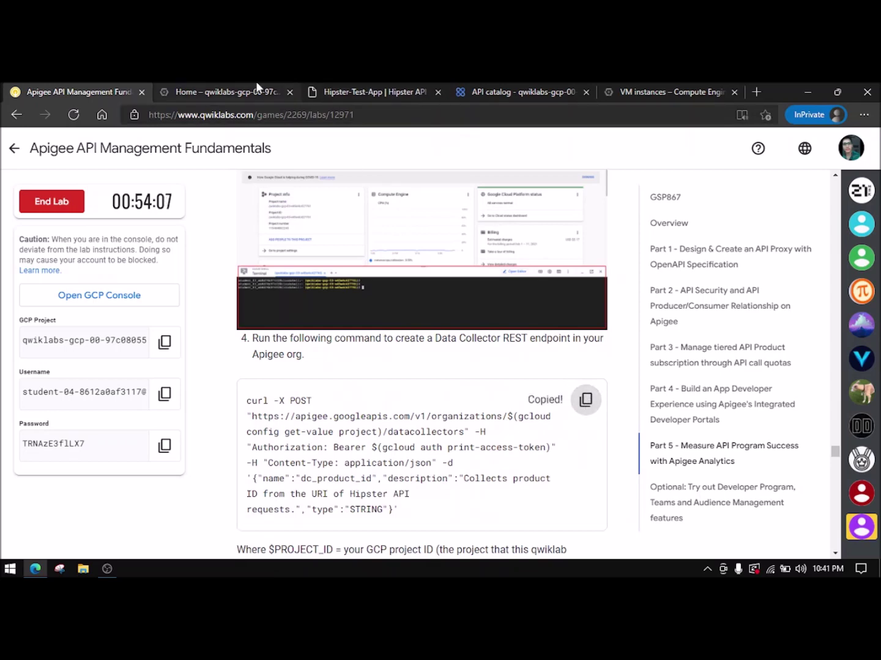
- Close the VM instances page, confirming Leave, and activate Cloud Shell from the dashboard
click(222, 91)
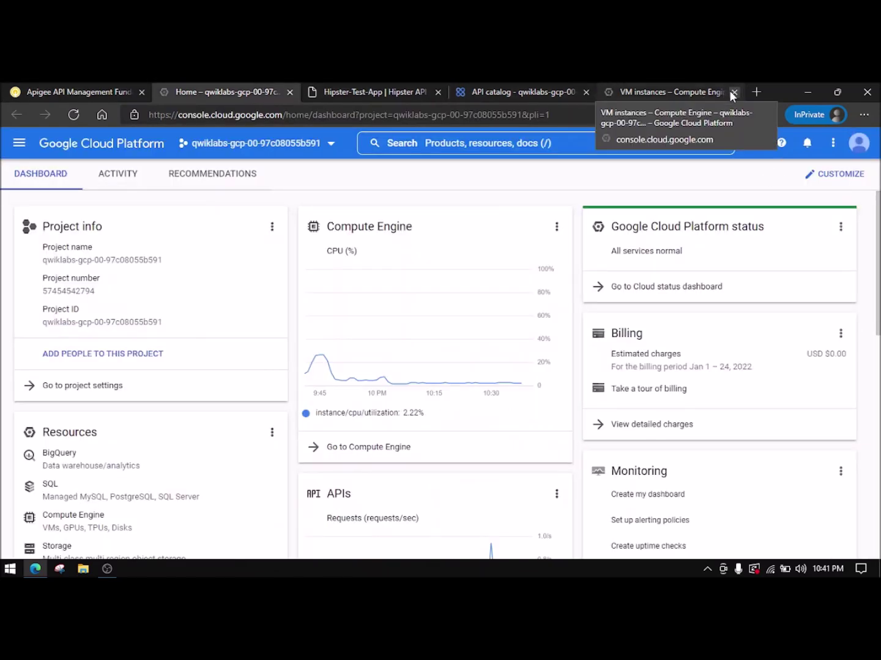
click(729, 91)
click(505, 186)
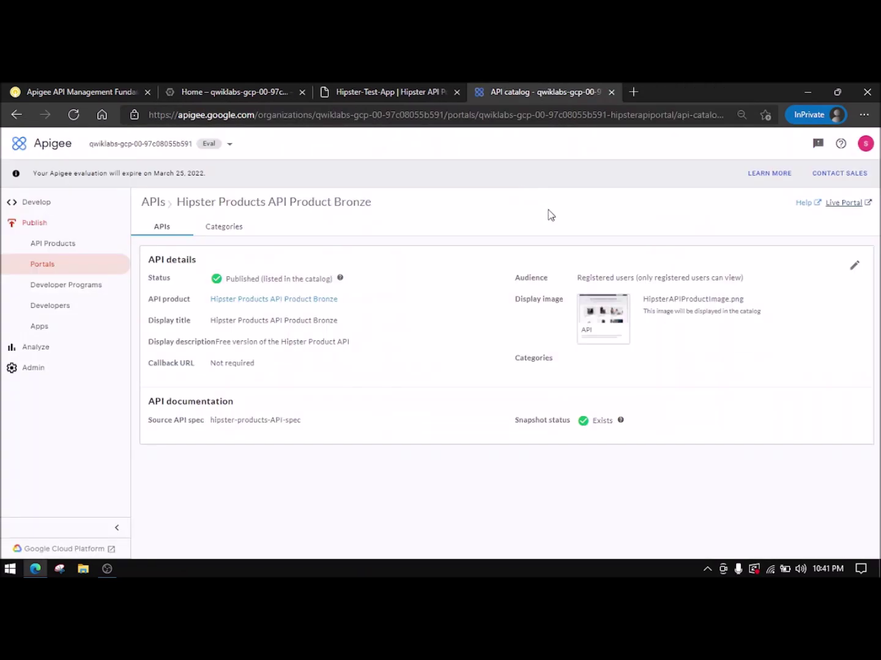
click(255, 92)
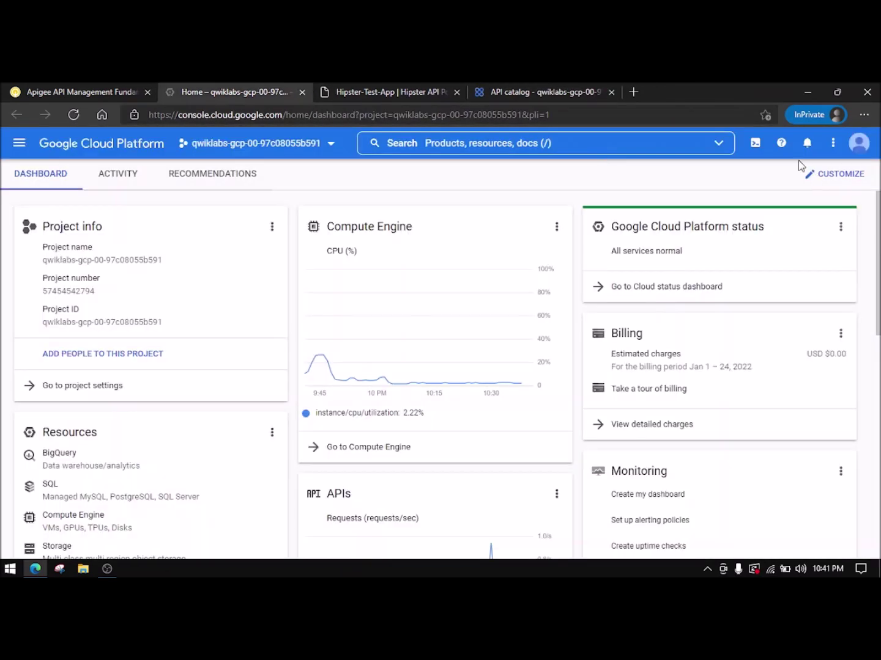
click(755, 143)
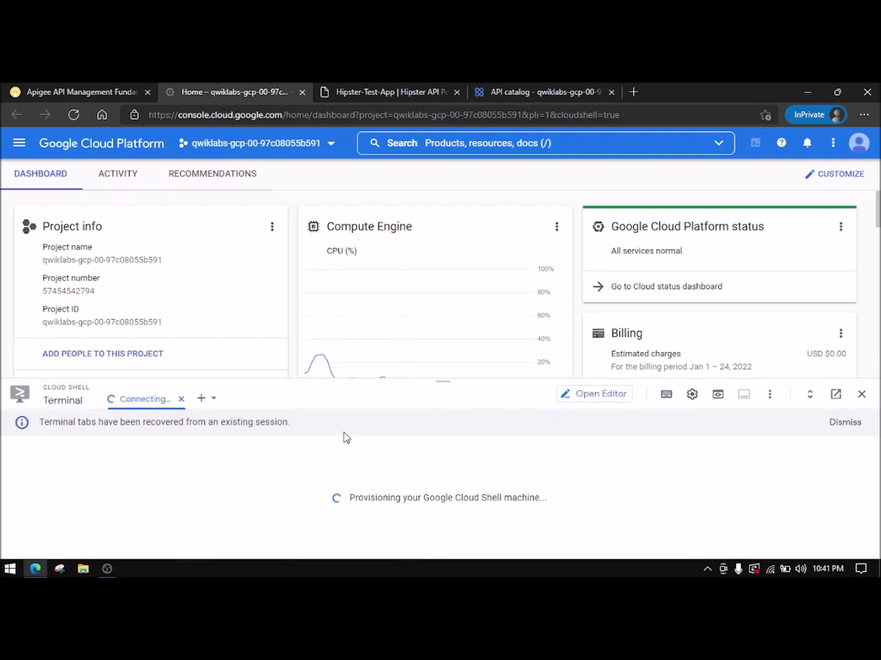
- Run the pasted curl command creating STRING data collector dc_product_id, authorizing Cloud Shell when prompted
click(853, 426)
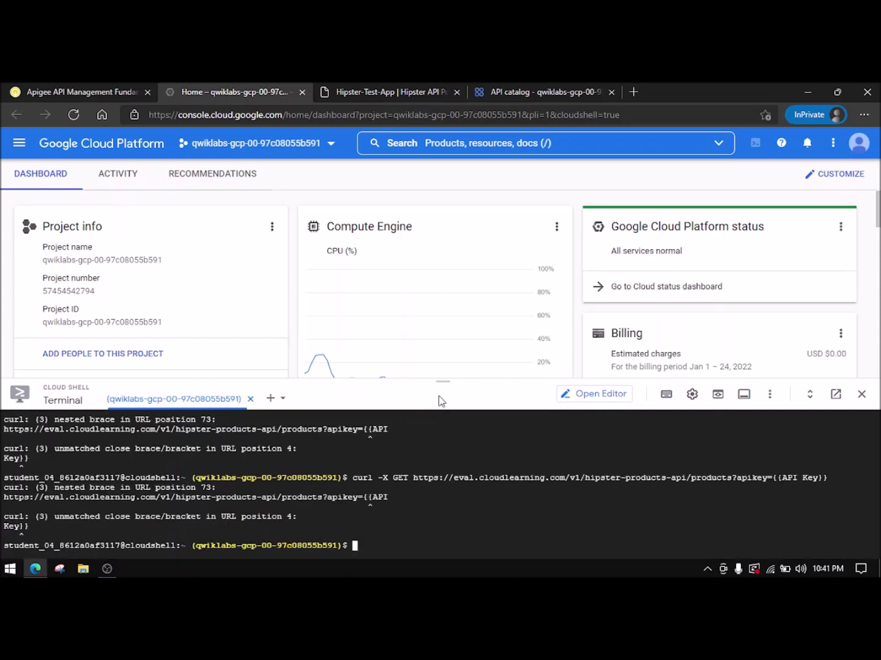
key(ctrl+v)
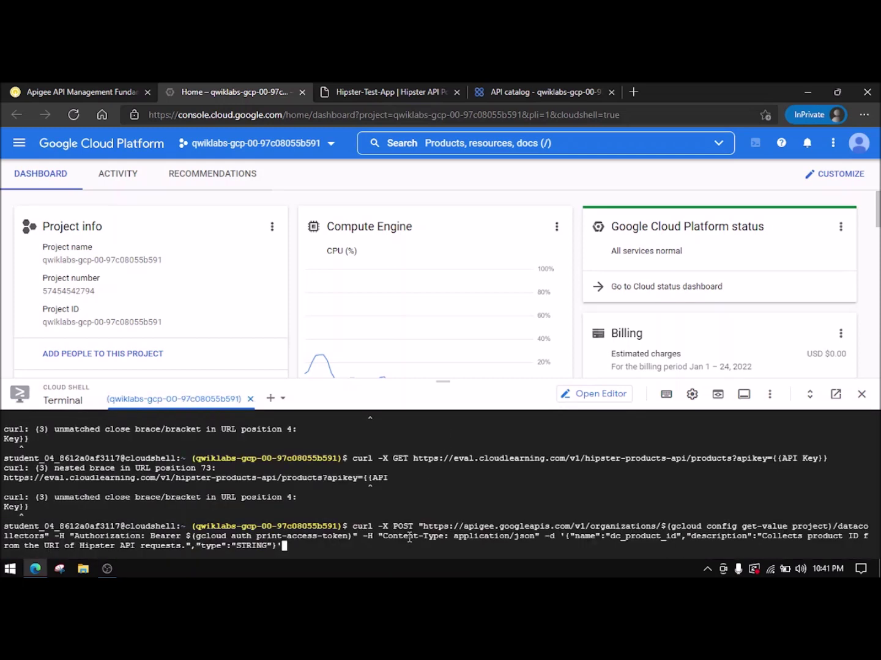
key(Return)
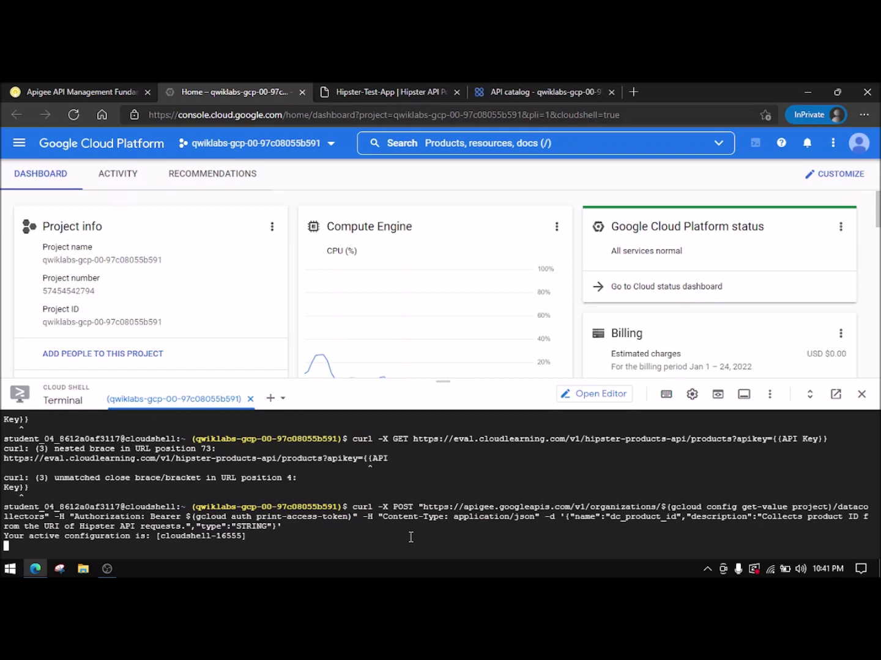
click(527, 518)
drag(447, 377, 450, 315)
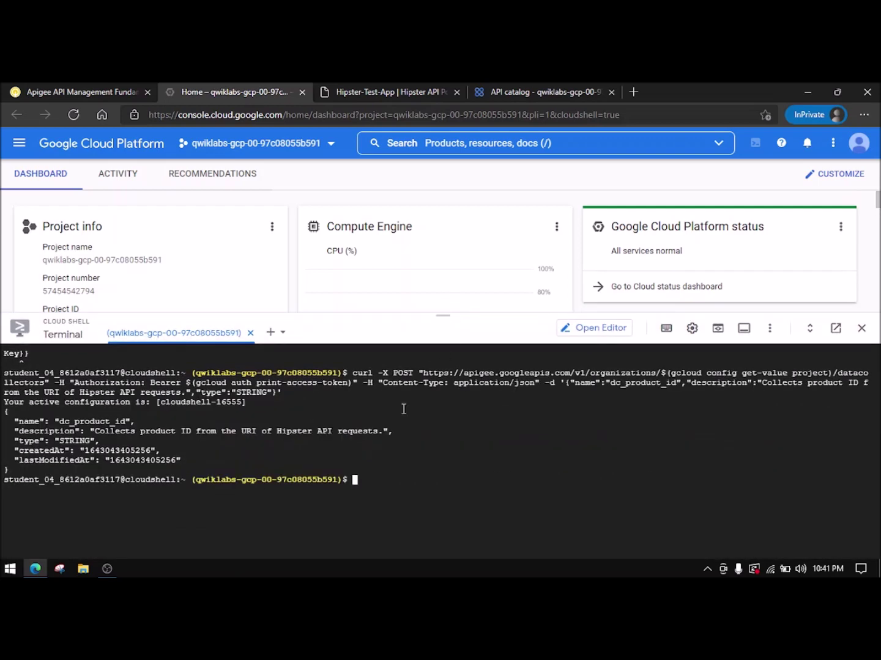
click(81, 92)
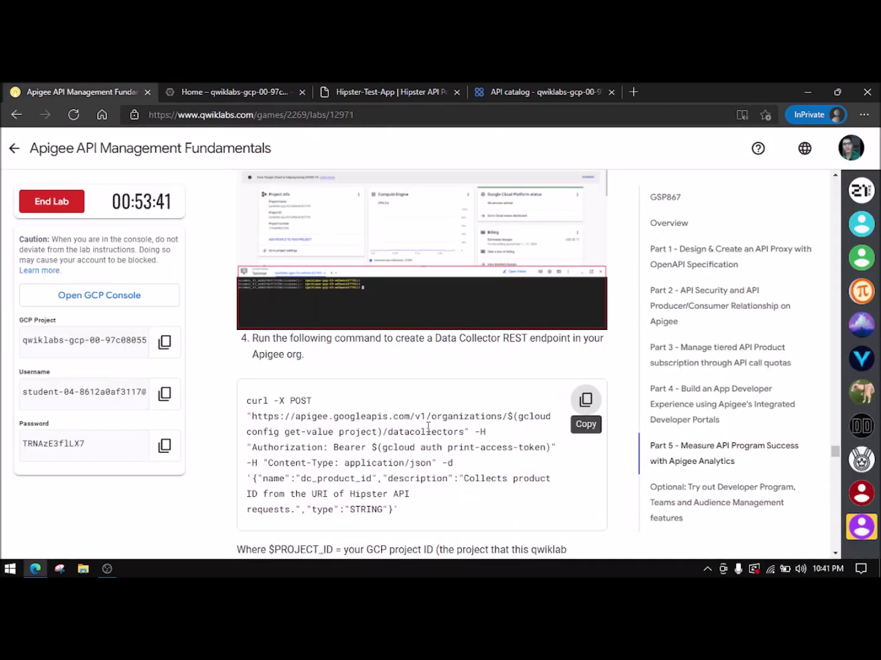
- Scroll the lab instructions to the 'Add DataCapture Policy to API Proxy' heading
scroll(427, 426, down, 1)
scroll(427, 432, down, 6)
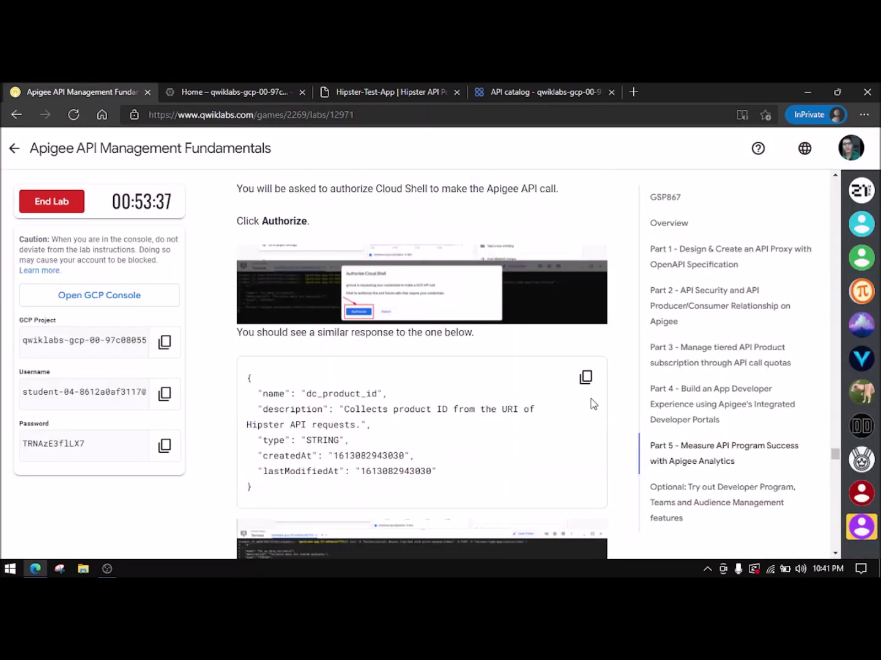
scroll(316, 377, down, 5)
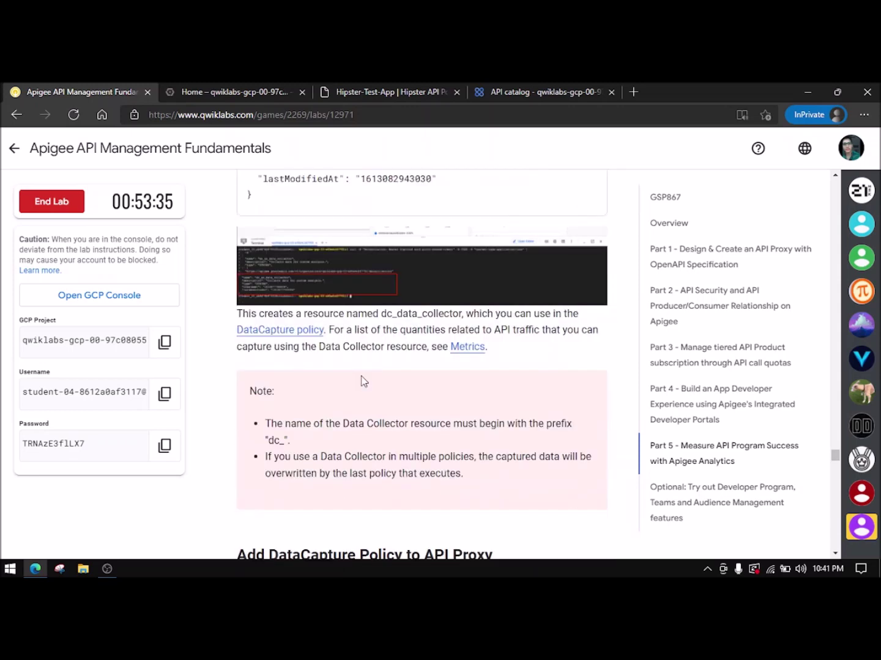
scroll(358, 371, down, 6)
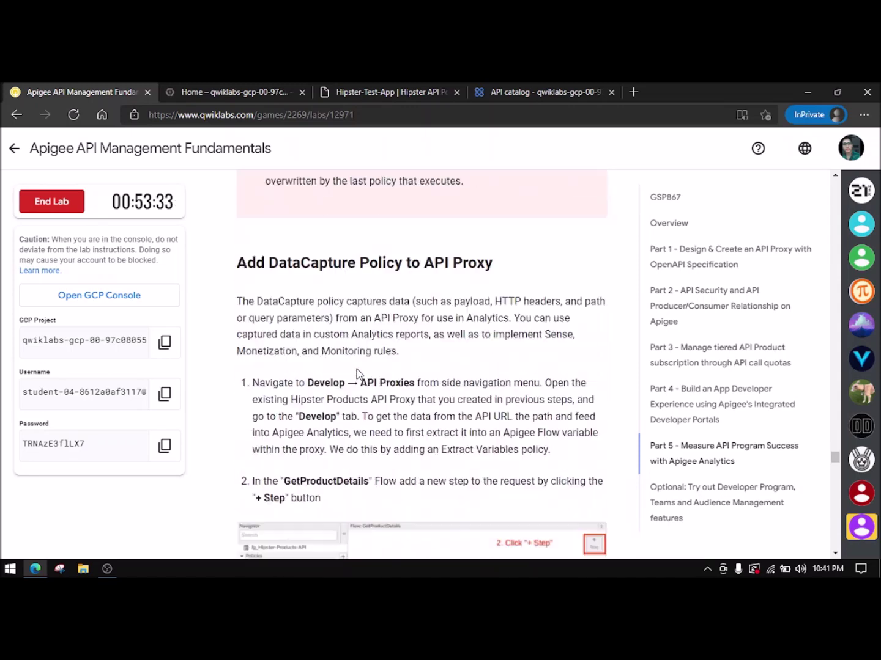
drag(238, 204, 489, 206)
click(444, 208)
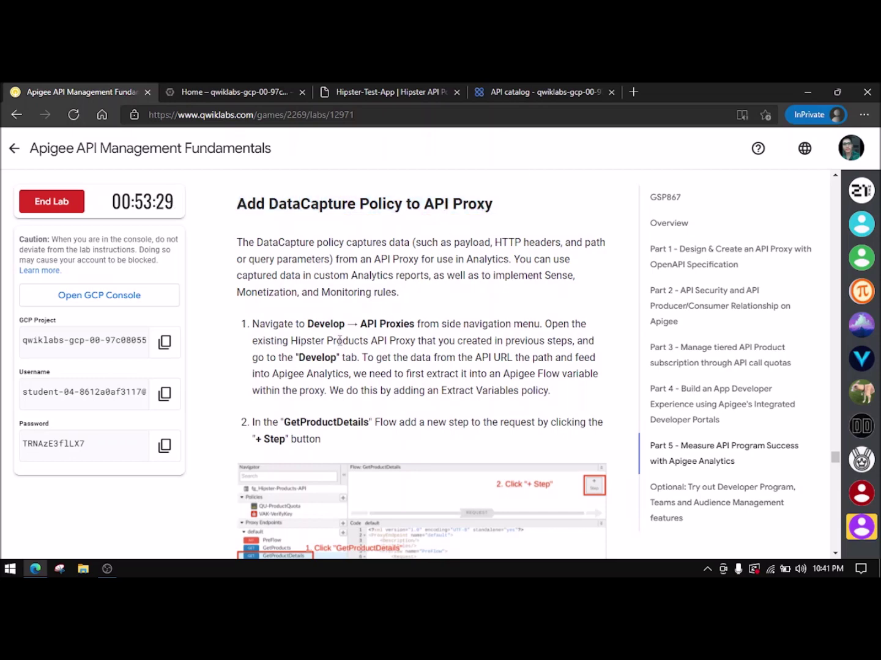
- Return to Apigee and expand the Develop section in the sidebar
click(235, 92)
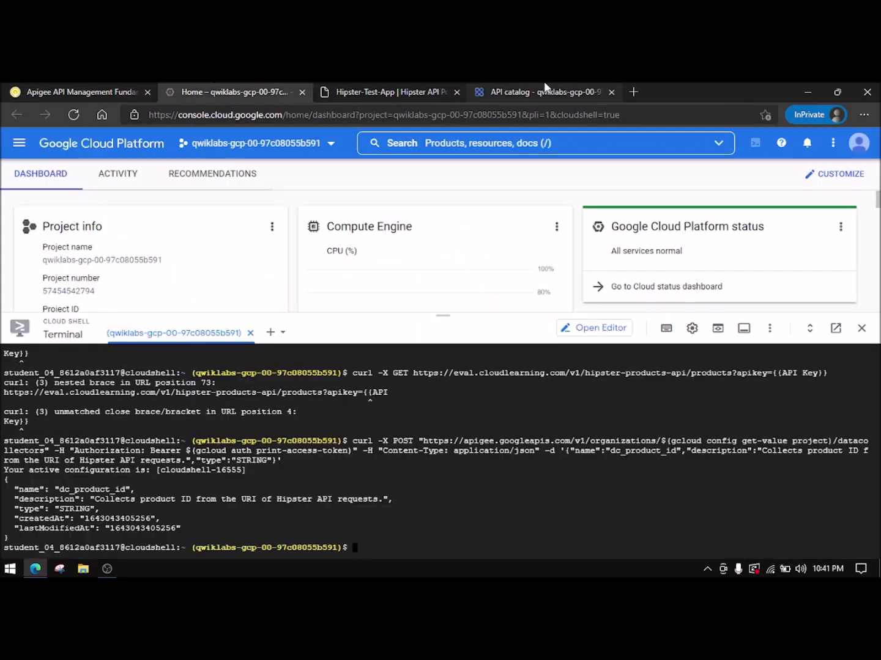
click(553, 91)
click(41, 203)
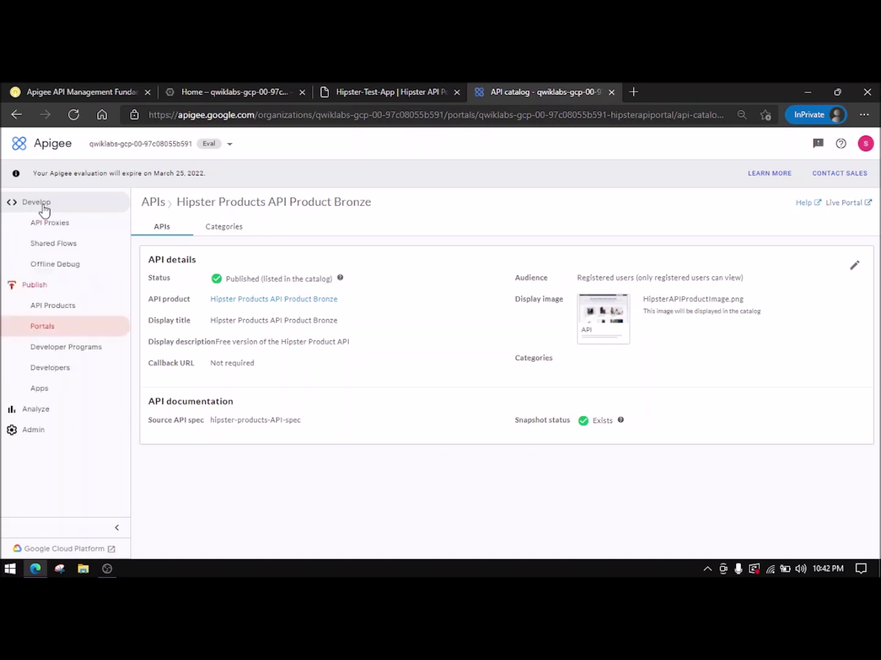
- Open the Hipster-Products-API proxy from API Proxies and reset the page zoom to 100%
click(93, 228)
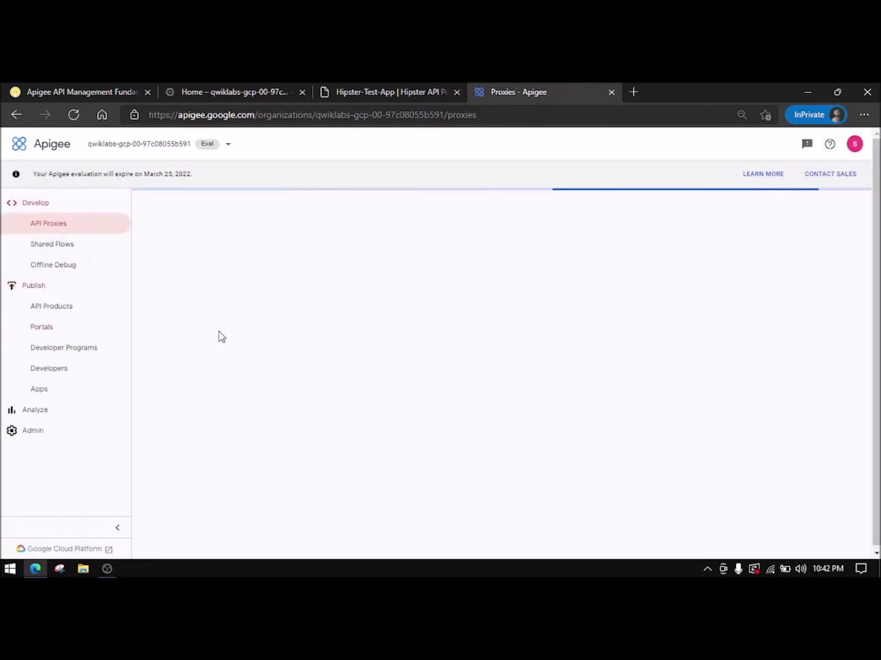
click(75, 89)
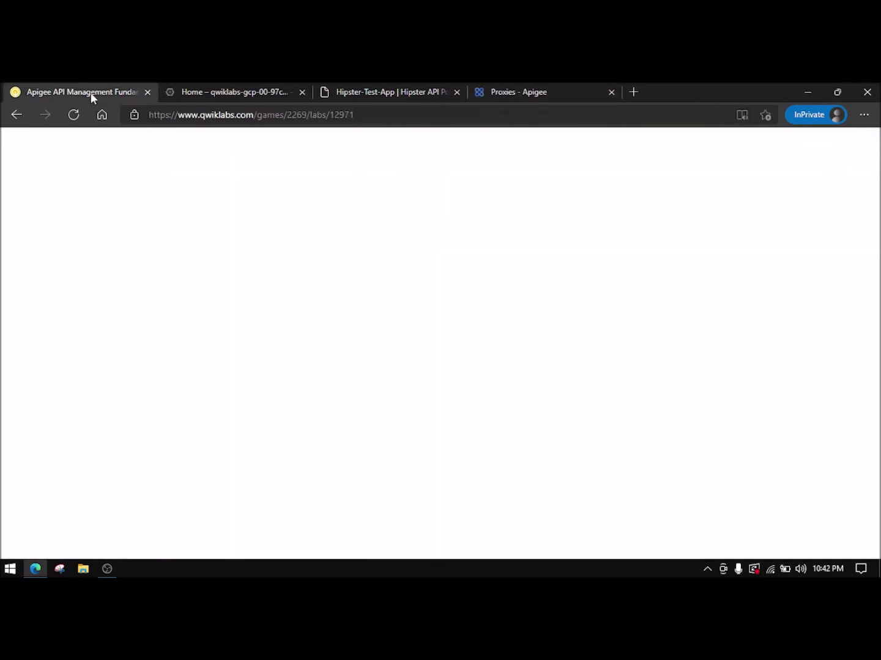
click(190, 88)
key(ctrl+Tab)
key(ctrl+Tab)
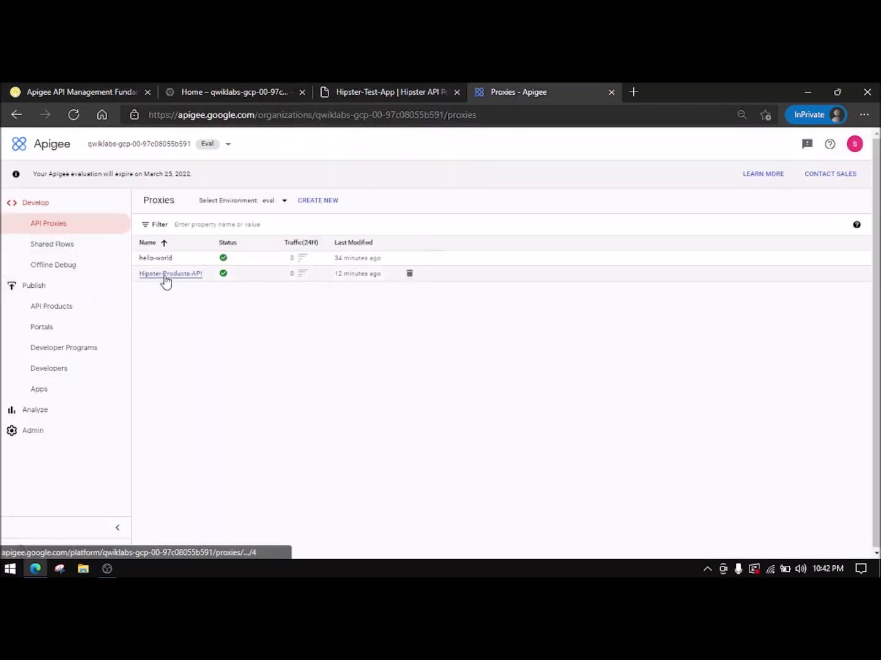
click(167, 280)
click(742, 113)
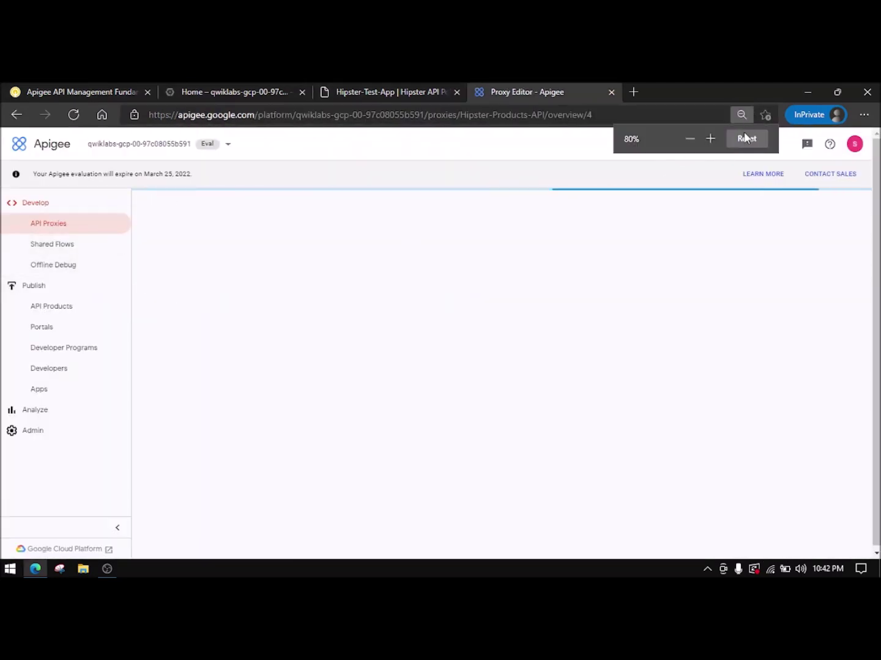
click(746, 138)
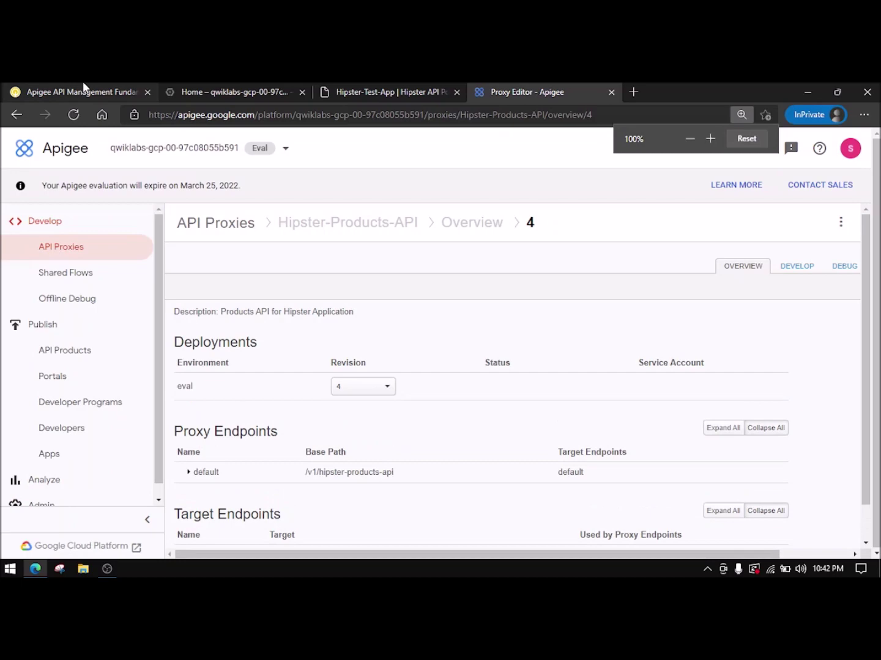
- Open the proxy's Develop view and select the GetProductDetails flow
click(82, 91)
scroll(387, 353, down, 1)
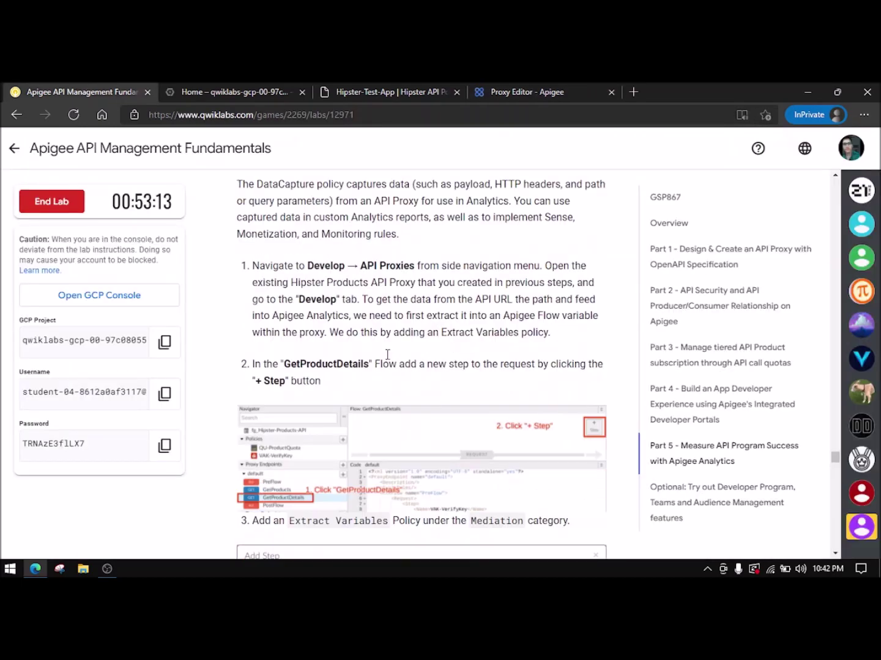
scroll(388, 358, down, 2)
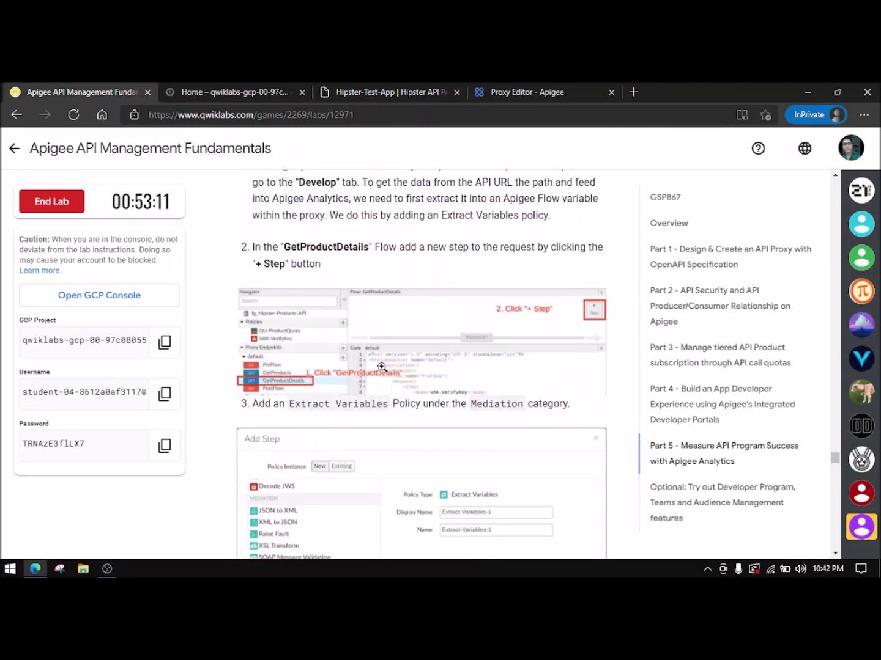
click(250, 91)
drag(512, 88, 257, 87)
click(787, 273)
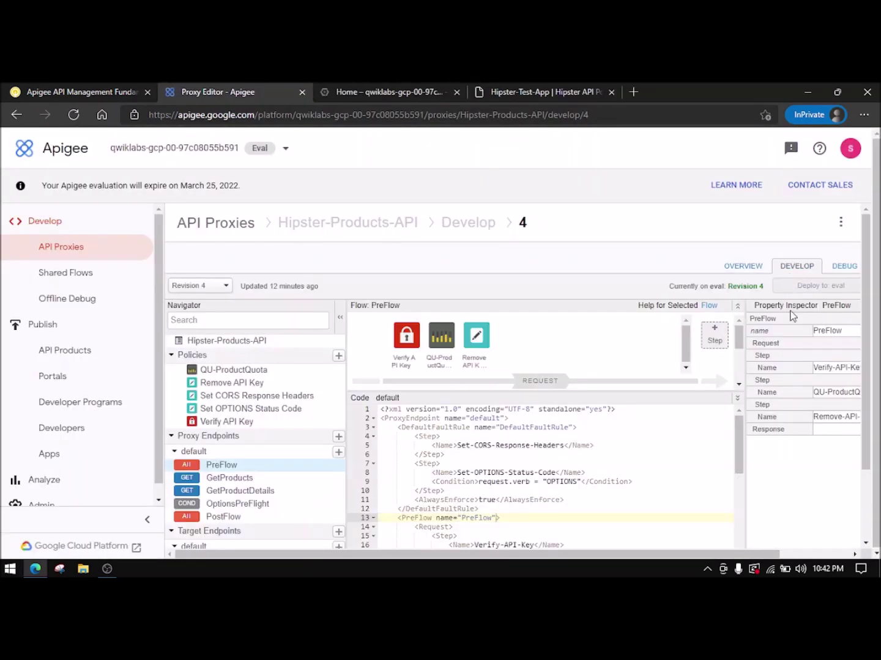
click(263, 493)
- Start adding a new step to the GetProductDetails flow
click(108, 93)
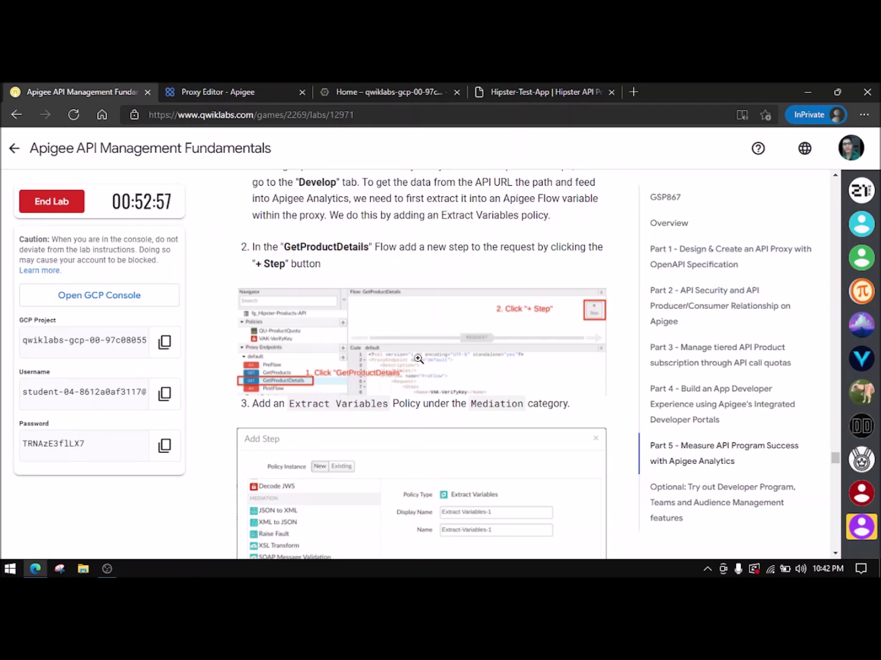
click(206, 89)
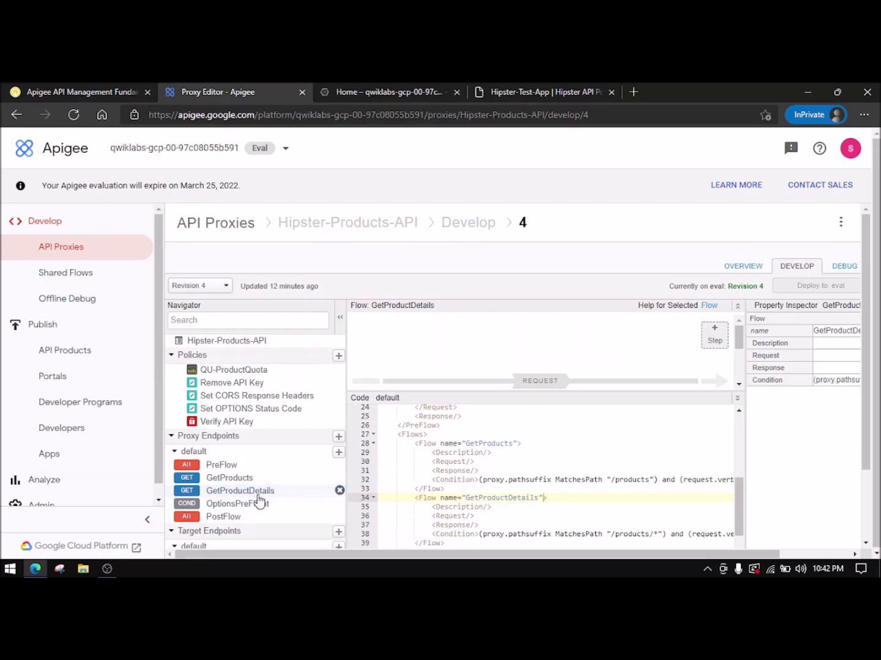
click(714, 336)
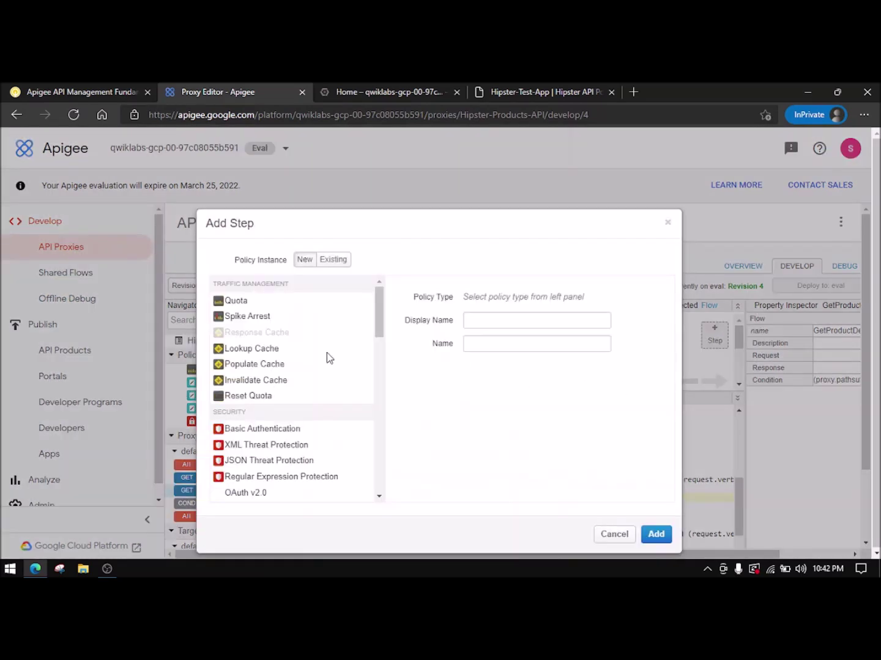
- Pick Extract Variables under Mediation in the Add Step dialog and add it to the flow
click(81, 91)
scroll(414, 408, down, 1)
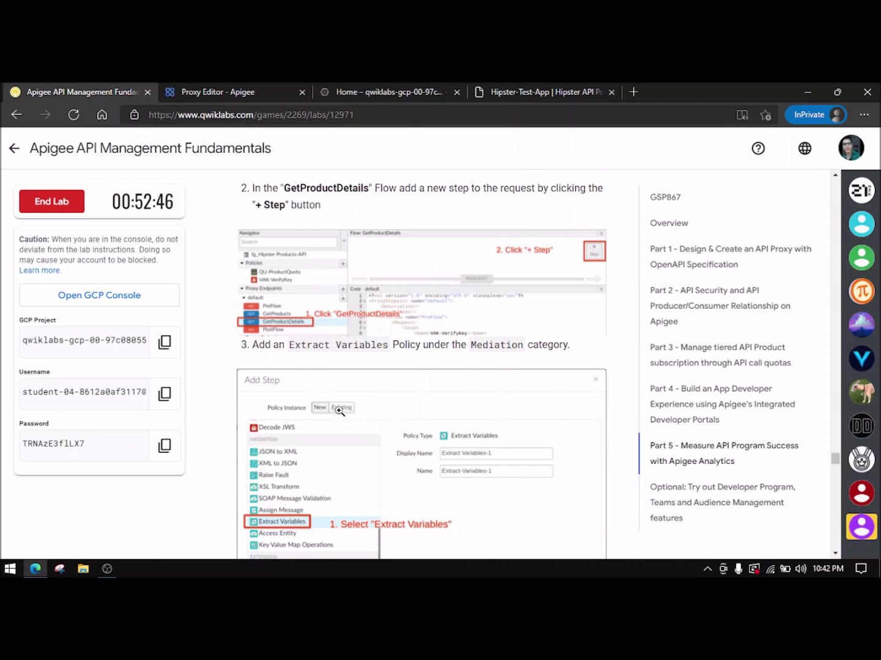
click(206, 92)
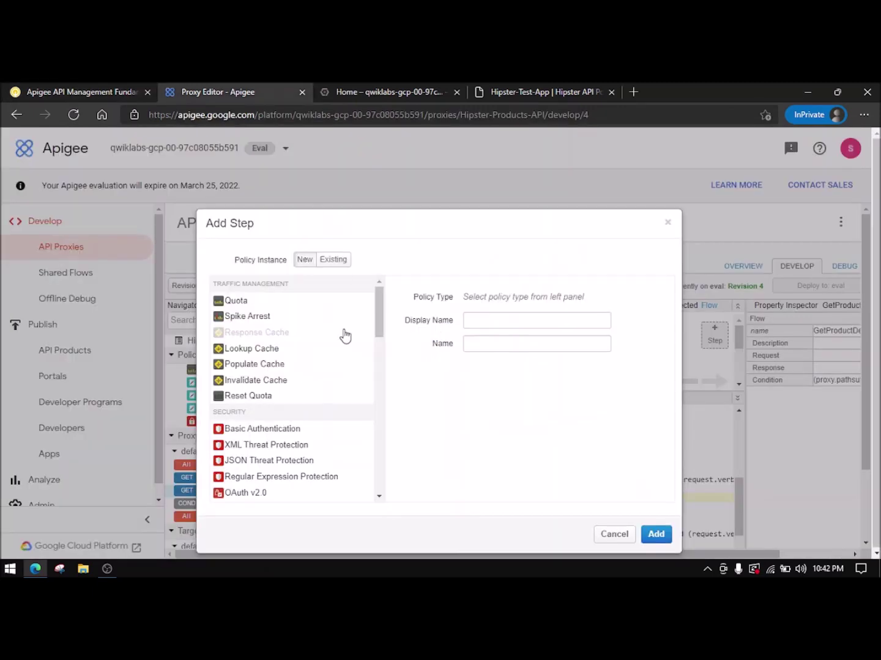
scroll(294, 440, down, 5)
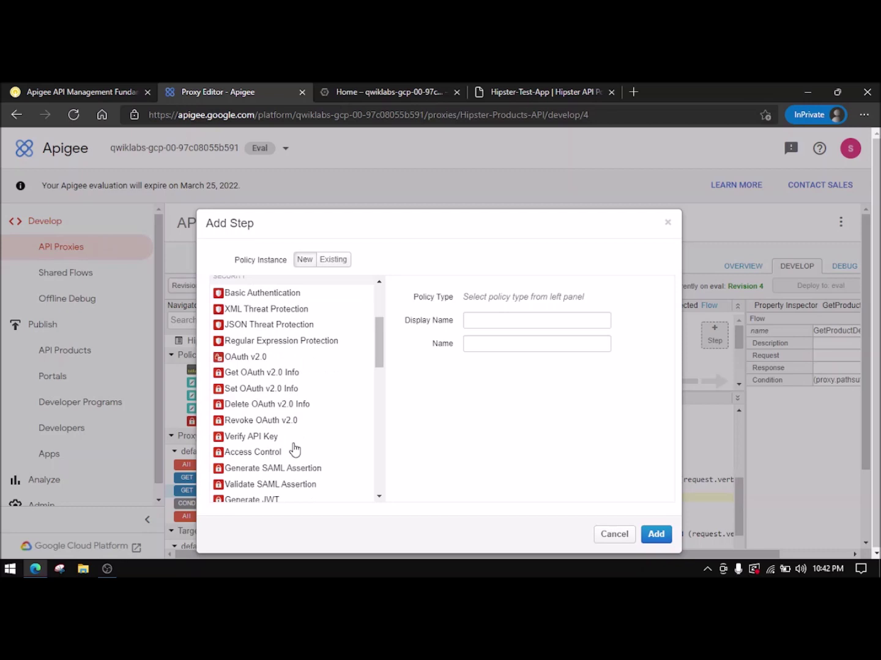
scroll(293, 451, down, 2)
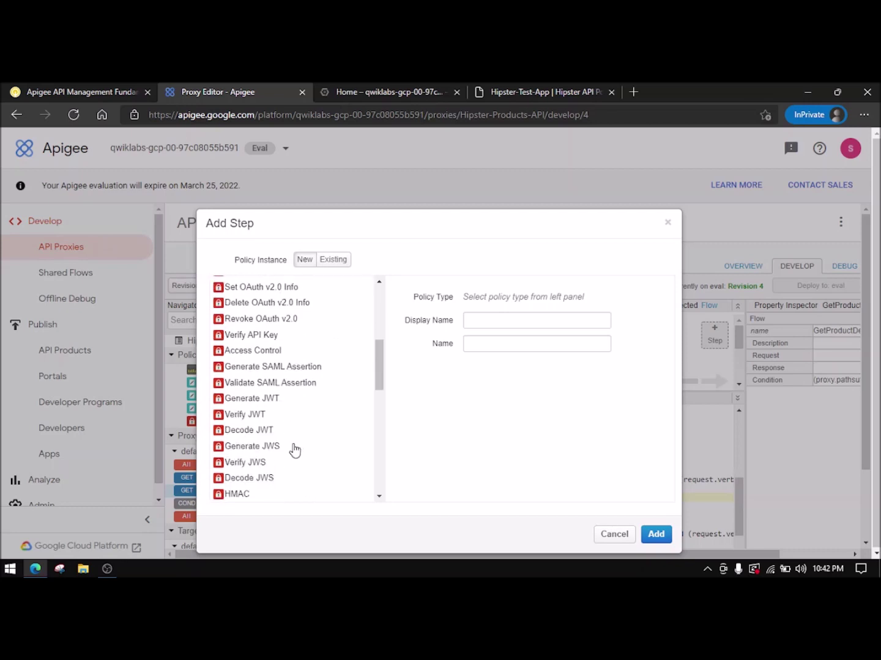
scroll(295, 449, down, 6)
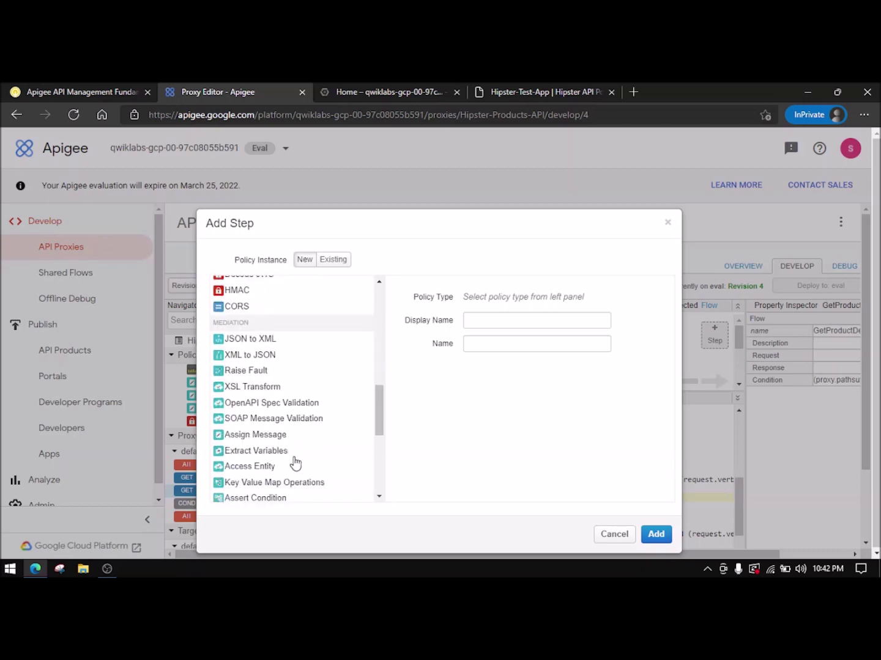
click(257, 453)
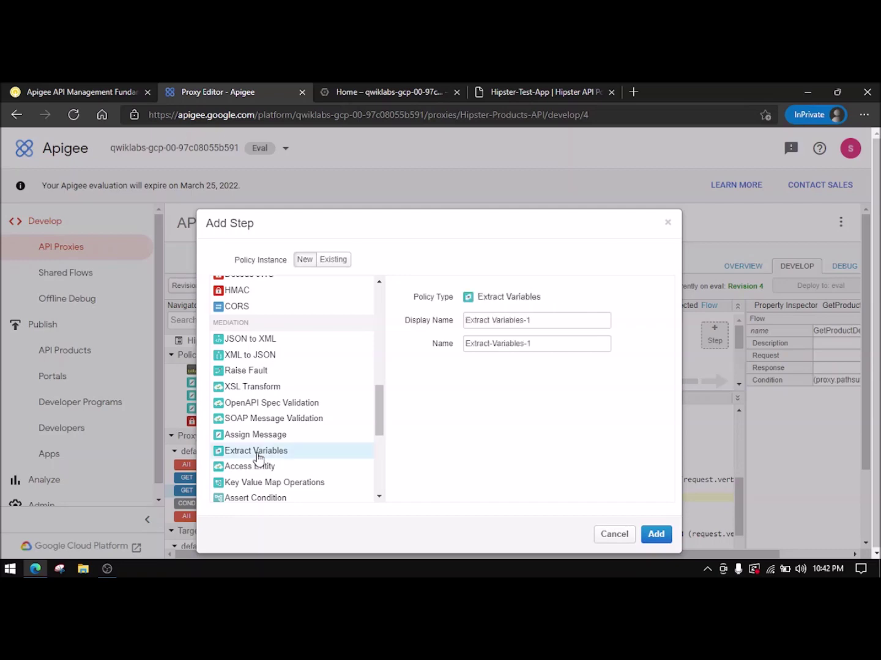
click(62, 93)
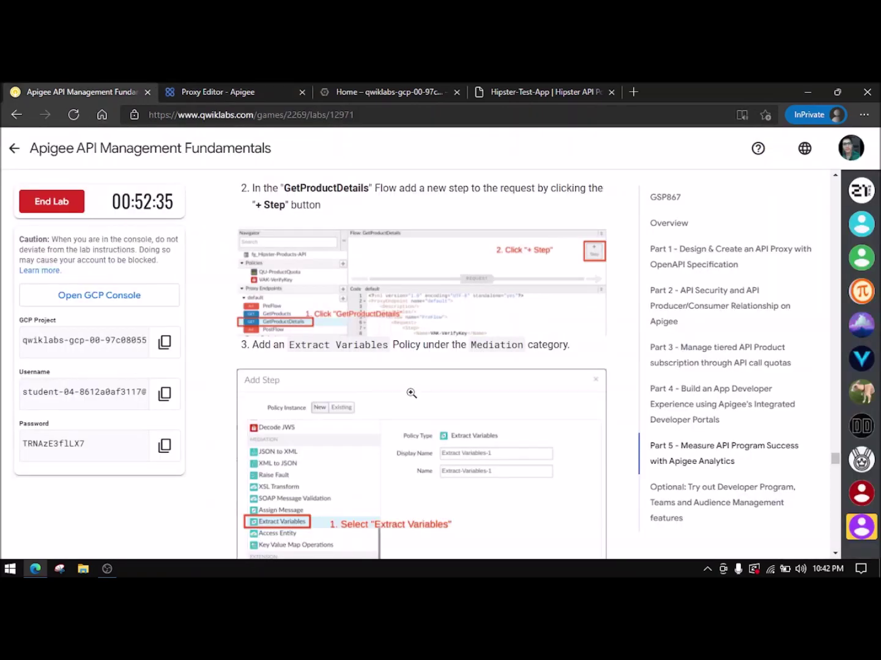
scroll(439, 374, down, 3)
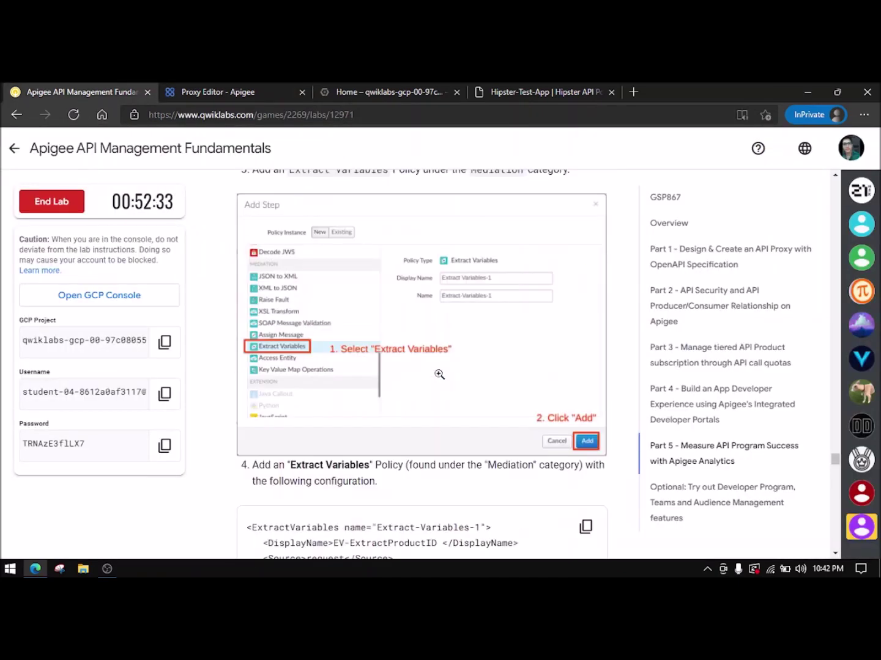
scroll(439, 374, down, 2)
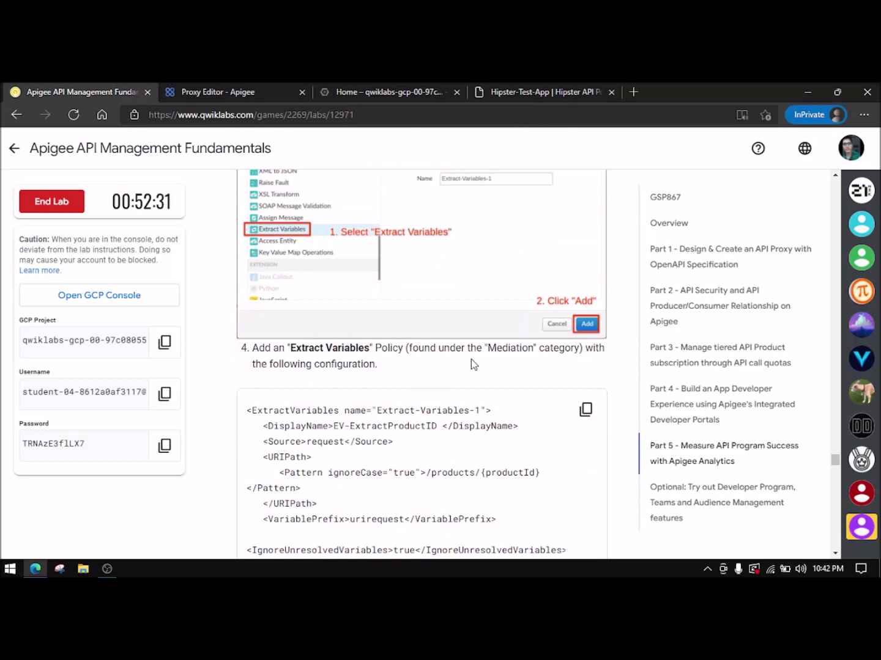
click(197, 89)
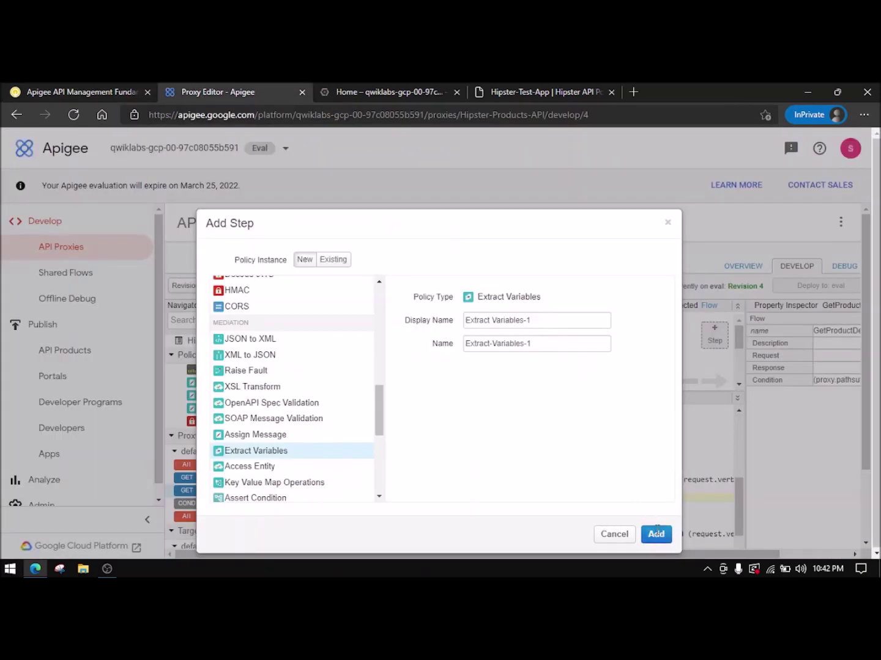
click(656, 531)
- Begin adding another step to the GetProductDetails request flow
click(101, 89)
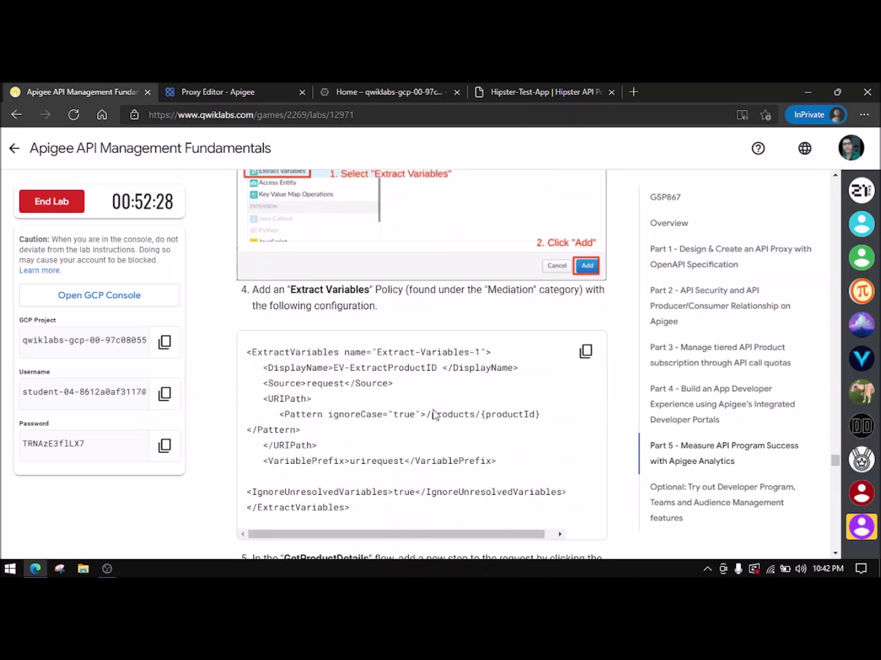
scroll(432, 414, down, 3)
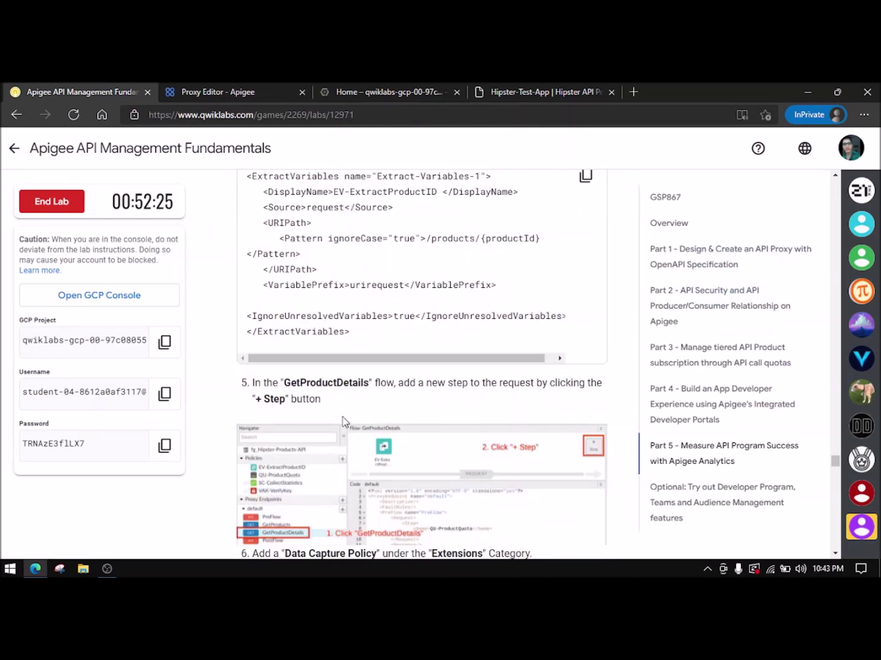
scroll(327, 427, down, 2)
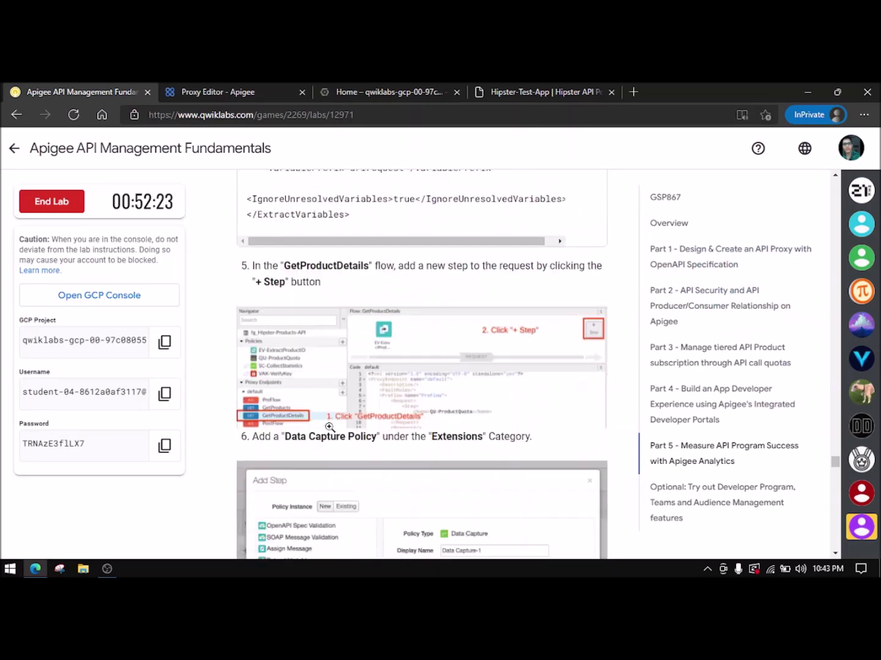
scroll(329, 426, down, 2)
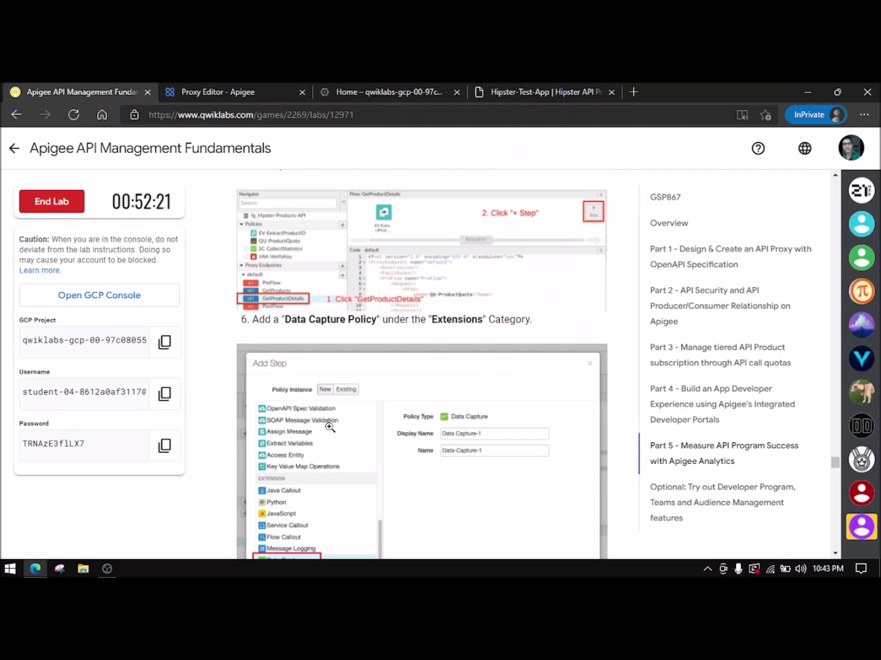
scroll(330, 426, down, 2)
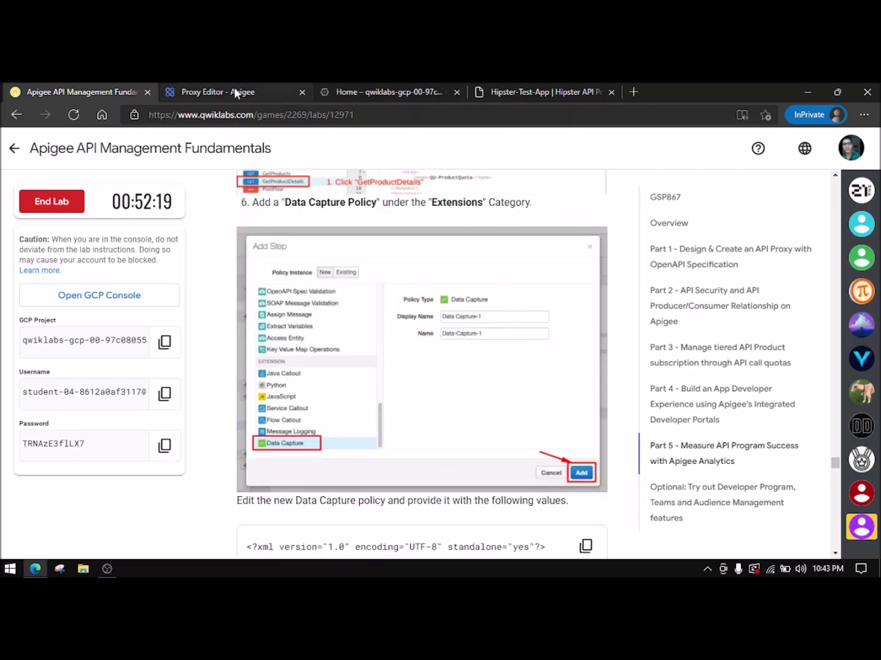
click(233, 97)
click(713, 336)
- Add a Data Capture policy from the Extension list as a new GetProductDetails step
scroll(290, 384, down, 8)
scroll(290, 384, down, 10)
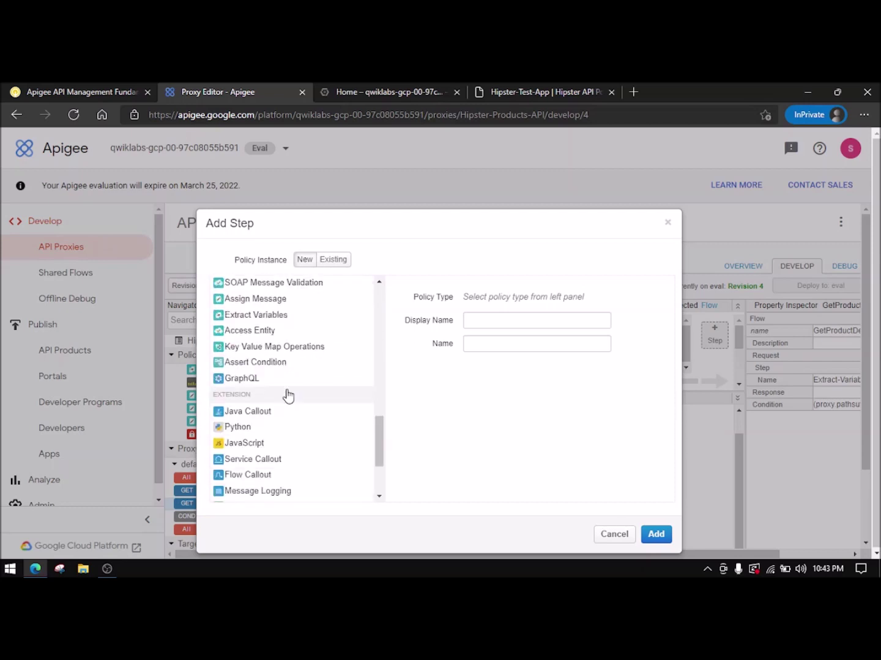
scroll(286, 372, up, 1)
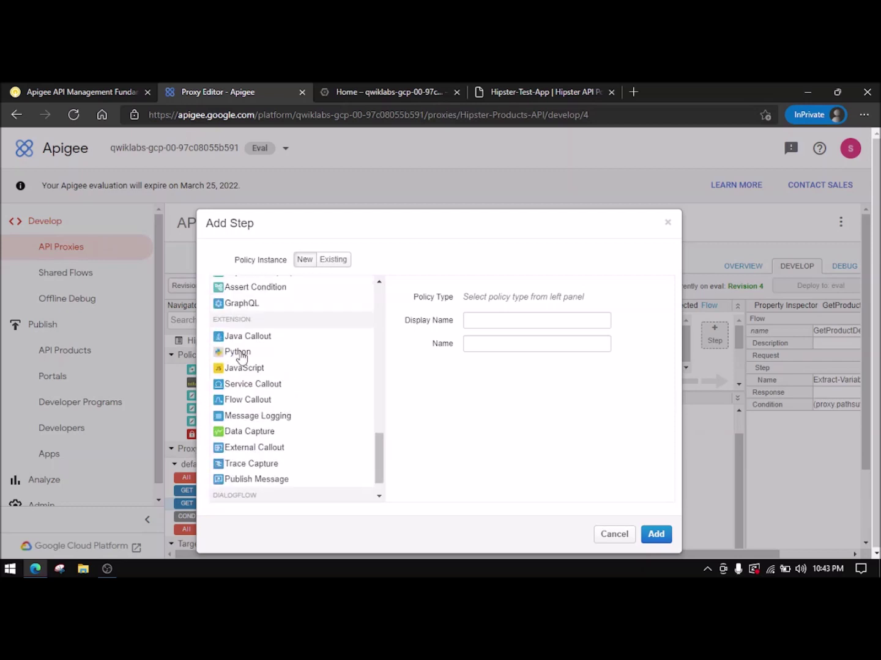
click(250, 432)
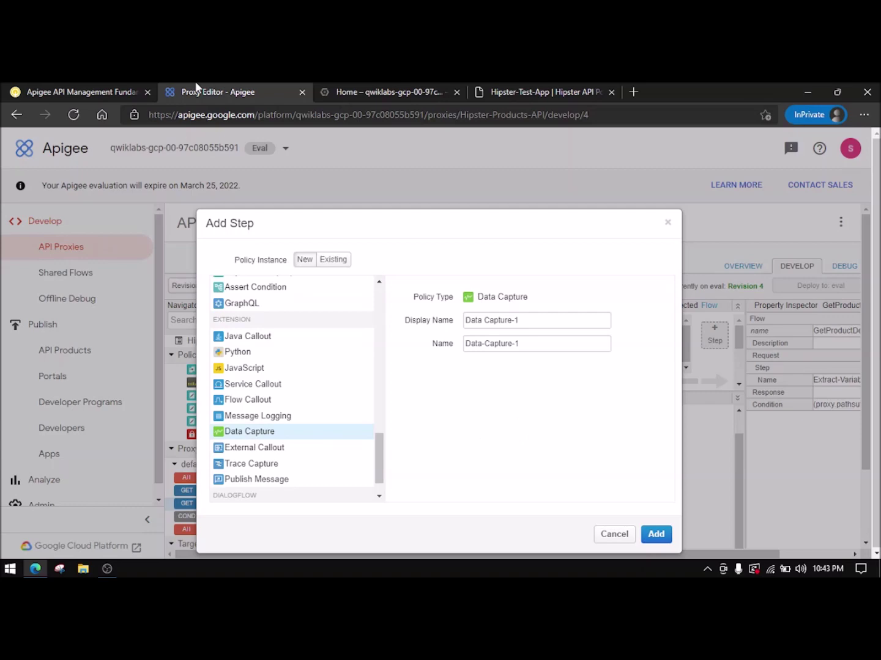
click(113, 93)
scroll(321, 396, down, 1)
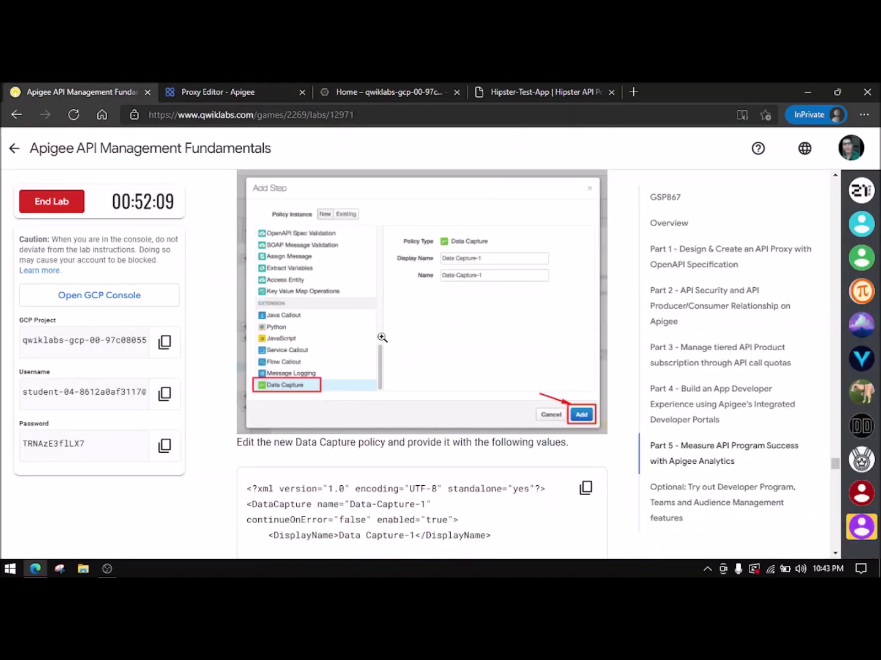
click(264, 91)
click(658, 535)
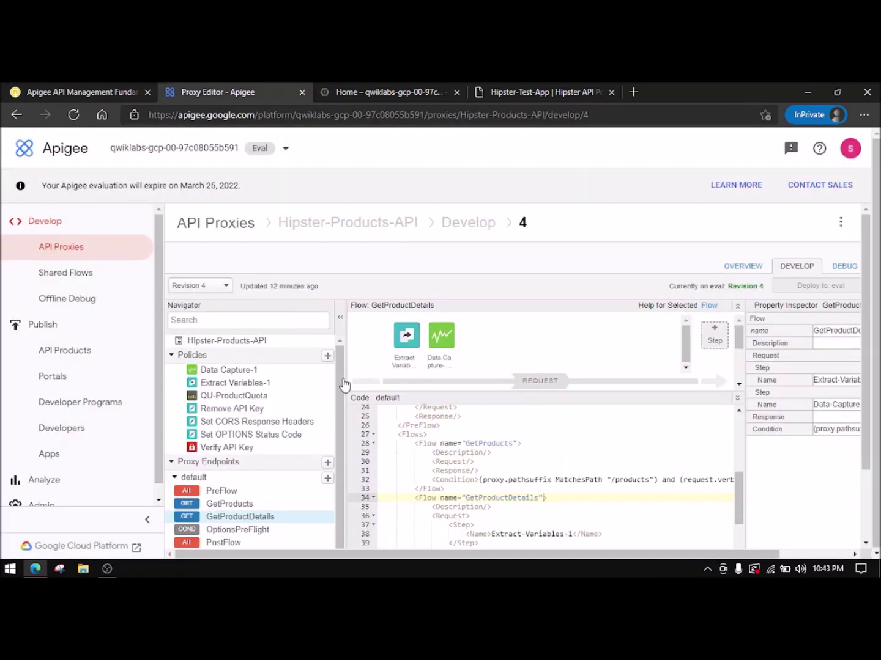
- Save the proxy changes as revision 5
click(64, 90)
scroll(304, 361, down, 6)
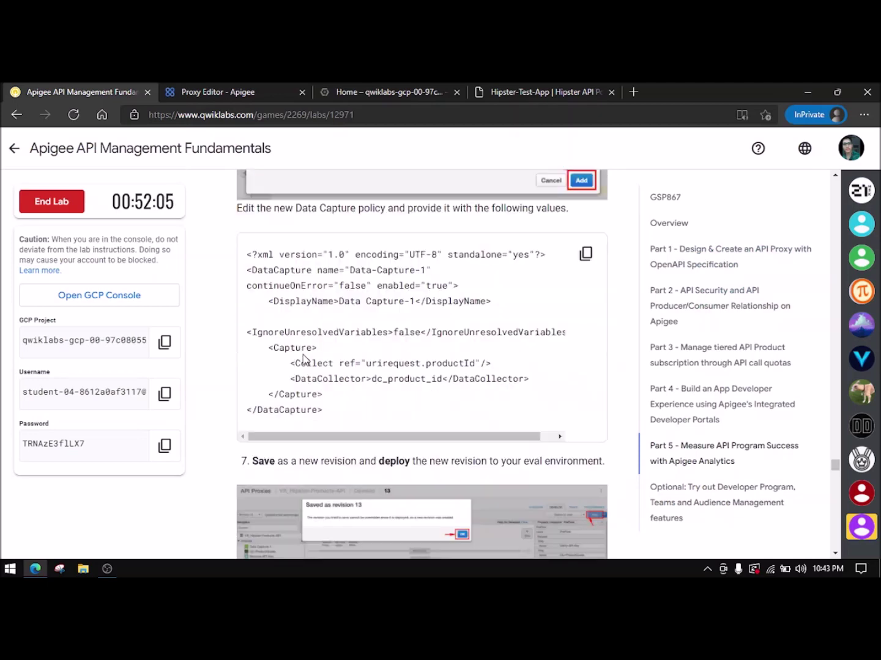
click(289, 91)
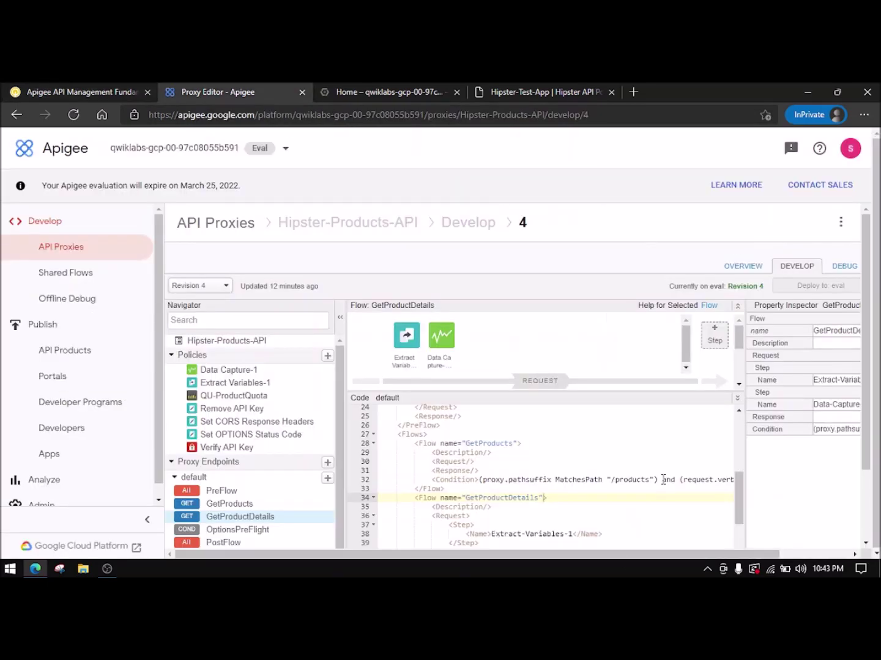
drag(619, 559, 772, 548)
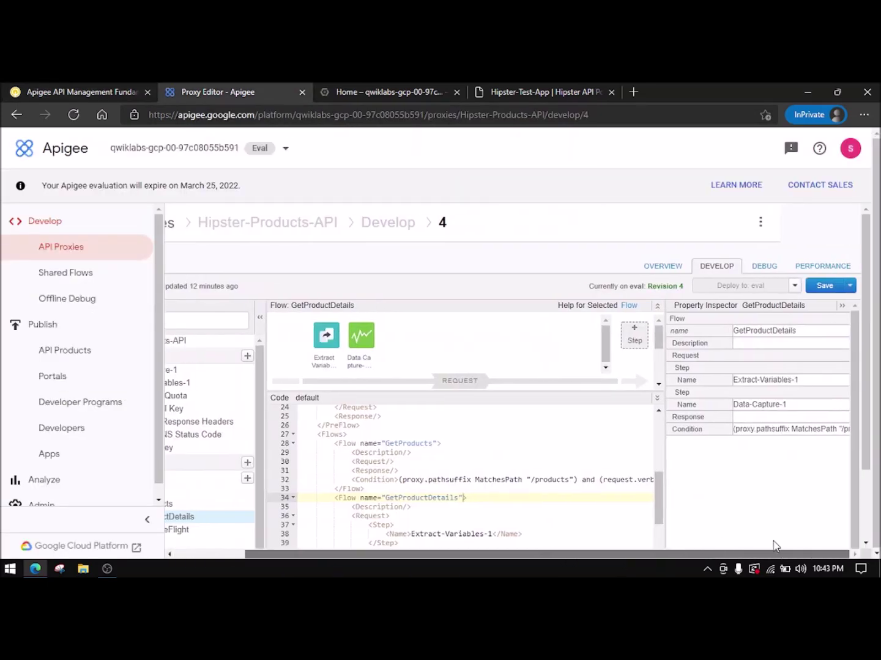
click(826, 287)
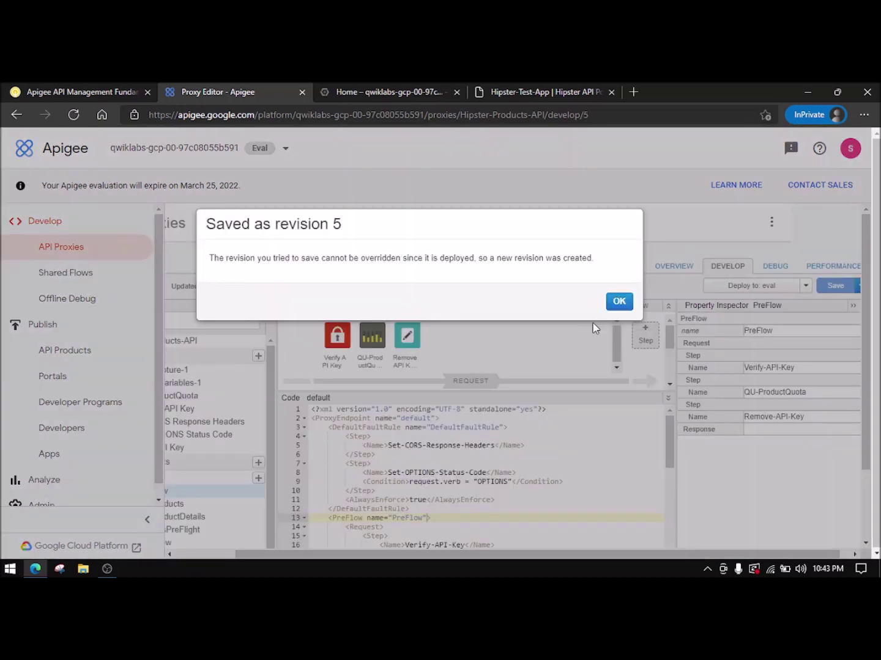
click(618, 302)
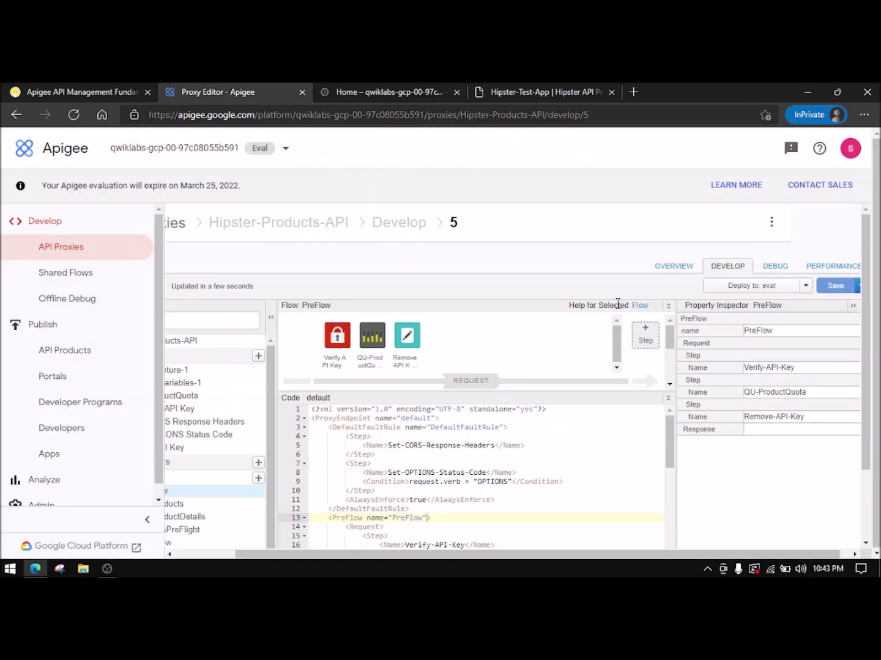
- Try deploying revision 5 to eval, abort the validation error, and go to the Debug page
click(736, 293)
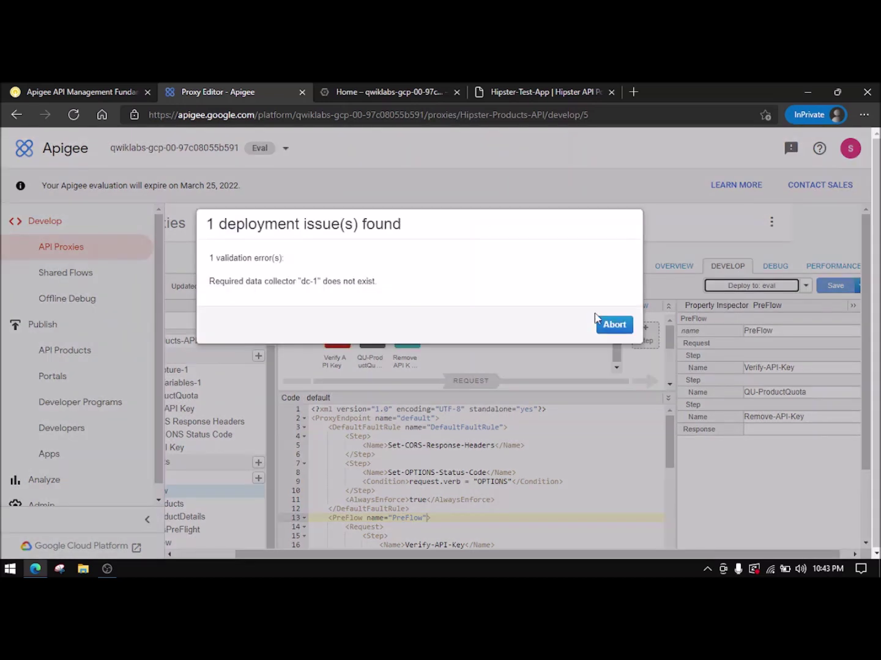
click(600, 329)
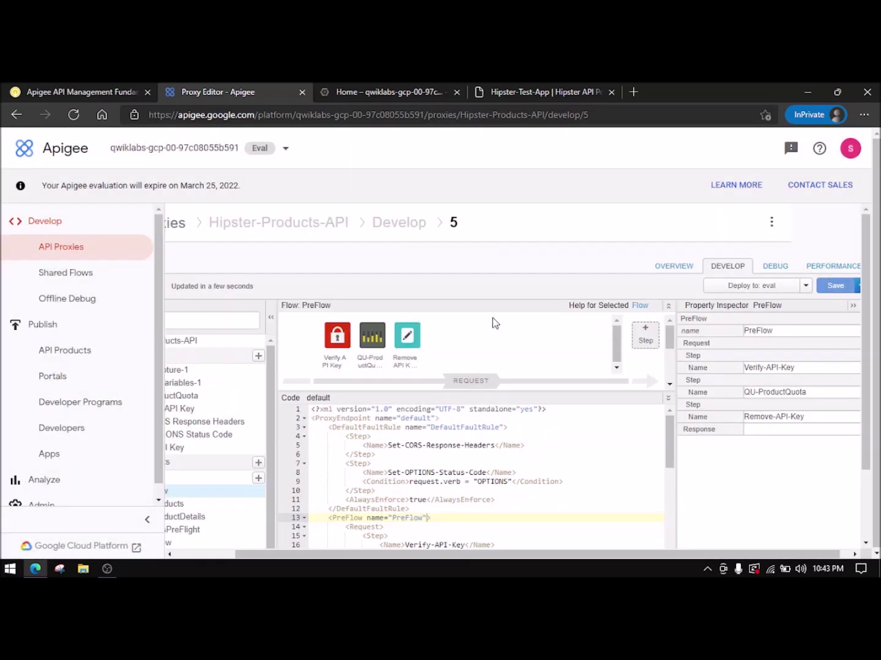
click(84, 91)
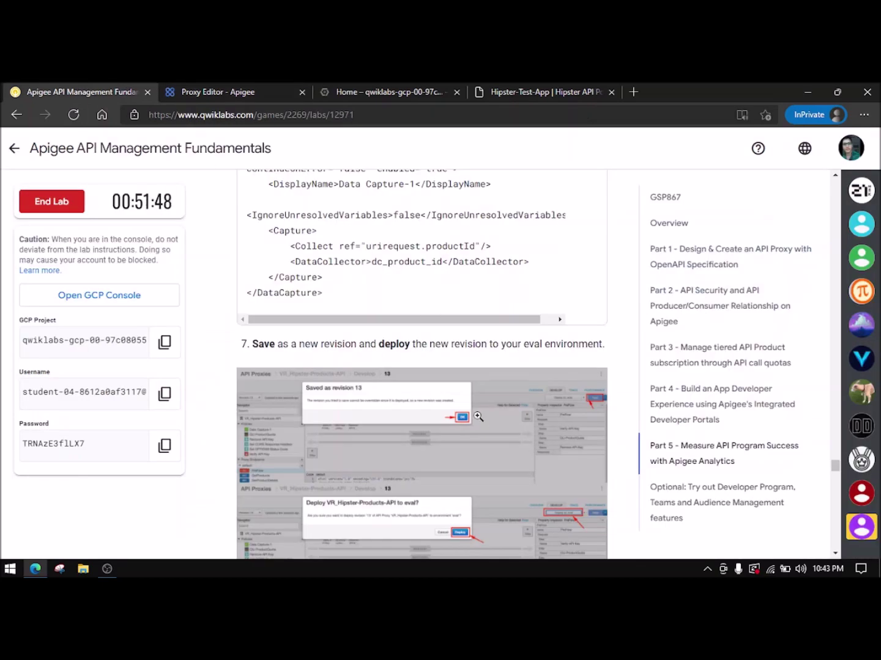
scroll(394, 402, down, 5)
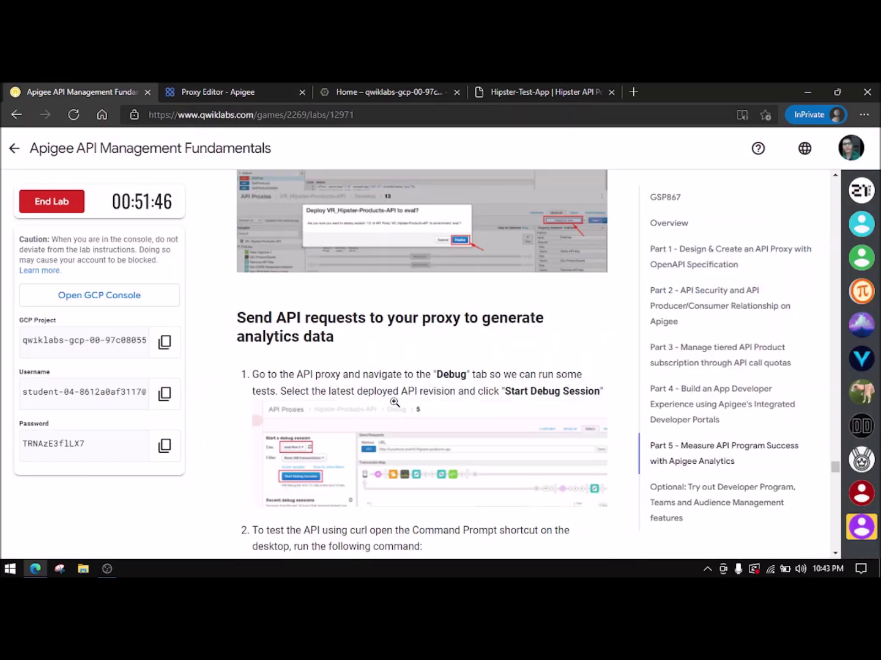
click(227, 91)
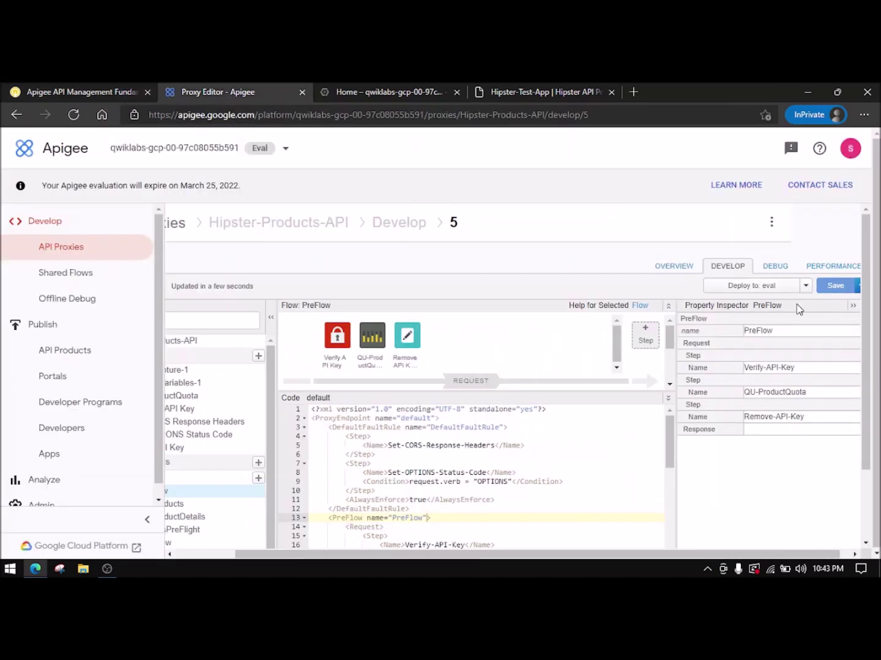
click(756, 287)
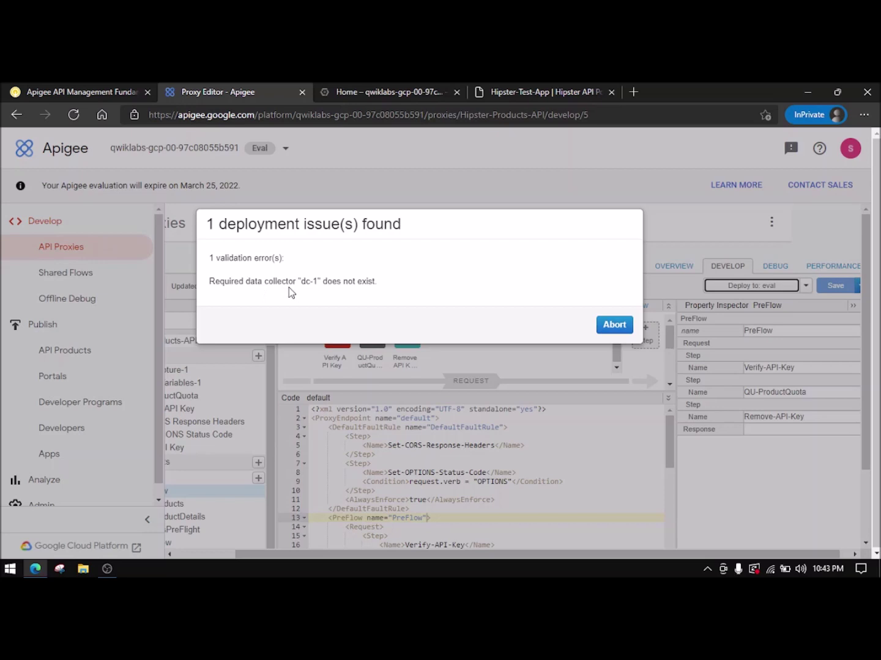
click(614, 325)
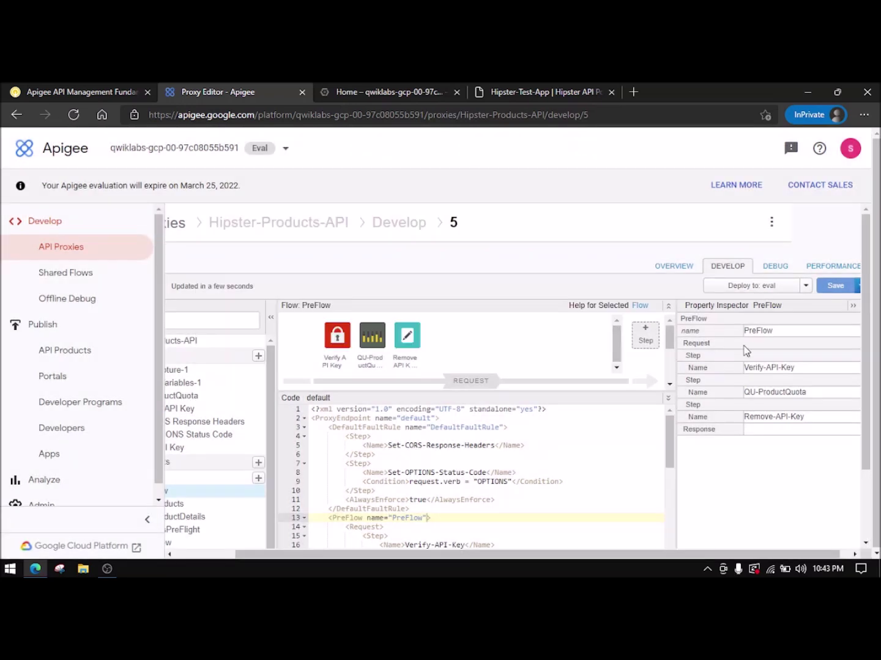
click(774, 267)
- Start a debug session on the proxy in the eval environment
click(236, 309)
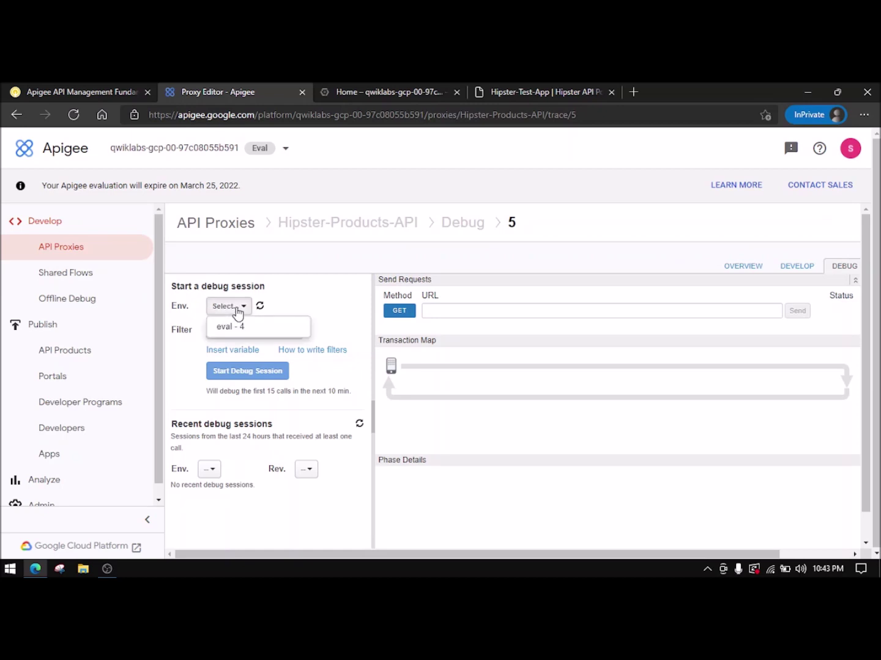
click(254, 329)
click(257, 373)
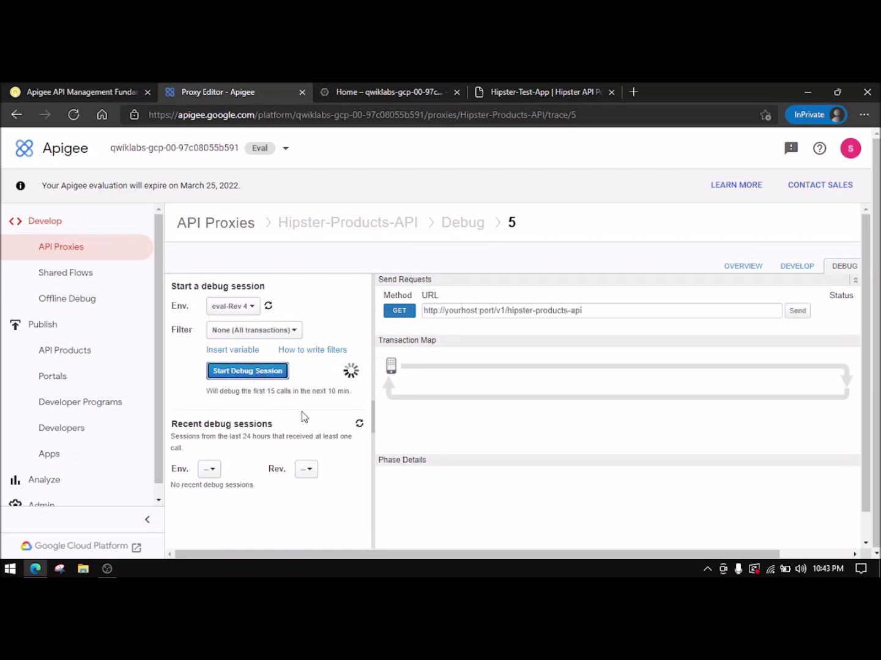
- Copy the lab's product curl command and run it in Cloud Shell
click(107, 90)
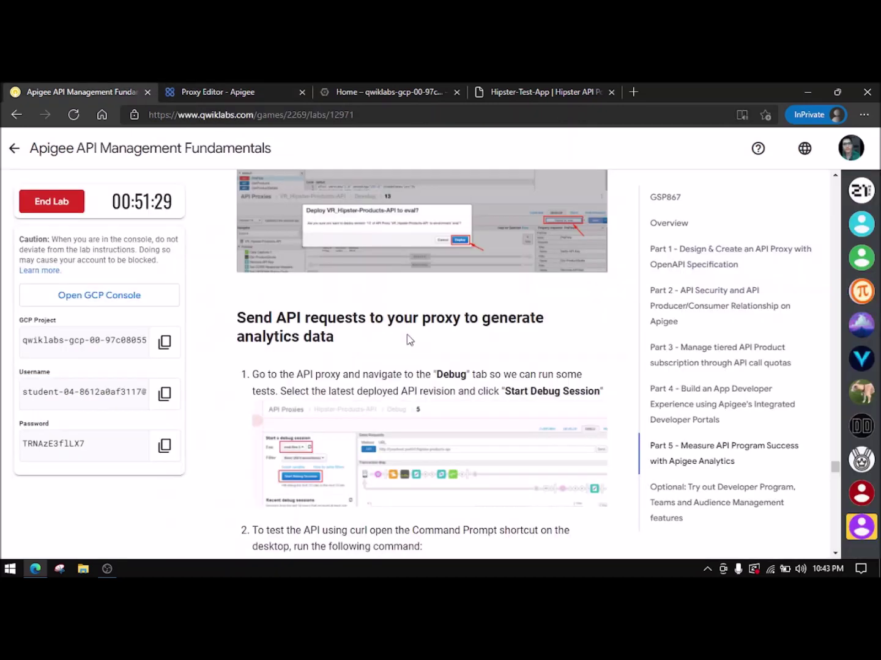
scroll(409, 345, up, 3)
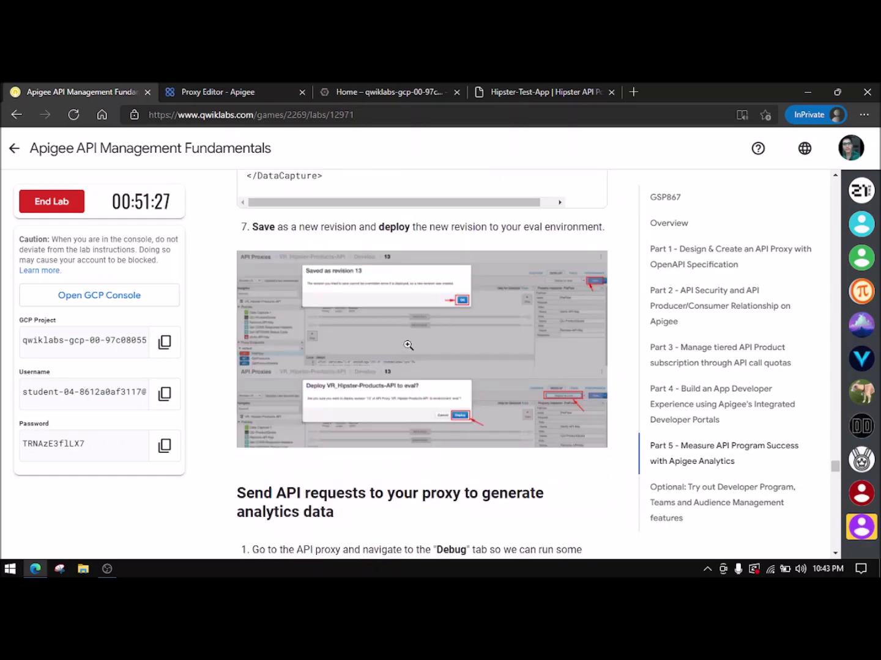
scroll(408, 345, up, 3)
scroll(407, 345, down, 7)
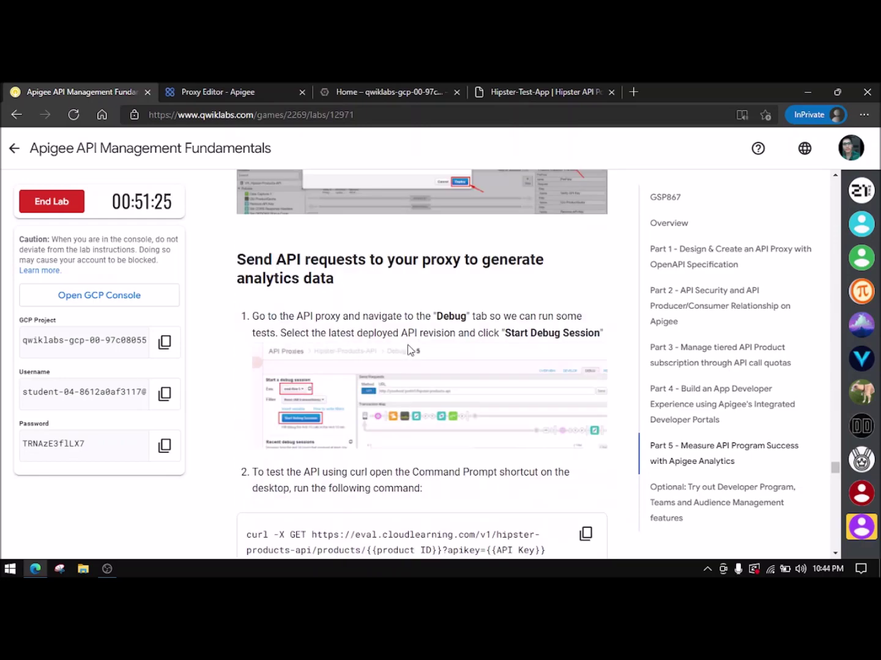
scroll(318, 324, up, 11)
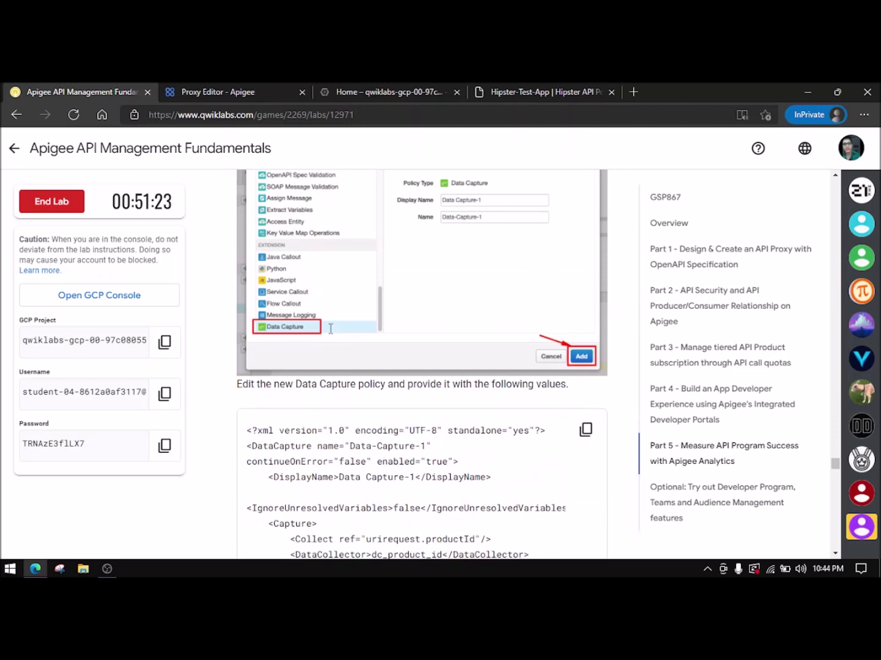
scroll(330, 329, down, 6)
scroll(330, 330, down, 4)
scroll(294, 322, down, 2)
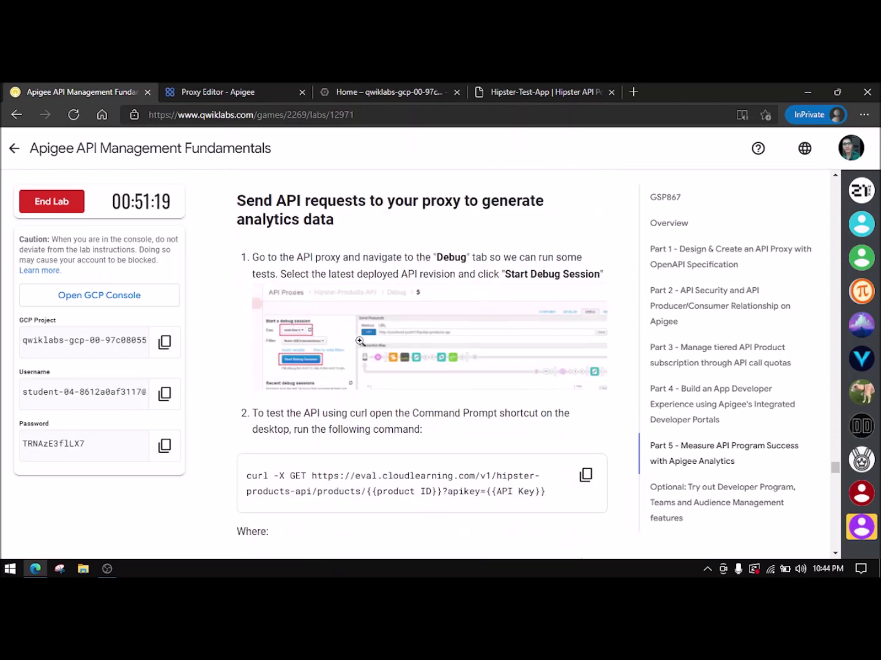
scroll(366, 345, down, 4)
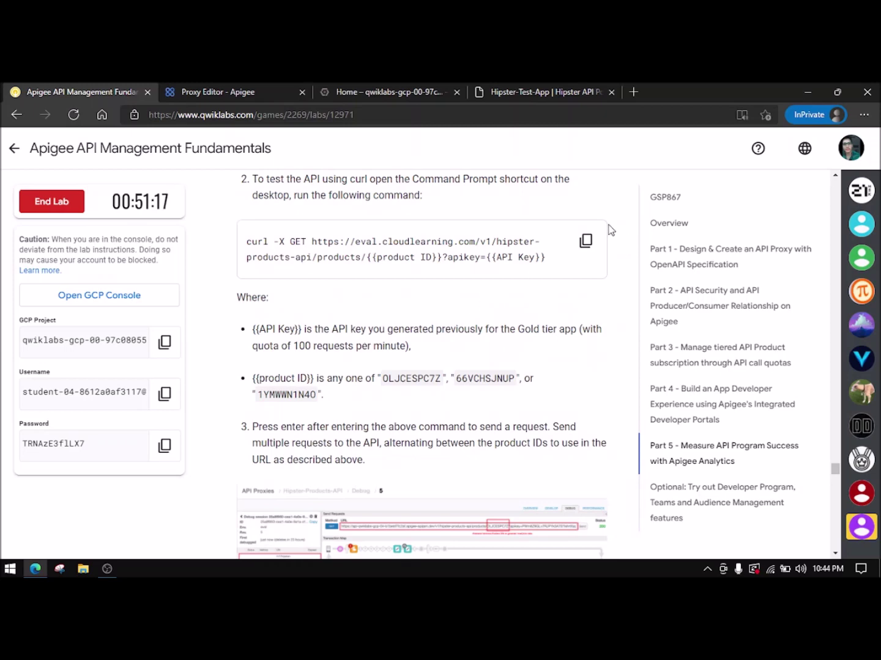
click(584, 240)
click(202, 92)
click(343, 98)
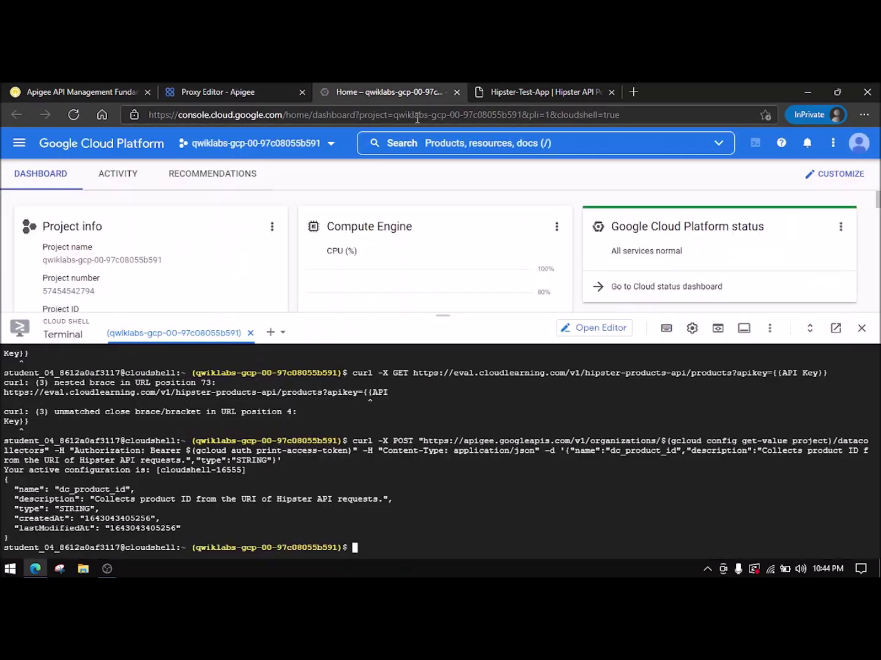
key(ctrl+v)
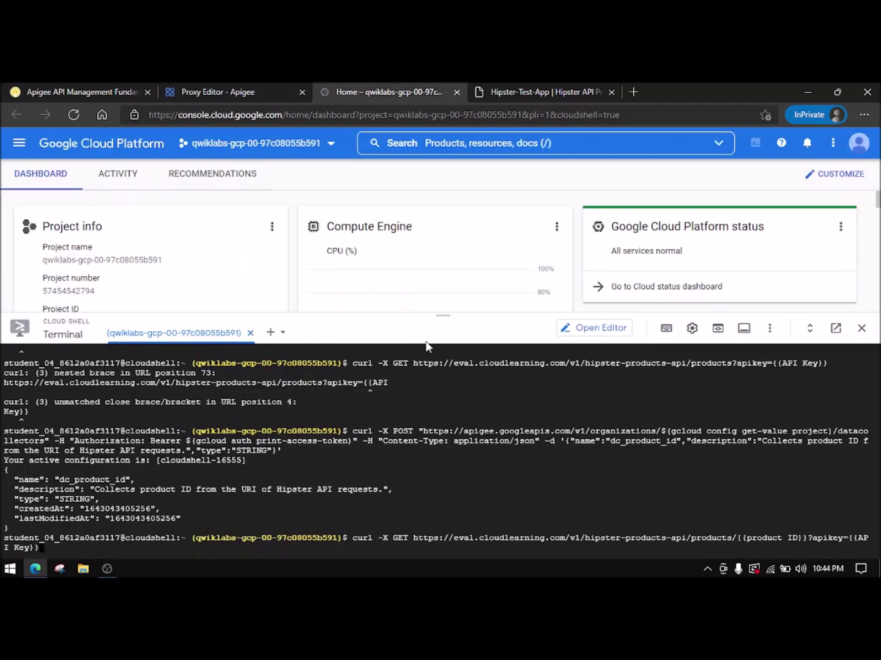
key(Return)
- Scroll the lab instructions down to the Create custom report section
click(131, 86)
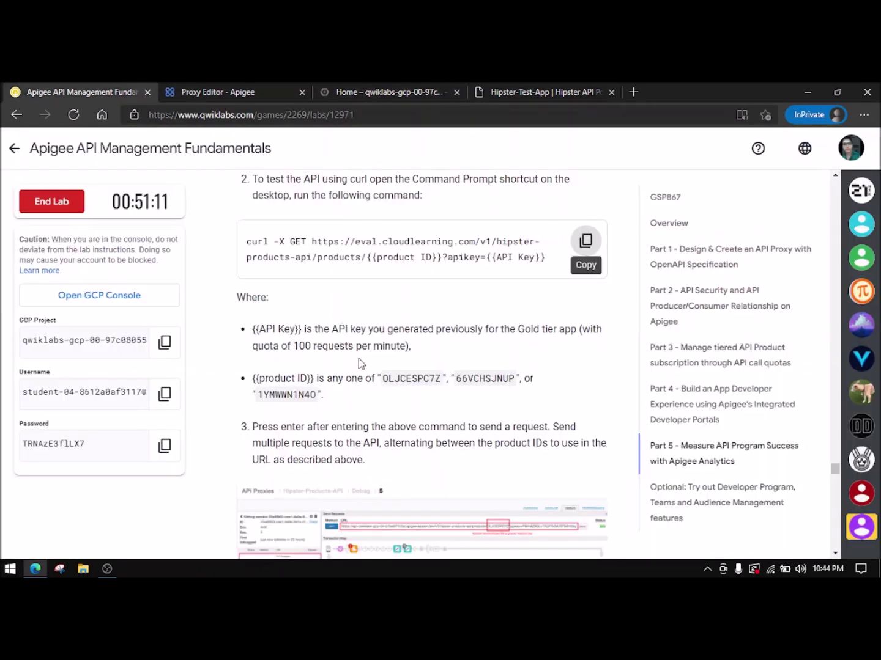
scroll(326, 384, down, 1)
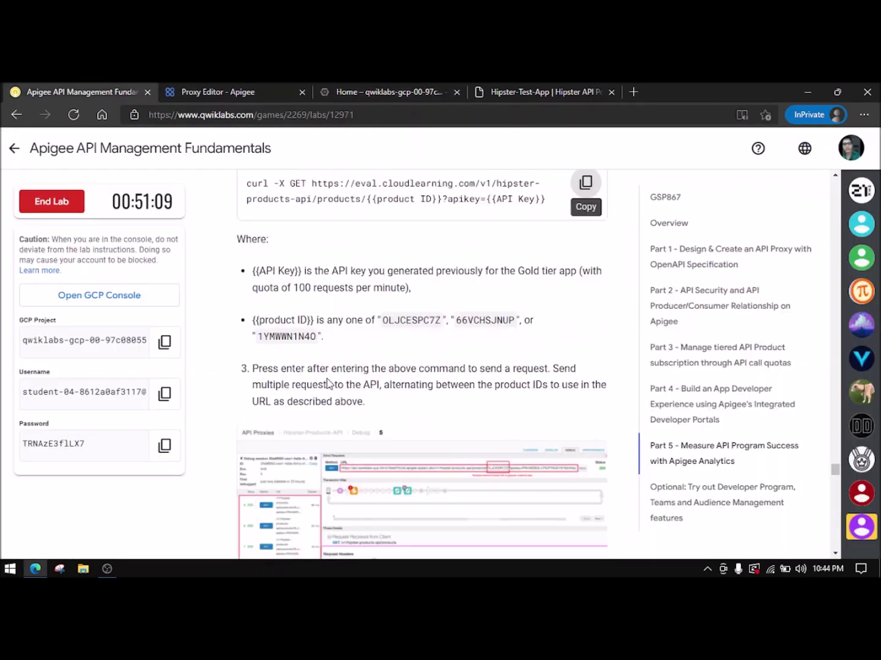
scroll(329, 384, down, 1)
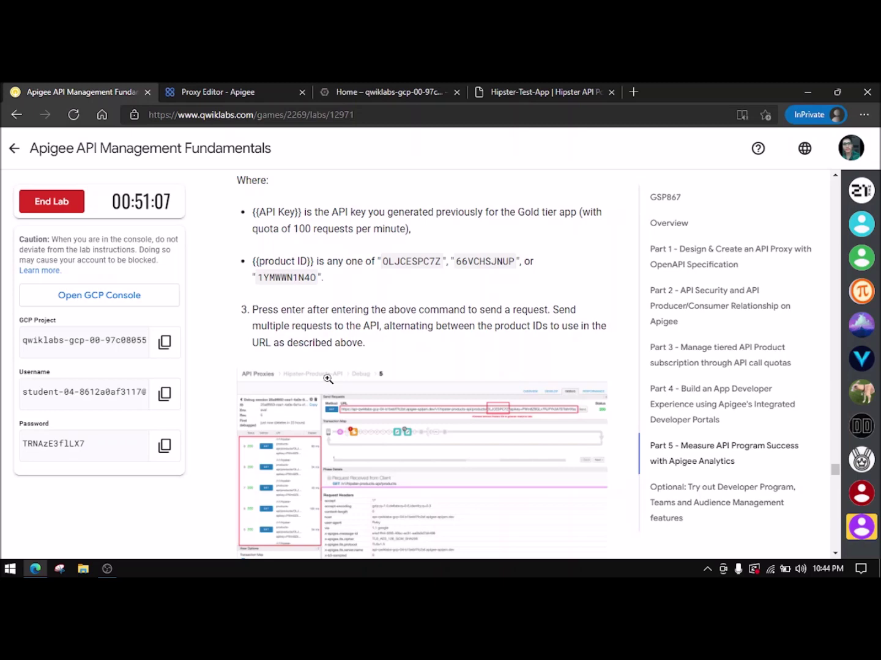
scroll(329, 379, down, 2)
scroll(328, 379, down, 7)
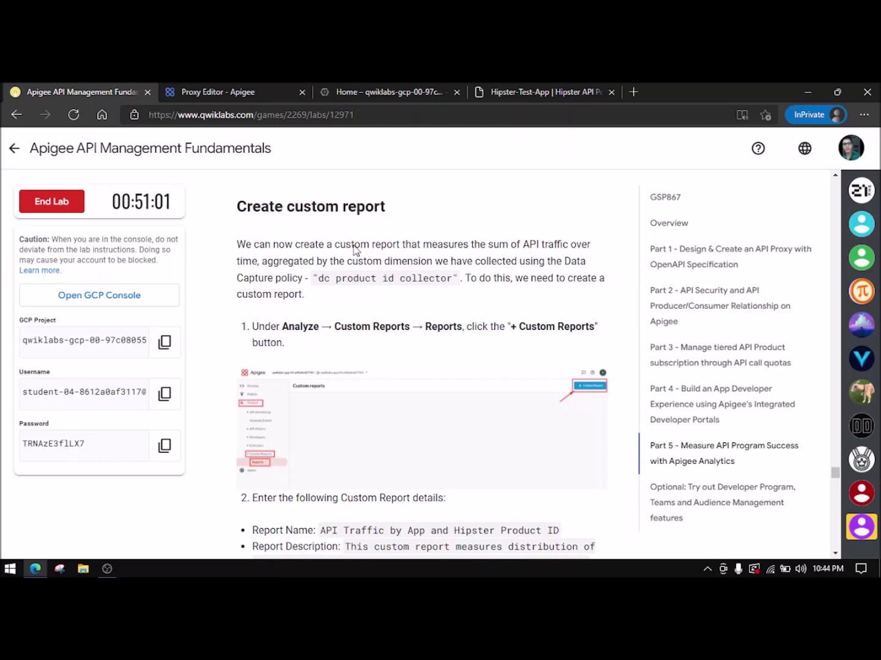
- Open Custom Reports > Reports and start a new custom report
click(218, 90)
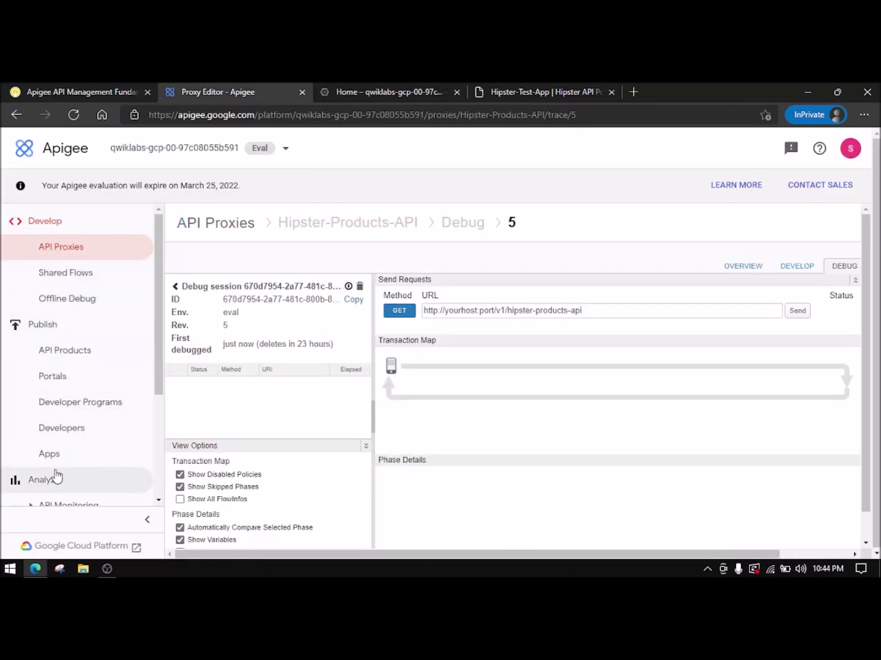
scroll(90, 385, down, 3)
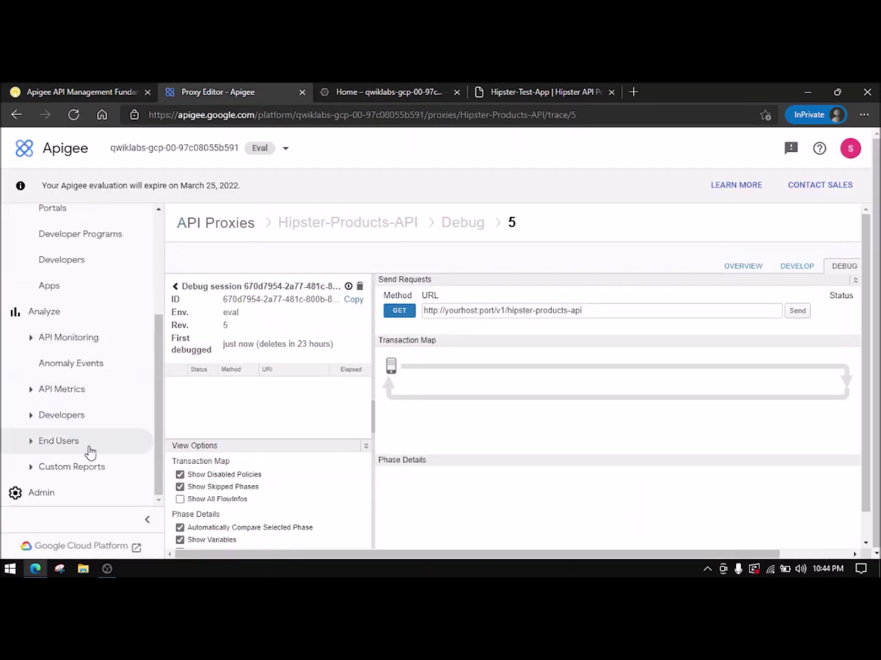
click(89, 470)
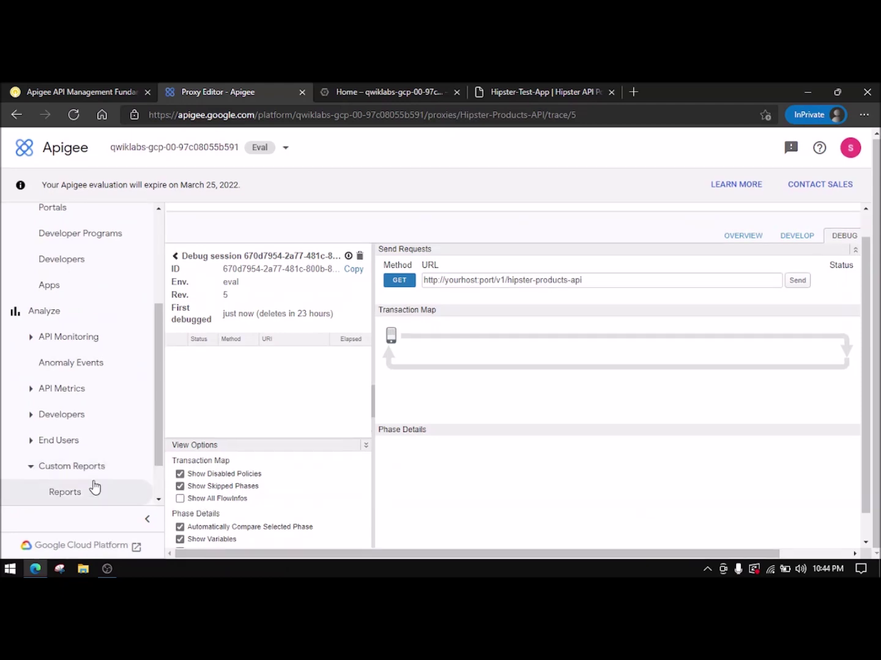
click(92, 492)
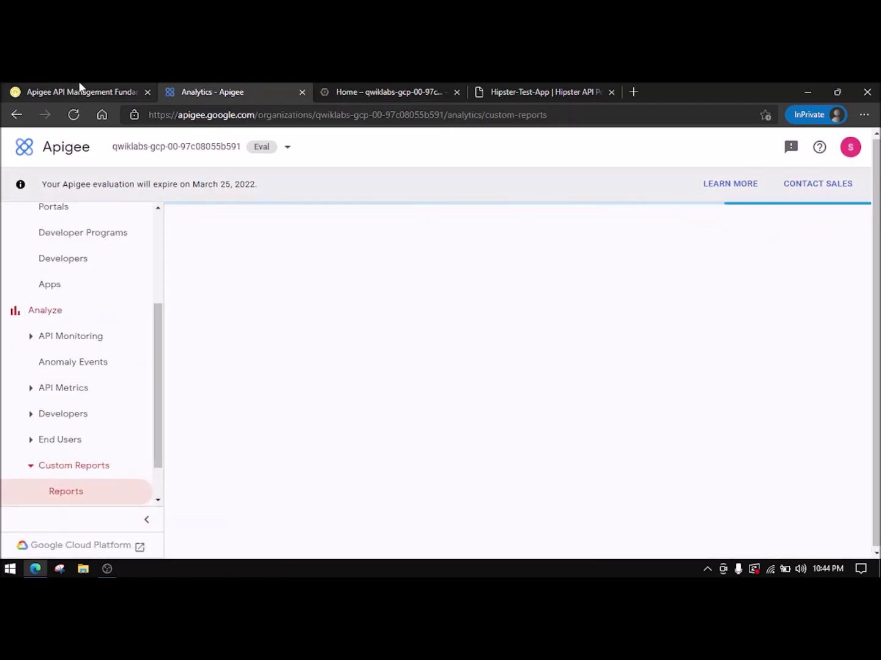
click(58, 91)
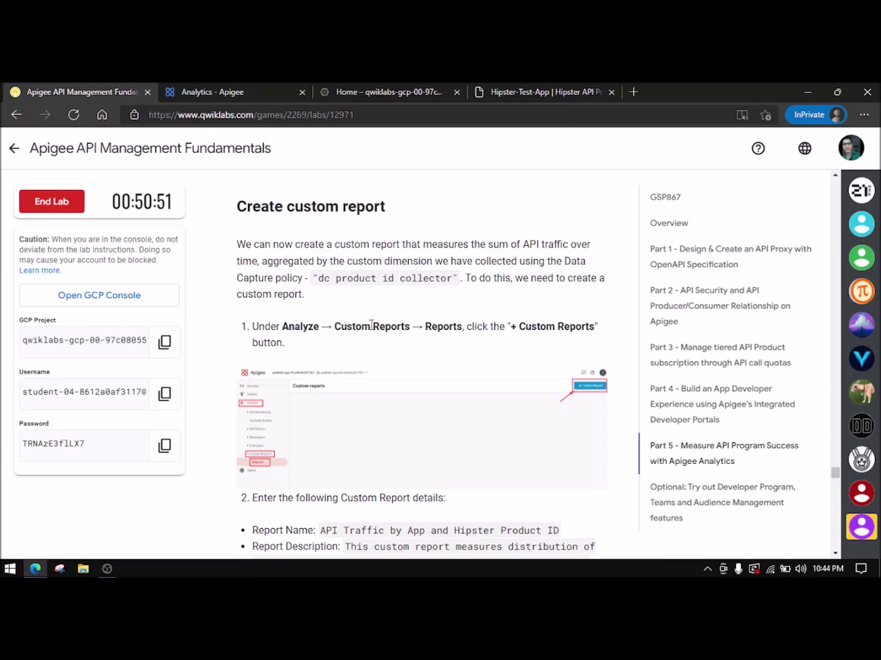
click(239, 92)
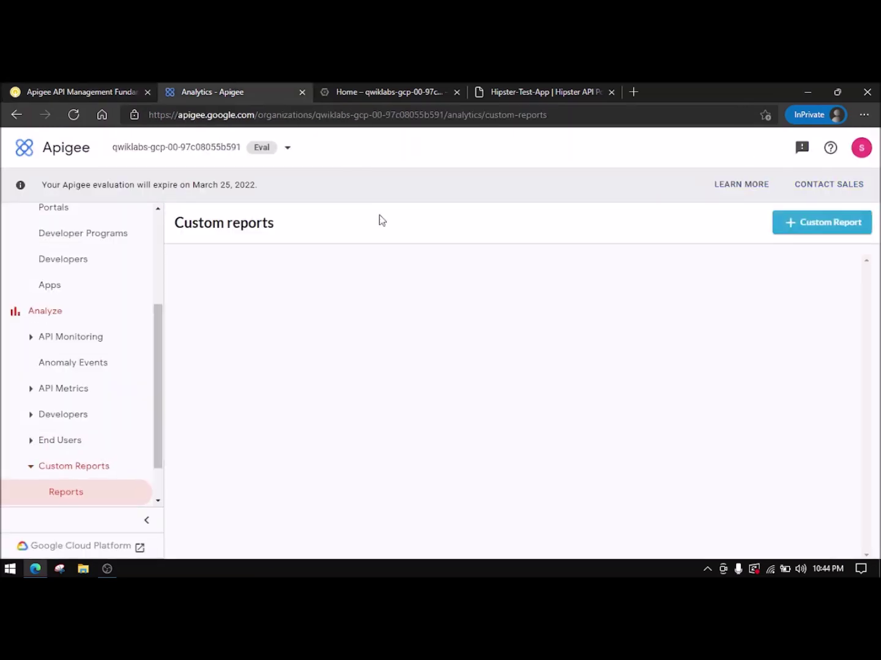
click(806, 227)
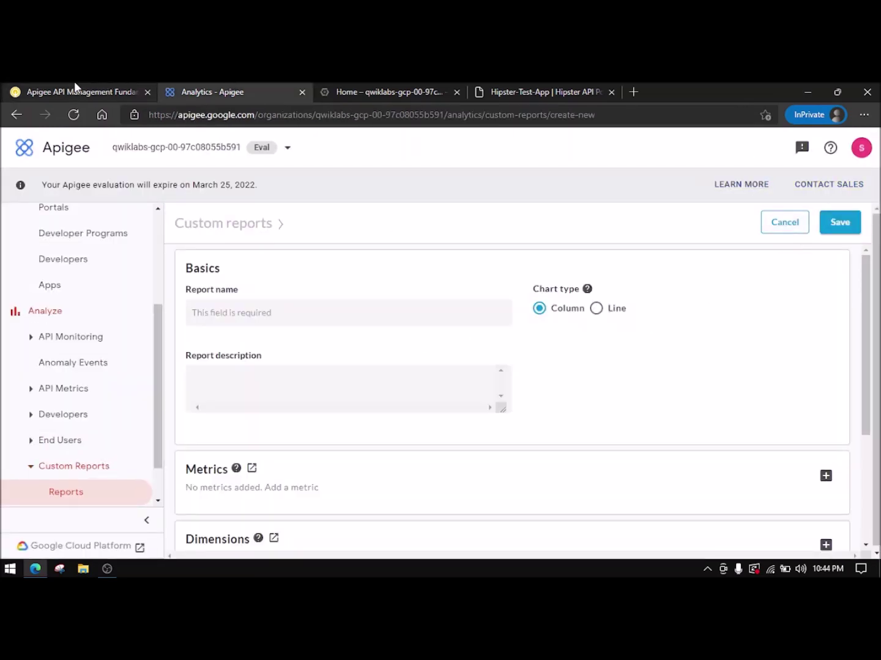
- Paste 'API Traffic by App and Hipster Product ID' as report name, plus the lab's description
click(74, 91)
scroll(374, 404, down, 2)
drag(323, 415, 566, 421)
key(ctrl+c)
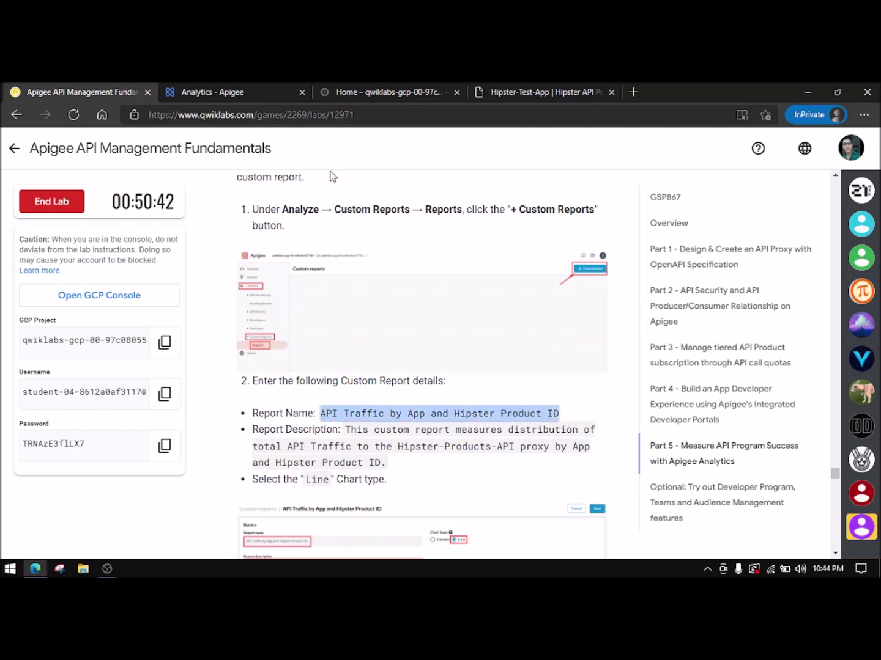
click(202, 92)
click(322, 313)
key(ctrl+v)
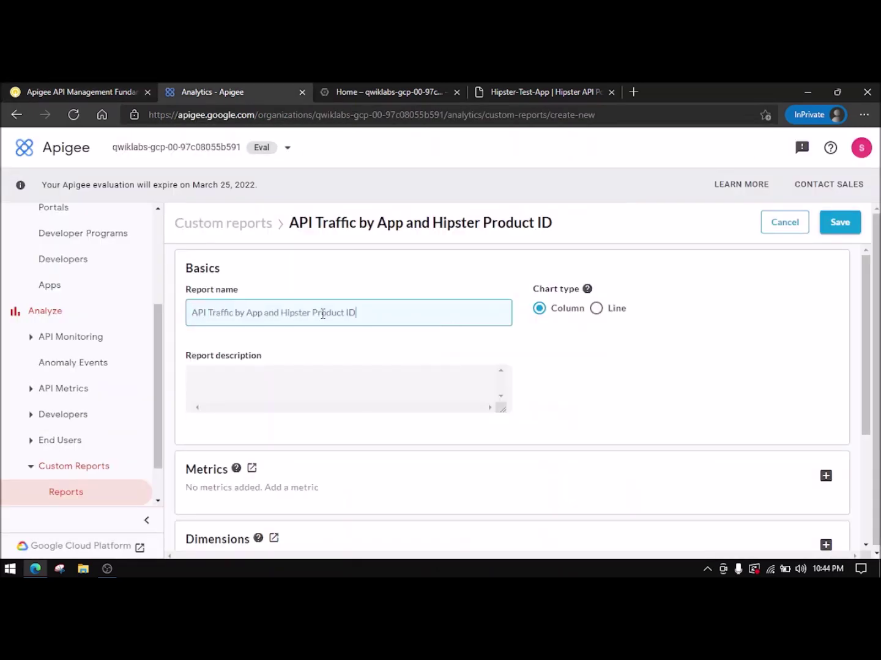
click(107, 88)
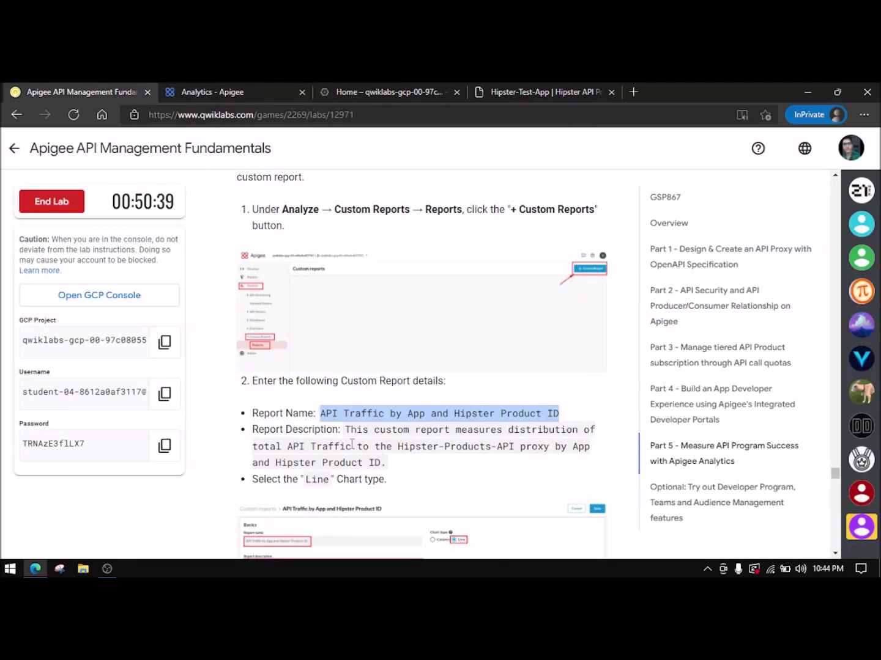
drag(345, 432, 369, 458)
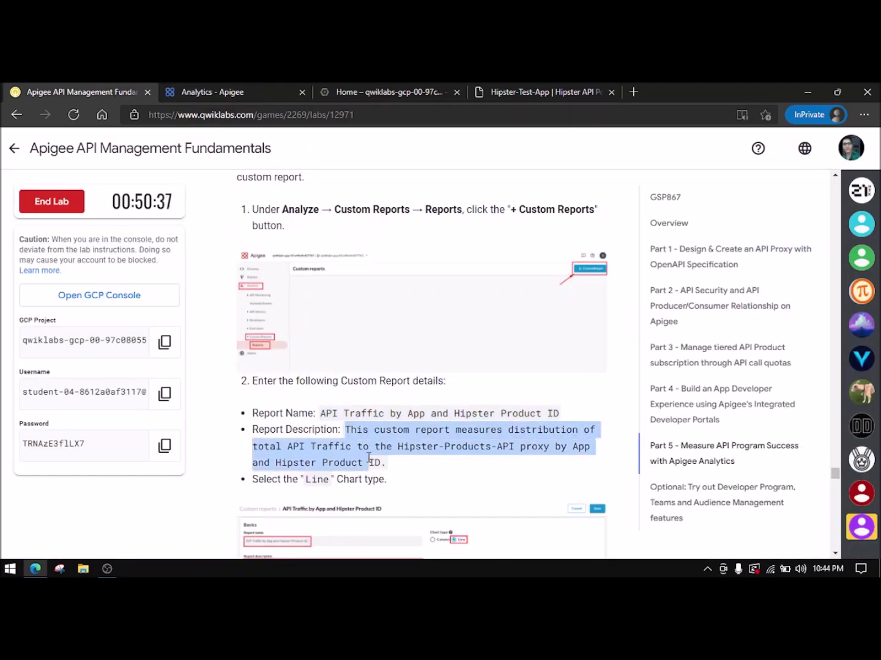
click(174, 89)
click(259, 396)
text(This custom report measures distribution of total API Traffic to the Hipster-Products-API proxy by App and Hipster Product ID)
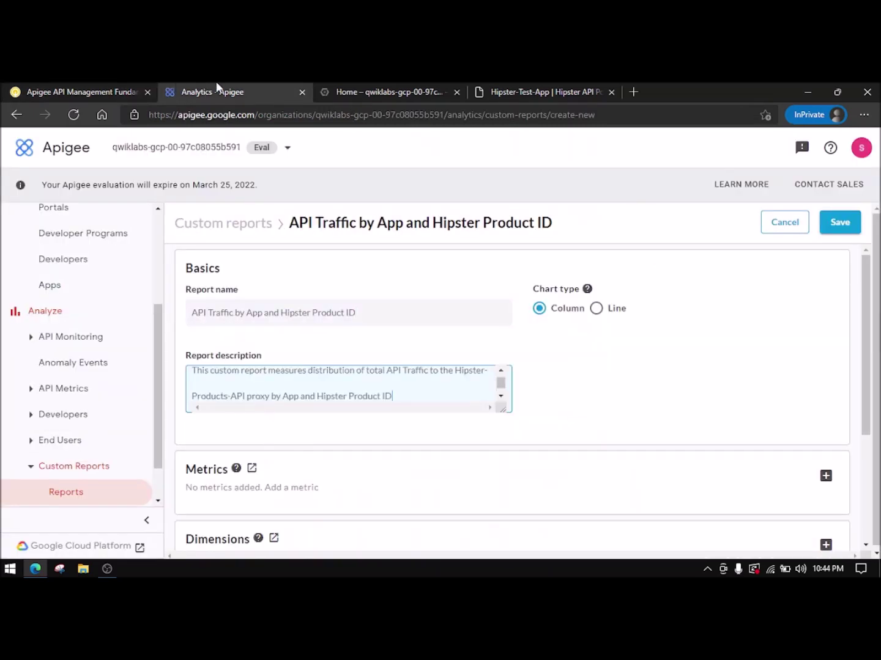
- Set the report's chart type to Line
click(86, 91)
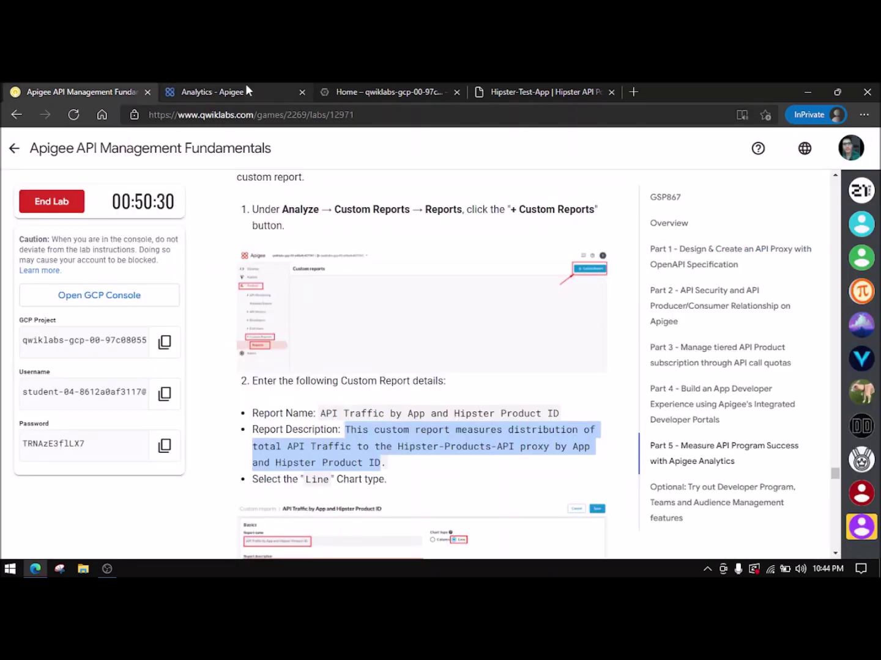
click(245, 91)
click(596, 310)
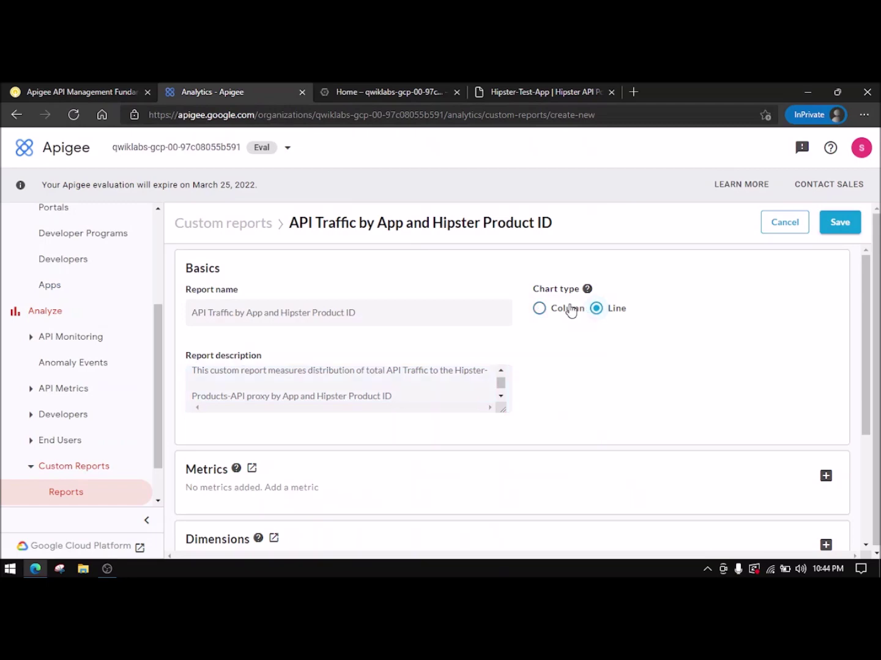
click(85, 91)
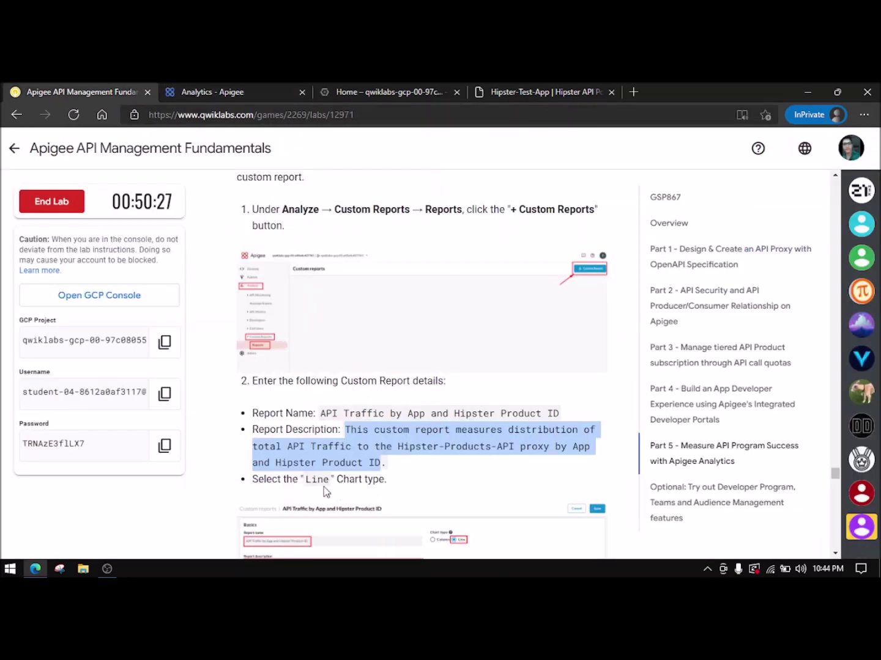
scroll(334, 462, down, 4)
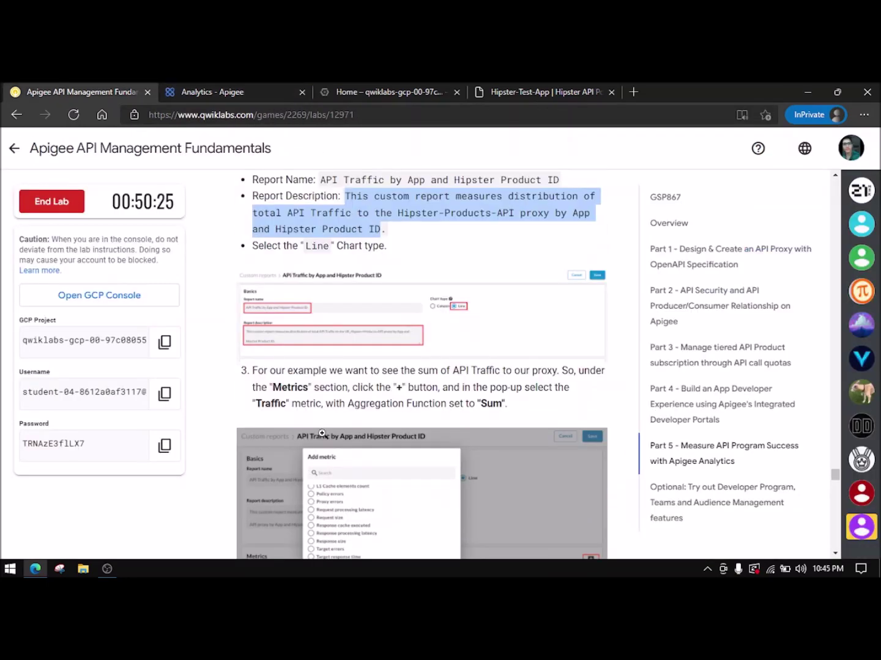
click(246, 87)
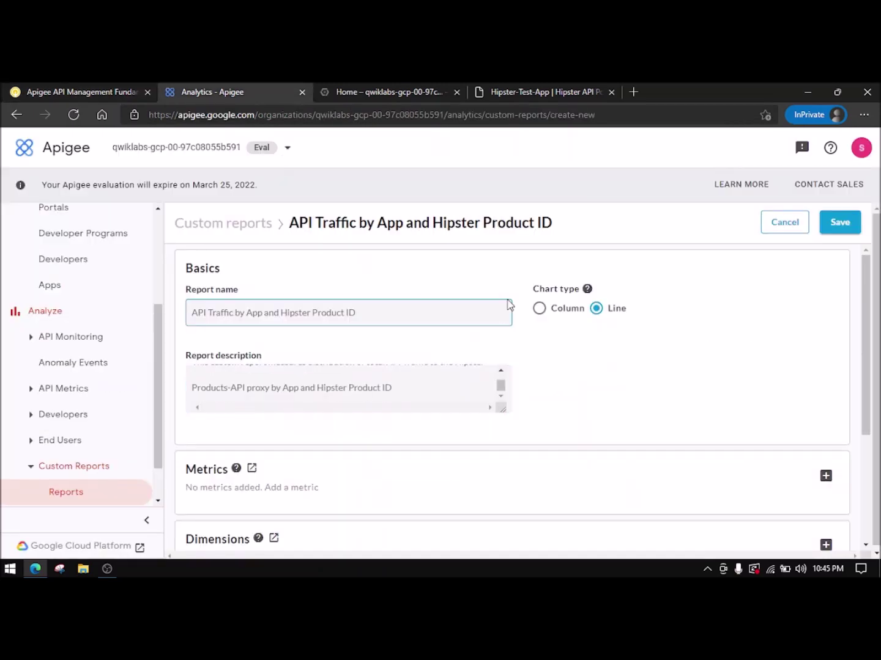
scroll(548, 340, down, 2)
- Add the Traffic metric with the sum aggregate function to the report
click(825, 384)
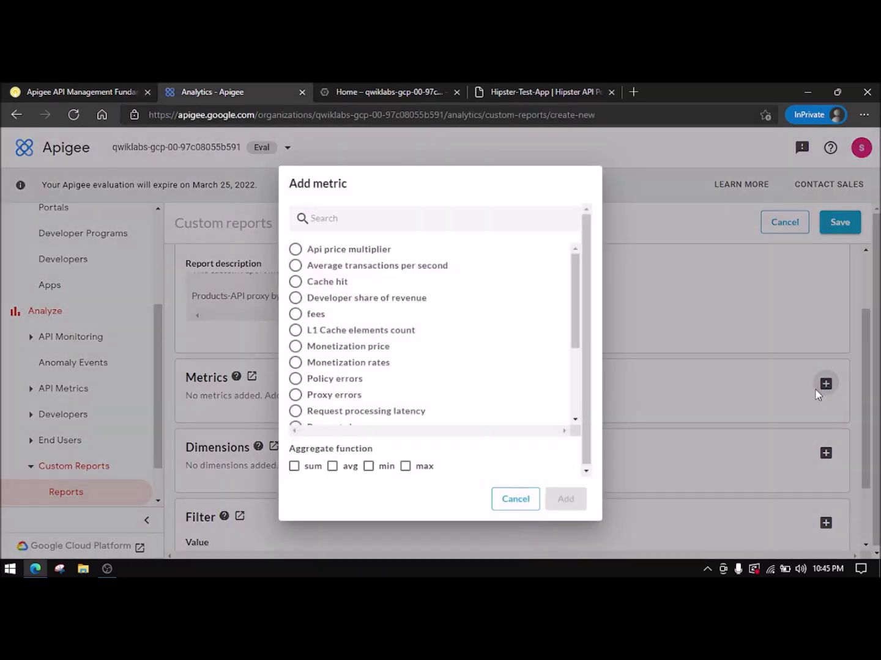
scroll(397, 304, down, 3)
click(322, 412)
click(119, 91)
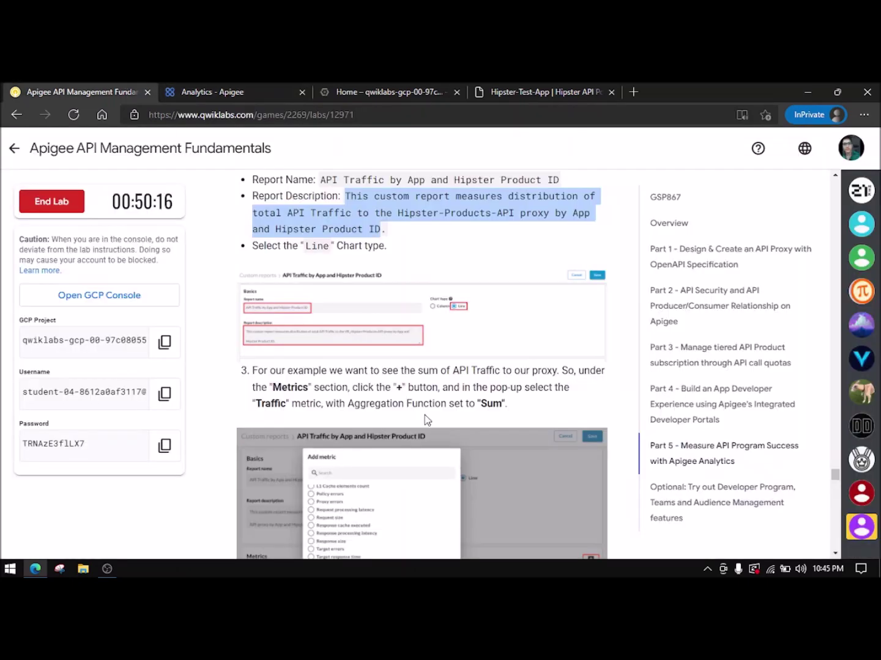
scroll(456, 401, down, 2)
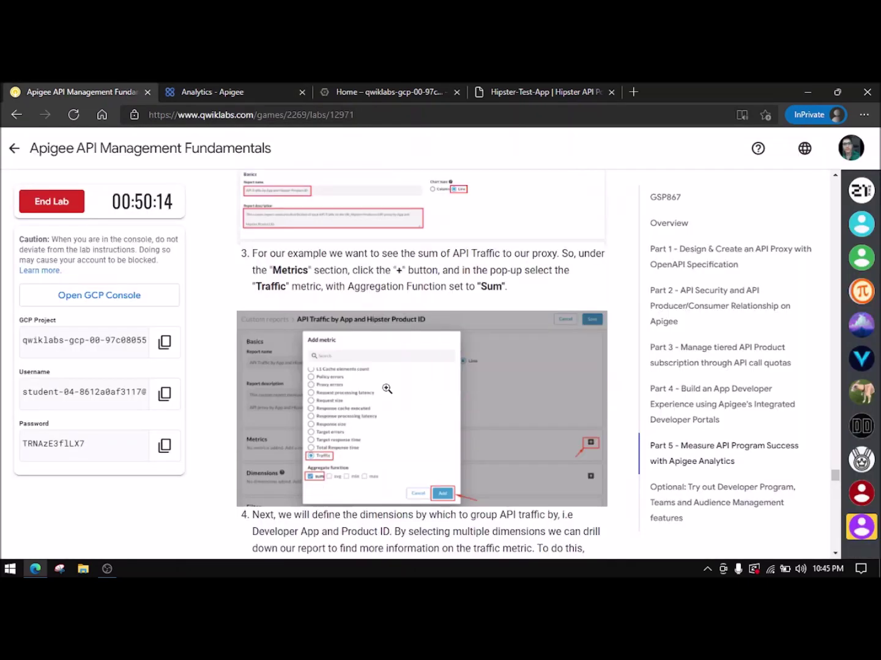
click(164, 88)
click(300, 467)
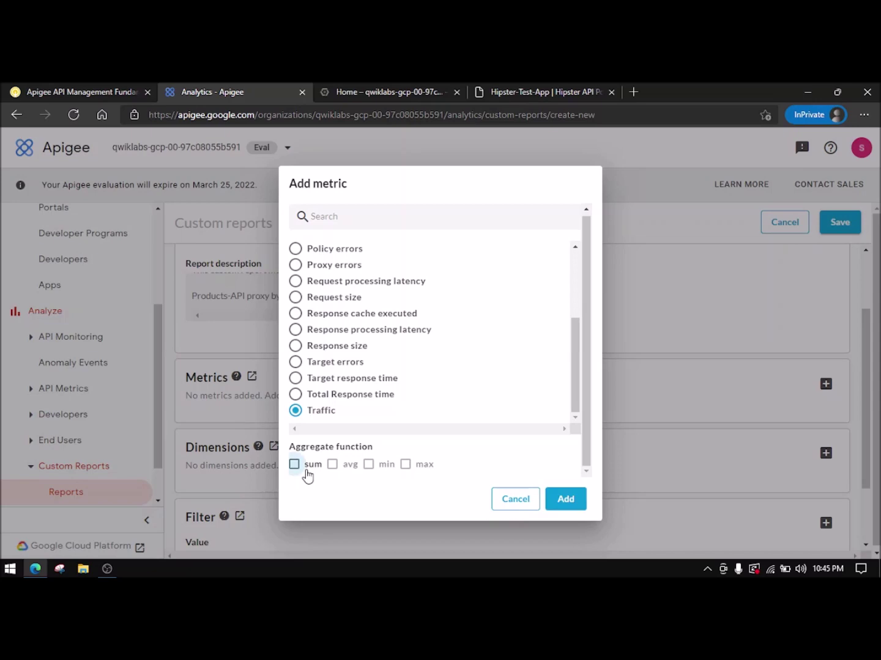
click(566, 499)
scroll(519, 482, down, 2)
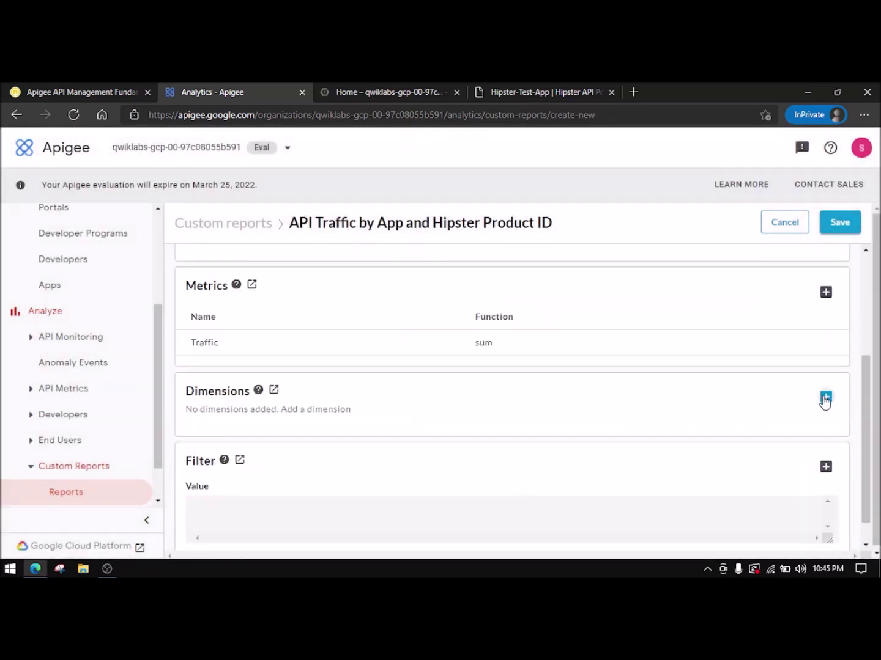
- Check the custom dimension dc product id in the Add Dimensions list
click(826, 397)
click(425, 262)
click(382, 297)
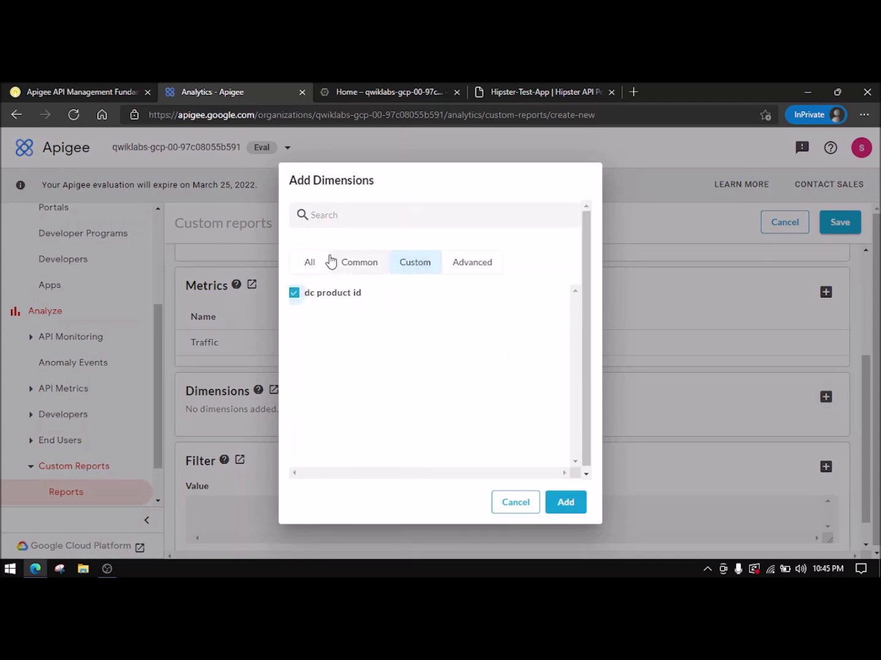
click(335, 264)
click(317, 264)
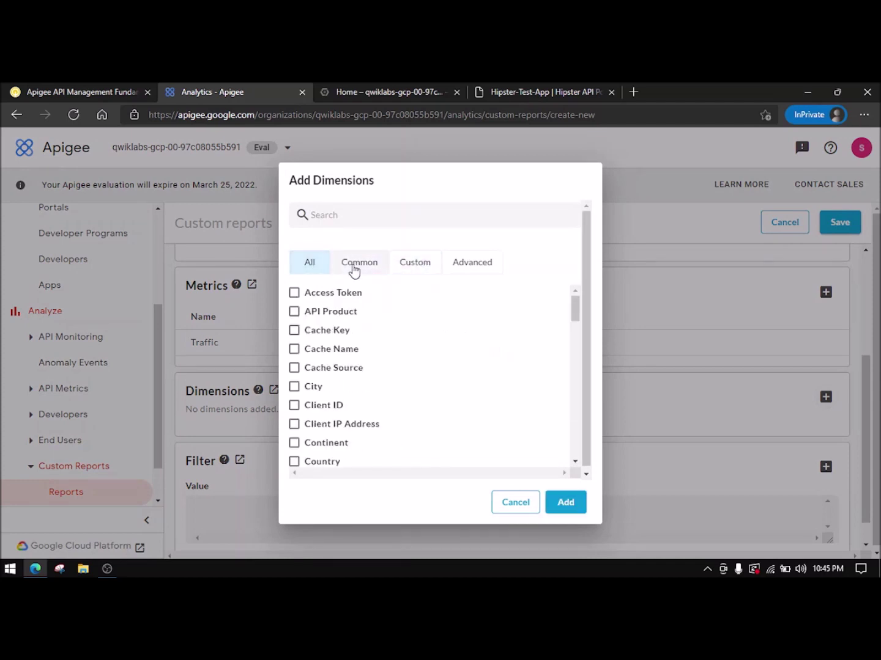
scroll(339, 399, down, 1)
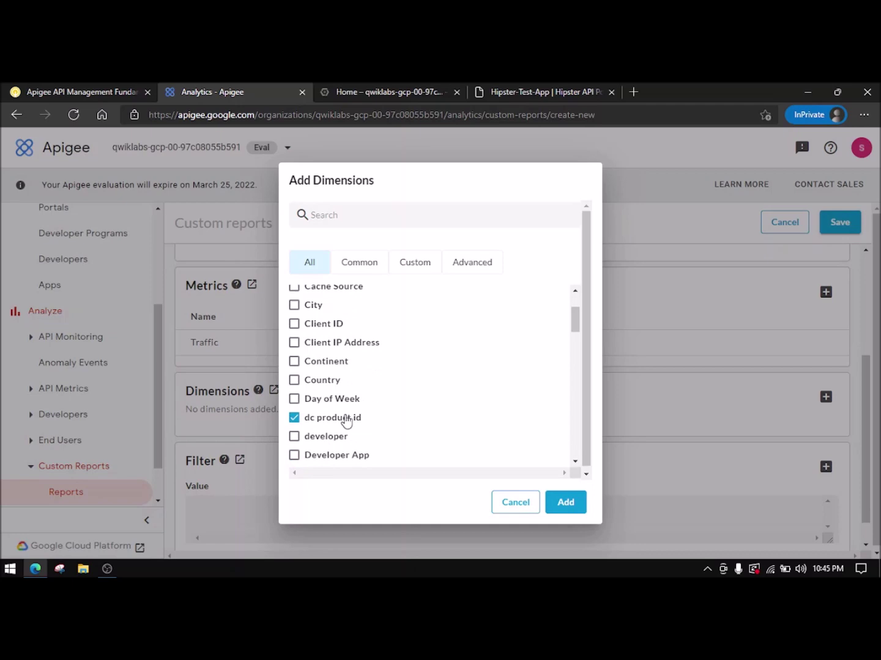
scroll(333, 443, down, 1)
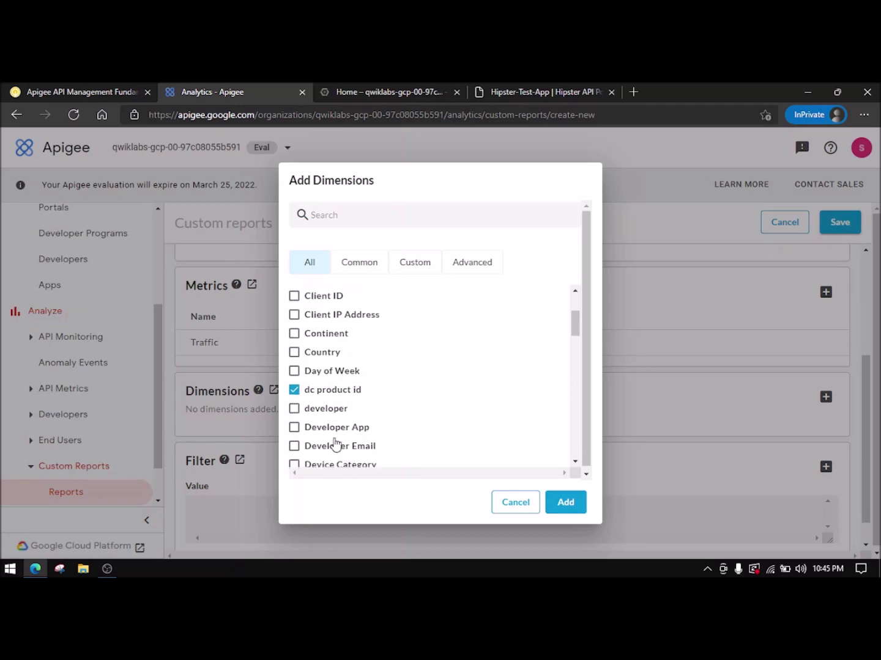
- Also check Developer App and add both dimensions to the report
click(125, 91)
scroll(441, 401, down, 1)
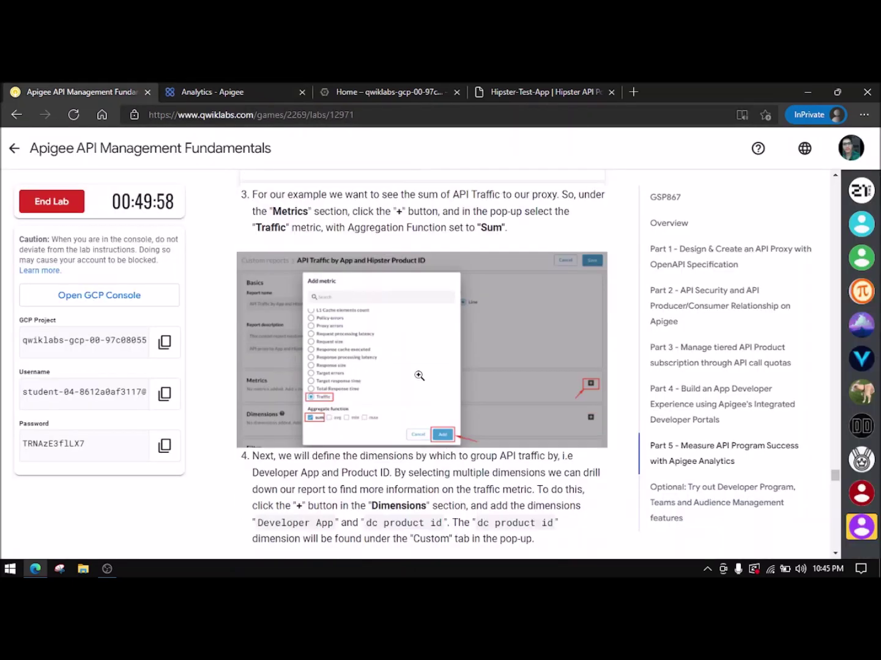
scroll(393, 381, down, 2)
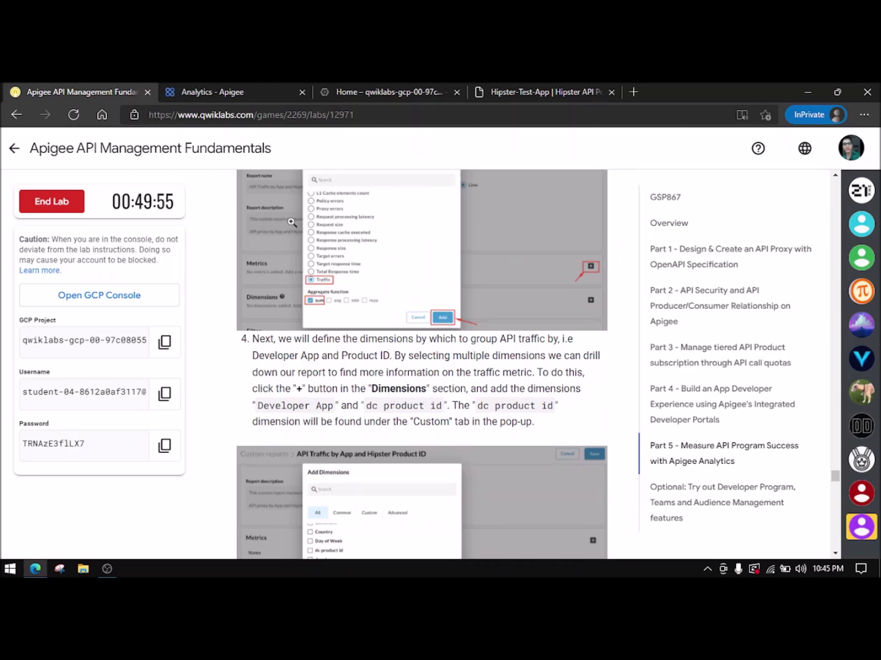
click(265, 85)
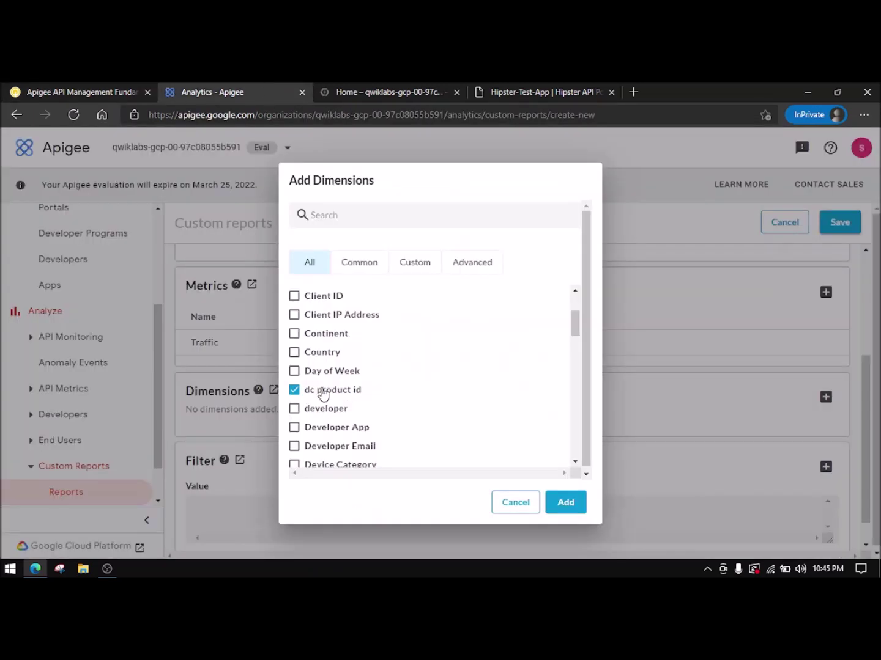
click(344, 430)
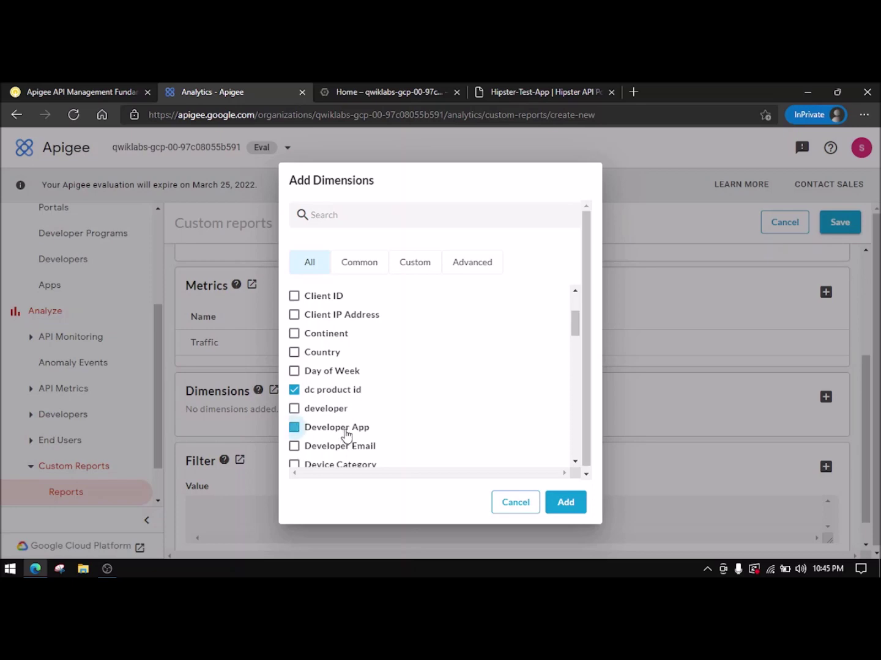
click(80, 91)
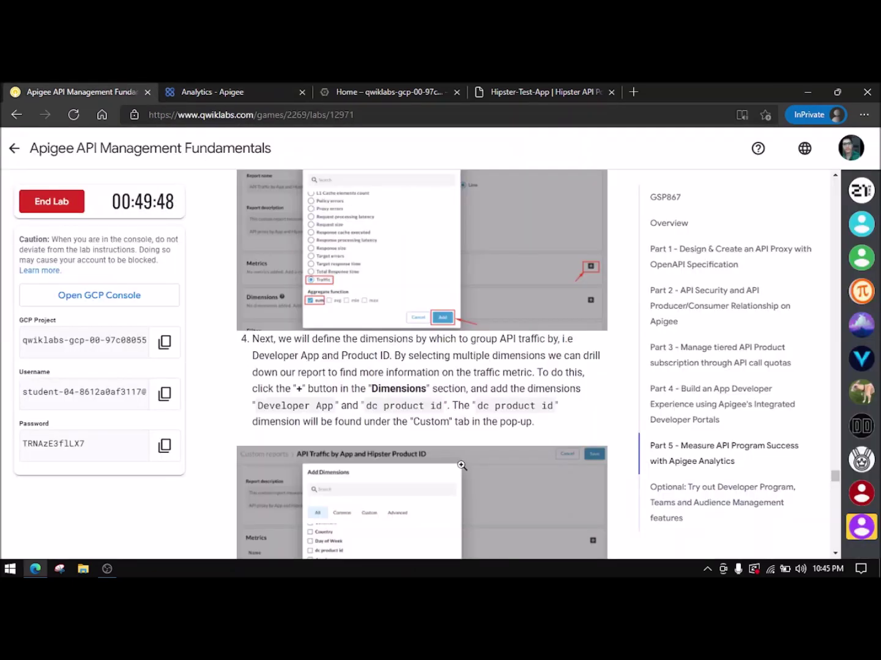
scroll(477, 425, down, 3)
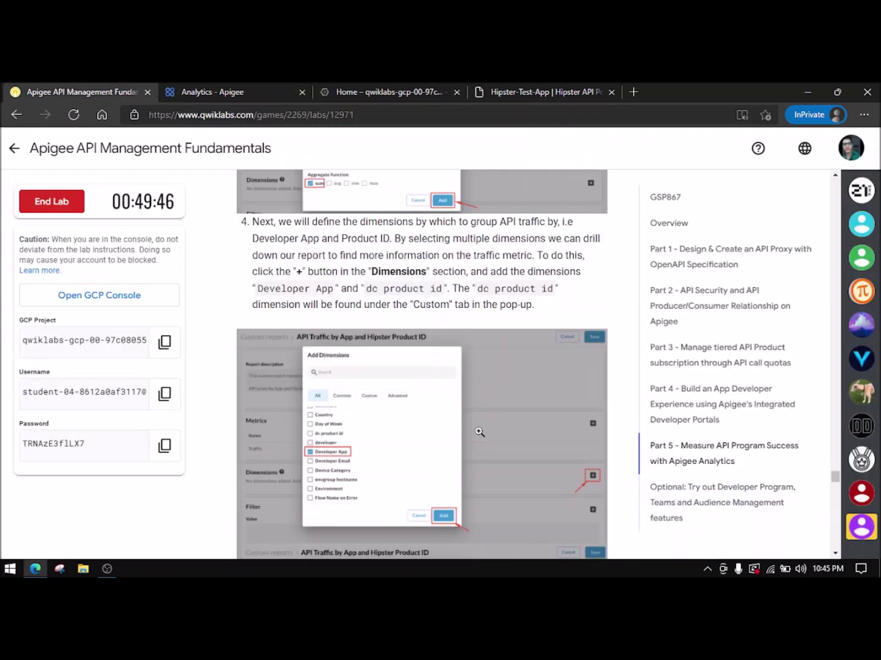
scroll(408, 399, down, 3)
scroll(409, 462, down, 1)
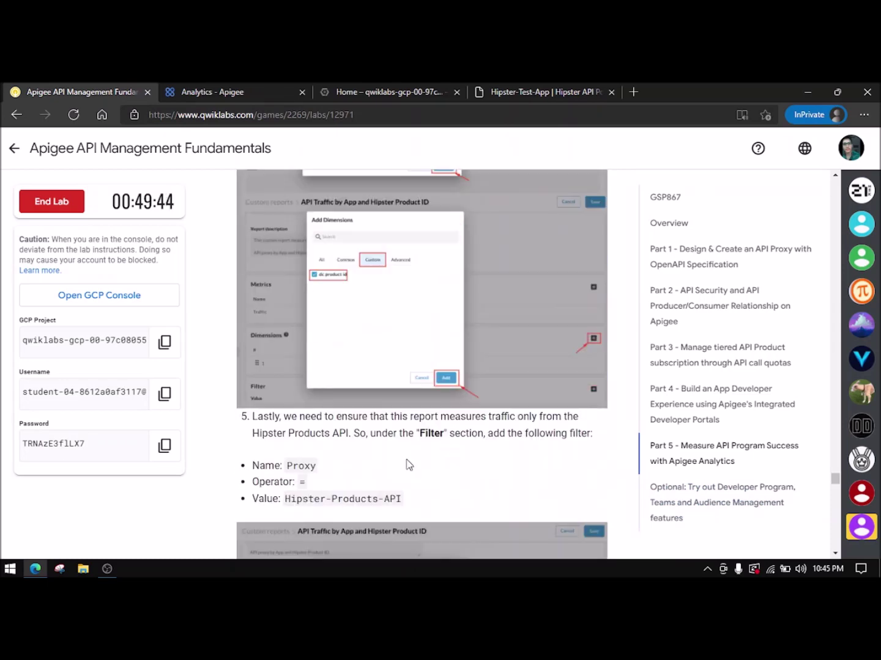
click(243, 89)
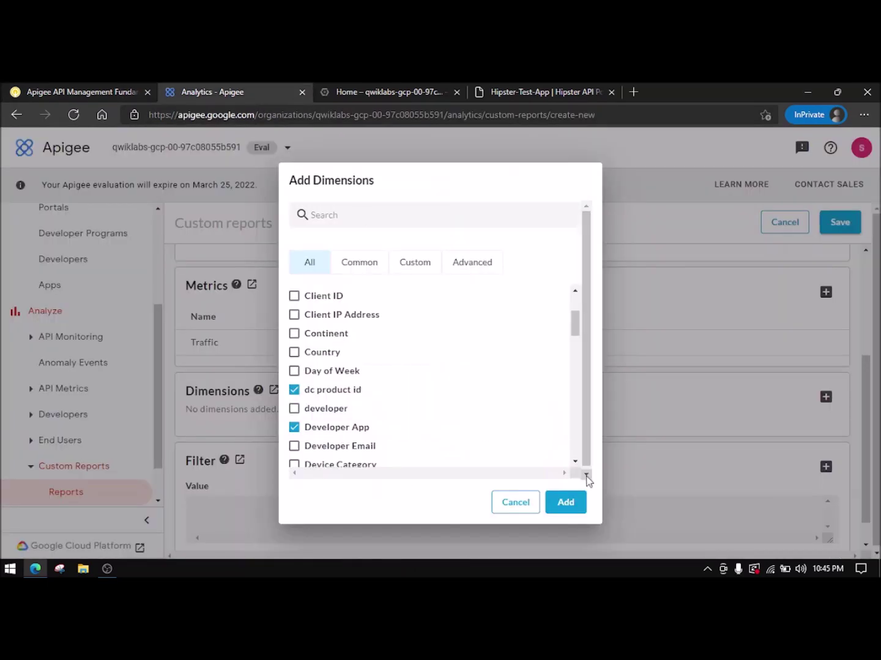
click(566, 503)
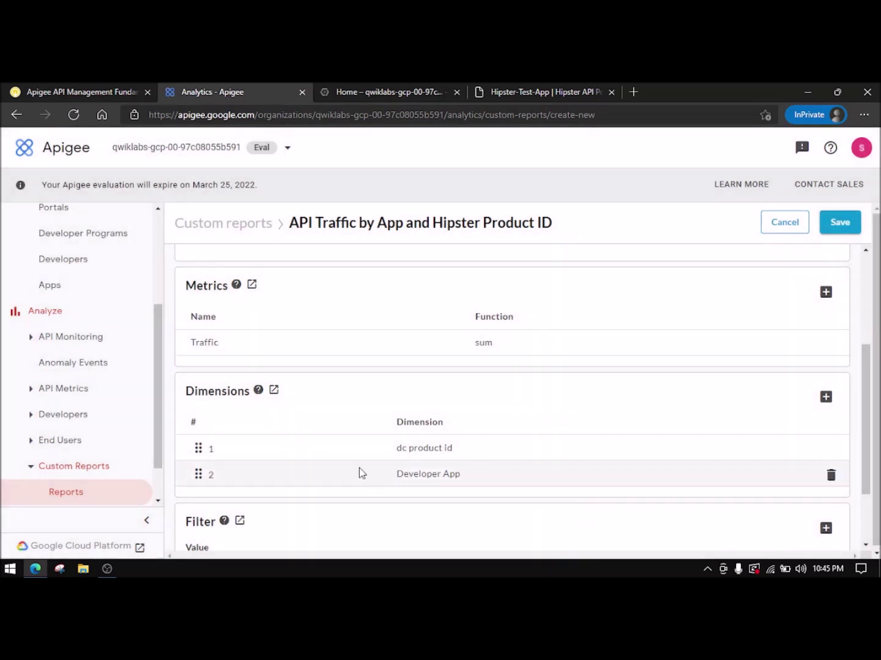
scroll(428, 470, down, 2)
- Create a filter condition with Name Proxy and Operator =
click(825, 438)
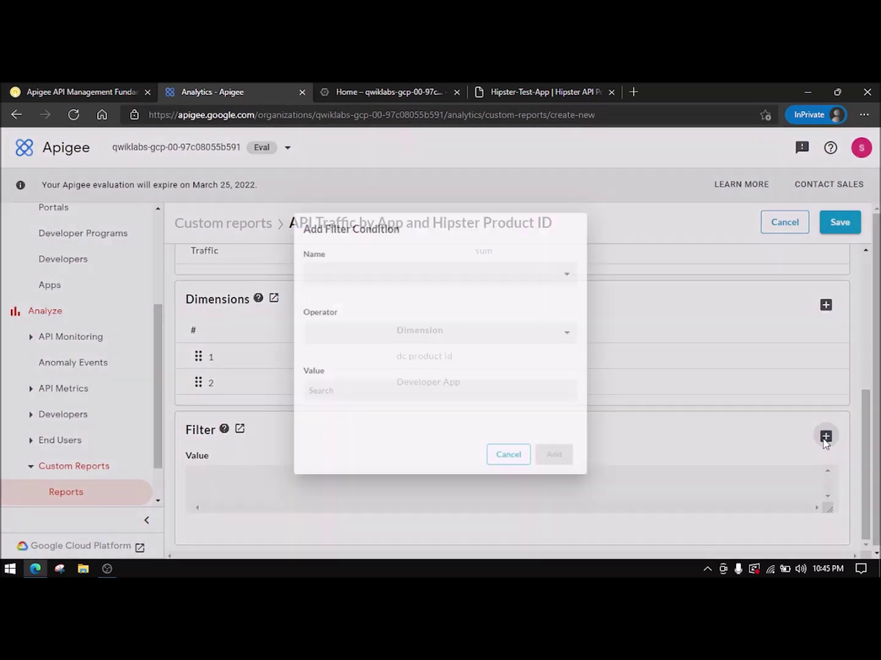
click(110, 90)
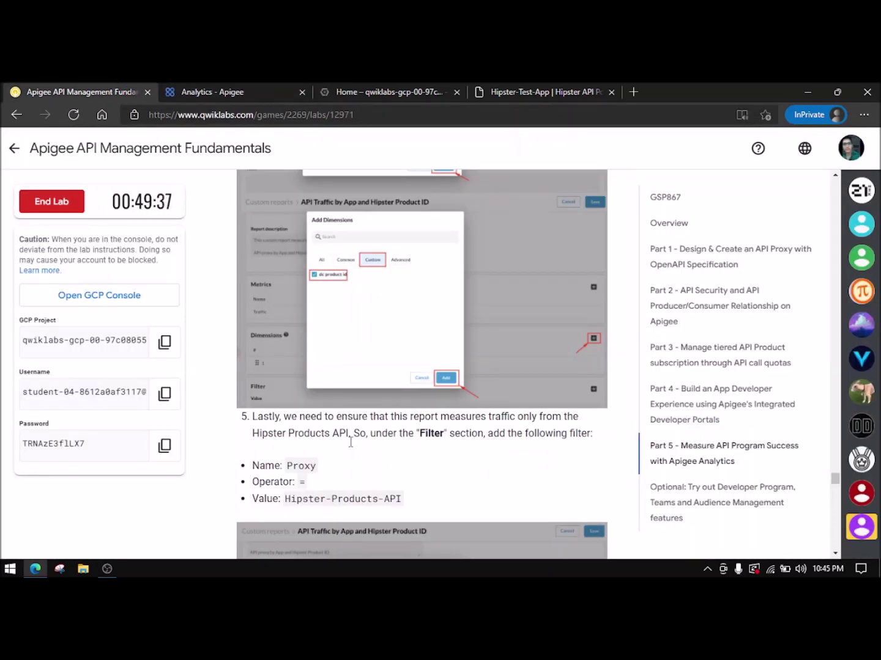
double_click(306, 464)
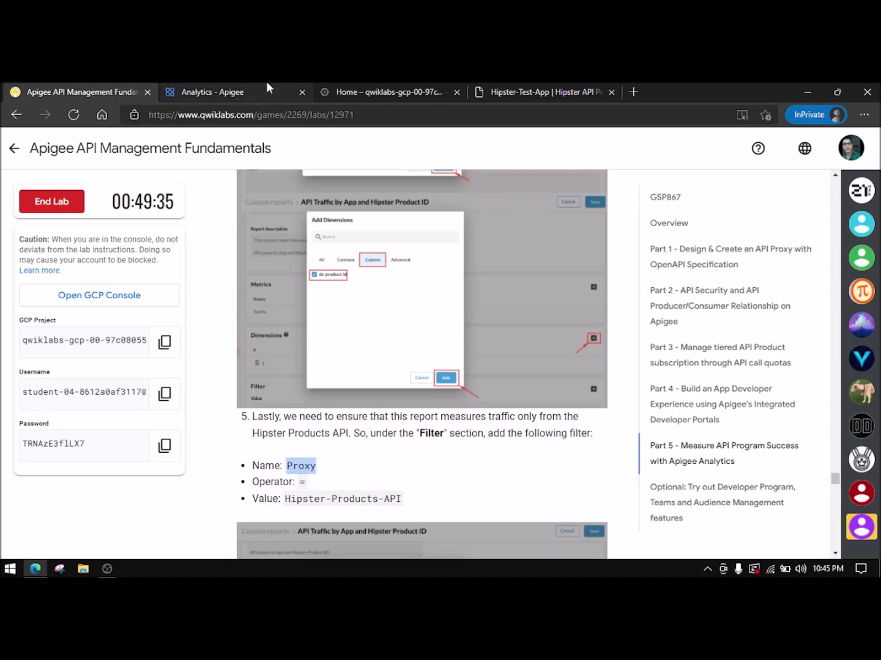
click(269, 89)
click(330, 269)
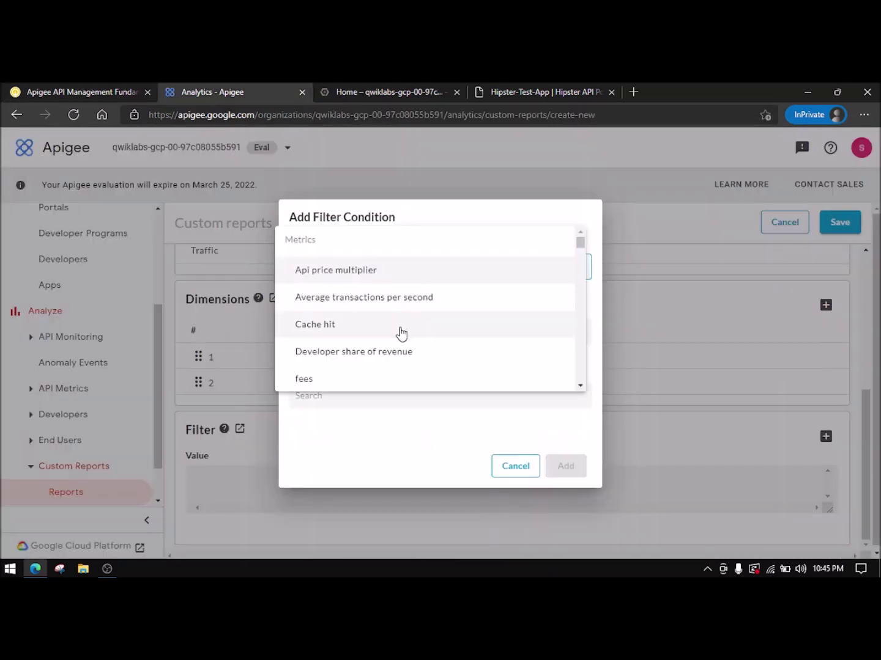
scroll(395, 342, down, 1)
scroll(388, 355, down, 10)
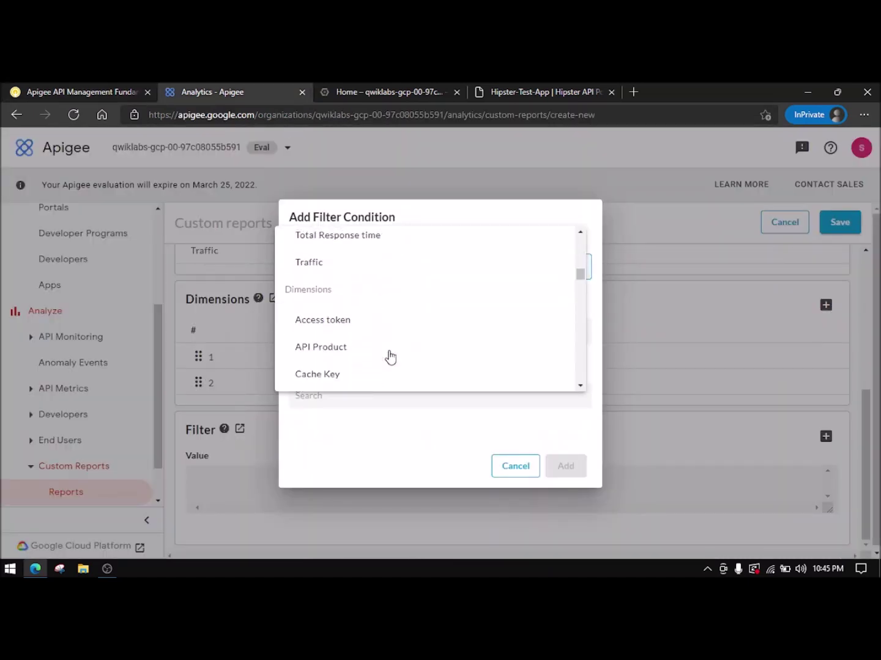
scroll(390, 356, down, 7)
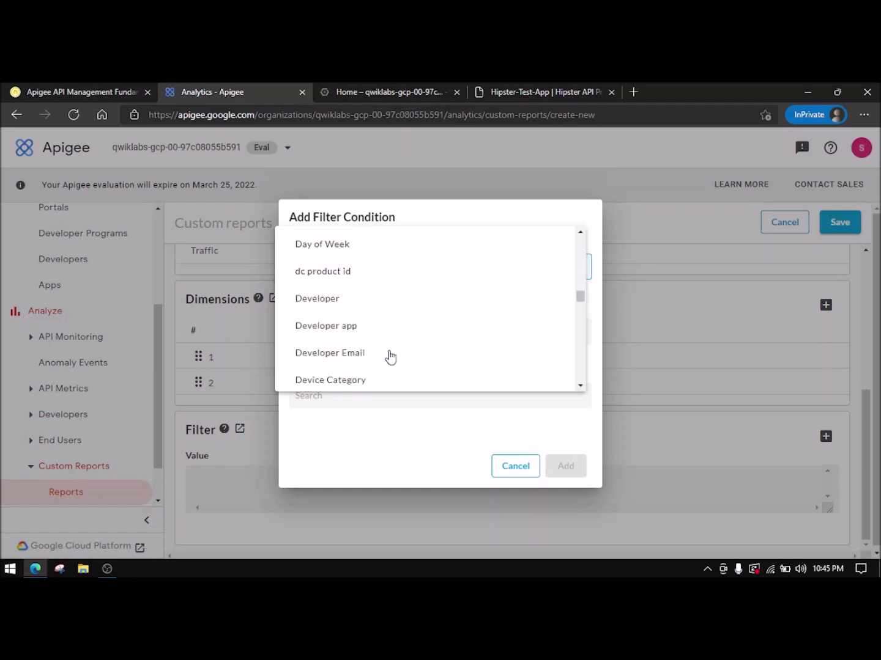
scroll(389, 356, down, 8)
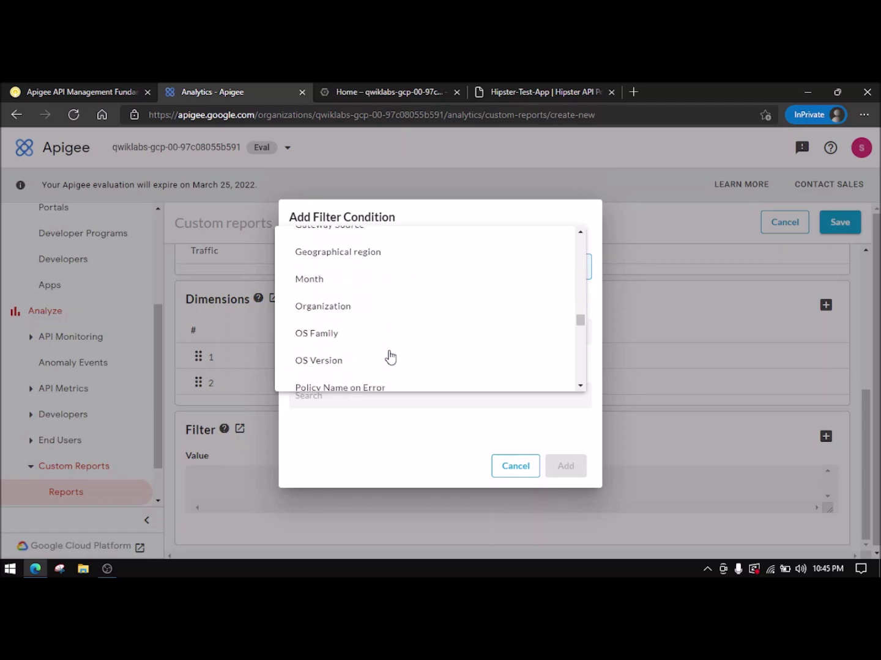
click(327, 340)
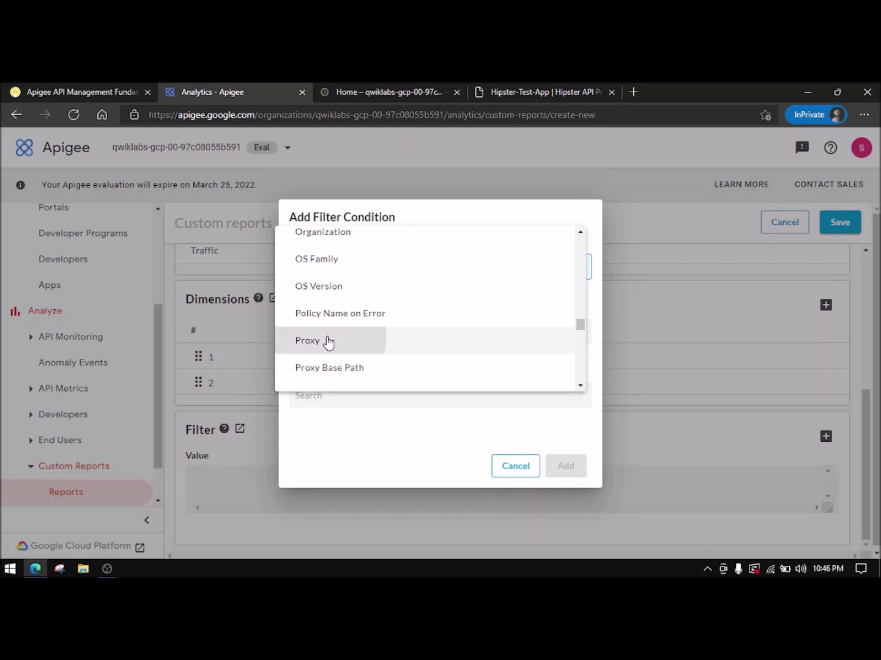
click(348, 346)
click(319, 332)
- Paste Hipster-Products-API as the filter value and add the filter
click(346, 390)
click(107, 90)
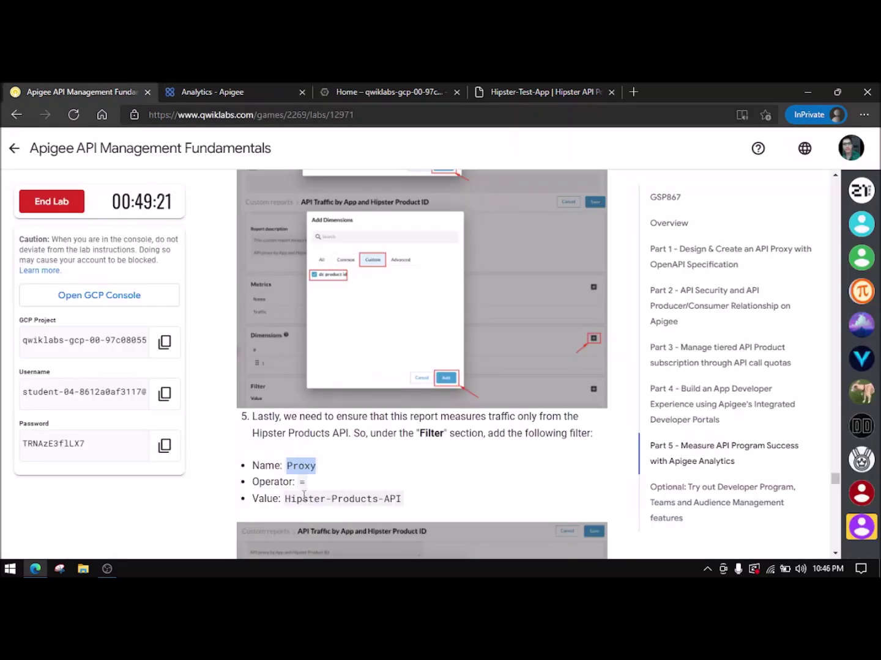
drag(285, 499, 400, 498)
key(ctrl+c)
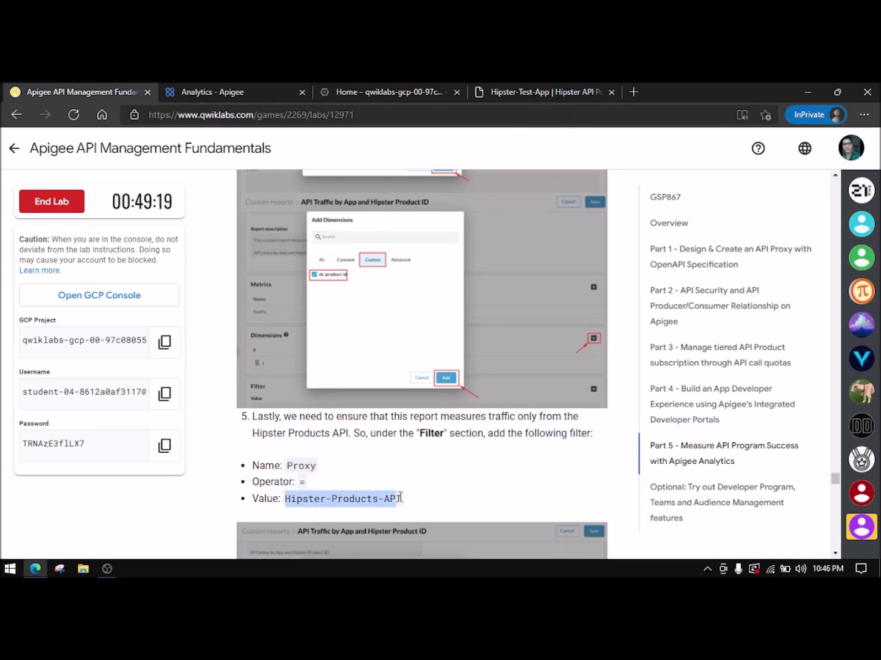
click(230, 91)
click(366, 396)
key(ctrl+v)
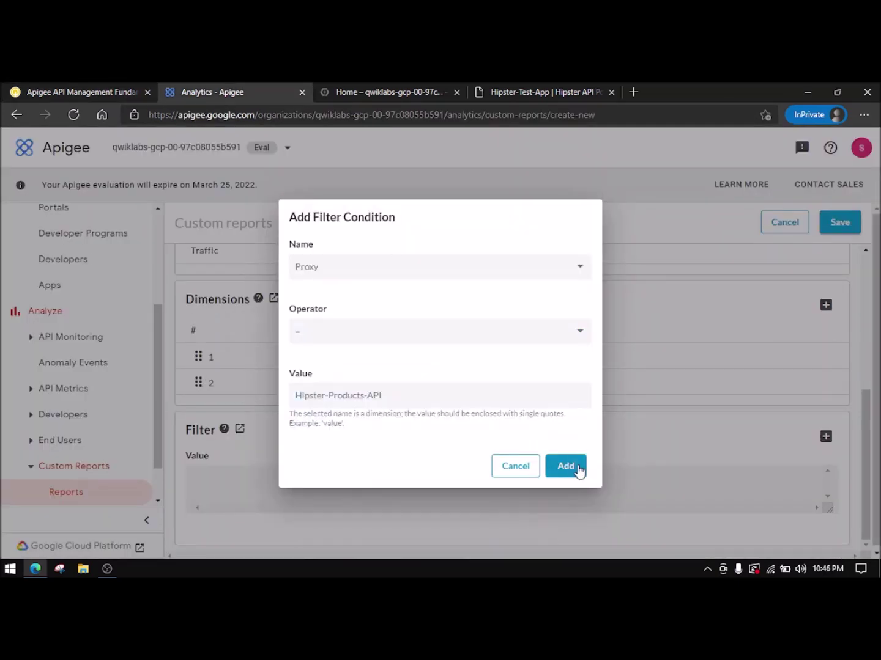
click(578, 468)
click(122, 91)
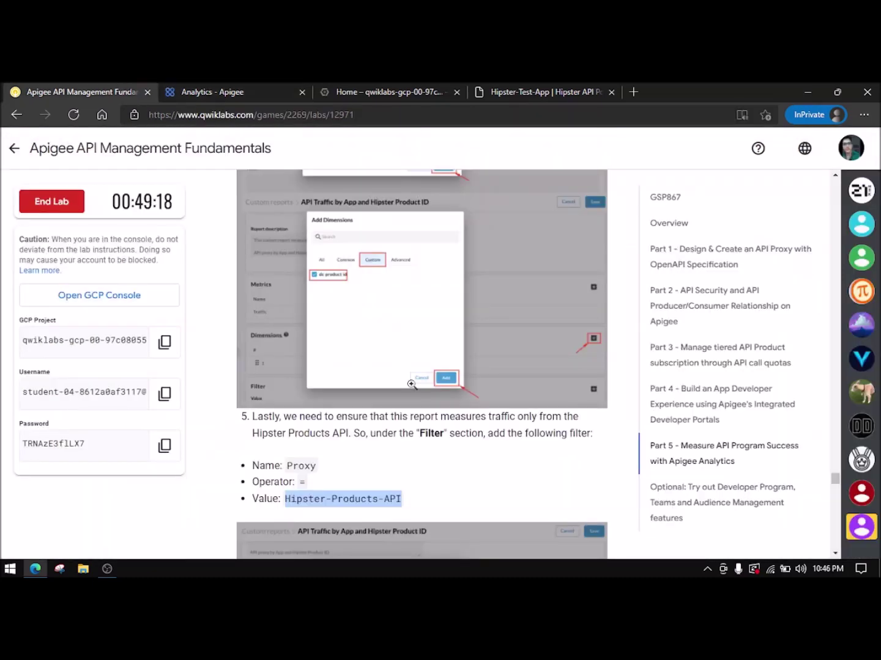
scroll(419, 388, down, 8)
scroll(418, 389, down, 2)
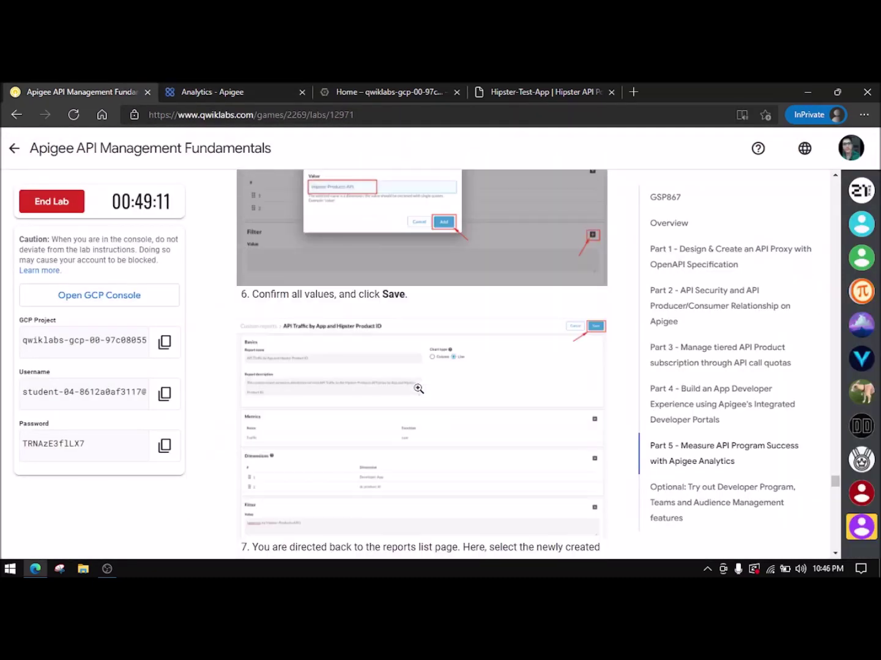
click(298, 89)
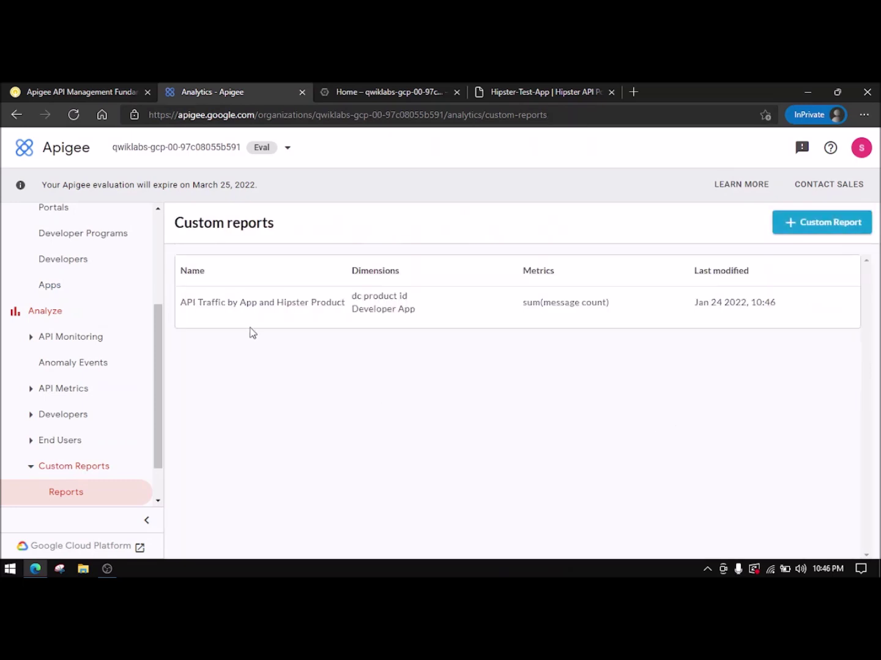
- Return to the lab instructions and scroll down to the Part 5 Summary
click(92, 91)
scroll(386, 324, down, 4)
scroll(385, 330, down, 9)
scroll(385, 330, down, 8)
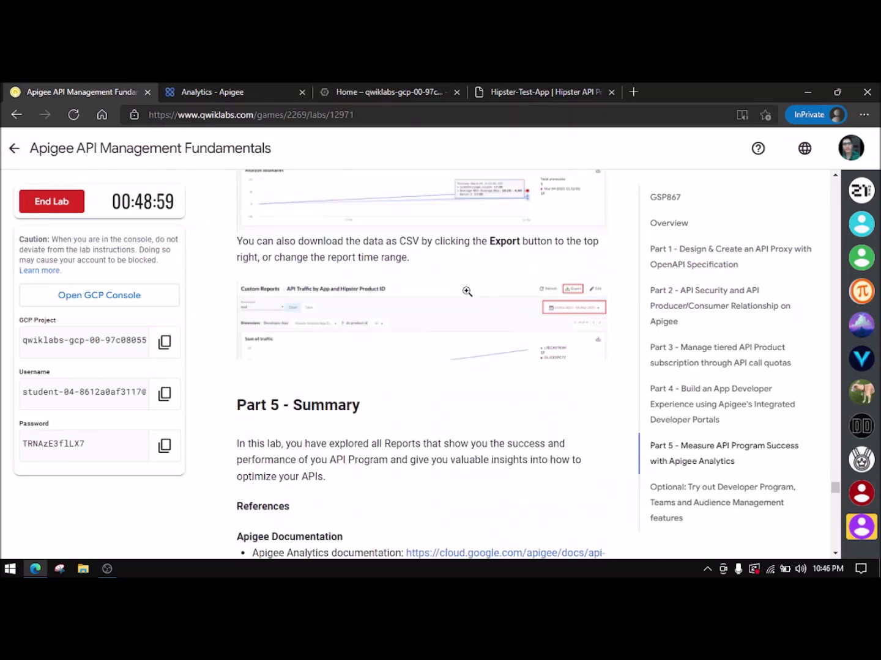
- Run the Part 5 progress check for 'Data Collector policy and custom report created'
scroll(463, 291, down, 9)
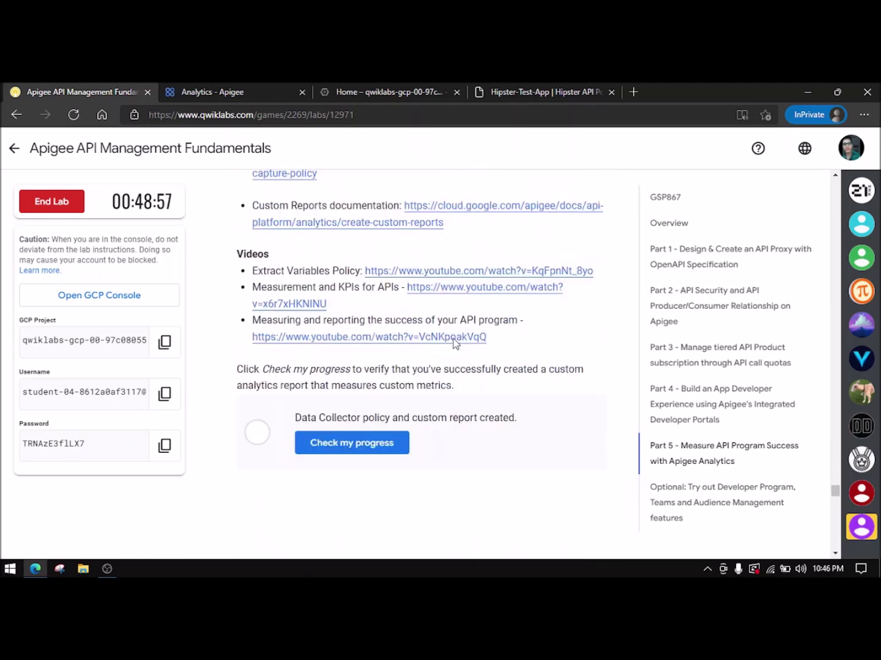
click(375, 386)
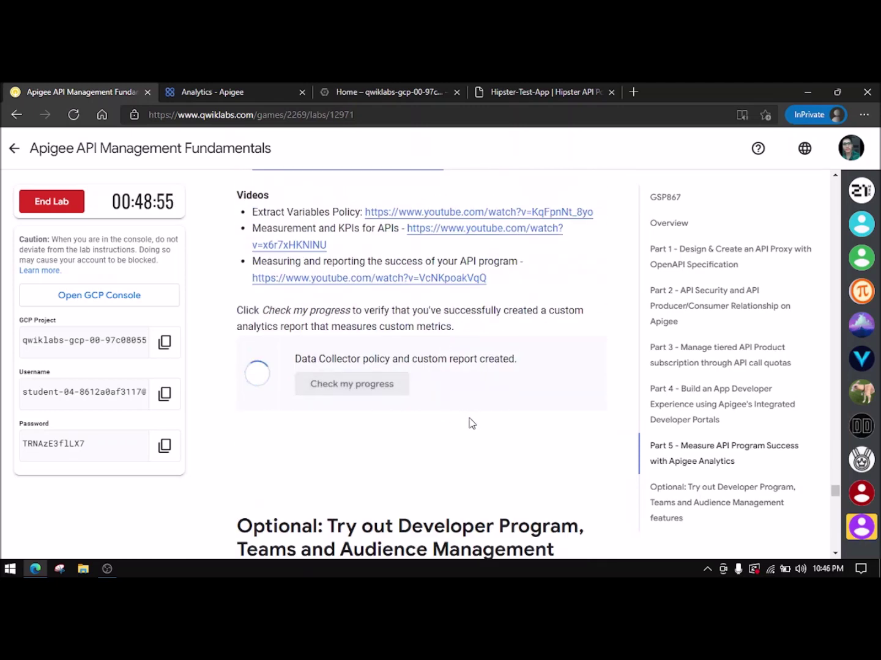
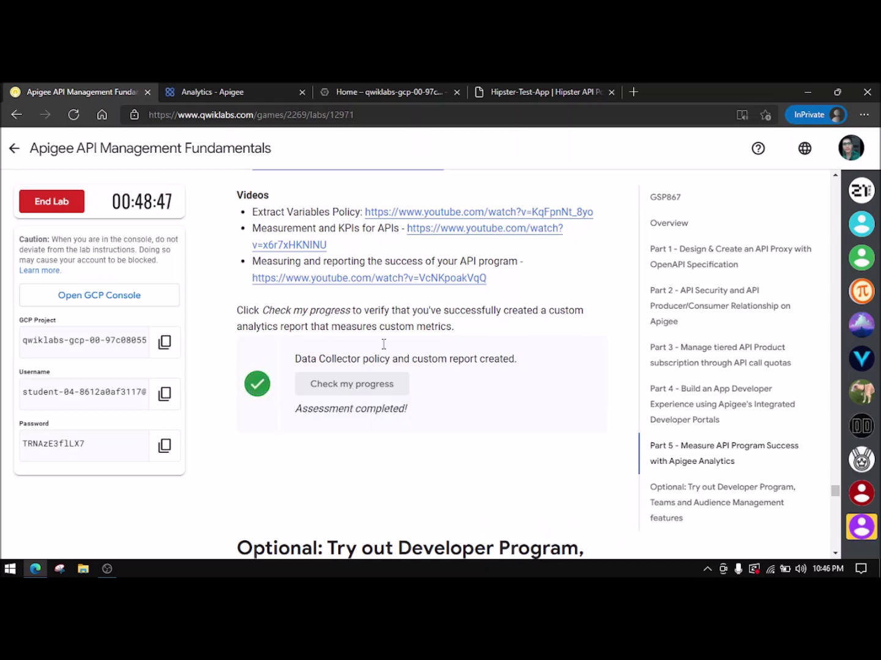
- Read through to the end of the Apigee lab instructions and ask to end the lab
scroll(428, 444, down, 2)
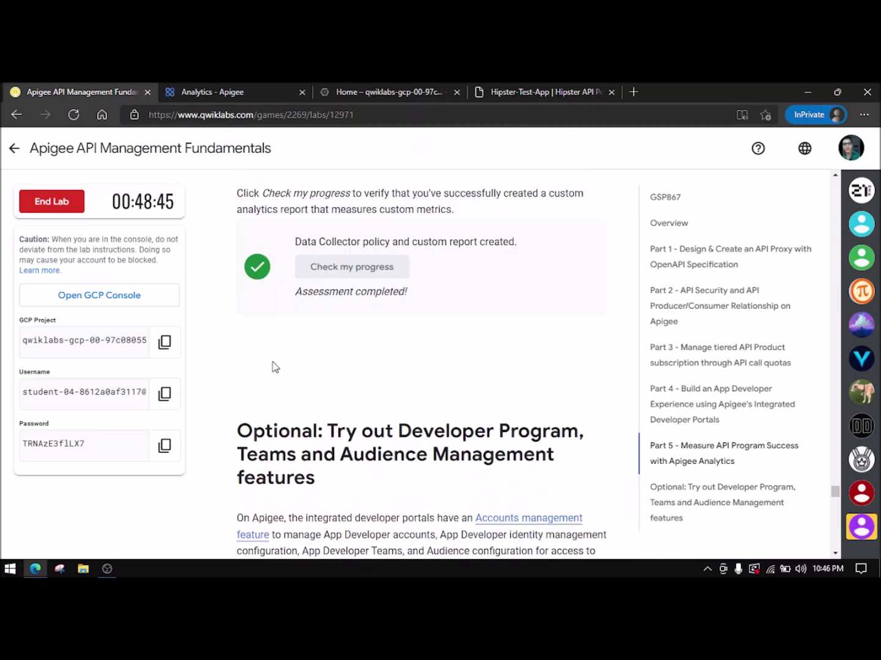
scroll(342, 366, down, 13)
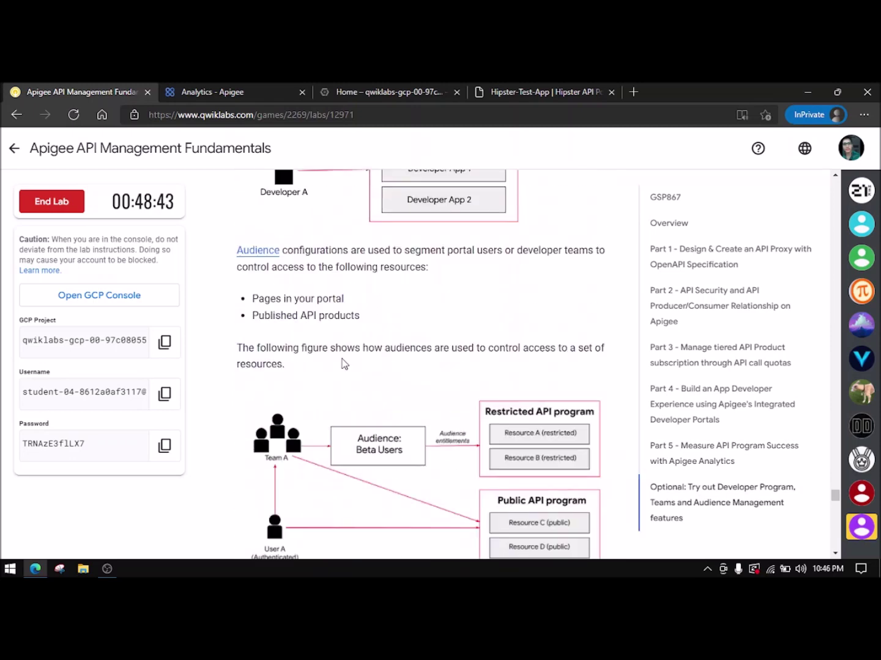
scroll(345, 365, down, 13)
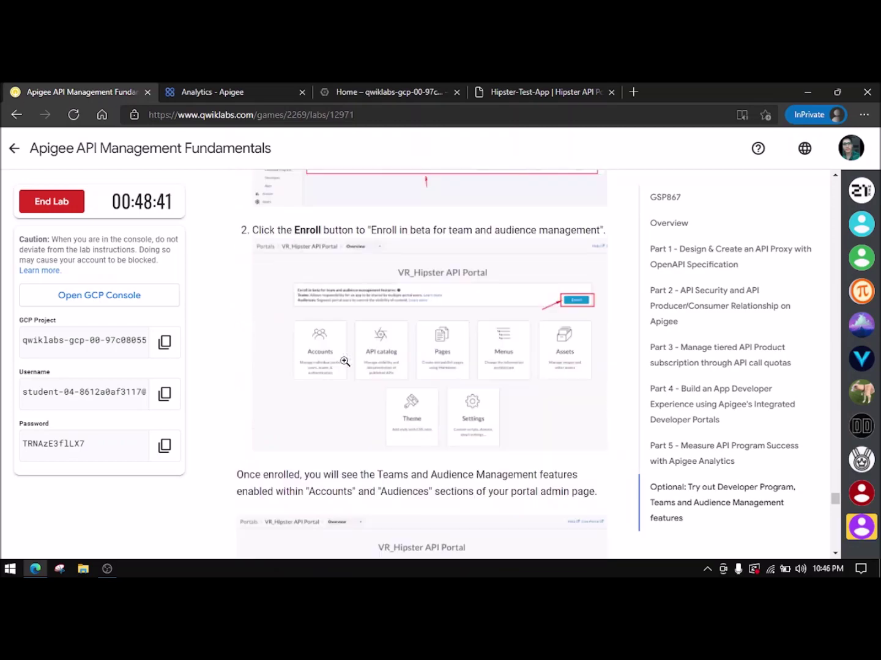
scroll(346, 362, down, 10)
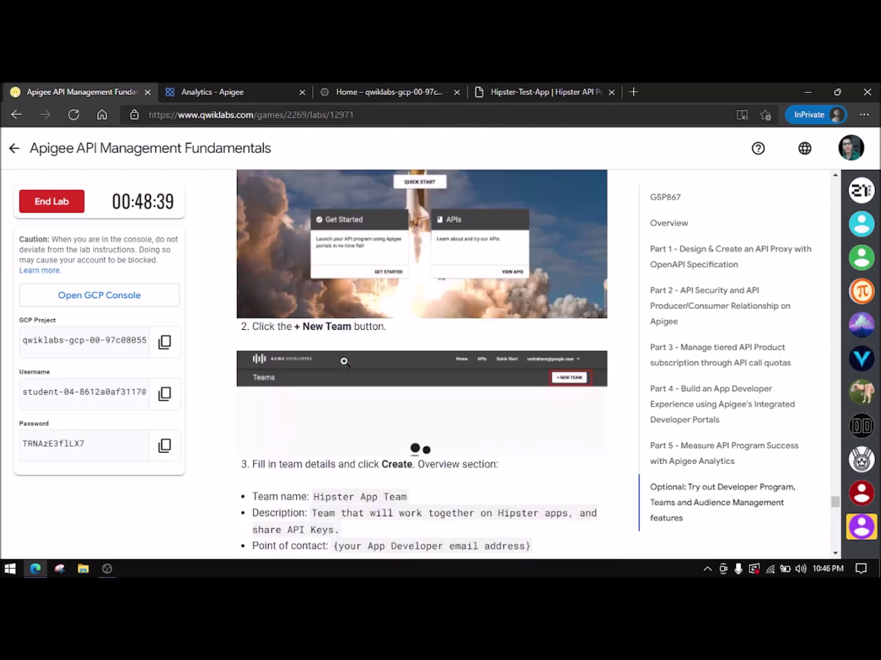
scroll(347, 363, up, 3)
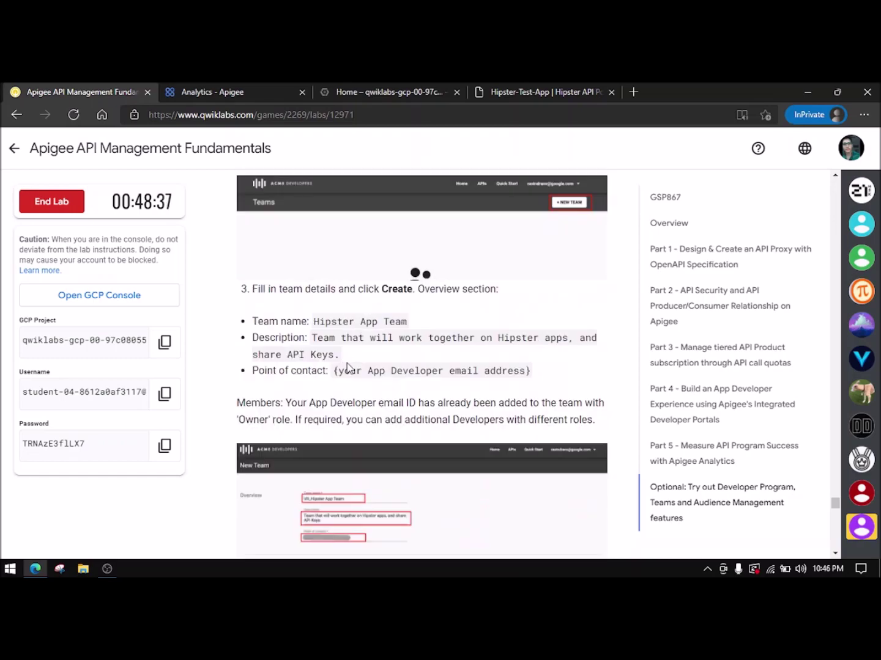
scroll(330, 337, up, 5)
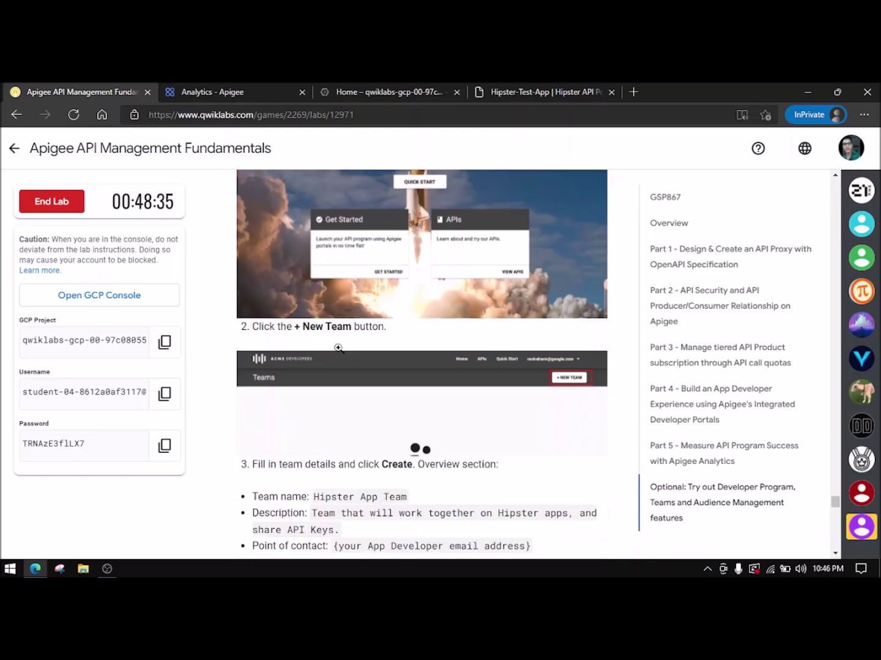
scroll(337, 348, down, 16)
scroll(343, 357, down, 20)
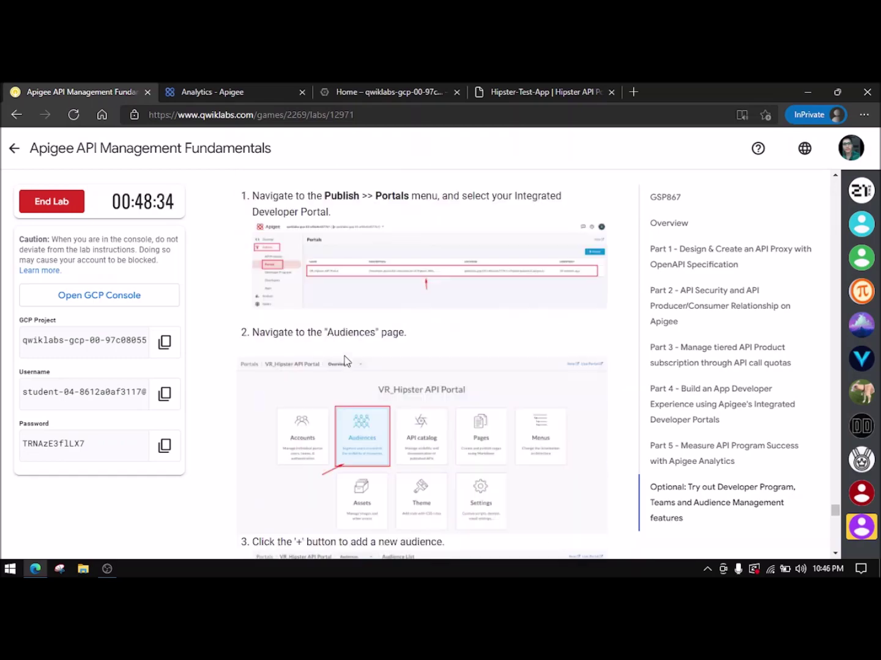
scroll(348, 364, down, 20)
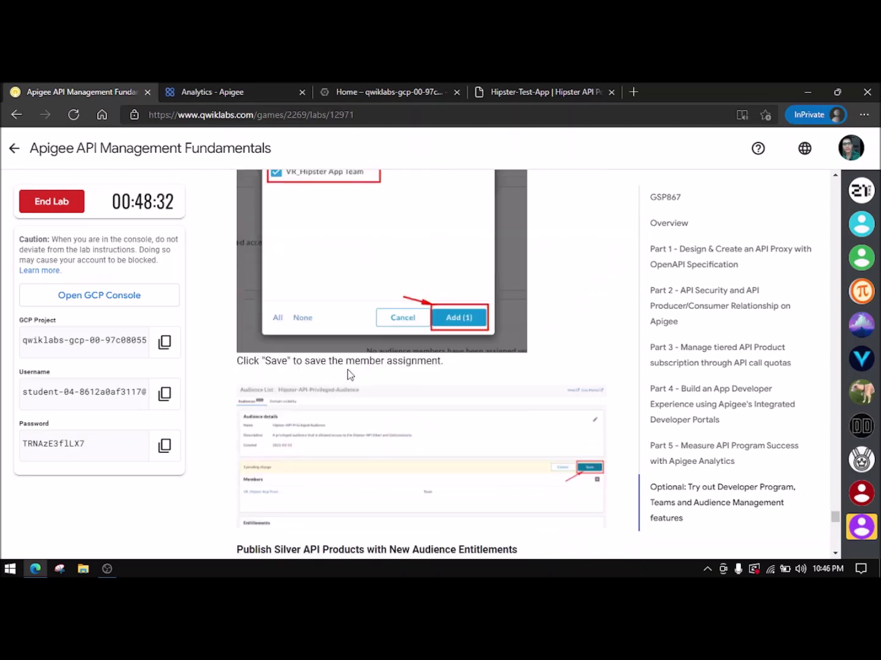
scroll(349, 369, down, 3)
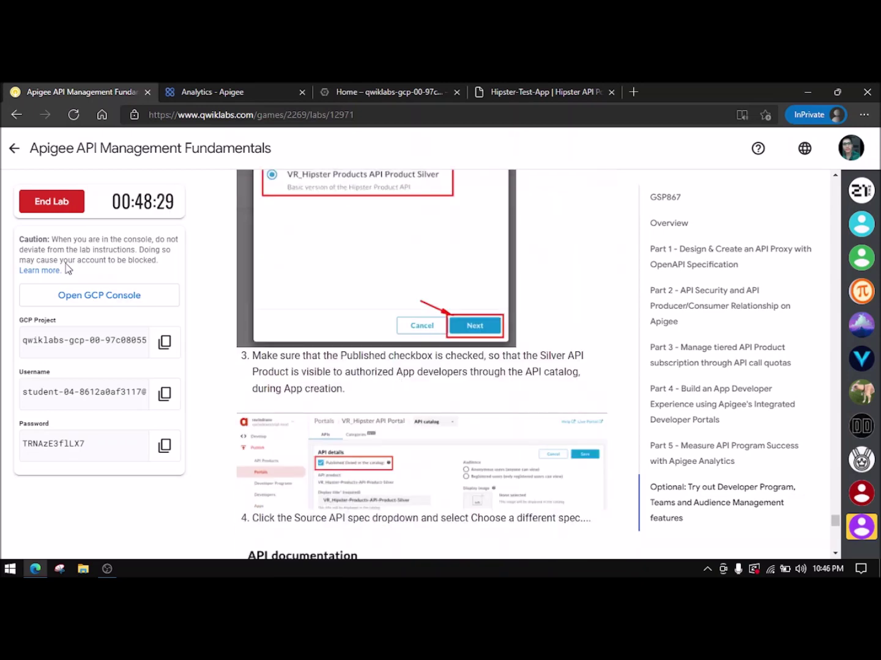
click(72, 204)
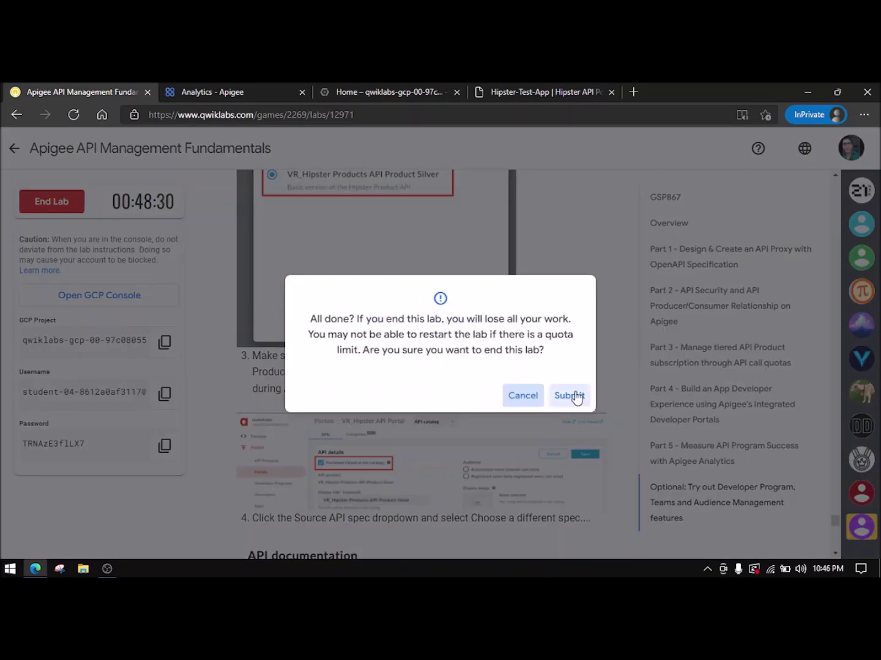
- Confirm ending the Apigee lab, submit a five-star rating, and go back to the game page
click(572, 396)
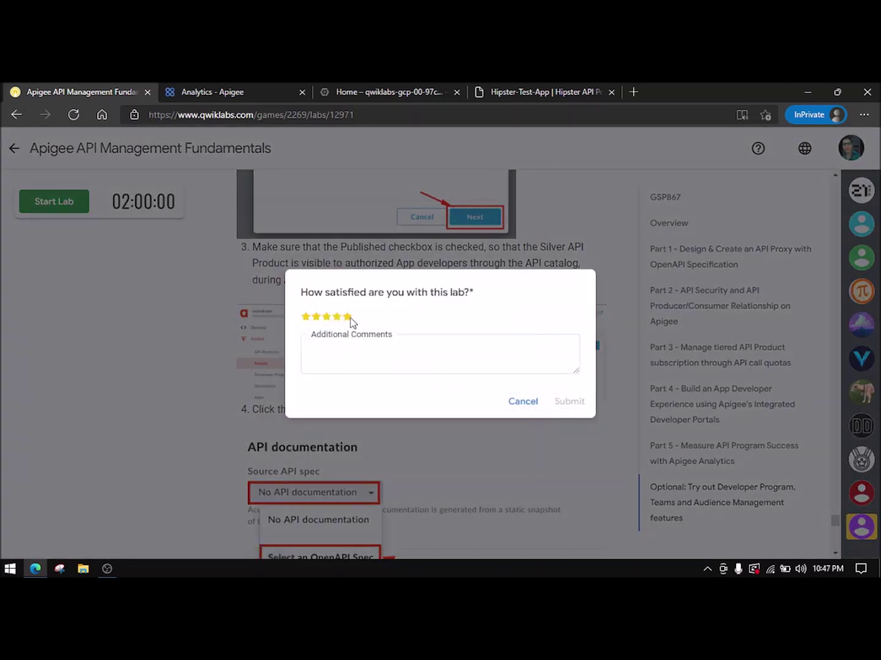
click(347, 317)
click(569, 401)
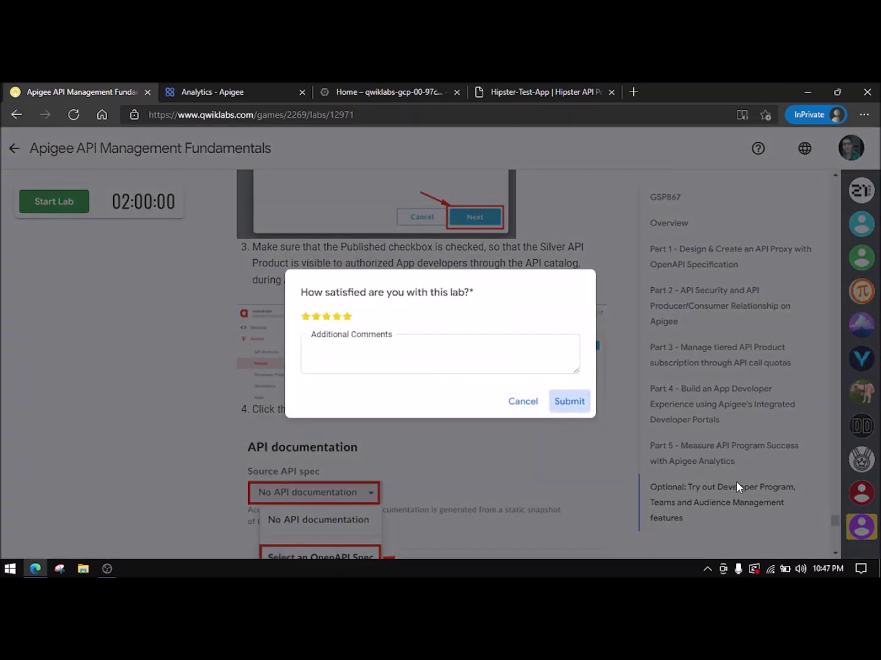
click(569, 402)
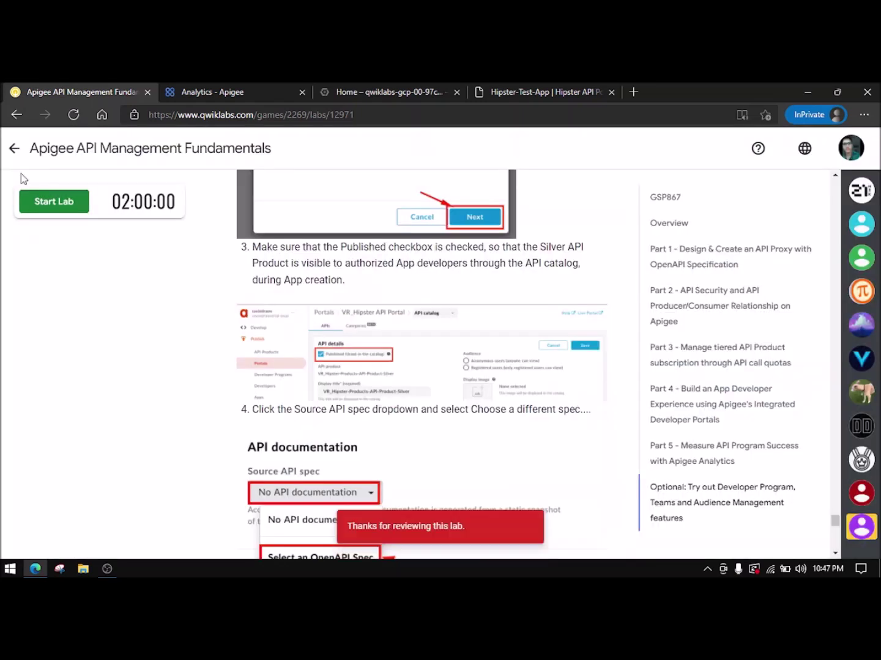
click(13, 148)
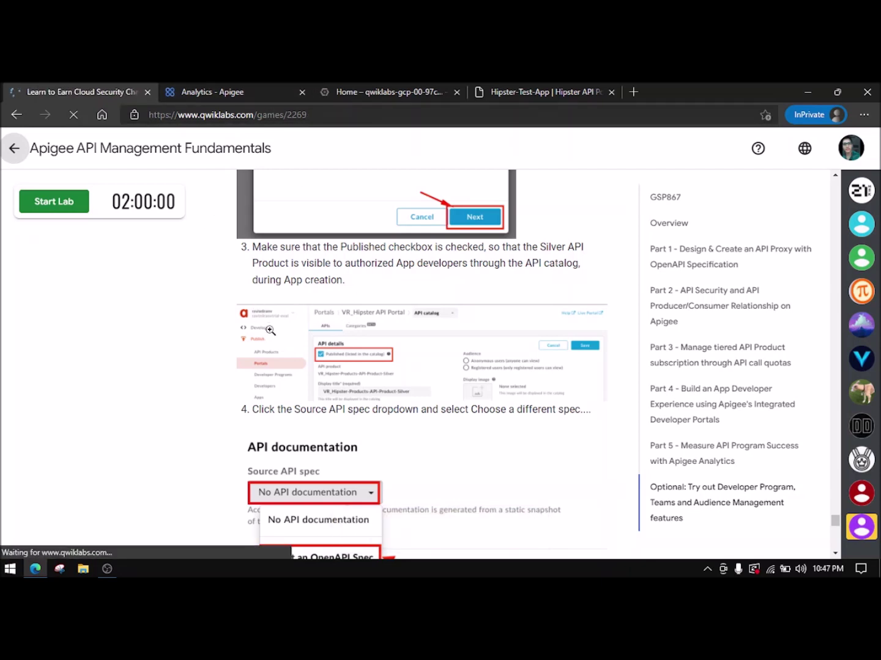
- Expand the Ready to play? lab list, check its completion marks, then switch to OBS Studio
scroll(280, 333, down, 8)
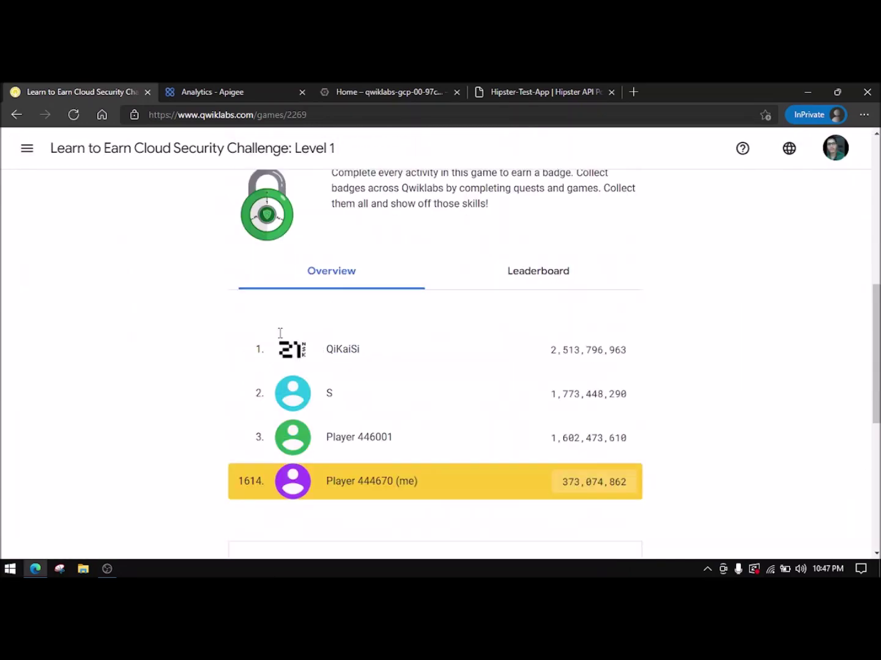
scroll(381, 372, down, 6)
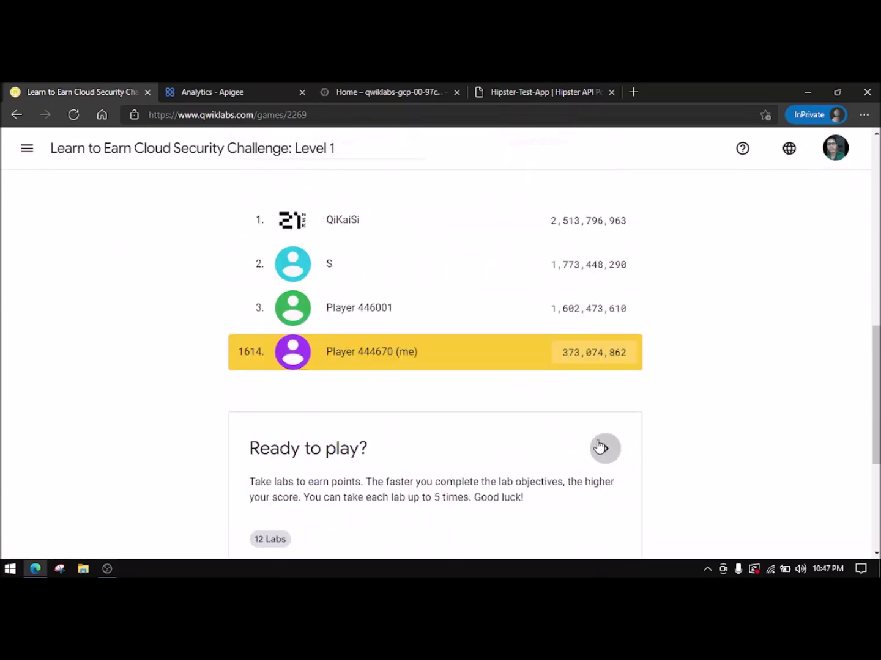
click(604, 448)
scroll(535, 405, down, 5)
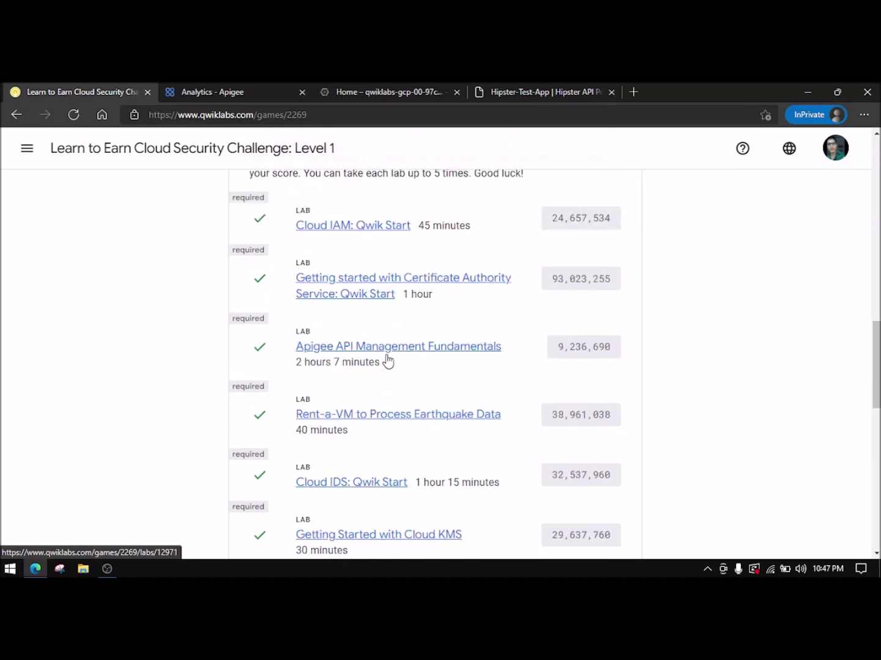
scroll(475, 338, down, 2)
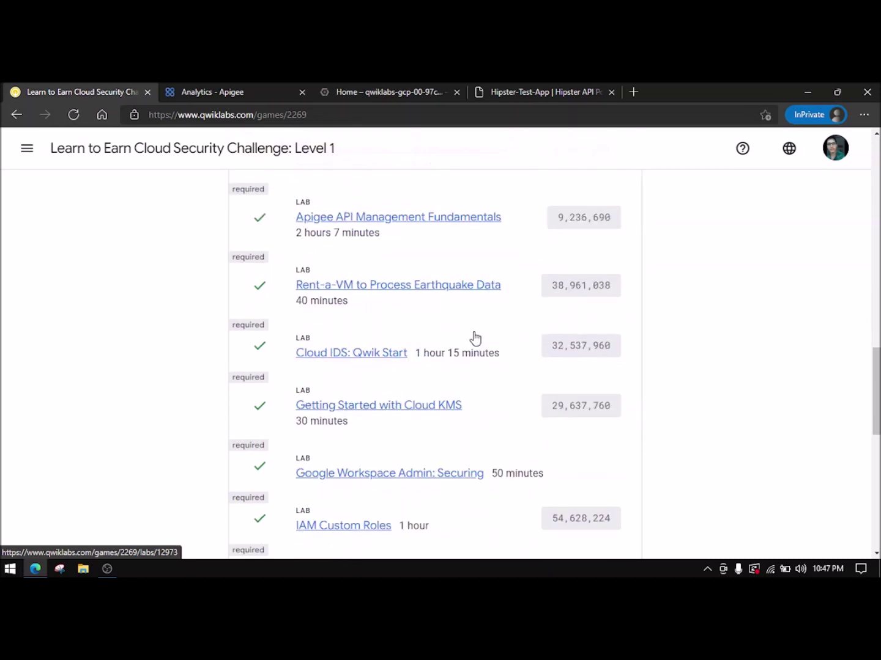
scroll(475, 338, down, 5)
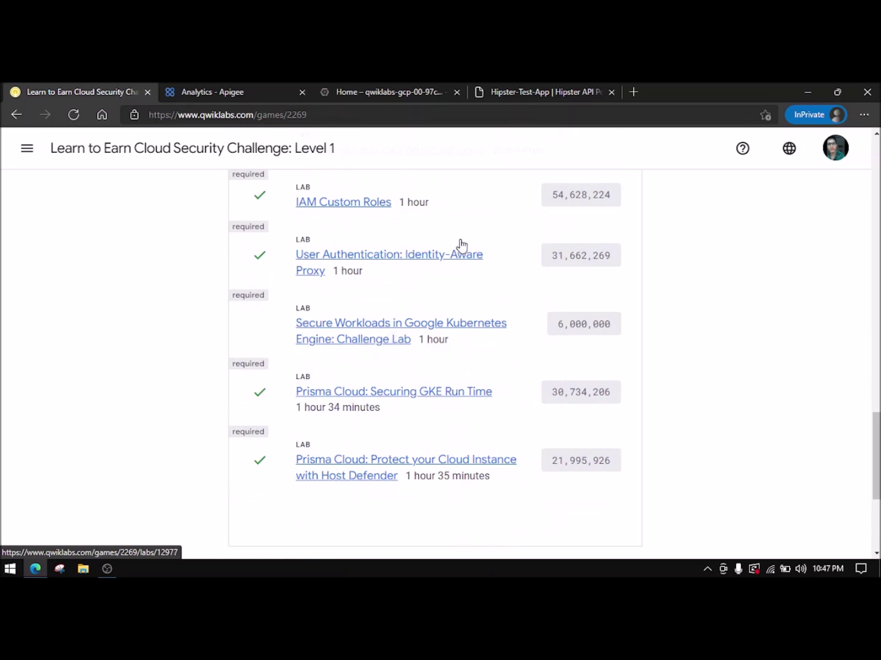
click(107, 569)
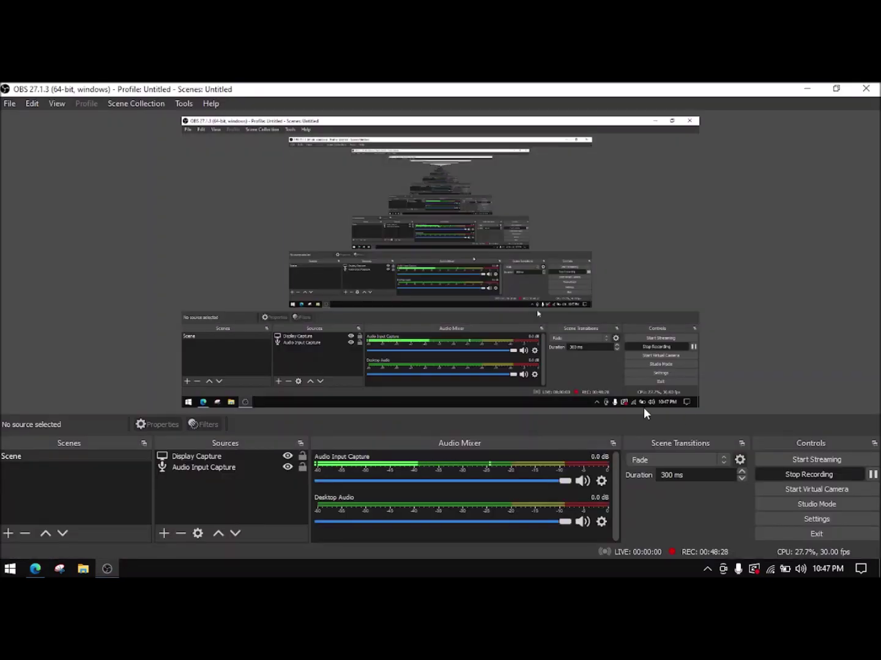